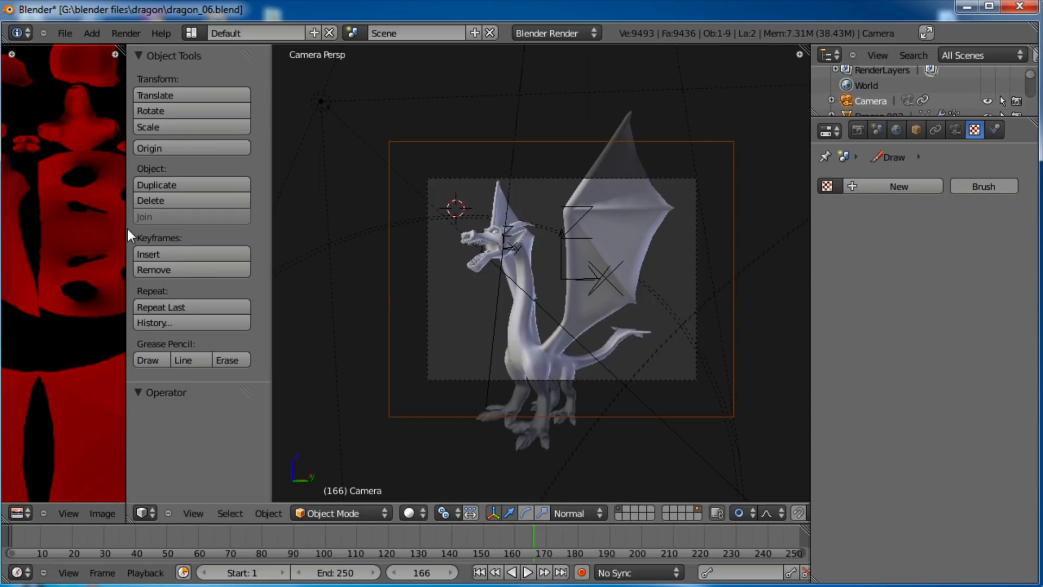
# Step: Widen the image editor and display the dragon's ambient occlusion texture in it
pyautogui.moveTo(127, 229); pyautogui.dragTo(315, 231)
pyautogui.scroll(-2, 245, 239)
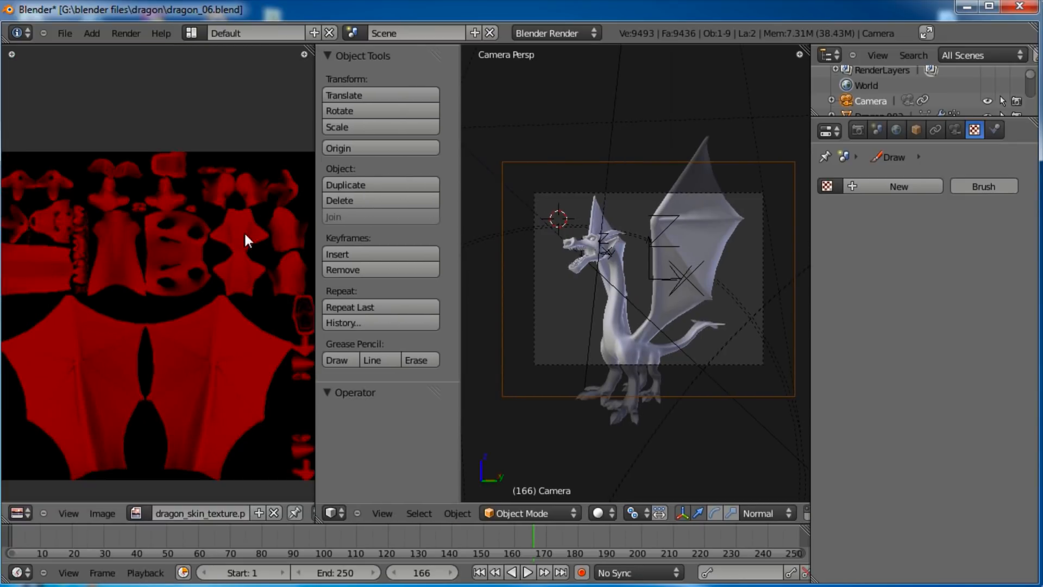
pyautogui.moveTo(234, 239); pyautogui.dragTo(254, 232, button='middle')
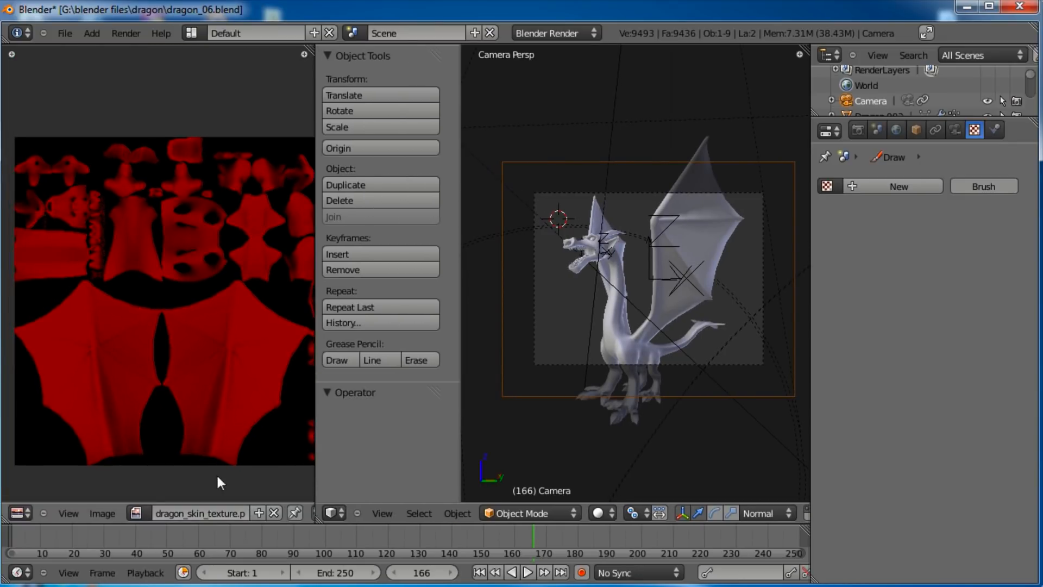
pyautogui.click(143, 514)
pyautogui.click(175, 346)
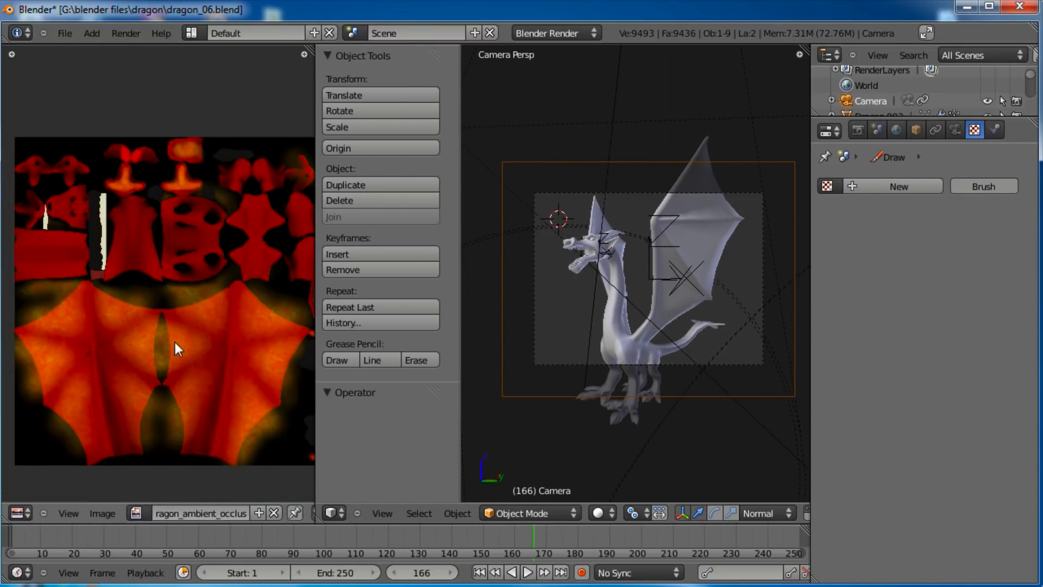
# Step: Examine the wing, body and head areas of the ambient occlusion texture in a maximized image editor, and restore the layout
pyautogui.scroll(2, 234, 382)
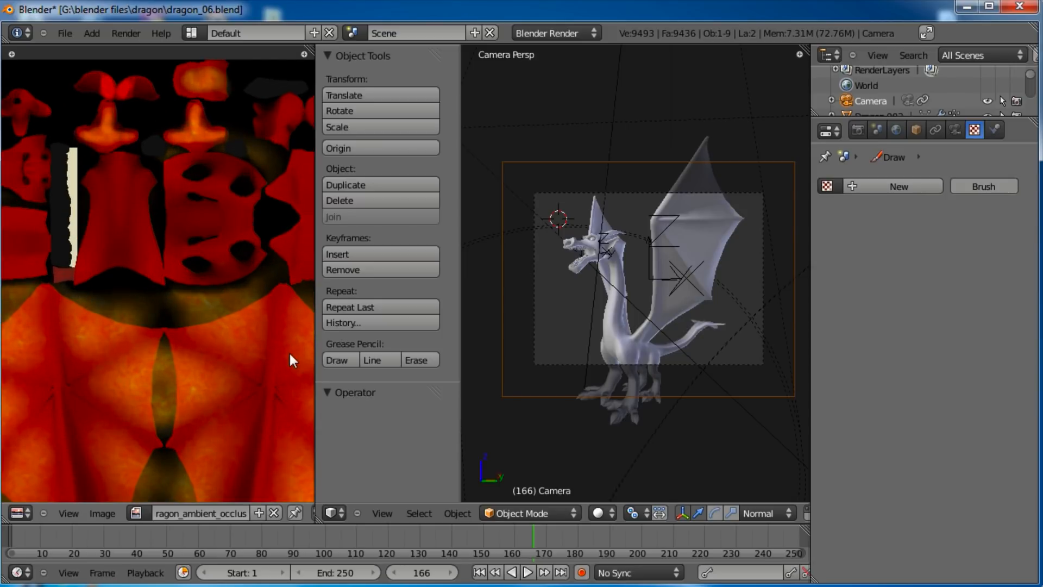
pyautogui.hotkey('ctrl', 'Up')
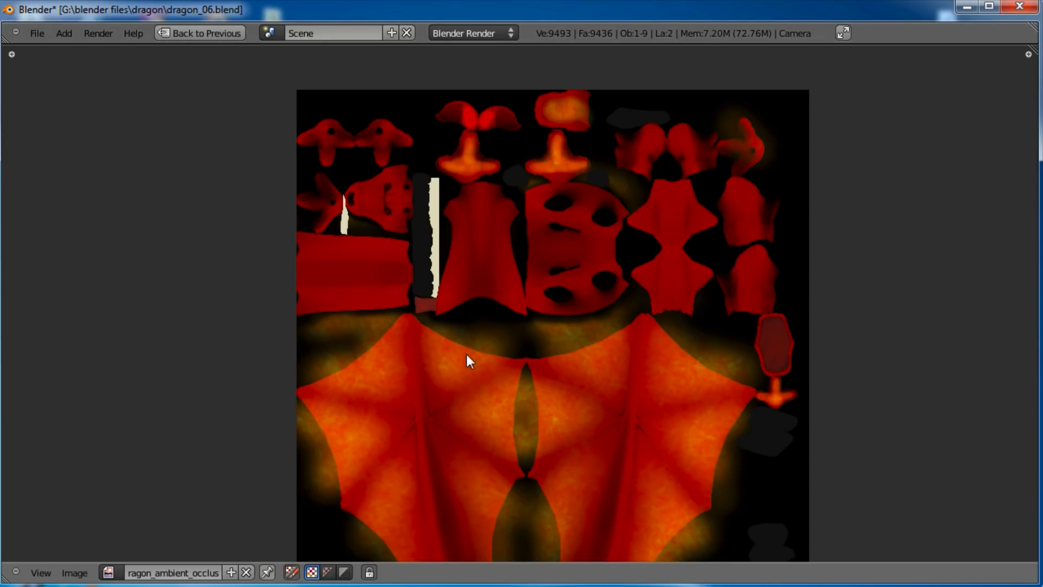
pyautogui.scroll(2, 516, 369)
pyautogui.moveTo(599, 399); pyautogui.dragTo(516, 246, button='middle')
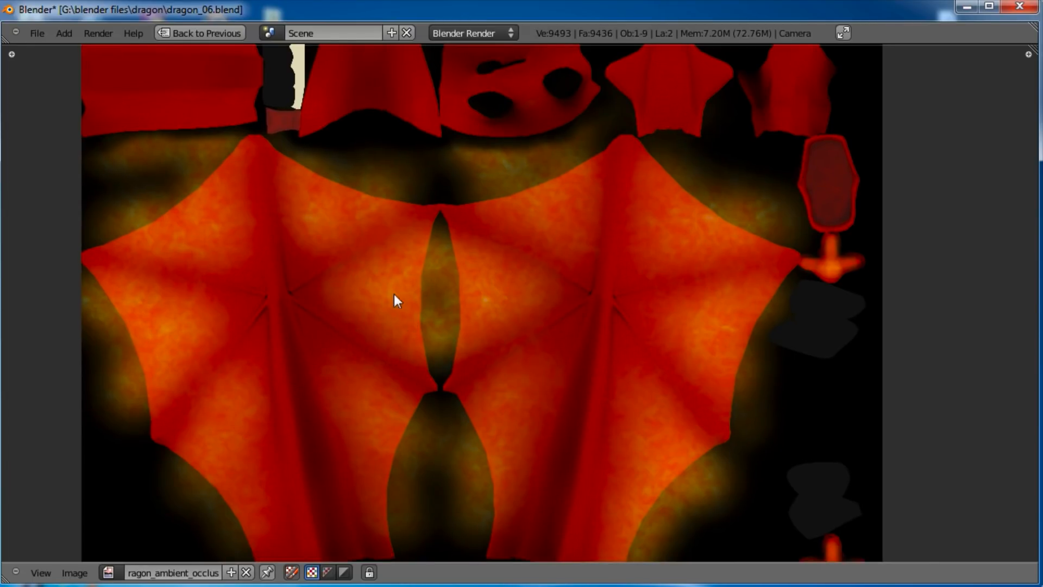
pyautogui.moveTo(645, 410); pyautogui.dragTo(625, 316, button='middle')
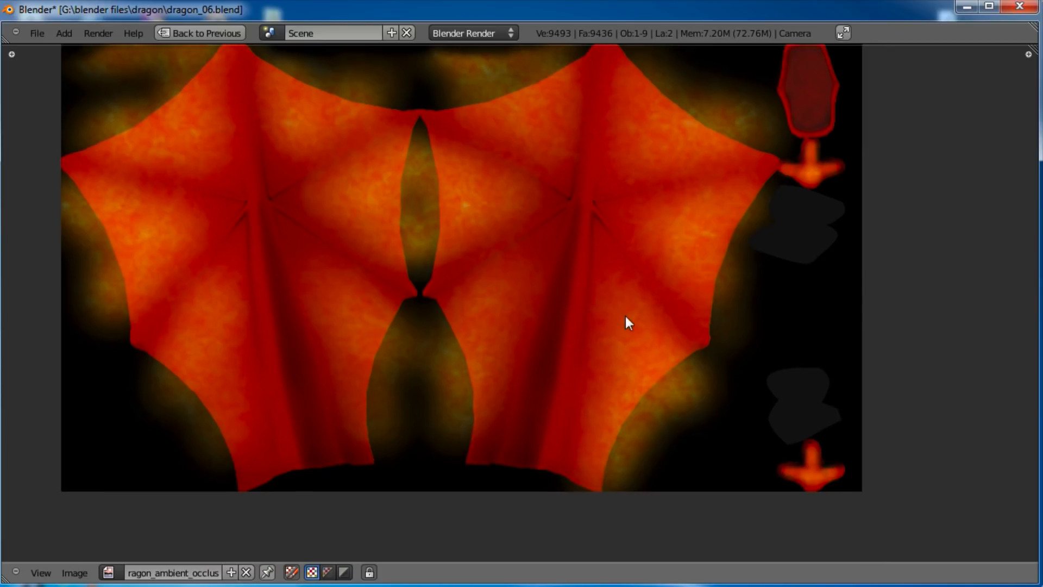
pyautogui.moveTo(538, 357); pyautogui.dragTo(556, 582, button='middle')
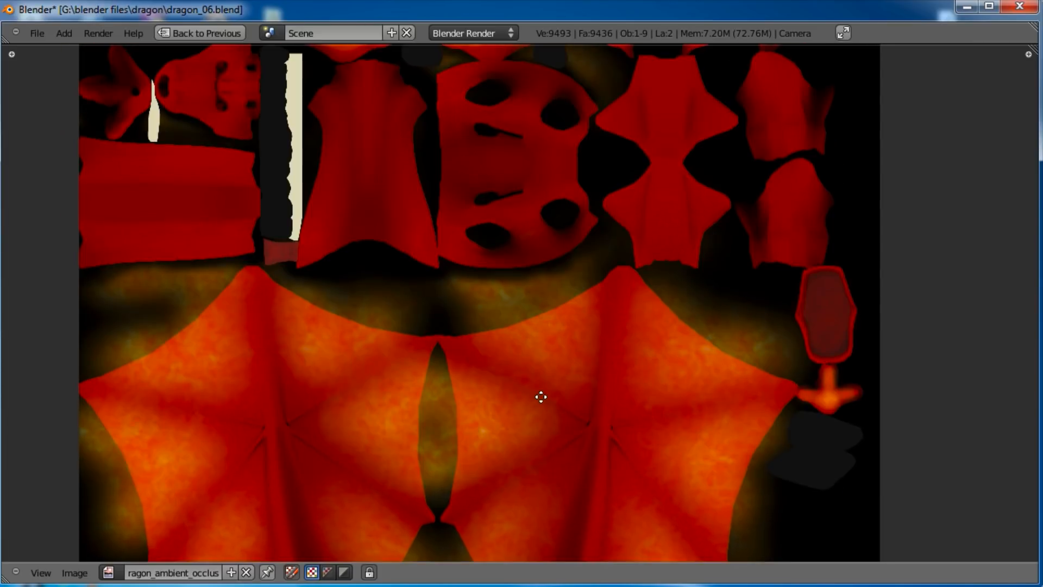
pyautogui.moveTo(540, 396); pyautogui.dragTo(529, 514, button='middle')
pyautogui.moveTo(480, 323); pyautogui.dragTo(482, 412, button='middle')
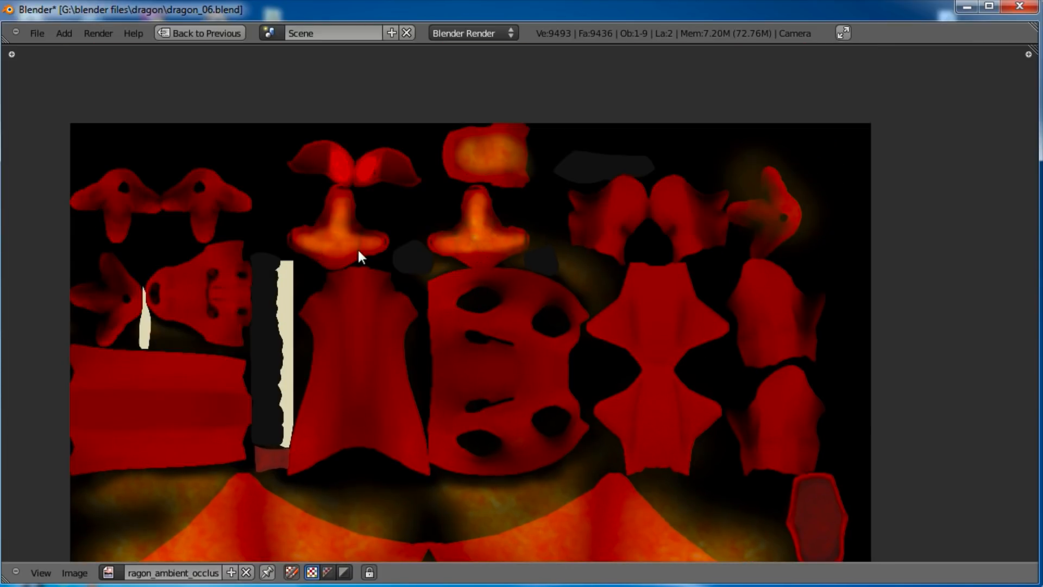
pyautogui.moveTo(540, 377); pyautogui.dragTo(296, 163, button='middle')
pyautogui.moveTo(642, 385); pyautogui.dragTo(595, 321, button='middle')
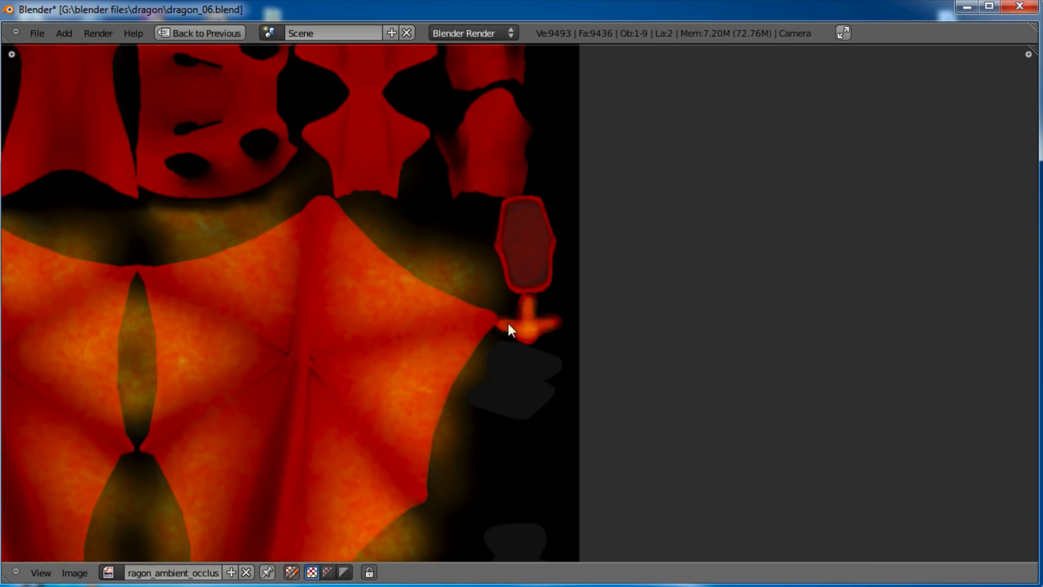
pyautogui.moveTo(386, 257); pyautogui.dragTo(498, 371, button='middle')
pyautogui.moveTo(320, 125); pyautogui.dragTo(398, 230, button='middle')
pyautogui.moveTo(407, 409); pyautogui.dragTo(206, 333, button='middle')
pyautogui.moveTo(239, 266); pyautogui.dragTo(193, 295, button='middle')
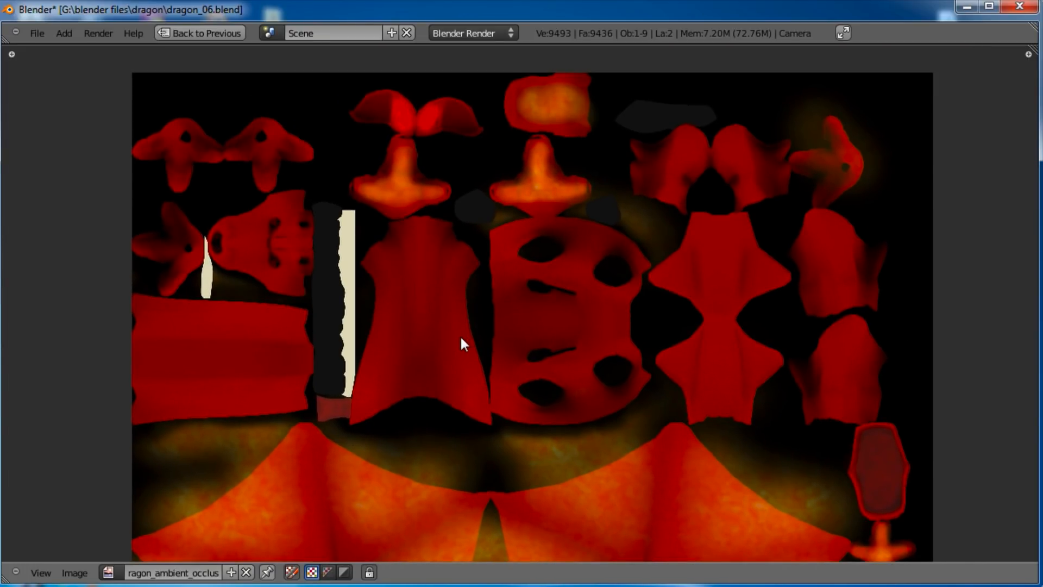
pyautogui.hotkey('ctrl', 'Up')
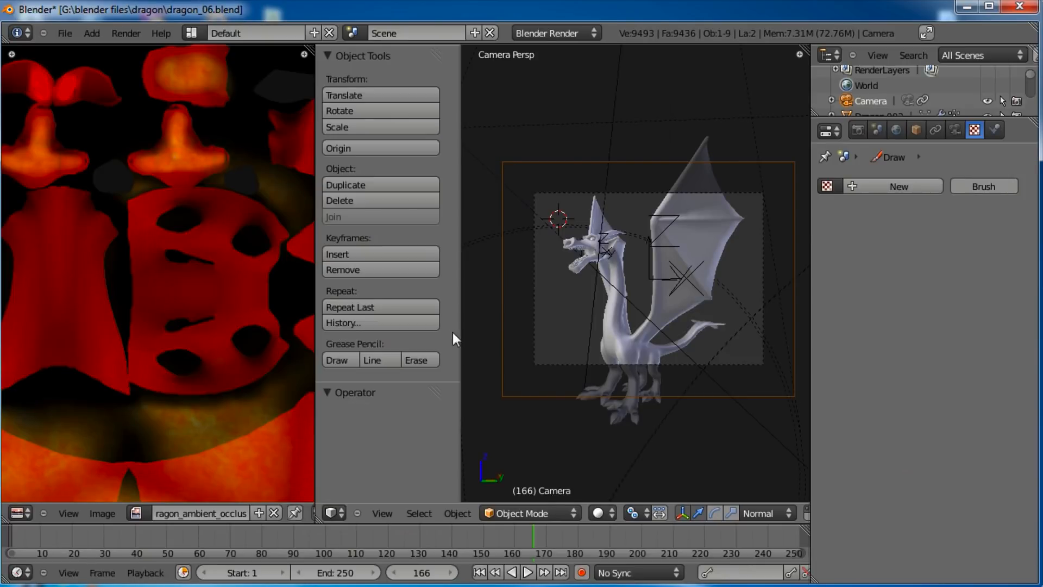
# Step: Render frame 166 through the camera to inspect the textured dragon, and close the render
pyautogui.press('F12')
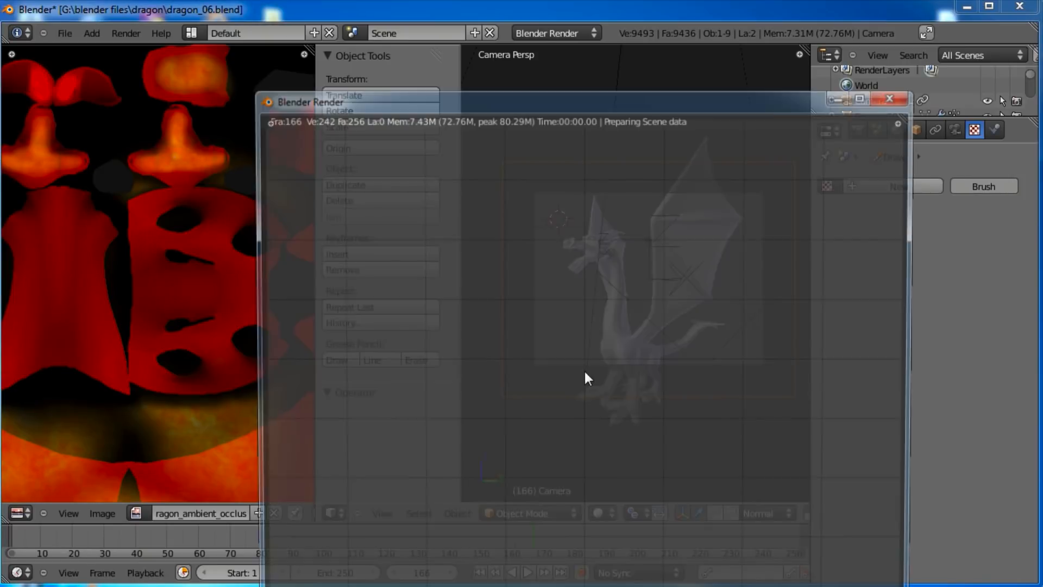
pyautogui.moveTo(578, 75); pyautogui.dragTo(557, 41)
pyautogui.moveTo(726, 34); pyautogui.dragTo(580, 27)
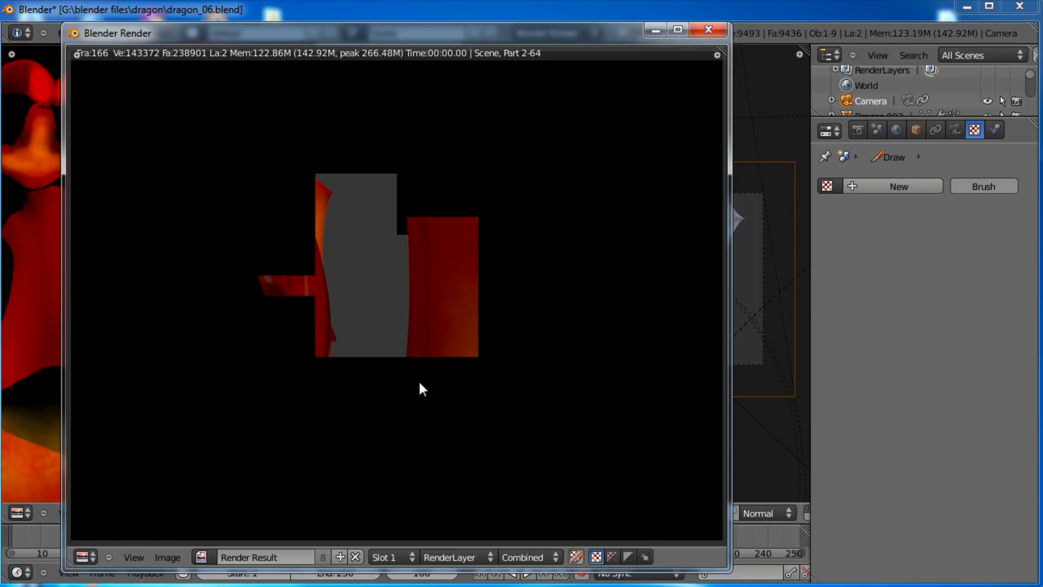
pyautogui.moveTo(481, 34)
pyautogui.mouseDown()
pyautogui.moveTo(499, 33)
pyautogui.moveTo(486, 31)
pyautogui.mouseUp()
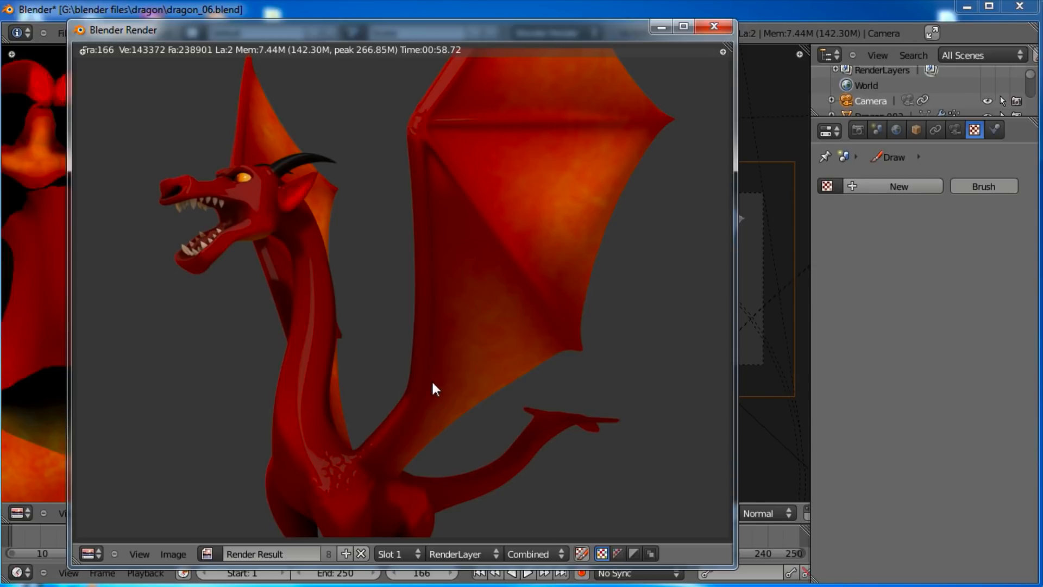
pyautogui.press('Escape')
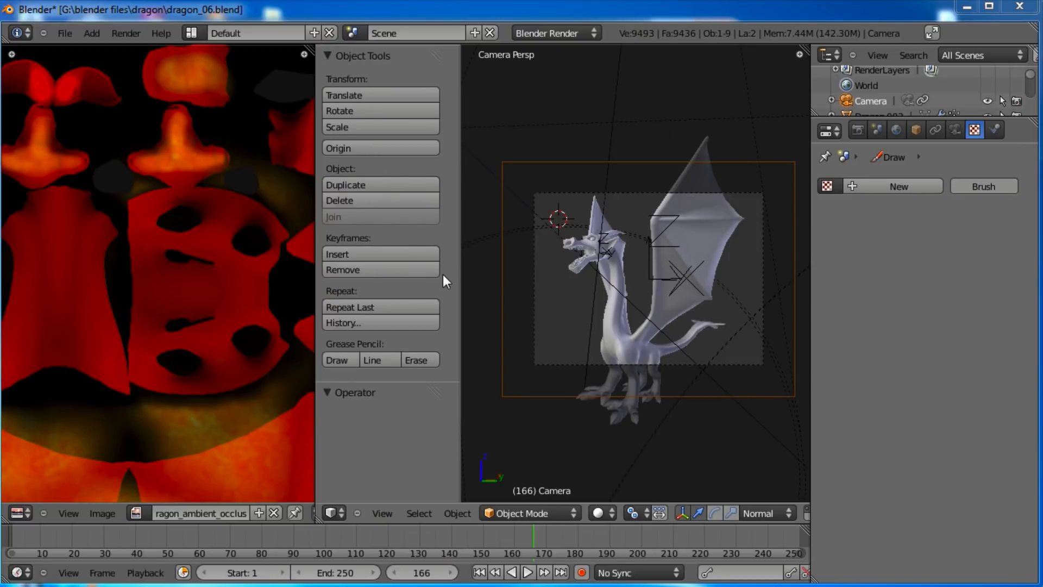
# Step: Merge the image editor with the neighbouring viewport and turn the merged area into a single 3D view
pyautogui.moveTo(311, 45); pyautogui.dragTo(382, 64)
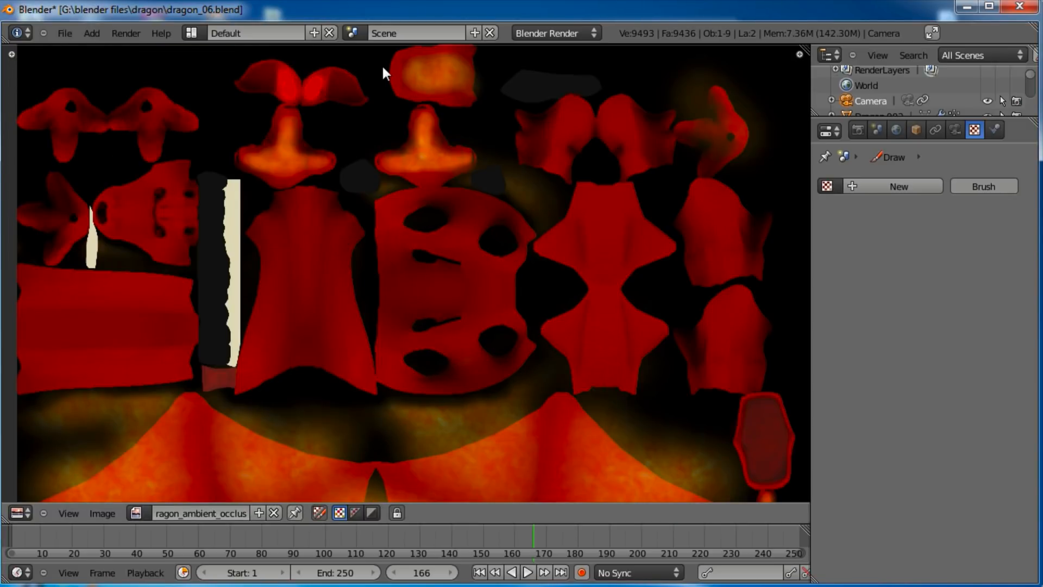
pyautogui.click(22, 513)
pyautogui.click(35, 496)
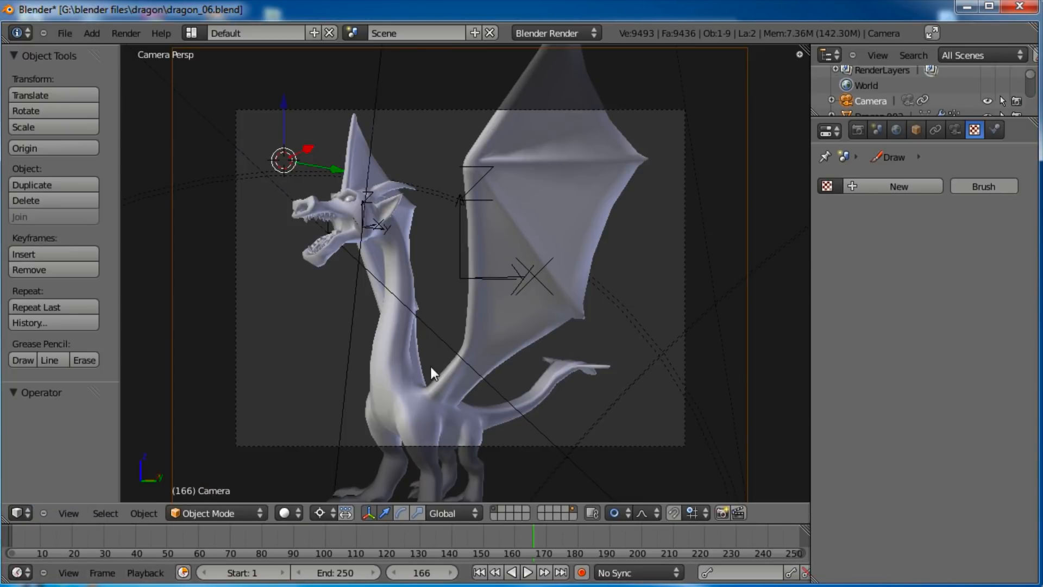
# Step: Examine the dragon from the right side in orthographic view
pyautogui.scroll(-3, 429, 365)
pyautogui.moveTo(445, 298)
pyautogui.mouseDown(button='middle')
pyautogui.moveTo(454, 314)
pyautogui.moveTo(458, 295)
pyautogui.mouseUp(button='middle')
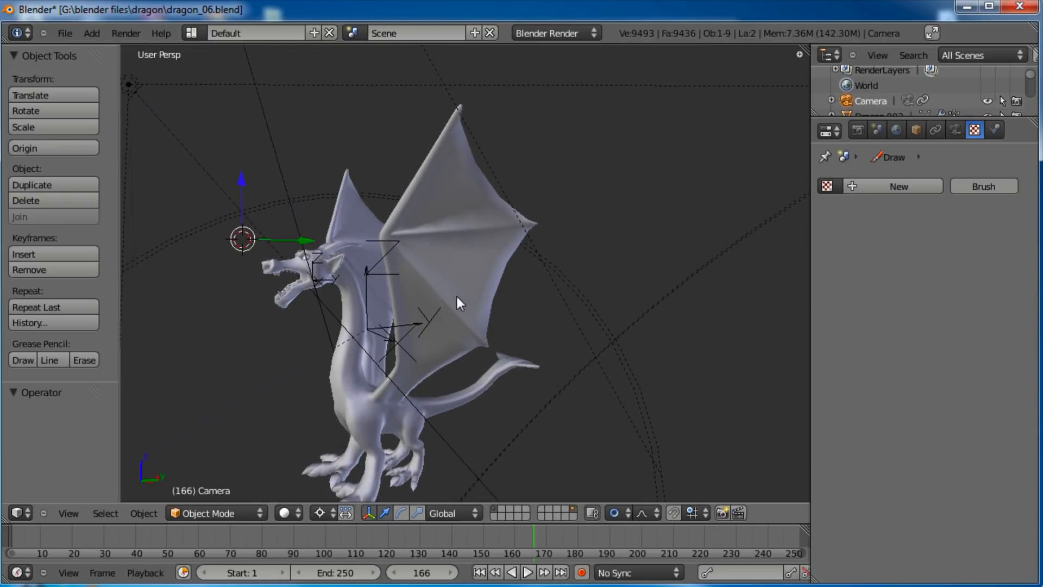
pyautogui.press('KP_3')
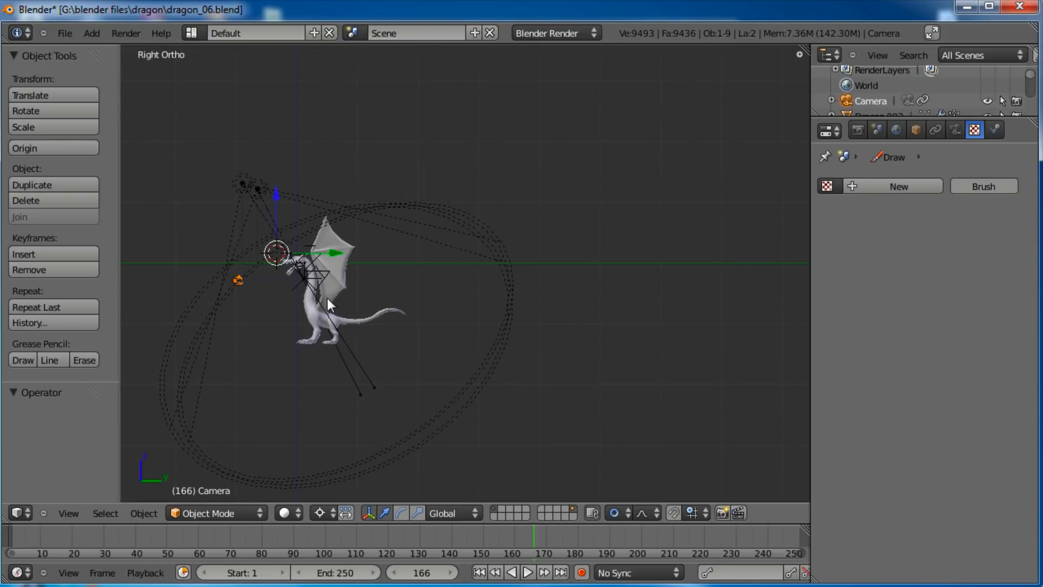
pyautogui.moveTo(328, 299); pyautogui.dragTo(491, 299, button='middle')
pyautogui.press('KP_3')
pyautogui.scroll(5, 292, 339)
pyautogui.keyDown('shift'); pyautogui.moveTo(289, 333); pyautogui.dragTo(436, 294, button='middle'); pyautogui.keyUp('shift')
pyautogui.scroll(3, 454, 294)
pyautogui.scroll(-1, 436, 295)
pyautogui.keyDown('shift'); pyautogui.moveTo(397, 245); pyautogui.dragTo(394, 250, button='middle'); pyautogui.keyUp('shift')
# Step: Save the file as dragon_07.blend in the dragon folder, overwriting the existing file
pyautogui.click(70, 33)
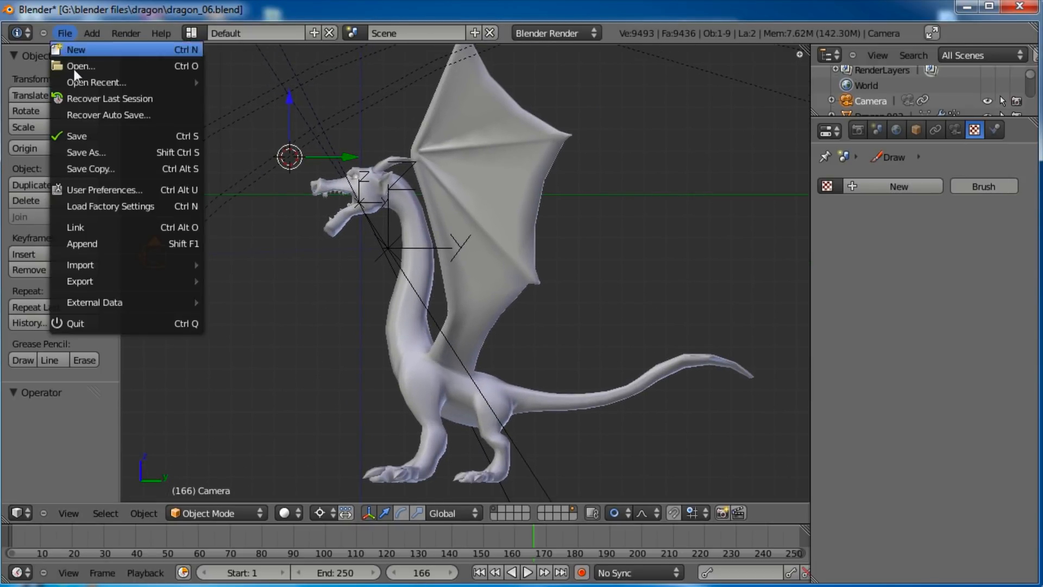
pyautogui.click(96, 149)
pyautogui.click(269, 321)
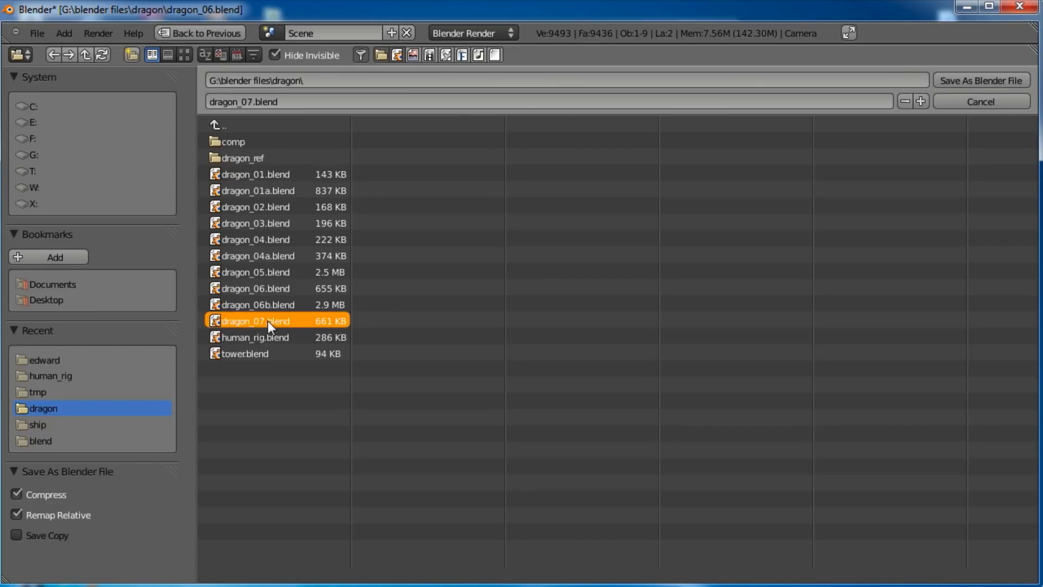
pyautogui.click(948, 79)
pyautogui.click(948, 79)
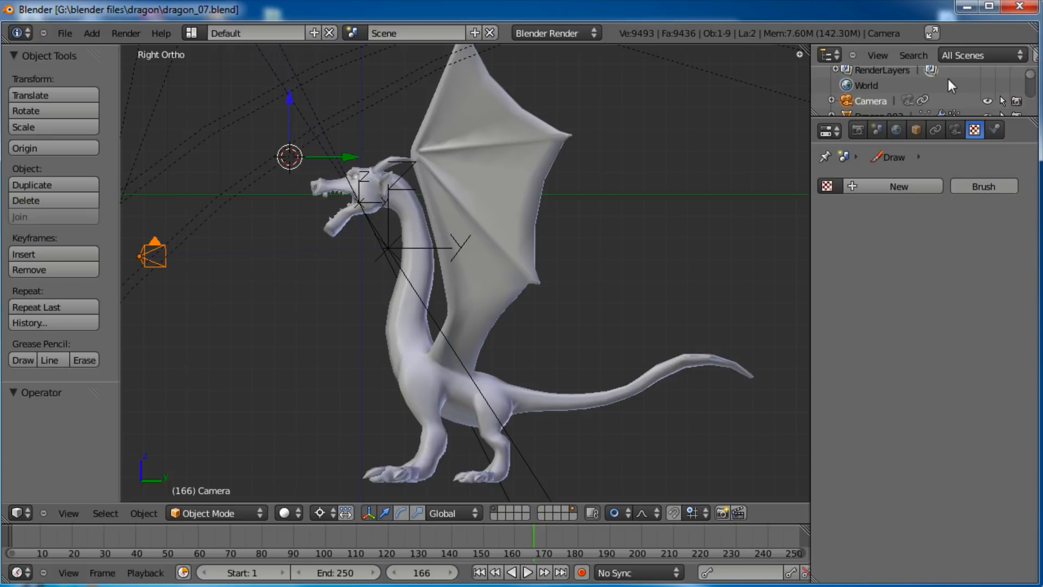
# Step: Place the 3D cursor on the dragon's vertical centre line between its legs in the front orthographic view
pyautogui.keyDown('shift'); pyautogui.moveTo(603, 294); pyautogui.dragTo(600, 243, button='middle'); pyautogui.keyUp('shift')
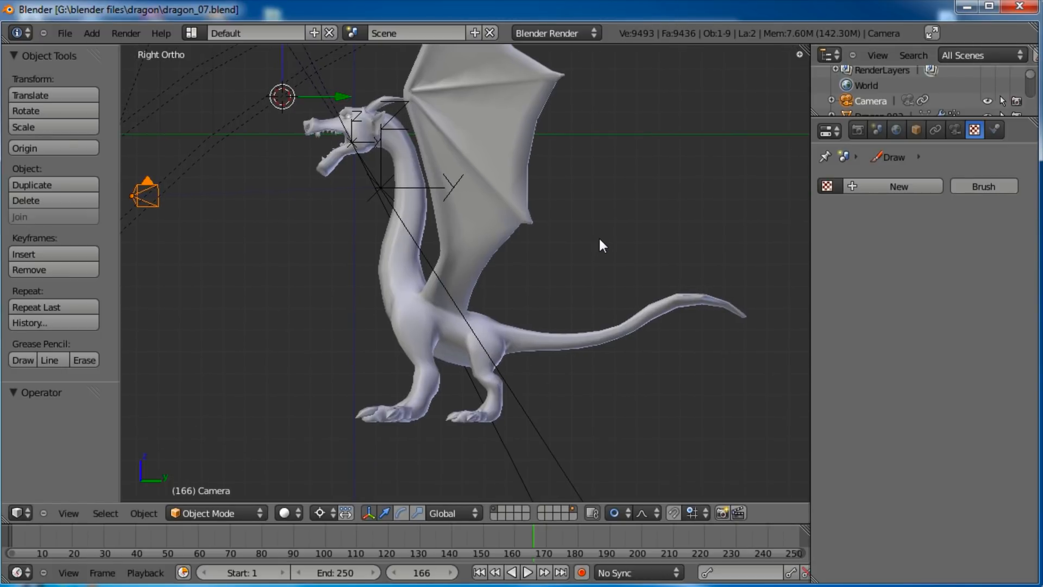
pyautogui.press('KP_1')
pyautogui.scroll(-6, 524, 354)
pyautogui.keyDown('shift'); pyautogui.moveTo(643, 315); pyautogui.dragTo(466, 286, button='middle'); pyautogui.keyUp('shift')
pyautogui.scroll(10, 466, 286)
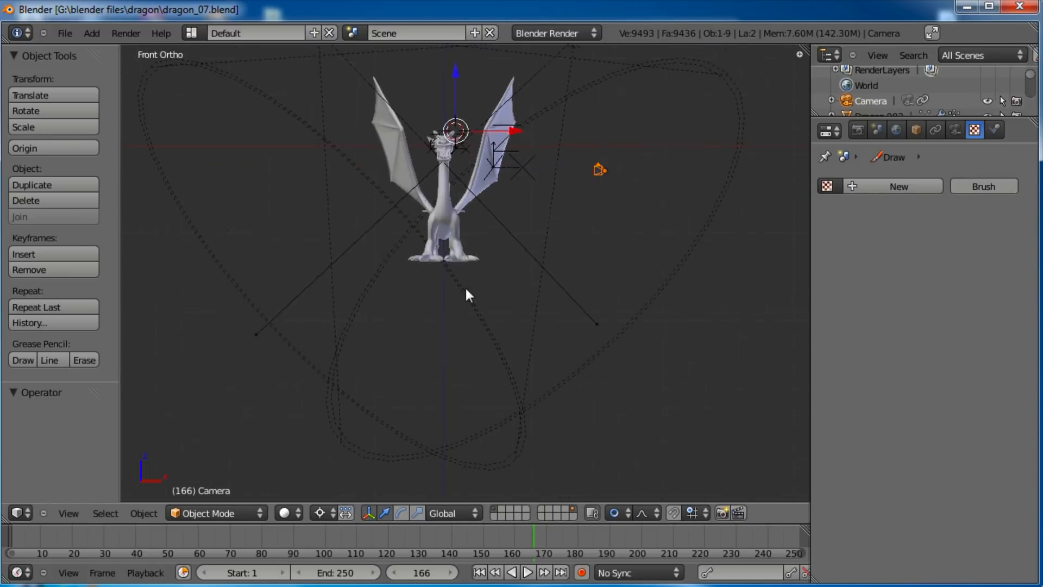
pyautogui.keyDown('shift'); pyautogui.moveTo(348, 158); pyautogui.dragTo(424, 279, button='middle'); pyautogui.keyUp('shift')
pyautogui.scroll(6, 425, 280)
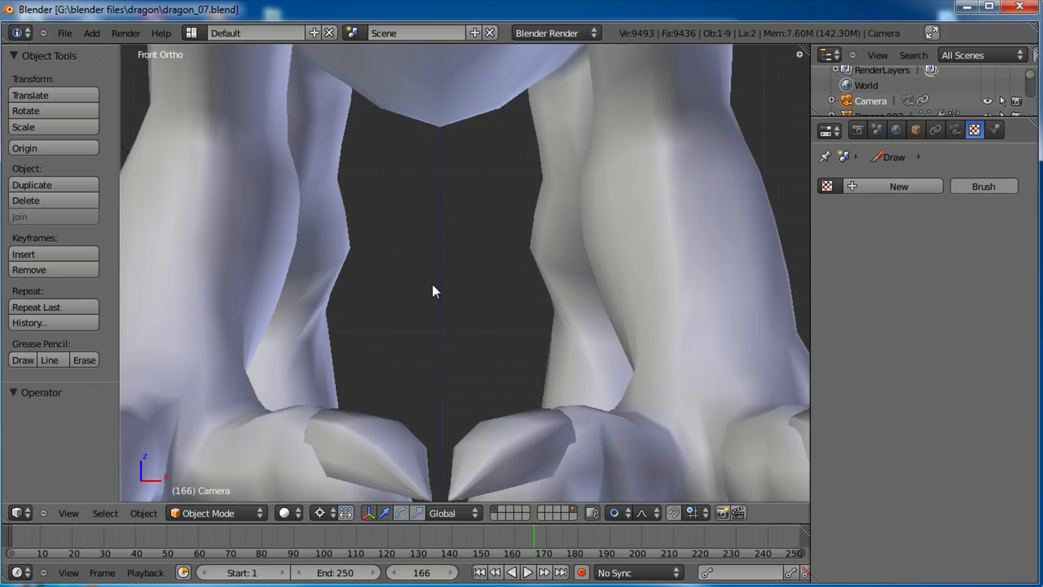
pyautogui.click(440, 229)
pyautogui.scroll(6, 443, 233)
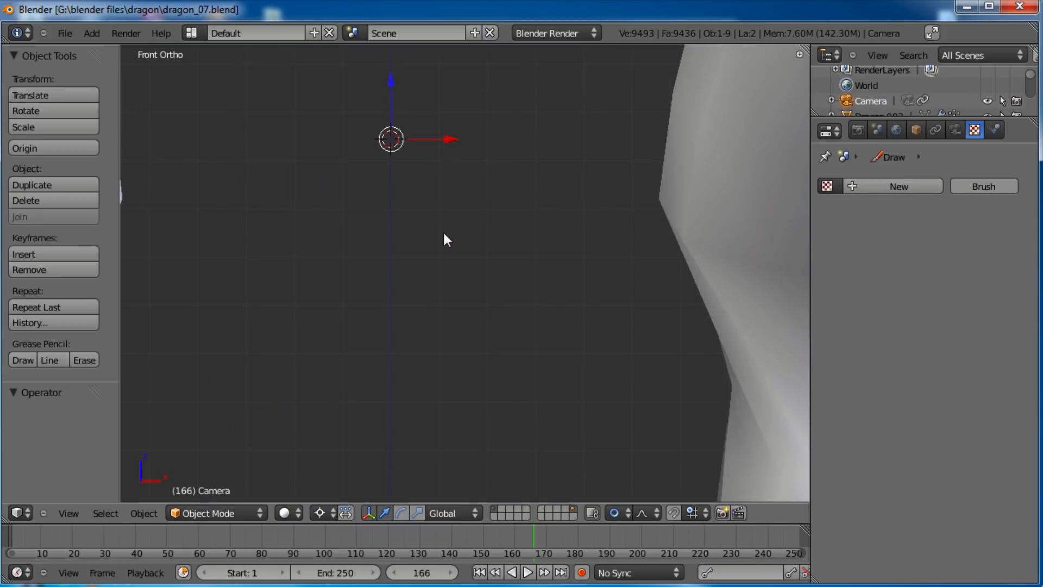
pyautogui.click(391, 170)
pyautogui.click(391, 208)
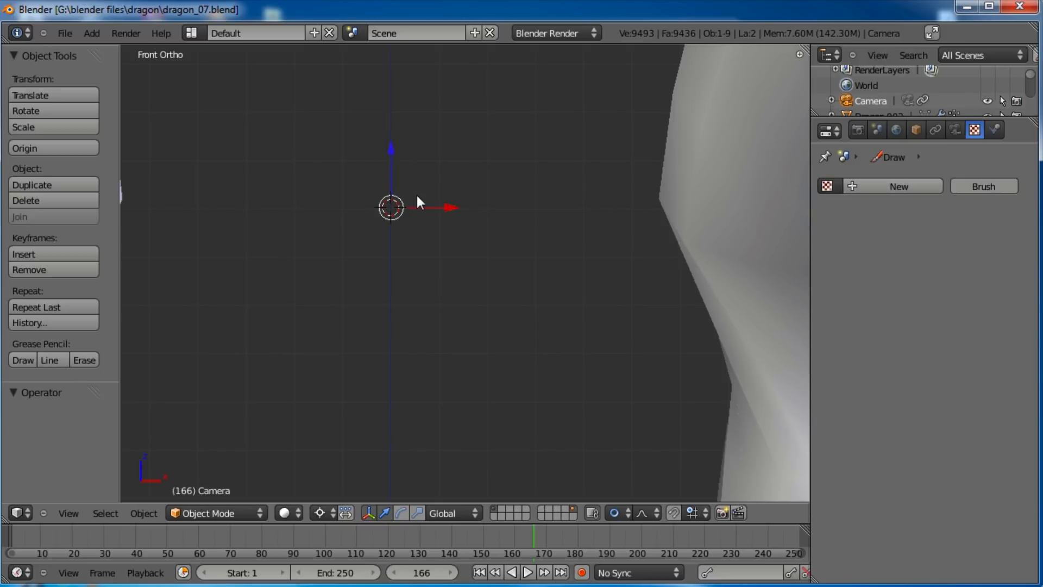
pyautogui.scroll(6, 413, 202)
# Step: Place the 3D cursor at the dragon's hips, near the base of the tail, in the right orthographic view
pyautogui.scroll(-6, 411, 202)
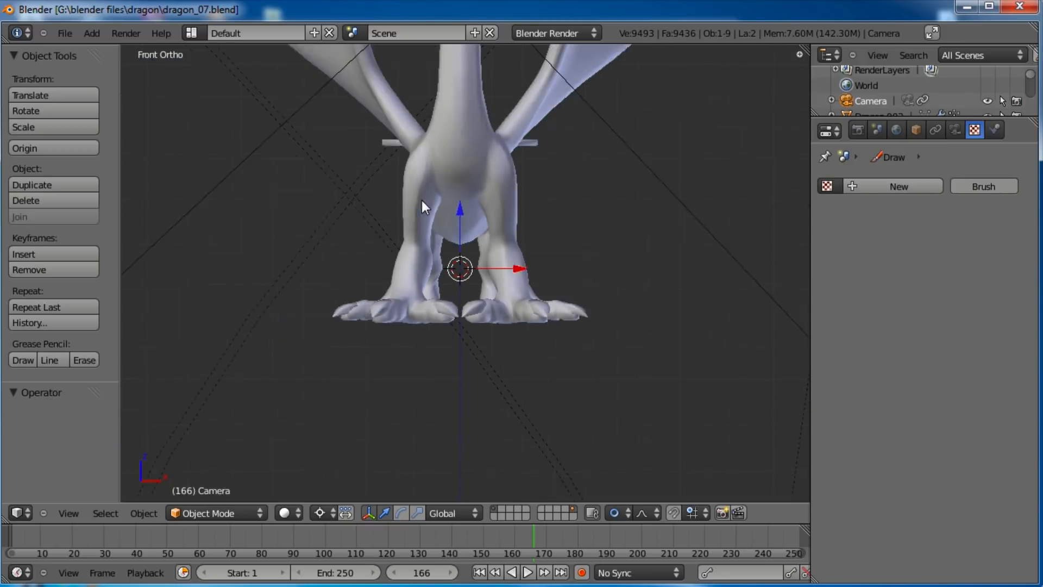
pyautogui.scroll(-1, 421, 199)
pyautogui.keyDown('shift'); pyautogui.moveTo(455, 193); pyautogui.dragTo(468, 324, button='middle'); pyautogui.keyUp('shift')
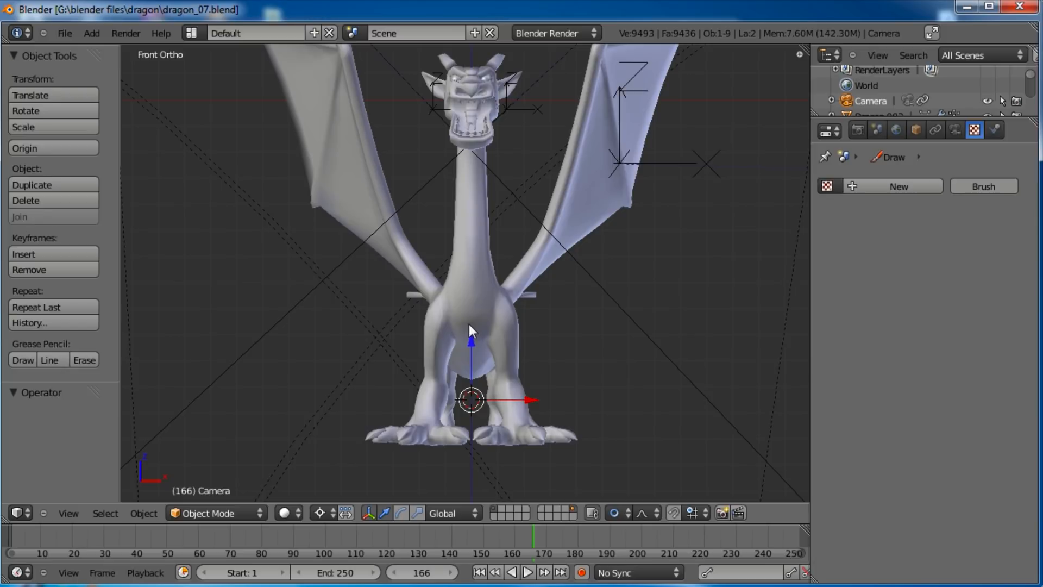
pyautogui.press('KP_3')
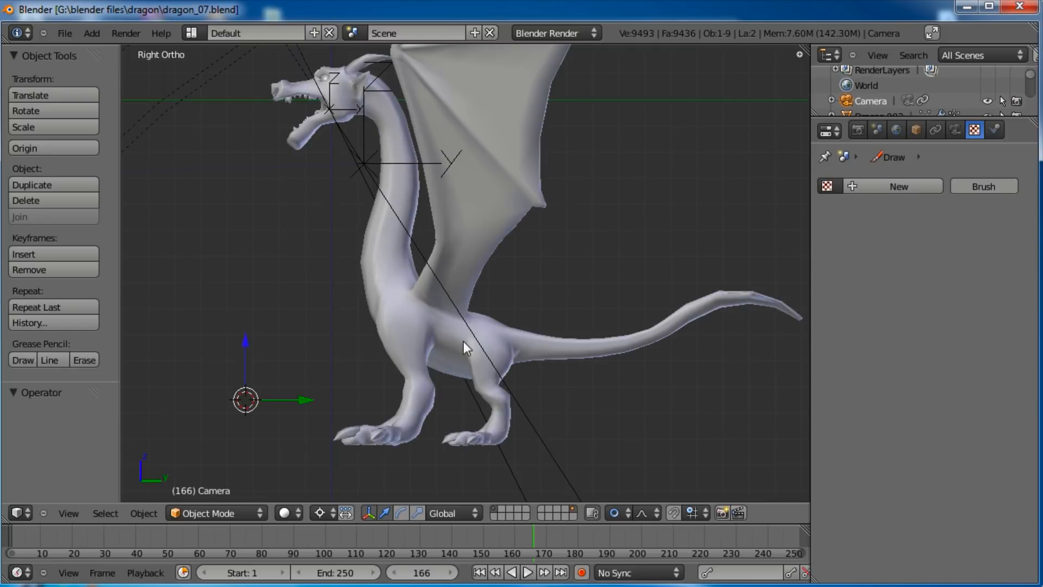
pyautogui.click(507, 343)
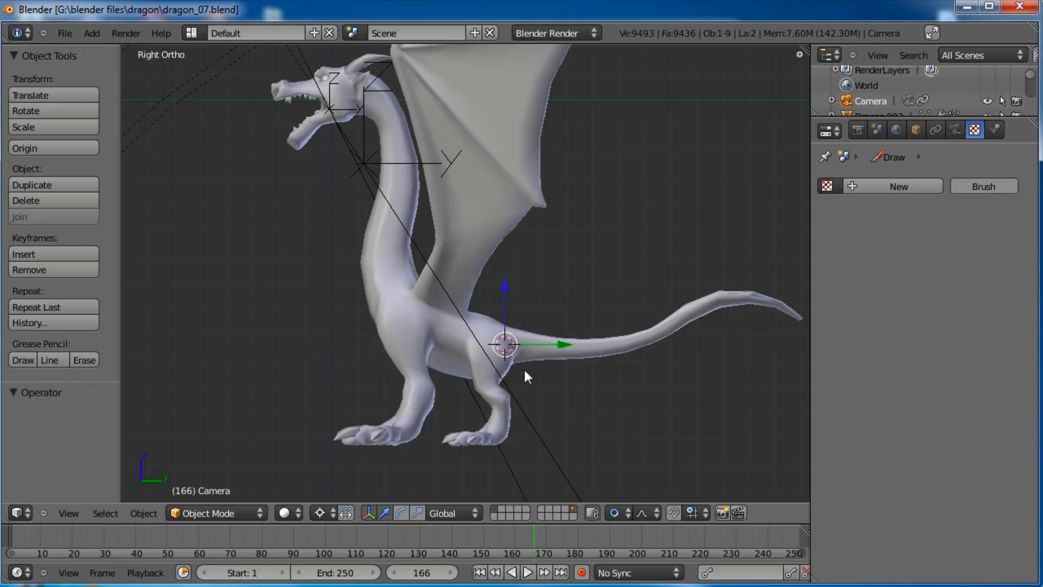
# Step: Add a single-bone armature at the 3D cursor
pyautogui.hotkey('shift', 'a')
pyautogui.moveTo(524, 370)
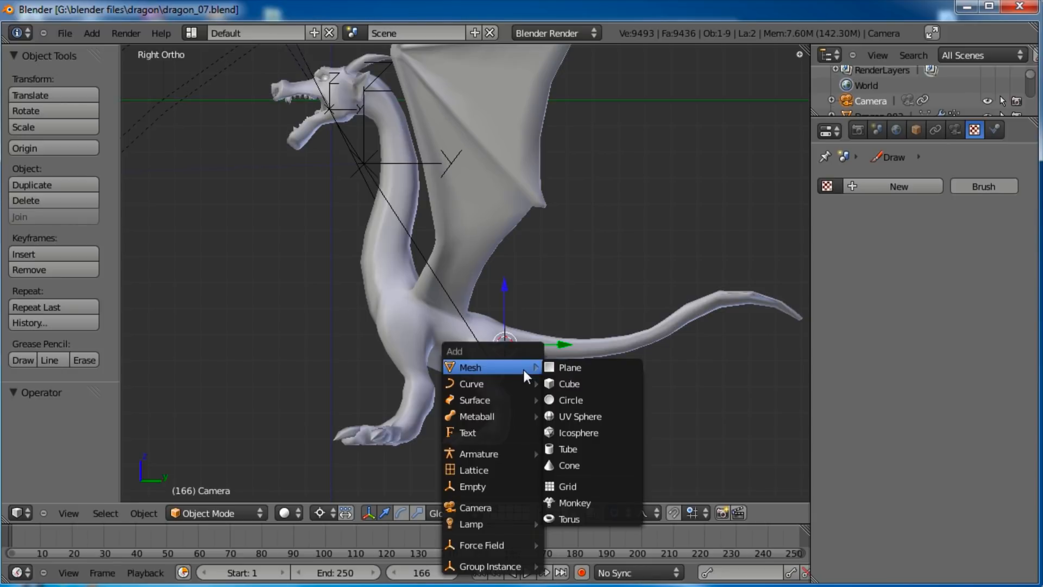
pyautogui.moveTo(506, 453)
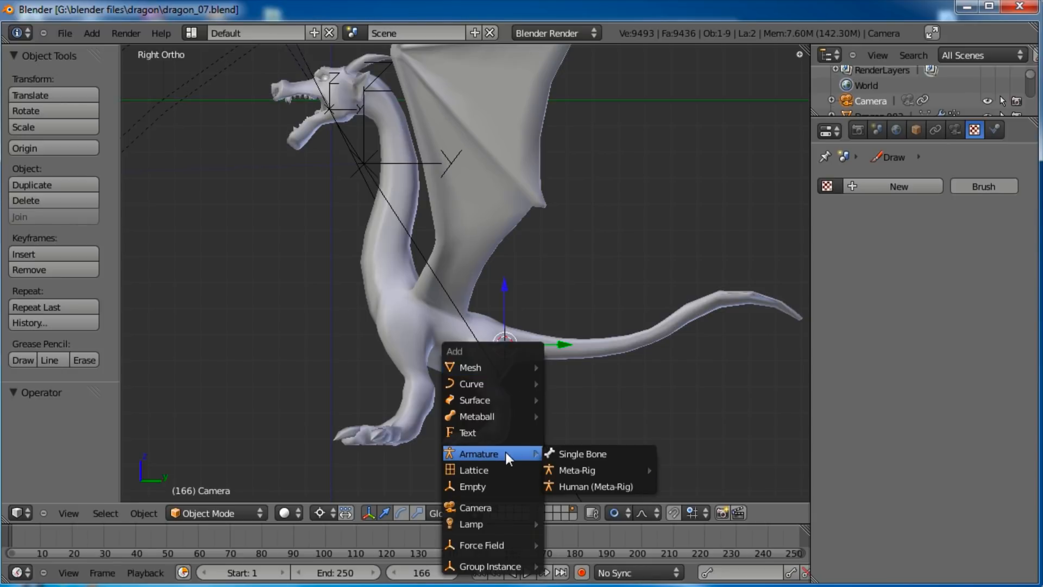
pyautogui.click(575, 453)
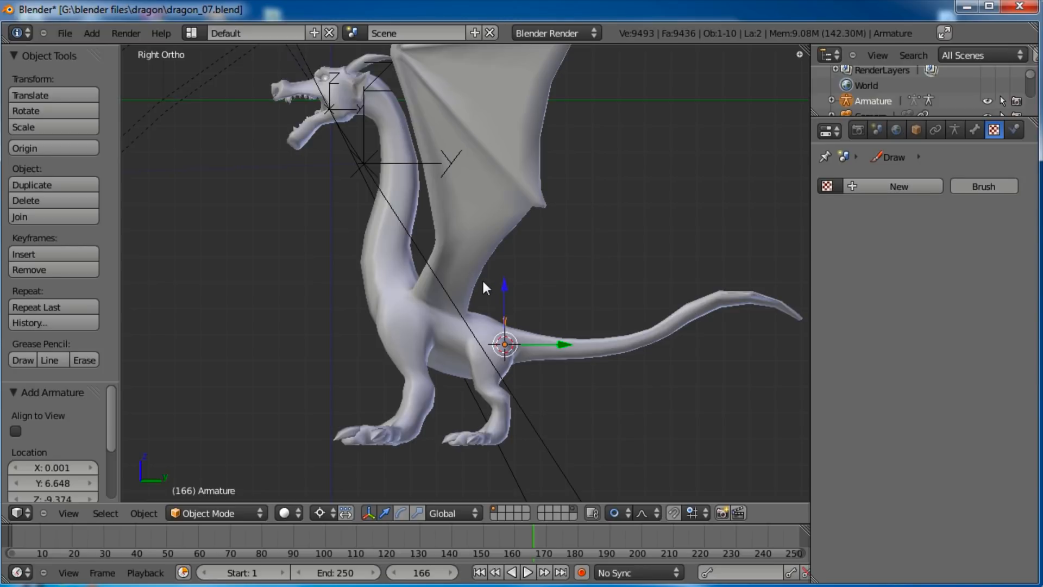
# Step: Display the armature's bones as B-Bones and enable X-Ray for the armature object
pyautogui.keyDown('shift'); pyautogui.moveTo(553, 241); pyautogui.dragTo(532, 267, button='middle'); pyautogui.keyUp('shift')
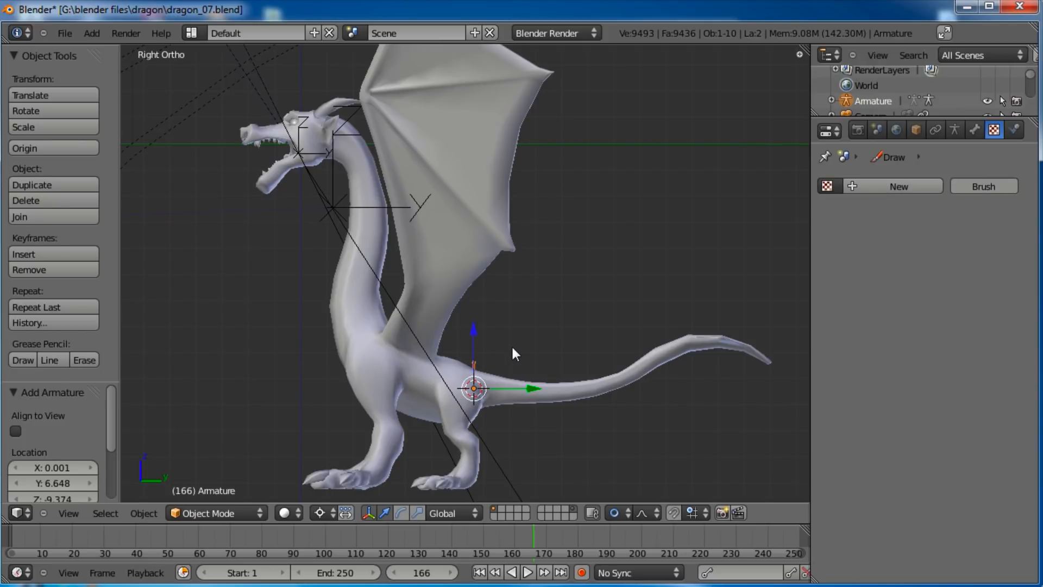
pyautogui.click(954, 129)
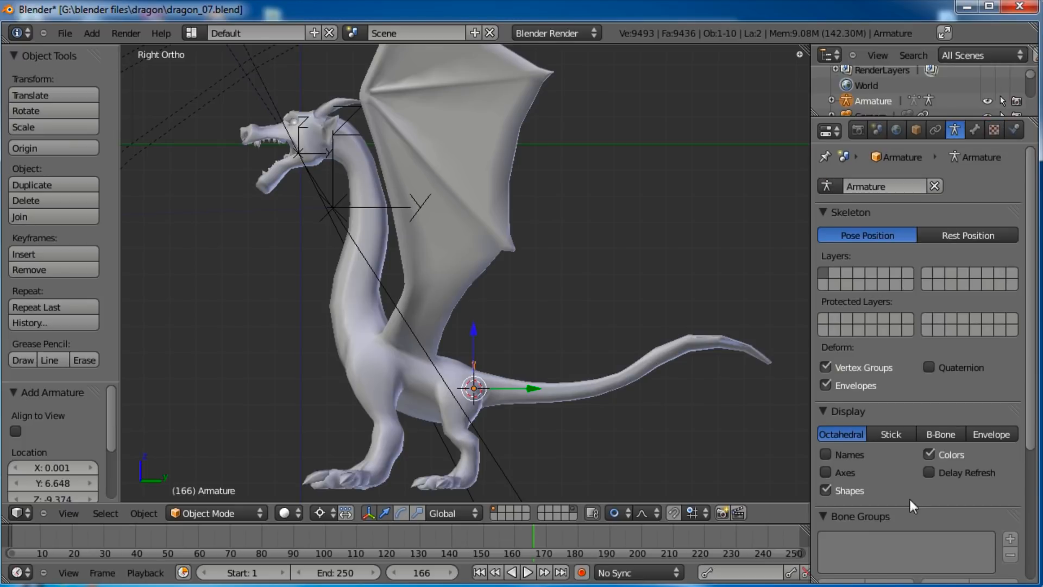
pyautogui.click(940, 437)
pyautogui.scroll(-5, 908, 467)
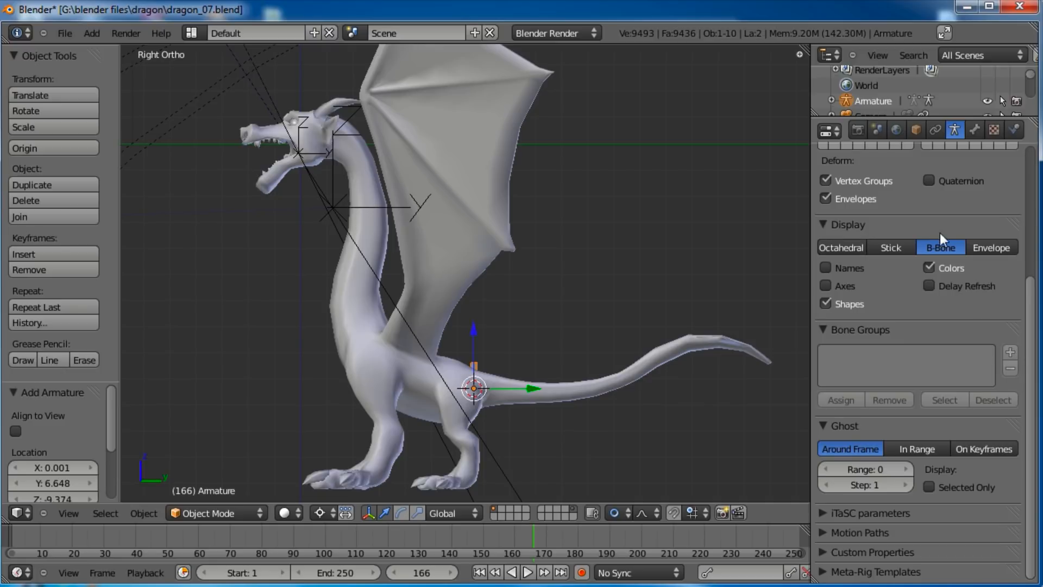
pyautogui.click(921, 132)
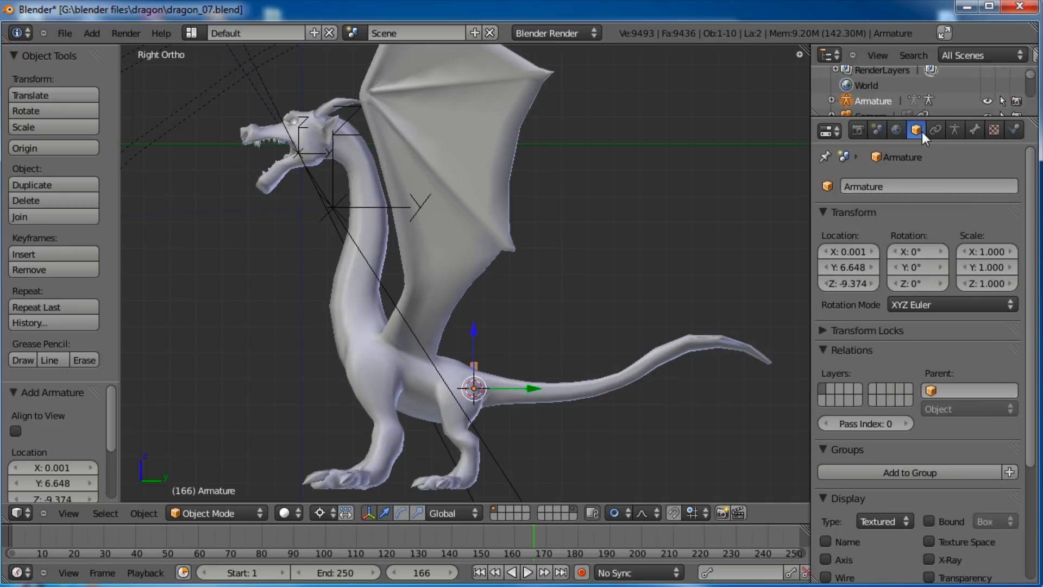
pyautogui.scroll(-5, 967, 360)
pyautogui.click(929, 428)
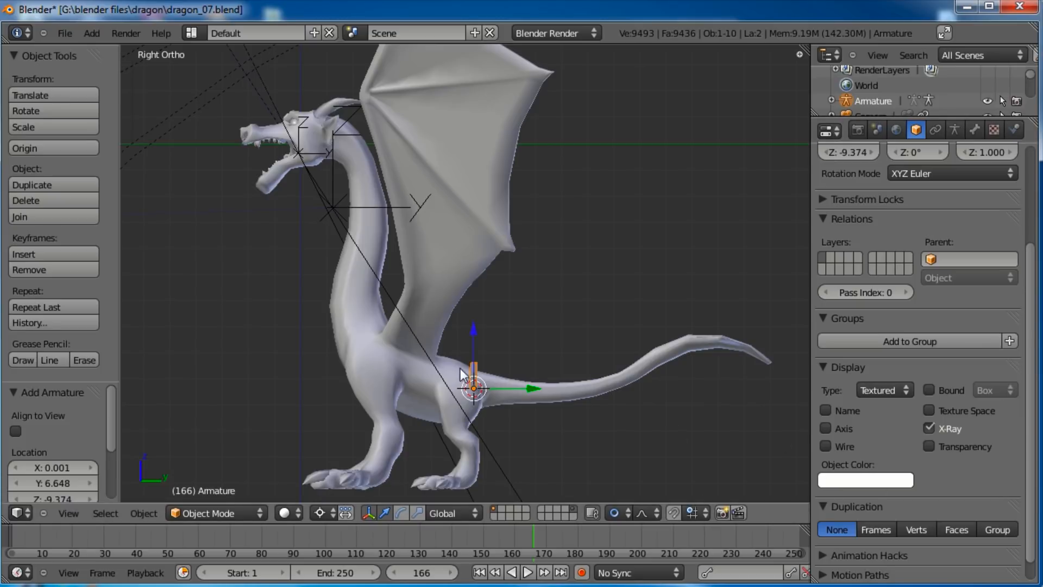
# Step: In Edit Mode, stretch the bone by moving its upper end from the hips to the back of the dragon's head in the right orthographic view
pyautogui.moveTo(524, 357); pyautogui.dragTo(707, 311, button='middle')
pyautogui.press('KP_3')
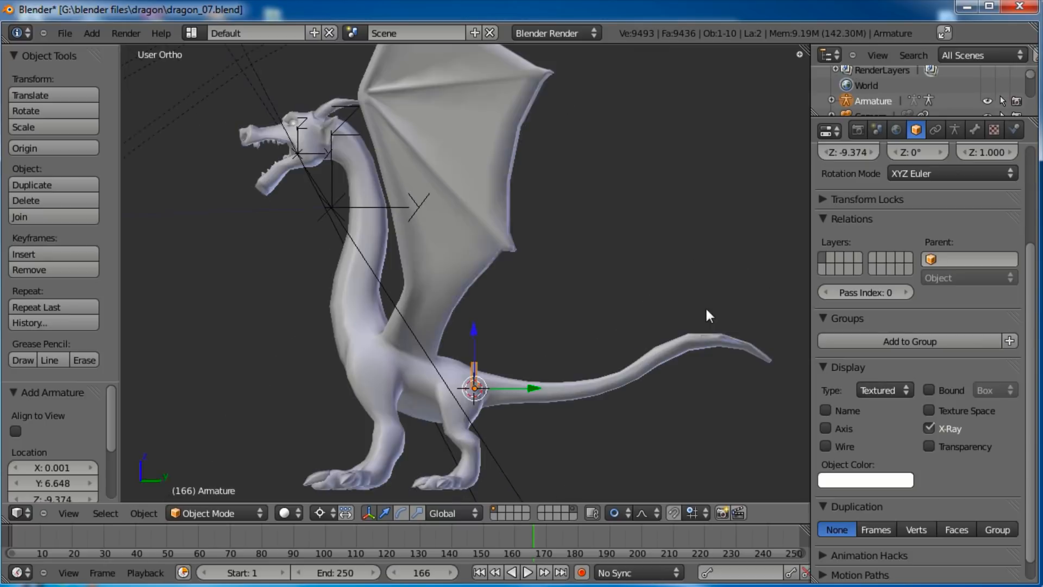
pyautogui.keyDown('shift'); pyautogui.moveTo(530, 357); pyautogui.dragTo(569, 364, button='middle'); pyautogui.keyUp('shift')
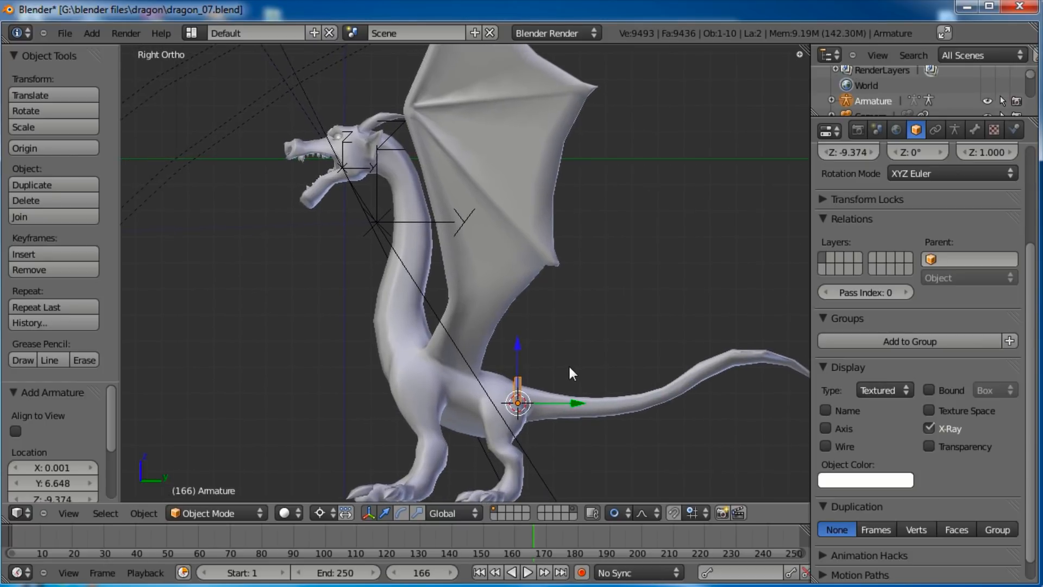
pyautogui.press('Tab')
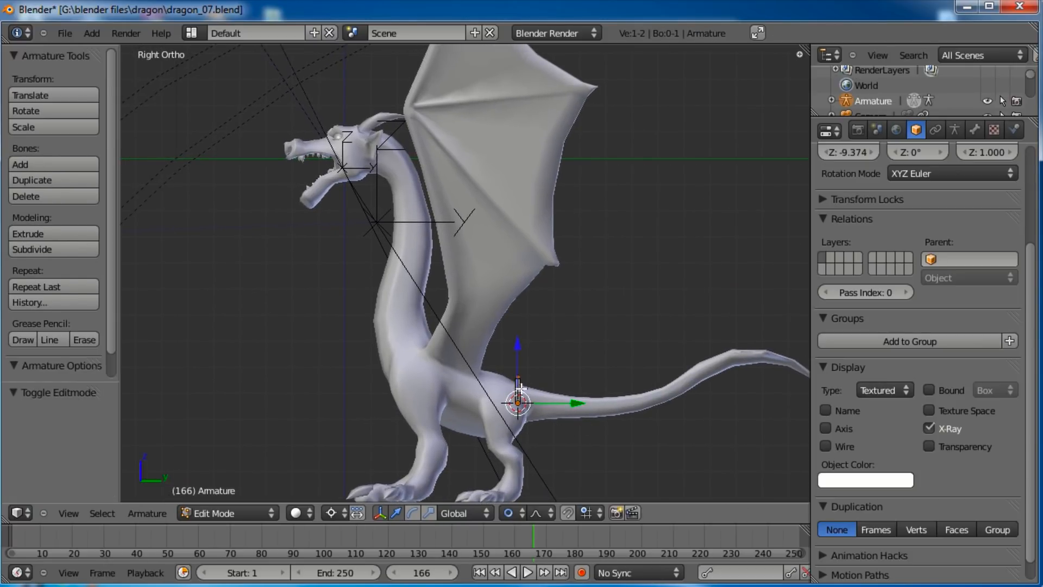
pyautogui.press('g')
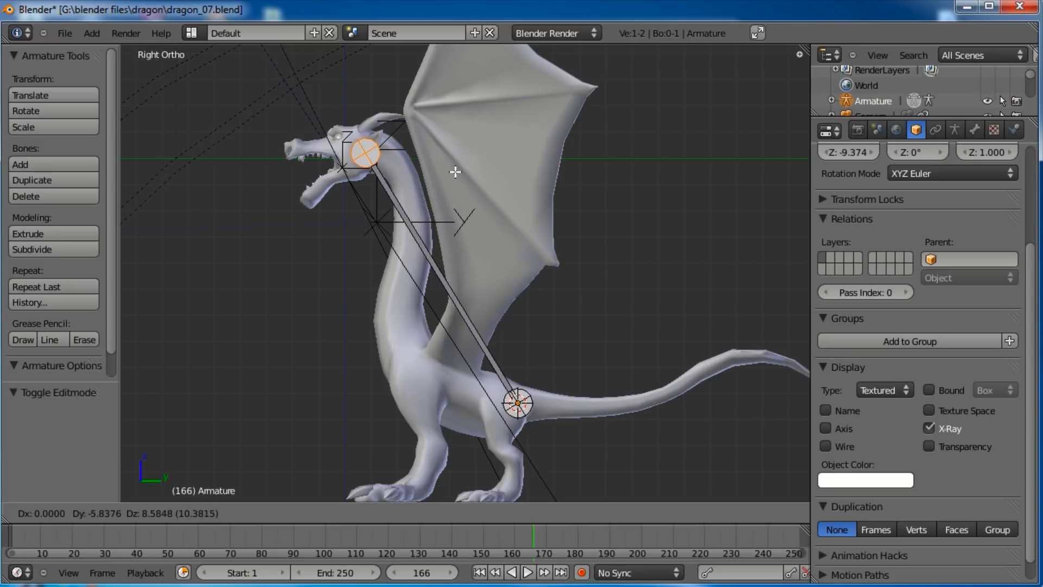
pyautogui.click(455, 172)
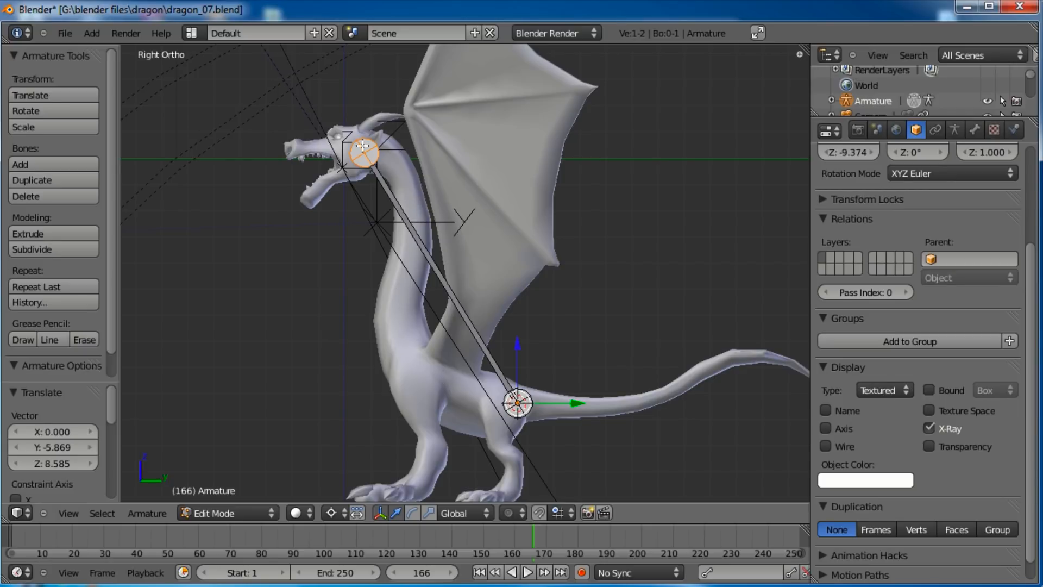
# Step: Subdivide the long bone between the hips and the head with 7 cuts
pyautogui.rightClick(399, 208)
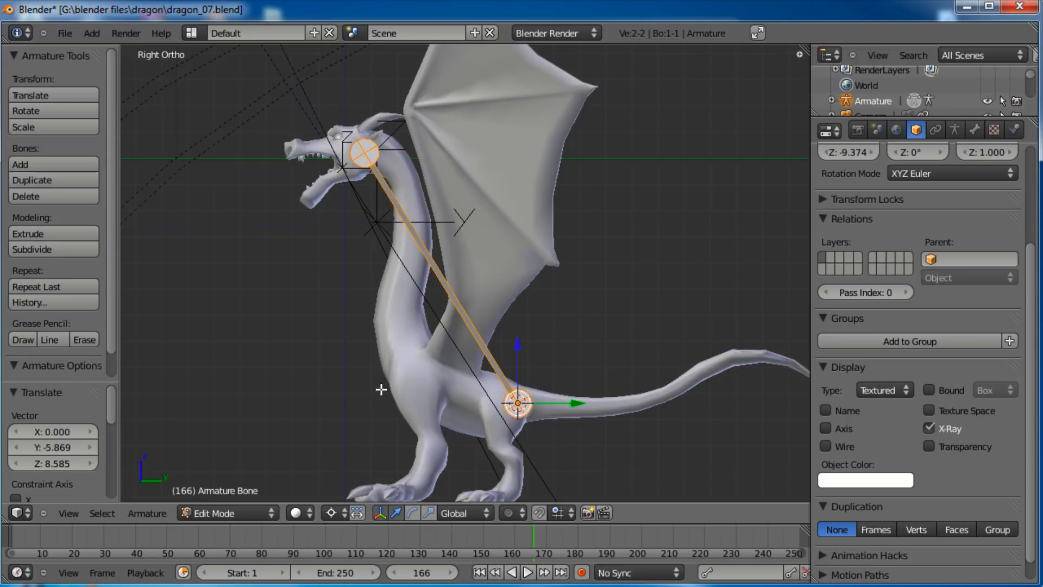
pyautogui.press('w')
pyautogui.click(545, 319)
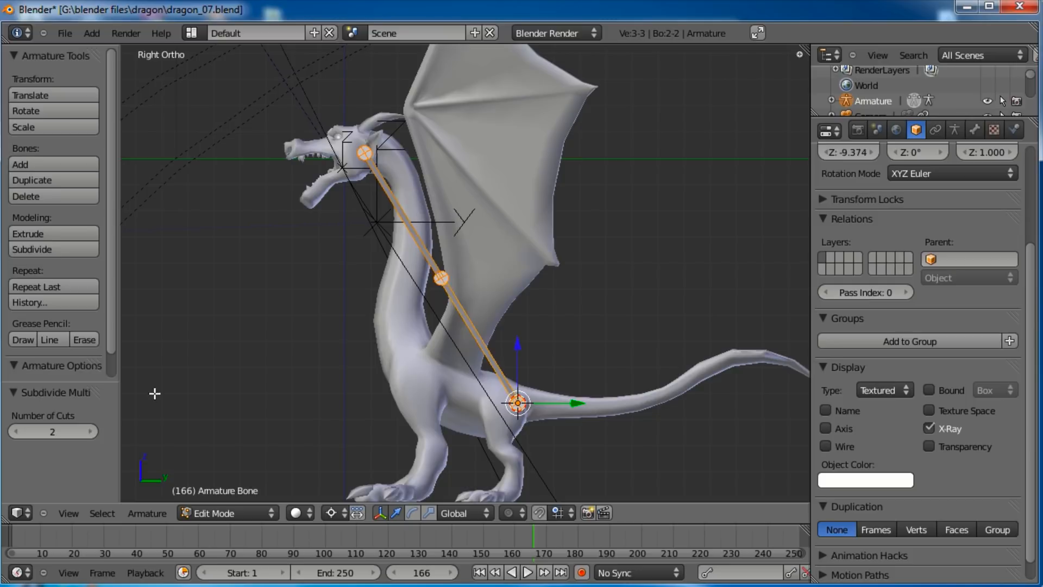
pyautogui.click(89, 433)
pyautogui.click(89, 432)
pyautogui.click(89, 432)
pyautogui.click(89, 432)
pyautogui.click(89, 433)
pyautogui.click(89, 432)
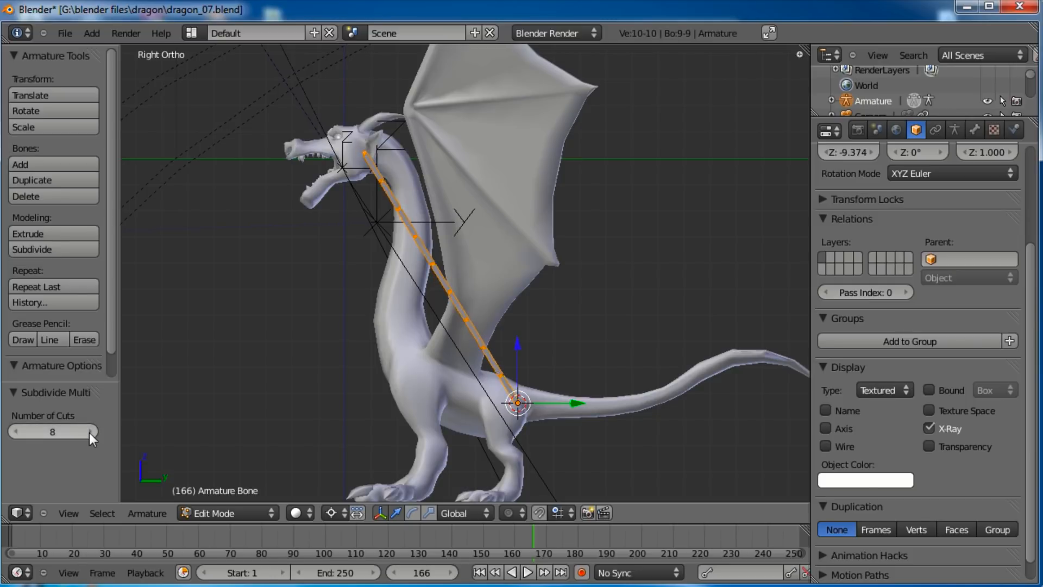
pyautogui.click(14, 431)
# Step: Move the topmost bone forward into the dragon's head and set the pivot point to Median Point
pyautogui.rightClick(374, 166)
pyautogui.rightClick(375, 166)
pyautogui.press('g')
pyautogui.click(353, 155)
pyautogui.press('r')
pyautogui.rightClick(377, 165)
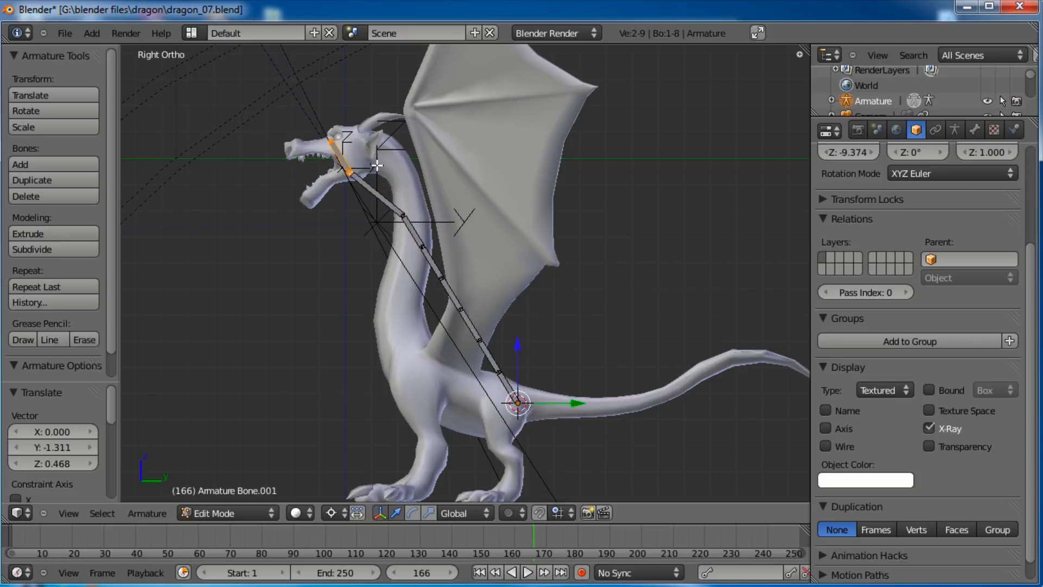
pyautogui.click(334, 514)
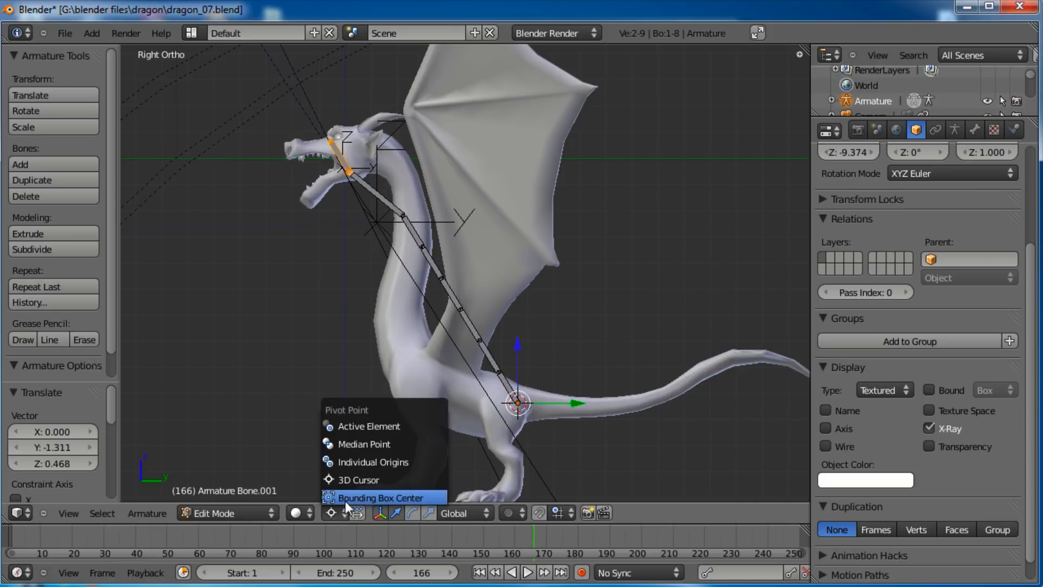
pyautogui.click(357, 444)
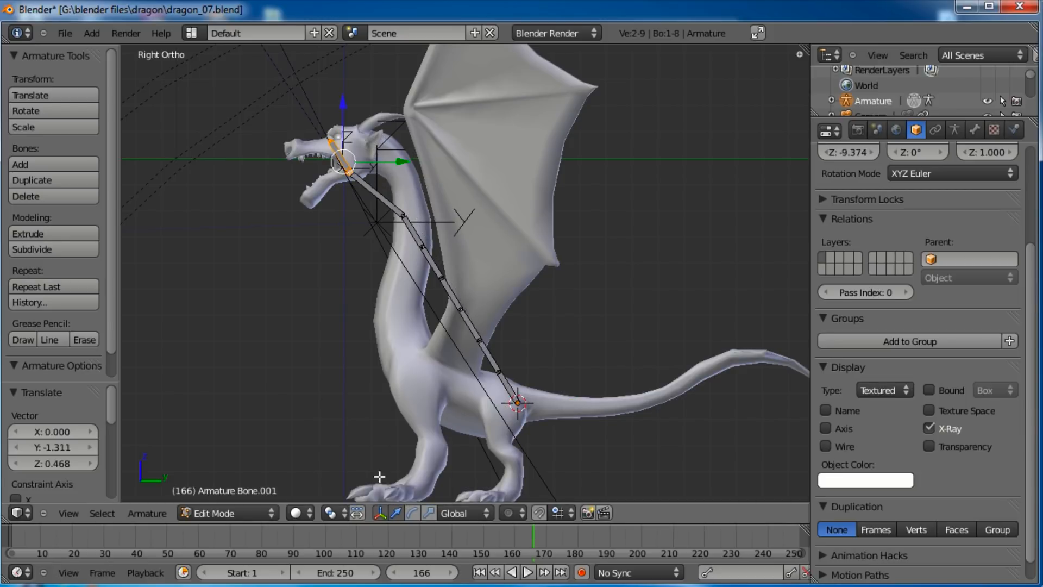
# Step: Move the head bone's base joint to the back of the skull and its tip to the end of the snout
pyautogui.rightClick(350, 173)
pyautogui.press('g')
pyautogui.click(329, 144)
pyautogui.rightClick(329, 144)
pyautogui.press('g')
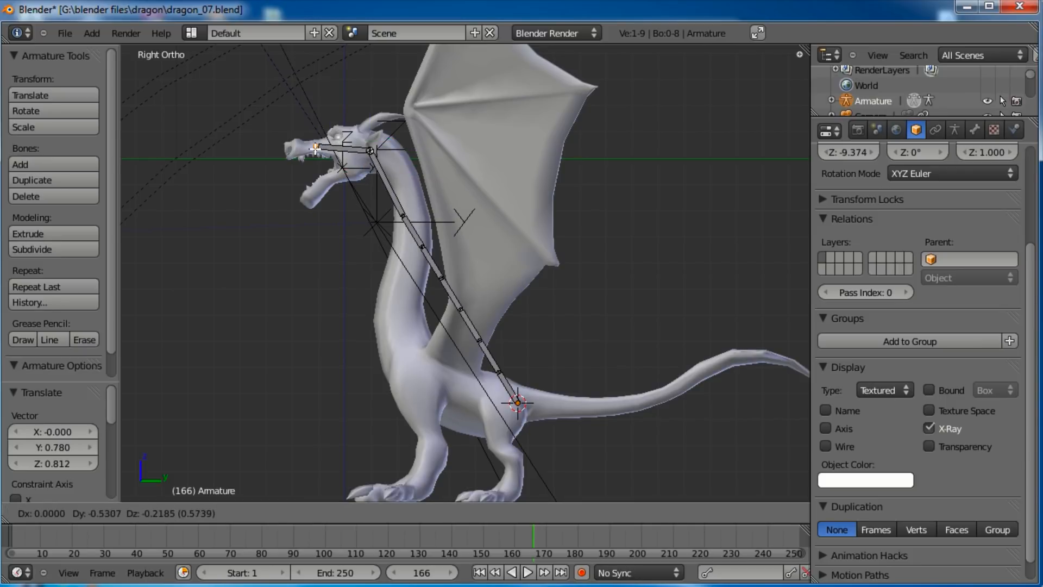
pyautogui.click(287, 149)
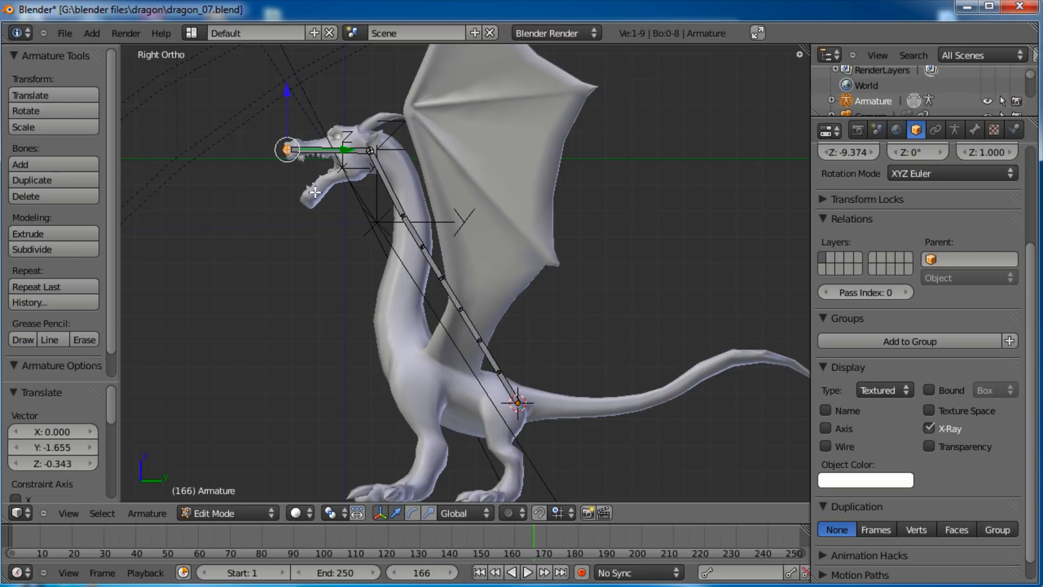
# Step: Move the first two joints below the head bone inside the upper neck, following its curve
pyautogui.keyDown('shift'); pyautogui.moveTo(419, 149); pyautogui.dragTo(380, 175, button='middle'); pyautogui.keyUp('shift')
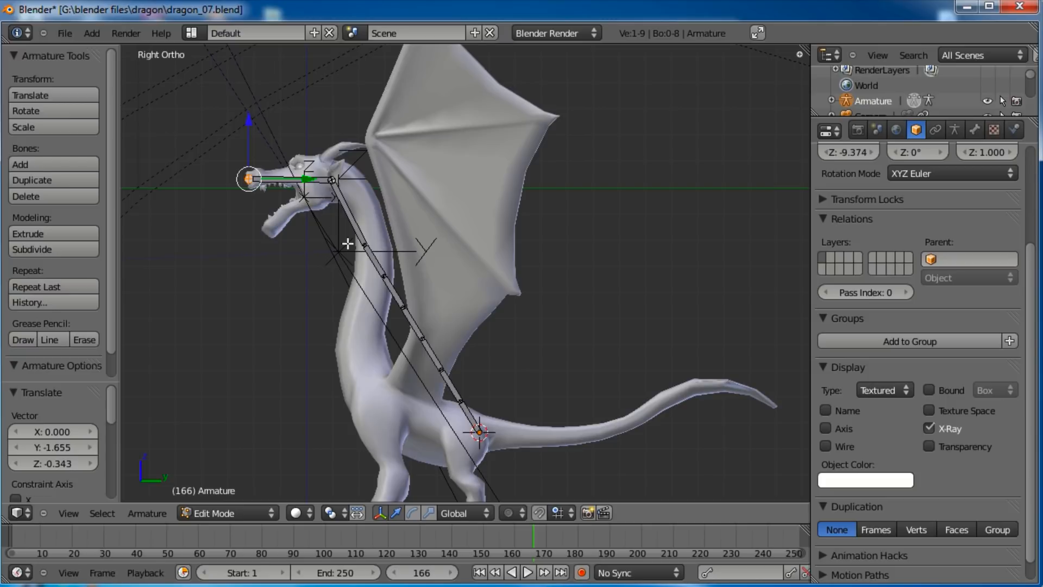
pyautogui.rightClick(366, 249)
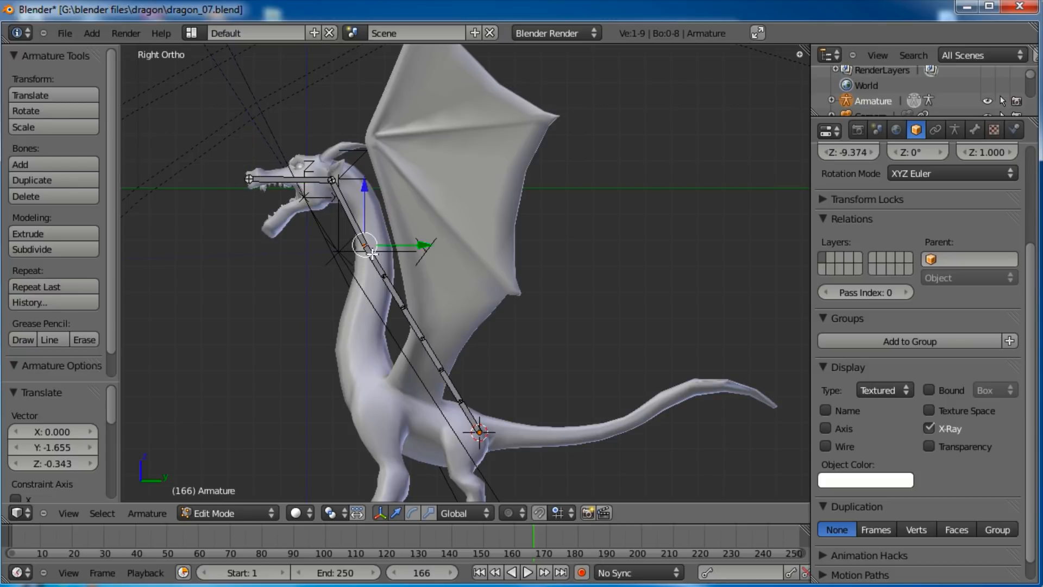
pyautogui.press('g')
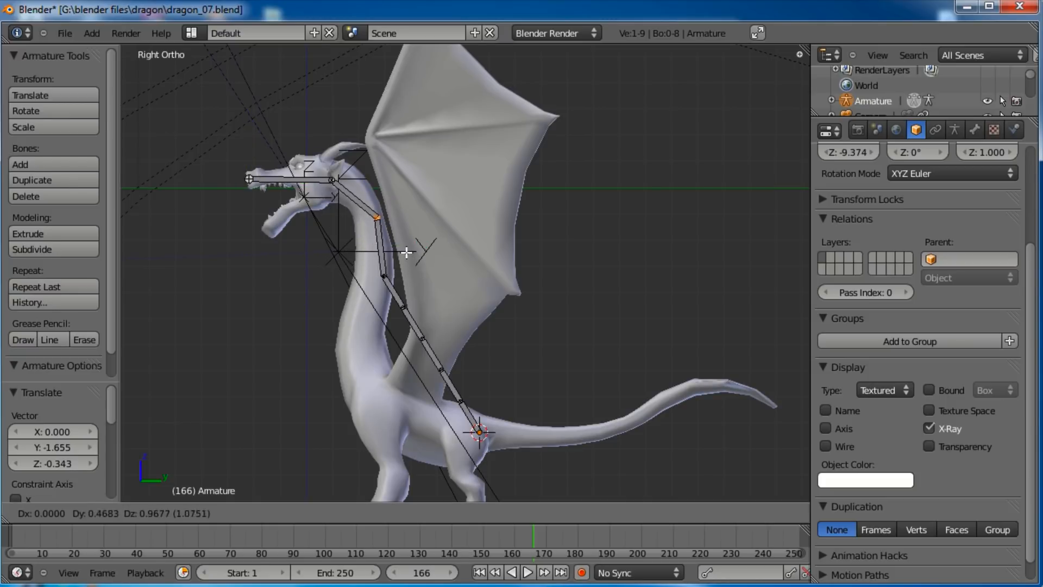
pyautogui.click(394, 246)
pyautogui.rightClick(378, 277)
pyautogui.press('g')
pyautogui.click(372, 278)
# Step: Move the following two spine joints into the middle of the neck and the base of the neck
pyautogui.rightClick(405, 308)
pyautogui.press('g')
pyautogui.rightClick(385, 332)
pyautogui.rightClick(402, 311)
pyautogui.press('g')
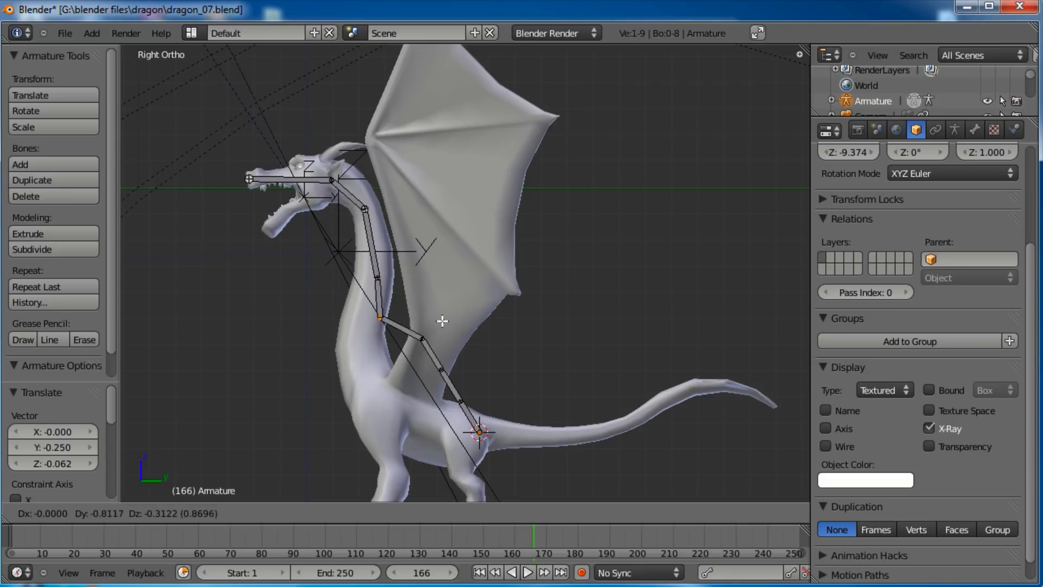
pyautogui.click(366, 329)
pyautogui.rightClick(423, 339)
pyautogui.press('g')
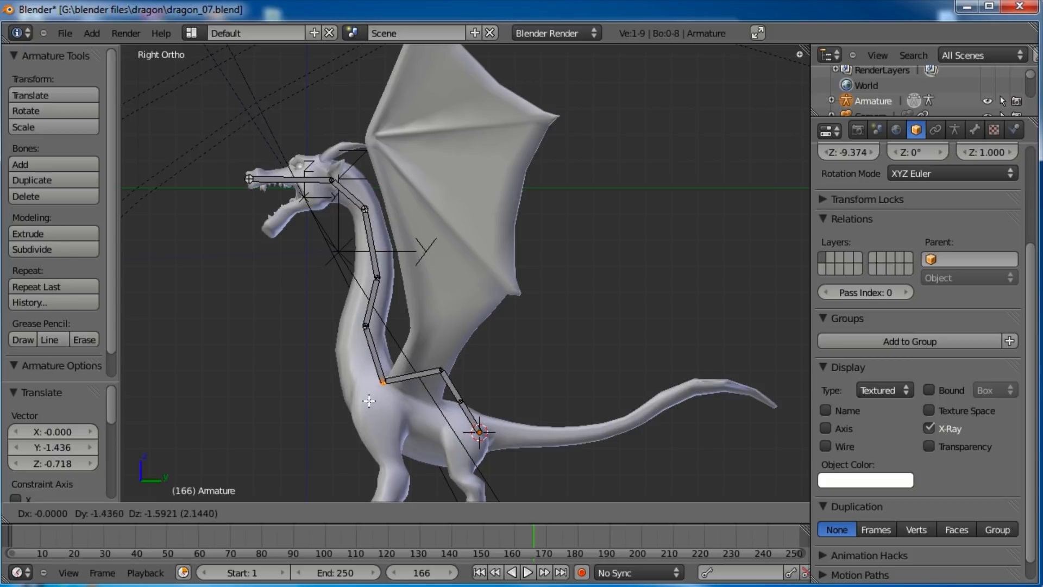
pyautogui.click(363, 402)
# Step: Move the last two joints before the hips down into the torso so the spine follows the dragon's back
pyautogui.rightClick(440, 372)
pyautogui.press('g')
pyautogui.click(408, 416)
pyautogui.rightClick(461, 402)
pyautogui.press('g')
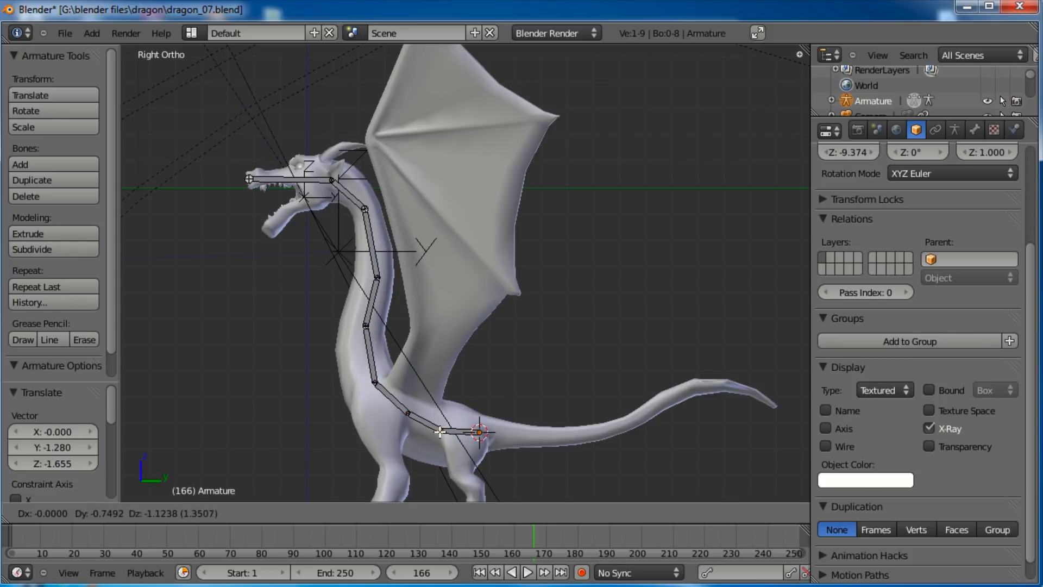
pyautogui.click(441, 431)
# Step: Fine-tune the four neck joints from the neck base up to the top so the chain runs inside the neck
pyautogui.rightClick(374, 383)
pyautogui.press('g')
pyautogui.click(369, 385)
pyautogui.rightClick(366, 324)
pyautogui.press('g')
pyautogui.click(360, 329)
pyautogui.rightClick(376, 278)
pyautogui.press('g')
pyautogui.click(373, 276)
pyautogui.rightClick(365, 209)
pyautogui.press('g')
pyautogui.click(360, 205)
# Step: Shift the top neck joint and the head bone's base joint slightly up and back, and return to Object Mode
pyautogui.rightClick(344, 189)
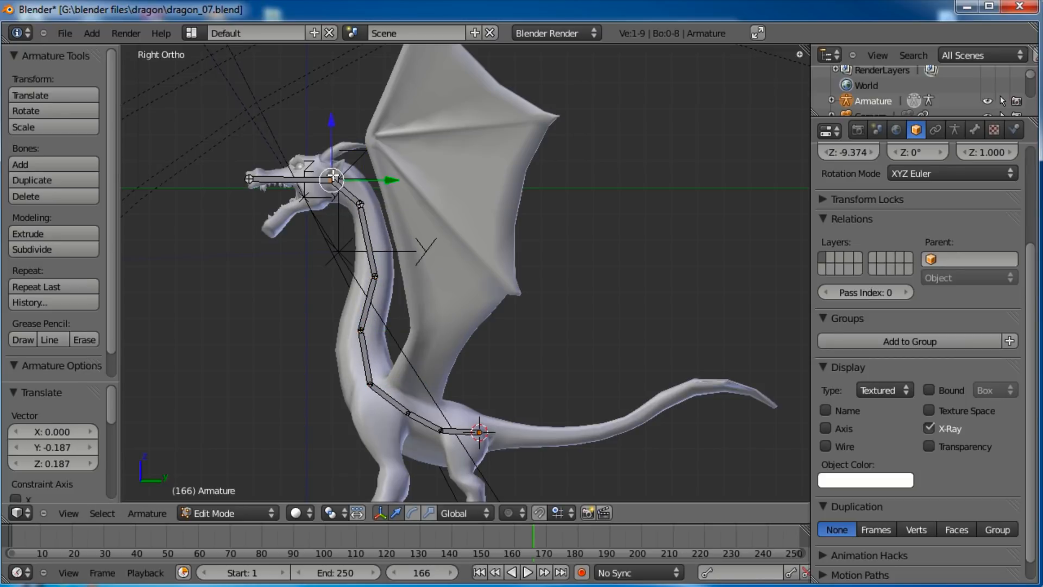
pyautogui.rightClick(362, 203)
pyautogui.press('g')
pyautogui.click(365, 199)
pyautogui.rightClick(331, 178)
pyautogui.press('g')
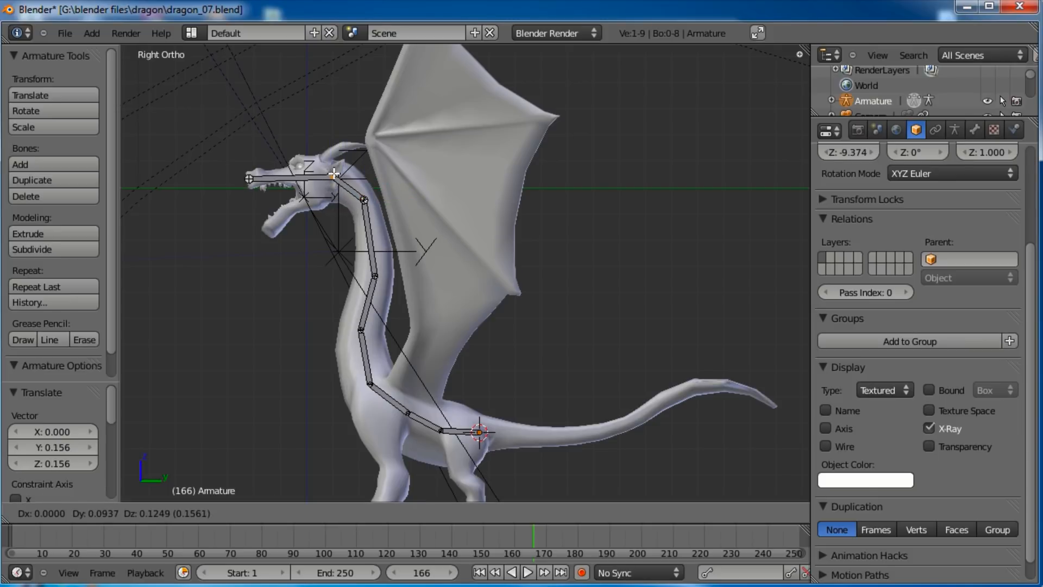
pyautogui.click(334, 174)
pyautogui.press('Tab')
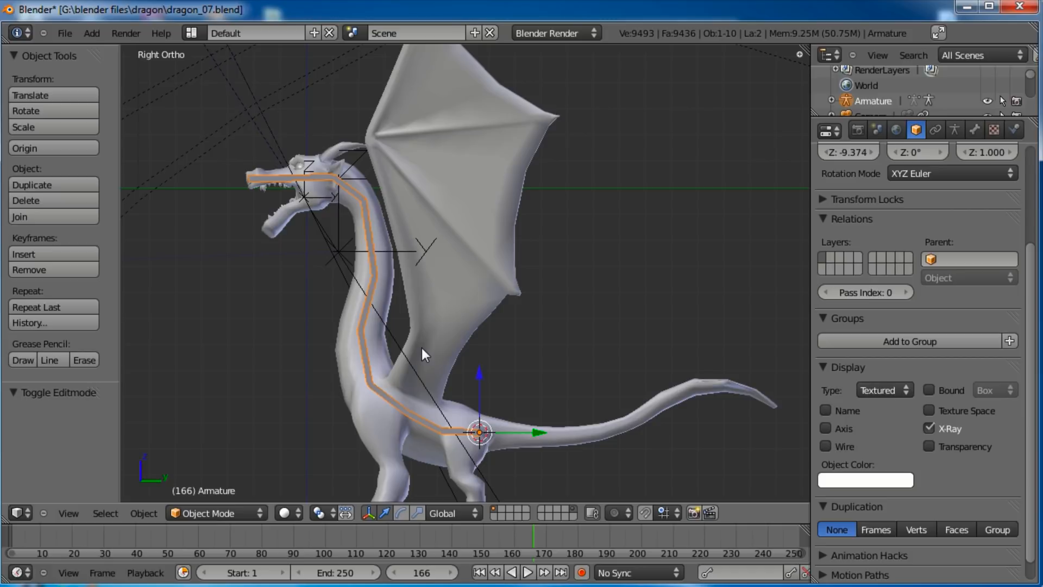
# Step: Show the 3D view's properties sidebar and switch the armature to Pose Mode
pyautogui.press('n')
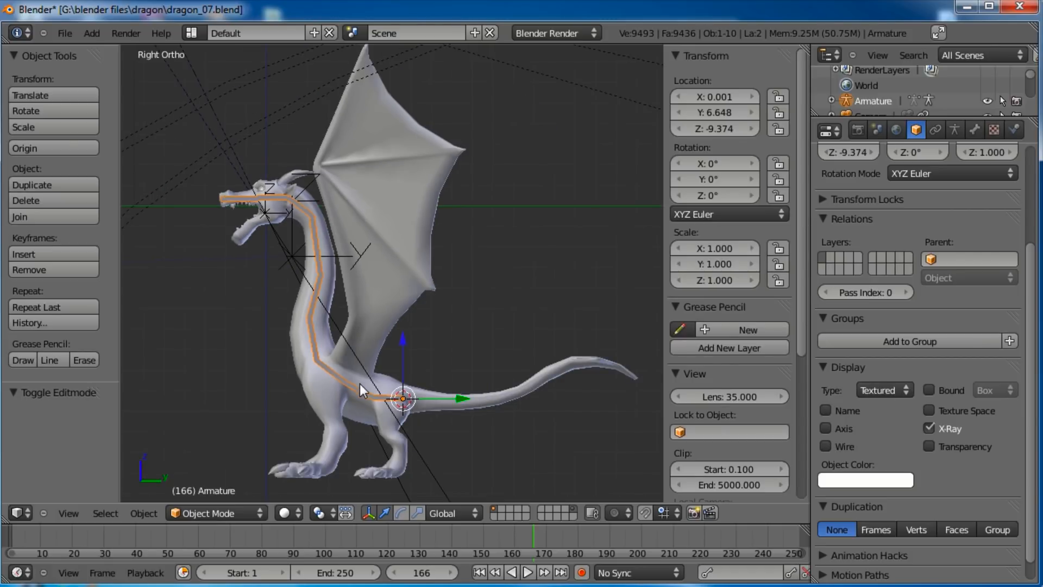
pyautogui.click(208, 513)
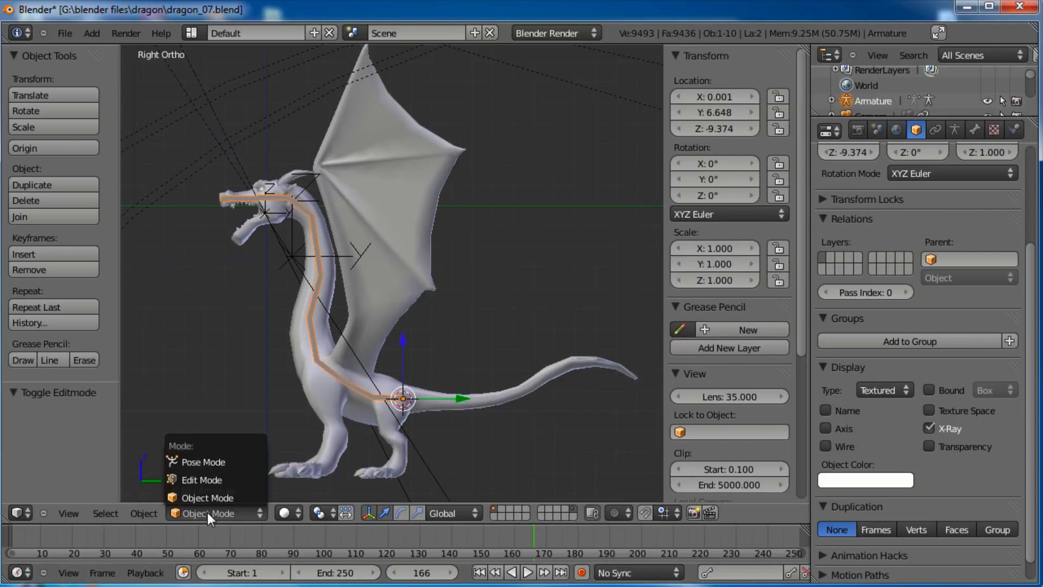
pyautogui.click(200, 462)
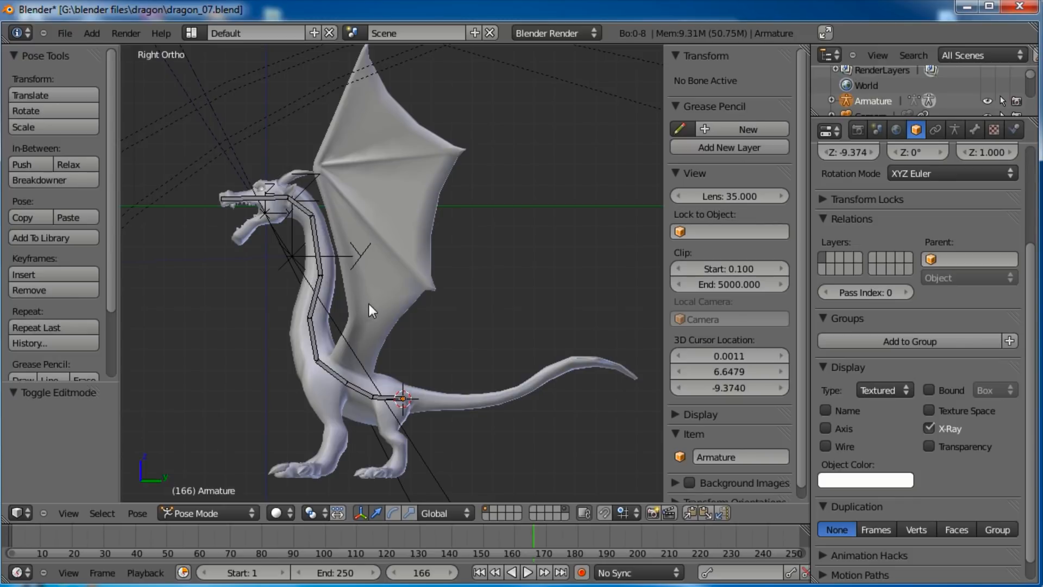
pyautogui.keyDown('shift'); pyautogui.moveTo(348, 260); pyautogui.dragTo(350, 270, button='middle'); pyautogui.keyUp('shift')
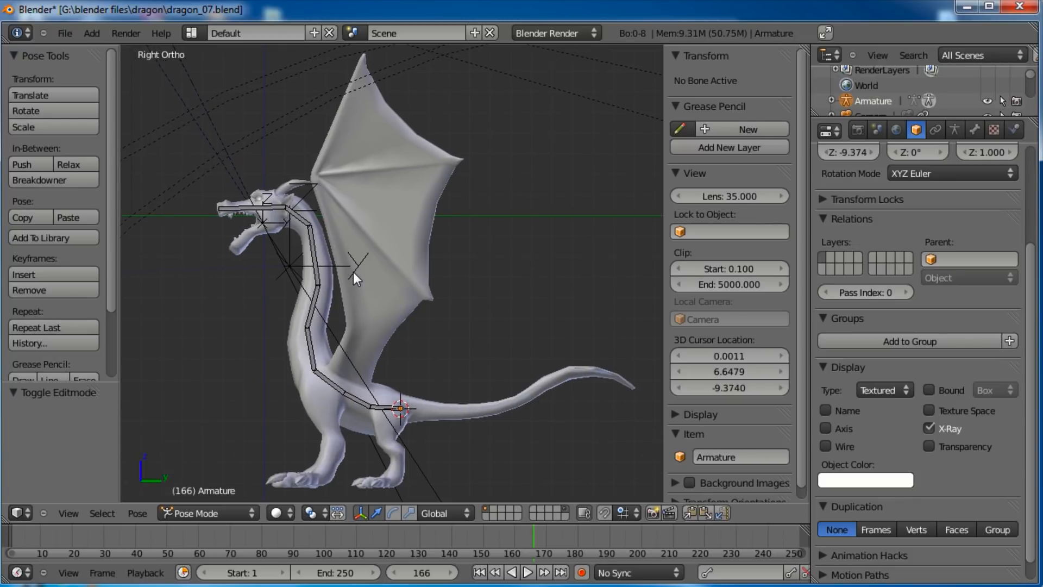
# Step: Rename the bone running through the dragon's head to head
pyautogui.rightClick(260, 209)
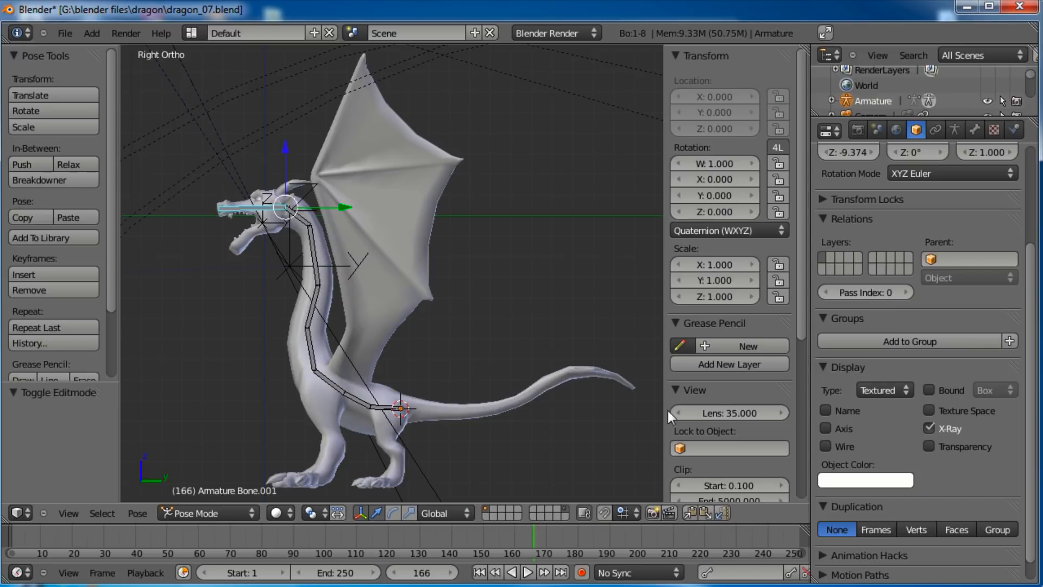
pyautogui.scroll(-10, 722, 418)
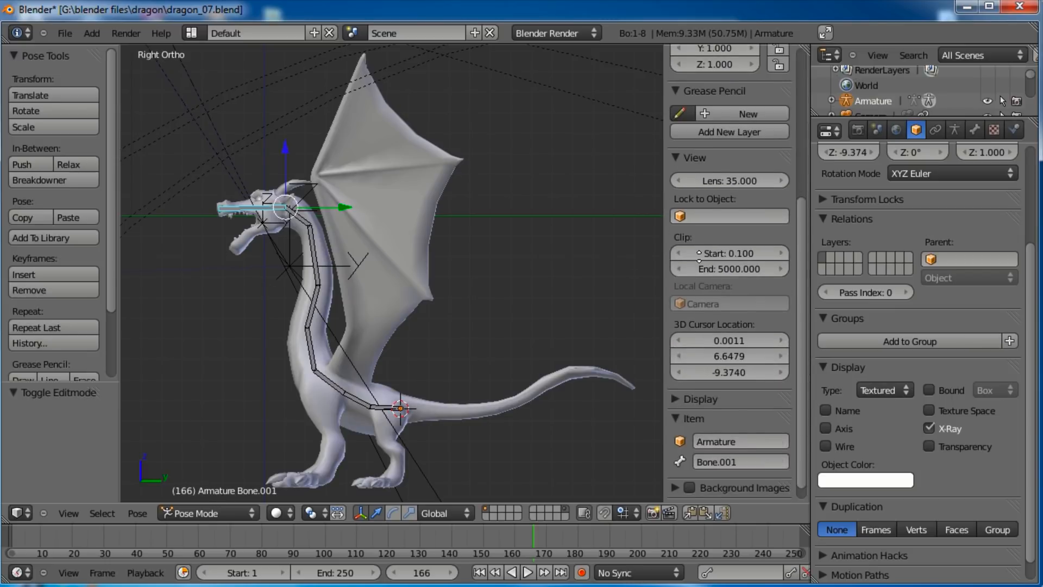
pyautogui.scroll(-1, 716, 381)
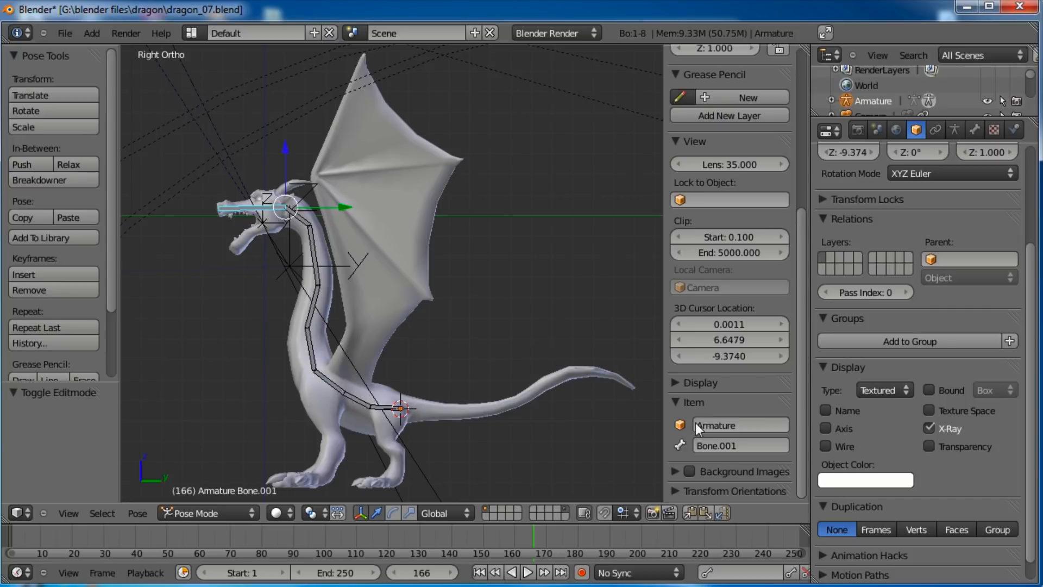
pyautogui.click(710, 443)
pyautogui.write('head')
pyautogui.press('Return')
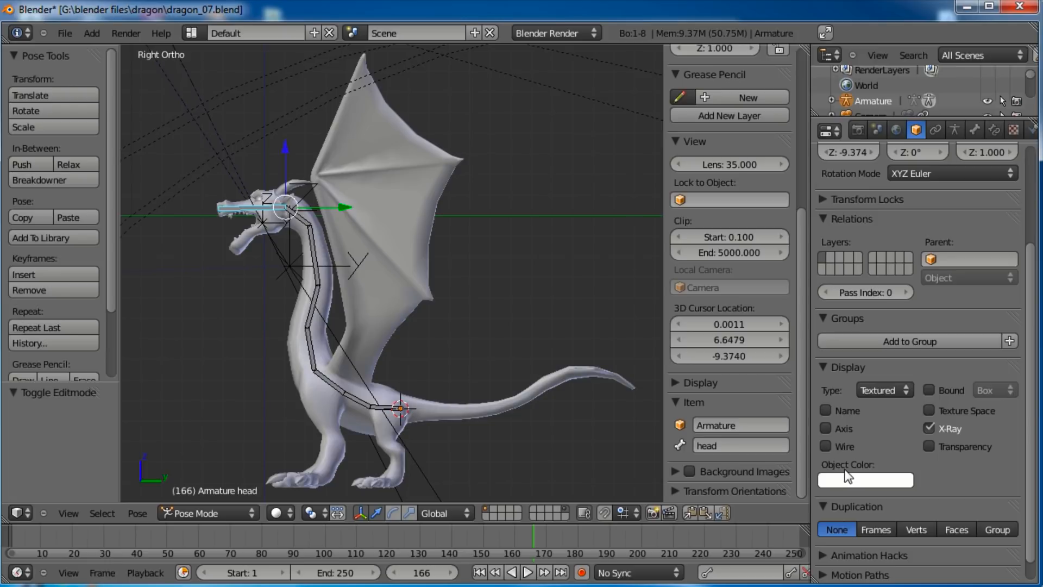
# Step: Rename the neck bone directly behind the head to neck01 and the one below it to neck02
pyautogui.rightClick(314, 217)
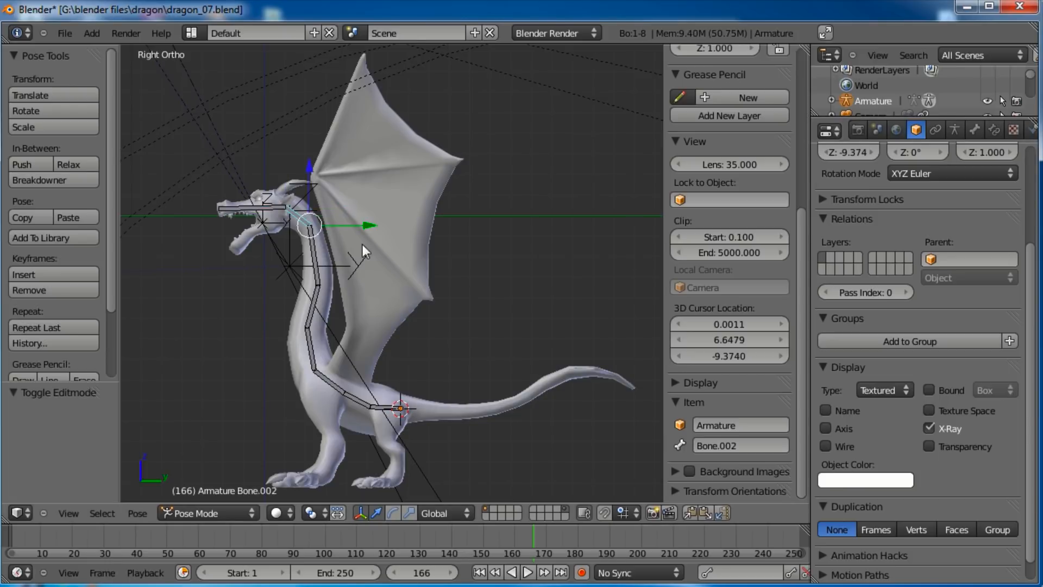
pyautogui.click(758, 443)
pyautogui.write('neck01')
pyautogui.press('Return')
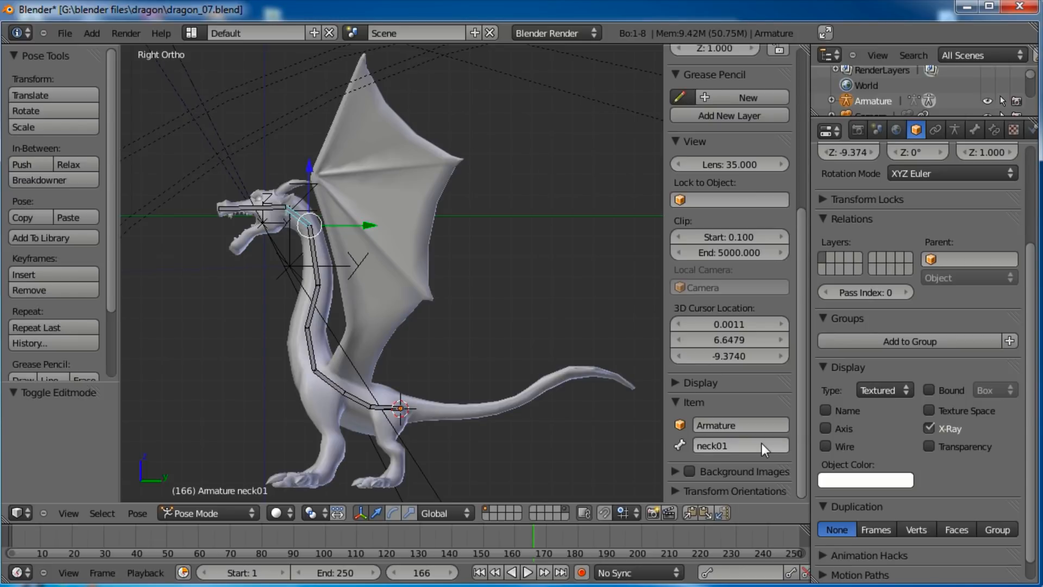
pyautogui.rightClick(321, 259)
pyautogui.click(760, 445)
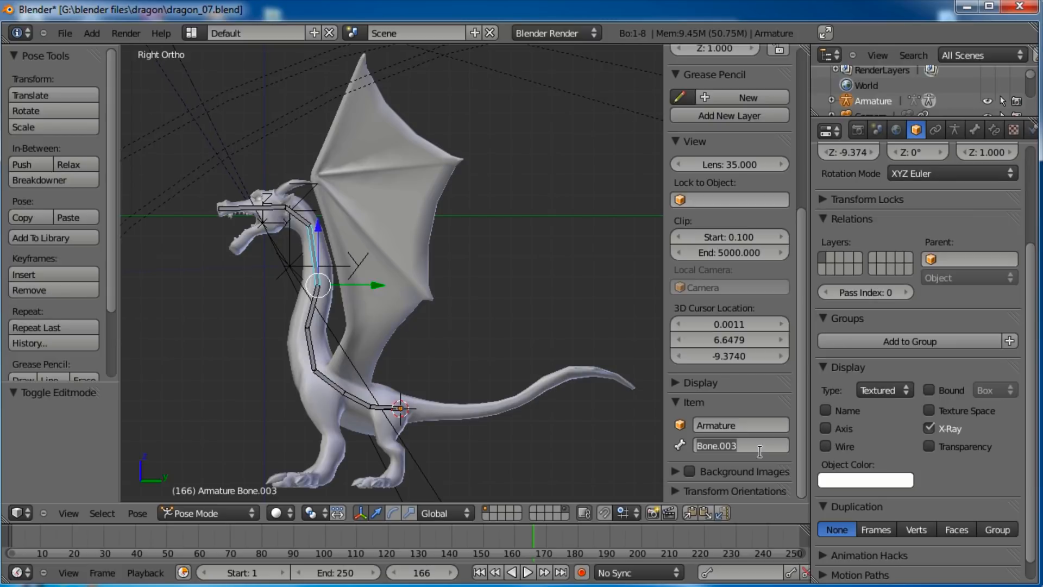
pyautogui.write('neck02')
pyautogui.press('Return')
# Step: Rename the next two bones down the neck to neck03 and neck04, ending at the neck base
pyautogui.rightClick(333, 325)
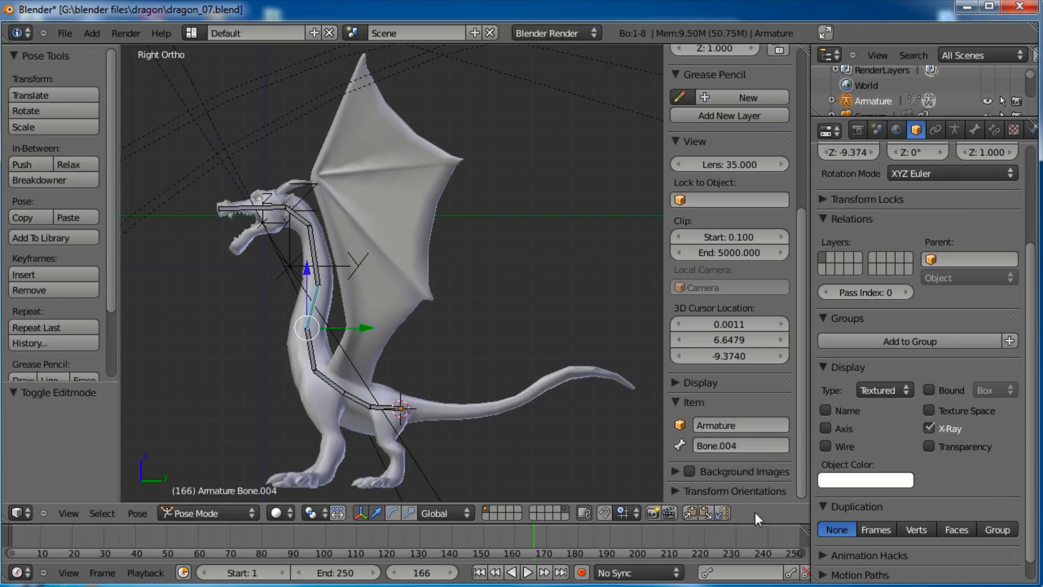
pyautogui.click(750, 448)
pyautogui.write('neck03')
pyautogui.press('Return')
pyautogui.rightClick(343, 363)
pyautogui.click(739, 443)
pyautogui.write('ne')
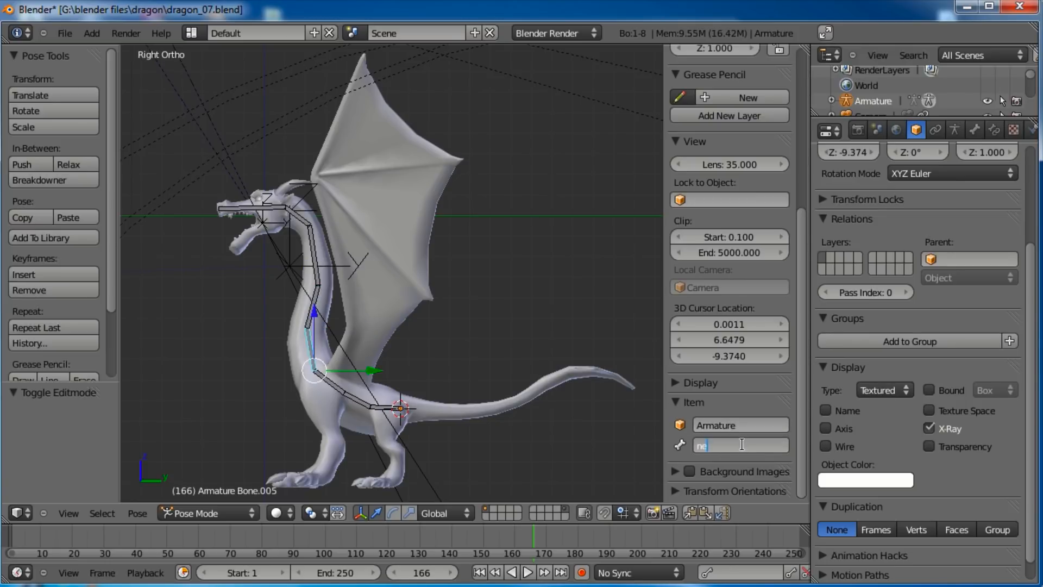
pyautogui.write('ck04')
pyautogui.press('Return')
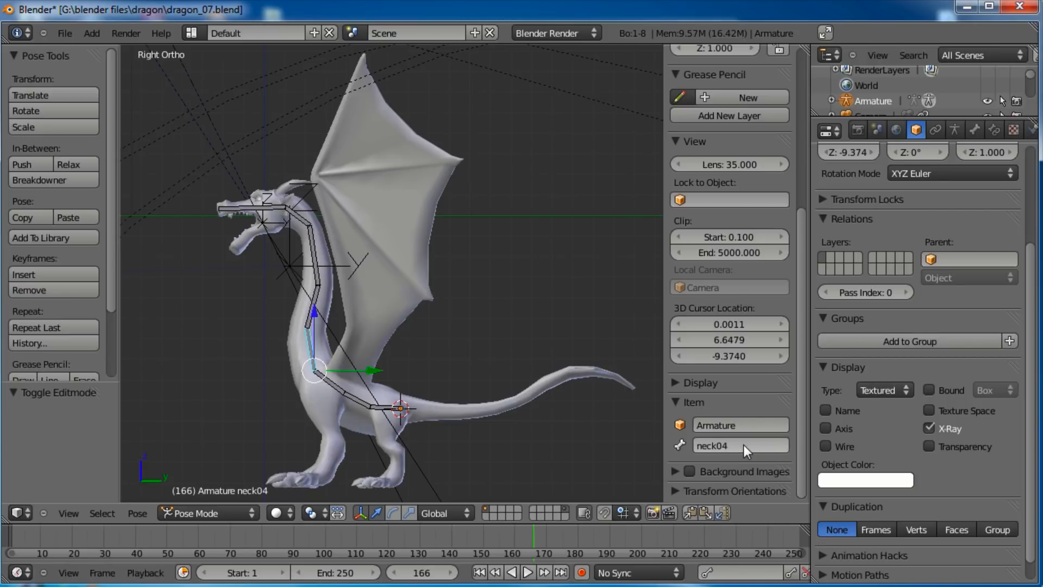
# Step: Rename the bone just behind the base of the neck to chest
pyautogui.rightClick(329, 379)
pyautogui.click(752, 445)
pyautogui.write('chest')
pyautogui.press('Return')
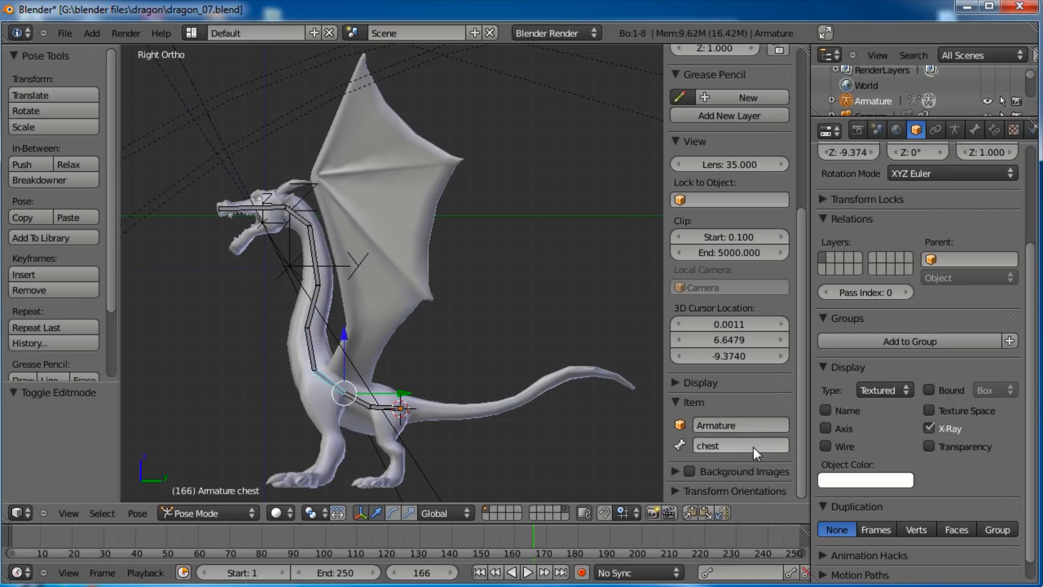
# Step: Try to rename the bone between the chest and the hips to spine
pyautogui.rightClick(367, 405)
pyautogui.click(708, 442)
pyautogui.write('spine')
pyautogui.press('Return')
# Step: Rename the rearmost bone of the chain to hips
pyautogui.rightClick(403, 415)
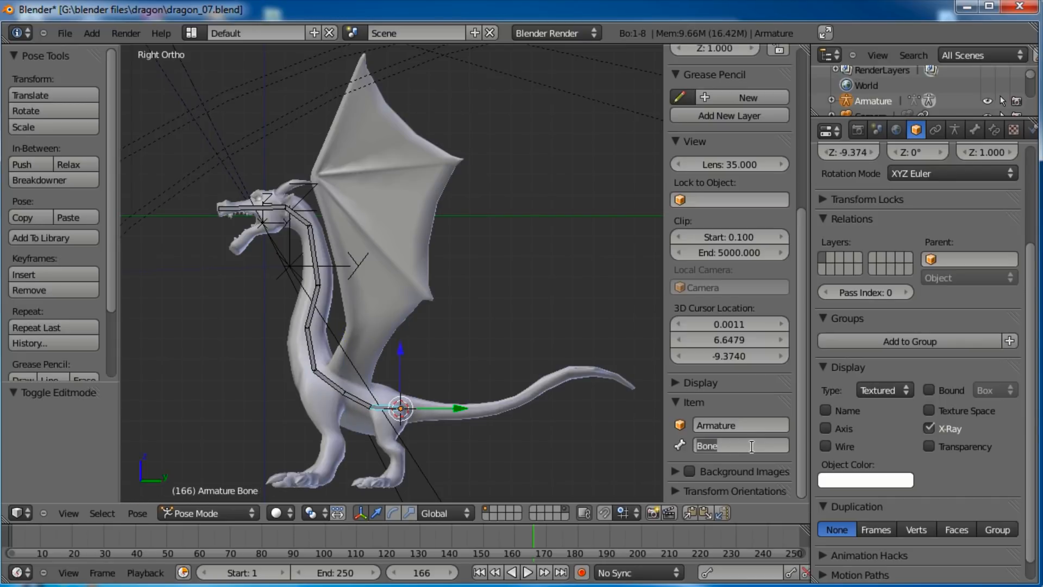
pyautogui.write('hips')
pyautogui.press('Return')
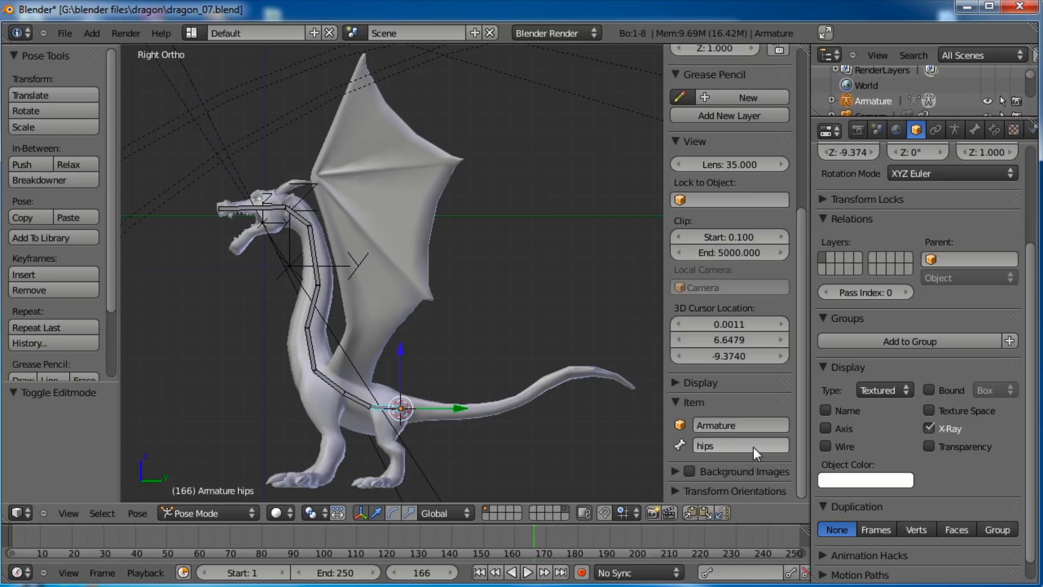
# Step: Show the deform settings of the neck04 bone and set its curved bone segments to 5
pyautogui.keyDown('shift'); pyautogui.moveTo(443, 392); pyautogui.dragTo(490, 406, button='middle'); pyautogui.keyUp('shift')
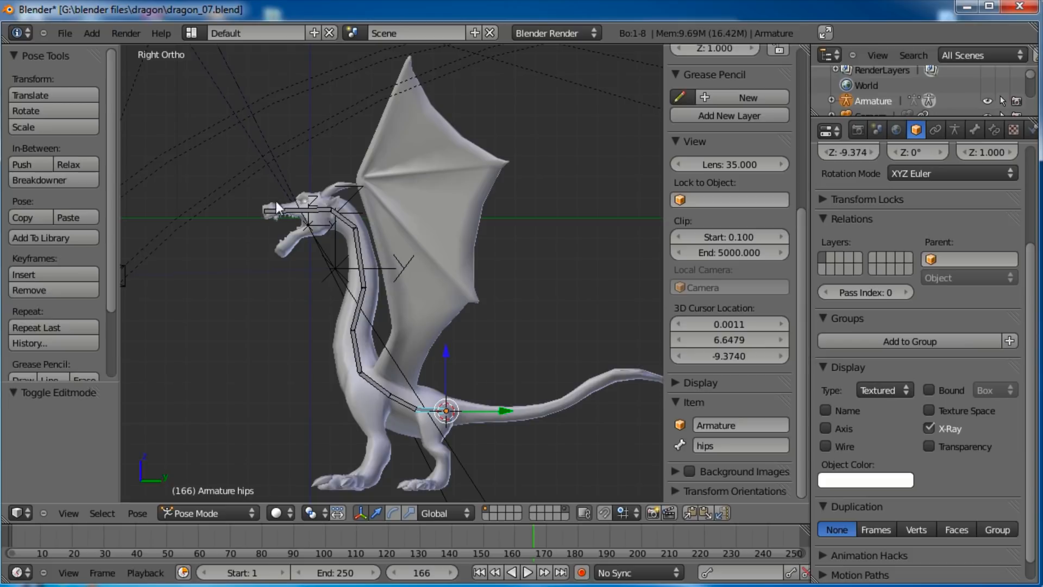
pyautogui.rightClick(360, 362)
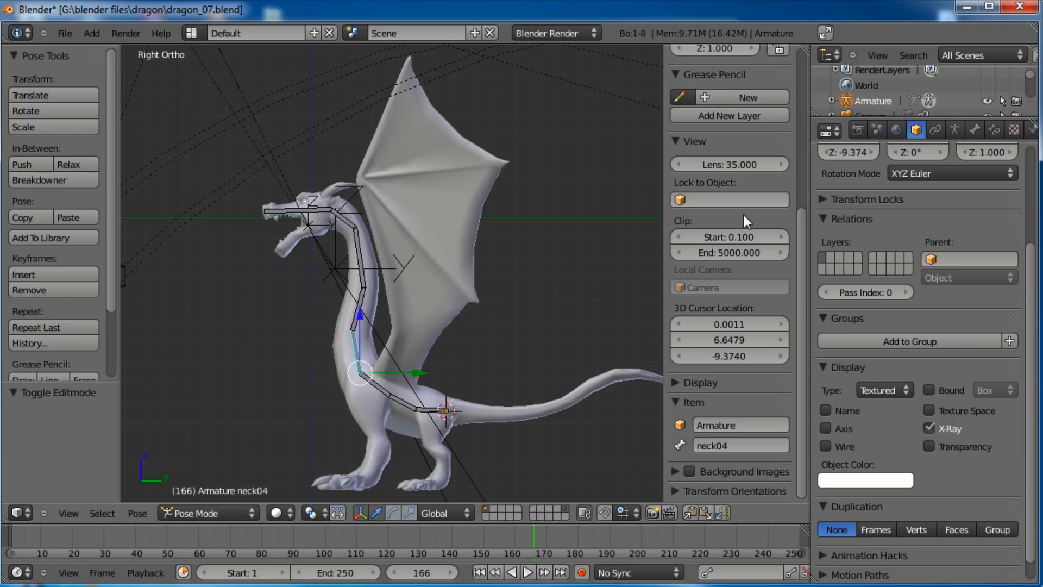
pyautogui.click(980, 133)
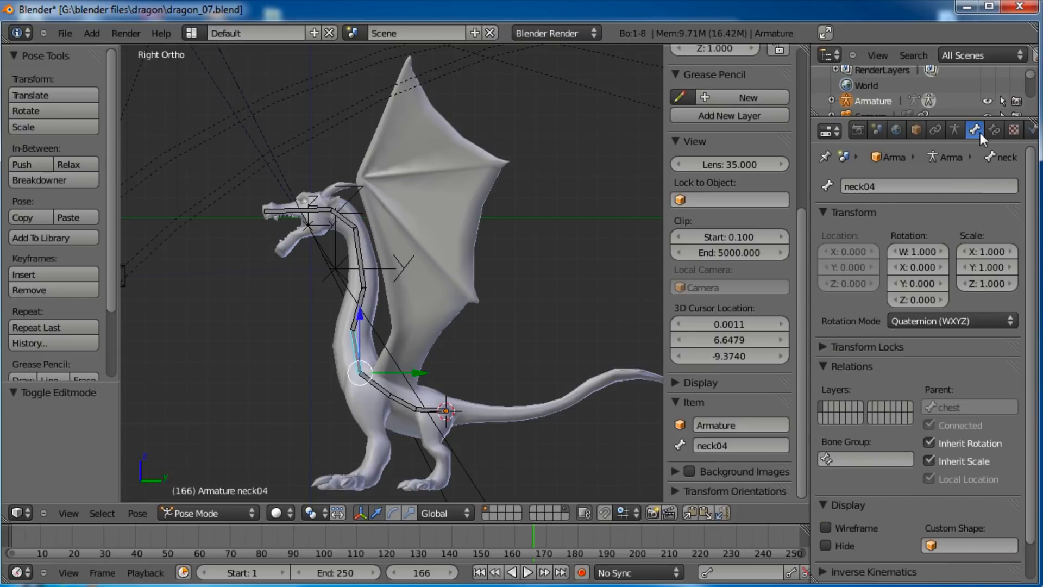
pyautogui.scroll(-2, 920, 288)
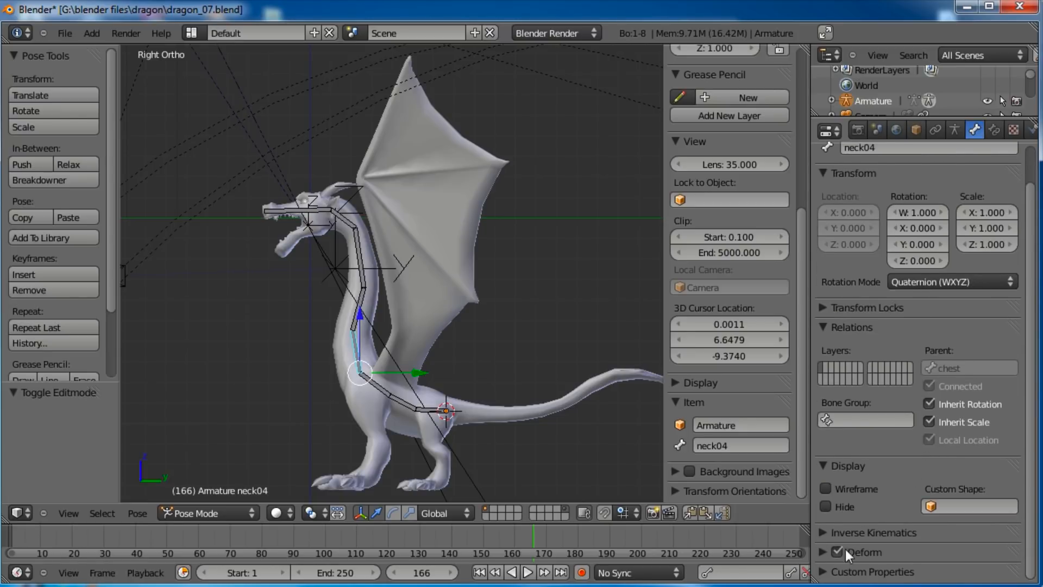
pyautogui.click(822, 552)
pyautogui.scroll(-6, 874, 313)
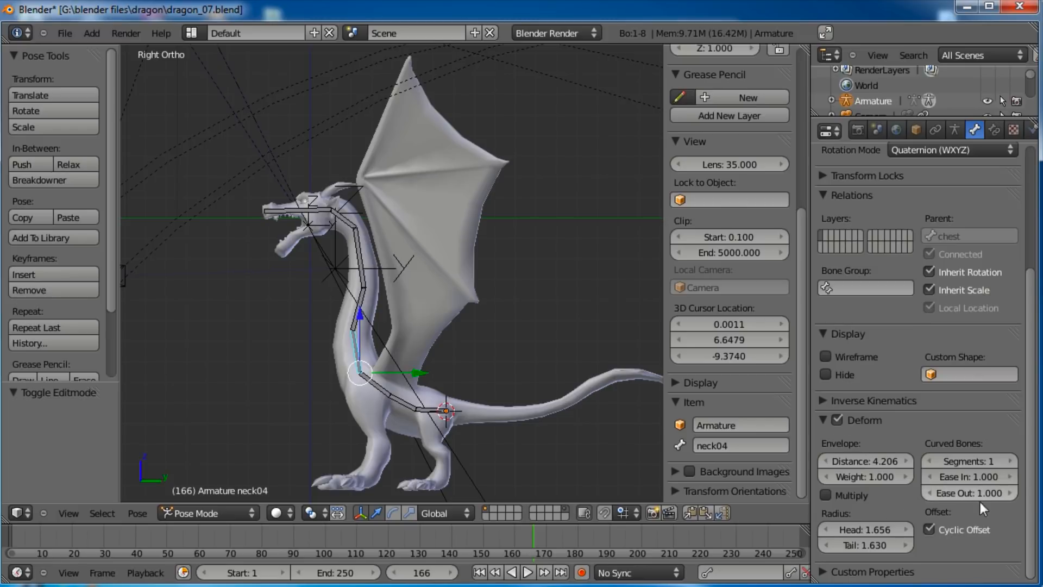
pyautogui.click(1012, 461)
pyautogui.click(1011, 460)
pyautogui.click(1012, 461)
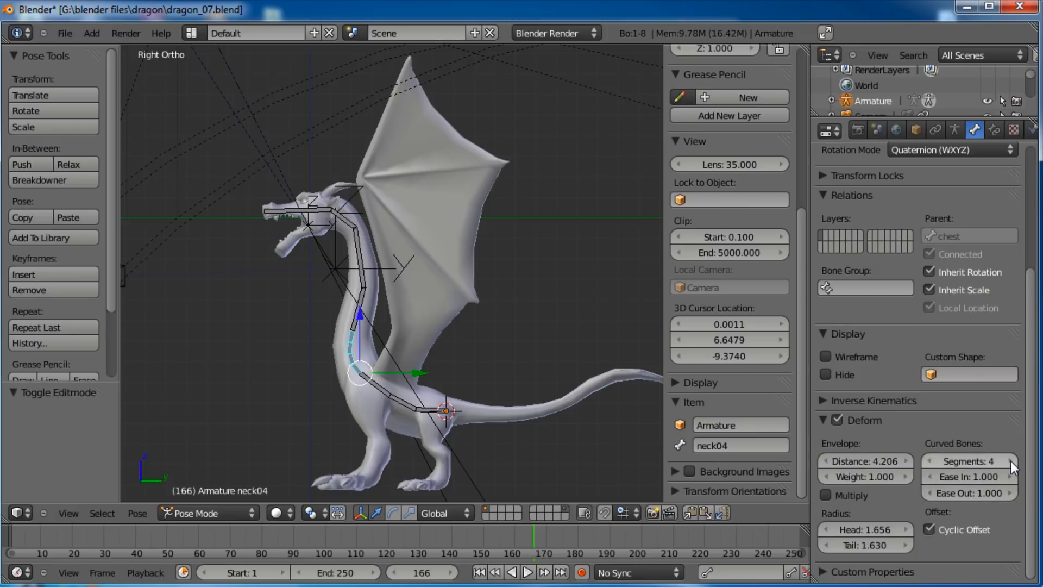
pyautogui.click(1012, 461)
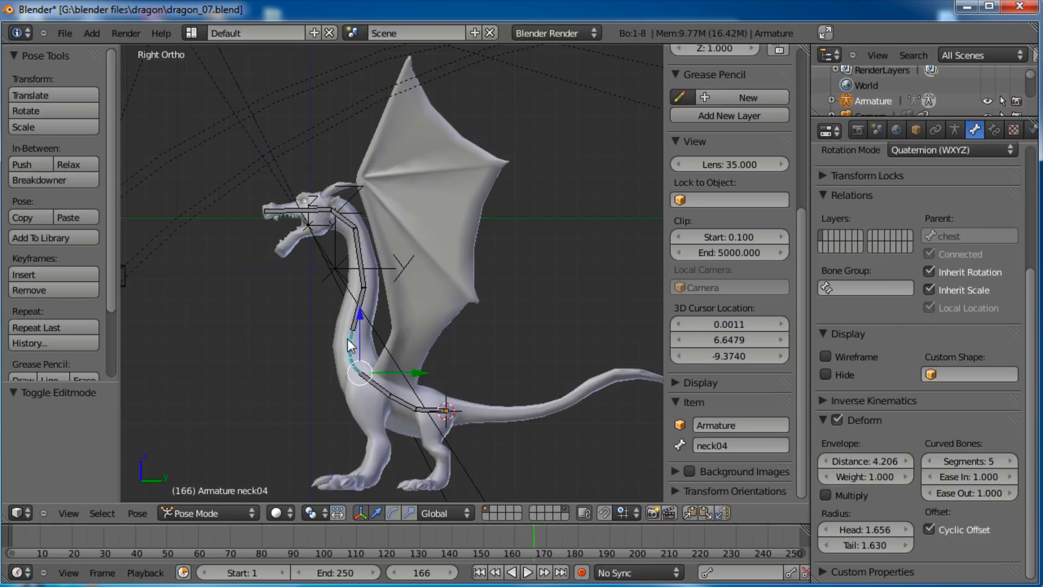
# Step: Set the curved bone segments of the neck03 and neck02 bones to 5 each
pyautogui.rightClick(357, 300)
pyautogui.click(1011, 462)
pyautogui.click(1011, 462)
pyautogui.click(1011, 462)
pyautogui.click(1011, 461)
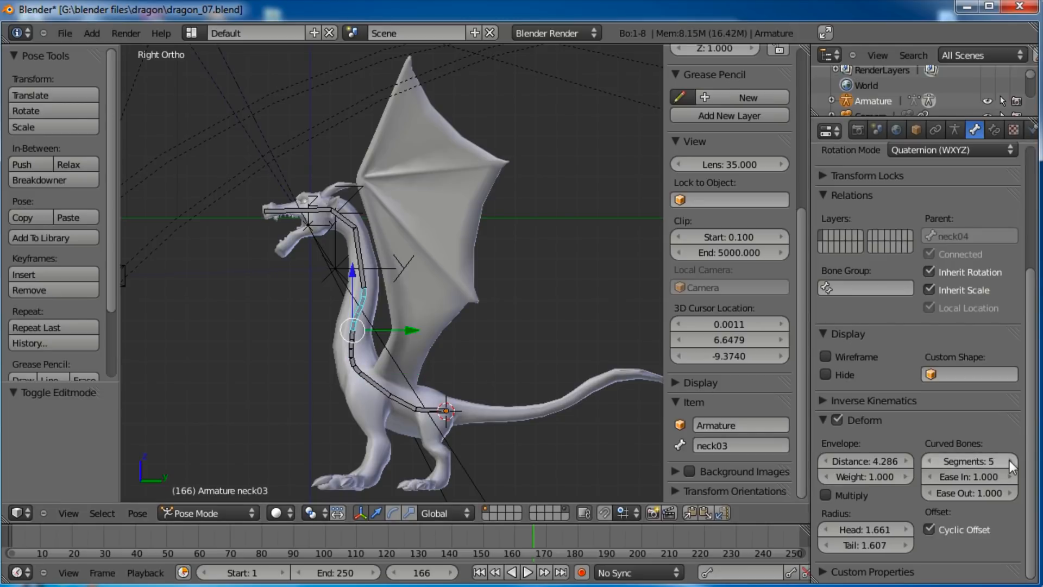
pyautogui.rightClick(364, 259)
pyautogui.click(1012, 460)
pyautogui.click(1012, 461)
pyautogui.click(1012, 460)
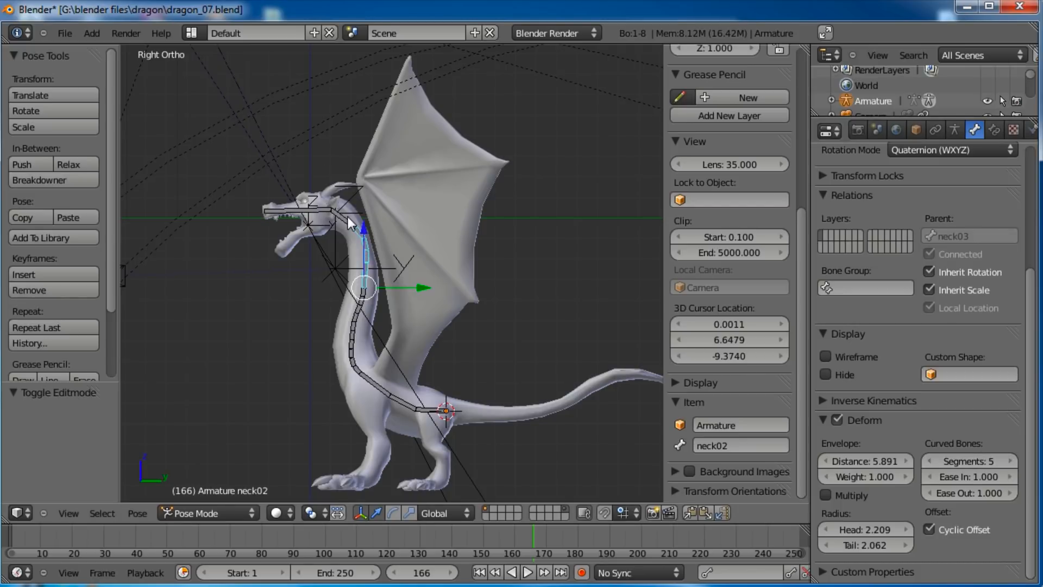
# Step: Set the curved bone segments of the neck01 bone to 5
pyautogui.rightClick(347, 216)
pyautogui.click(1011, 462)
pyautogui.click(1011, 461)
pyautogui.click(1011, 461)
pyautogui.click(1012, 461)
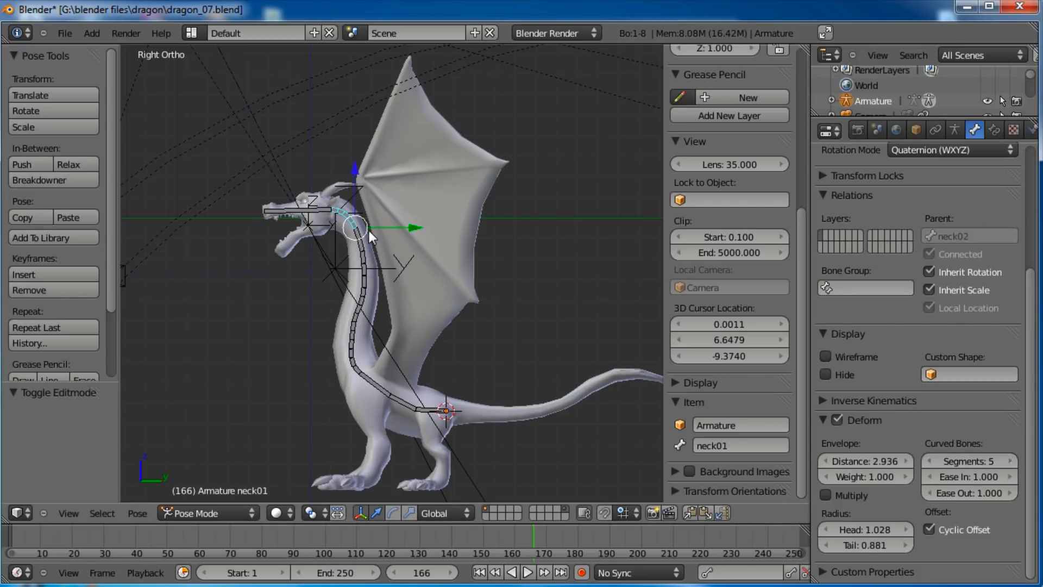
# Step: Set the curved bone segments of the bone between chest and hips to 5
pyautogui.scroll(1, 384, 302)
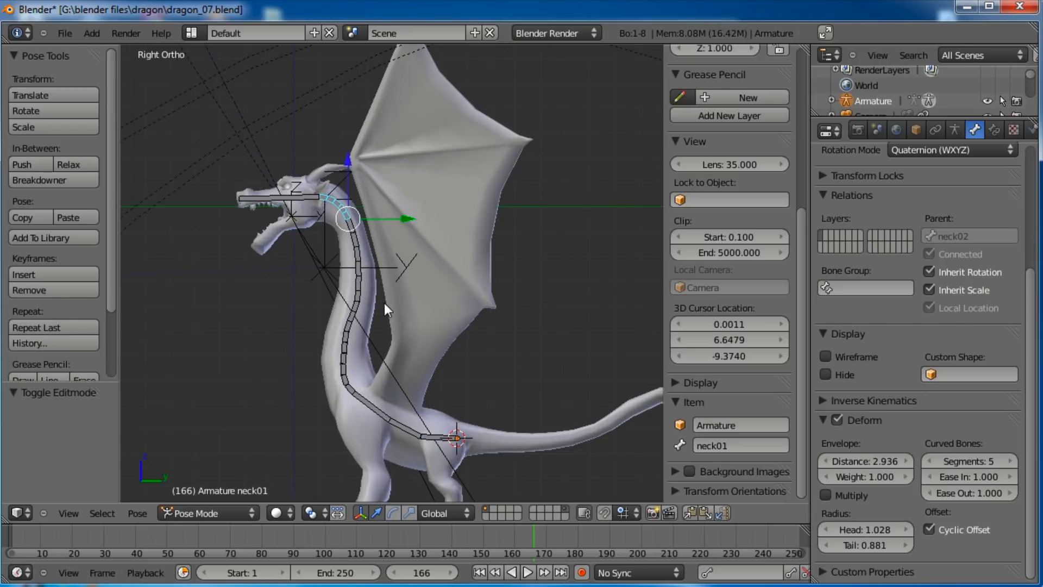
pyautogui.rightClick(415, 441)
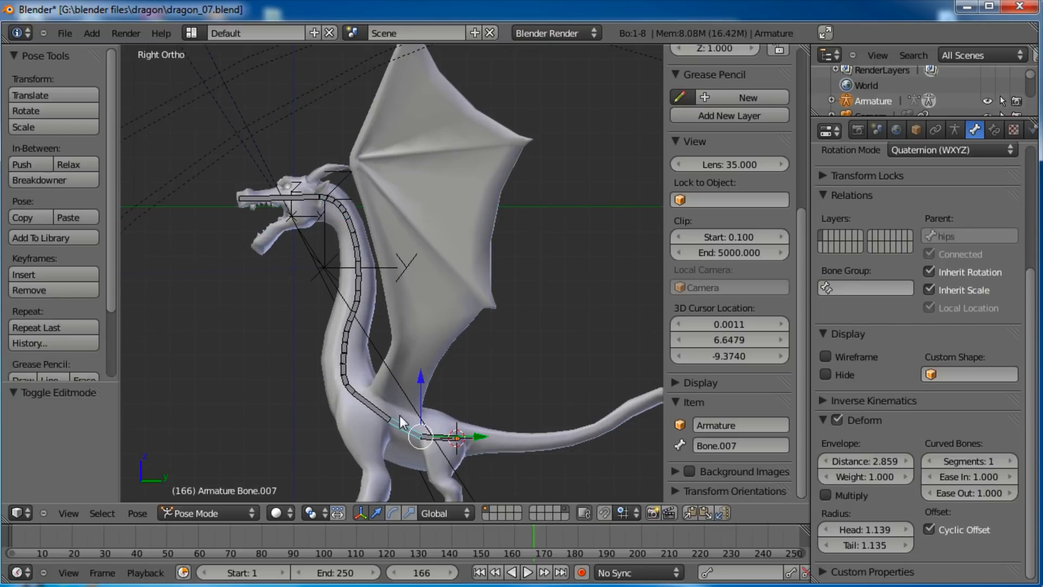
pyautogui.click(1011, 461)
pyautogui.click(1011, 461)
pyautogui.click(1011, 461)
pyautogui.click(1010, 461)
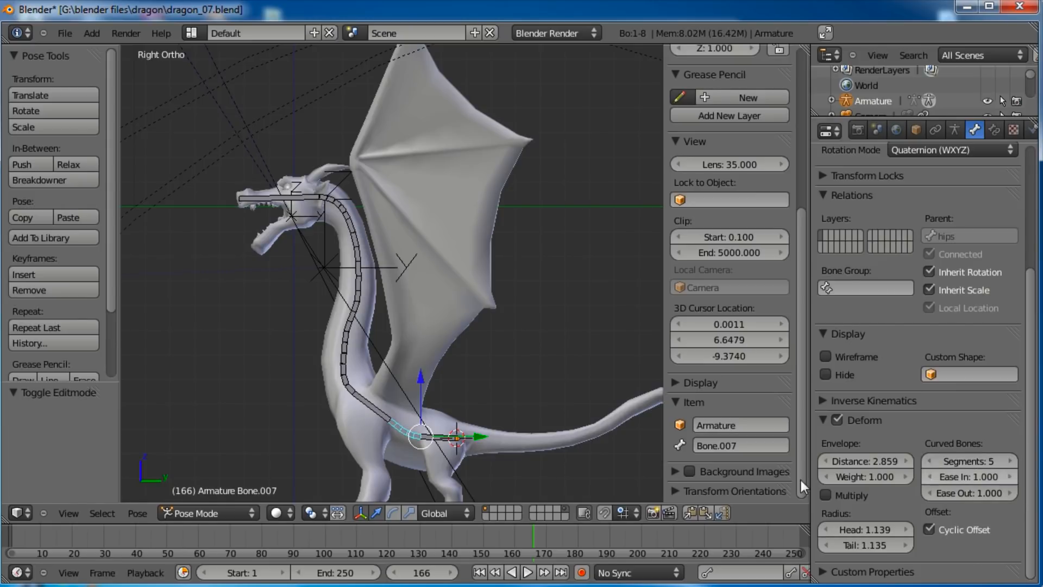
# Step: In Edit Mode, move the joint at the rear of the chest bone about 0.36 forward and 0.07 up
pyautogui.rightClick(376, 413)
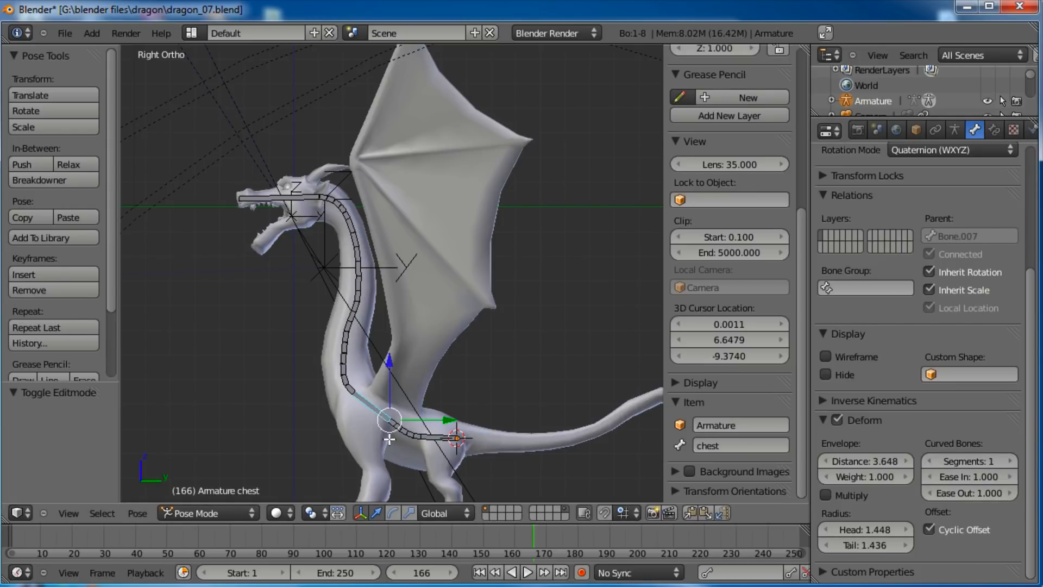
pyautogui.press('Tab')
pyautogui.rightClick(389, 420)
pyautogui.press('g')
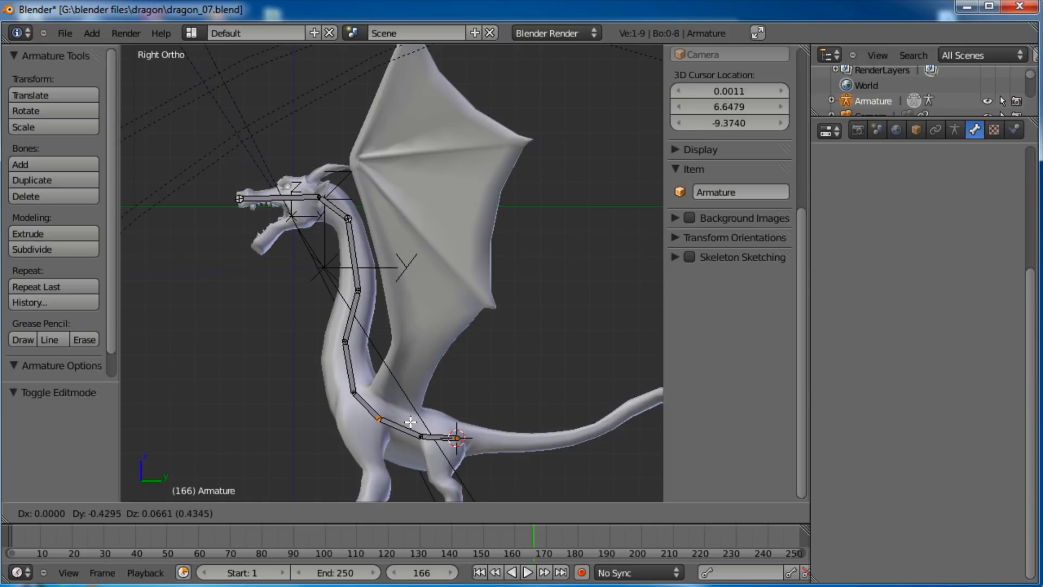
pyautogui.click(411, 421)
# Step: Shift the joint at the front of the hips bone slightly backward, then return to Pose Mode with all bones deselected
pyautogui.rightClick(421, 436)
pyautogui.press('g')
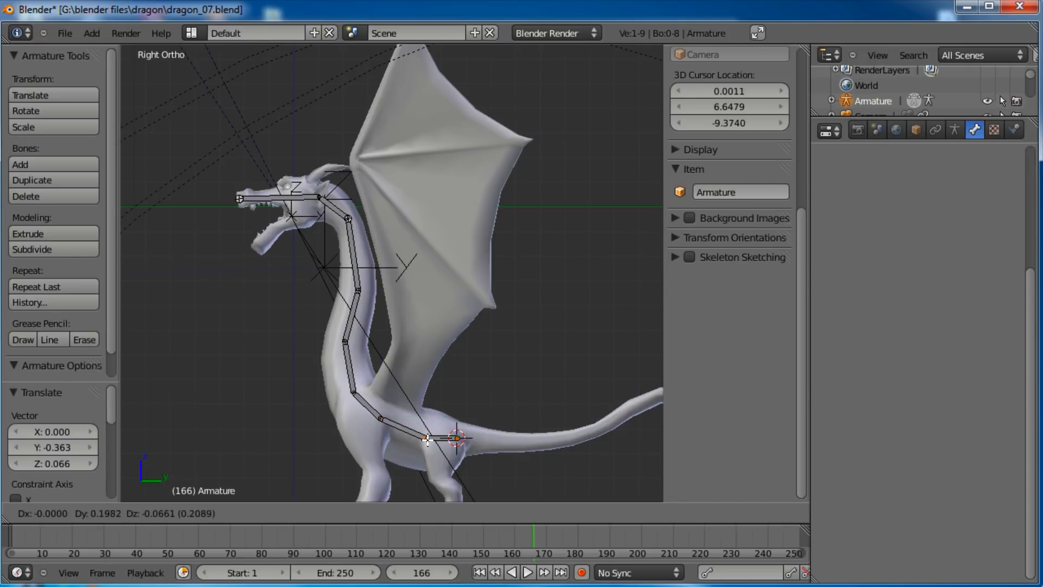
pyautogui.click(433, 439)
pyautogui.click(433, 439)
pyautogui.press('g')
pyautogui.click(435, 435)
pyautogui.press('Tab')
pyautogui.press('a')
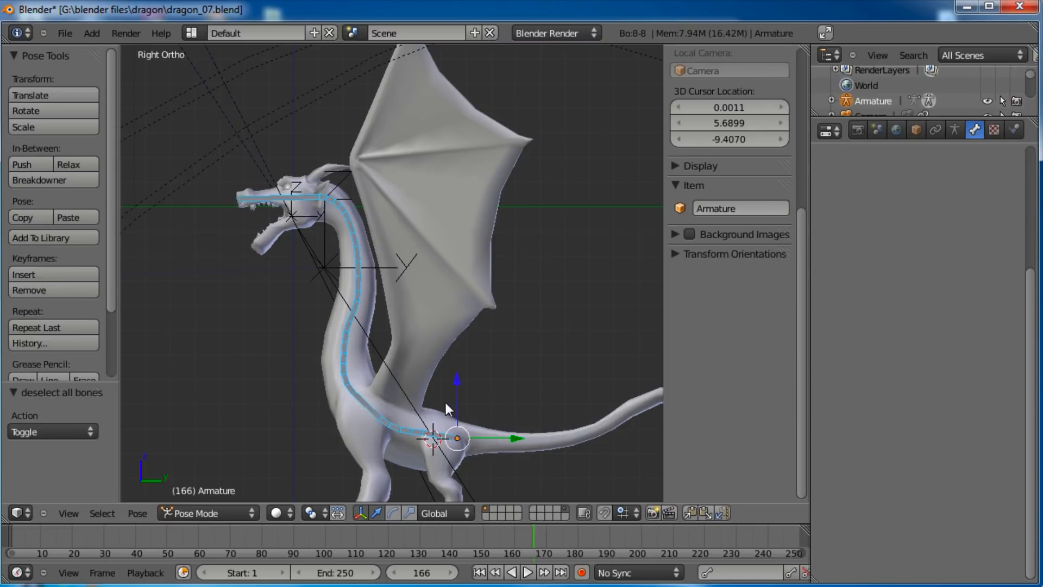
pyautogui.scroll(-4, 445, 405)
pyautogui.press('a')
# Step: Thicken the head bone's B-Bone display size by about 2.77, enlarge it further until it encloses the head, and return to Pose Mode
pyautogui.moveTo(330, 286); pyautogui.dragTo(396, 325, button='middle')
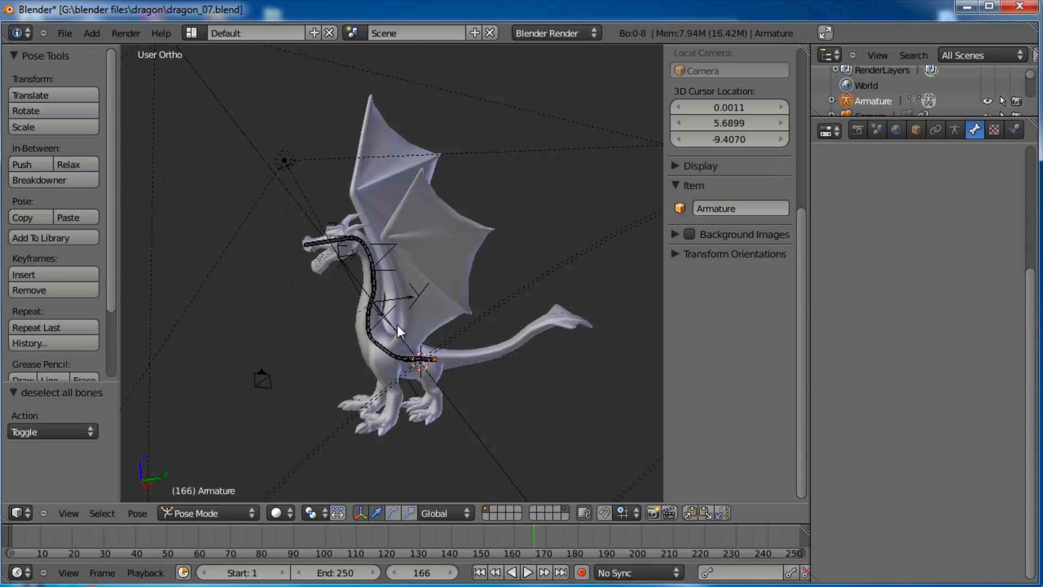
pyautogui.scroll(6, 426, 347)
pyautogui.rightClick(265, 217)
pyautogui.press('Tab')
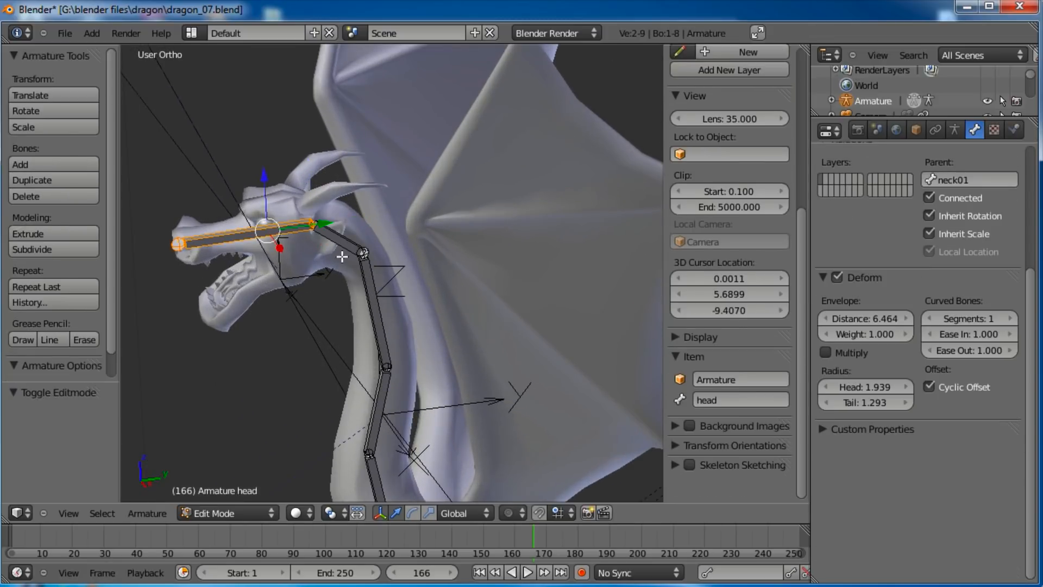
pyautogui.hotkey('ctrl', 'alt', 's')
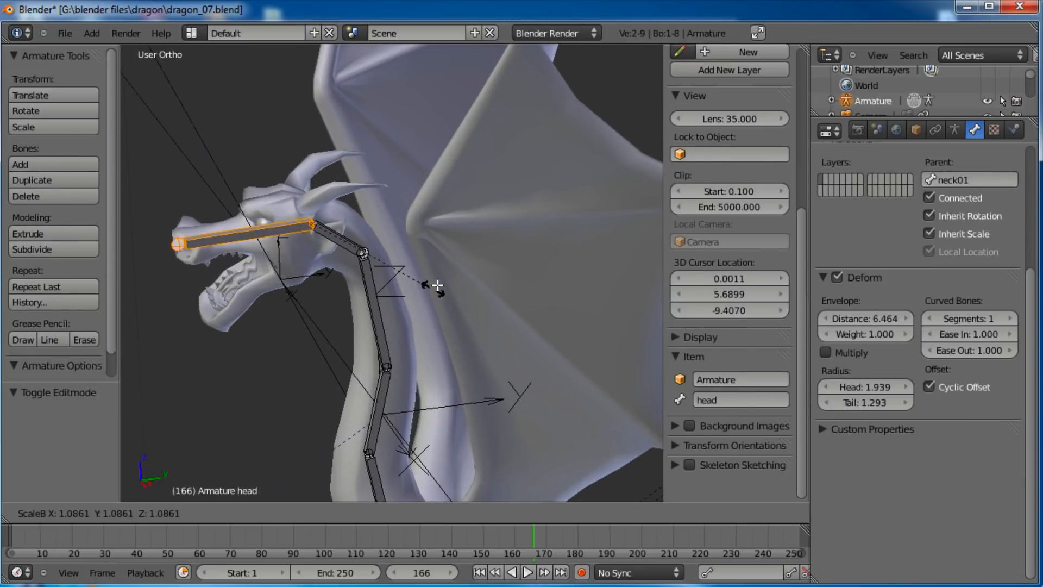
pyautogui.click(642, 118)
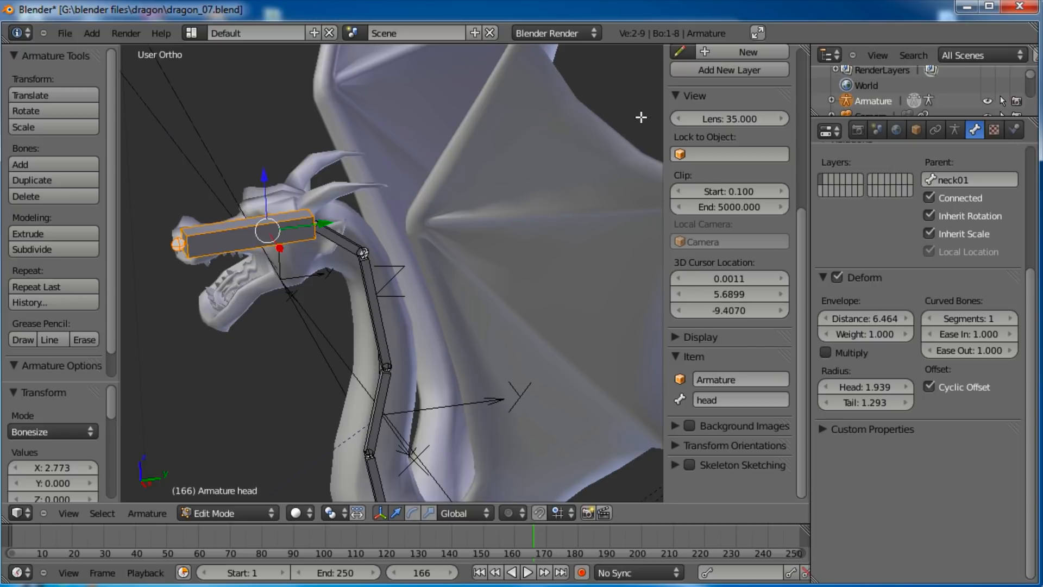
pyautogui.hotkey('ctrl', 'alt', 's')
pyautogui.click(437, 254)
pyautogui.press('Tab')
pyautogui.scroll(-4, 366, 299)
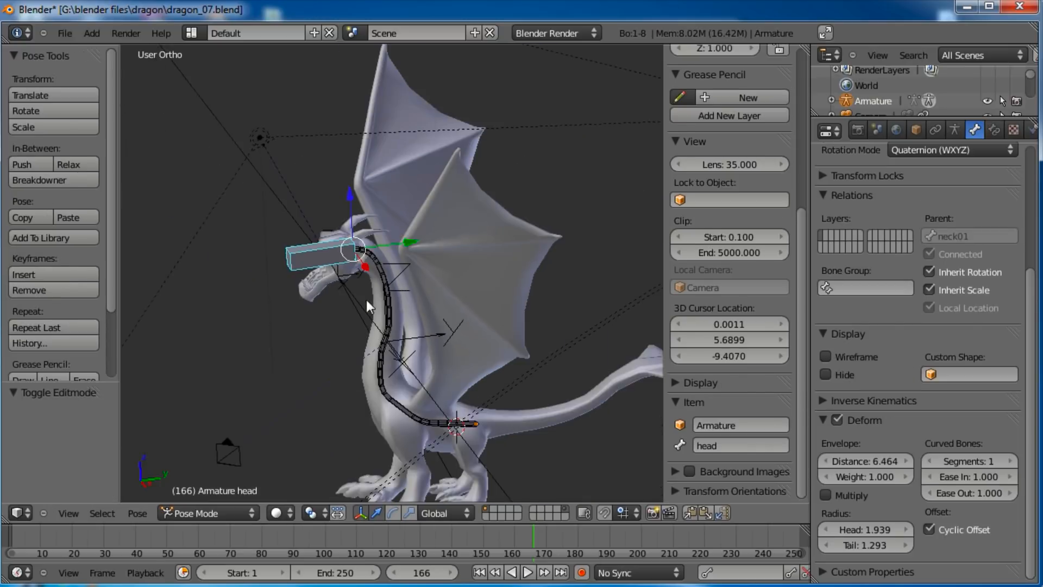
# Step: Scale the chest bone's B-Bone display size by about 3.85 in Edit Mode
pyautogui.moveTo(366, 300); pyautogui.dragTo(368, 288, button='middle')
pyautogui.rightClick(446, 433)
pyautogui.scroll(5, 415, 381)
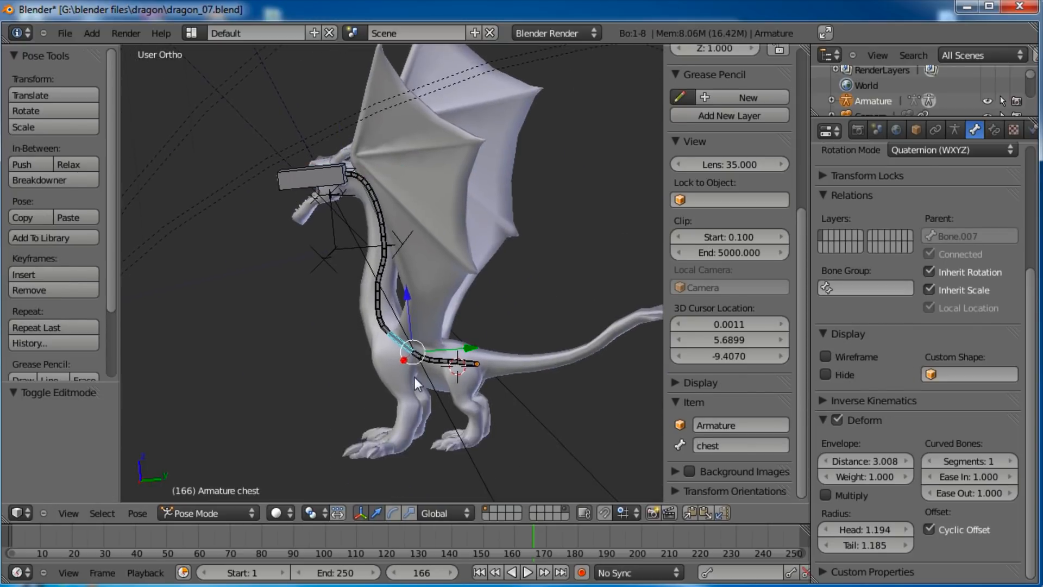
pyautogui.press('Tab')
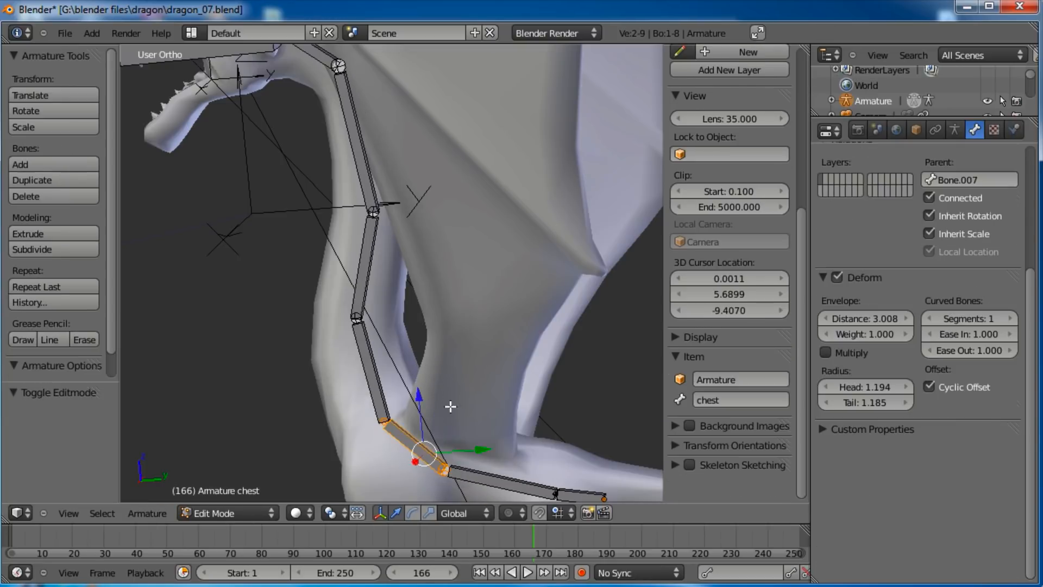
pyautogui.hotkey('ctrl', 'alt', 's')
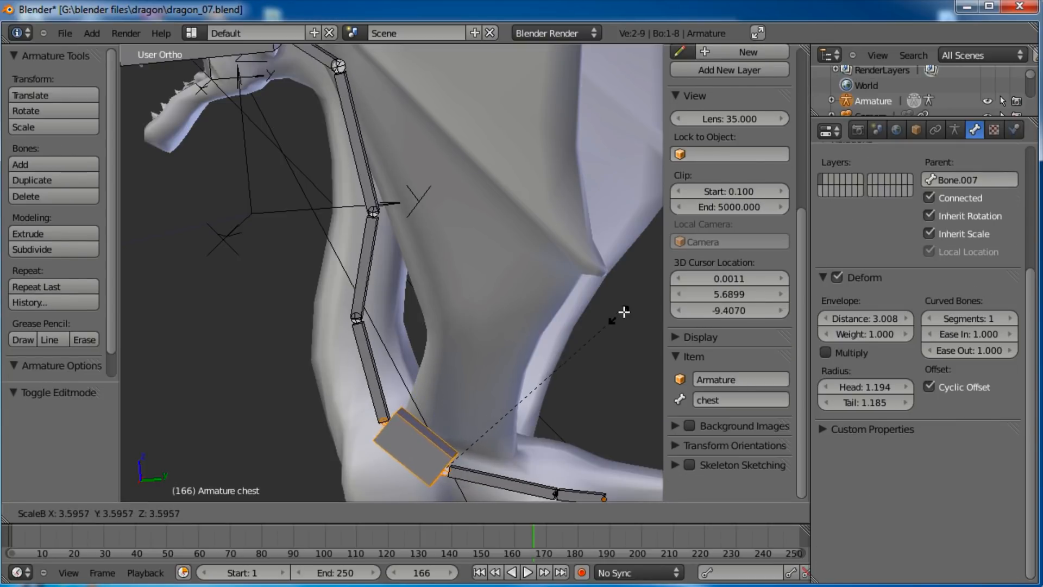
pyautogui.click(628, 309)
# Step: Enlarge the hips bone's B-Bone display size into a thick block, then return to Pose Mode with all bones deselected
pyautogui.keyDown('shift'); pyautogui.moveTo(597, 415); pyautogui.dragTo(462, 307, button='middle'); pyautogui.keyUp('shift')
pyautogui.rightClick(438, 390)
pyautogui.hotkey('ctrl', 'alt', 's')
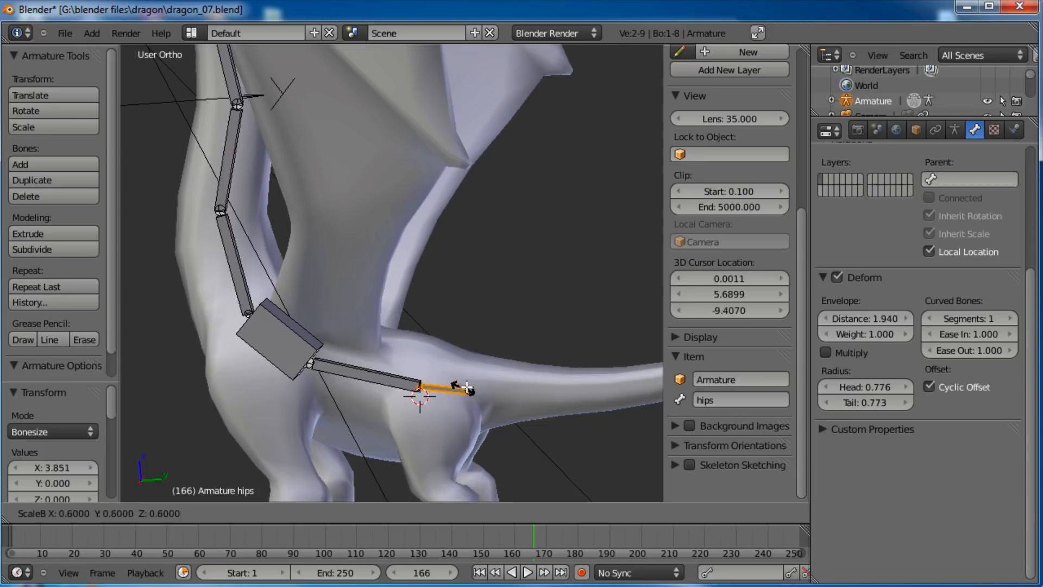
pyautogui.click(508, 362)
pyautogui.moveTo(508, 361); pyautogui.dragTo(466, 411, button='middle')
pyautogui.press('Tab')
pyautogui.scroll(-3, 387, 393)
pyautogui.press('a')
# Step: In Object Mode, move the armature to layer 11 and show that layer alongside the dragon's layer
pyautogui.moveTo(412, 311); pyautogui.dragTo(361, 311, button='middle')
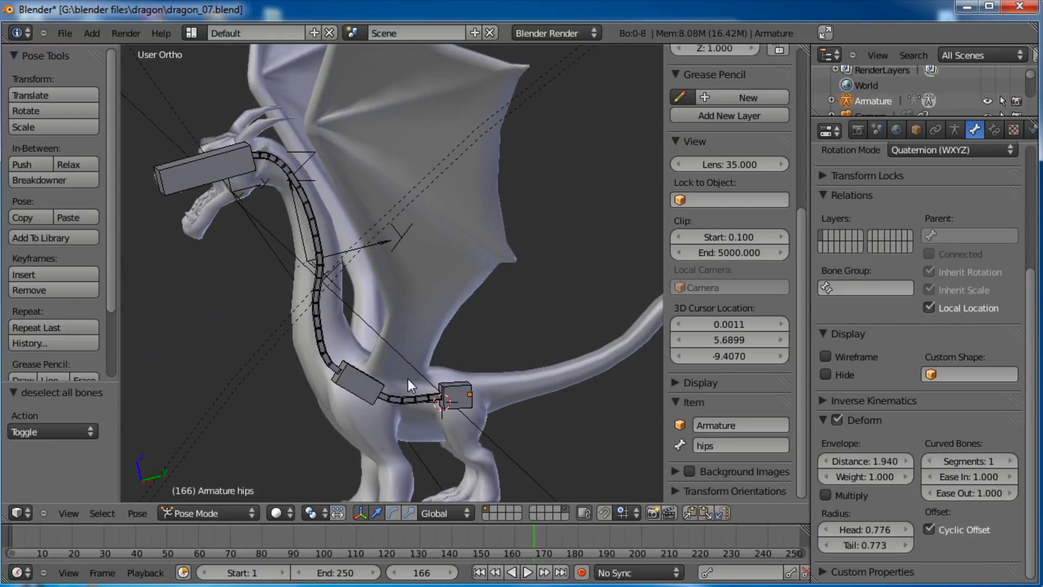
pyautogui.moveTo(458, 305); pyautogui.dragTo(409, 273, button='middle')
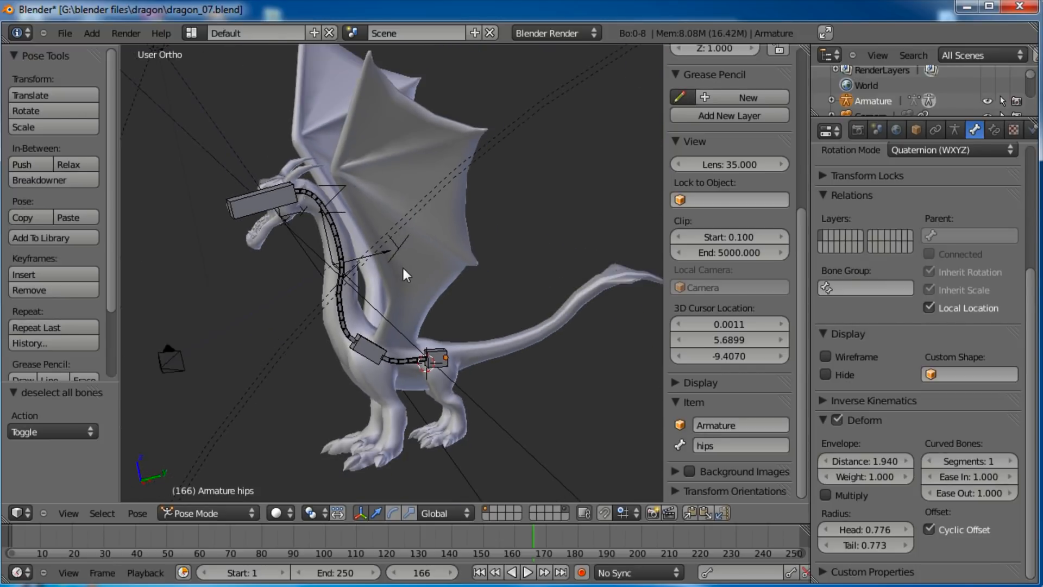
pyautogui.rightClick(364, 343)
pyautogui.click(201, 513)
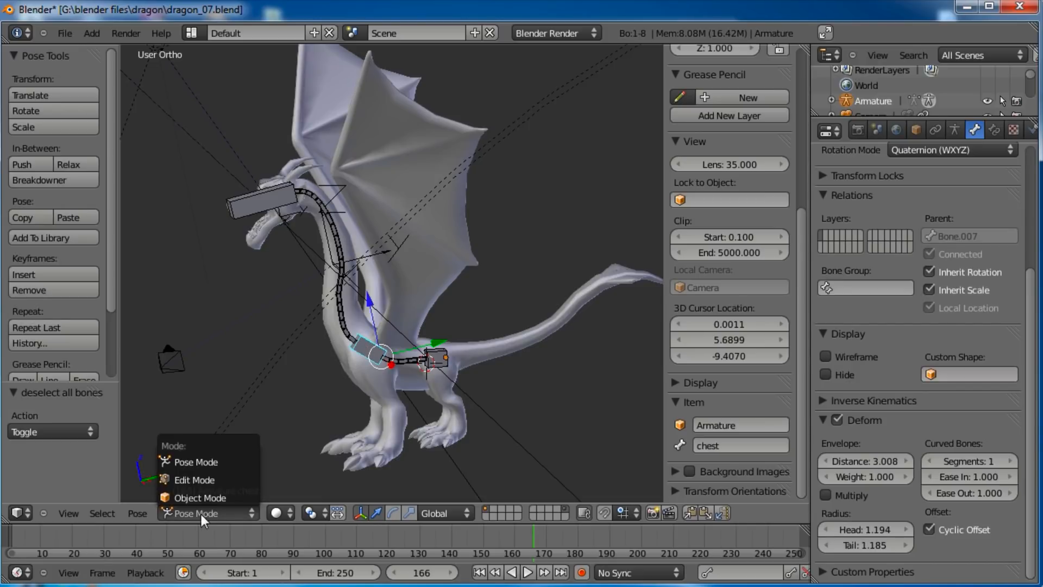
pyautogui.click(204, 497)
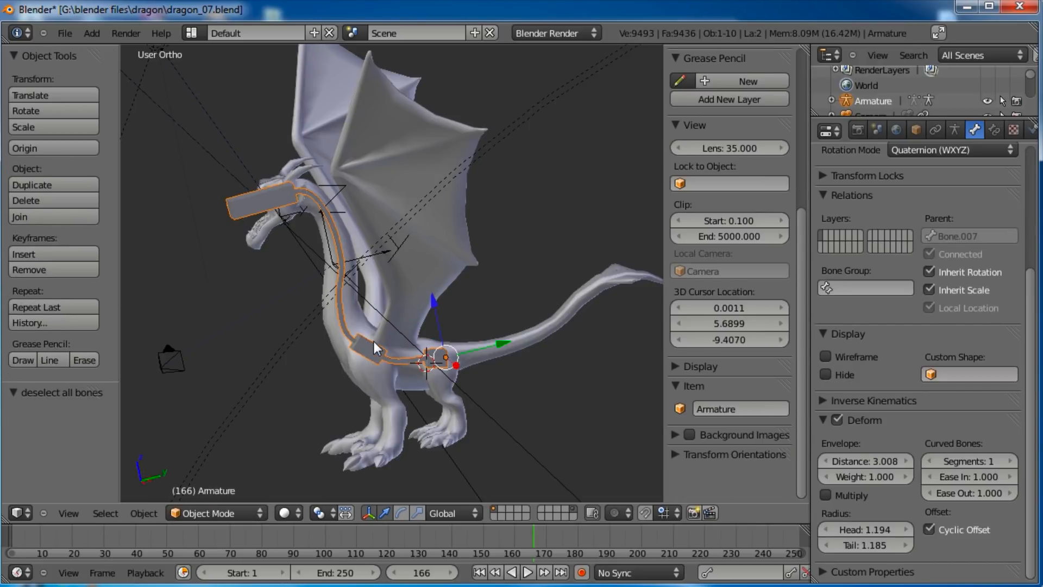
pyautogui.press('m')
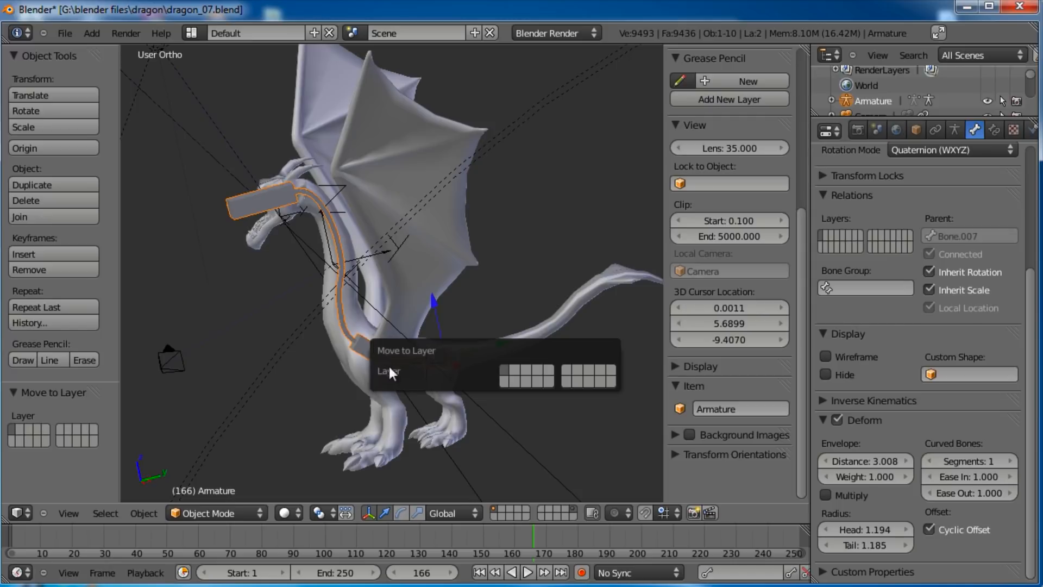
pyautogui.click(504, 385)
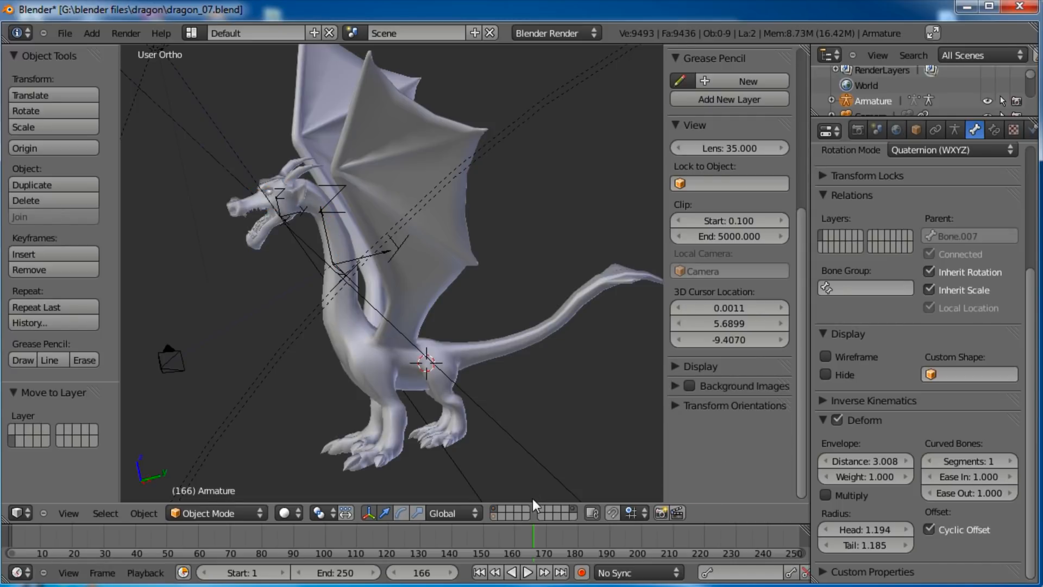
pyautogui.keyDown('shift'); pyautogui.click(493, 516); pyautogui.keyUp('shift')
# Step: In Edit Mode from the right side view, extrude a new tail bone backward from the rear joint of the hips bone
pyautogui.moveTo(291, 333); pyautogui.dragTo(374, 332, button='middle')
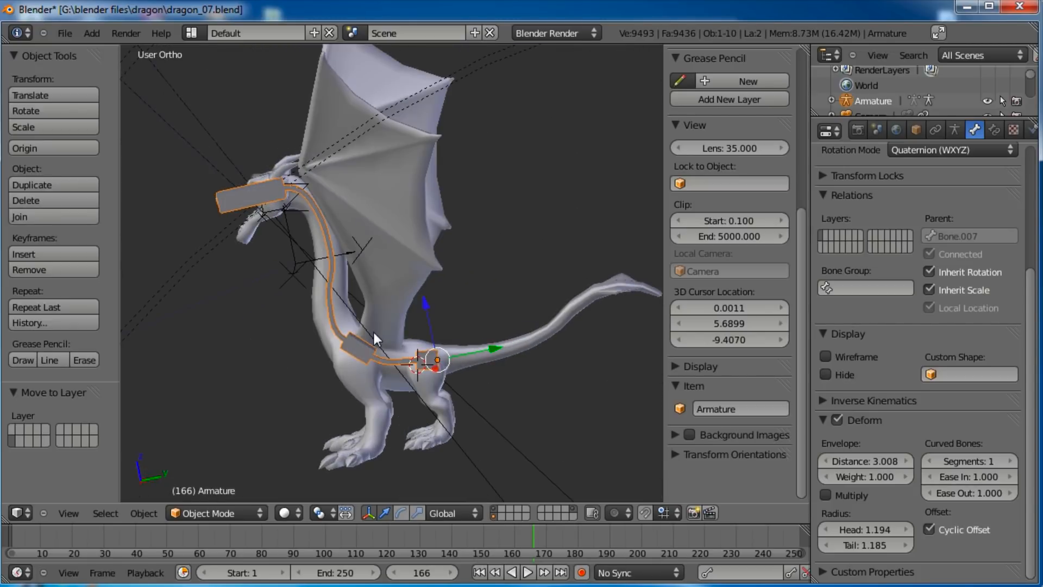
pyautogui.press('KP_3')
pyautogui.scroll(2, 374, 332)
pyautogui.moveTo(437, 339)
pyautogui.keyDown('shift'); pyautogui.mouseDown(button='middle')
pyautogui.moveTo(342, 292)
pyautogui.moveTo(417, 334)
pyautogui.mouseUp(button='middle'); pyautogui.keyUp('shift')
pyautogui.scroll(1, 426, 350)
pyautogui.keyDown('shift'); pyautogui.moveTo(556, 324); pyautogui.dragTo(501, 314, button='middle'); pyautogui.keyUp('shift')
pyautogui.press('Tab')
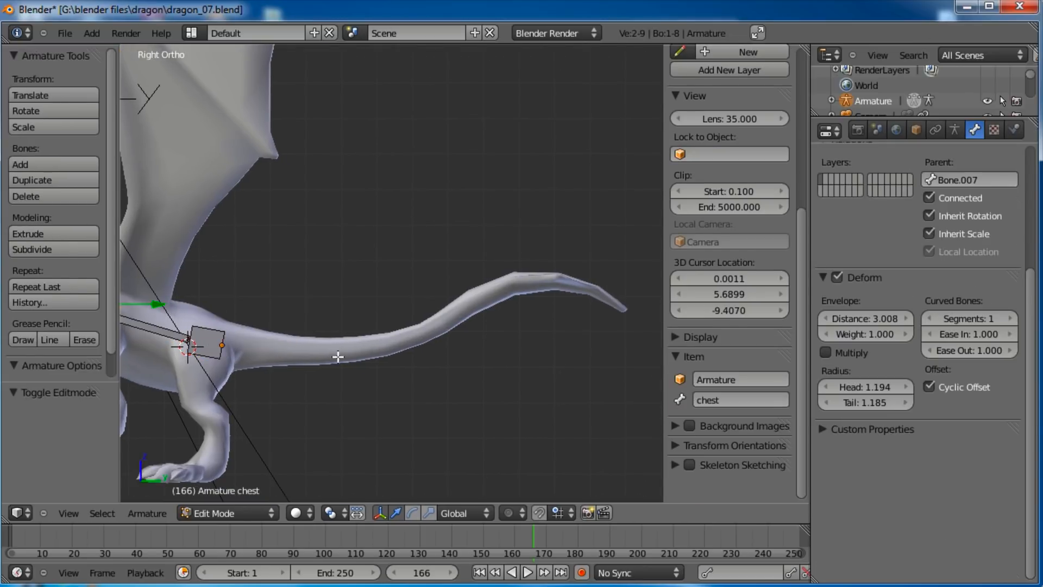
pyautogui.keyDown('shift'); pyautogui.moveTo(245, 376); pyautogui.dragTo(295, 385, button='middle'); pyautogui.keyUp('shift')
pyautogui.rightClick(283, 358)
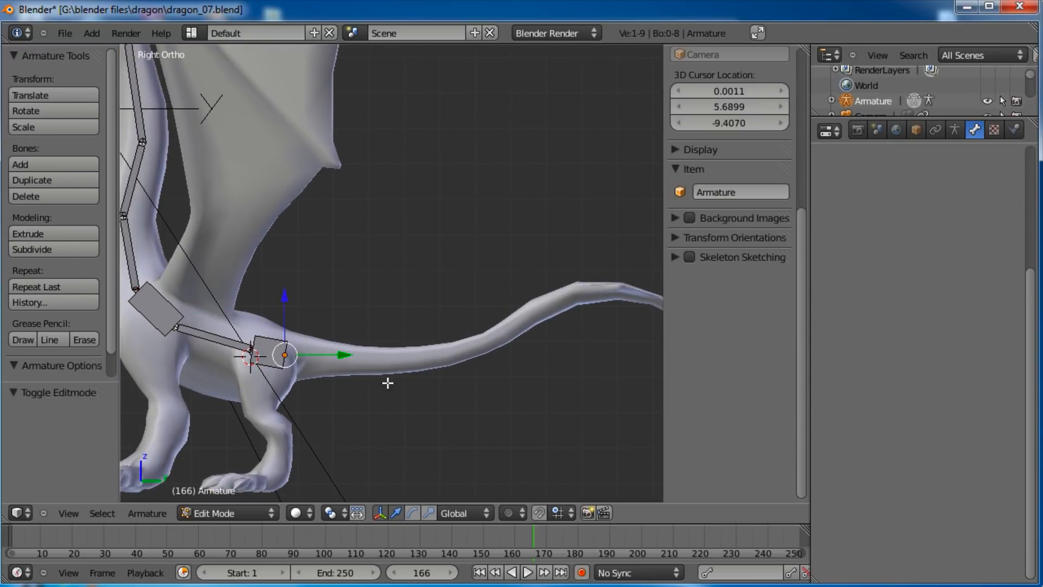
pyautogui.press('g')
pyautogui.rightClick(294, 355)
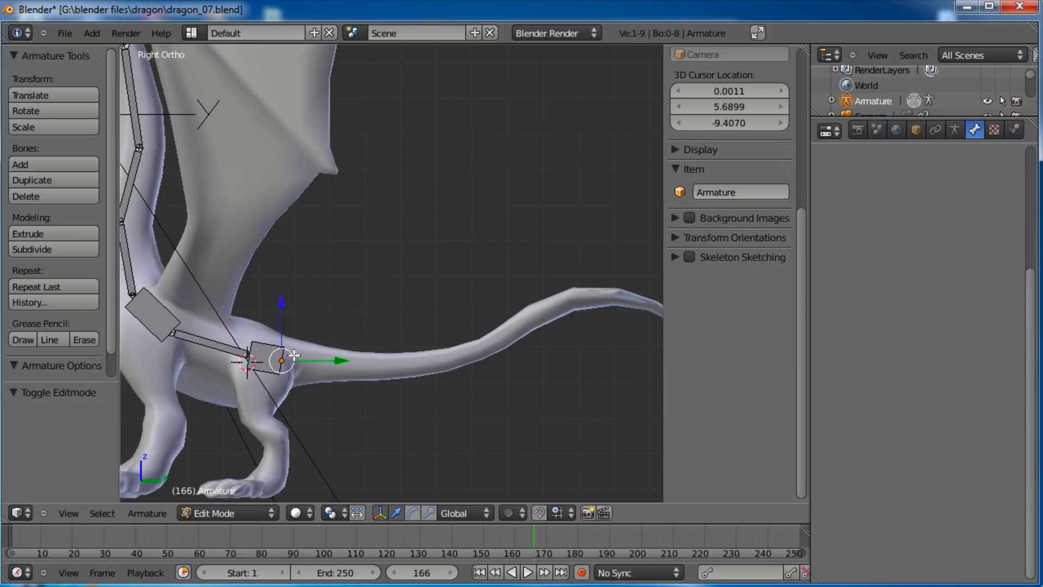
pyautogui.press('e')
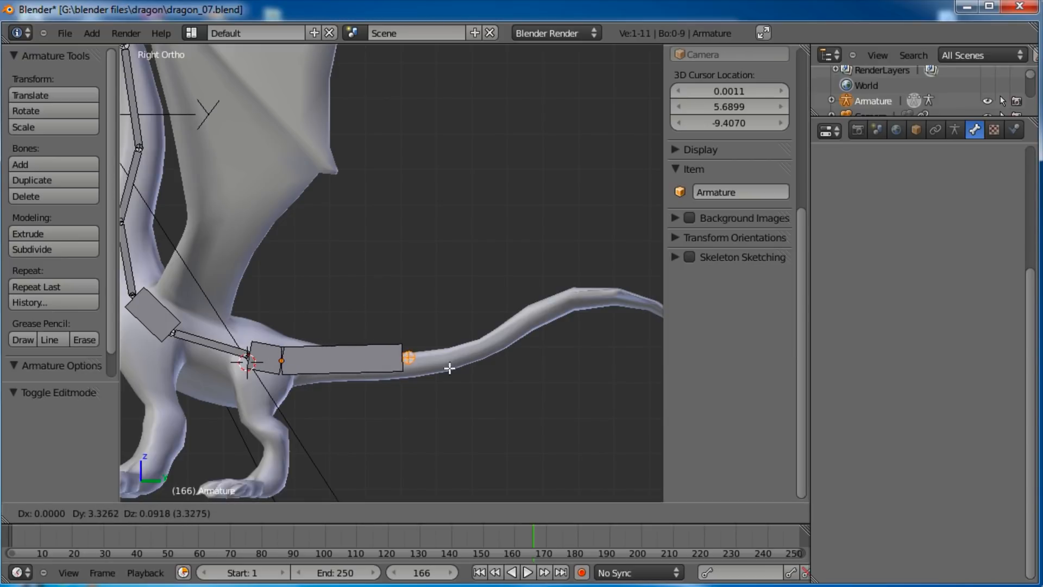
pyautogui.click(499, 361)
# Step: Move the new tail bone's end joint 6.579 along Y and 0.771 along Z, just past the tip of the tail
pyautogui.scroll(-1, 478, 375)
pyautogui.press('g')
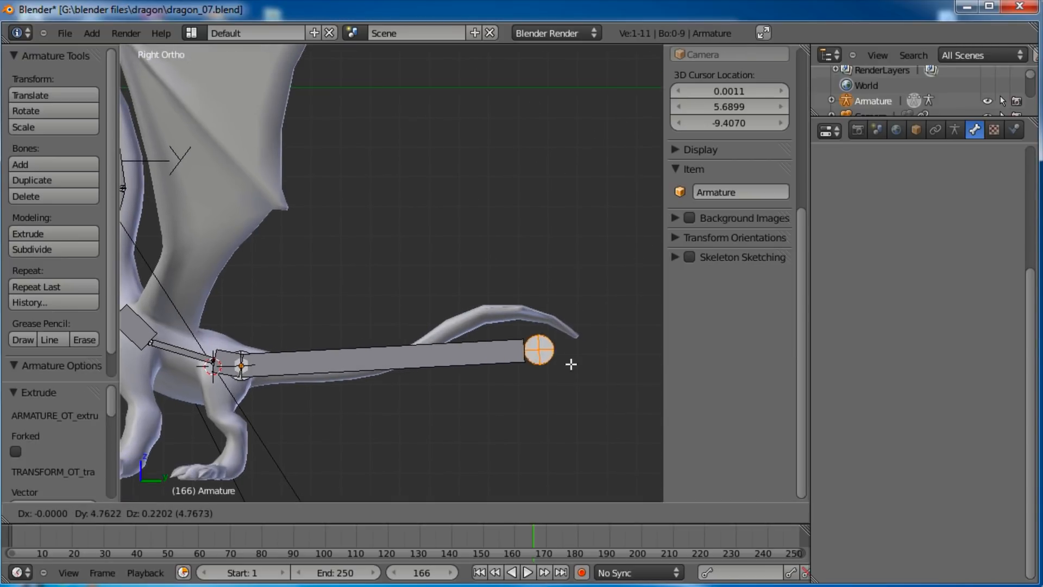
pyautogui.click(616, 349)
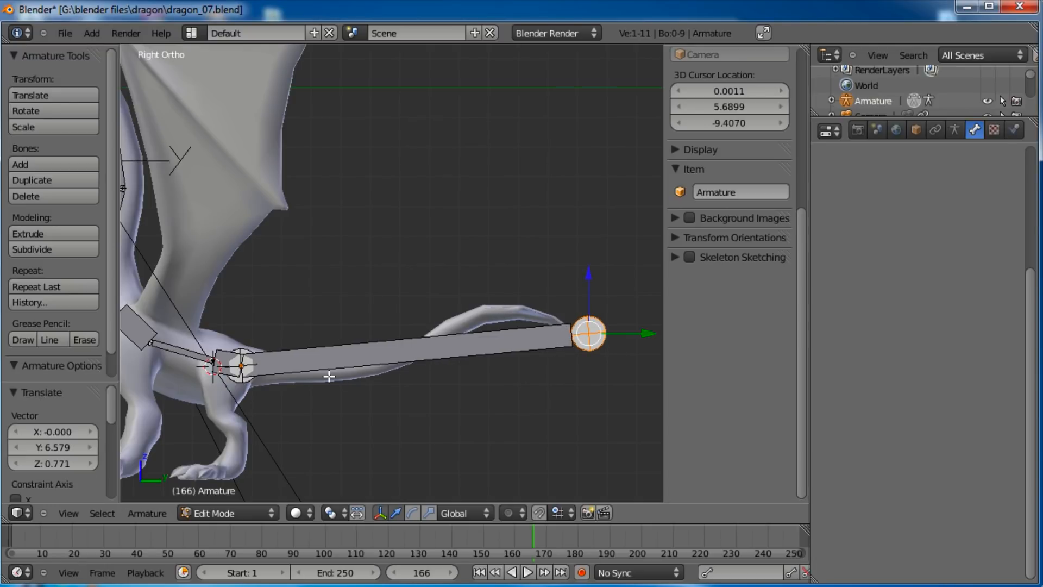
# Step: Subdivide the long tail bone with 3 cuts to make four tail bones
pyautogui.rightClick(370, 364)
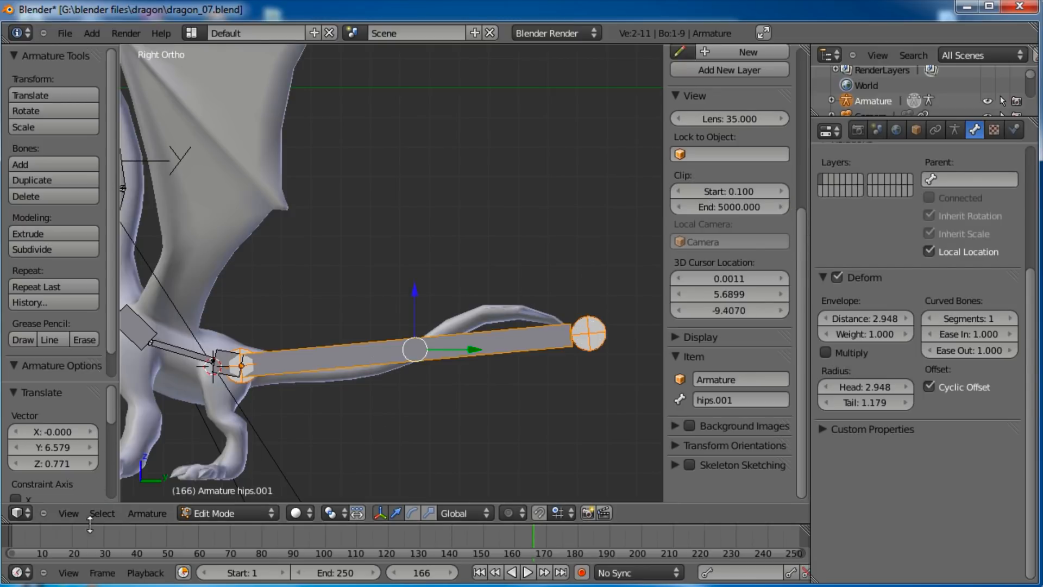
pyautogui.press('w')
pyautogui.click(383, 301)
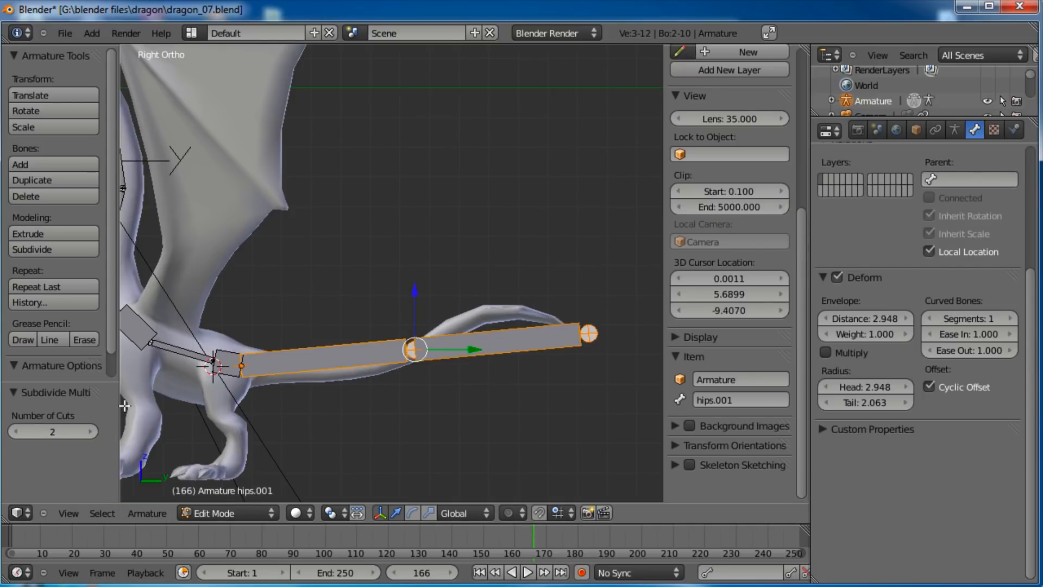
pyautogui.click(92, 433)
pyautogui.click(92, 432)
# Step: Select all four tail bones and scale their B-Bone display size by about 0.387
pyautogui.press('a')
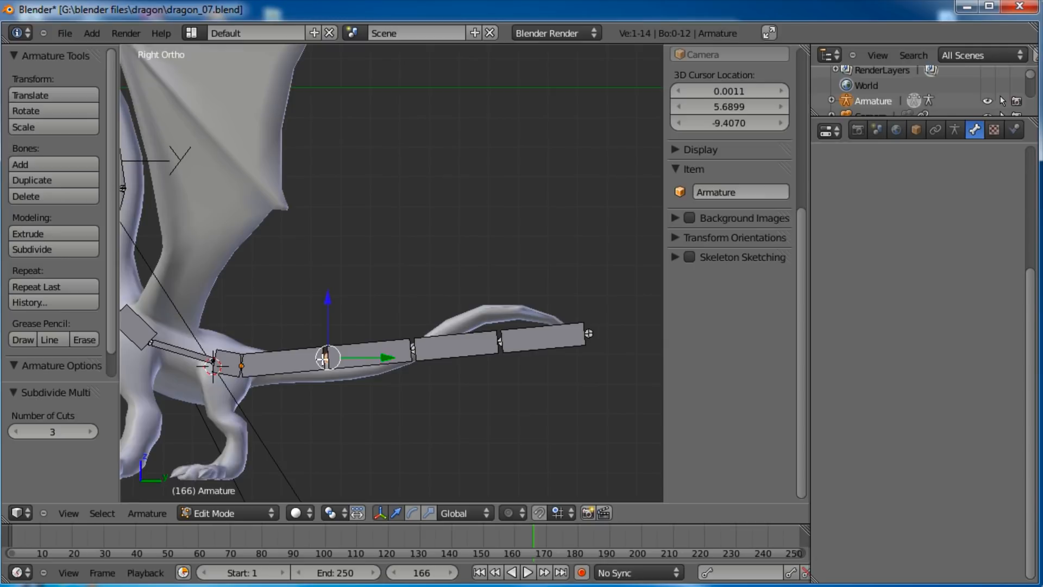
pyautogui.press('a')
pyautogui.press('a')
pyautogui.press('b')
pyautogui.moveTo(596, 267); pyautogui.dragTo(298, 399)
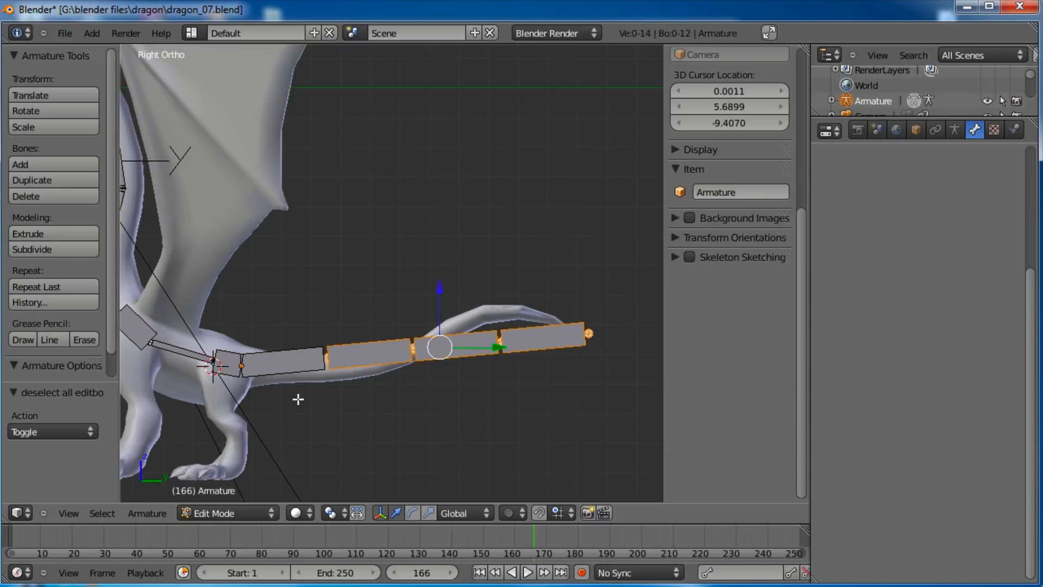
pyautogui.keyDown('shift'); pyautogui.rightClick(304, 366); pyautogui.keyUp('shift')
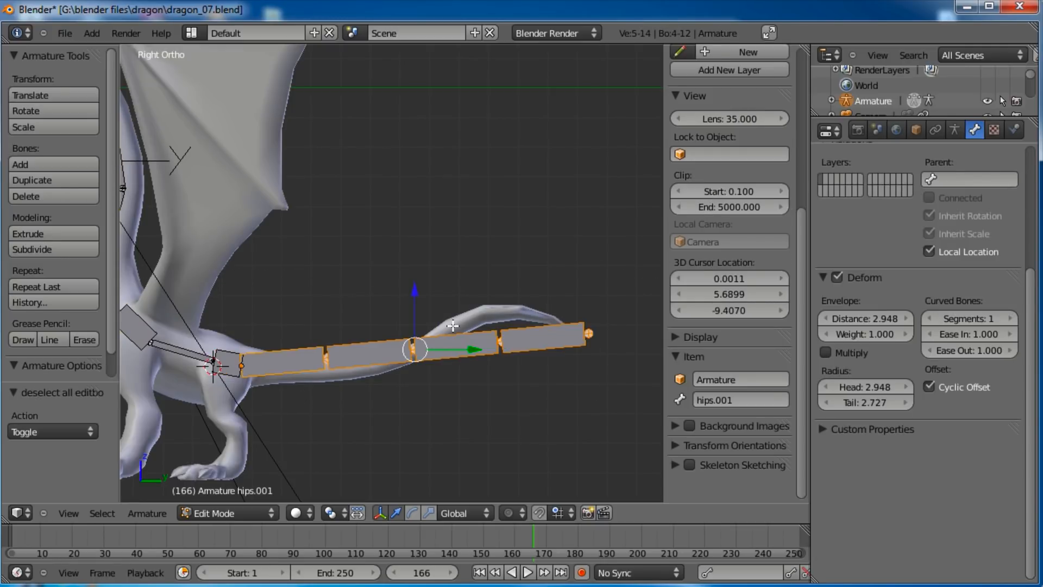
pyautogui.hotkey('ctrl', 'alt', 's')
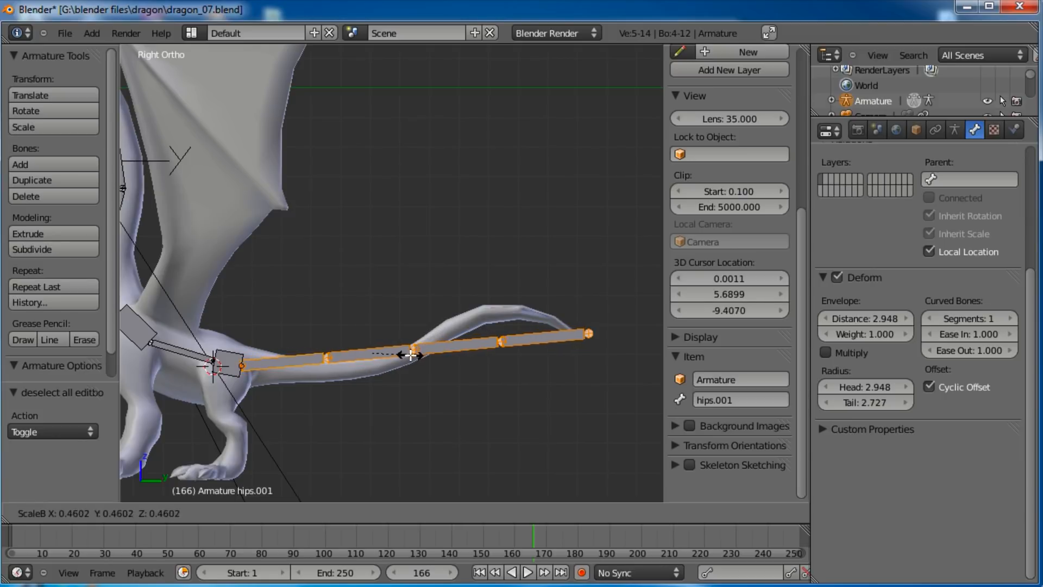
pyautogui.click(402, 356)
# Step: Move the first two inner tail joints forward and down into the tail, shifting the second by -0.936 in Y and -0.440 in Z
pyautogui.rightClick(329, 358)
pyautogui.press('g')
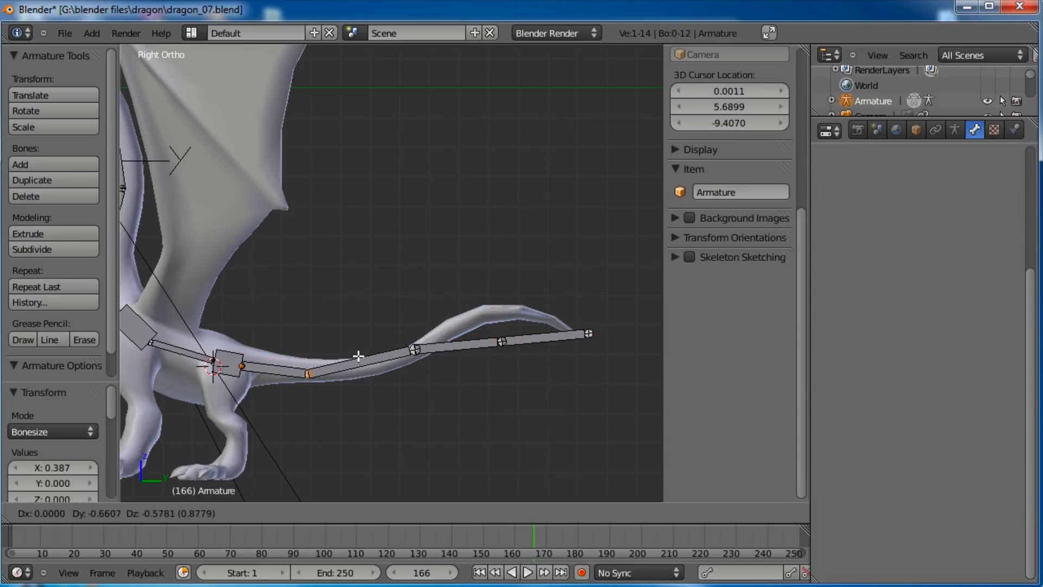
pyautogui.click(356, 362)
pyautogui.rightClick(418, 348)
pyautogui.press('g')
pyautogui.click(389, 361)
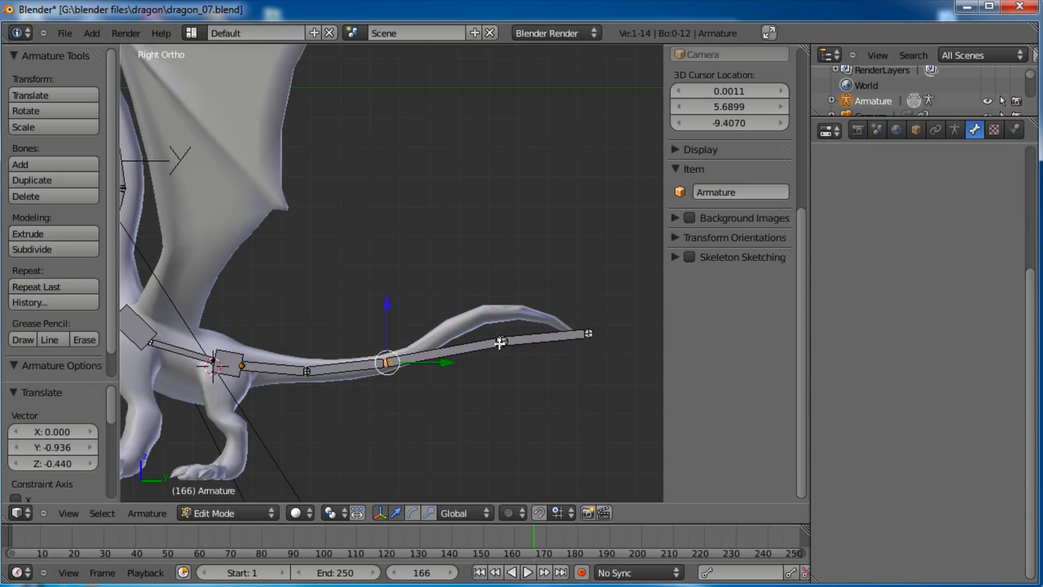
# Step: Move the third inner tail joint -1.019 in Y and 0.826 in Z, and pull the end joint in to the tail tip
pyautogui.rightClick(501, 342)
pyautogui.press('g')
pyautogui.click(465, 315)
pyautogui.rightClick(585, 334)
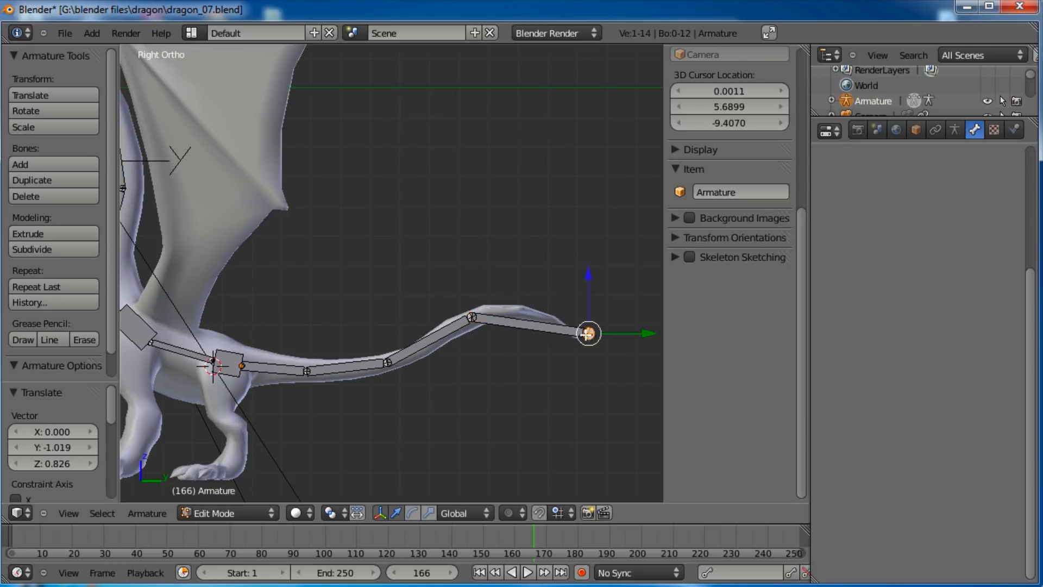
pyautogui.press('g')
pyautogui.click(569, 329)
# Step: Switch the armature to Pose Mode and set the last tail bone's curved-bone segments to 5
pyautogui.press('Tab')
pyautogui.rightClick(504, 334)
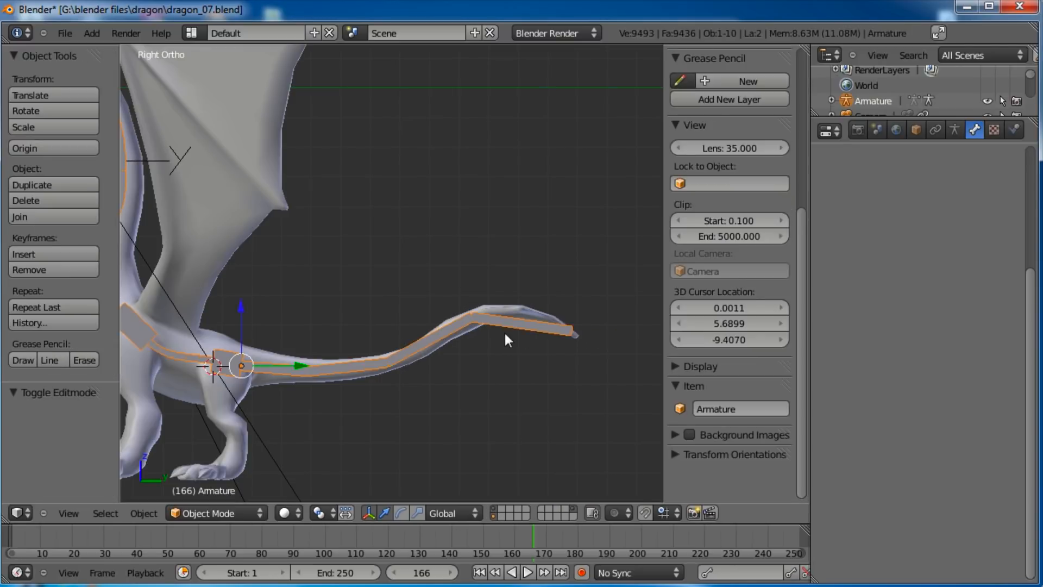
pyautogui.rightClick(513, 327)
pyautogui.click(204, 514)
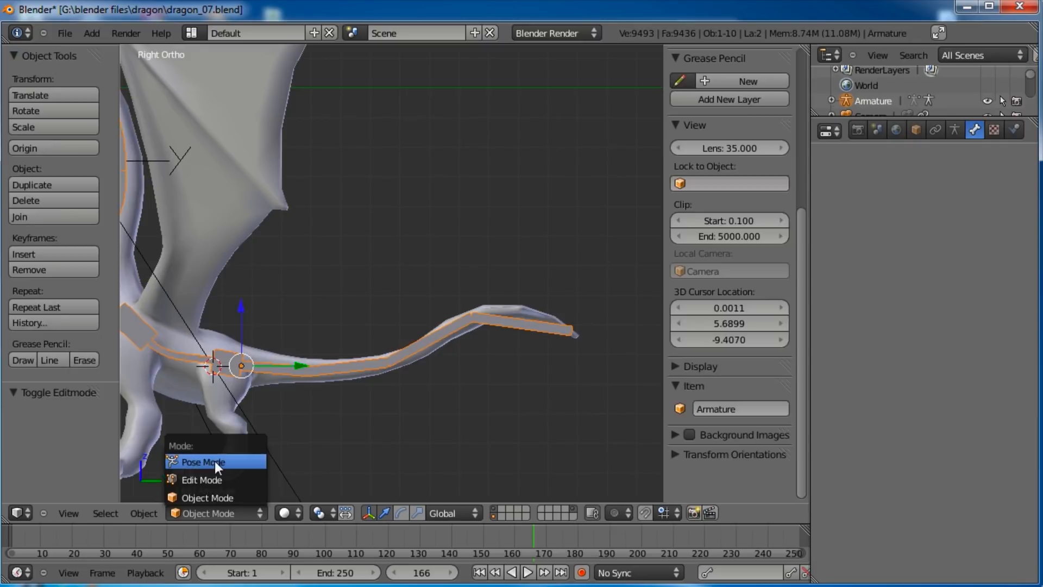
pyautogui.click(214, 460)
pyautogui.rightClick(503, 321)
pyautogui.scroll(-10, 961, 527)
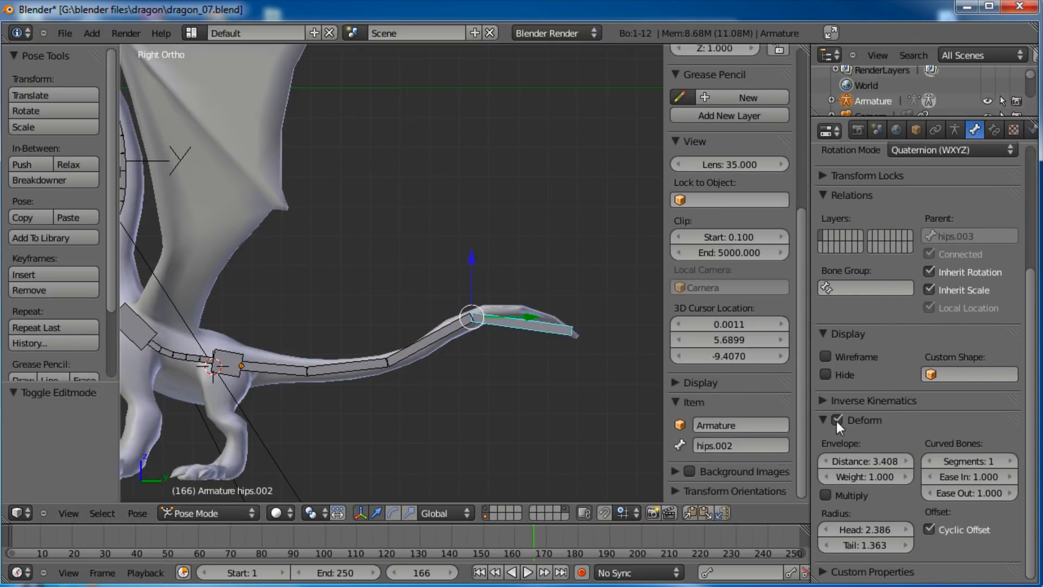
pyautogui.click(1010, 461)
pyautogui.click(1009, 460)
pyautogui.click(1010, 460)
pyautogui.click(1009, 460)
# Step: Set the curved-bone segments of the other three tail bones to 5 each, then deselect all bones
pyautogui.rightClick(474, 335)
pyautogui.click(1010, 461)
pyautogui.click(1011, 461)
pyautogui.rightClick(338, 367)
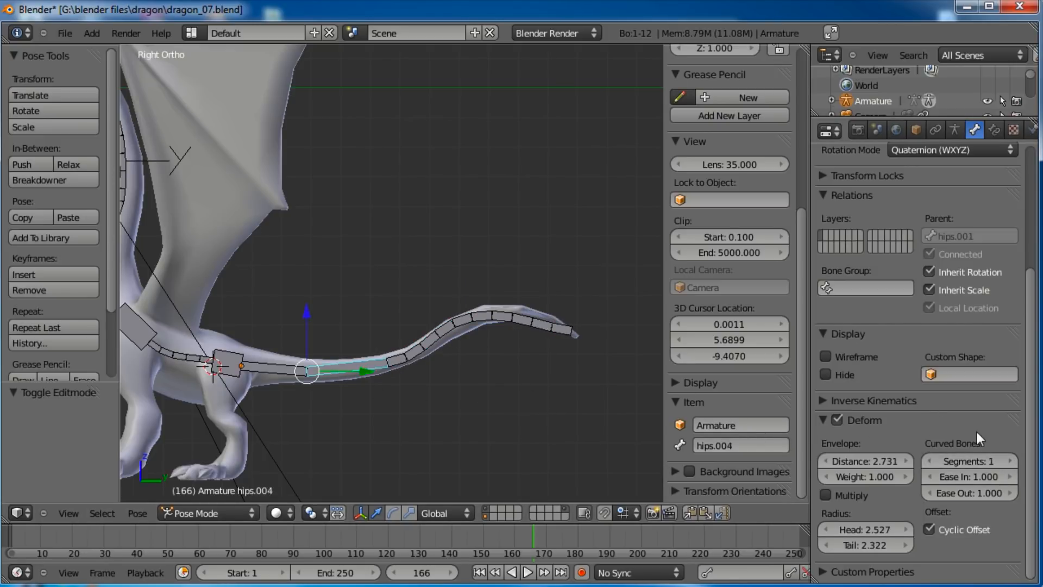
pyautogui.click(1008, 459)
pyautogui.rightClick(272, 367)
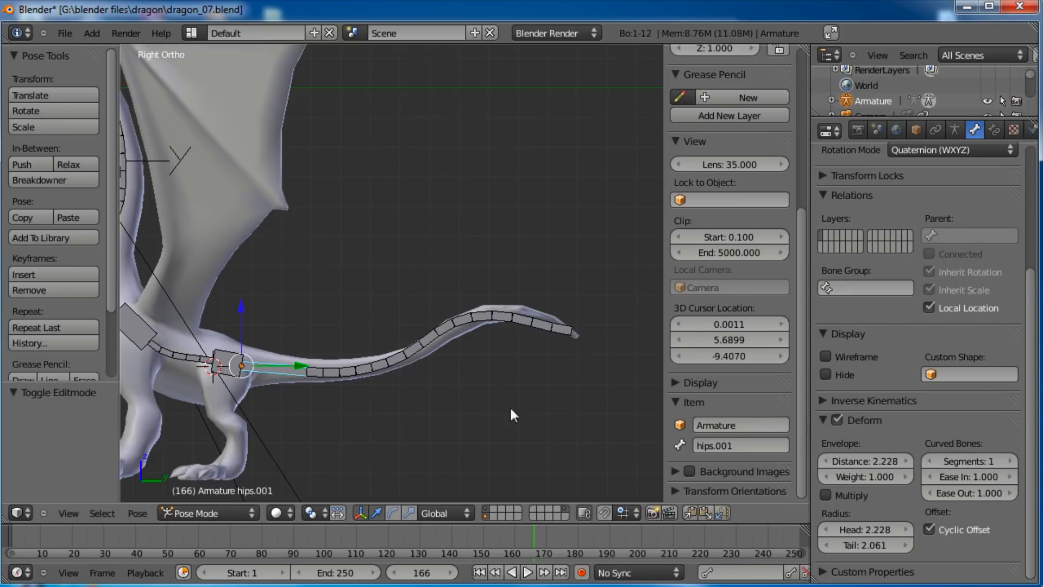
pyautogui.click(1010, 460)
pyautogui.click(1012, 462)
pyautogui.click(1011, 461)
pyautogui.click(1012, 461)
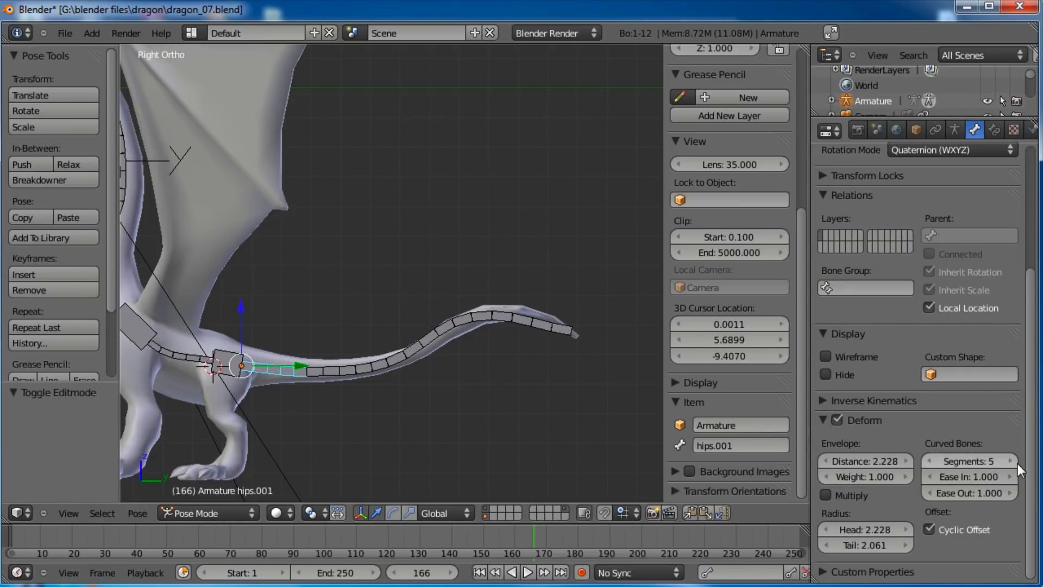
pyautogui.press('a')
# Step: In Edit Mode, shift the joint at the start of the last tail bone toward the tail tip, then return to Pose Mode
pyautogui.rightClick(451, 326)
pyautogui.keyDown('shift'); pyautogui.moveTo(442, 353); pyautogui.dragTo(379, 351, button='middle'); pyautogui.keyUp('shift')
pyautogui.scroll(2, 380, 348)
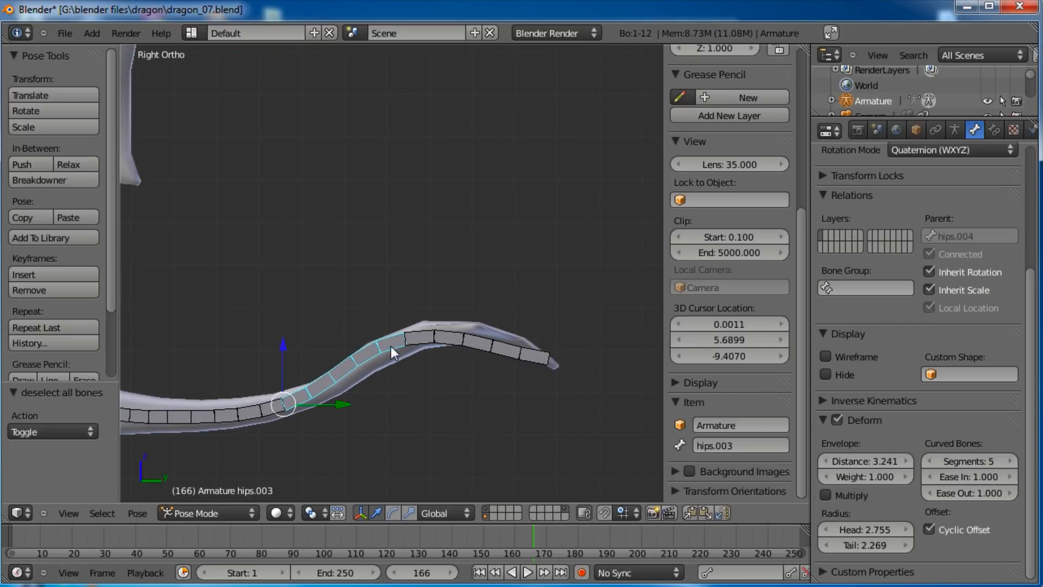
pyautogui.press('Tab')
pyautogui.rightClick(412, 340)
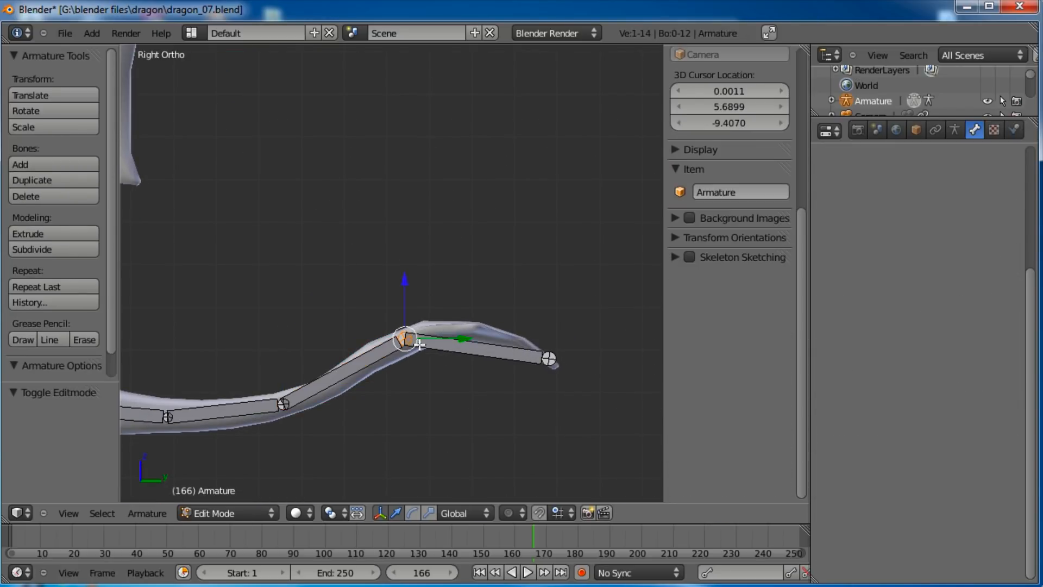
pyautogui.press('g')
pyautogui.click(448, 347)
pyautogui.press('Tab')
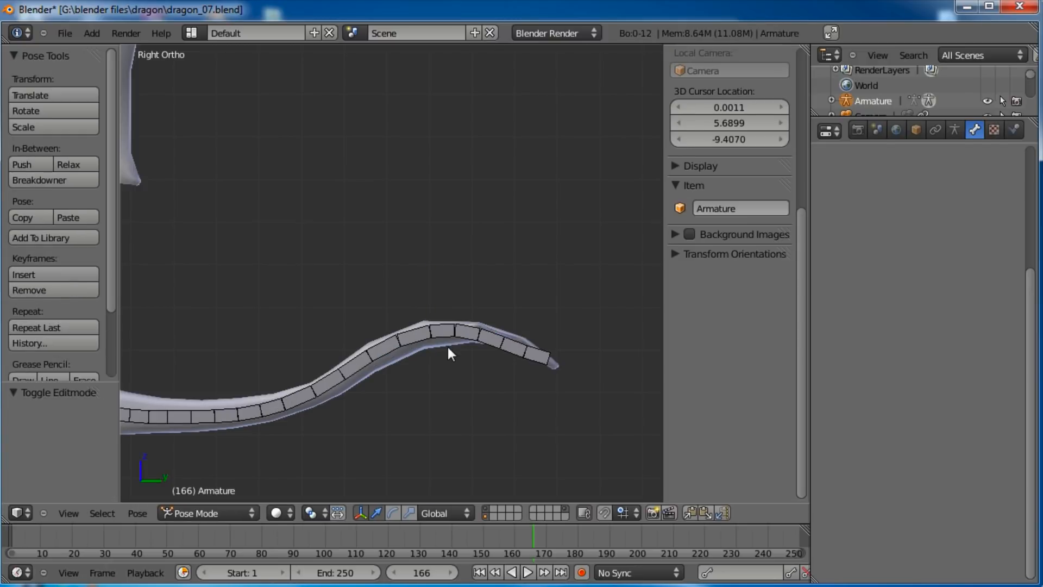
# Step: Nudge the tail's end joint and the joint before it to fit the mesh in Edit Mode, then return to Pose Mode
pyautogui.scroll(-2, 448, 347)
pyautogui.keyDown('shift'); pyautogui.moveTo(438, 347); pyautogui.dragTo(547, 344, button='middle'); pyautogui.keyUp('shift')
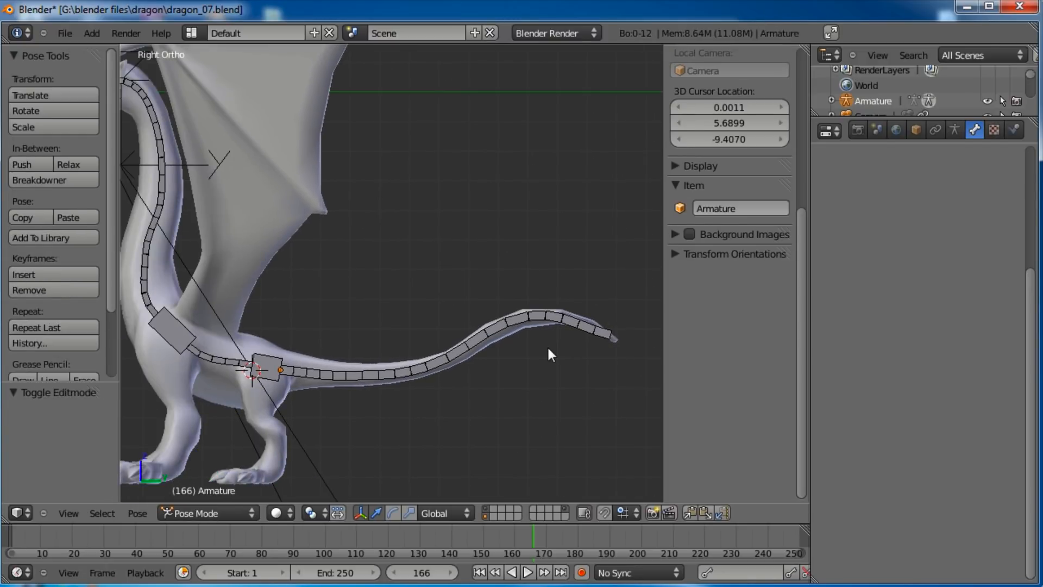
pyautogui.press('Tab')
pyautogui.rightClick(611, 335)
pyautogui.press('g')
pyautogui.click(613, 338)
pyautogui.rightClick(528, 315)
pyautogui.press('g')
pyautogui.click(528, 310)
pyautogui.press('Tab')
# Step: Enlarge the B-Bone thickness of the last tail bone in Edit Mode, then return to Pose Mode
pyautogui.scroll(-3, 501, 354)
pyautogui.moveTo(330, 320)
pyautogui.mouseDown(button='middle')
pyautogui.moveTo(542, 314)
pyautogui.moveTo(310, 338)
pyautogui.moveTo(329, 339)
pyautogui.mouseUp(button='middle')
pyautogui.scroll(3, 441, 337)
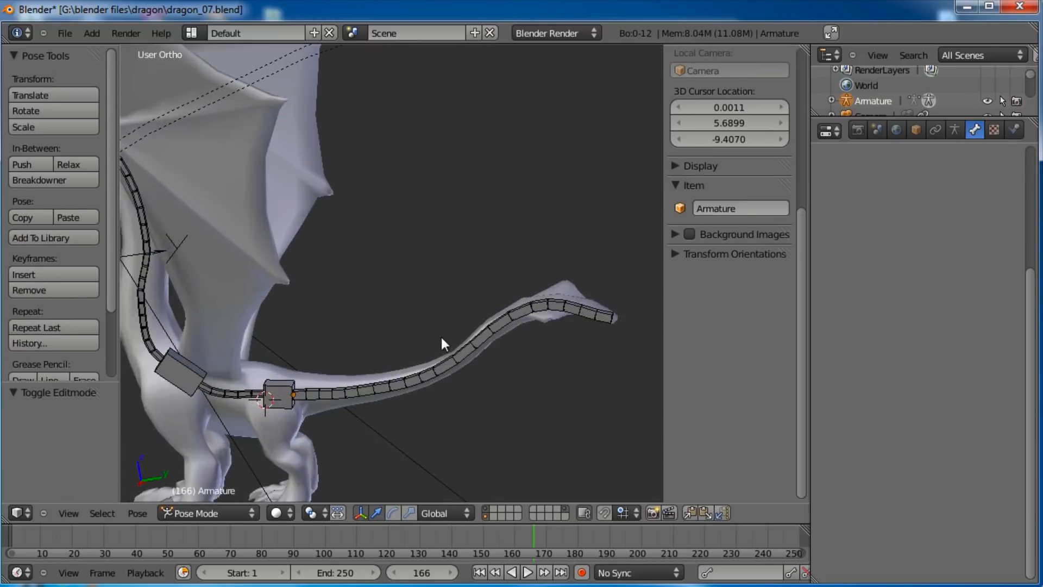
pyautogui.keyDown('shift'); pyautogui.moveTo(553, 336); pyautogui.dragTo(350, 326, button='middle'); pyautogui.keyUp('shift')
pyautogui.scroll(2, 351, 326)
pyautogui.rightClick(374, 318)
pyautogui.press('Tab')
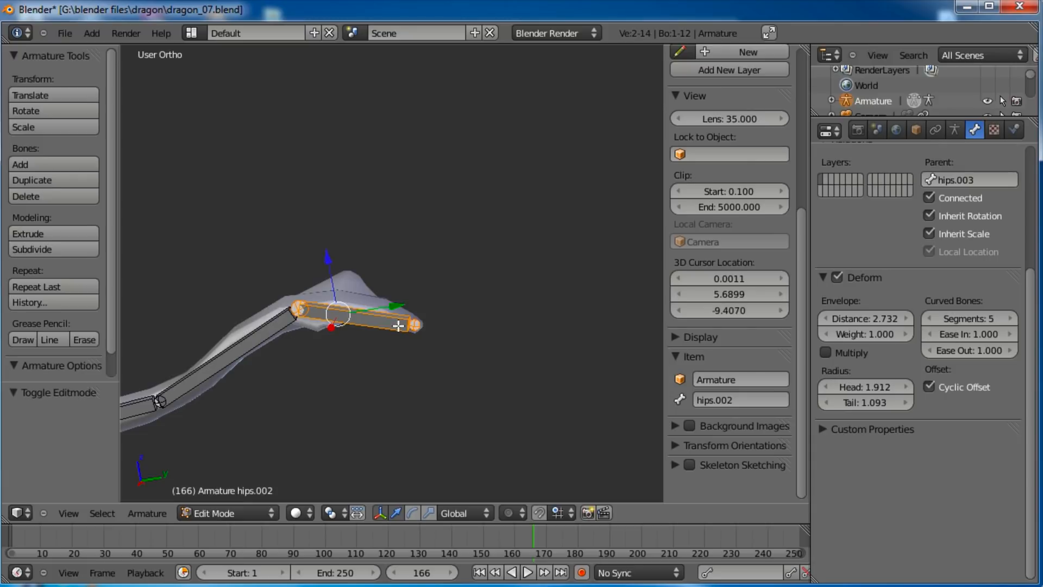
pyautogui.hotkey('ctrl', 'alt', 's')
pyautogui.click(531, 236)
pyautogui.press('Tab')
# Step: Widen the last tail bone's B-Bone shape about 3.5 times along the global X axis
pyautogui.moveTo(485, 312); pyautogui.dragTo(458, 366, button='middle')
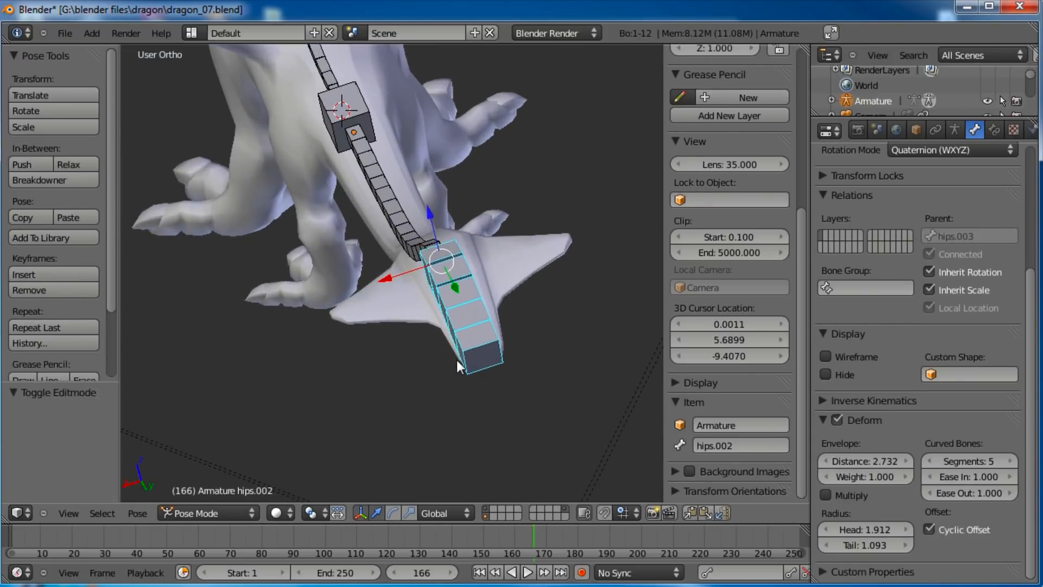
pyautogui.hotkey('ctrl', 'alt', 's')
pyautogui.press('x')
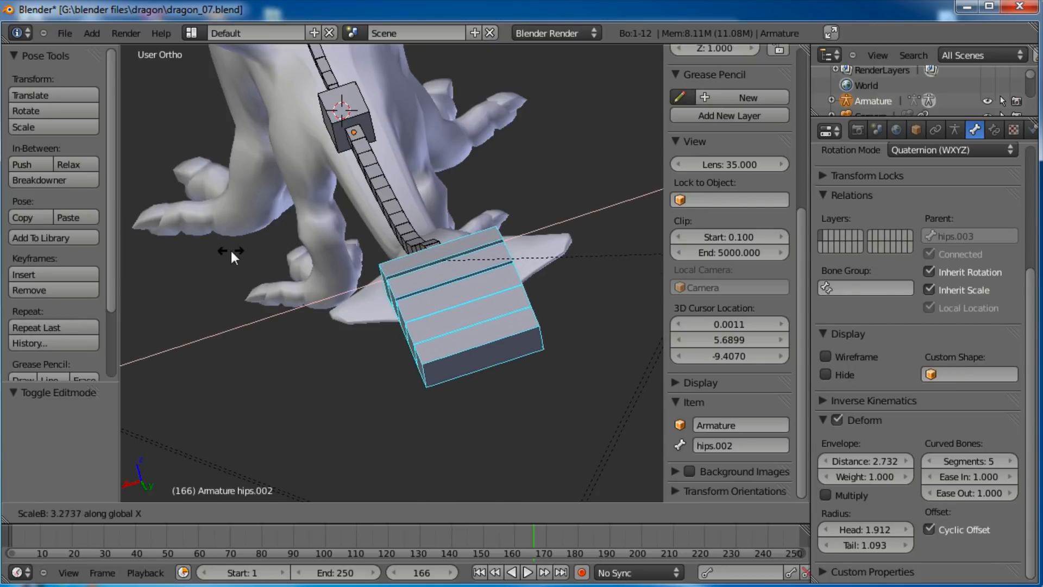
pyautogui.click(257, 249)
pyautogui.moveTo(303, 365); pyautogui.dragTo(376, 367, button='middle')
# Step: Enlarge the hips bone's B-Bone shape about 1.73 times uniformly in Edit Mode
pyautogui.rightClick(444, 332)
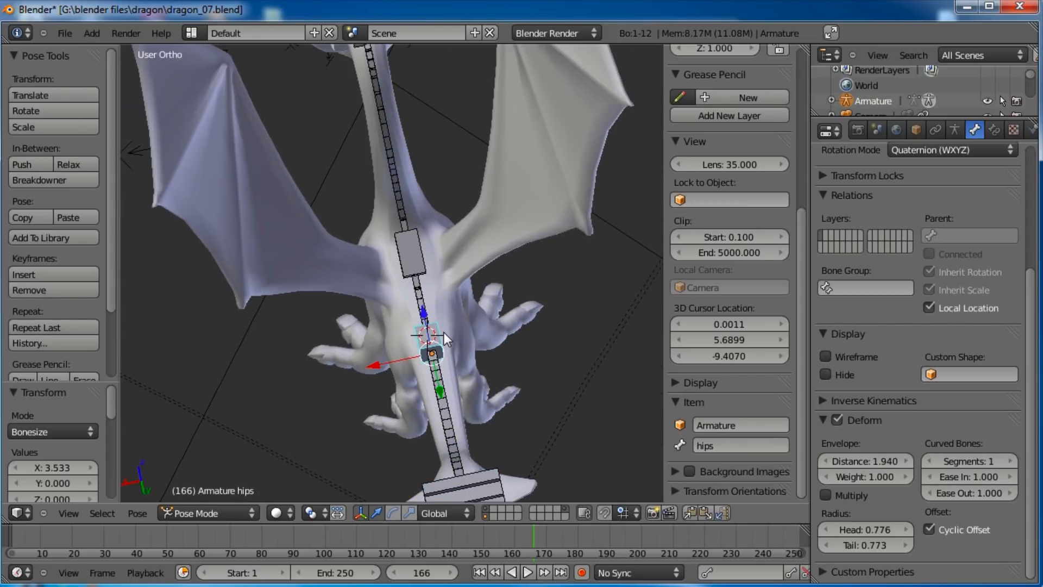
pyautogui.press('Tab')
pyautogui.hotkey('ctrl', 'alt', 's')
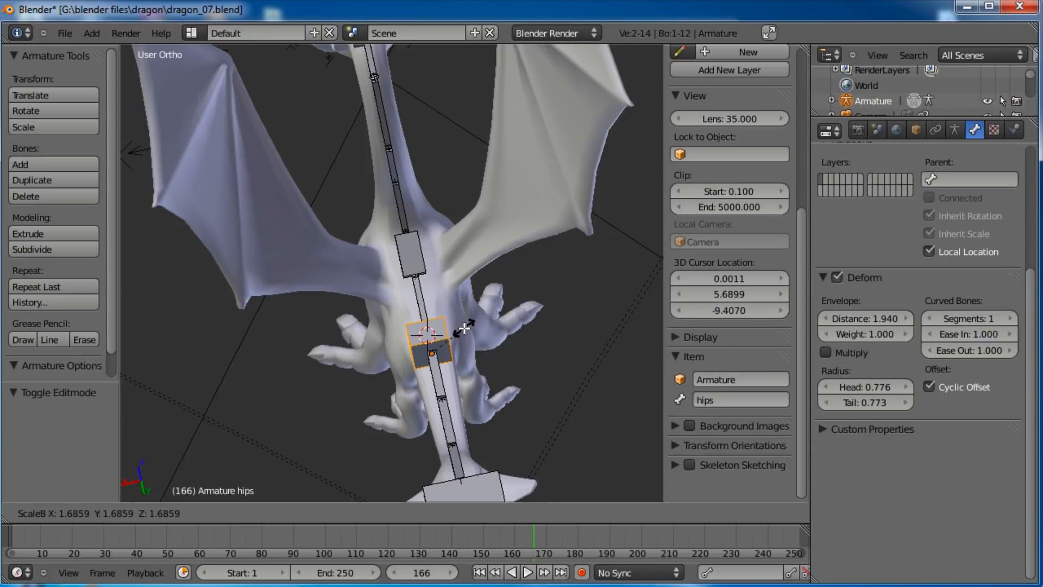
pyautogui.click(466, 326)
# Step: Widen the chest bone's B-Bone shape along the global X axis, then return to Pose Mode
pyautogui.rightClick(430, 259)
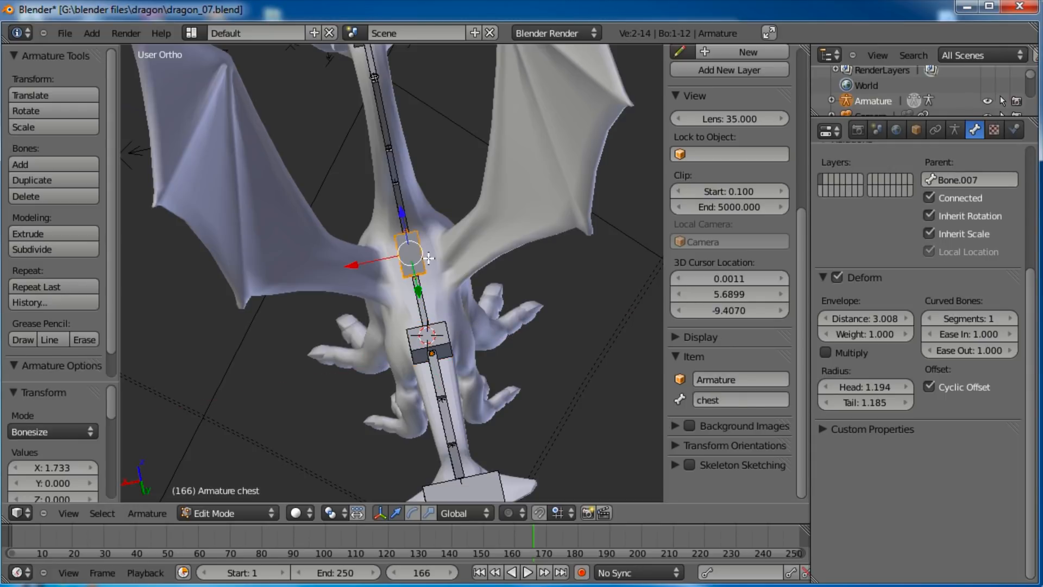
pyautogui.hotkey('ctrl', 'alt', 's')
pyautogui.press('x')
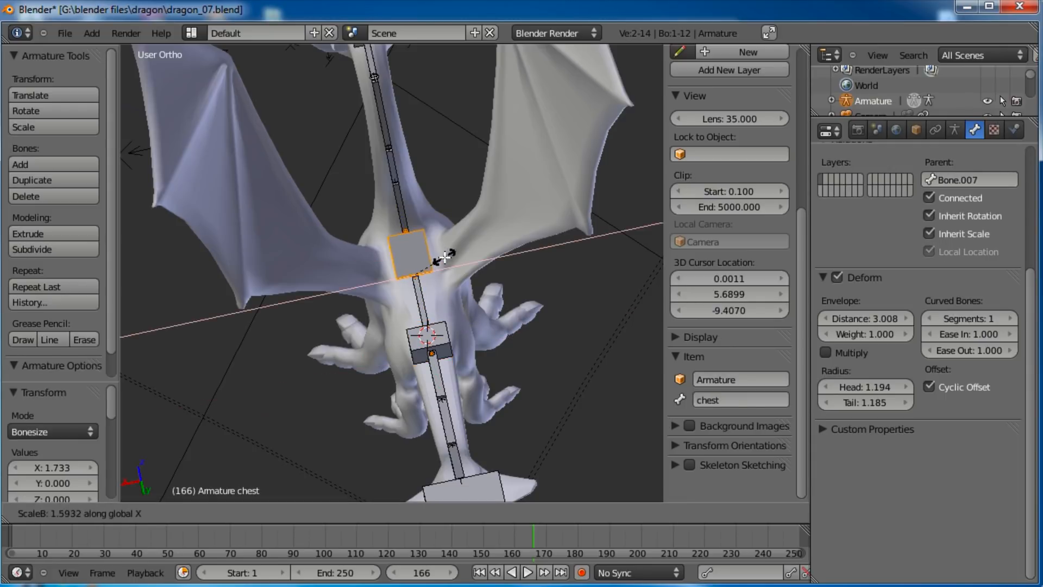
pyautogui.click(452, 256)
pyautogui.press('Tab')
pyautogui.scroll(-4, 451, 261)
pyautogui.moveTo(418, 358); pyautogui.dragTo(489, 278, button='middle')
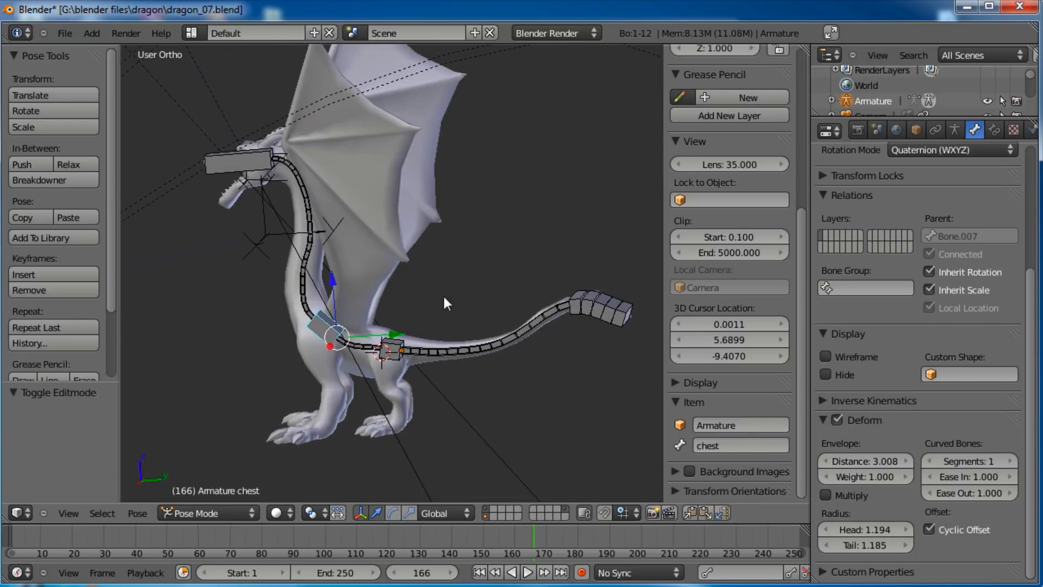
# Step: Widen the head bone's B-Bone shape along its local X axis in Edit Mode, then deselect all bones in Pose Mode
pyautogui.press('a')
pyautogui.moveTo(226, 265); pyautogui.dragTo(304, 321, button='middle')
pyautogui.press('Tab')
pyautogui.rightClick(304, 320)
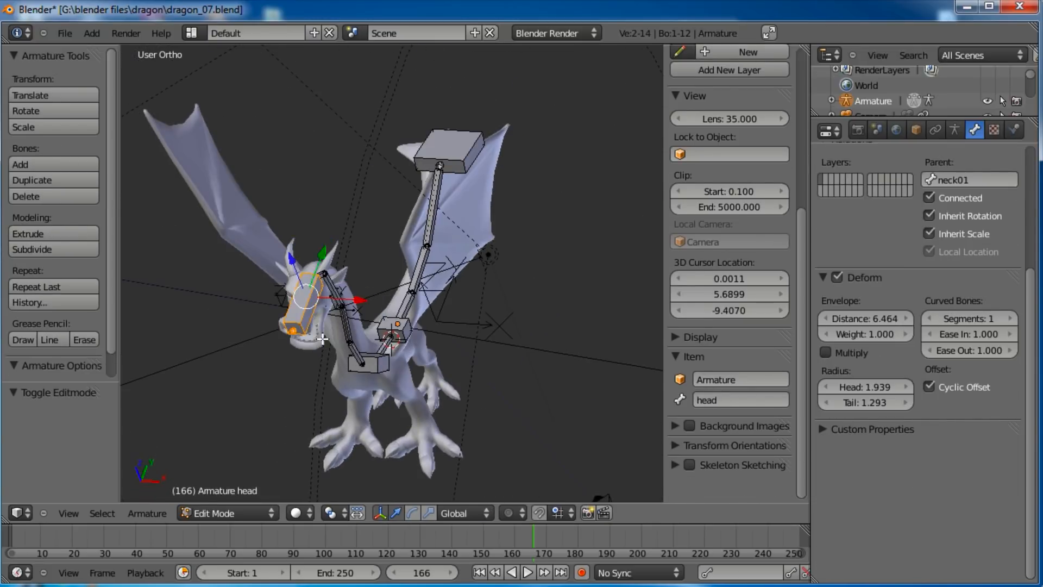
pyautogui.hotkey('ctrl', 'alt', 's')
pyautogui.press('x')
pyautogui.press('x')
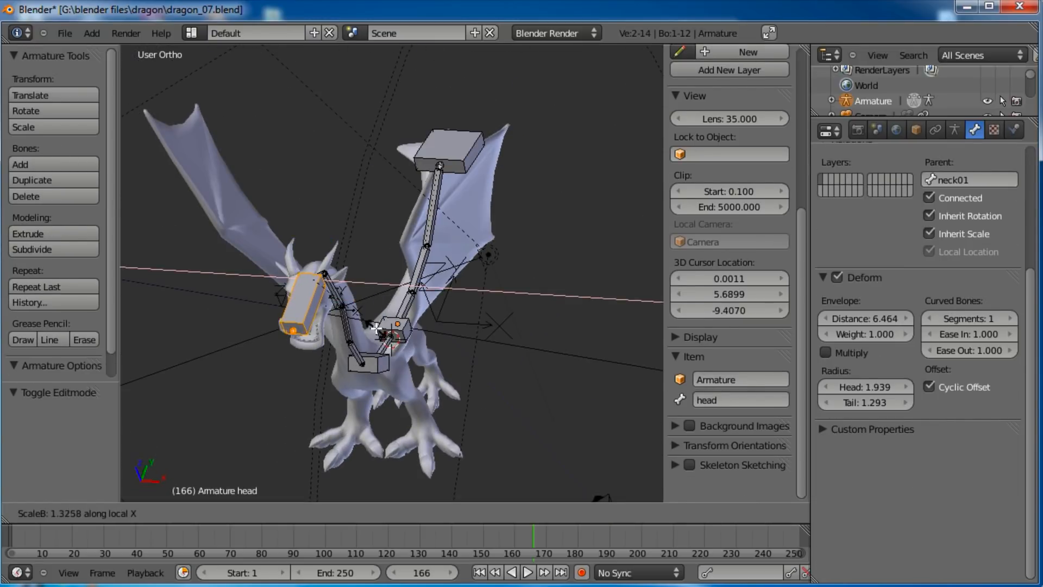
pyautogui.press('Return')
pyautogui.press('Tab')
pyautogui.press('a')
# Step: Save the scene, overwriting the existing dragon_07.blend file
pyautogui.moveTo(384, 339); pyautogui.dragTo(442, 308, button='middle')
pyautogui.hotkey('ctrl', 's')
pyautogui.click(370, 333)
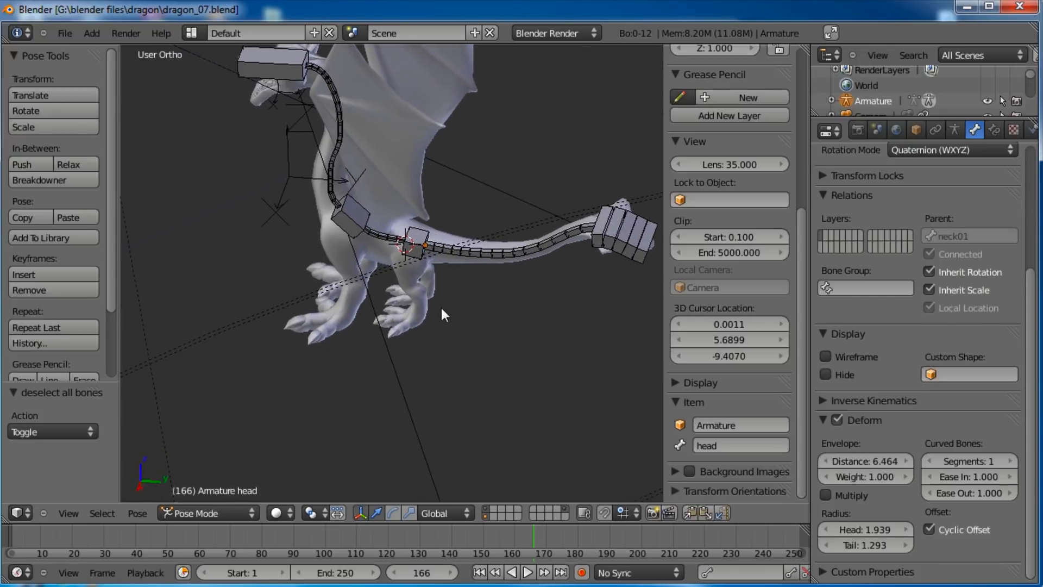
# Step: Place the 3D cursor at the dragon's left front shoulder, using front and right views, at about 1.00, 2.68, -7.91
pyautogui.scroll(3, 441, 309)
pyautogui.press('KP_3')
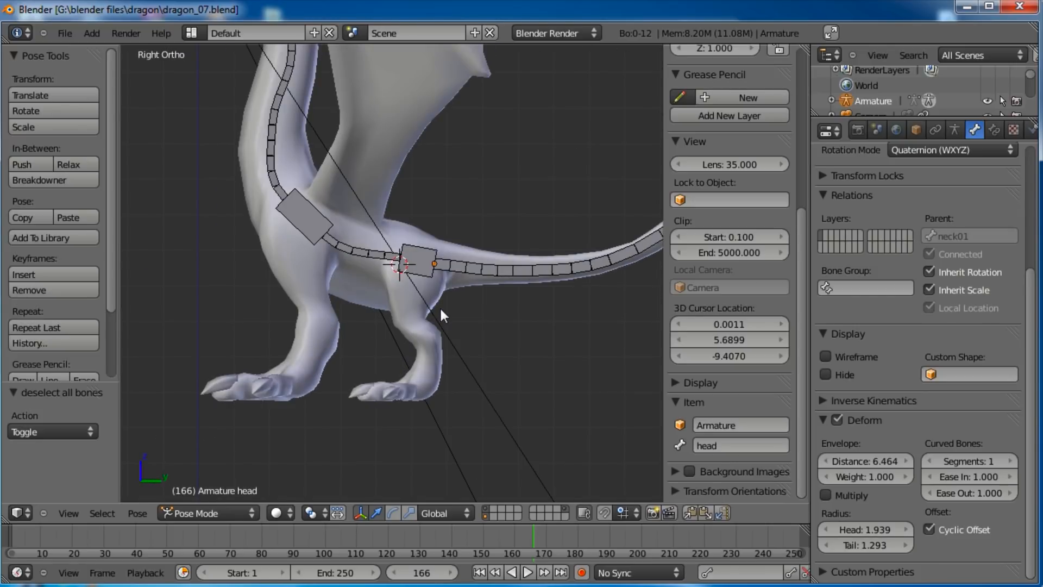
pyautogui.press('KP_1')
pyautogui.scroll(2, 419, 304)
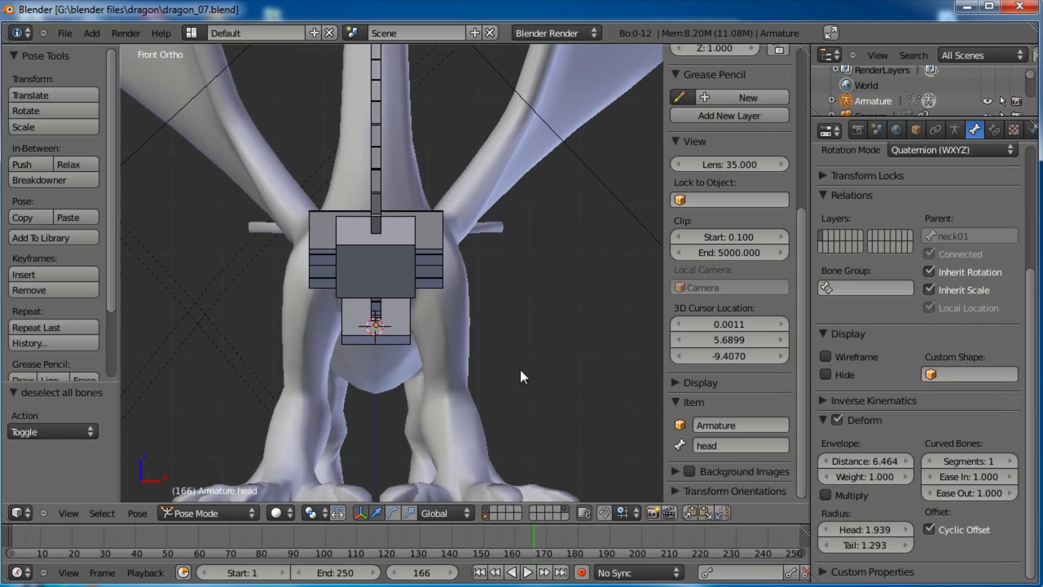
pyautogui.click(426, 254)
pyautogui.press('KP_3')
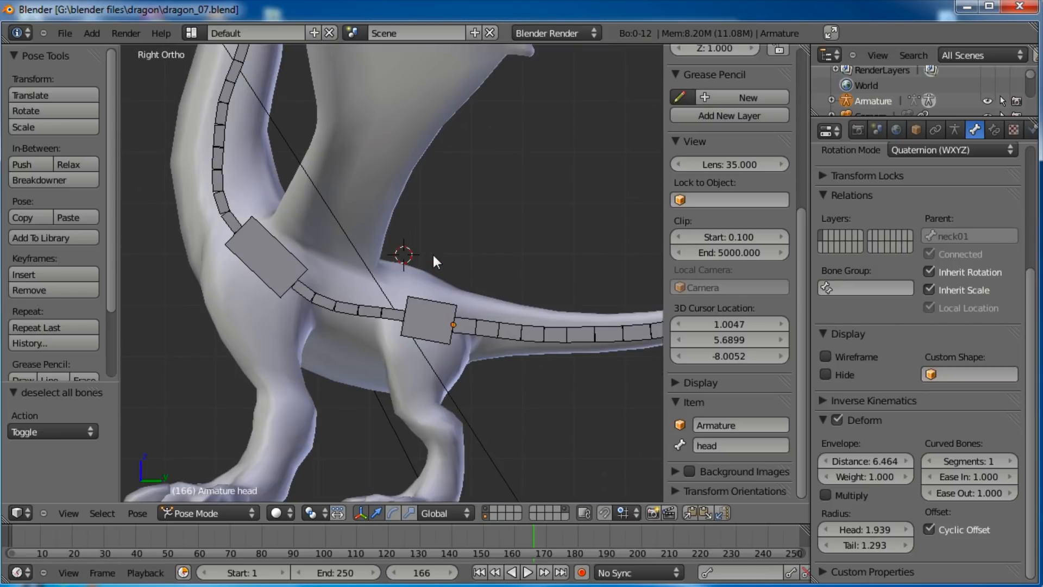
pyautogui.click(249, 250)
pyautogui.keyDown('shift'); pyautogui.moveTo(291, 308); pyautogui.dragTo(325, 246, button='middle'); pyautogui.keyUp('shift')
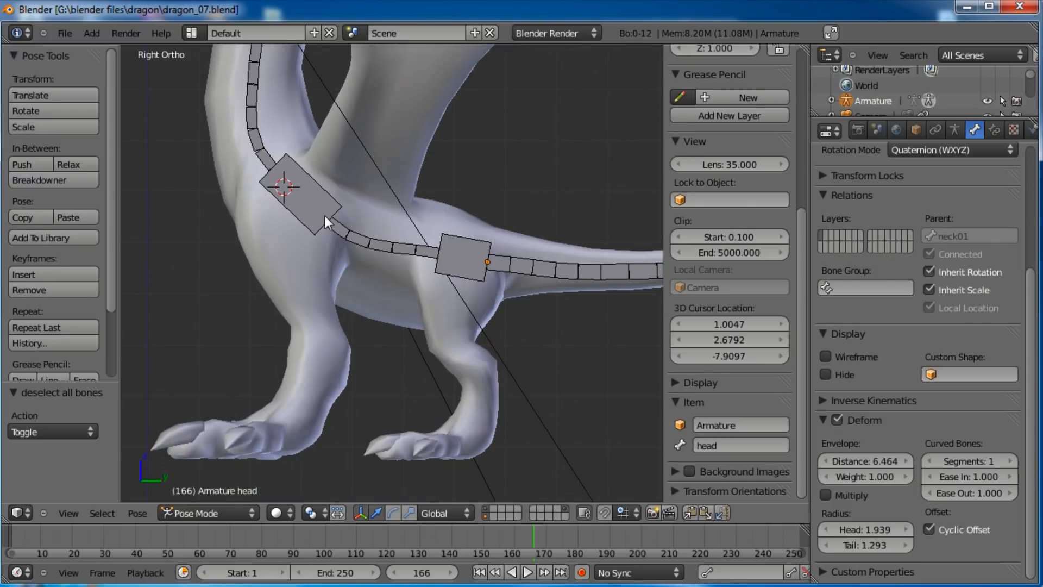
# Step: Add a bone at the 3D cursor in Edit Mode and move its tip about 5.94 units down to the front foot
pyautogui.press('Tab')
pyautogui.hotkey('shift', 'a')
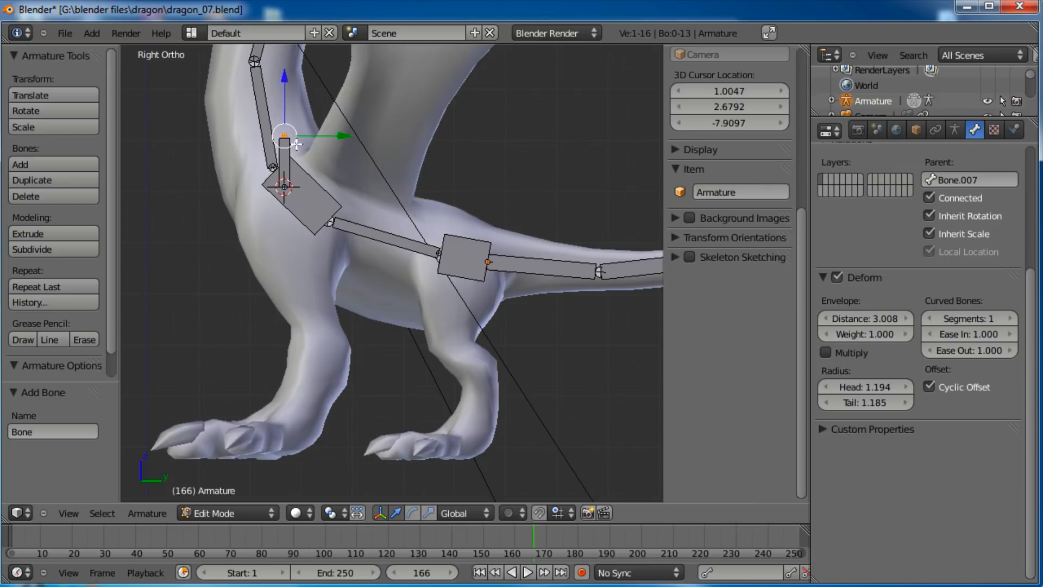
pyautogui.press('g')
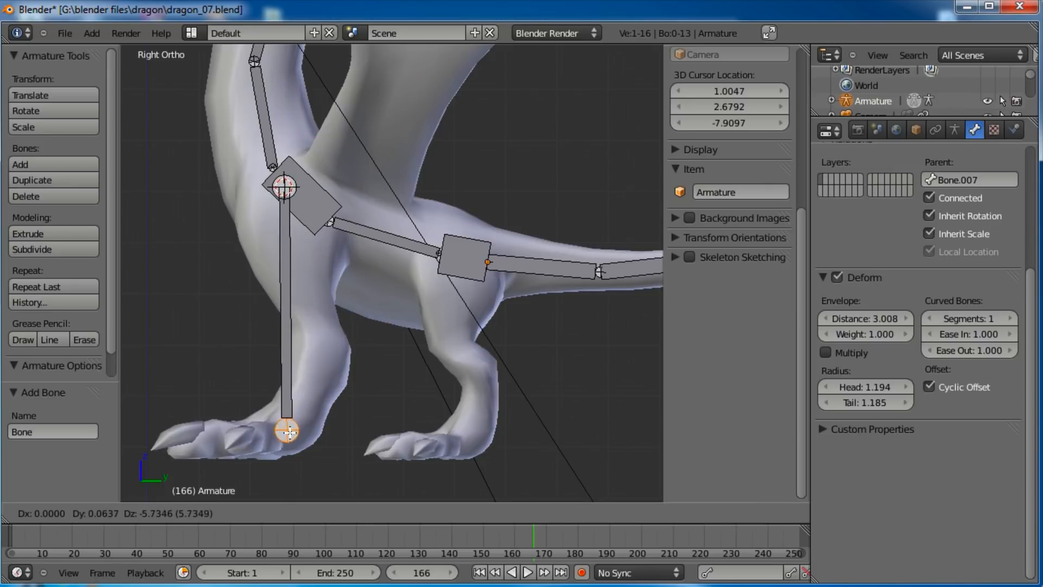
pyautogui.click(285, 436)
pyautogui.moveTo(283, 437); pyautogui.dragTo(429, 426, button='middle')
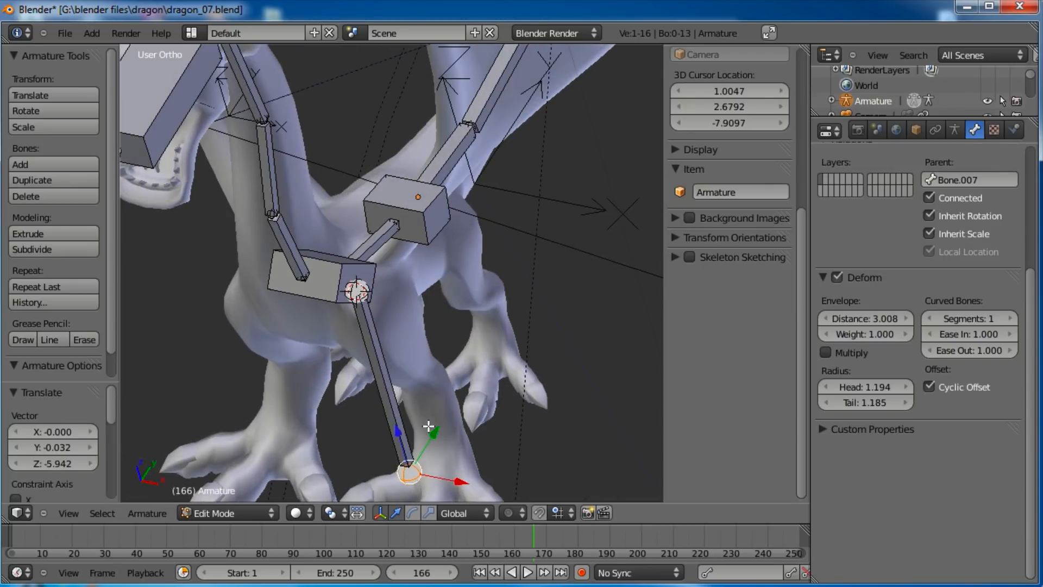
# Step: Shift the new leg bone's tip along the X and Y axes so it sits inside the left front foot
pyautogui.press('g')
pyautogui.press('x')
pyautogui.click(480, 476)
pyautogui.press('g')
pyautogui.press('y')
pyautogui.click(487, 462)
pyautogui.press('g')
pyautogui.press('x')
pyautogui.click(484, 473)
pyautogui.moveTo(485, 473); pyautogui.dragTo(405, 426, button='middle')
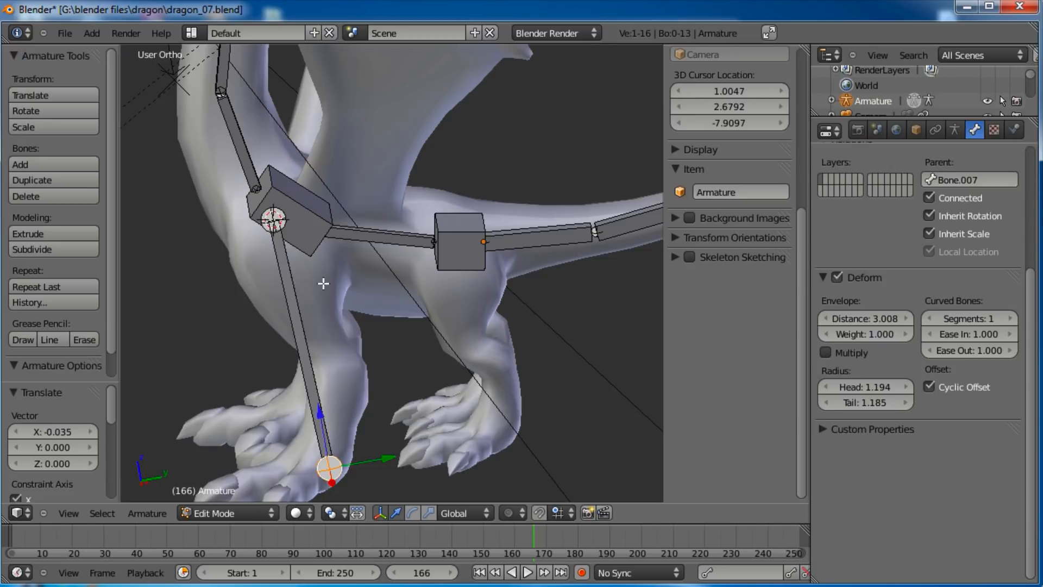
# Step: Subdivide the front leg bone with 2 cuts
pyautogui.hotkey('shift', 'a')
pyautogui.press('w')
pyautogui.click(293, 319)
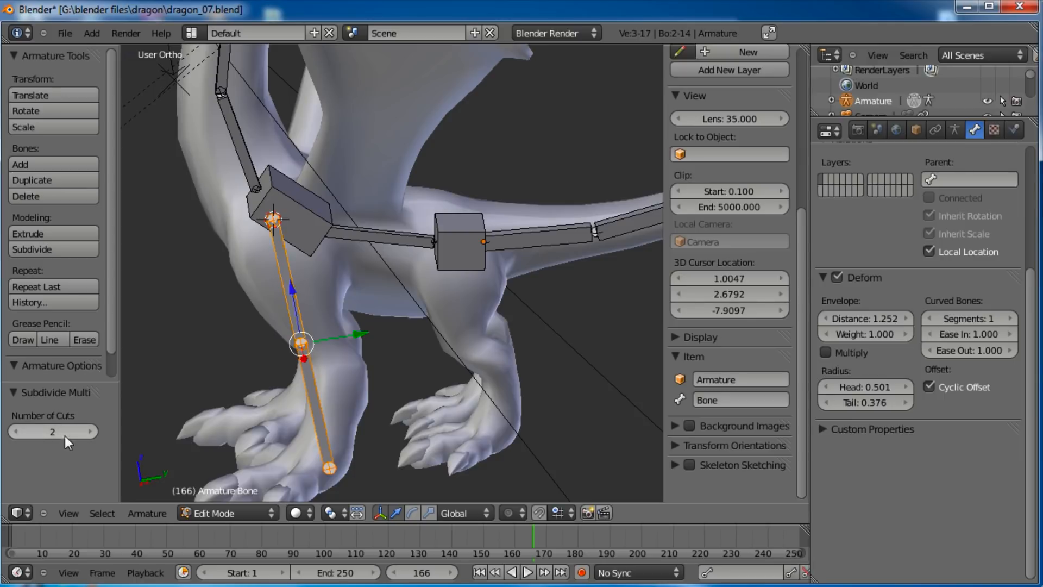
pyautogui.click(88, 432)
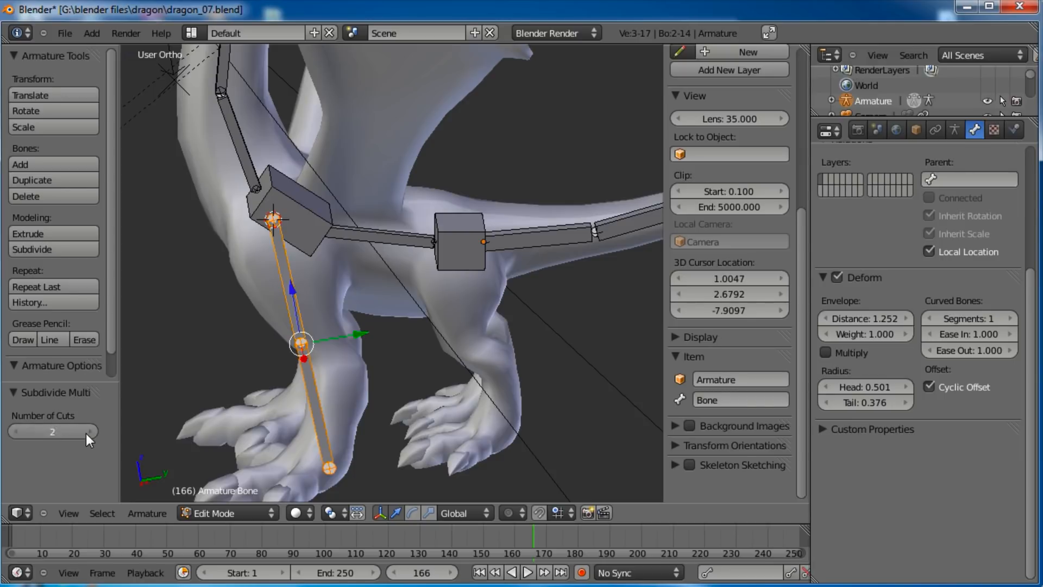
pyautogui.click(16, 431)
pyautogui.press('KP_3')
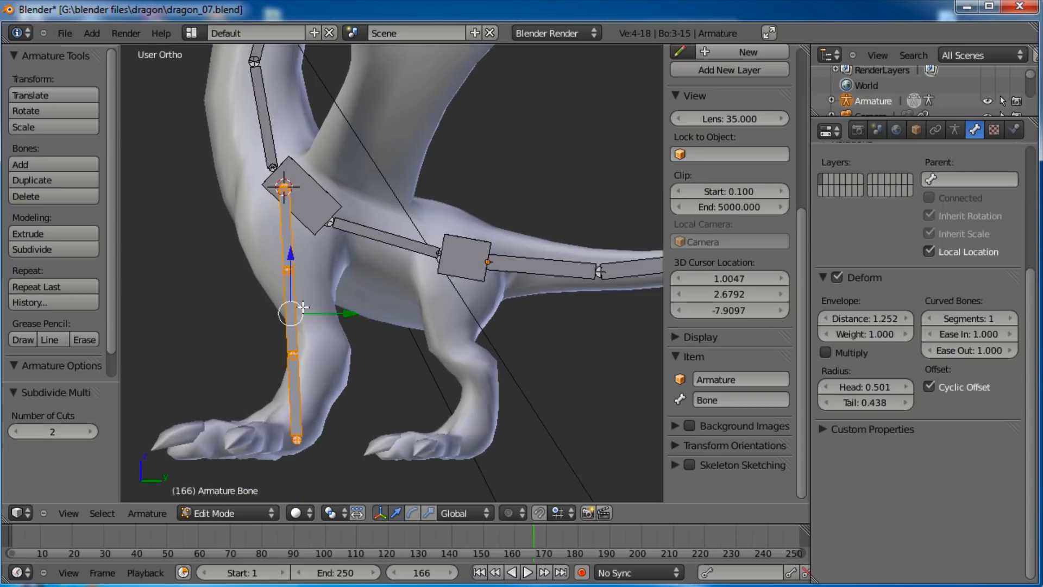
# Step: Reposition the front leg's upper joints to fit the mesh in right view, and shift the knee joint about 0.175 outward in front view
pyautogui.moveTo(298, 355); pyautogui.dragTo(317, 326)
pyautogui.moveTo(284, 186); pyautogui.dragTo(282, 191, button='right')
pyautogui.press('KP_1')
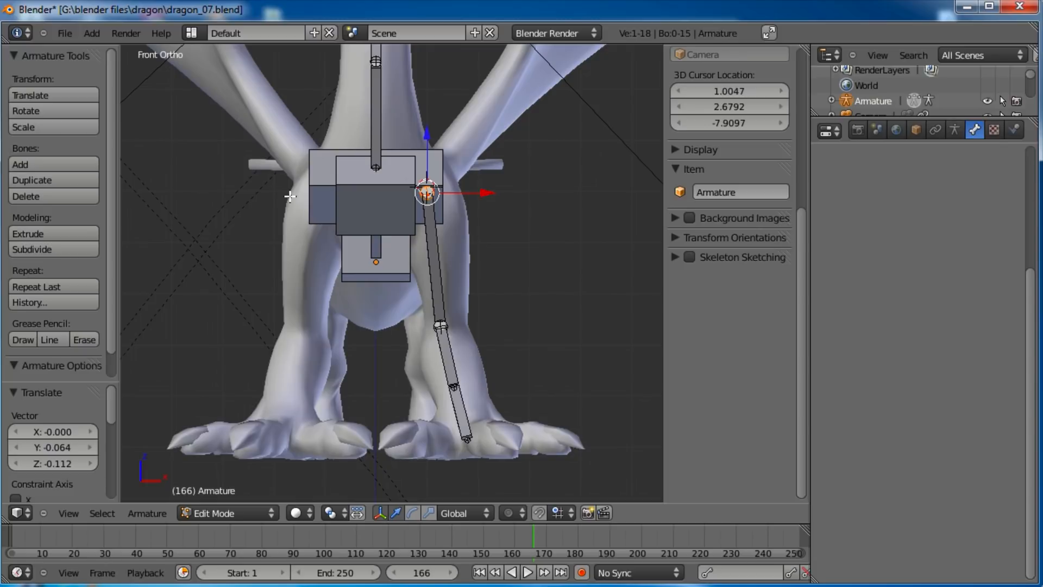
pyautogui.rightClick(444, 328)
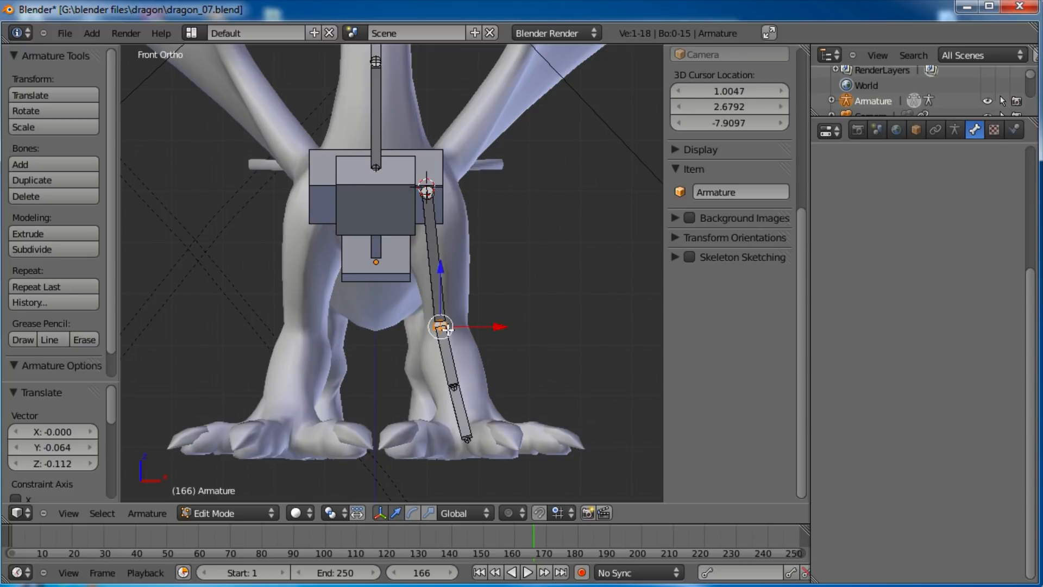
pyautogui.press('e')
pyautogui.click(461, 383)
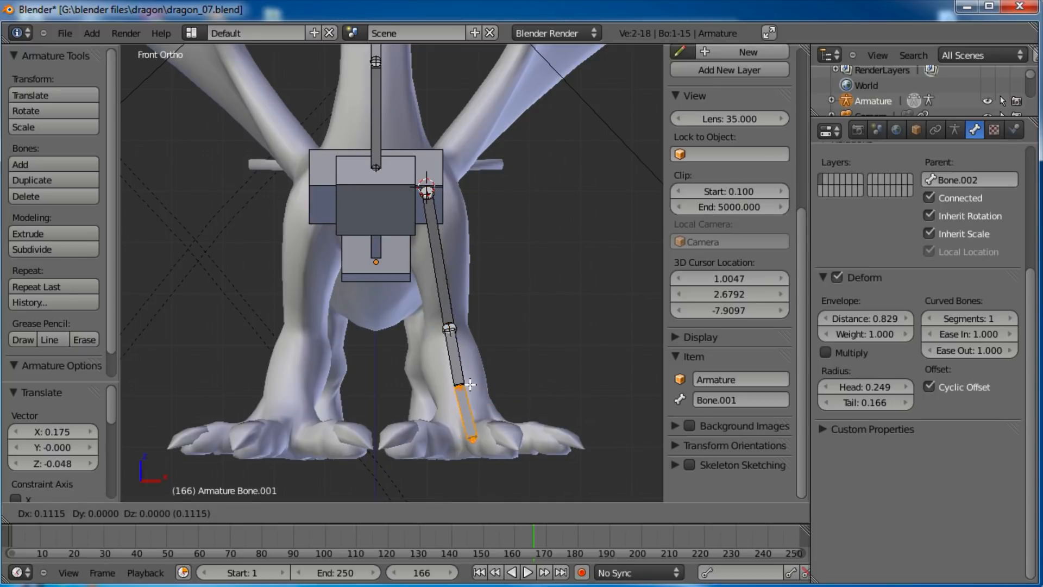
pyautogui.press('g')
pyautogui.rightClick(482, 386)
pyautogui.rightClick(457, 389)
pyautogui.press('g')
pyautogui.rightClick(483, 392)
# Step: Move the front leg's ankle joint outward in front view, then fine-tune the lower leg's fit from an angled view
pyautogui.rightClick(456, 386)
pyautogui.press('g')
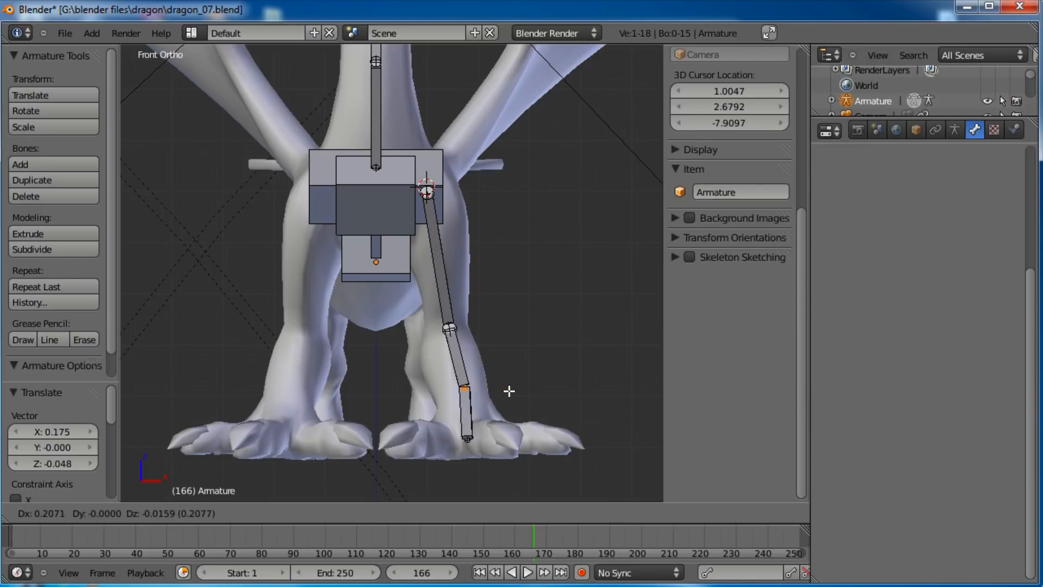
pyautogui.click(508, 397)
pyautogui.moveTo(491, 321); pyautogui.dragTo(324, 198, button='middle')
pyautogui.press('g')
pyautogui.click(272, 412)
# Step: Parent the upper front leg bone to the chest bone with Keep Offset, then return to Pose Mode
pyautogui.rightClick(380, 287)
pyautogui.rightClick(322, 196)
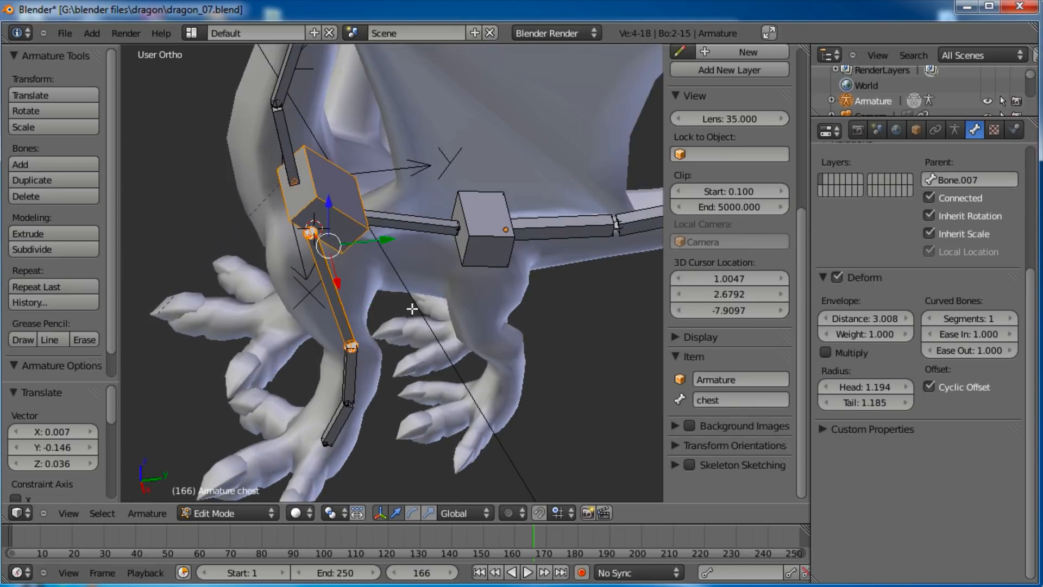
pyautogui.hotkey('ctrl', 'p')
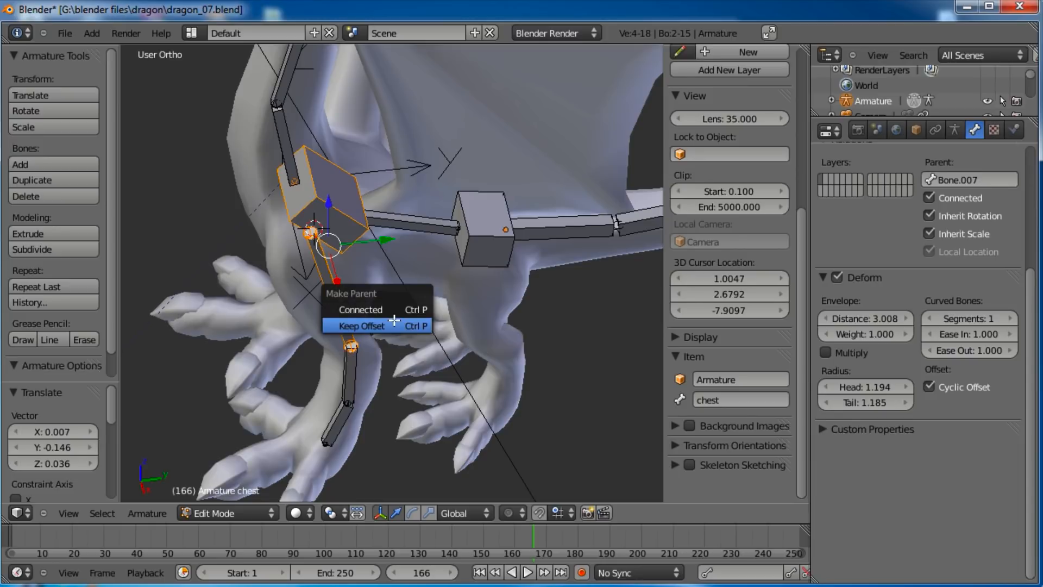
pyautogui.click(402, 325)
pyautogui.press('Tab')
# Step: Test the leg's parenting by freely rotating the chest bone, then undo the rotation
pyautogui.scroll(-4, 390, 351)
pyautogui.press('r')
pyautogui.press('r')
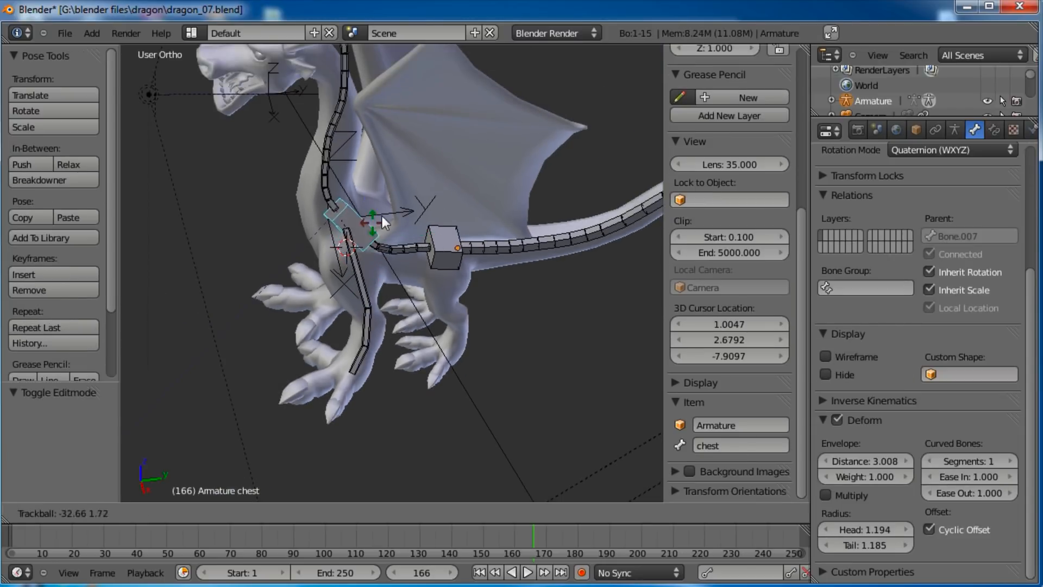
pyautogui.click(371, 247)
pyautogui.hotkey('ctrl', 'z')
# Step: In Edit Mode, roll the lowest front leg bone by about 0.342 in top view to align it with the foot
pyautogui.press('KP_3')
pyautogui.keyDown('shift'); pyautogui.moveTo(395, 326); pyautogui.dragTo(455, 293, button='middle'); pyautogui.keyUp('shift')
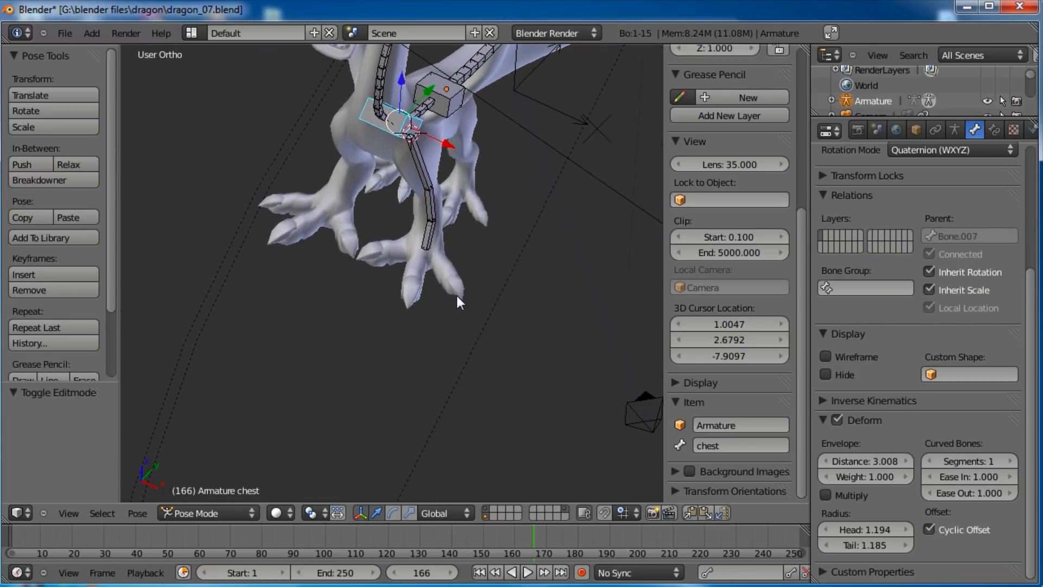
pyautogui.press('KP_7')
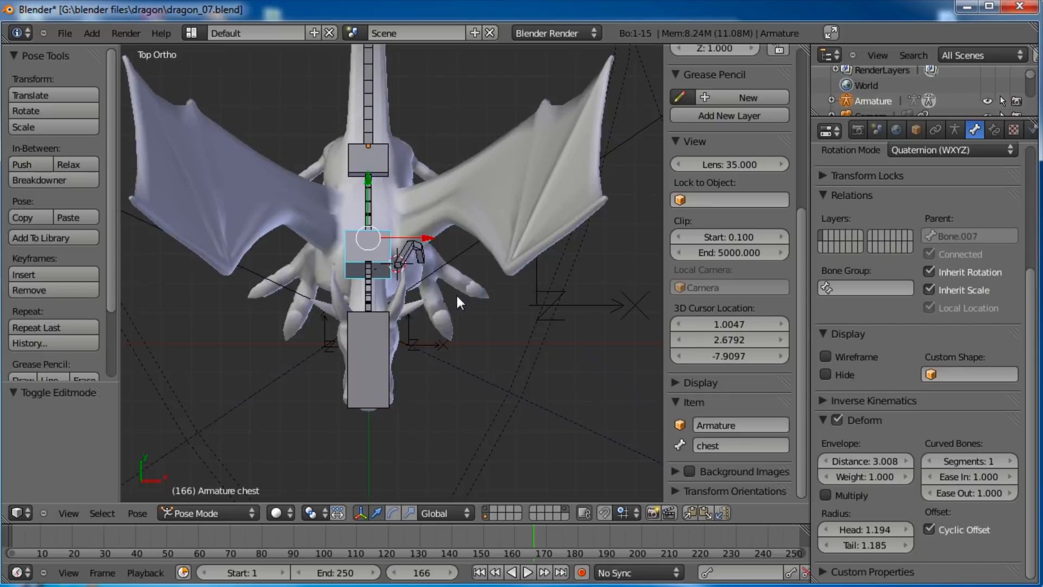
pyautogui.scroll(6, 456, 292)
pyautogui.rightClick(287, 244)
pyautogui.press('Tab')
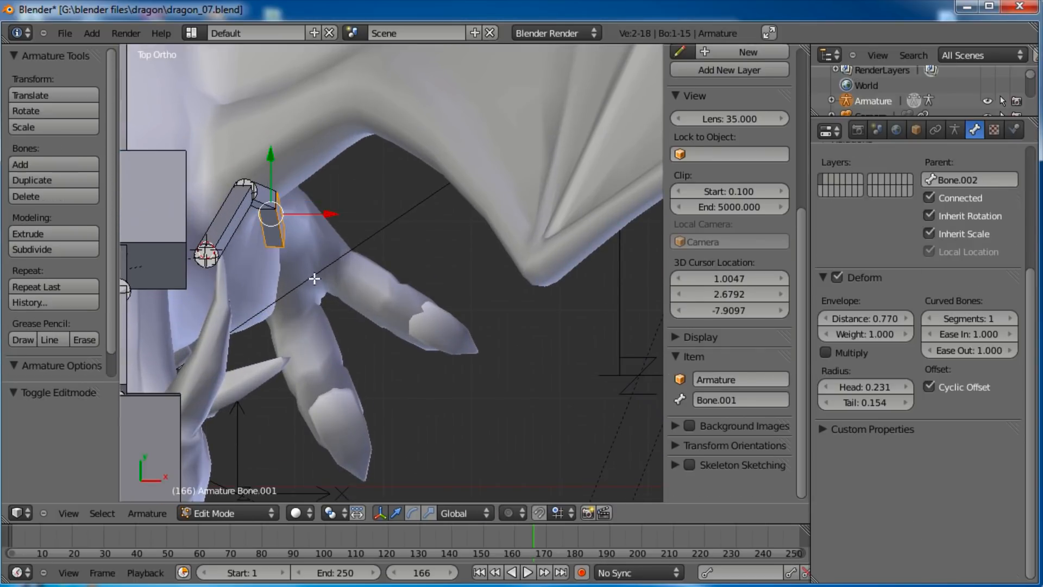
pyautogui.hotkey('ctrl', 'r')
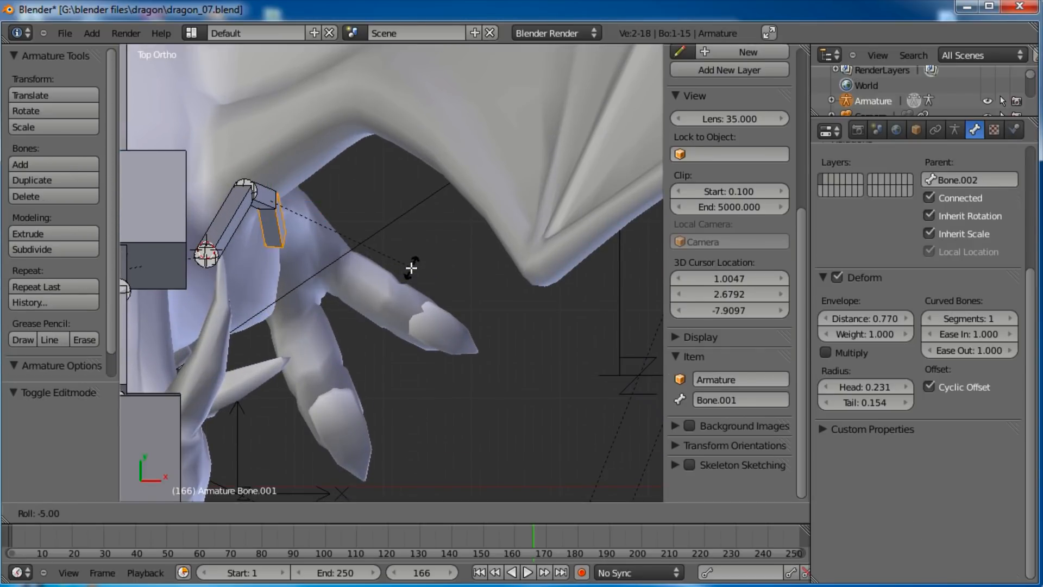
pyautogui.click(376, 335)
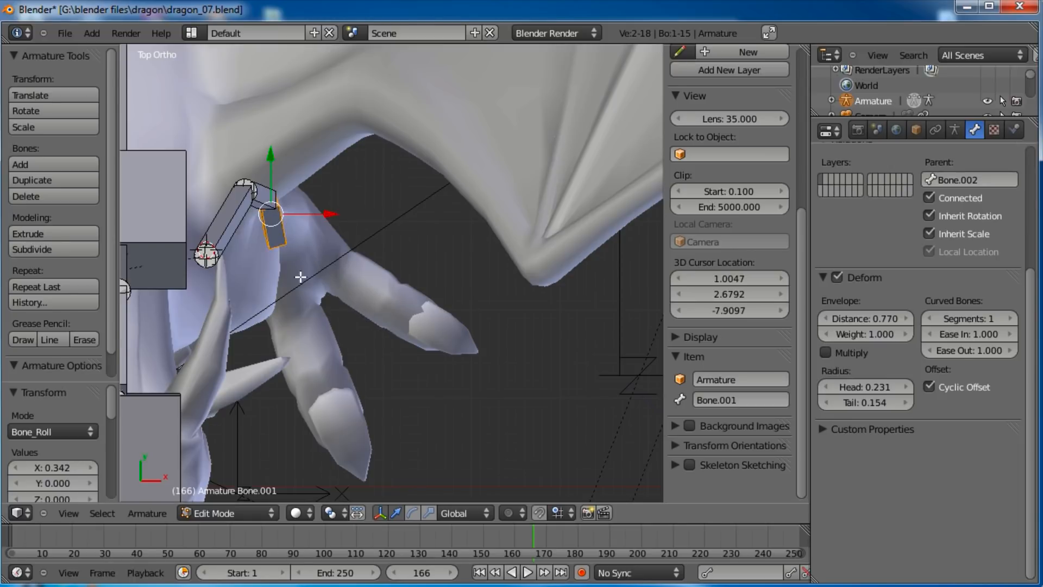
# Step: Select the upper and middle front leg bones together and roll them by about 0.319 in top view
pyautogui.rightClick(258, 196)
pyautogui.rightClick(264, 189)
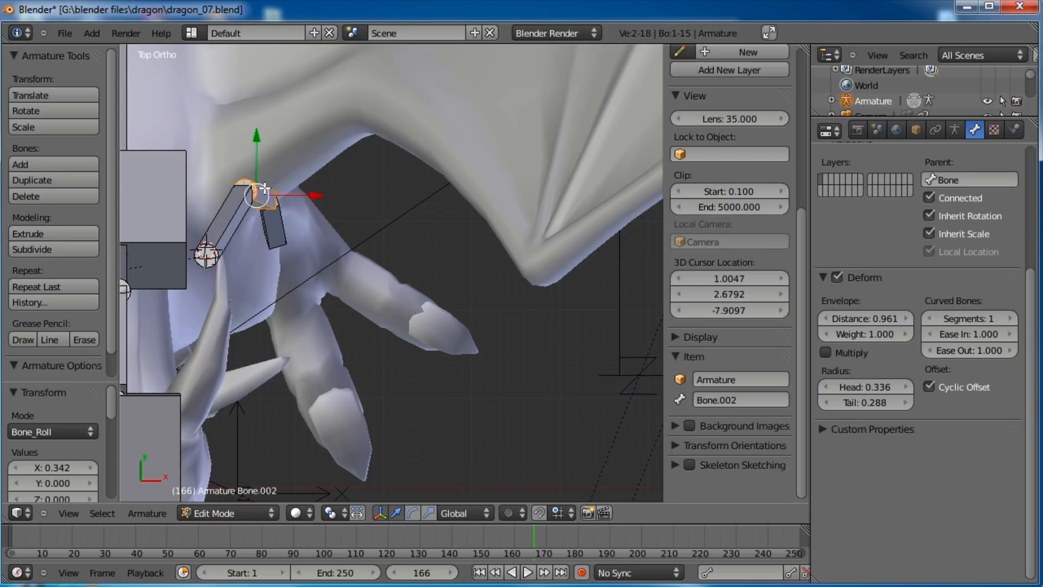
pyautogui.keyDown('shift'); pyautogui.rightClick(235, 213); pyautogui.keyUp('shift')
pyautogui.hotkey('ctrl', 'r')
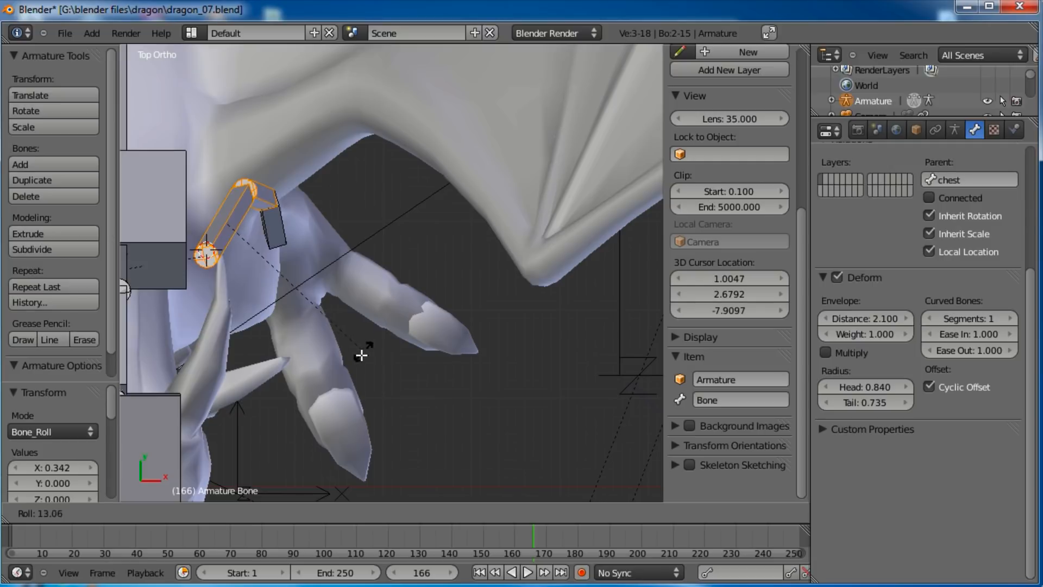
pyautogui.click(335, 364)
pyautogui.moveTo(335, 363); pyautogui.dragTo(278, 163, button='middle')
pyautogui.keyDown('shift'); pyautogui.moveTo(277, 163); pyautogui.dragTo(361, 348, button='middle'); pyautogui.keyUp('shift')
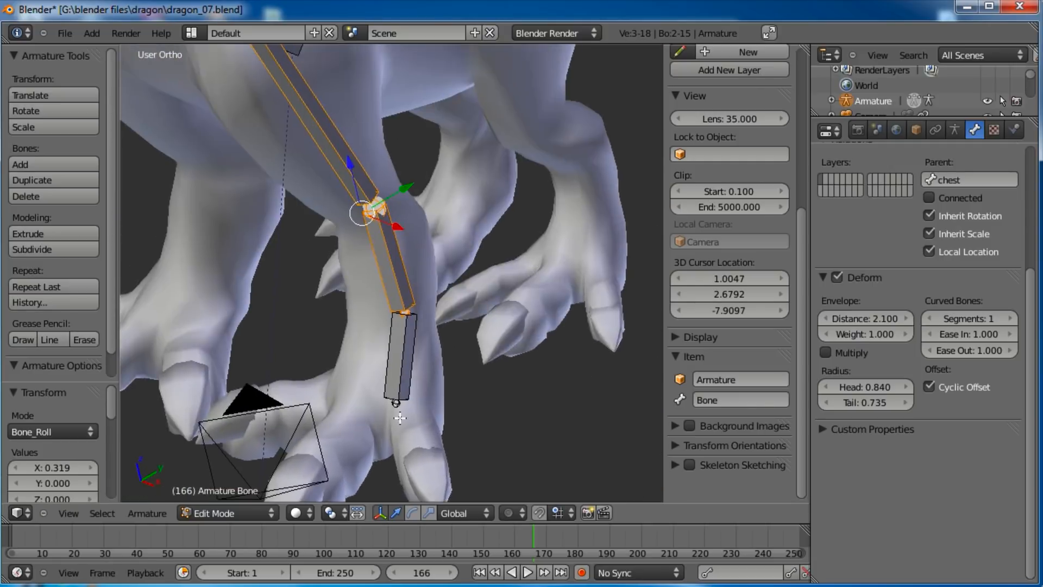
# Step: Move the joint between the two lower front leg bones by about -0.100 X, -0.037 Y and 0.013 Z
pyautogui.scroll(-2, 367, 322)
pyautogui.moveTo(377, 286); pyautogui.dragTo(429, 305, button='middle')
pyautogui.rightClick(422, 300)
pyautogui.press('g')
pyautogui.click(416, 299)
pyautogui.keyDown('shift'); pyautogui.moveTo(419, 362); pyautogui.dragTo(448, 351, button='middle'); pyautogui.keyUp('shift')
# Step: Using top and side views, place the 3D cursor at the base of the front foot's outer toe, about (2.29, 2.47, -12.82)
pyautogui.press('KP_7')
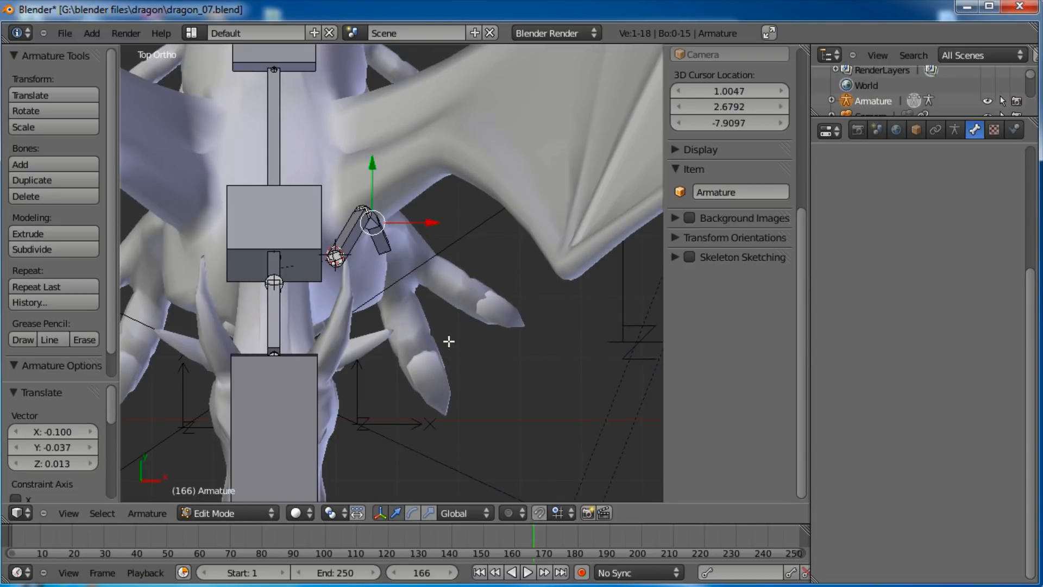
pyautogui.click(414, 258)
pyautogui.press('KP_3')
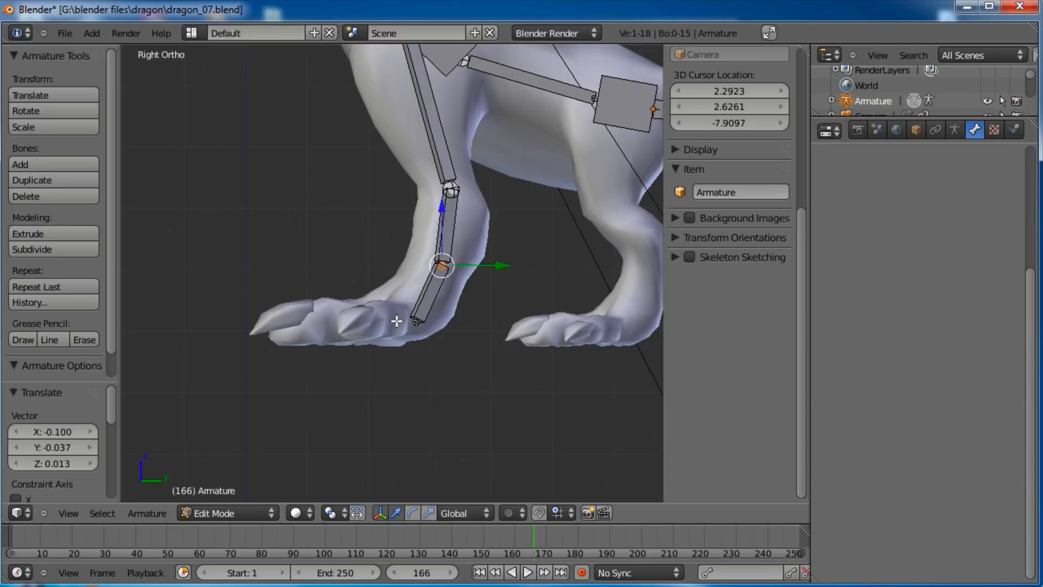
pyautogui.moveTo(531, 312); pyautogui.dragTo(418, 396, button='middle')
pyautogui.press('KP_7')
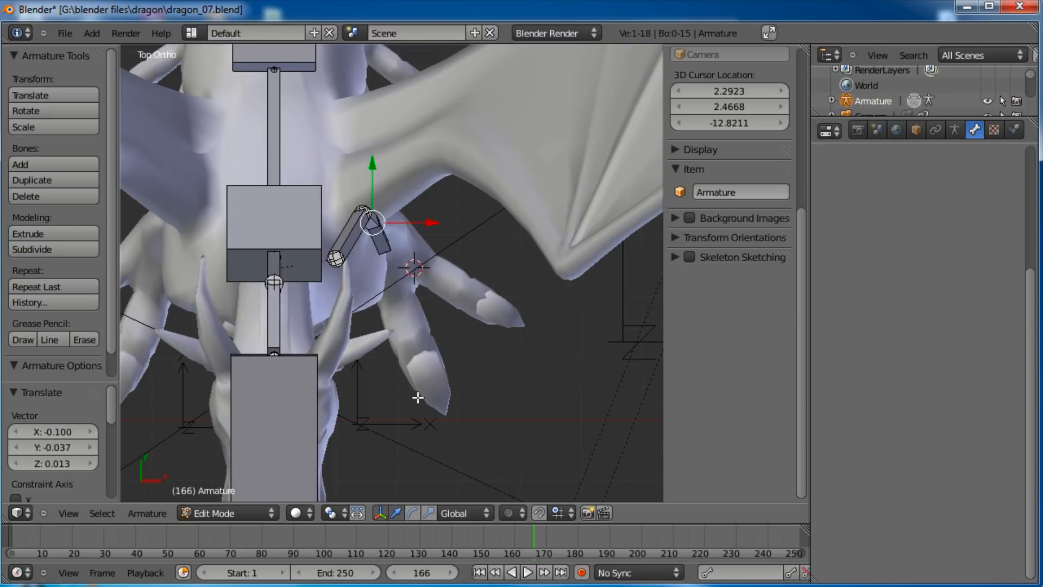
# Step: Add a bone at the 3D cursor and move its tip along the outer toe, about 1.460 X, -0.770 Y, then about -1.115 Z
pyautogui.hotkey('shift', 'a')
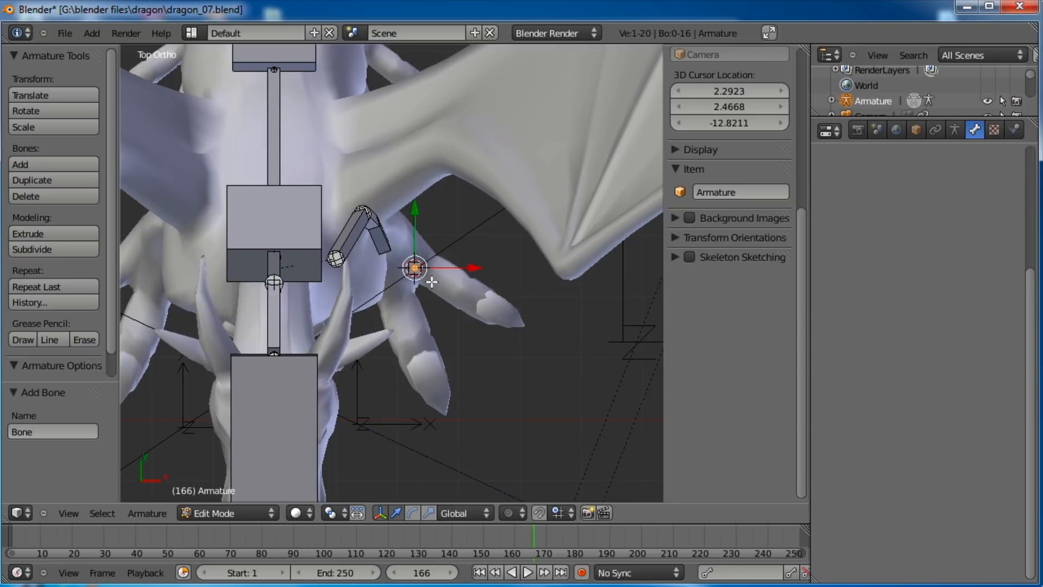
pyautogui.press('e')
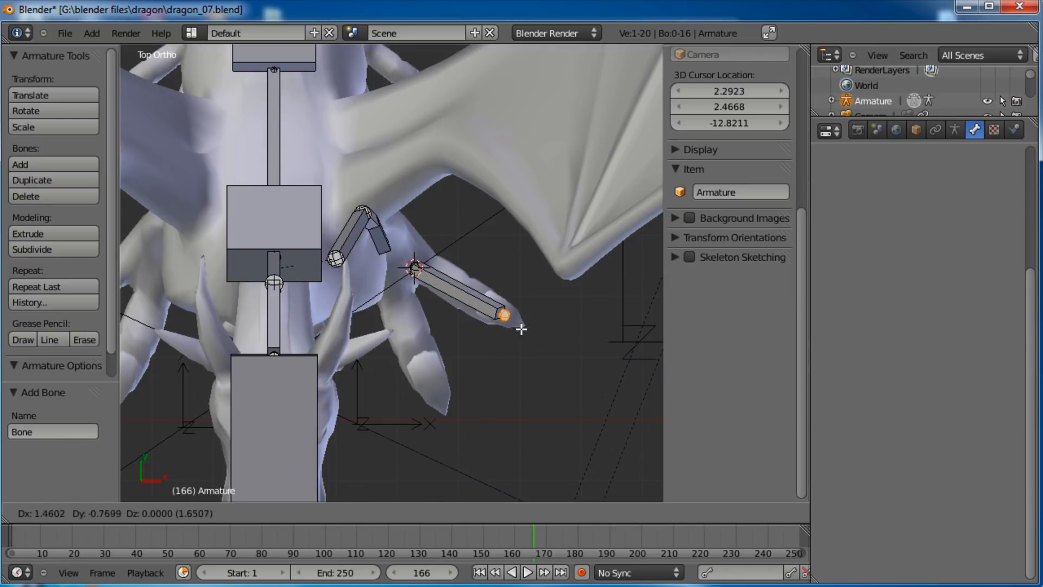
pyautogui.click(522, 329)
pyautogui.press('KP_3')
pyautogui.press('g')
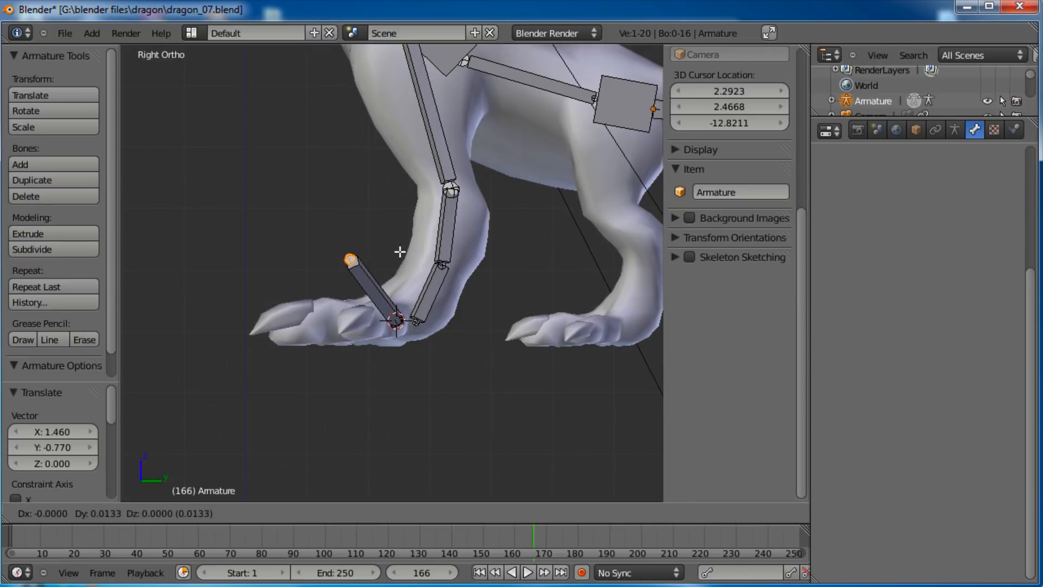
pyautogui.click(401, 306)
pyautogui.scroll(2, 428, 302)
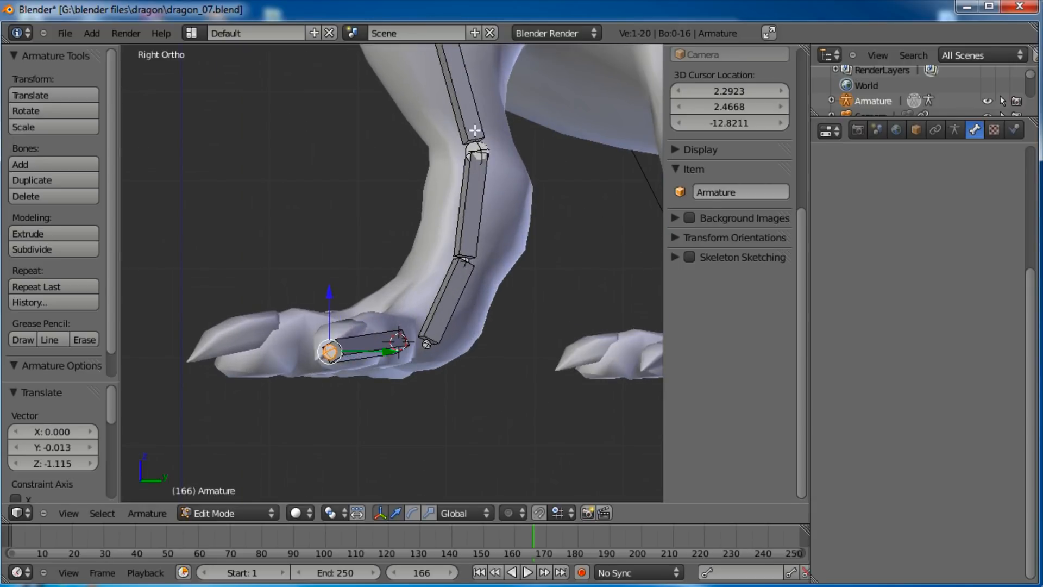
# Step: Enable the display of bone axes for the armature
pyautogui.click(956, 134)
pyautogui.scroll(1, 823, 305)
pyautogui.click(824, 305)
# Step: Roll the outer toe bone by about 2.199, then fine-tune its roll by about -0.031
pyautogui.moveTo(555, 253); pyautogui.dragTo(419, 231, button='middle')
pyautogui.scroll(3, 428, 242)
pyautogui.rightClick(321, 340)
pyautogui.moveTo(456, 299); pyautogui.dragTo(458, 313, button='middle')
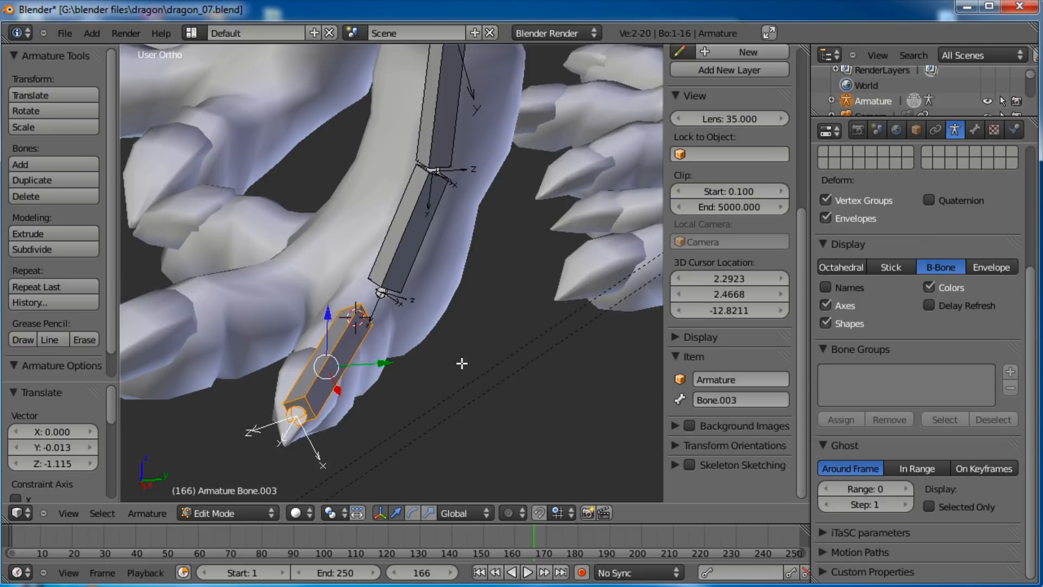
pyautogui.hotkey('ctrl', 'r')
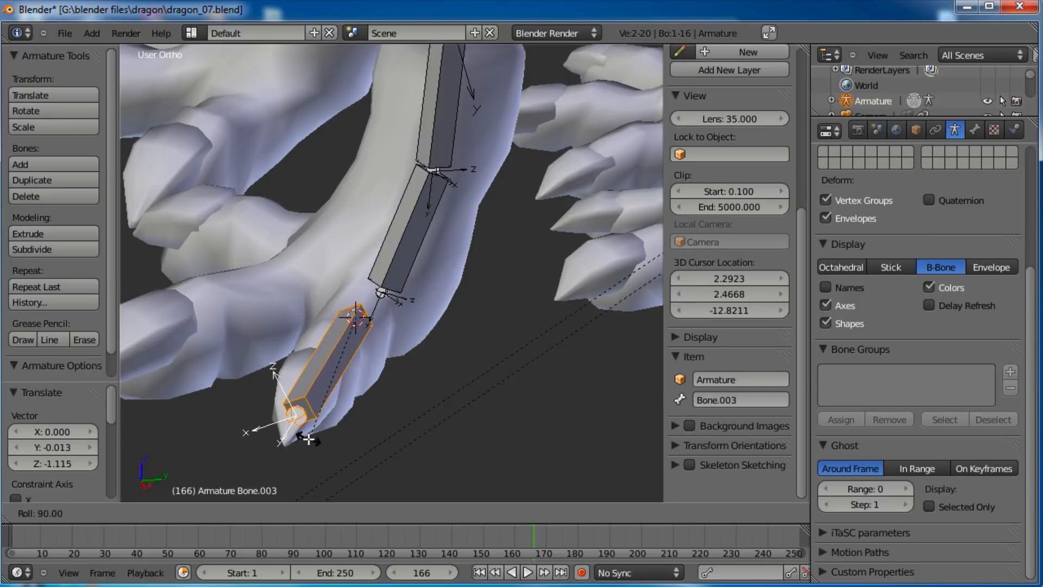
pyautogui.click(200, 411)
pyautogui.moveTo(200, 411); pyautogui.dragTo(390, 327, button='middle')
pyautogui.hotkey('ctrl', 'r')
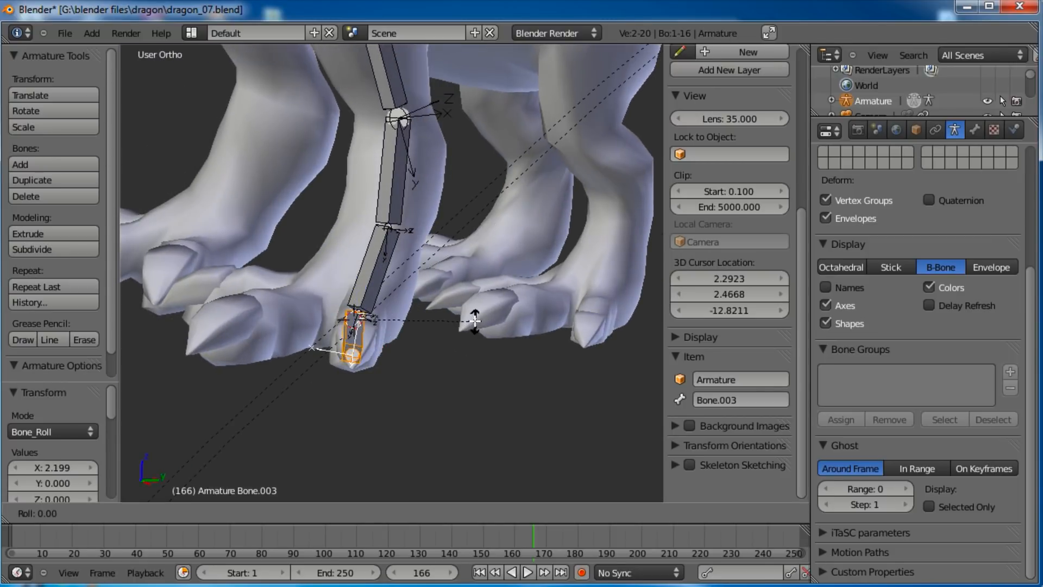
pyautogui.click(475, 320)
pyautogui.moveTo(475, 321); pyautogui.dragTo(477, 357, button='middle')
pyautogui.scroll(-4, 467, 292)
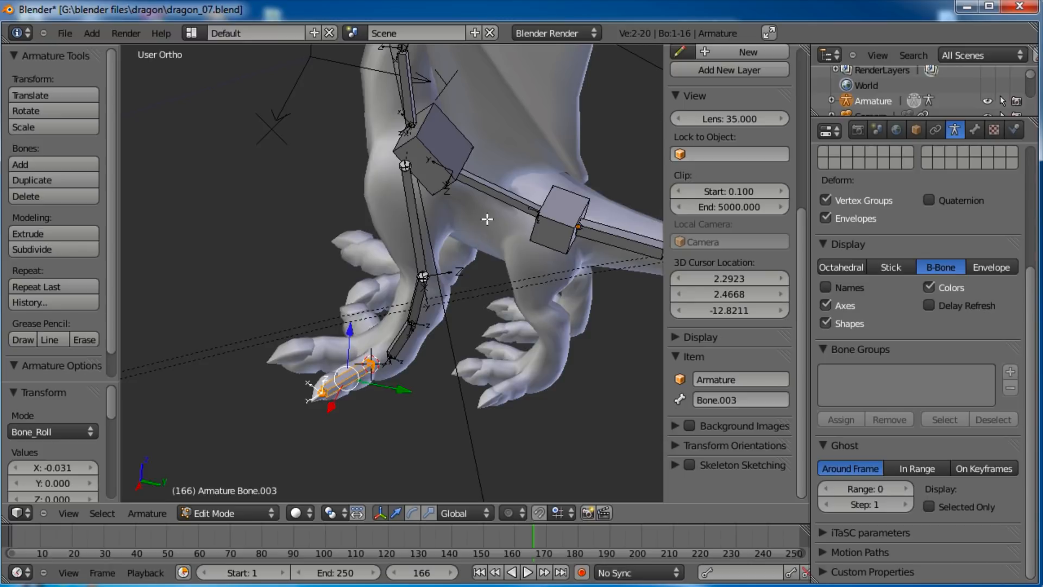
# Step: Select all bones of the armature and recalculate their roll with Z-Axis Up
pyautogui.moveTo(485, 294); pyautogui.dragTo(421, 212, button='middle')
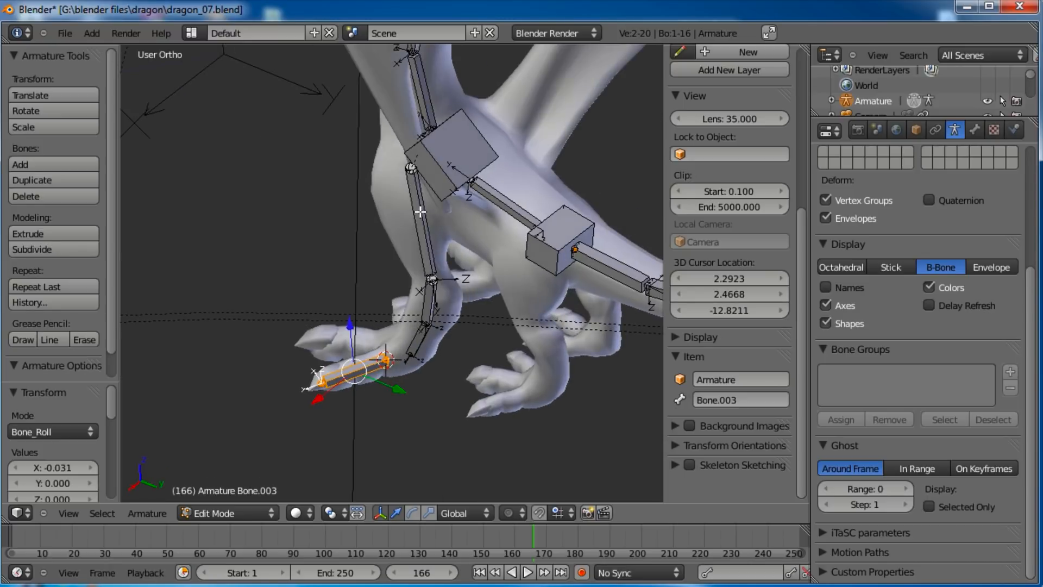
pyautogui.scroll(3, 422, 261)
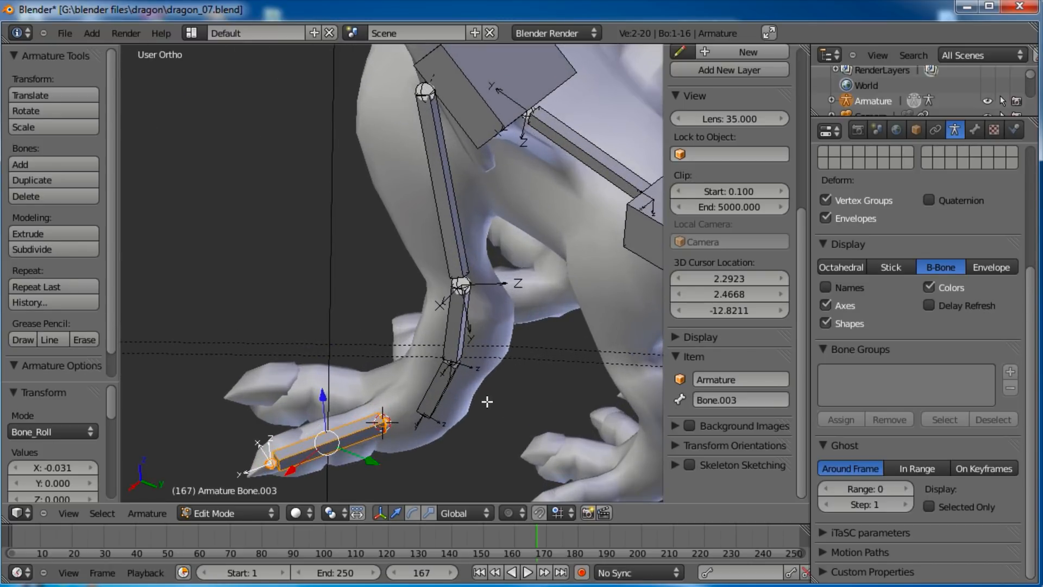
pyautogui.scroll(-3, 556, 389)
pyautogui.moveTo(555, 387); pyautogui.dragTo(380, 371, button='middle')
pyautogui.scroll(-4, 473, 358)
pyautogui.keyDown('shift'); pyautogui.moveTo(461, 214); pyautogui.dragTo(501, 351, button='middle'); pyautogui.keyUp('shift')
pyautogui.press('a')
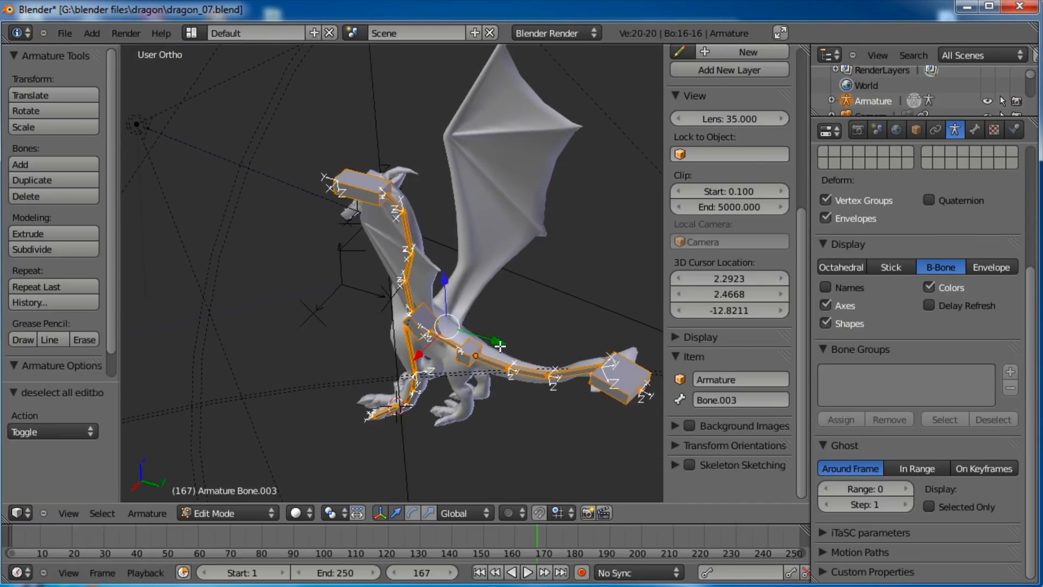
pyautogui.click(499, 347)
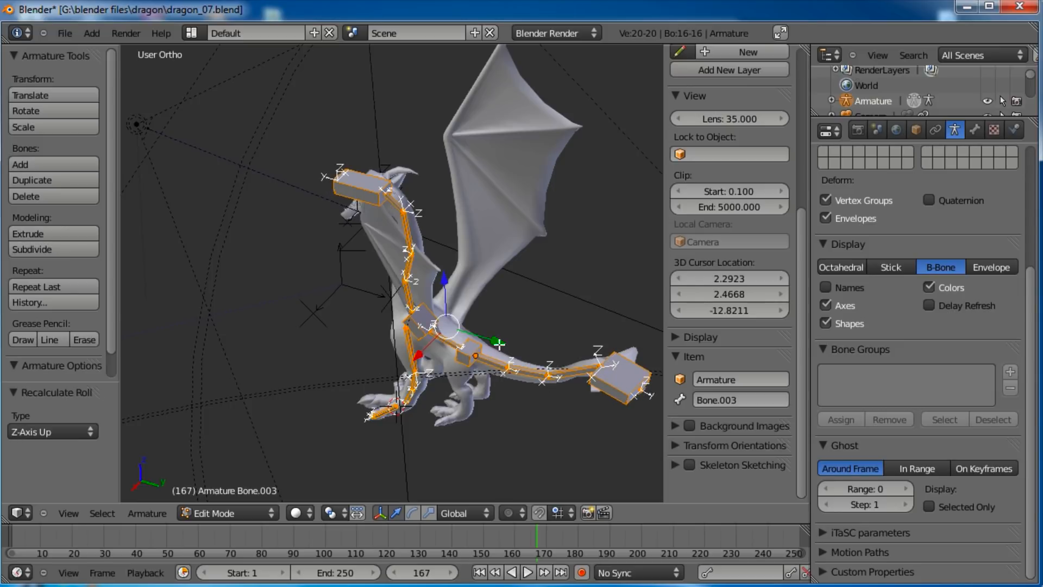
# Step: Examine the axis orientation of the front leg bones, selecting the two lower ones for a closer look
pyautogui.scroll(4, 478, 354)
pyautogui.moveTo(452, 363); pyautogui.dragTo(548, 282, button='middle')
pyautogui.keyDown('shift'); pyautogui.moveTo(375, 402); pyautogui.dragTo(441, 284, button='middle'); pyautogui.keyUp('shift')
pyautogui.scroll(4, 481, 299)
pyautogui.scroll(2, 435, 293)
pyautogui.keyDown('shift'); pyautogui.moveTo(379, 383); pyautogui.dragTo(396, 344, button='middle'); pyautogui.keyUp('shift')
pyautogui.keyDown('shift'); pyautogui.moveTo(418, 277); pyautogui.dragTo(415, 315, button='middle'); pyautogui.keyUp('shift')
pyautogui.rightClick(377, 367)
pyautogui.keyDown('shift'); pyautogui.rightClick(386, 297); pyautogui.keyUp('shift')
pyautogui.keyDown('shift'); pyautogui.moveTo(489, 290); pyautogui.dragTo(493, 333, button='middle'); pyautogui.keyUp('shift')
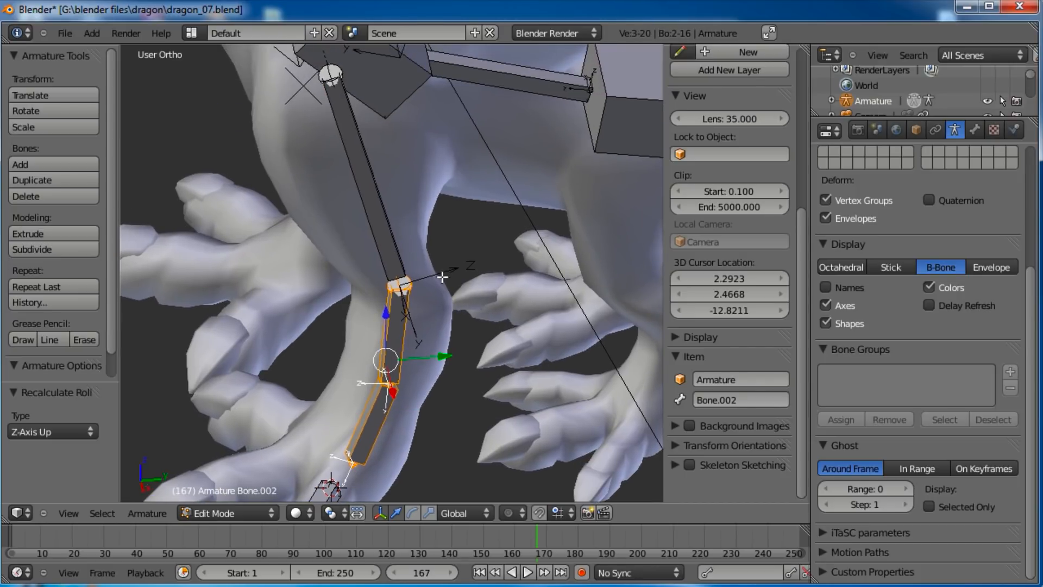
# Step: Roll the upper front leg bone by exactly 180 degrees
pyautogui.rightClick(359, 188)
pyautogui.hotkey('ctrl', 'r')
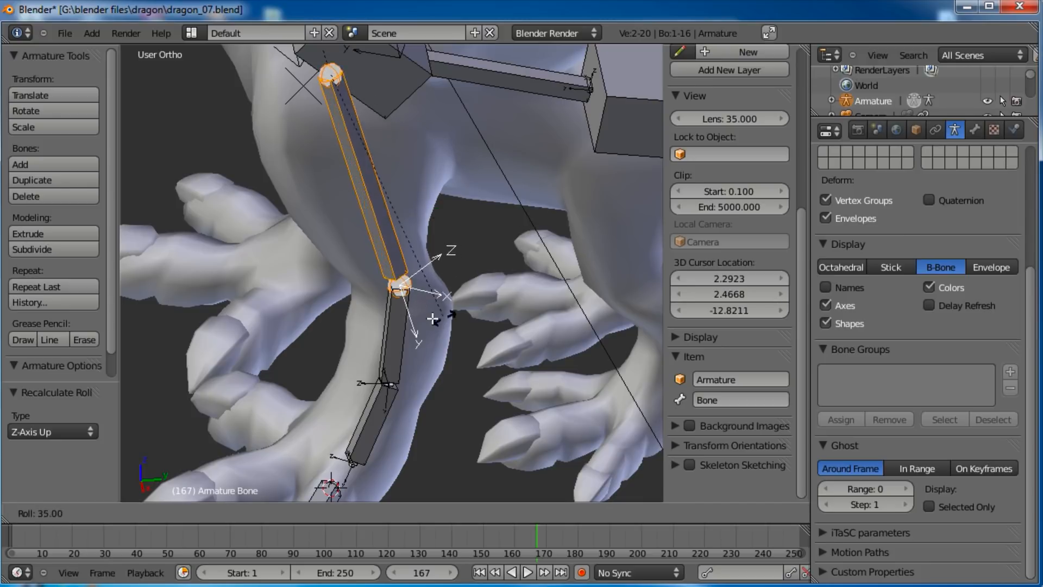
pyautogui.rightClick(424, 295)
pyautogui.hotkey('ctrl', 'r')
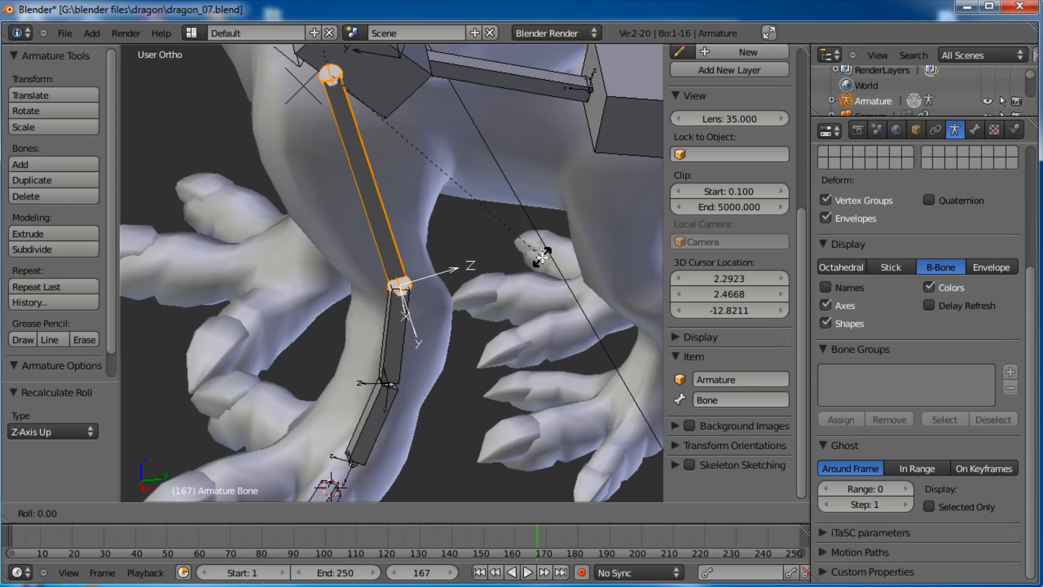
pyautogui.write('180')
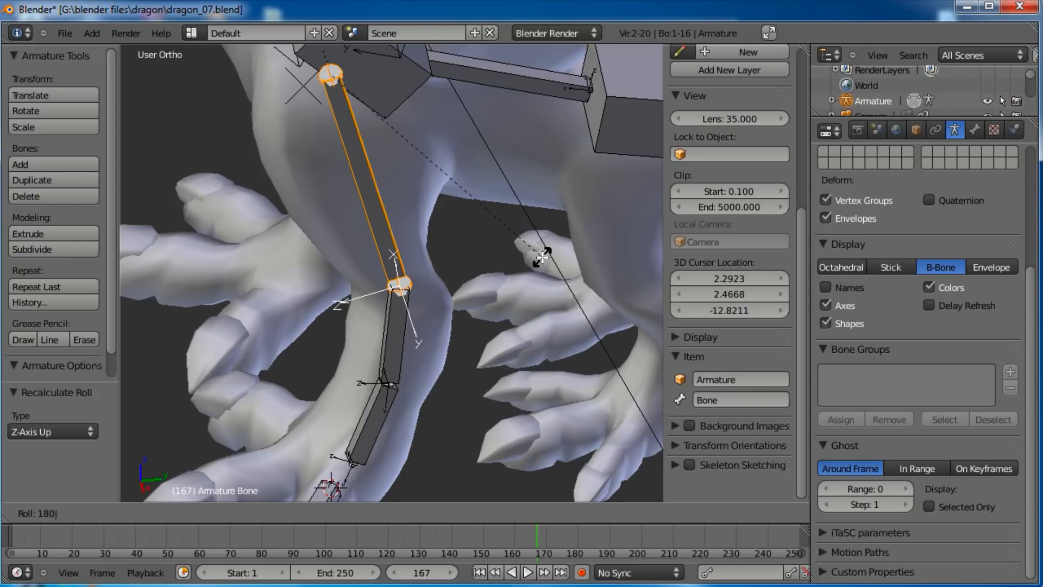
pyautogui.press('Return')
pyautogui.moveTo(545, 256); pyautogui.dragTo(398, 352, button='middle')
# Step: In Pose Mode, test-rotate the middle and then the upper front leg bone about X, cancelling each rotation
pyautogui.hotkey('ctrl', 'Tab')
pyautogui.moveTo(462, 328); pyautogui.dragTo(395, 305, button='middle')
pyautogui.rightClick(395, 305)
pyautogui.press('r')
pyautogui.press('x')
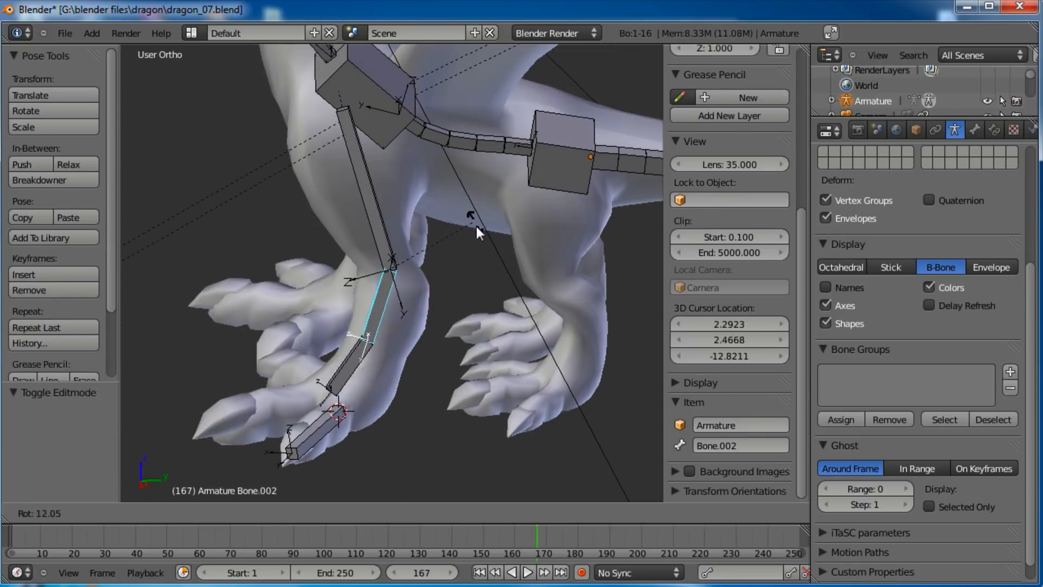
pyautogui.rightClick(367, 345)
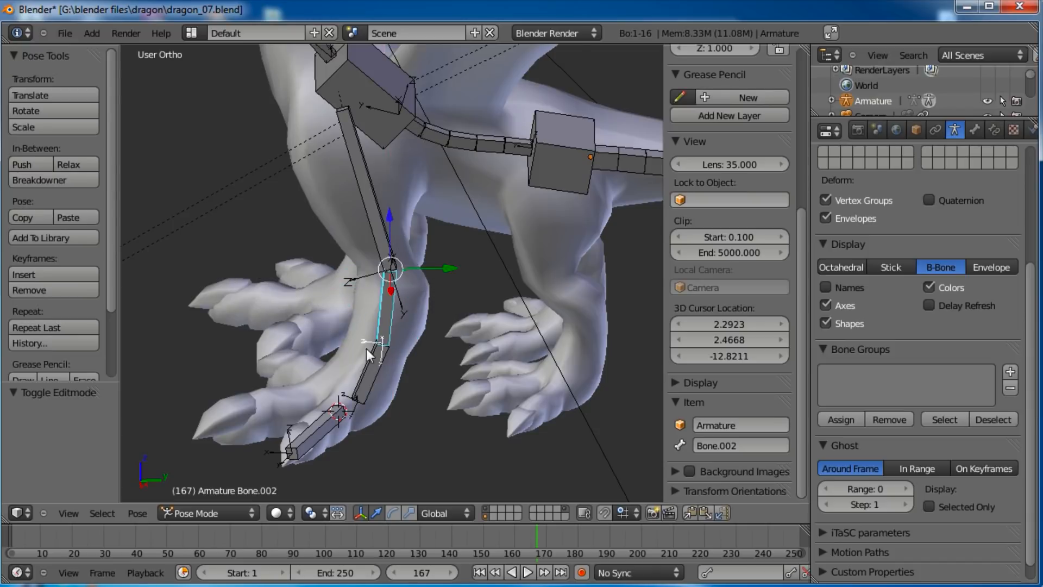
pyautogui.moveTo(366, 348); pyautogui.dragTo(411, 338, button='middle')
pyautogui.rightClick(377, 210)
pyautogui.press('r')
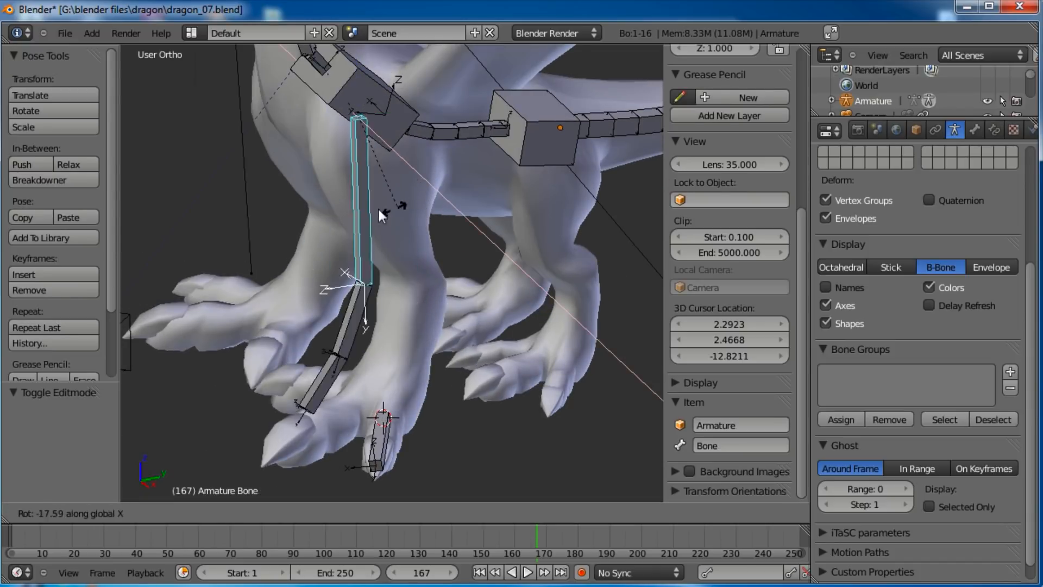
pyautogui.press('Escape')
# Step: Back in Edit Mode, move the outer toe bone's base by about 0.047 X, 0.090 Y and -0.005 Z to centre it in the toe
pyautogui.moveTo(437, 285); pyautogui.dragTo(390, 388, button='middle')
pyautogui.keyDown('shift'); pyautogui.moveTo(474, 384); pyautogui.dragTo(445, 295, button='middle'); pyautogui.keyUp('shift')
pyautogui.scroll(2, 465, 259)
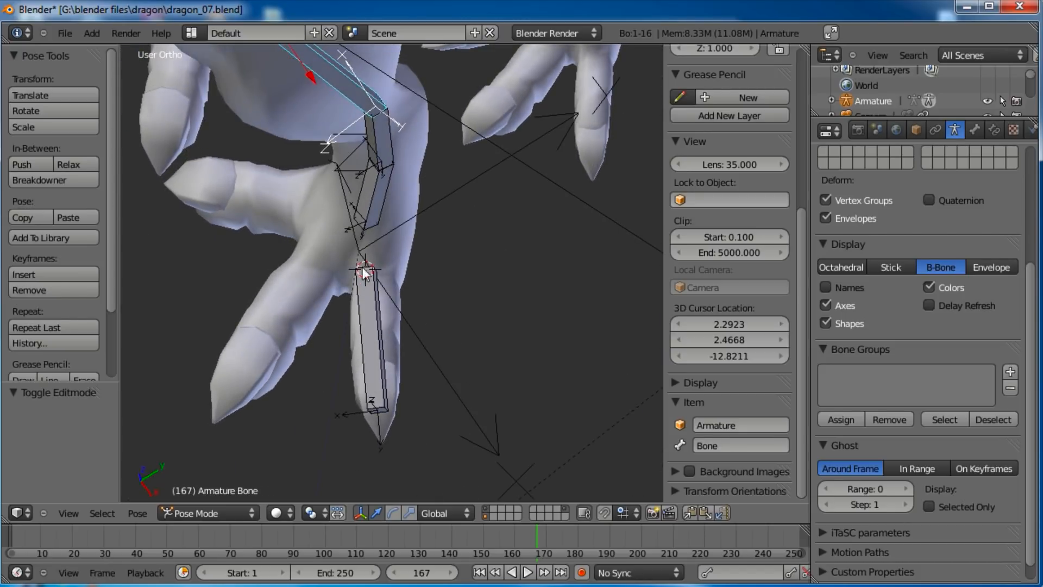
pyautogui.press('g')
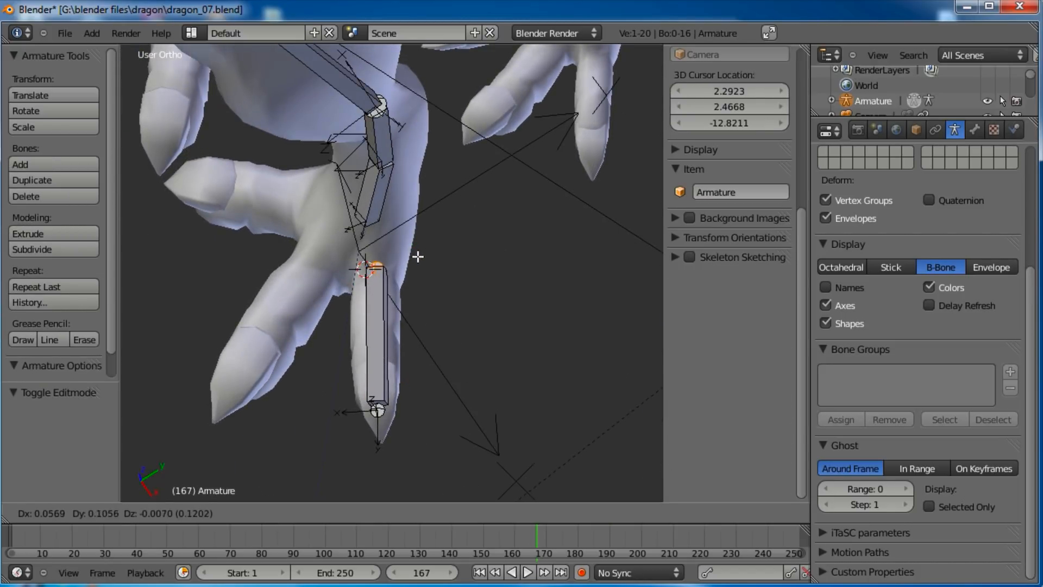
pyautogui.click(416, 256)
pyautogui.moveTo(416, 257); pyautogui.dragTo(433, 310, button='middle')
# Step: Roll the outer toe bone by about 0.154 to align it with the toe
pyautogui.rightClick(391, 276)
pyautogui.hotkey('ctrl', 'r')
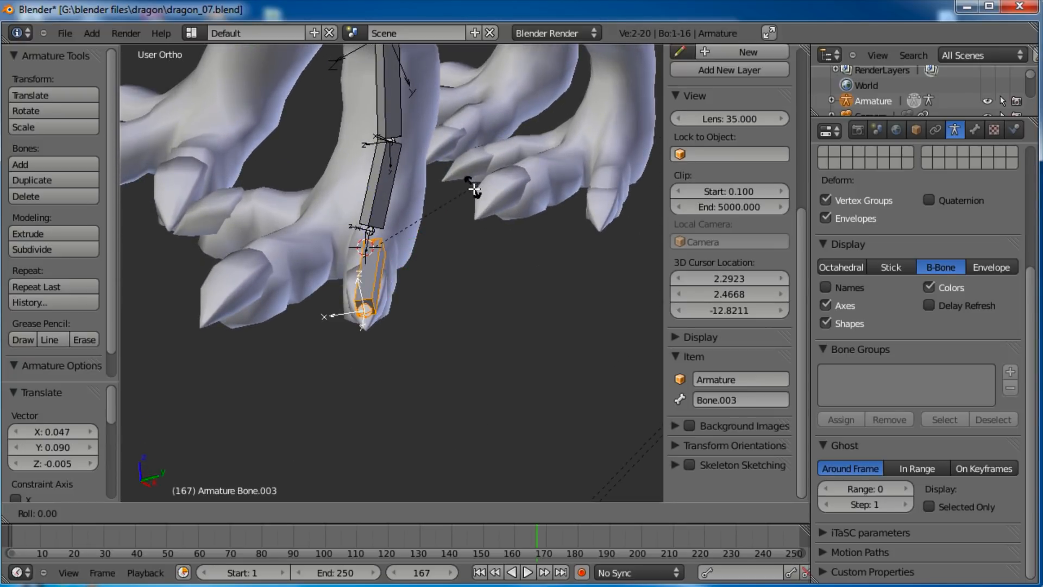
pyautogui.click(481, 202)
pyautogui.moveTo(481, 202); pyautogui.dragTo(409, 349, button='middle')
# Step: Subdivide the outer toe bone into two bones
pyautogui.press('w')
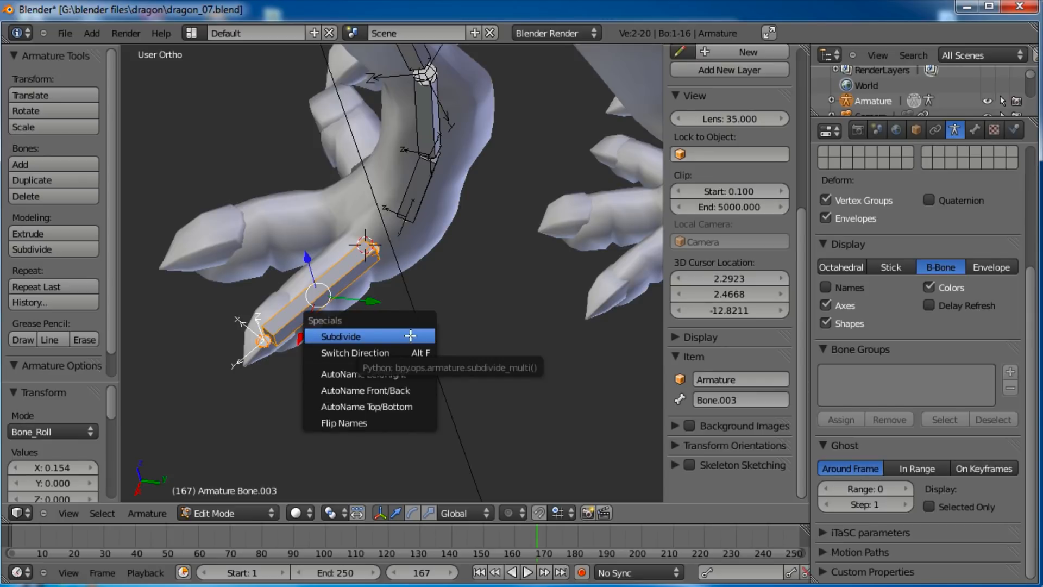
pyautogui.click(410, 336)
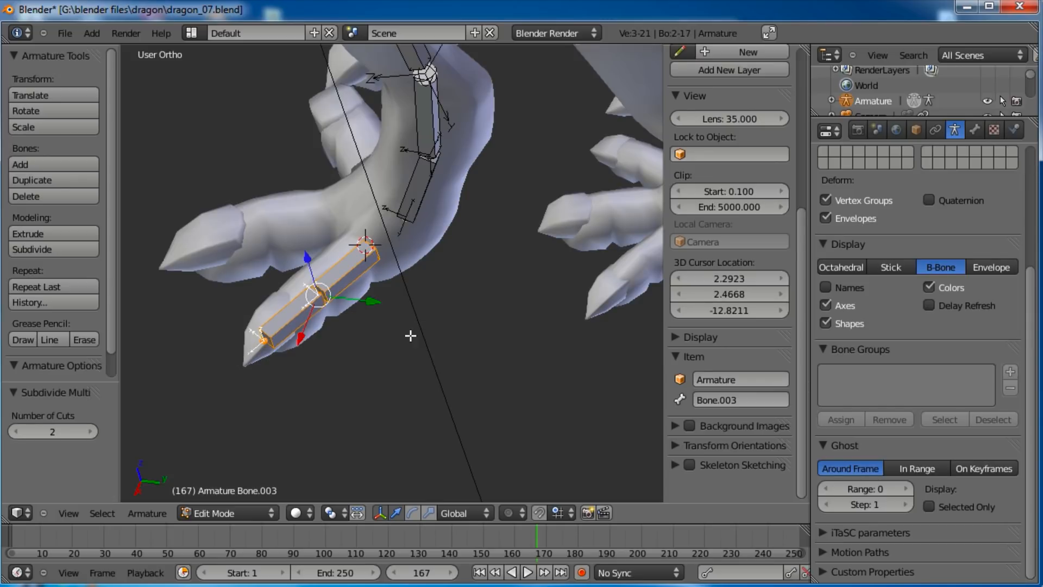
pyautogui.click(461, 373)
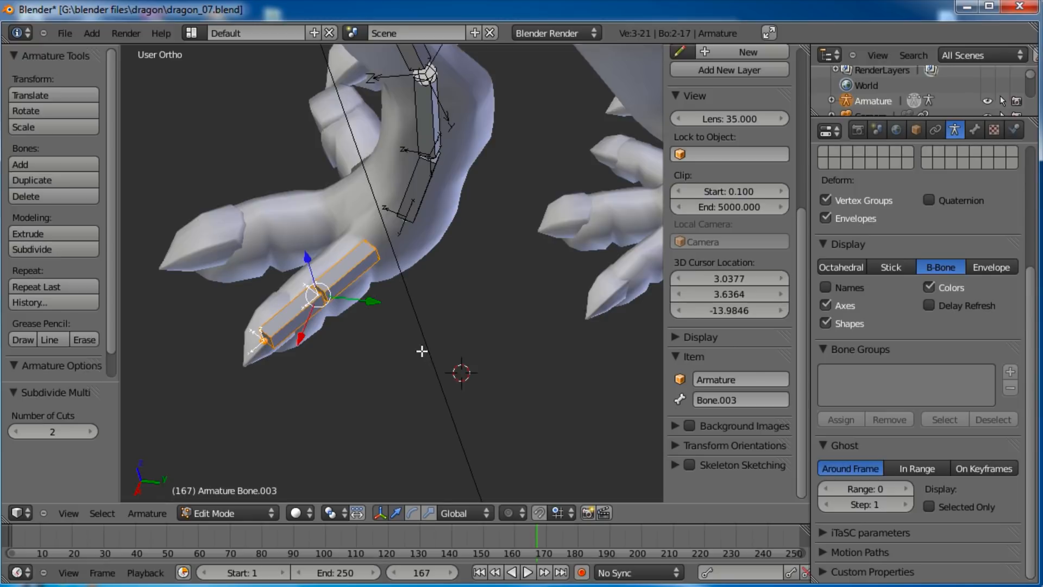
# Step: Shift the outer toe chain's base by about 0.172 X, -0.104 Y, and its middle joint by about 0.124 X, -0.082 Y, toward the claw
pyautogui.moveTo(375, 390); pyautogui.dragTo(346, 296, button='middle')
pyautogui.rightClick(375, 241)
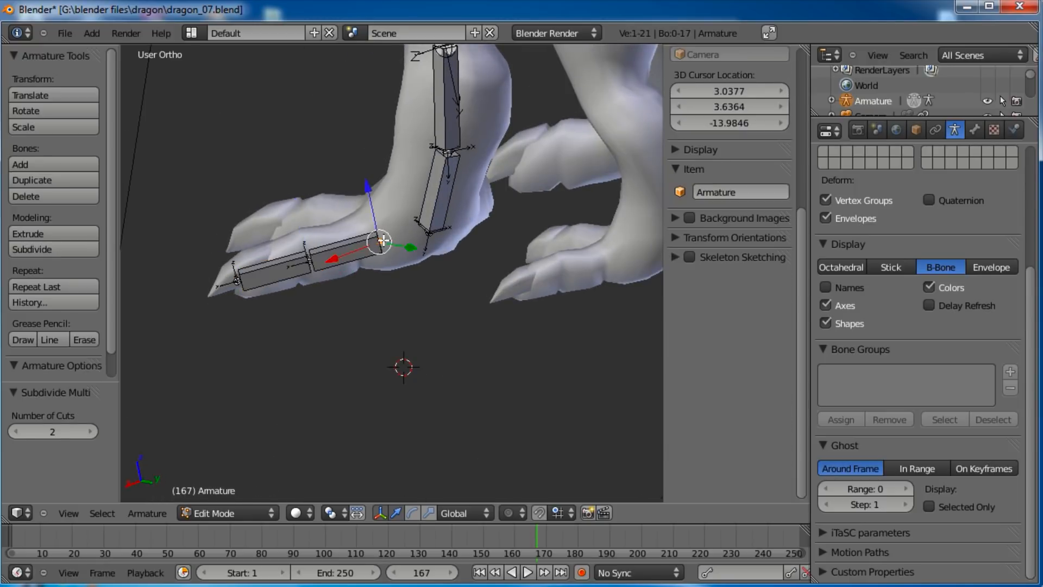
pyautogui.press('g')
pyautogui.click(364, 246)
pyautogui.rightClick(299, 263)
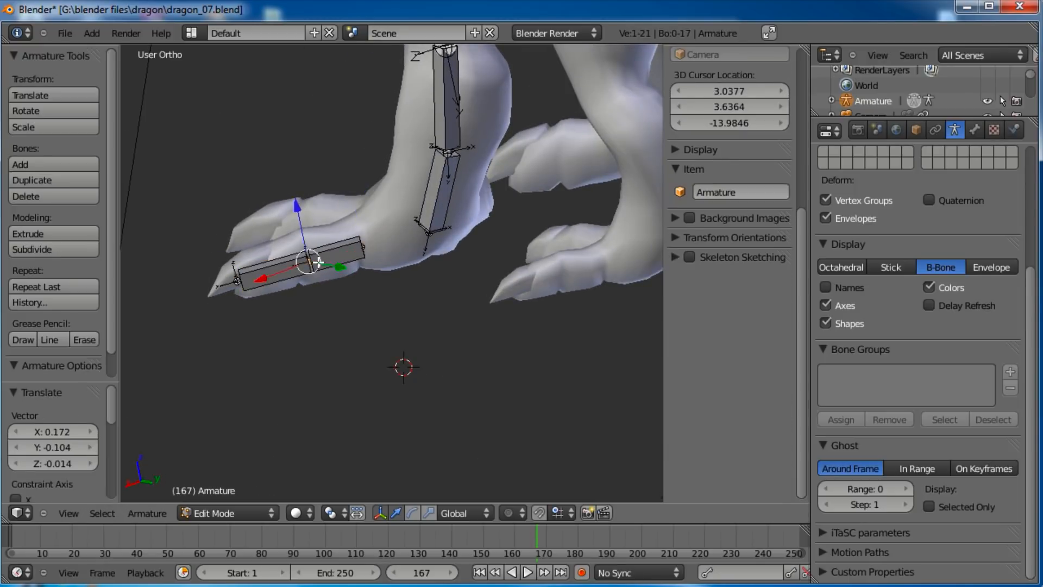
pyautogui.press('g')
pyautogui.click(306, 265)
pyautogui.moveTo(305, 264); pyautogui.dragTo(418, 323, button='middle')
pyautogui.moveTo(433, 219); pyautogui.dragTo(425, 260, button='middle')
pyautogui.scroll(-6, 400, 337)
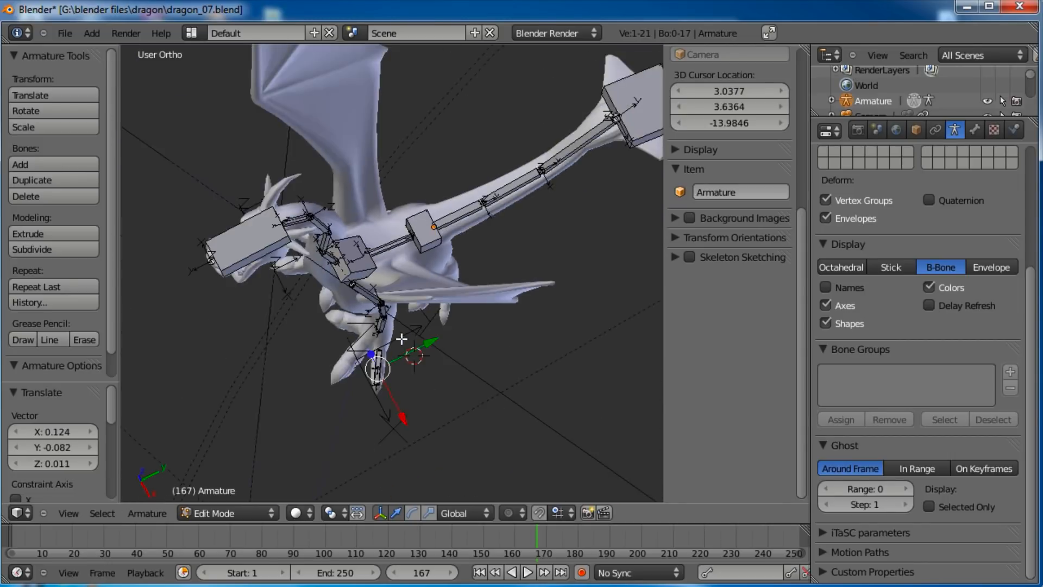
pyautogui.scroll(5, 398, 380)
pyautogui.moveTo(399, 380); pyautogui.dragTo(394, 262, button='middle')
pyautogui.keyDown('shift'); pyautogui.moveTo(408, 243); pyautogui.dragTo(418, 348, button='middle'); pyautogui.keyUp('shift')
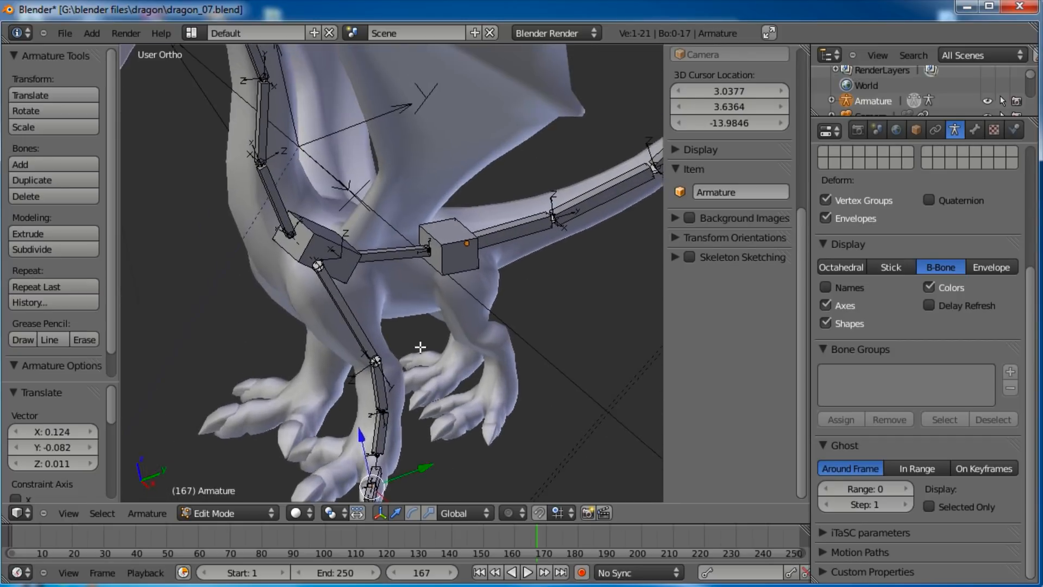
# Step: Rename the upper bone of the front leg as shoulderFront.L
pyautogui.scroll(2, 421, 347)
pyautogui.rightClick(330, 335)
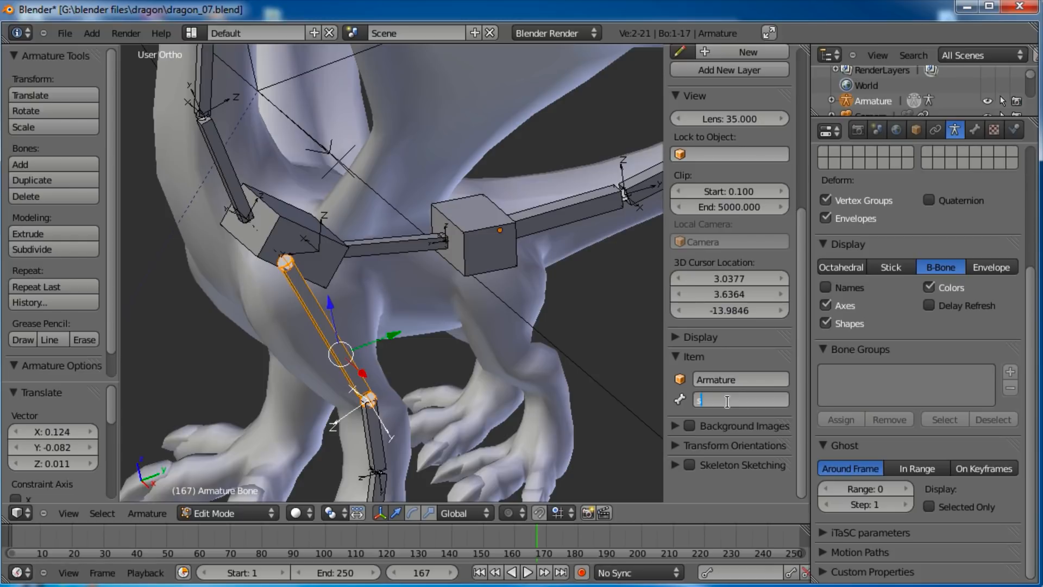
pyautogui.write('ont.L')
pyautogui.press('Return')
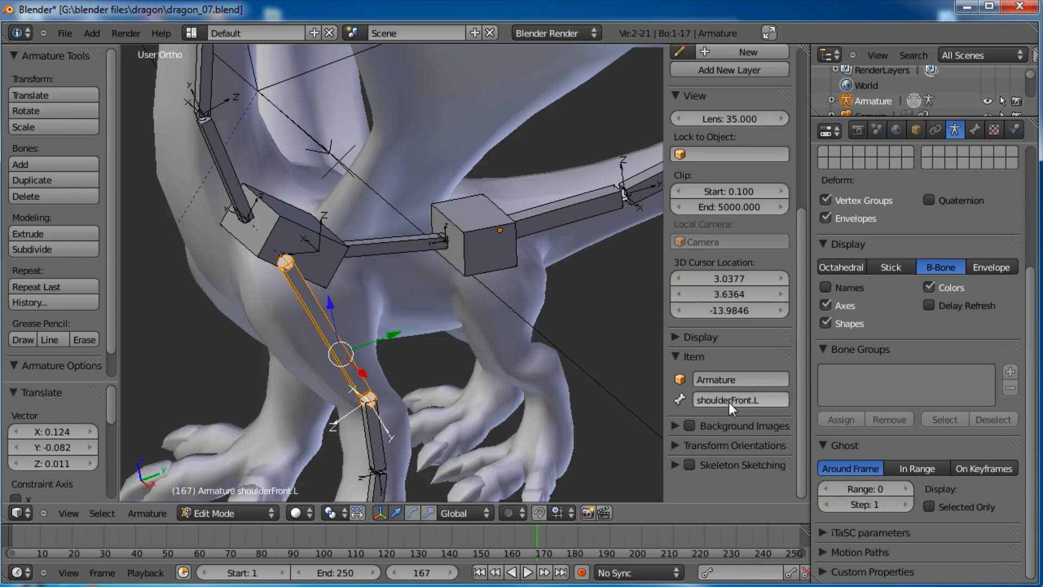
# Step: Try to rename the front leg bone below the elbow as forearm.L, entering it as the object name
pyautogui.rightClick(383, 440)
pyautogui.doubleClick(752, 379)
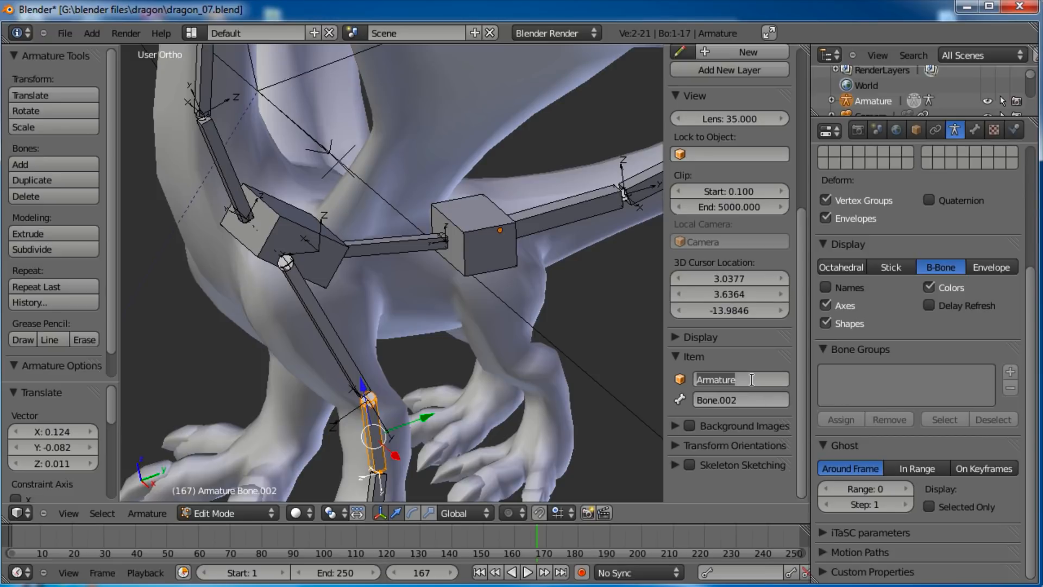
pyautogui.write('forearm.L')
pyautogui.press('Return')
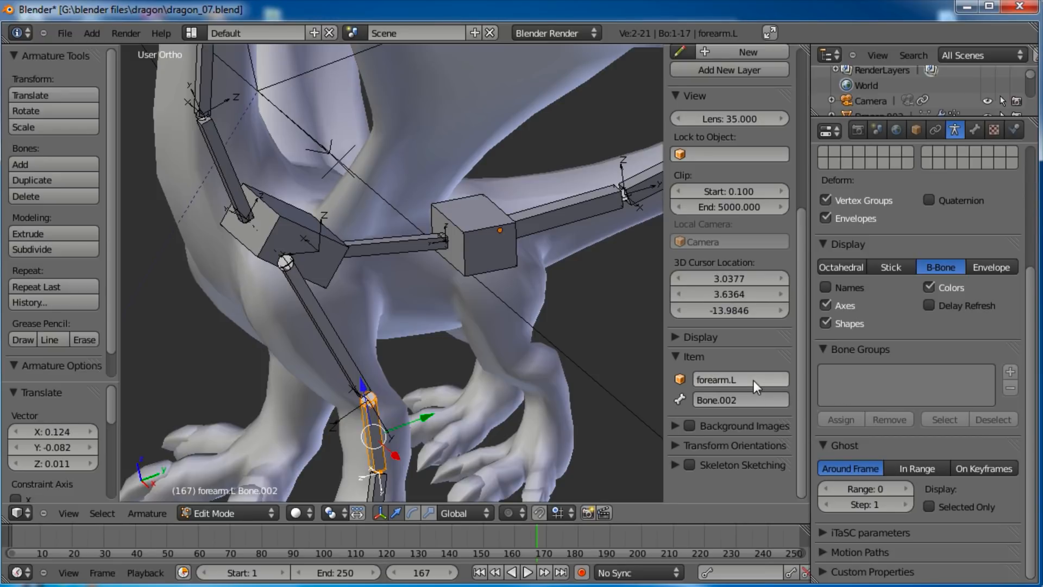
# Step: Rename the front leg bone below the elbow as forearm.L, using its own bone name
pyautogui.doubleClick(736, 379)
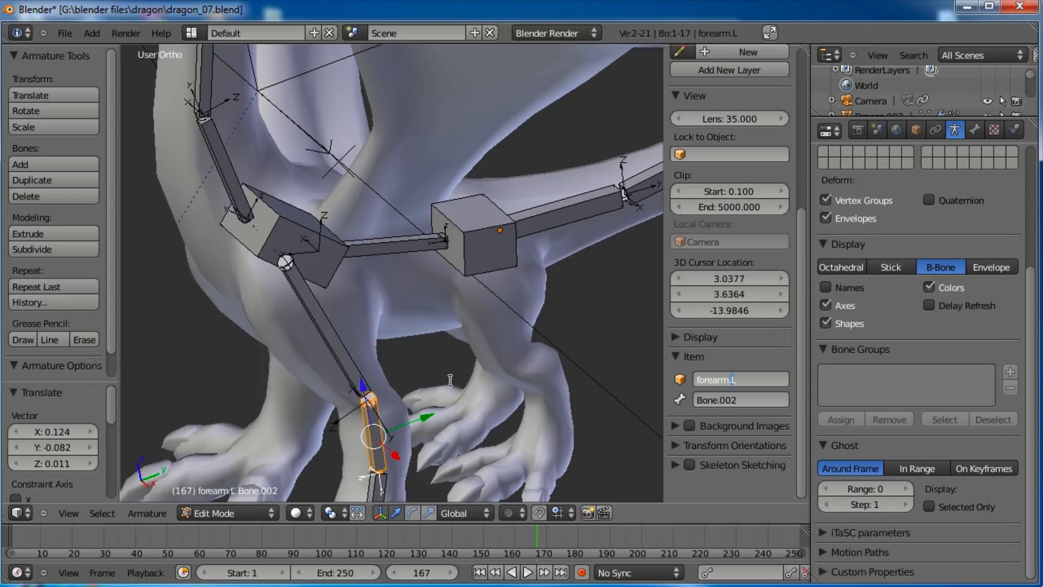
pyautogui.rightClick(332, 326)
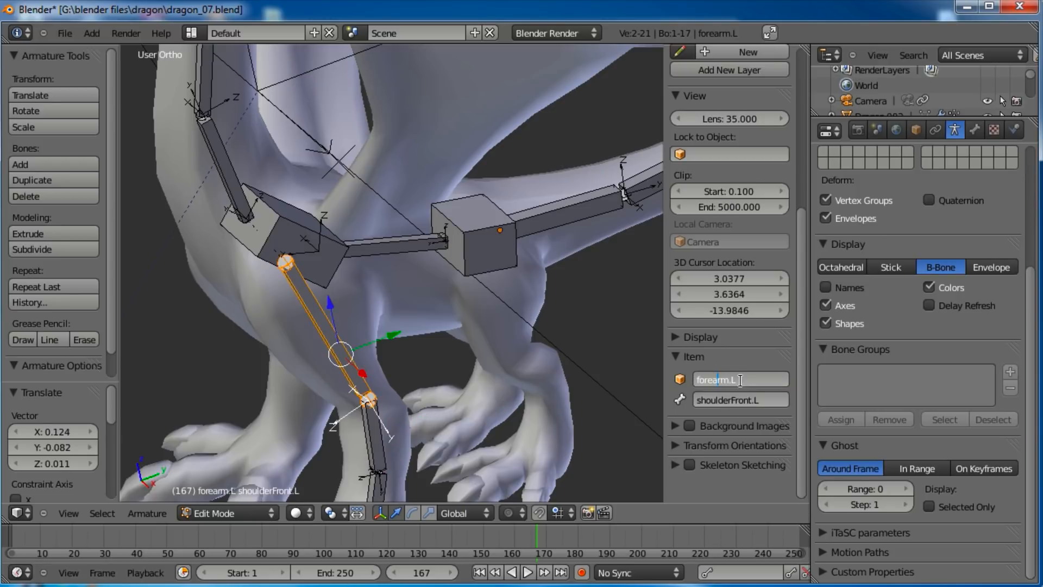
pyautogui.doubleClick(731, 399)
pyautogui.click(732, 399)
pyautogui.rightClick(370, 437)
pyautogui.click(738, 400)
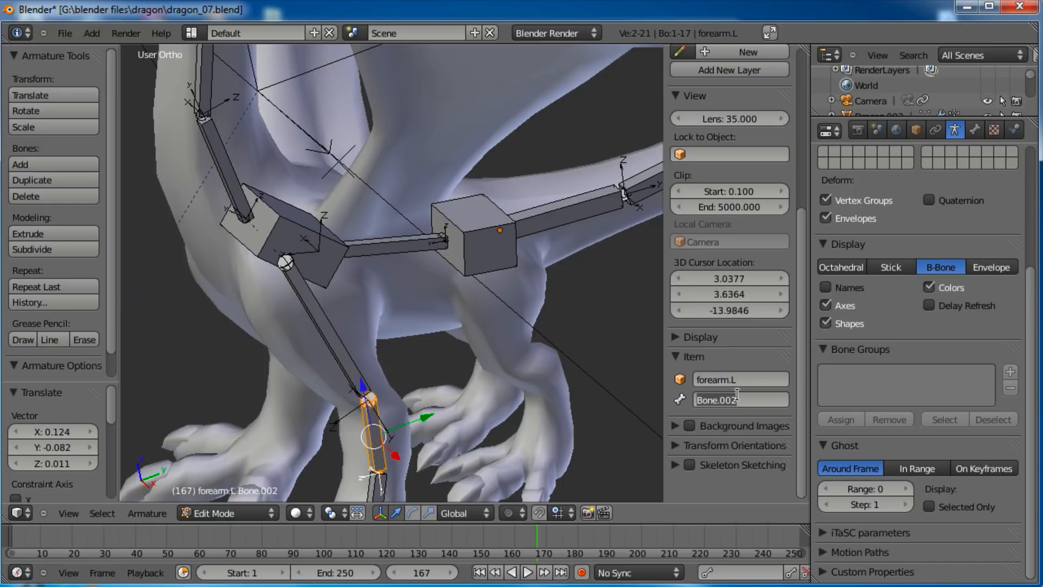
pyautogui.write('forearm.L')
pyautogui.press('Return')
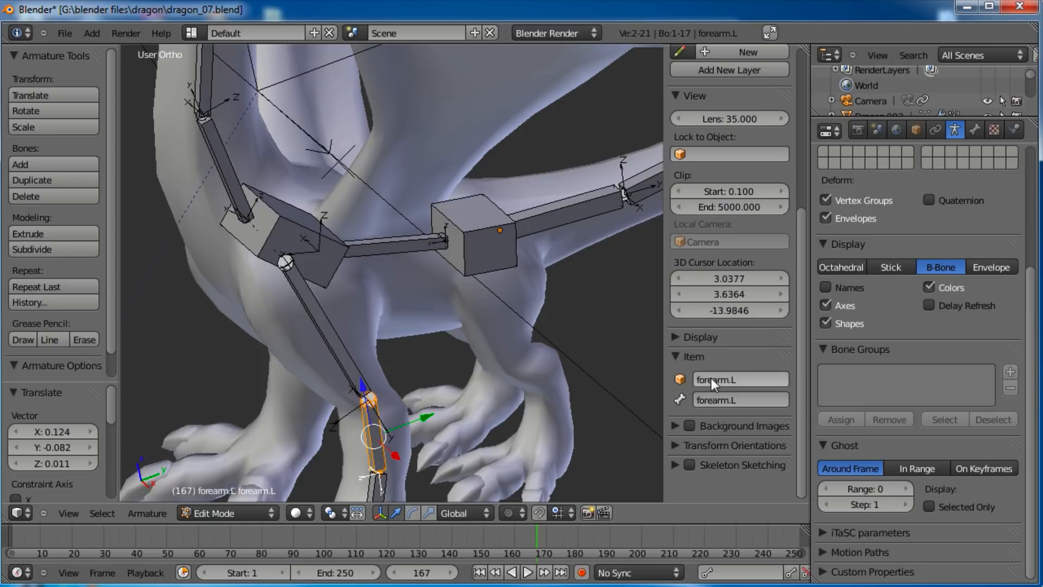
# Step: Rename the armature object as dragon
pyautogui.scroll(-4, 332, 263)
pyautogui.scroll(3, 332, 262)
pyautogui.click(740, 382)
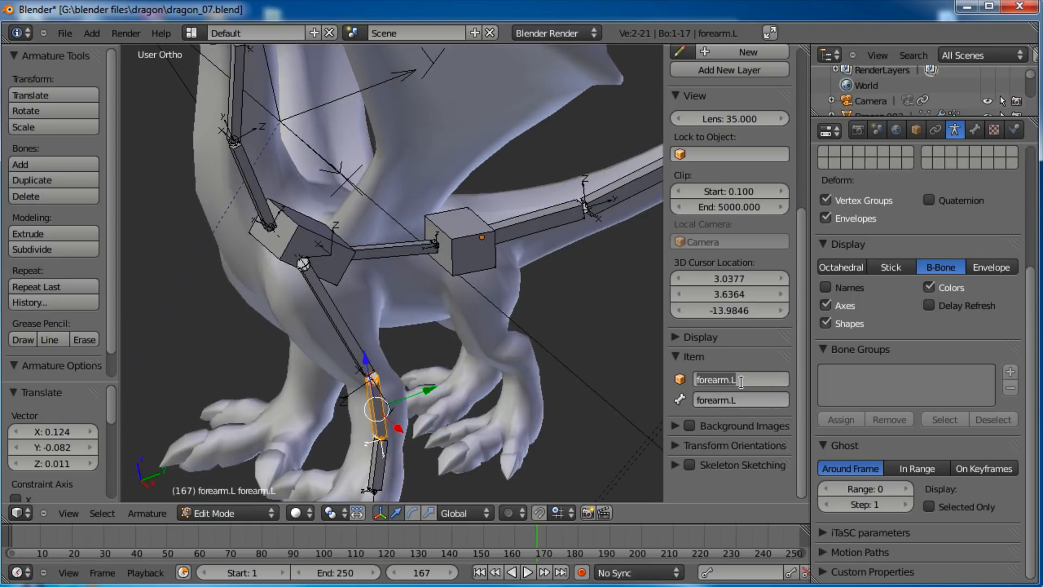
pyautogui.write('dragon')
pyautogui.press('Return')
# Step: Examine the bones along the dragon's body and down the front leg from several angles
pyautogui.moveTo(424, 286); pyautogui.dragTo(448, 283, button='middle')
pyautogui.moveTo(443, 347); pyautogui.dragTo(415, 308, button='middle')
pyautogui.scroll(2, 415, 308)
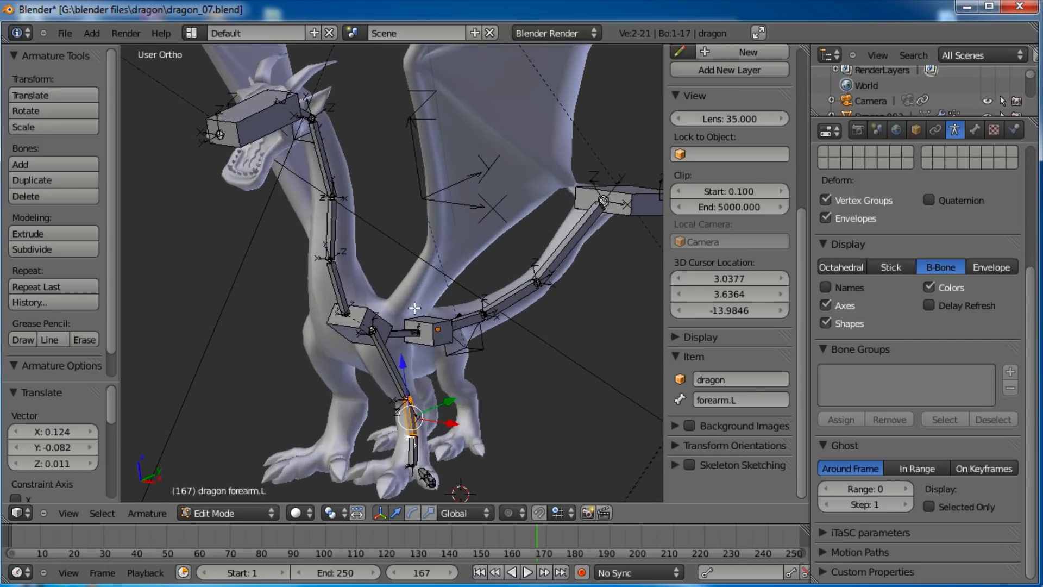
pyautogui.moveTo(419, 308); pyautogui.dragTo(417, 344, button='middle')
pyautogui.scroll(5, 417, 343)
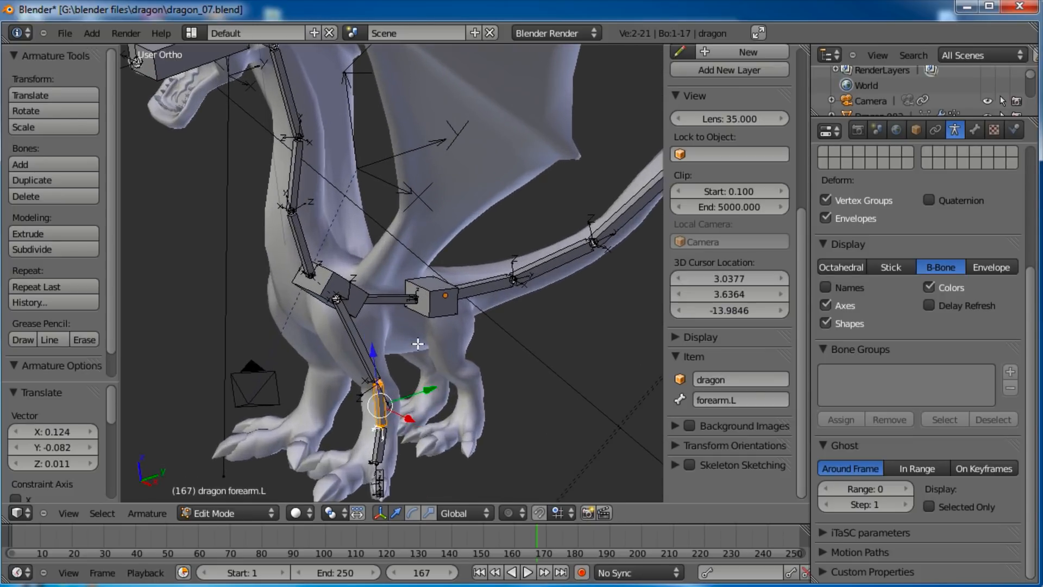
pyautogui.scroll(1, 438, 286)
pyautogui.keyDown('shift'); pyautogui.moveTo(444, 345); pyautogui.dragTo(474, 345, button='middle'); pyautogui.keyUp('shift')
pyautogui.scroll(-5, 467, 334)
pyautogui.scroll(5, 451, 347)
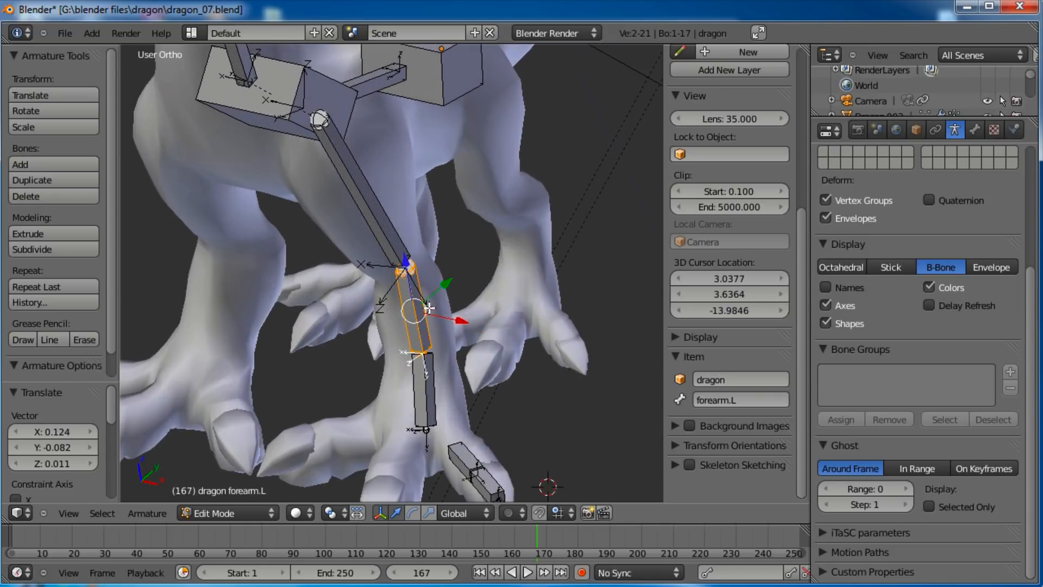
pyautogui.scroll(2, 471, 311)
pyautogui.moveTo(484, 349)
pyautogui.keyDown('shift'); pyautogui.mouseDown(button='middle')
pyautogui.moveTo(465, 313)
pyautogui.moveTo(464, 337)
pyautogui.moveTo(477, 340)
pyautogui.mouseUp(button='middle'); pyautogui.keyUp('shift')
# Step: Rename the armature object as quaid
pyautogui.click(763, 379)
pyautogui.press('BackSpace')
pyautogui.press('BackSpace')
pyautogui.press('BackSpace')
pyautogui.press('BackSpace')
pyautogui.press('BackSpace')
pyautogui.press('BackSpace')
pyautogui.write('quaid')
pyautogui.press('Return')
# Step: Rename the lowest front leg bone, just above the toes, as hand.L
pyautogui.keyDown('shift'); pyautogui.moveTo(501, 346); pyautogui.dragTo(454, 340, button='middle'); pyautogui.keyUp('shift')
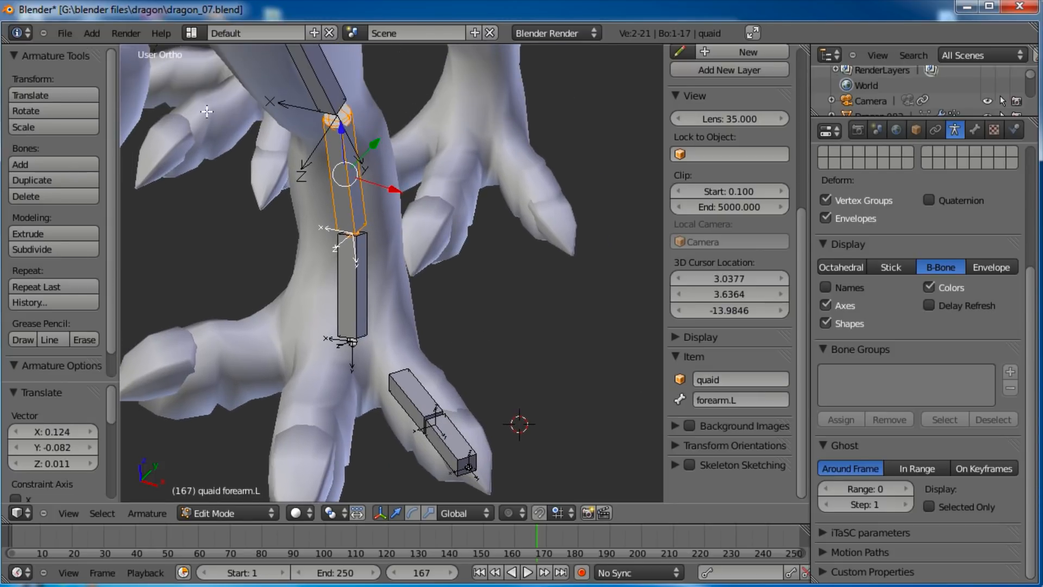
pyautogui.rightClick(315, 90)
pyautogui.rightClick(349, 182)
pyautogui.rightClick(374, 305)
pyautogui.click(770, 392)
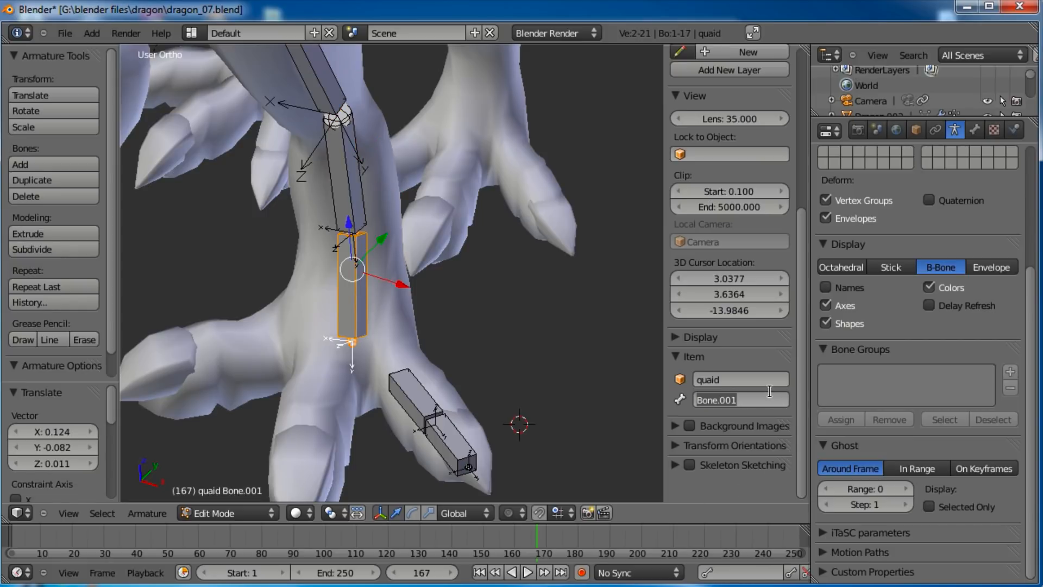
pyautogui.write('hand.L')
pyautogui.press('Return')
# Step: Rename the outer toe's base bone as pinky01.L and its tip bone as pinky02.L
pyautogui.rightClick(392, 377)
pyautogui.click(740, 399)
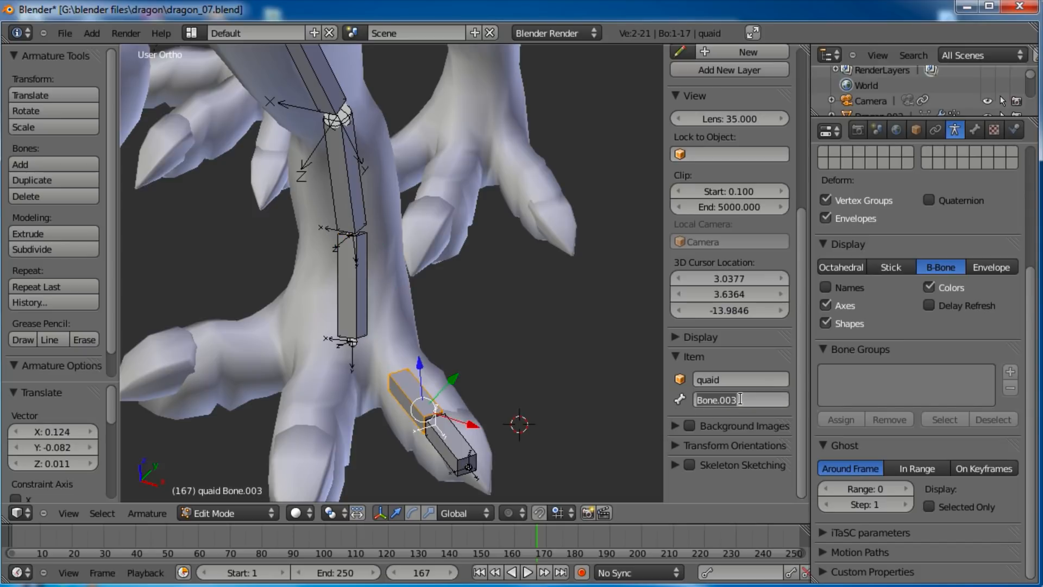
pyautogui.write('pinky01.L')
pyautogui.press('Return')
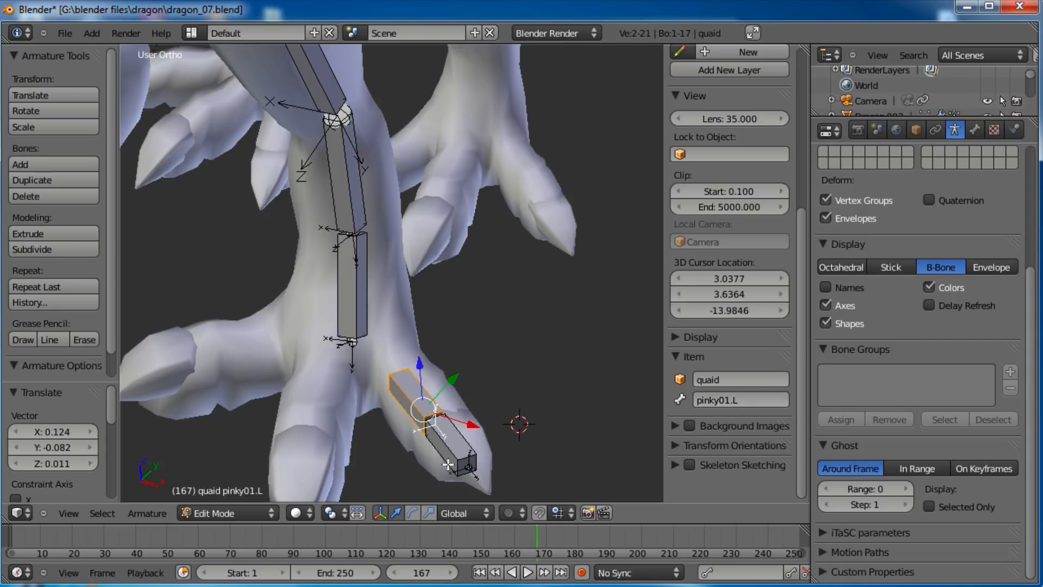
pyautogui.rightClick(447, 464)
pyautogui.doubleClick(738, 400)
pyautogui.write('pi')
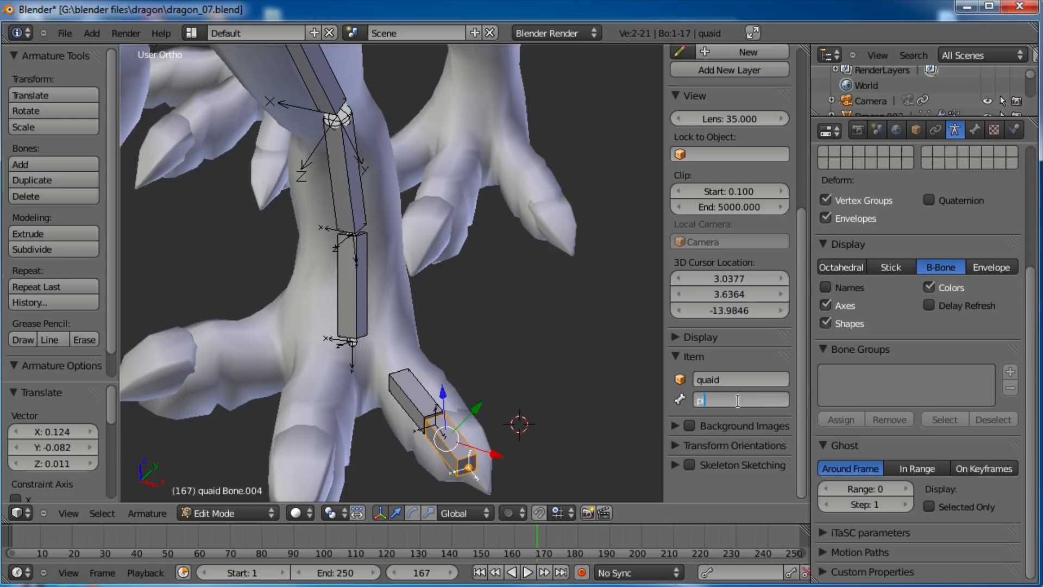
pyautogui.write('nky02.L')
pyautogui.press('Return')
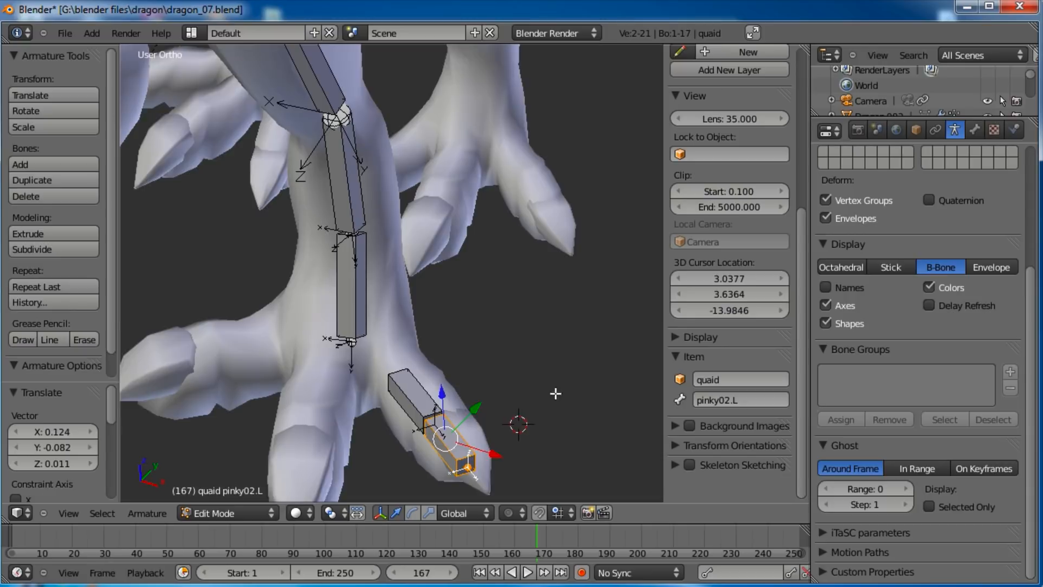
# Step: In top view, duplicate both pinky bones toward the middle toe and rotate the copies by about 30.2°
pyautogui.keyDown('shift'); pyautogui.moveTo(485, 402); pyautogui.dragTo(481, 330, button='middle'); pyautogui.keyUp('shift')
pyautogui.rightClick(412, 313)
pyautogui.press('KP_7')
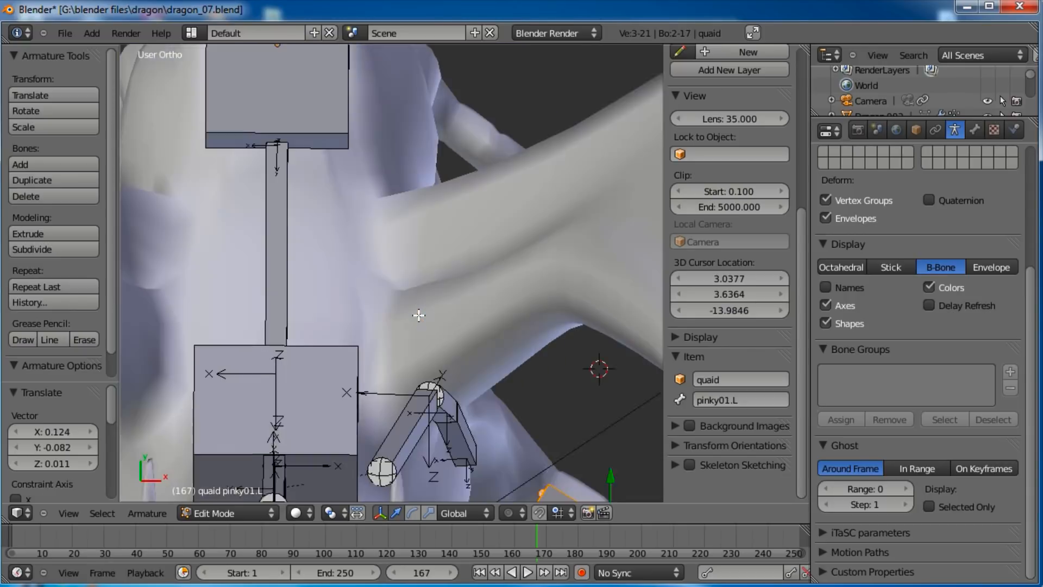
pyautogui.scroll(-4, 387, 297)
pyautogui.scroll(5, 387, 297)
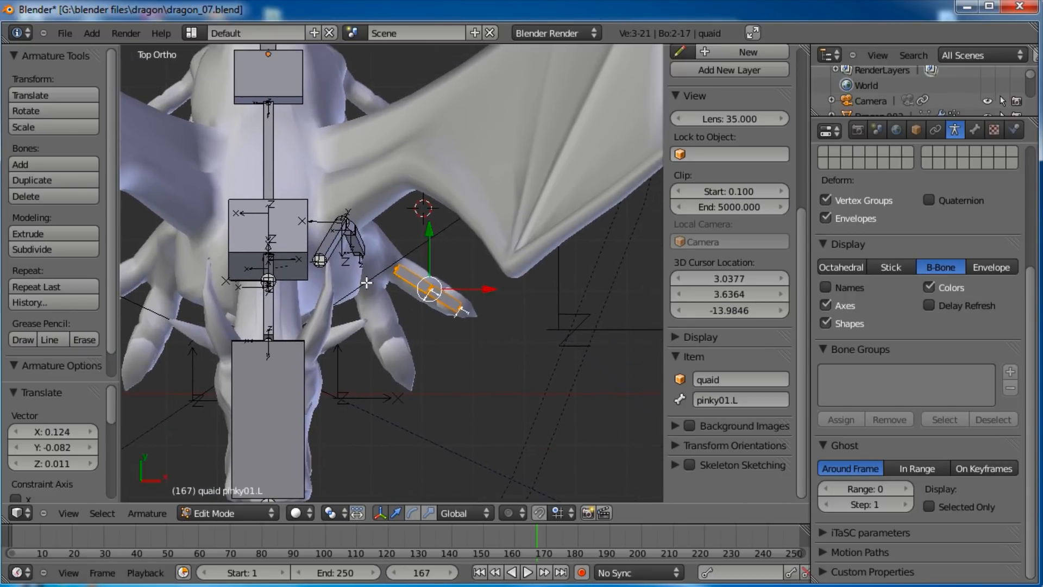
pyautogui.keyDown('shift'); pyautogui.moveTo(493, 367); pyautogui.dragTo(495, 338, button='middle'); pyautogui.keyUp('shift')
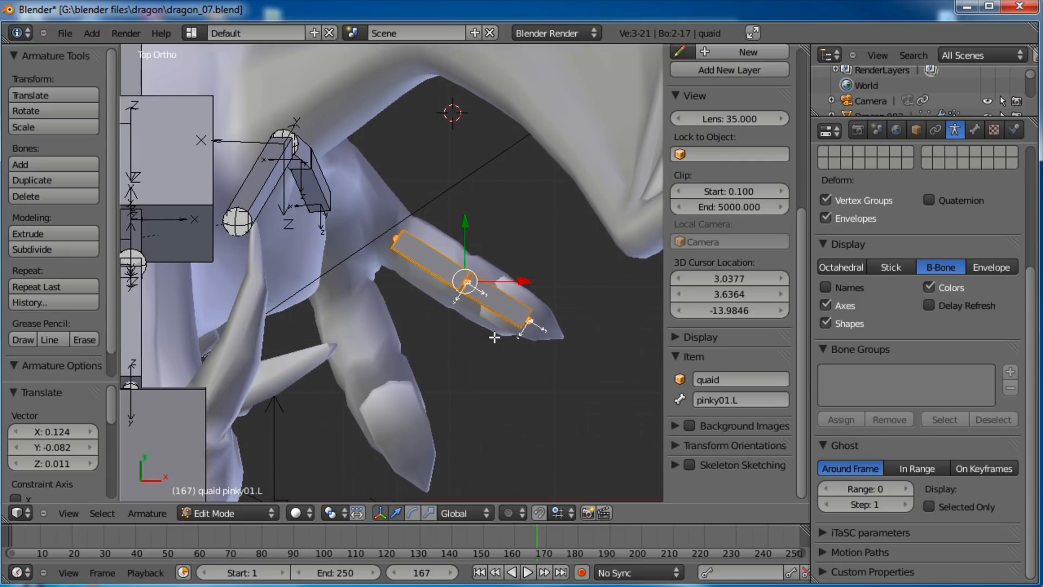
pyautogui.hotkey('shift', 'd')
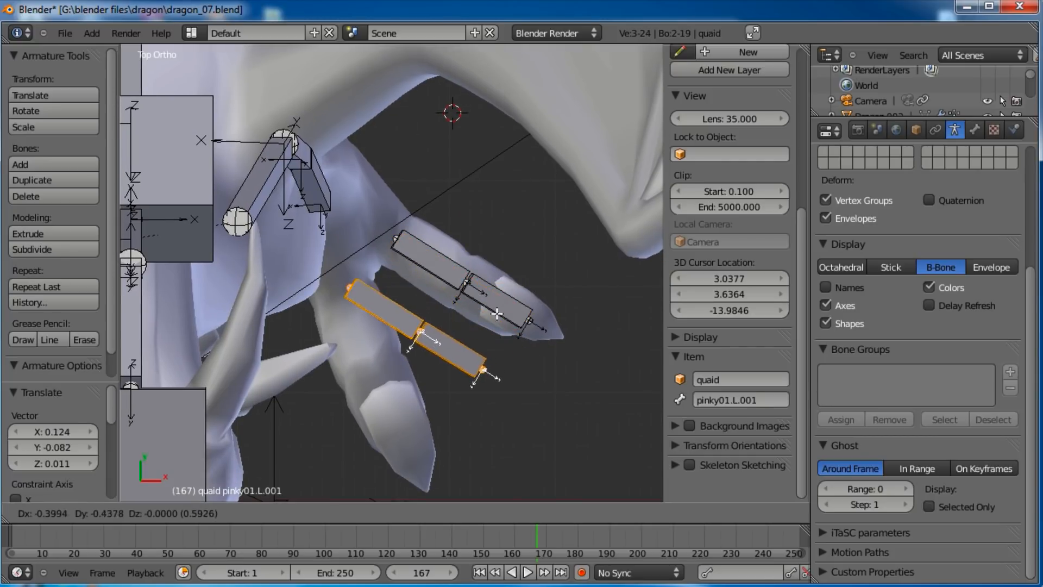
pyautogui.click(496, 318)
pyautogui.press('r')
pyautogui.click(531, 337)
# Step: Move, rotate and scale up the copied bone pair so it runs along the middle toe to its claw
pyautogui.press('g')
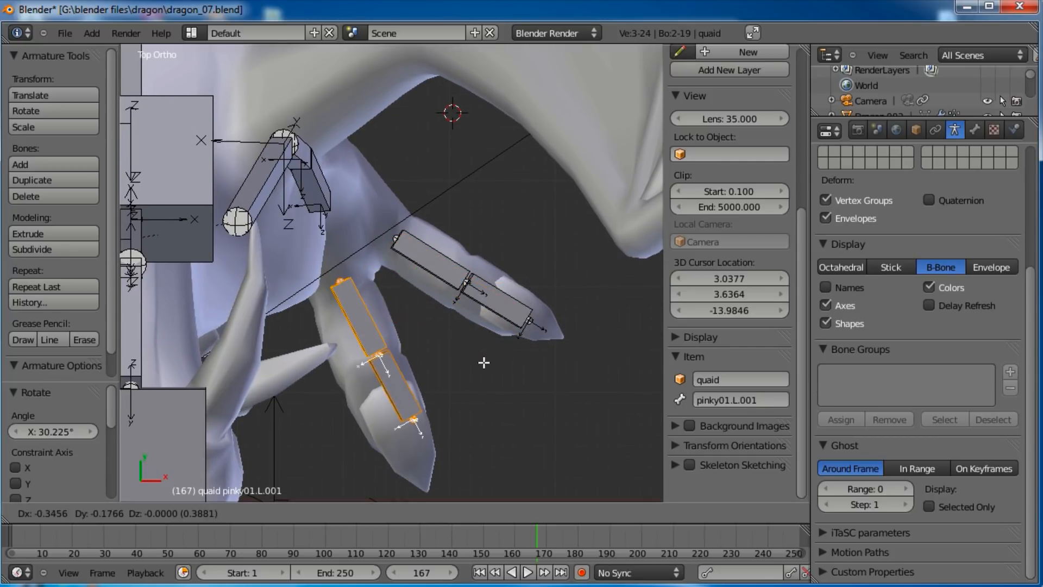
pyautogui.click(484, 361)
pyautogui.press('r')
pyautogui.click(508, 359)
pyautogui.press('s')
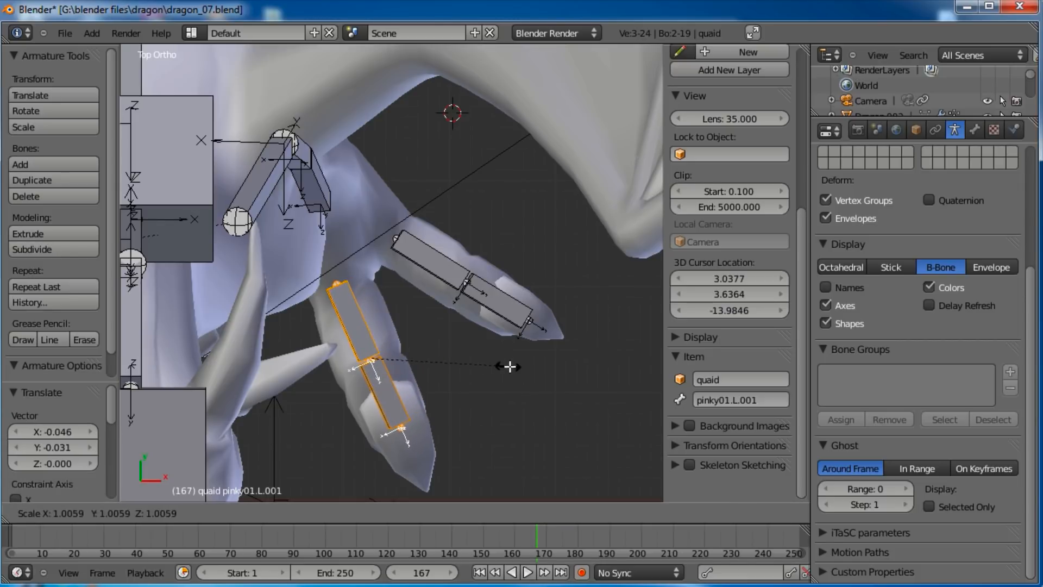
pyautogui.click(529, 363)
pyautogui.press('g')
pyautogui.click(534, 373)
pyautogui.press('s')
pyautogui.click(545, 369)
pyautogui.press('g')
pyautogui.click(543, 371)
# Step: Rename the middle toe's base bone as index01.L and its tip bone as index02.L
pyautogui.rightClick(364, 329)
pyautogui.click(760, 379)
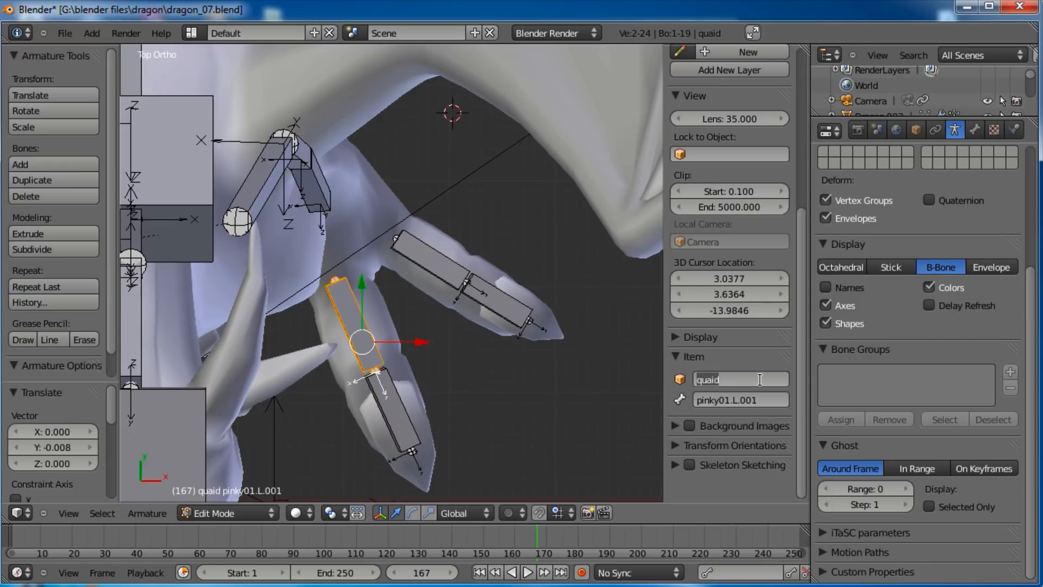
pyautogui.click(765, 393)
pyautogui.click(764, 393)
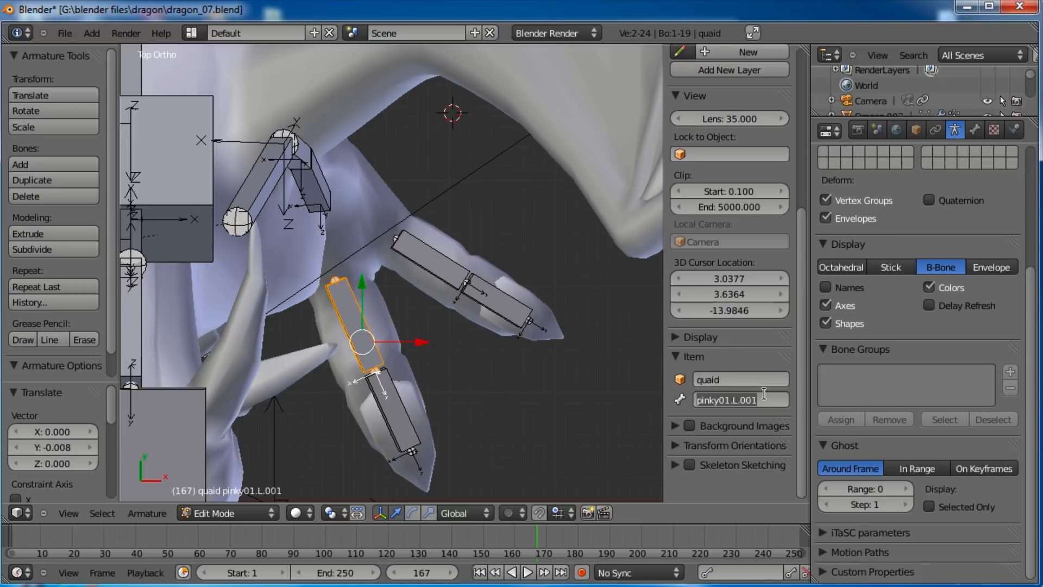
pyautogui.write('inde')
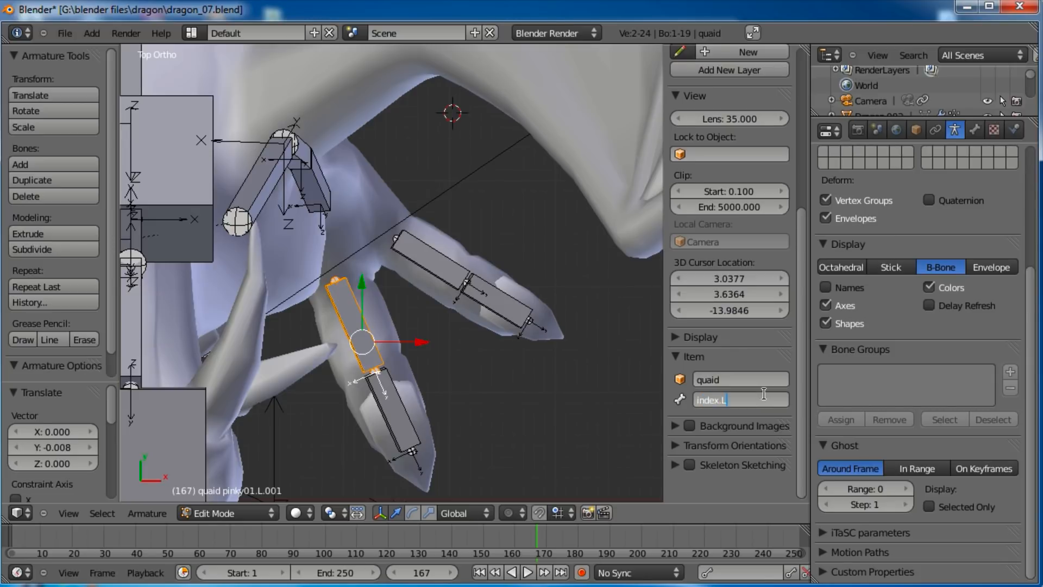
pyautogui.write('x01.L')
pyautogui.press('Return')
pyautogui.rightClick(348, 415)
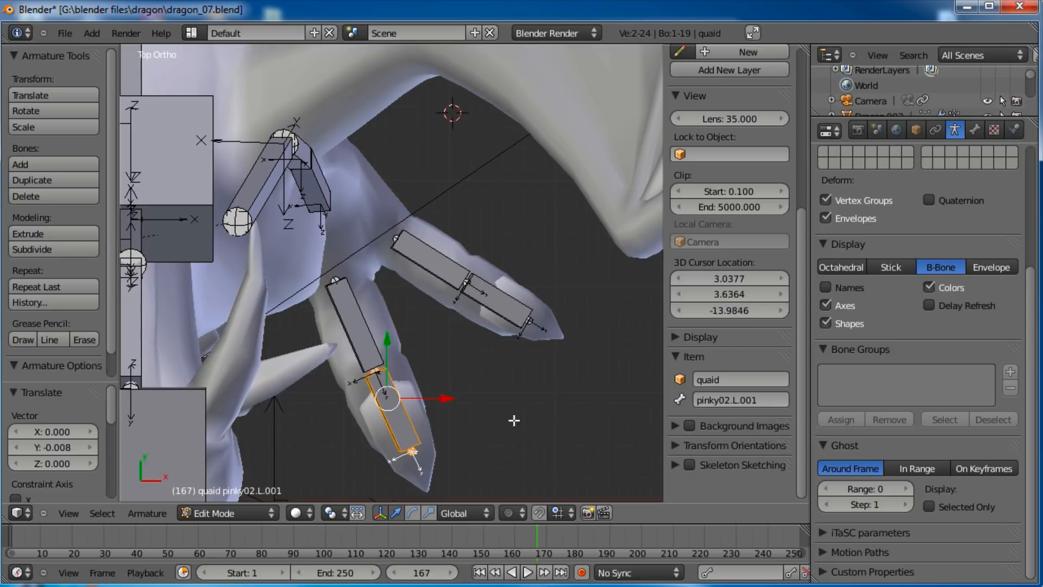
pyautogui.click(751, 401)
pyautogui.write('index02.L')
pyautogui.press('Return')
# Step: In wireframe, duplicate both index bones toward the inner toe and rotate the copies by about 69.3°
pyautogui.keyDown('shift'); pyautogui.rightClick(349, 336); pyautogui.keyUp('shift')
pyautogui.moveTo(437, 330)
pyautogui.keyDown('shift'); pyautogui.mouseDown(button='middle')
pyautogui.moveTo(458, 364)
pyautogui.moveTo(431, 369)
pyautogui.moveTo(446, 372)
pyautogui.mouseUp(button='middle'); pyautogui.keyUp('shift')
pyautogui.press('z')
pyautogui.keyDown('shift'); pyautogui.moveTo(333, 305); pyautogui.dragTo(366, 280, button='middle'); pyautogui.keyUp('shift')
pyautogui.keyDown('shift'); pyautogui.moveTo(562, 374); pyautogui.dragTo(566, 360, button='middle'); pyautogui.keyUp('shift')
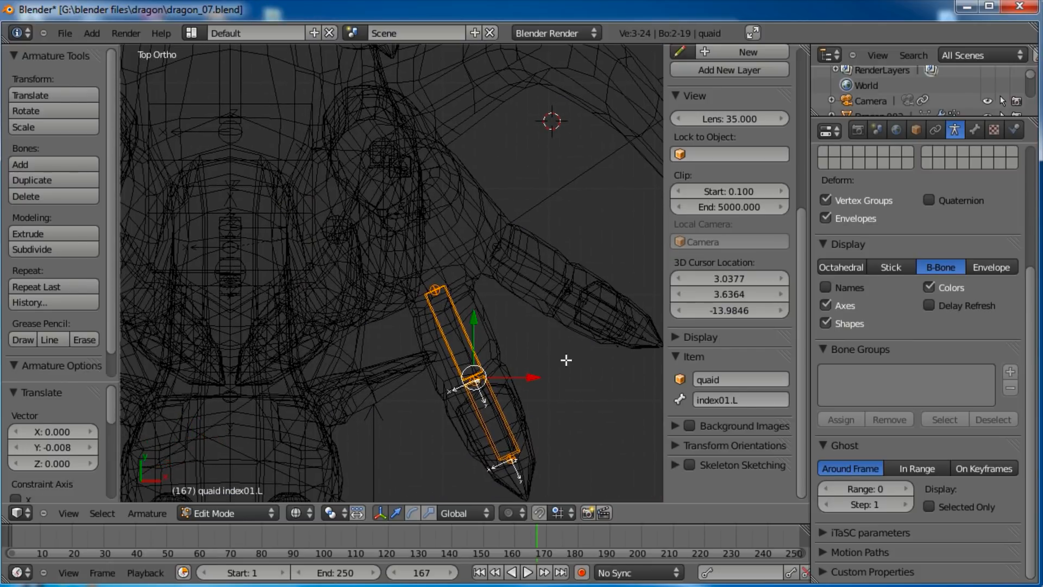
pyautogui.hotkey('shift', 'd')
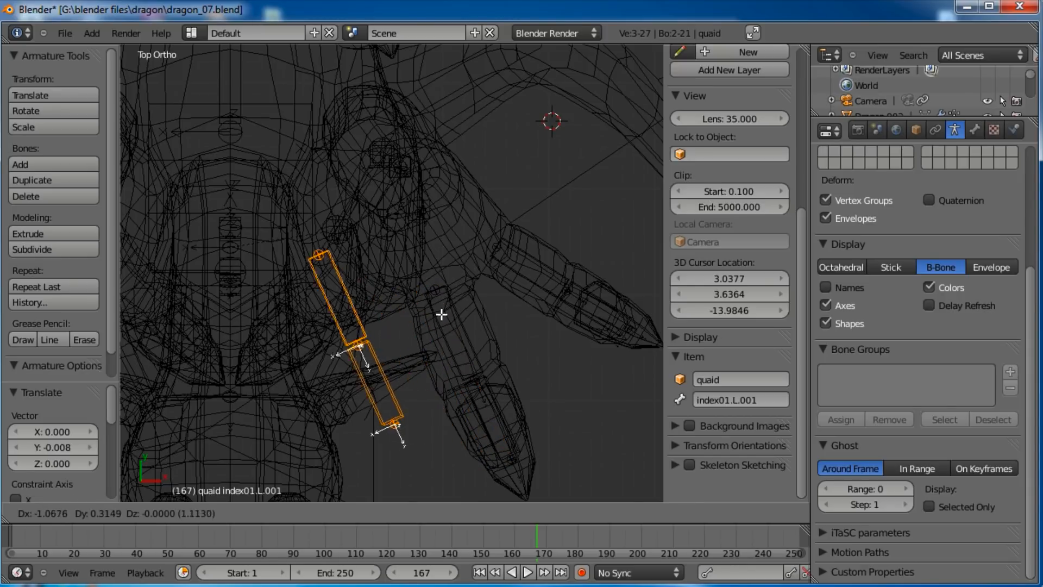
pyautogui.click(440, 312)
pyautogui.press('r')
pyautogui.click(482, 387)
# Step: Move and scale the copied pair into the inner toe, with a last shift of about -0.061 X and -0.031 Y
pyautogui.press('g')
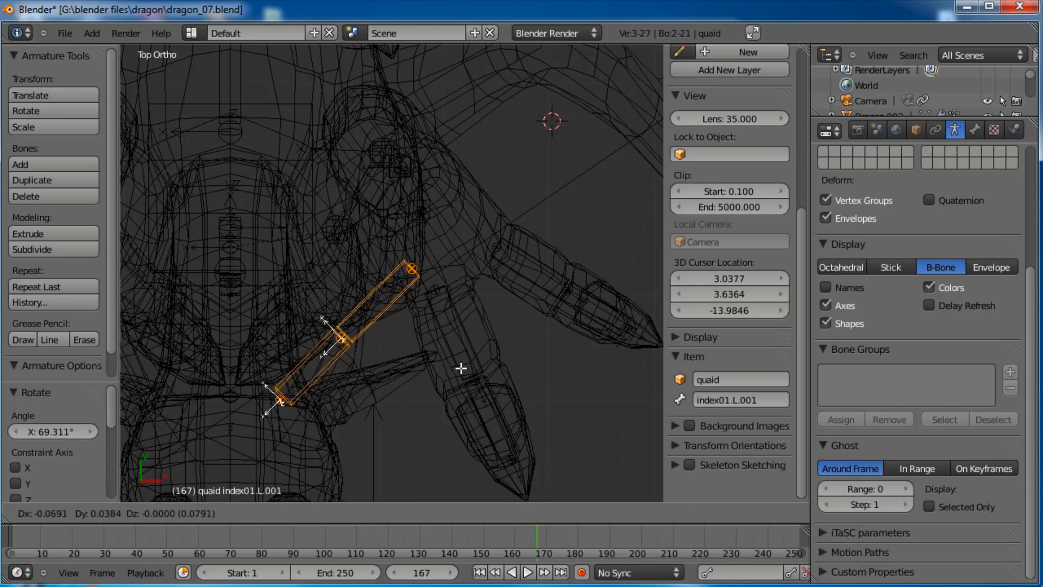
pyautogui.click(507, 285)
pyautogui.press('s')
pyautogui.click(496, 284)
pyautogui.press('g')
pyautogui.click(490, 289)
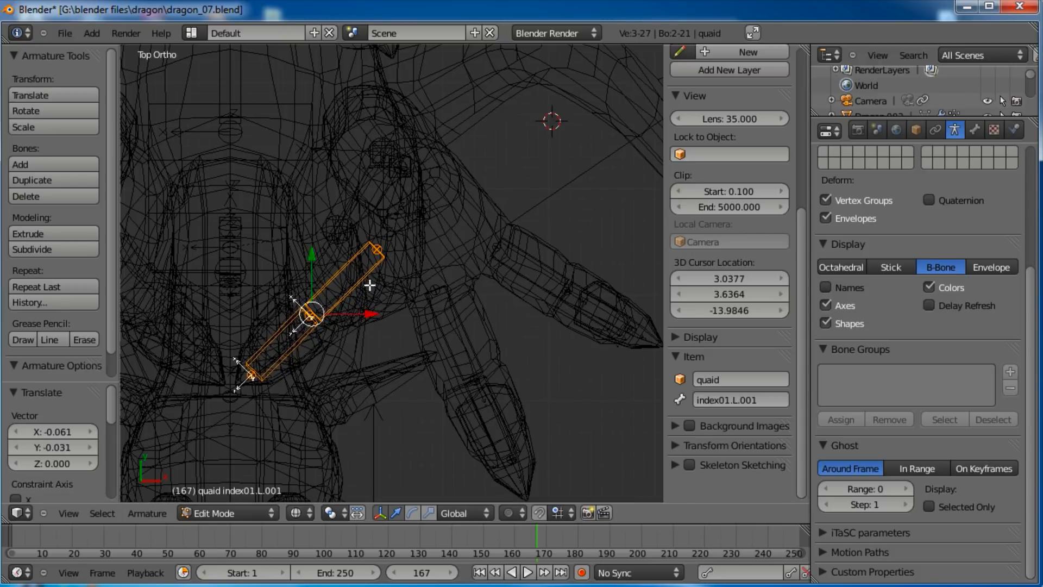
# Step: Rename the inner toe's base bone as thumb01.L and its tip bone as thumb02.L
pyautogui.rightClick(370, 285)
pyautogui.click(728, 400)
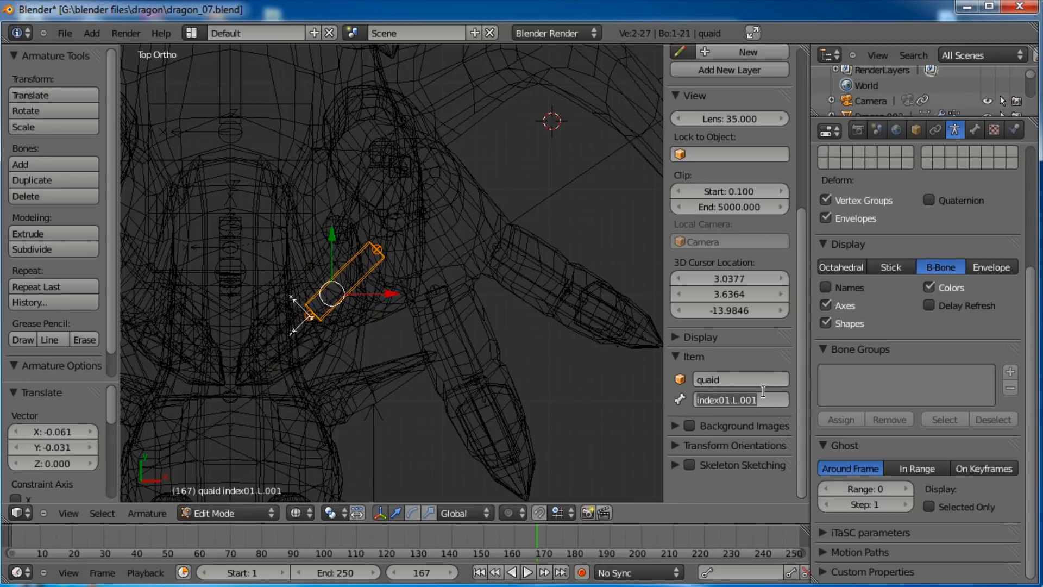
pyautogui.write('thumb01.L')
pyautogui.press('Return')
pyautogui.rightClick(335, 368)
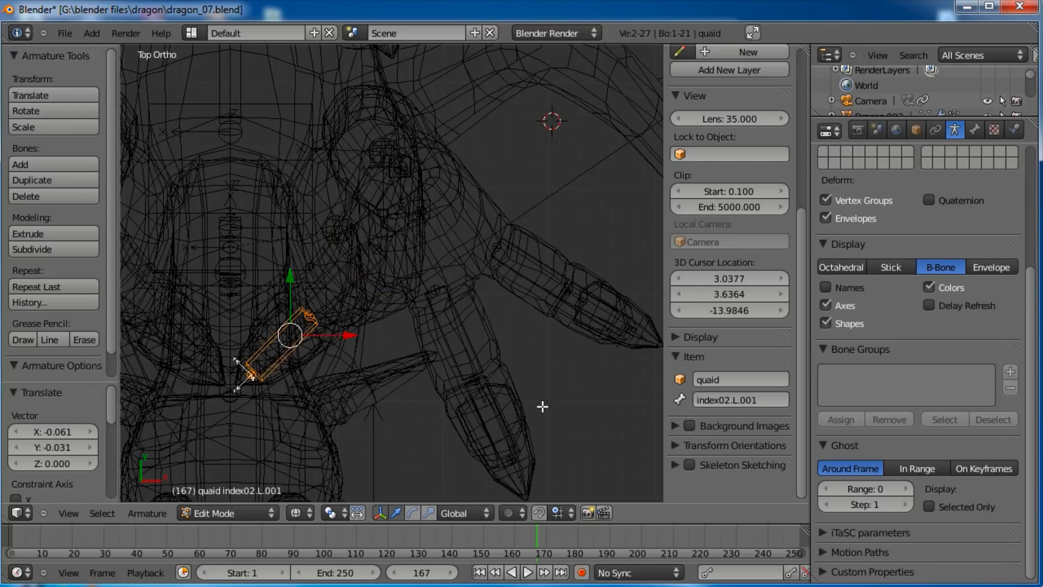
pyautogui.click(763, 397)
pyautogui.write('thumb02.L')
pyautogui.press('Return')
# Step: Parent the three toe base bones to hand.L using the Keep Offset option
pyautogui.scroll(-3, 370, 365)
pyautogui.moveTo(370, 365)
pyautogui.mouseDown(button='middle')
pyautogui.moveTo(327, 338)
pyautogui.moveTo(366, 389)
pyautogui.moveTo(390, 369)
pyautogui.mouseUp(button='middle')
pyautogui.press('z')
pyautogui.scroll(2, 392, 375)
pyautogui.rightClick(404, 340)
pyautogui.keyDown('shift'); pyautogui.rightClick(452, 360); pyautogui.keyUp('shift')
pyautogui.keyDown('shift'); pyautogui.rightClick(518, 334); pyautogui.keyUp('shift')
pyautogui.keyDown('shift'); pyautogui.rightClick(438, 249); pyautogui.keyUp('shift')
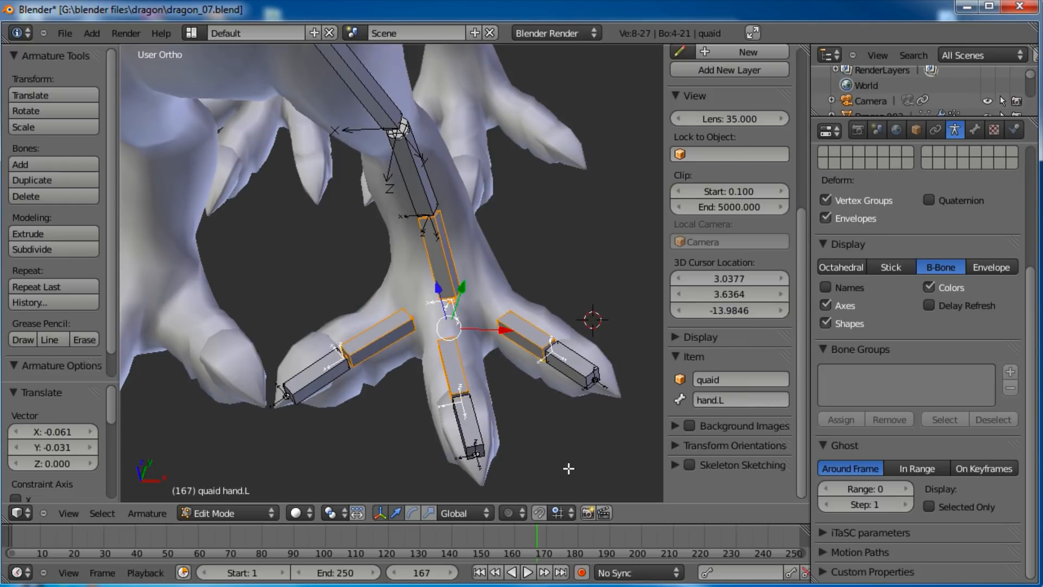
pyautogui.scroll(-3, 458, 375)
pyautogui.moveTo(459, 369); pyautogui.dragTo(515, 366, button='middle')
pyautogui.scroll(5, 491, 361)
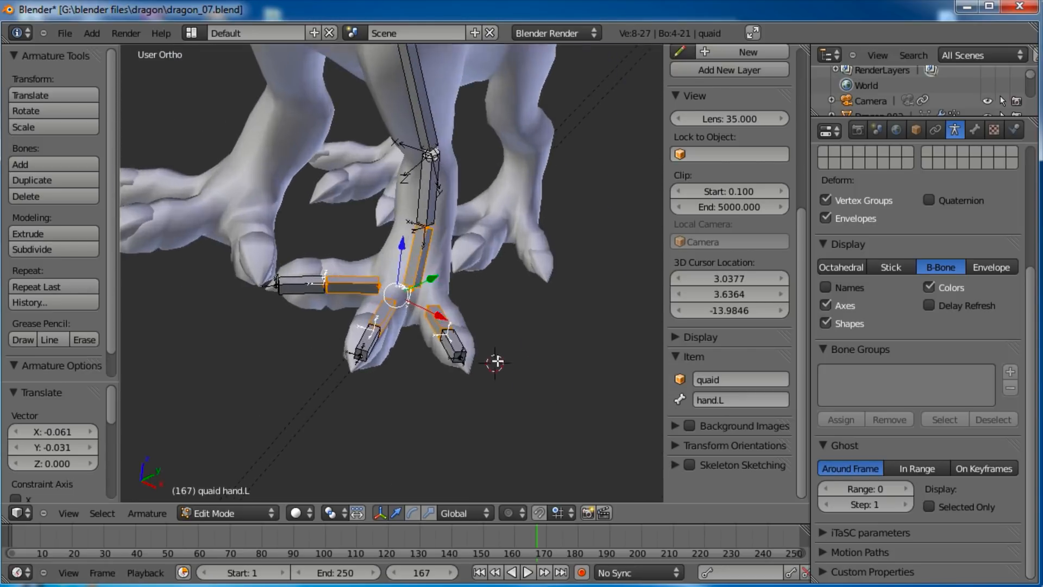
pyautogui.hotkey('ctrl', 'p')
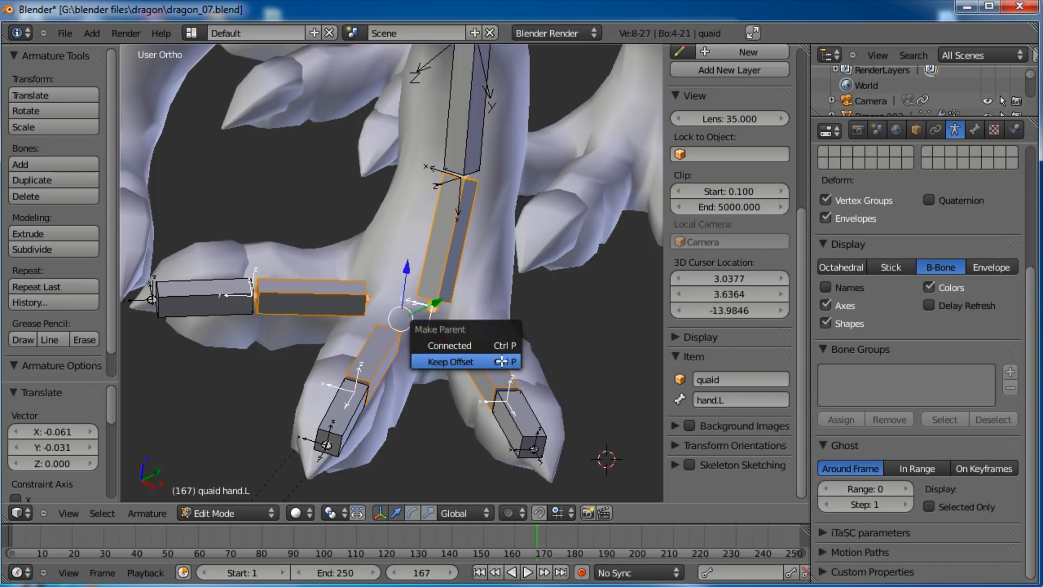
pyautogui.click(502, 361)
# Step: Duplicate hand.L in place and scale the copy's B-Bone thickness by about 2.277
pyautogui.rightClick(456, 262)
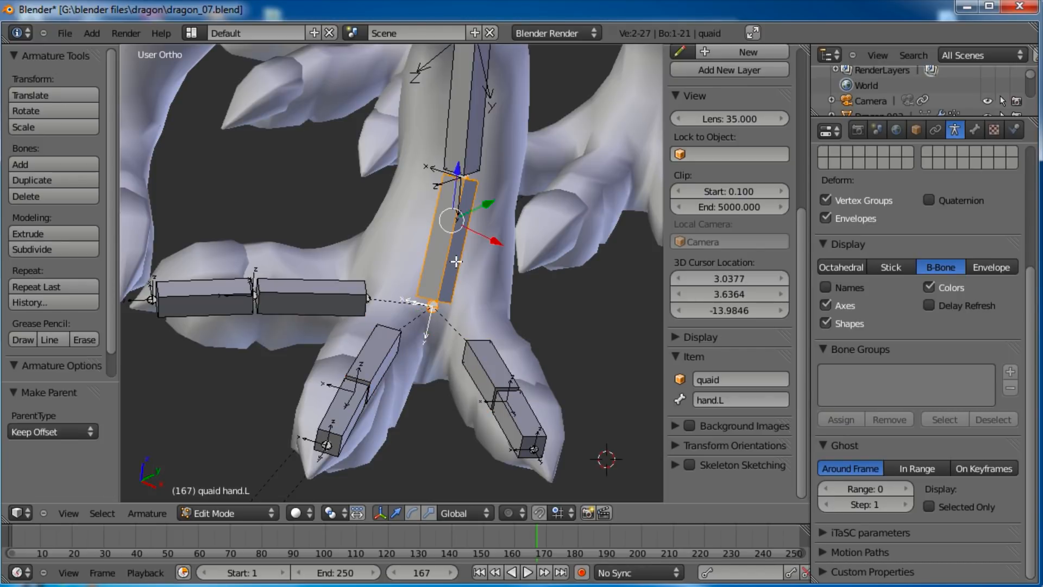
pyautogui.press('KP_3')
pyautogui.scroll(-2, 454, 261)
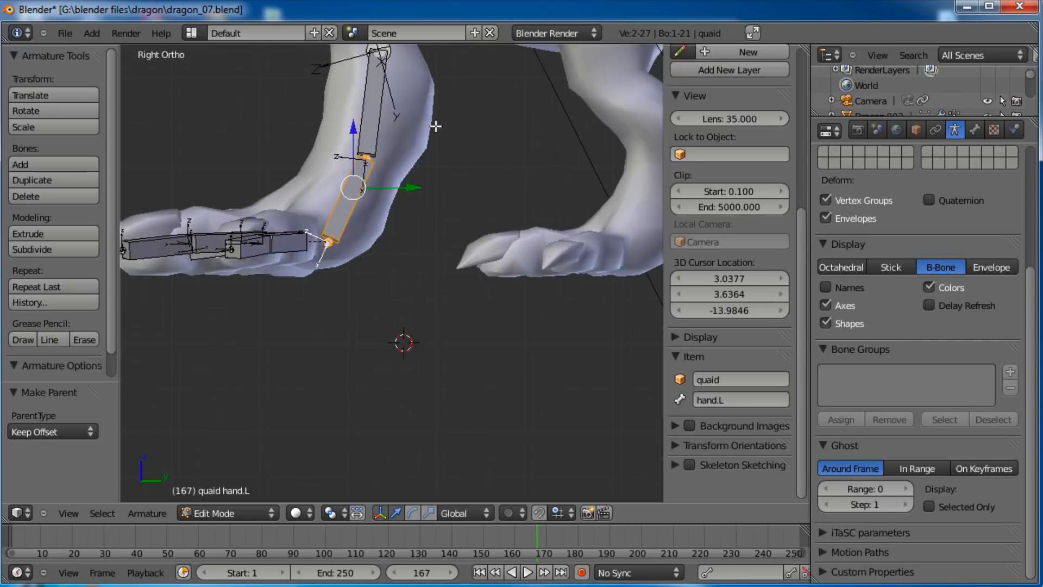
pyautogui.keyDown('shift'); pyautogui.moveTo(435, 126); pyautogui.dragTo(454, 309, button='middle'); pyautogui.keyUp('shift')
pyautogui.scroll(1, 453, 309)
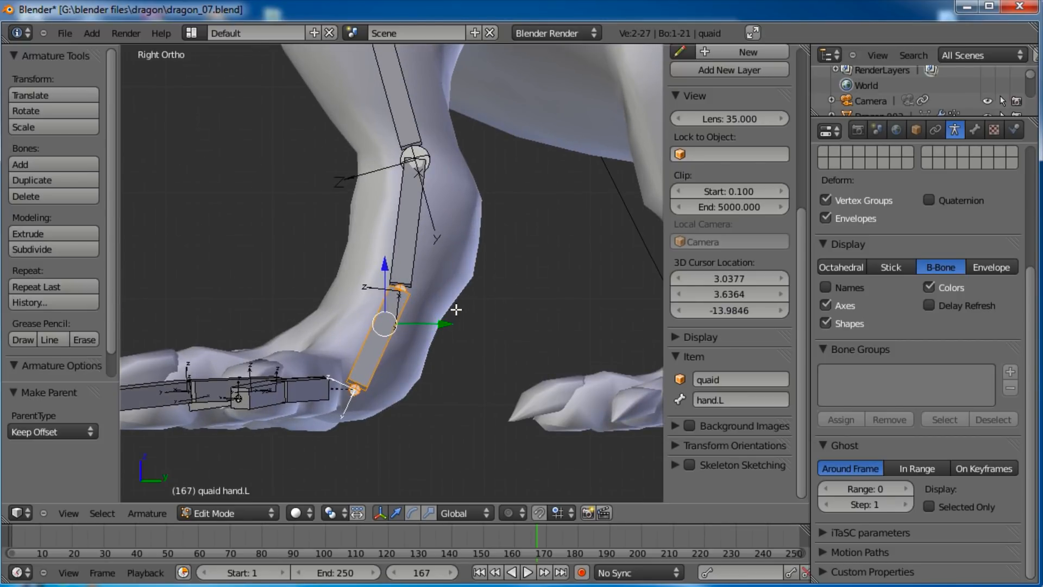
pyautogui.keyDown('shift'); pyautogui.moveTo(427, 310); pyautogui.dragTo(430, 345, button='middle'); pyautogui.keyUp('shift')
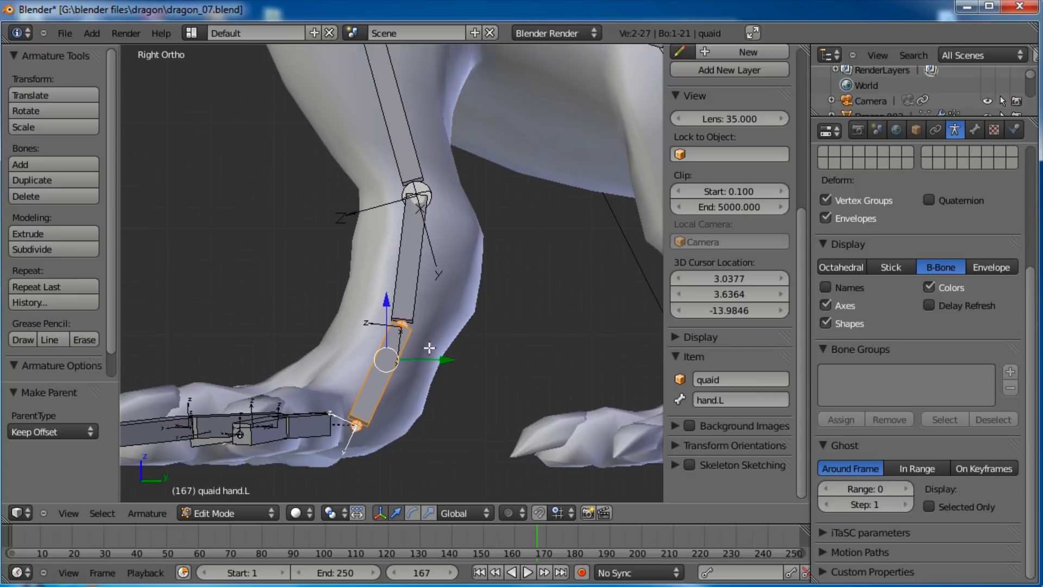
pyautogui.keyDown('shift'); pyautogui.moveTo(440, 384); pyautogui.dragTo(428, 345, button='middle'); pyautogui.keyUp('shift')
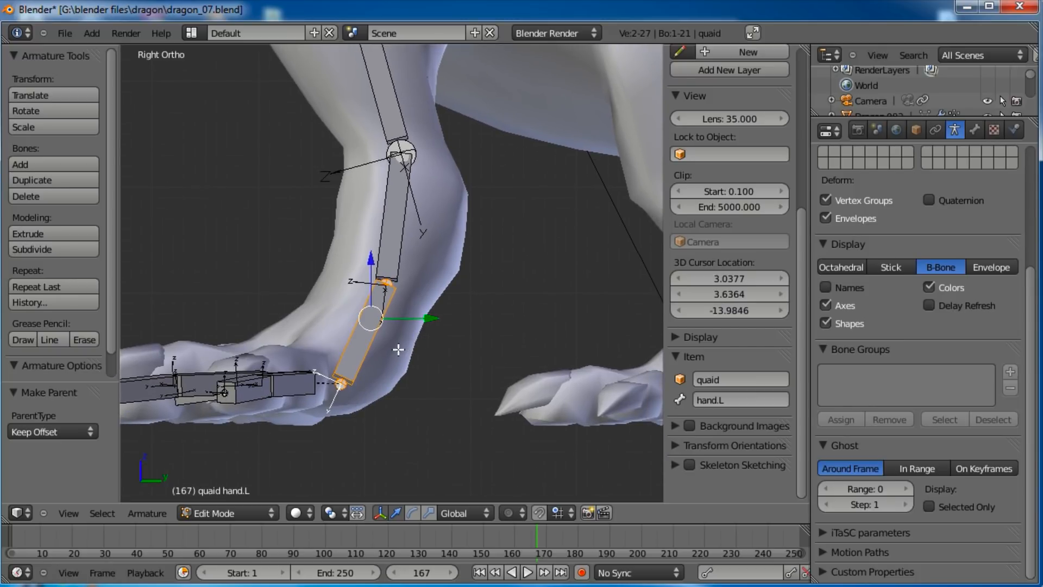
pyautogui.hotkey('shift', 'd')
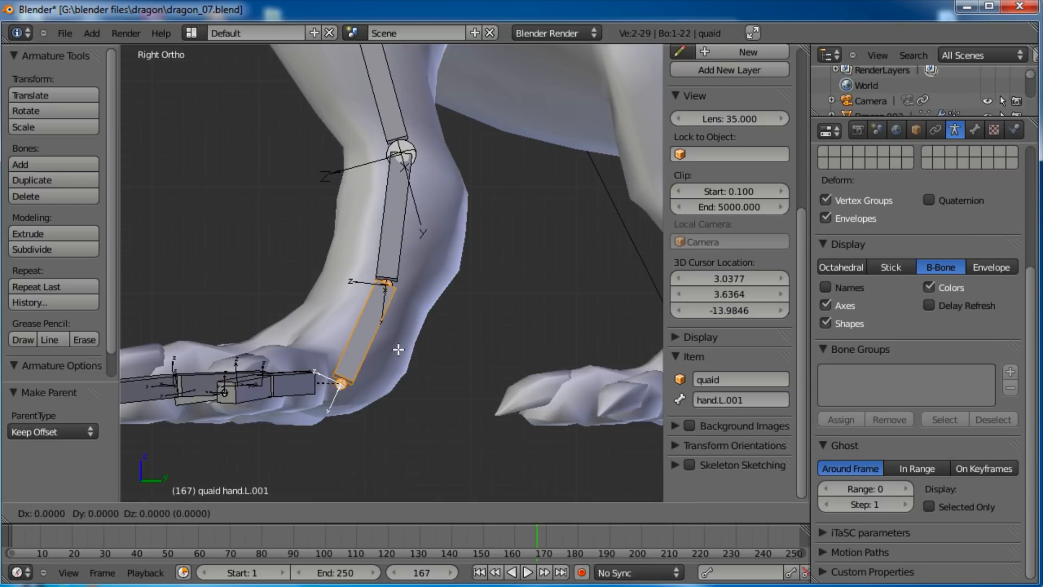
pyautogui.click(399, 350)
pyautogui.hotkey('ctrl', 'alt', 's')
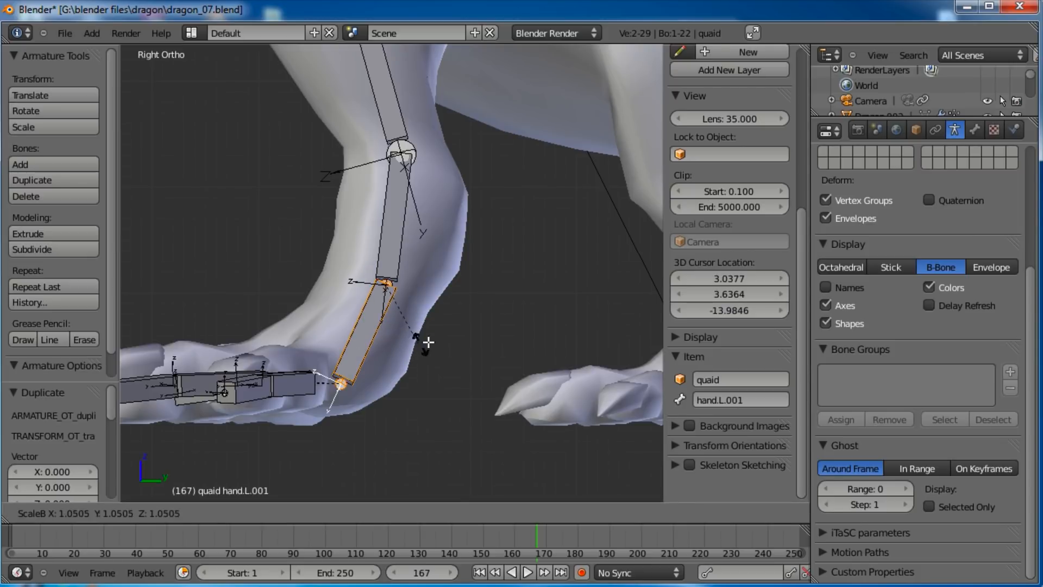
pyautogui.click(531, 297)
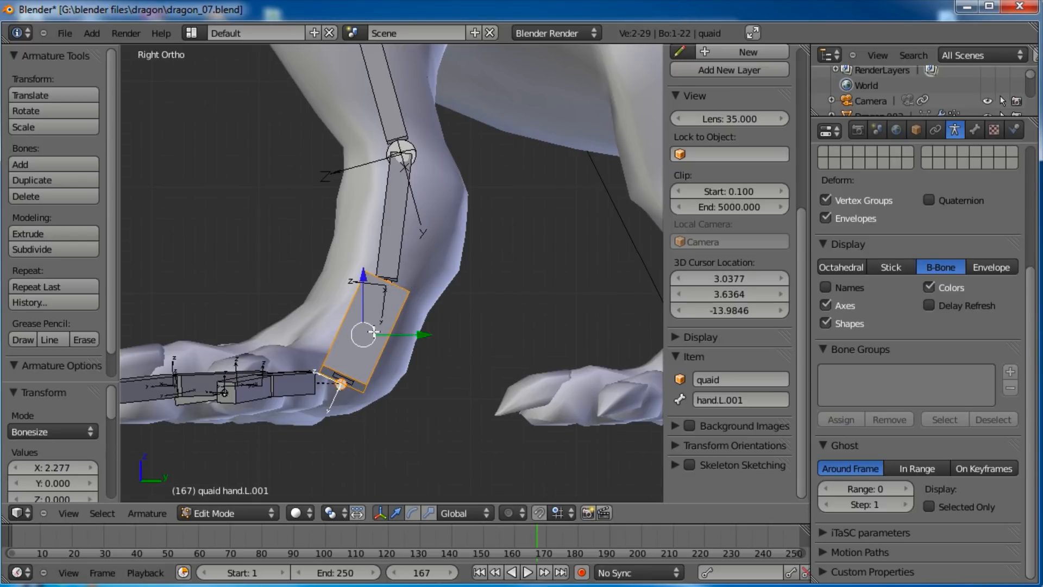
# Step: Rename the thick copy of the hand bone as IKhand.L
pyautogui.click(771, 399)
pyautogui.press('BackSpace')
pyautogui.write('IKhand.L')
pyautogui.press('Return')
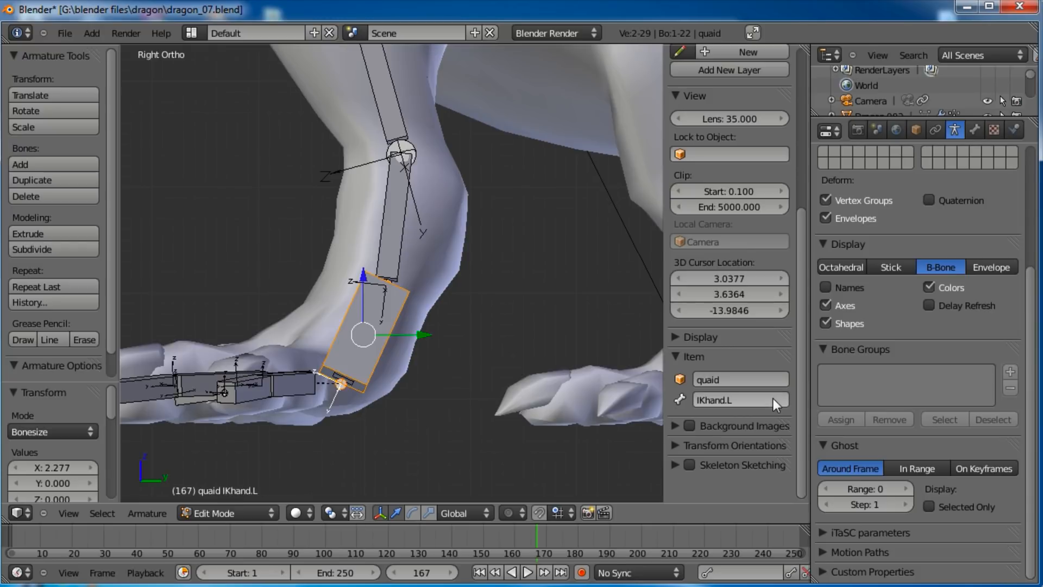
# Step: Clear the parent of IKhand.L in its bone relations
pyautogui.click(975, 129)
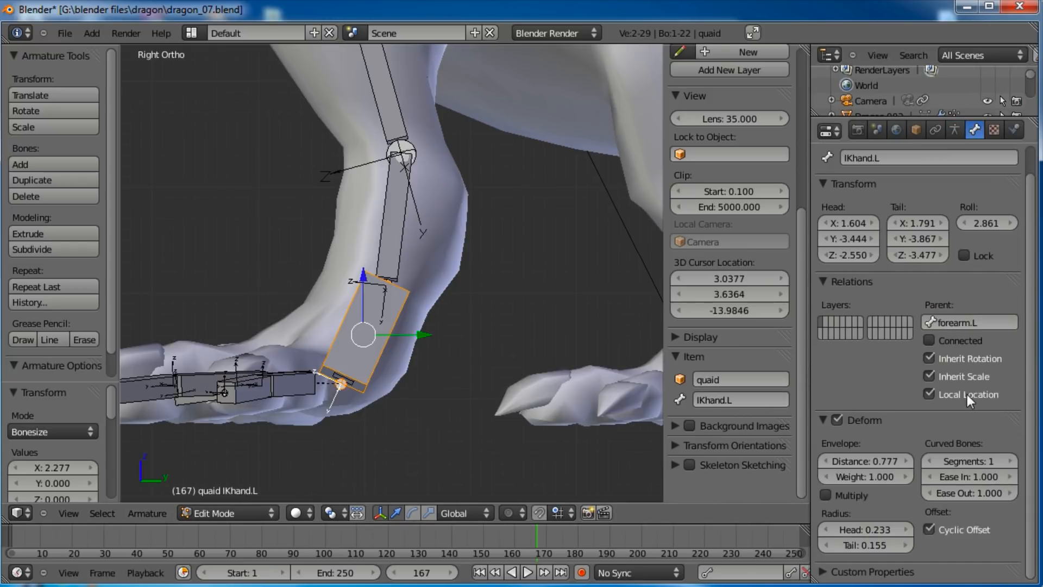
pyautogui.click(963, 325)
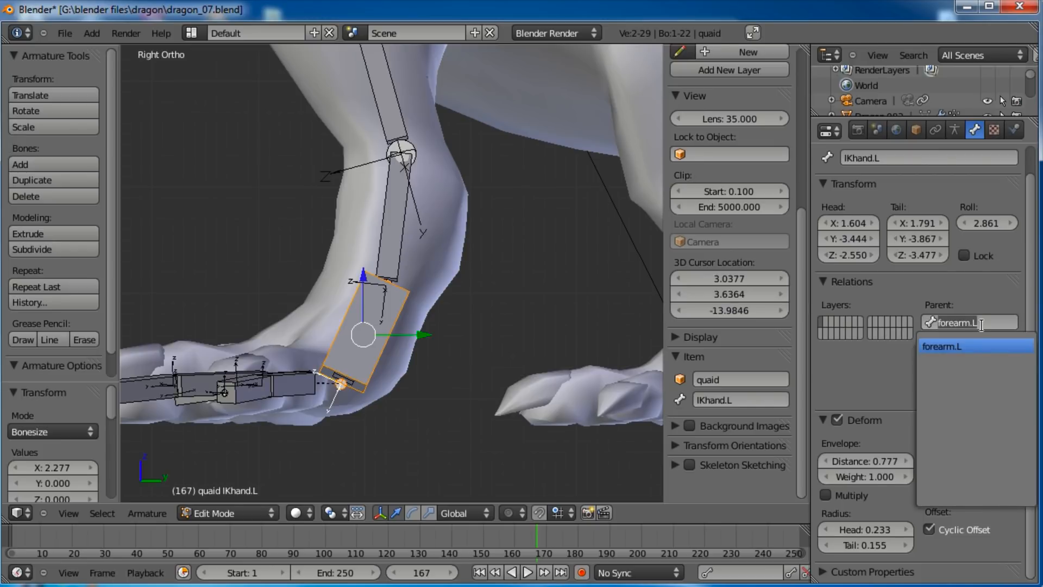
pyautogui.press('BackSpace')
pyautogui.press('Return')
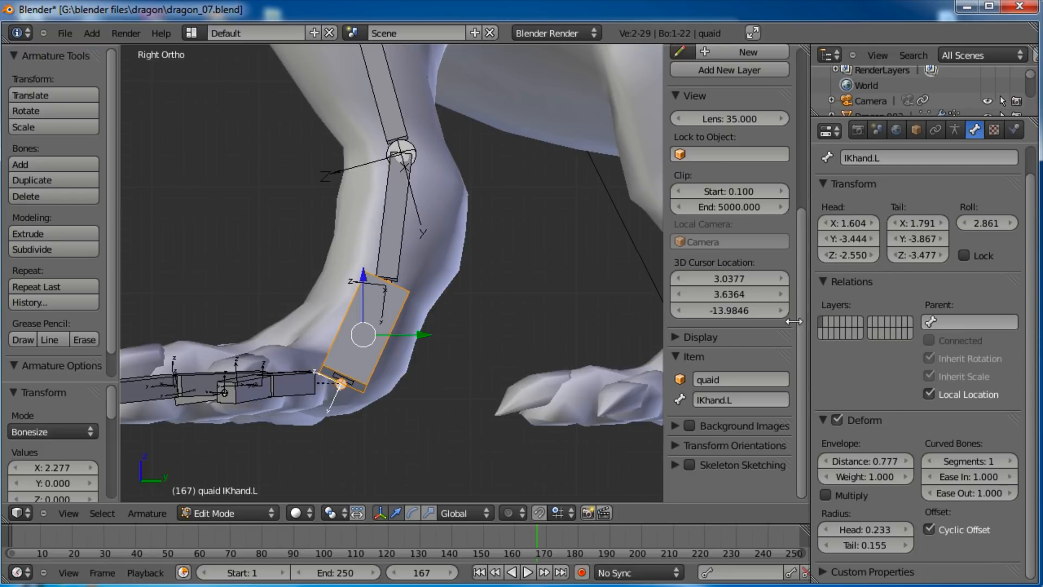
# Step: In Pose Mode, add an IK constraint to forearm.L with IKhand.L as the target
pyautogui.scroll(-4, 480, 291)
pyautogui.moveTo(480, 291); pyautogui.dragTo(454, 390, button='middle')
pyautogui.hotkey('ctrl', 'Tab')
pyautogui.scroll(3, 432, 387)
pyautogui.scroll(-4, 416, 402)
pyautogui.scroll(5, 413, 390)
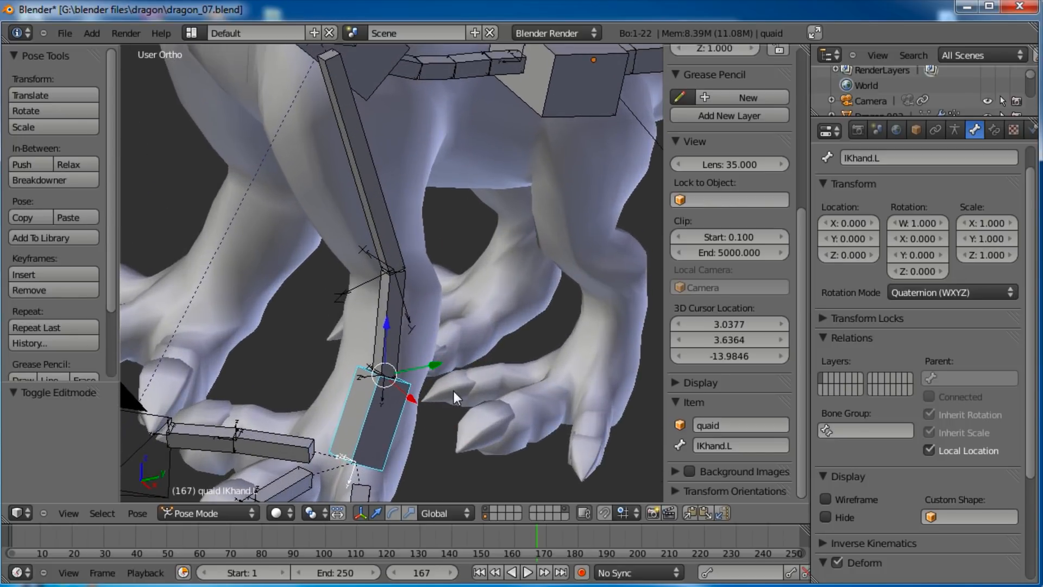
pyautogui.rightClick(403, 298)
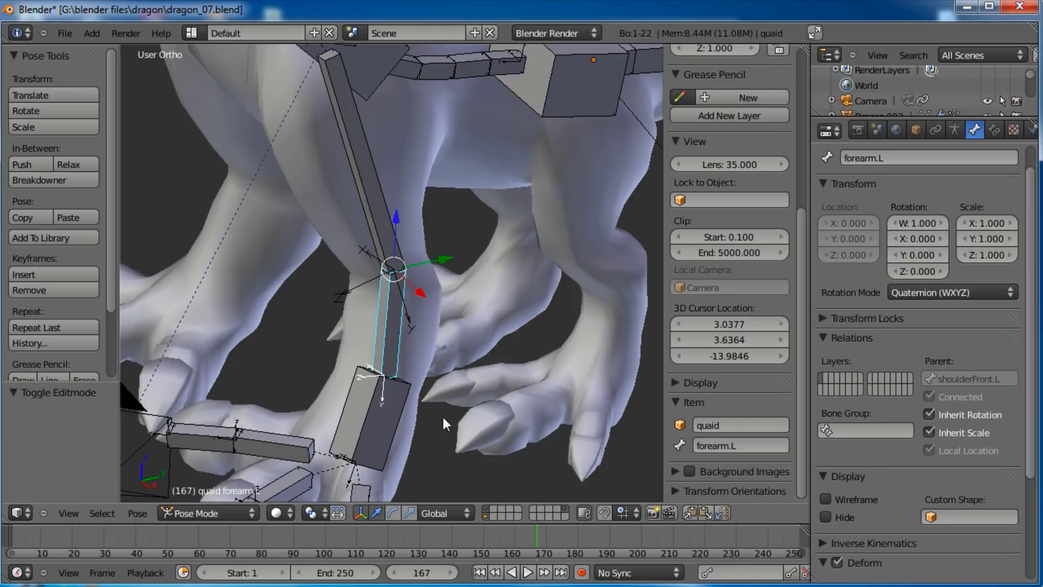
pyautogui.rightClick(425, 401)
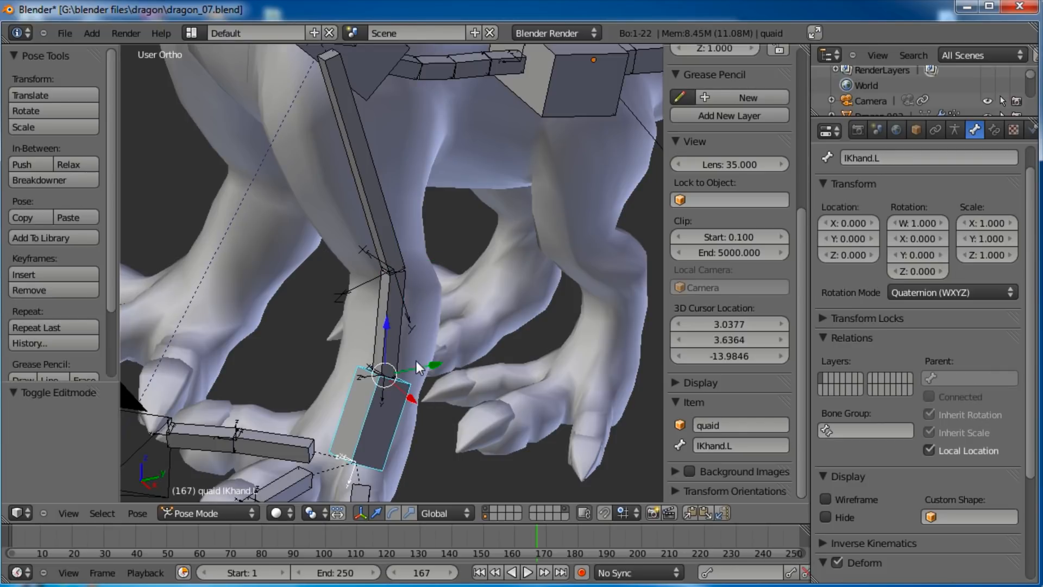
pyautogui.rightClick(403, 315)
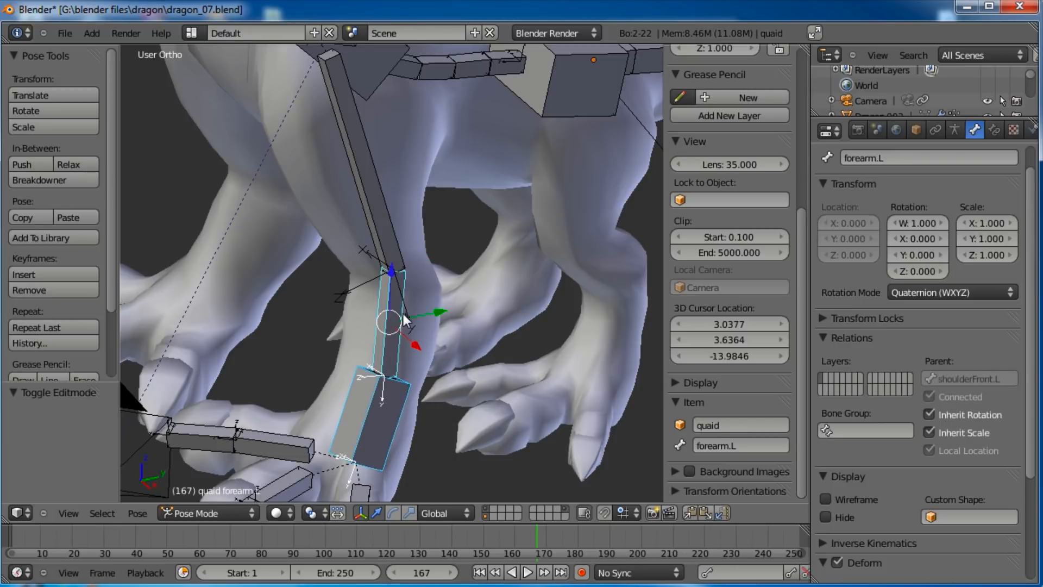
pyautogui.hotkey('shift', 'i')
pyautogui.click(455, 390)
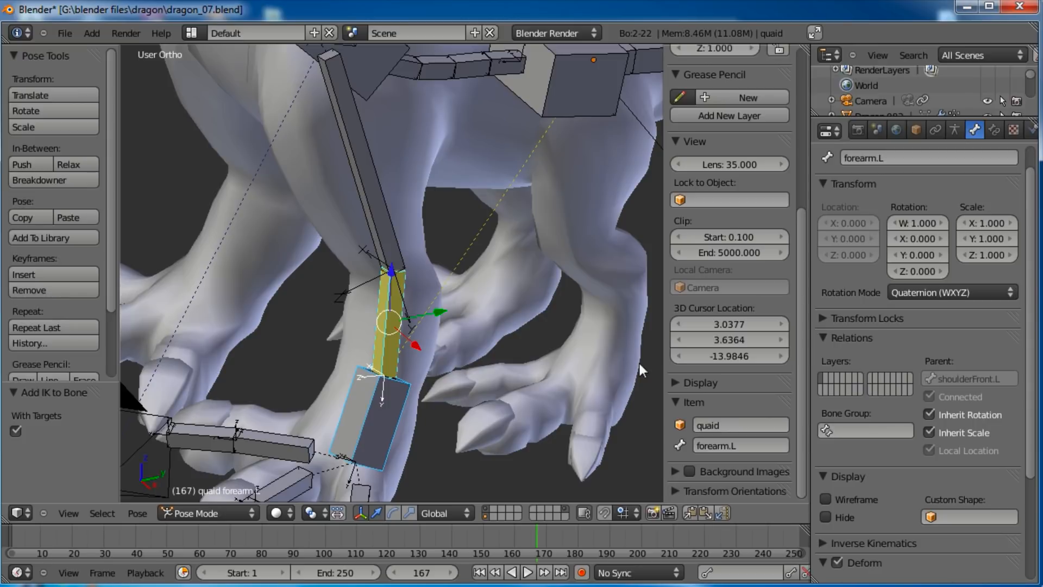
# Step: Raise the chain length of the forearm's IK constraint by two
pyautogui.click(993, 130)
pyautogui.click(906, 352)
pyautogui.click(906, 353)
# Step: Test the front leg's IK by moving and trackball-rotating IKhand.L, cancelling each transform
pyautogui.rightClick(395, 402)
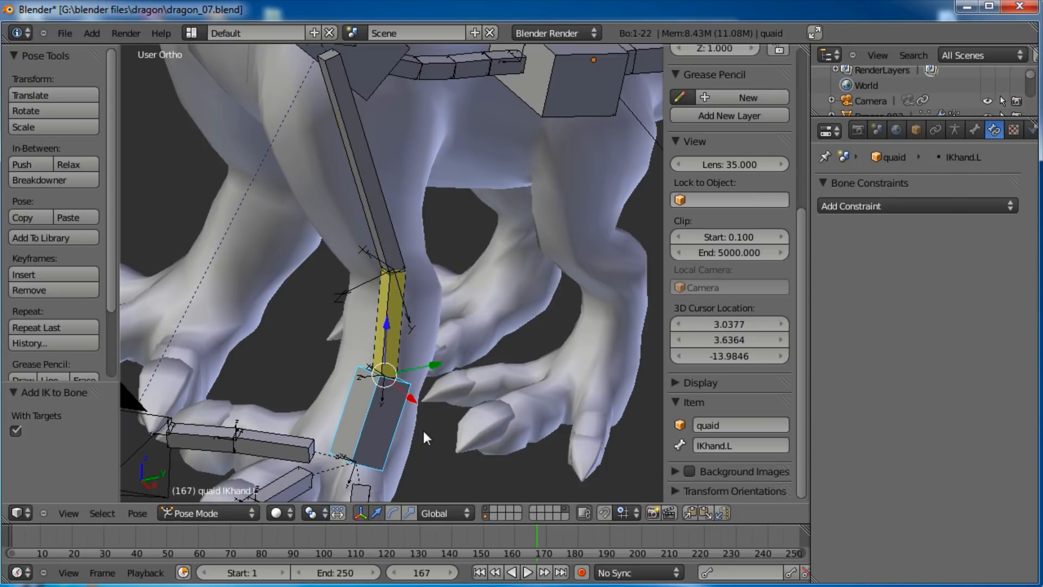
pyautogui.press('g')
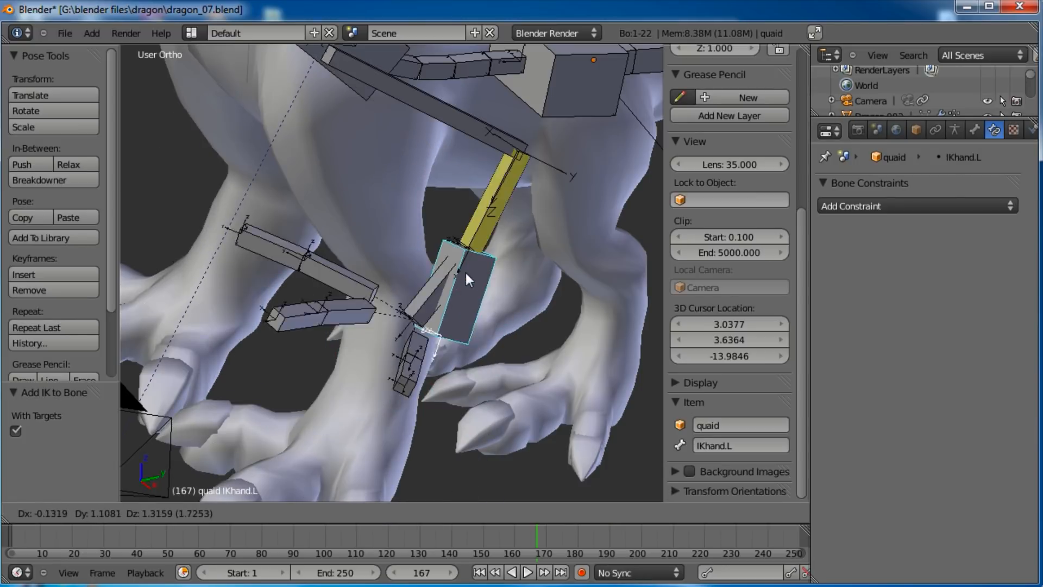
pyautogui.click(399, 327)
pyautogui.keyDown('shift'); pyautogui.moveTo(487, 347); pyautogui.dragTo(530, 247, button='middle'); pyautogui.keyUp('shift')
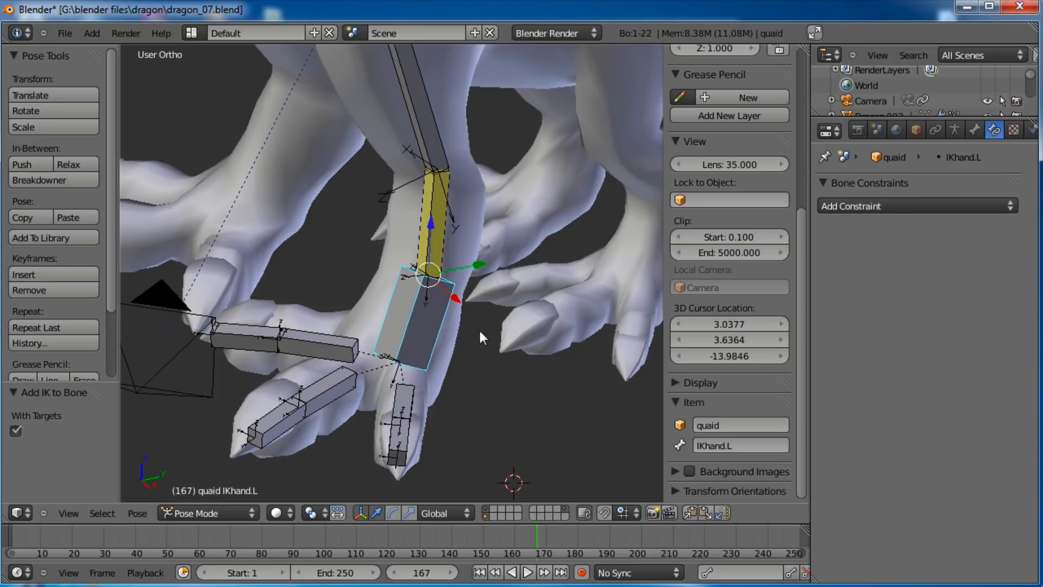
pyautogui.moveTo(493, 353); pyautogui.dragTo(438, 321, button='middle')
pyautogui.press('g')
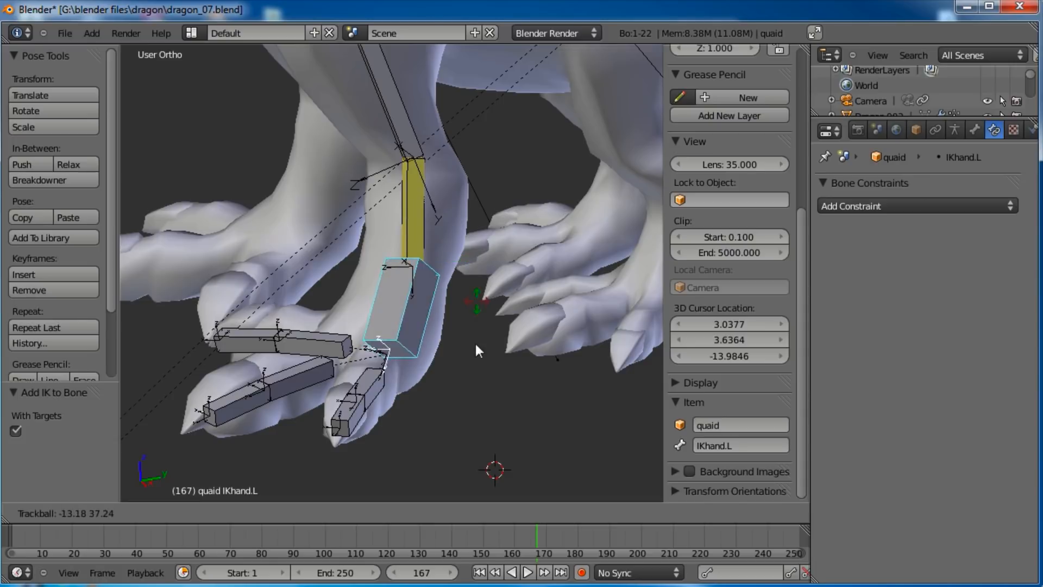
pyautogui.press('Escape')
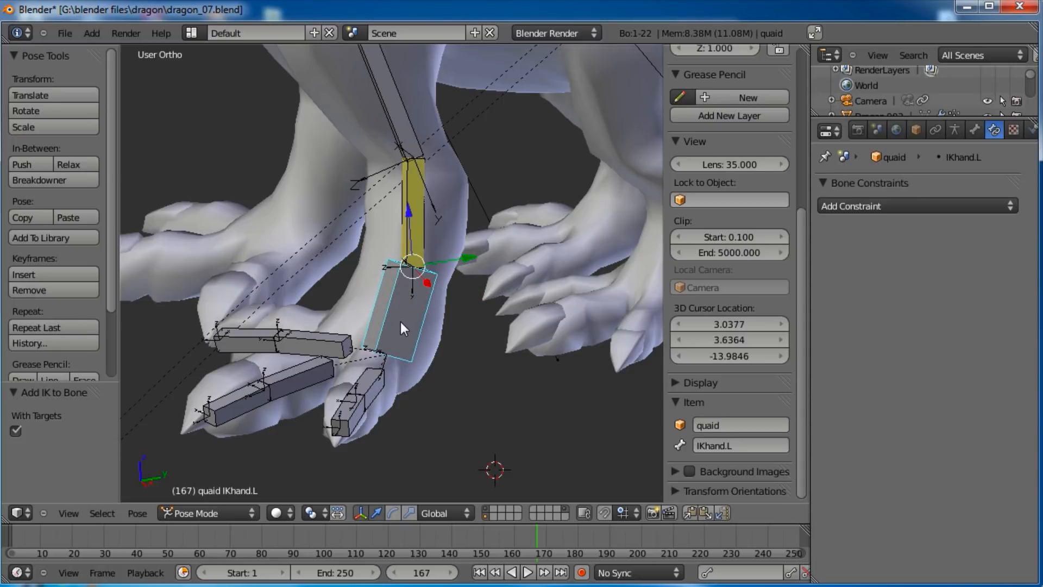
# Step: In wireframe, add a Copy Rotation constraint to hand.L with IKhand.L as the target
pyautogui.press('z')
pyautogui.rightClick(418, 345)
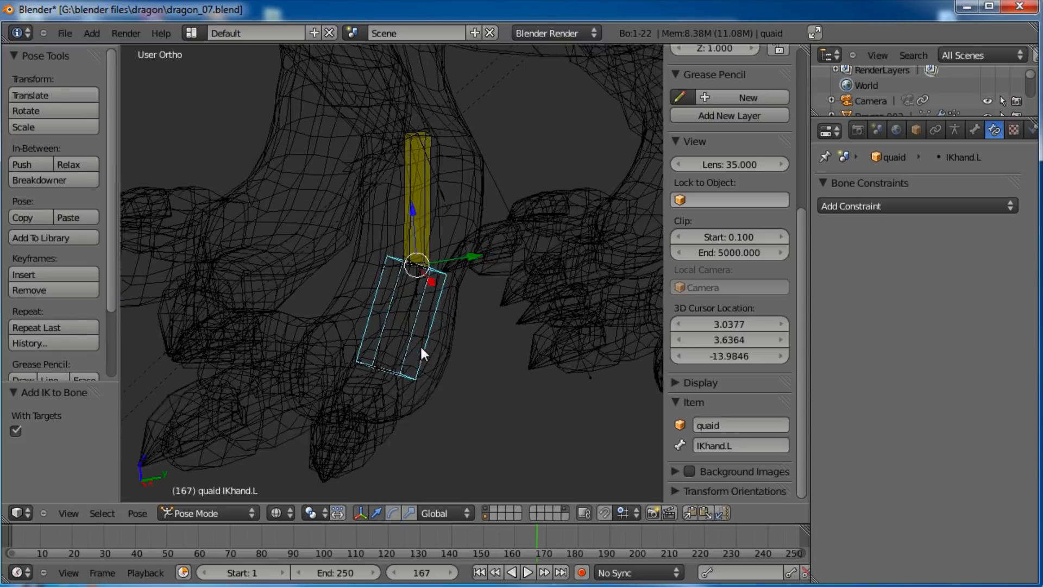
pyautogui.scroll(1, 403, 334)
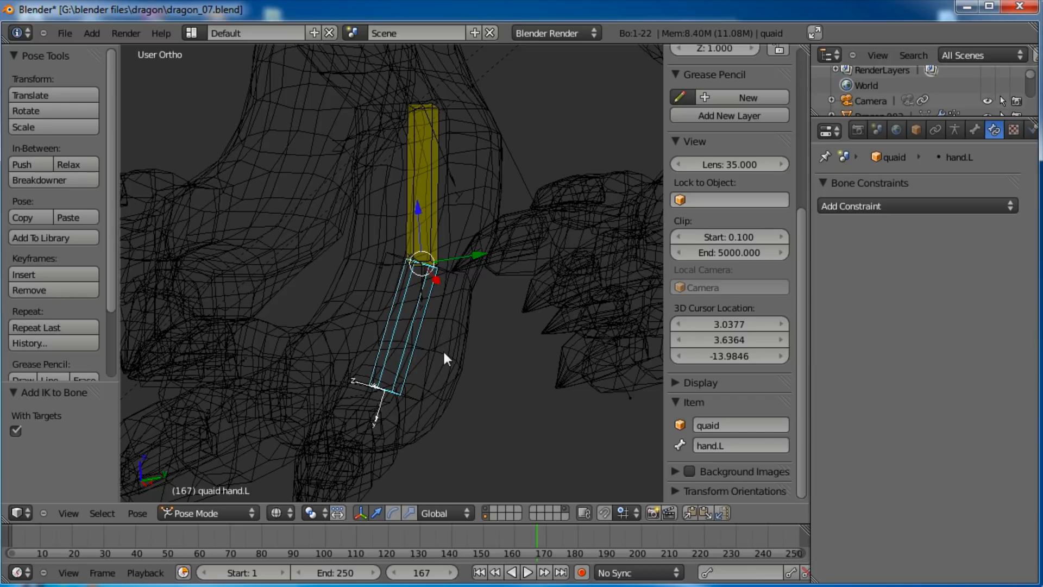
pyautogui.rightClick(445, 326)
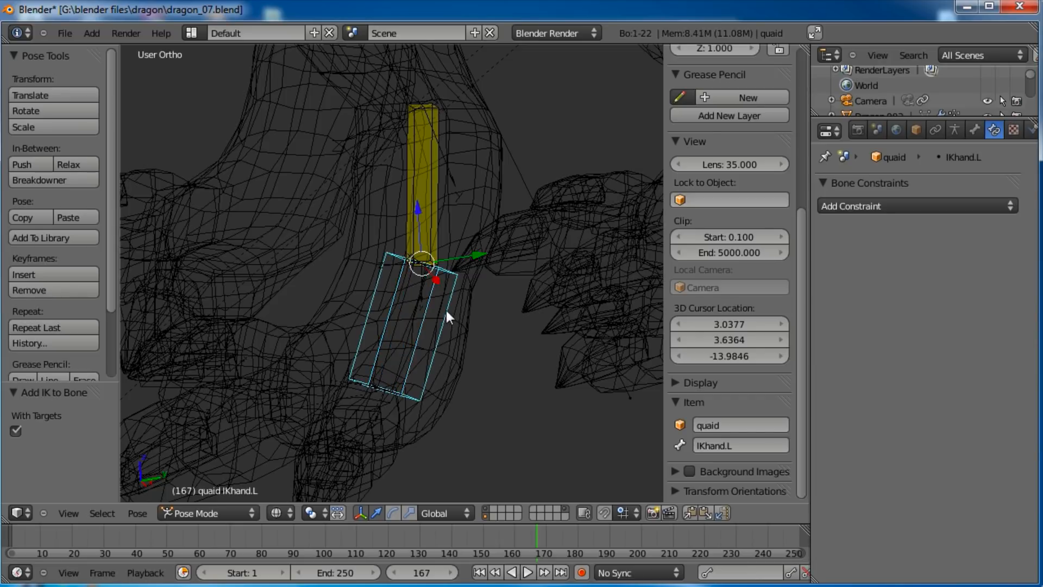
pyautogui.rightClick(413, 323)
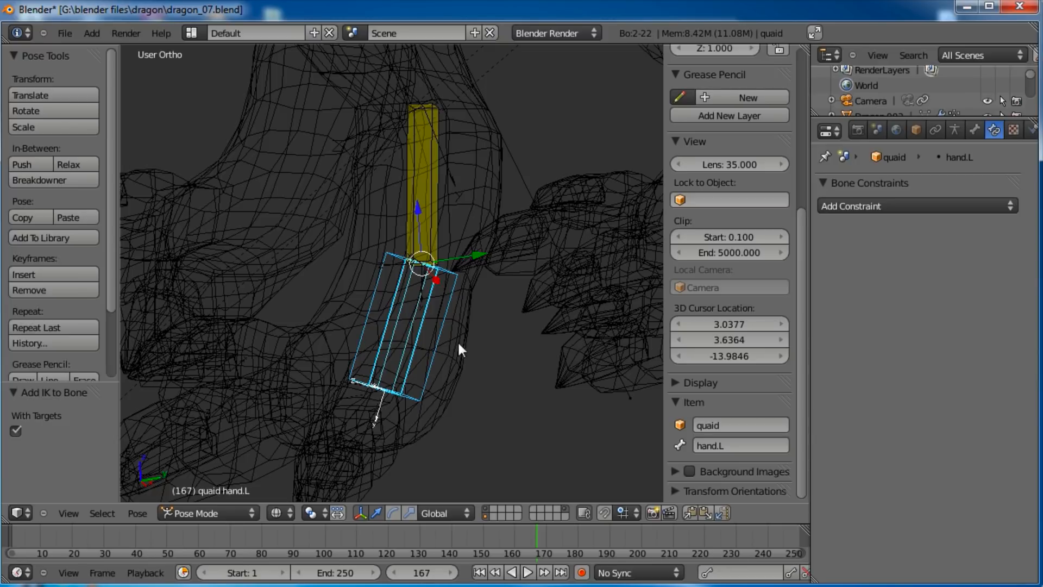
pyautogui.hotkey('ctrl', 'shift', 'c')
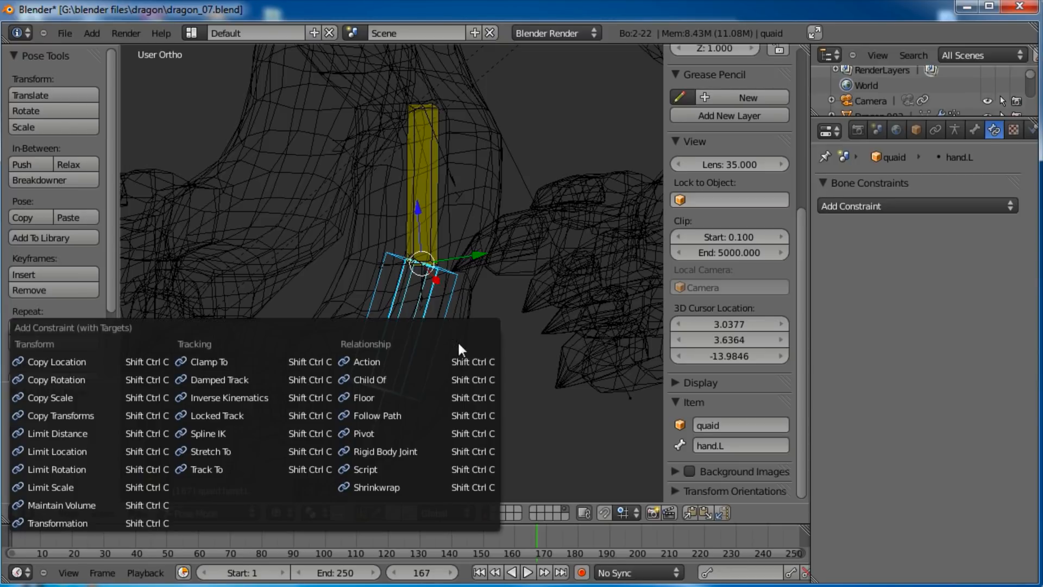
pyautogui.click(69, 376)
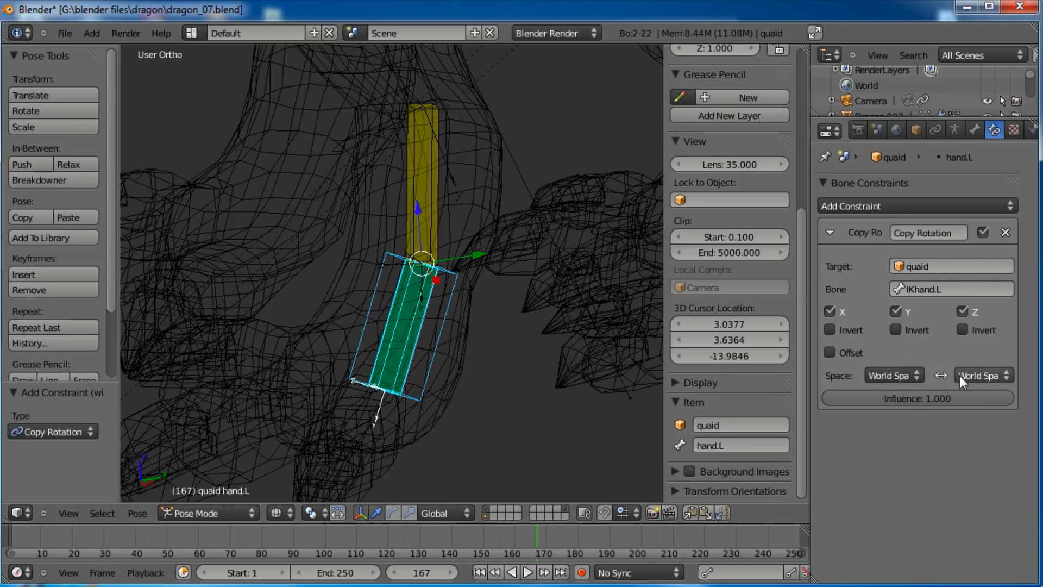
# Step: In solid view, move IKhand.L by about -0.563 X, -0.460 Y and 1.173 Z to pose the leg
pyautogui.scroll(-3, 402, 336)
pyautogui.press('z')
pyautogui.moveTo(406, 338)
pyautogui.mouseDown(button='middle')
pyautogui.moveTo(442, 356)
pyautogui.moveTo(501, 358)
pyautogui.moveTo(480, 361)
pyautogui.moveTo(483, 382)
pyautogui.moveTo(391, 356)
pyautogui.moveTo(487, 370)
pyautogui.mouseUp(button='middle')
pyautogui.moveTo(483, 314); pyautogui.dragTo(442, 402, button='middle')
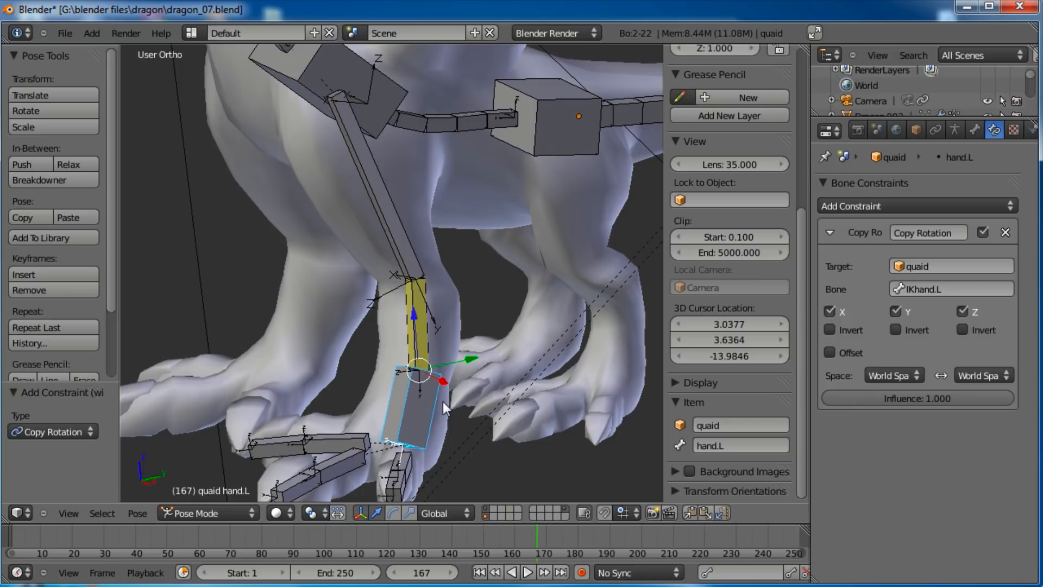
pyautogui.rightClick(441, 416)
pyautogui.press('g')
pyautogui.click(369, 366)
# Step: Try trackball-rotating and moving IKhand.L further to test the hand and toe bones, cancelling both transforms
pyautogui.press('r')
pyautogui.press('r')
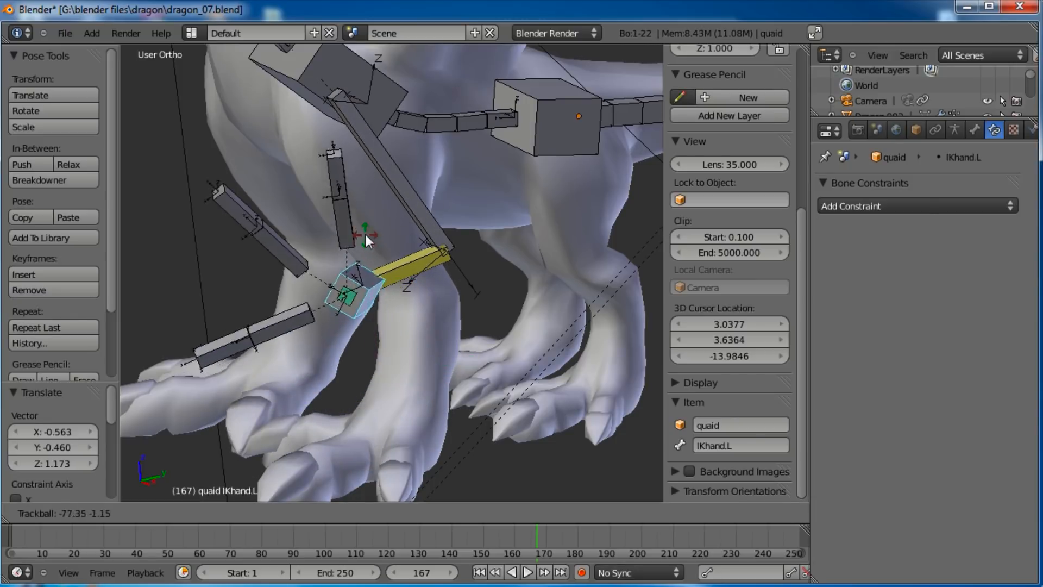
pyautogui.click(337, 314)
pyautogui.press('g')
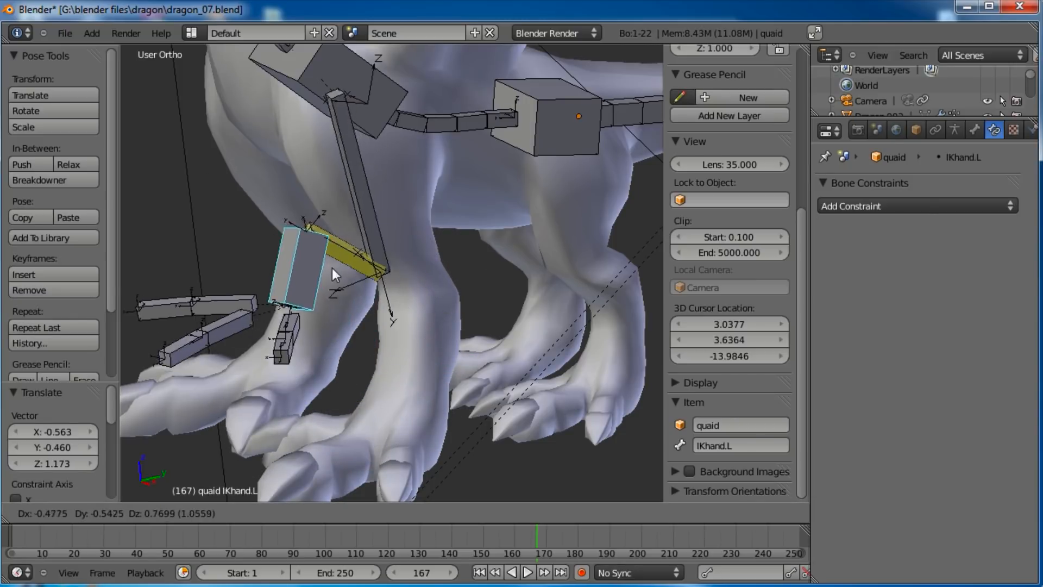
pyautogui.click(429, 346)
pyautogui.moveTo(429, 338); pyautogui.dragTo(449, 395, button='middle')
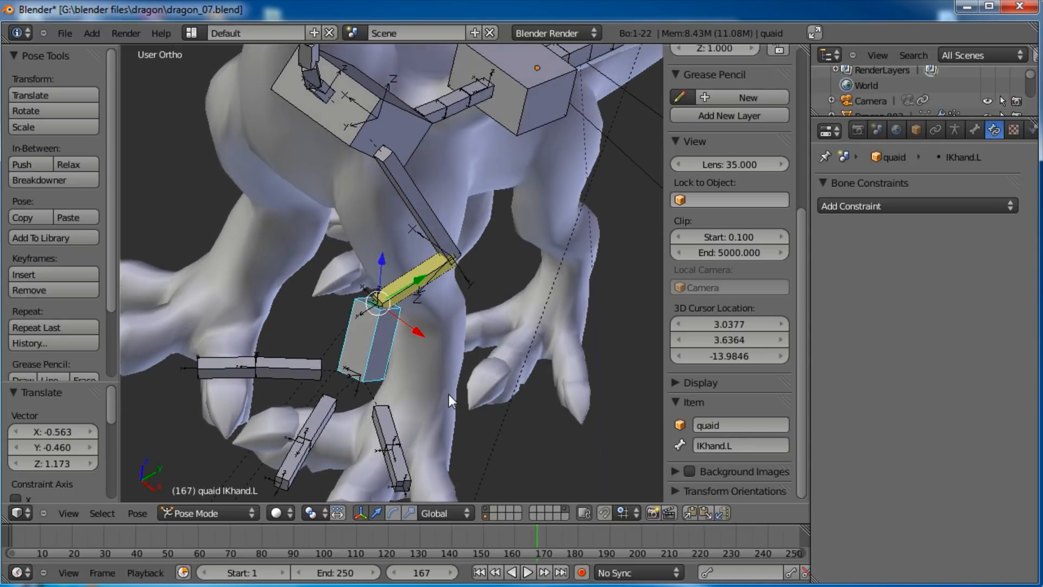
# Step: Set the Curved Bones segments of forearm.L to 6
pyautogui.rightClick(400, 279)
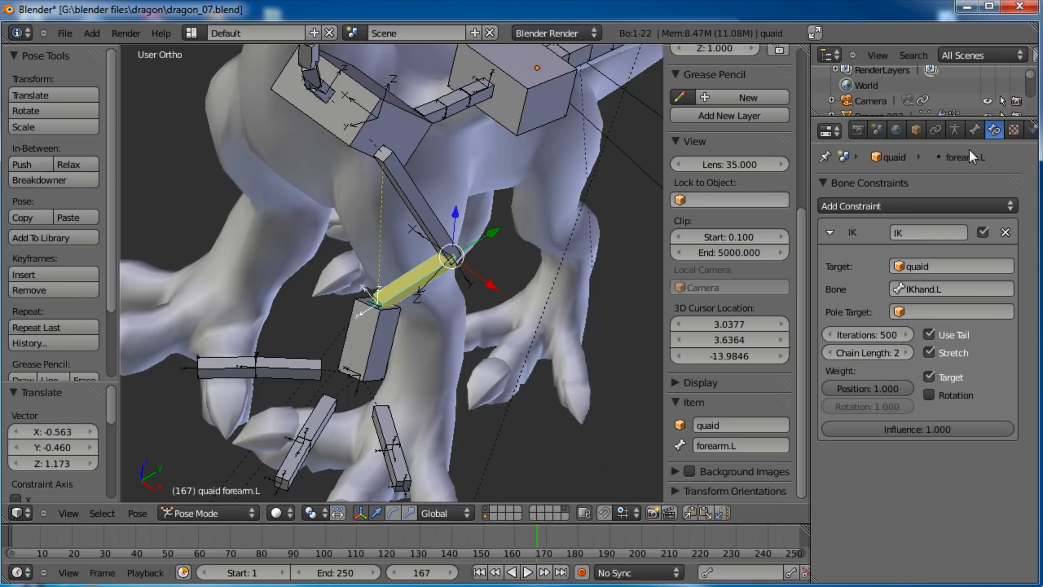
pyautogui.click(974, 131)
pyautogui.scroll(-6, 962, 481)
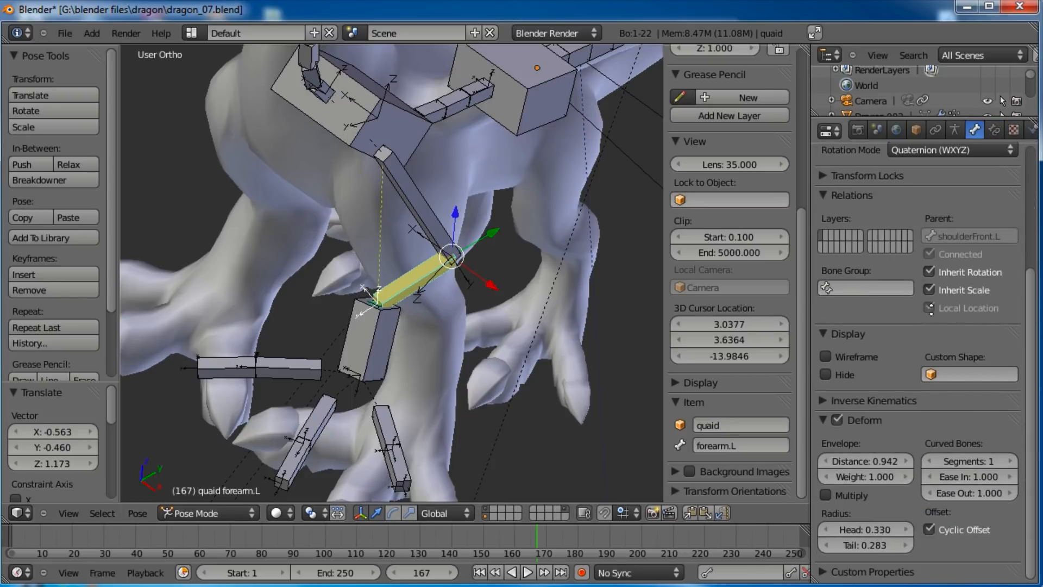
pyautogui.click(1015, 460)
pyautogui.click(1015, 461)
pyautogui.click(1014, 461)
pyautogui.click(1015, 461)
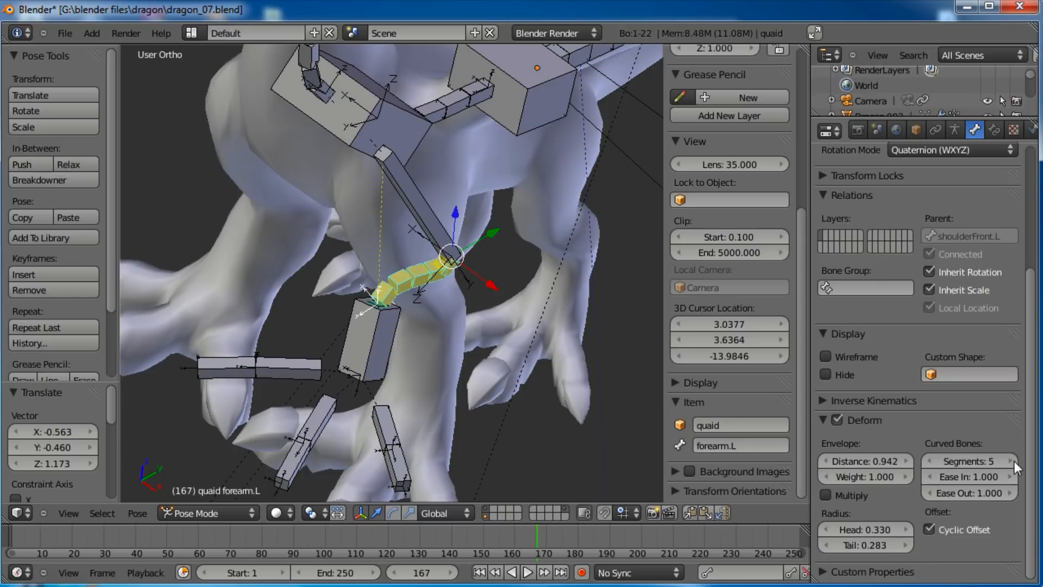
pyautogui.click(1014, 460)
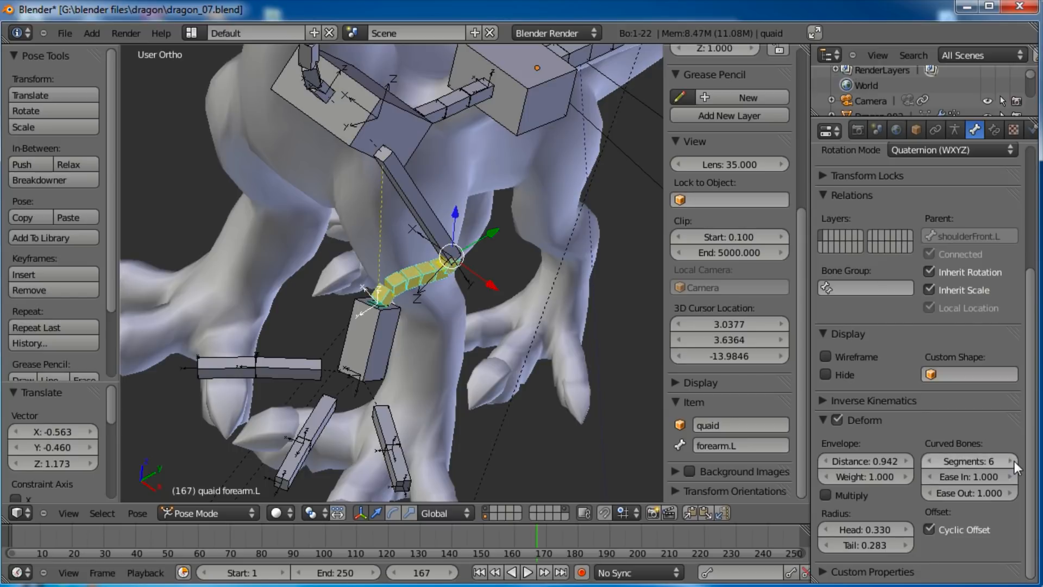
# Step: Test the segmented forearm by trackball-rotating IKhand.L, cancelling the rotation
pyautogui.rightClick(361, 340)
pyautogui.press('r')
pyautogui.press('r')
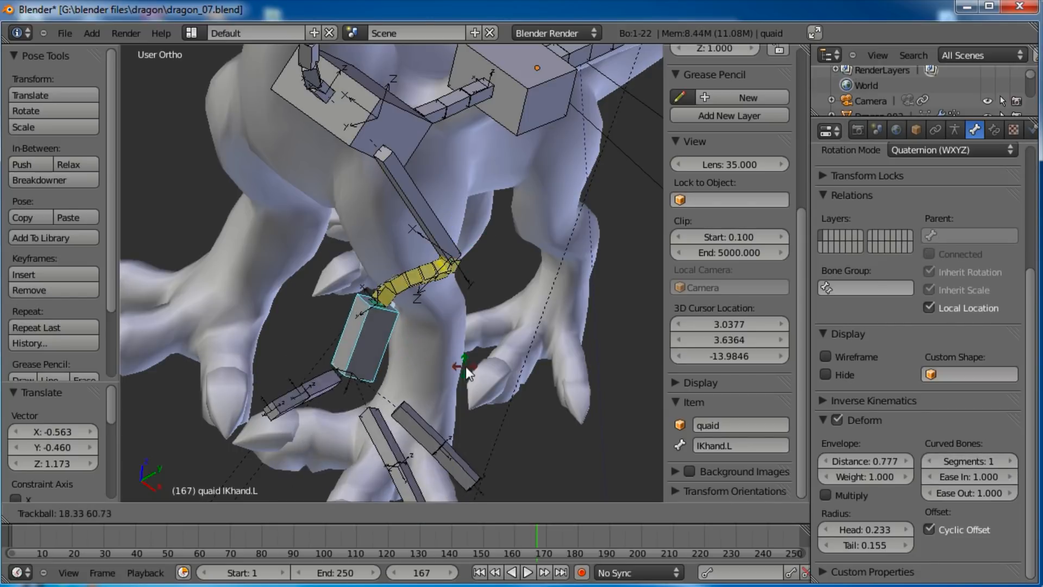
pyautogui.rightClick(371, 341)
# Step: Lower the Curved Bones Ease In and Ease Out values of forearm.L
pyautogui.rightClick(399, 296)
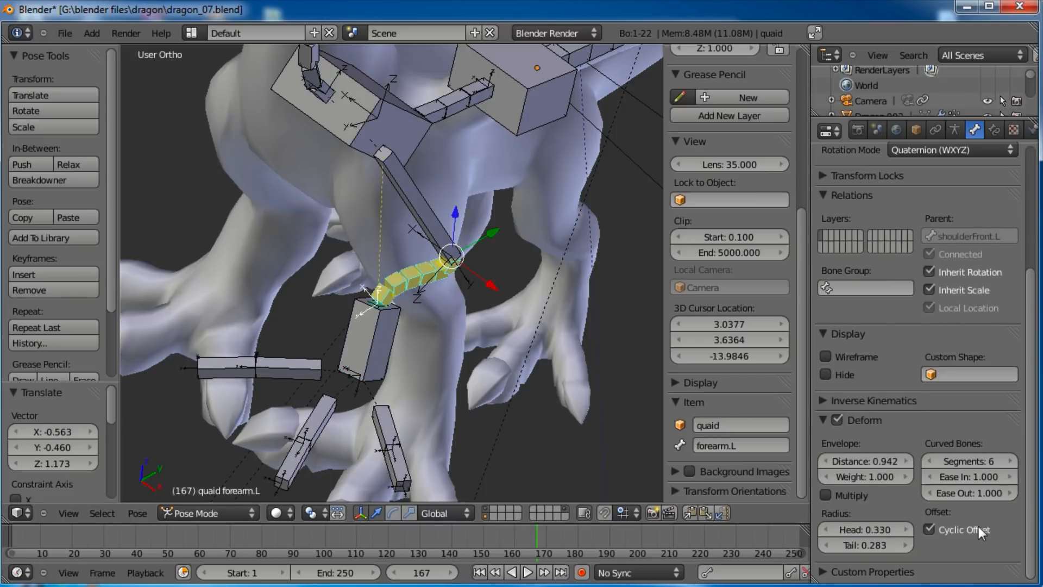
pyautogui.moveTo(979, 478); pyautogui.dragTo(937, 477)
pyautogui.moveTo(998, 500); pyautogui.dragTo(956, 500)
# Step: Try rotating IKhand.L with a cancelled trackball rotation and clear its pose rotation and location
pyautogui.rightClick(387, 330)
pyautogui.press('r')
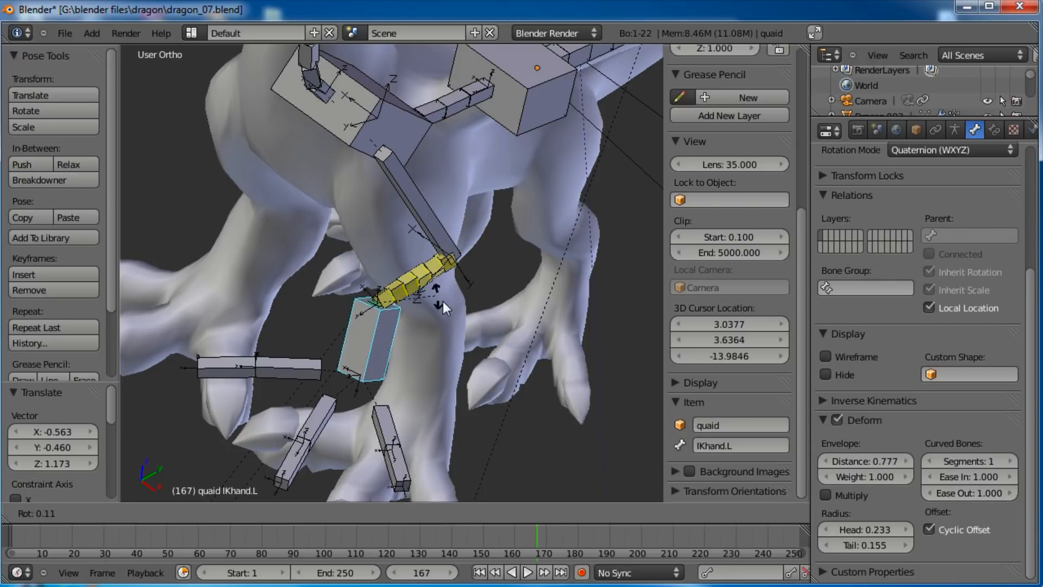
pyautogui.press('r')
pyautogui.rightClick(457, 346)
pyautogui.hotkey('alt', 'r')
pyautogui.click(458, 346)
pyautogui.hotkey('alt', 'g')
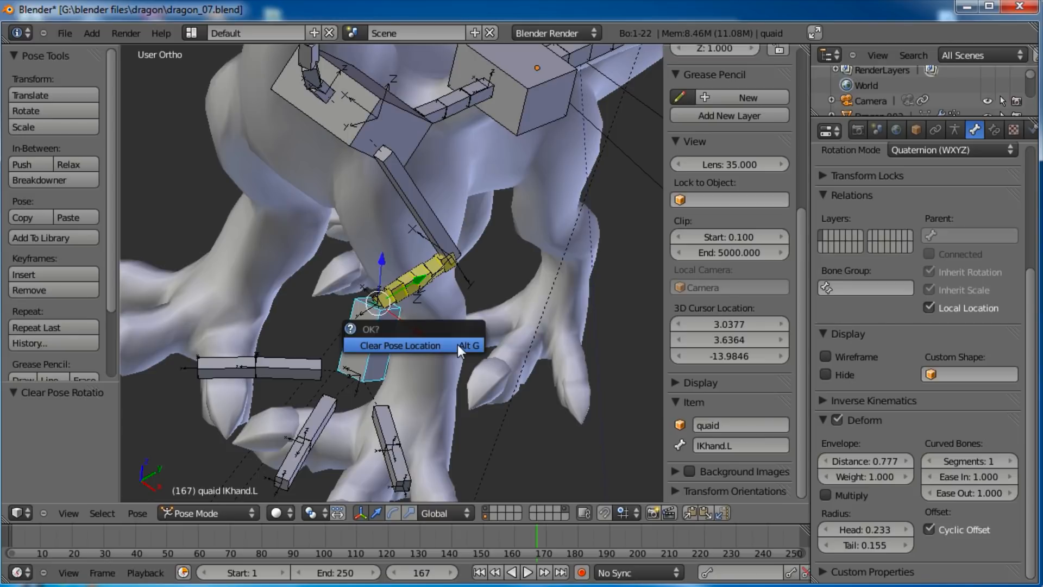
pyautogui.click(457, 344)
# Step: Test how the hand and toe bones follow a trackball rotation of IKhand.L from a new angle
pyautogui.moveTo(458, 345); pyautogui.dragTo(390, 400, button='middle')
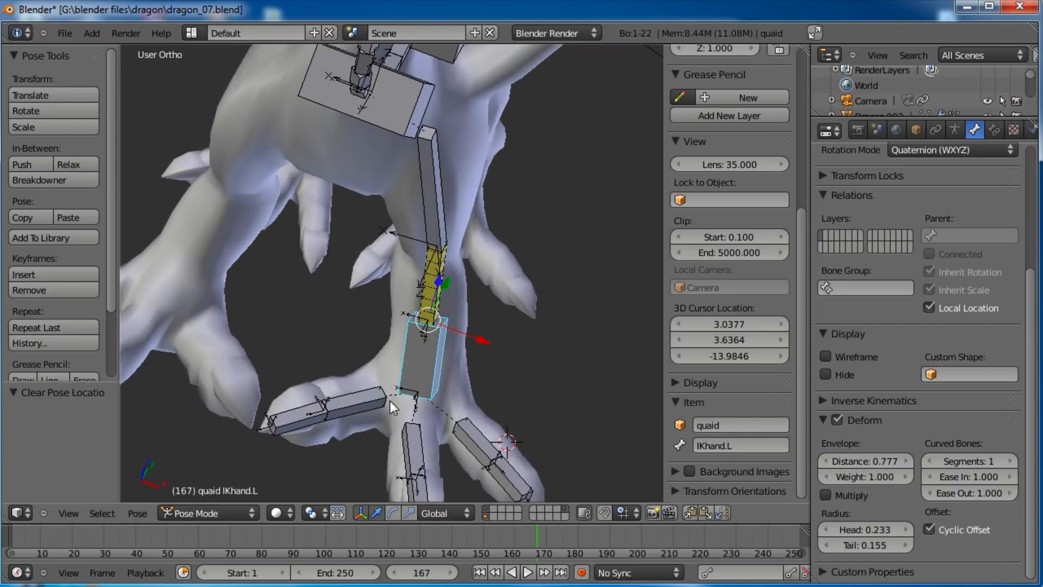
pyautogui.press('r')
pyautogui.press('r')
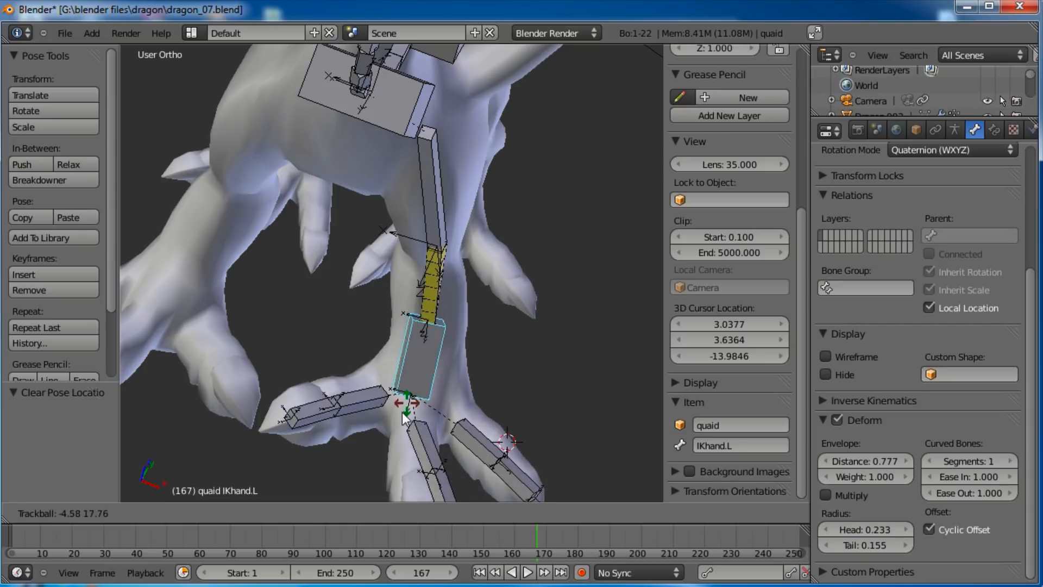
pyautogui.click(444, 428)
pyautogui.moveTo(444, 428); pyautogui.dragTo(406, 376, button='middle')
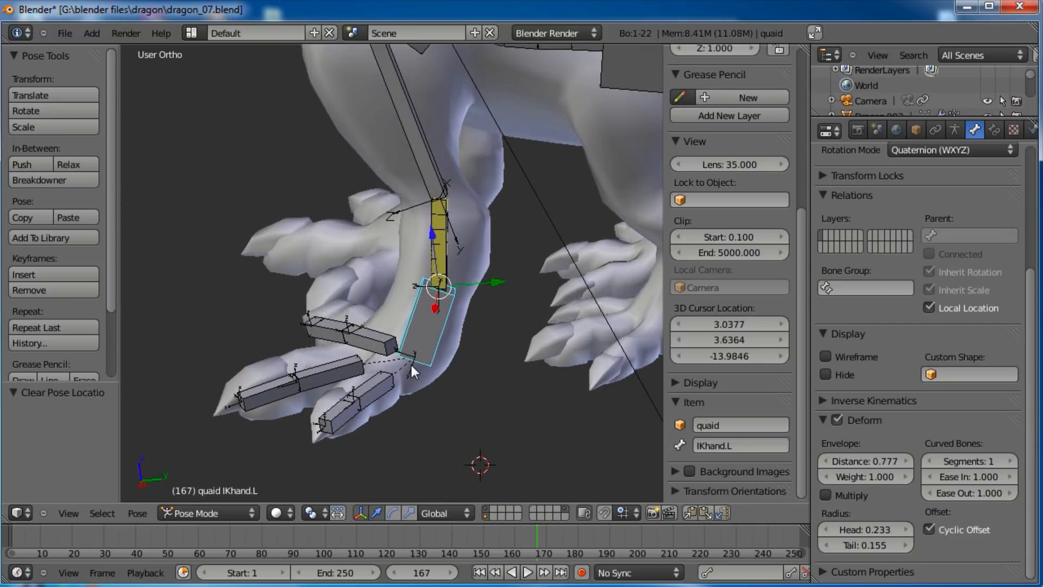
# Step: In Edit Mode, move the wrist joint by about -0.064 Y and -0.205 Z in right view, and 0.147 X and -0.026 Z in front view
pyautogui.press('KP_3')
pyautogui.press('Tab')
pyautogui.scroll(2, 413, 361)
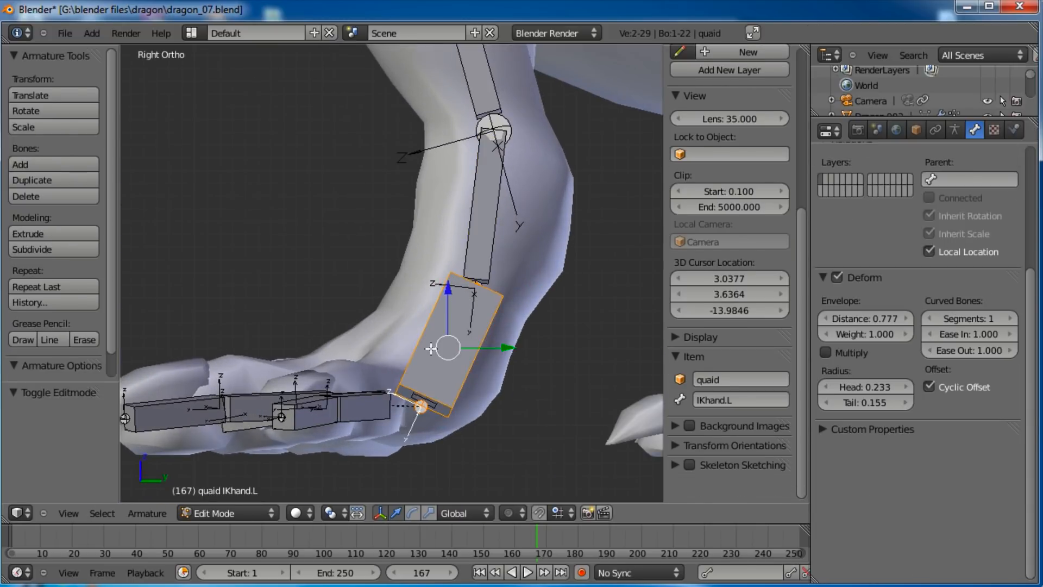
pyautogui.press('a')
pyautogui.rightClick(479, 291)
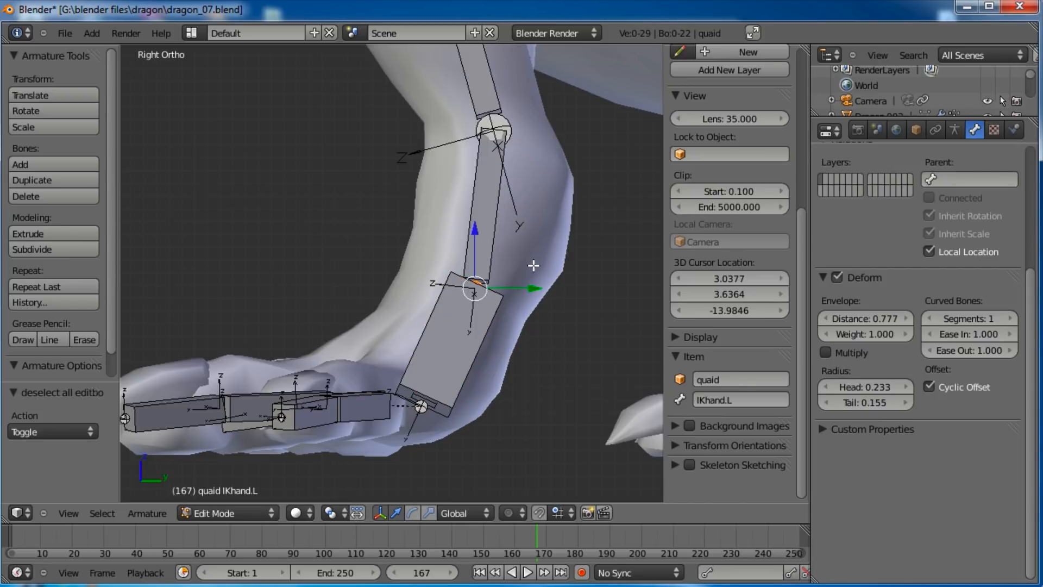
pyautogui.press('g')
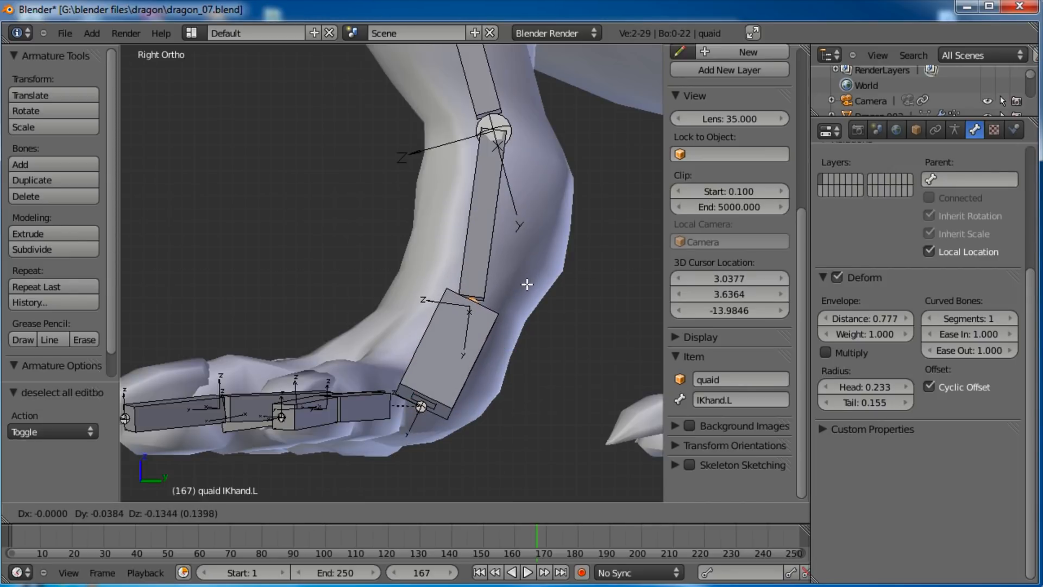
pyautogui.click(528, 286)
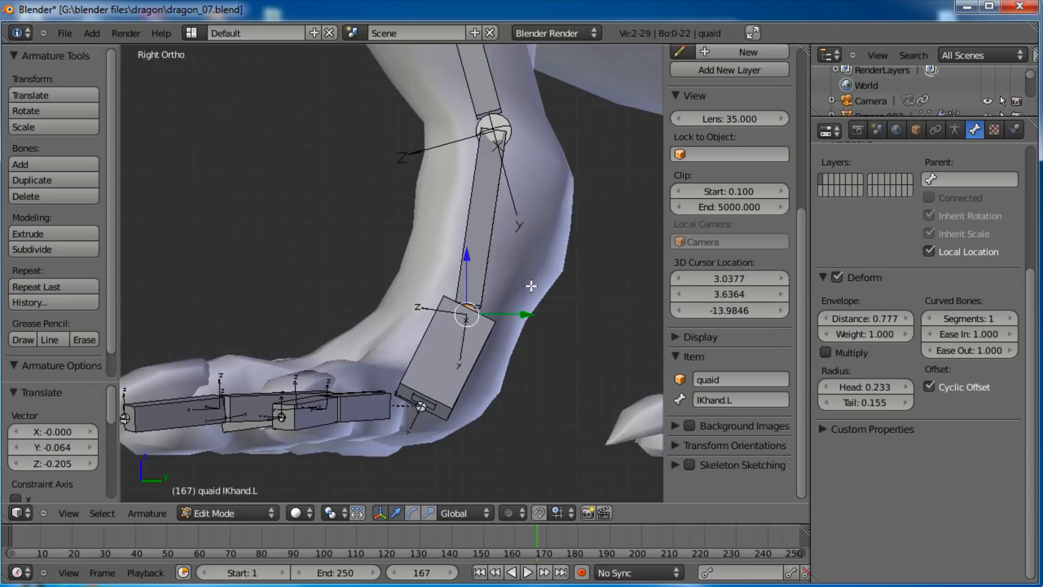
pyautogui.press('KP_1')
pyautogui.press('g')
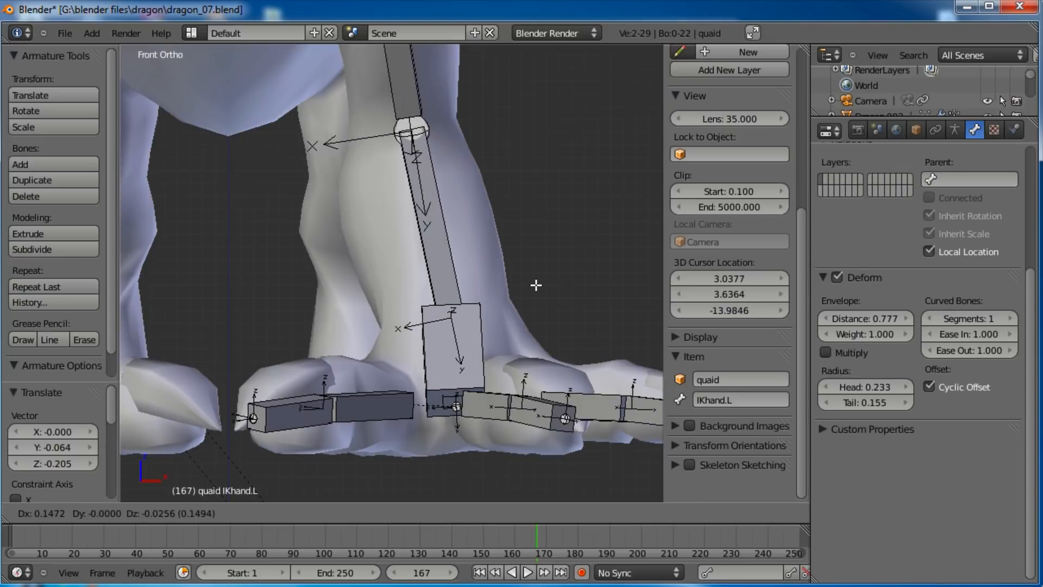
pyautogui.click(535, 283)
# Step: Adjust the bone roll of forearm.L and shoulderFront.L together by about 0.295
pyautogui.keyDown('shift'); pyautogui.moveTo(483, 211); pyautogui.dragTo(444, 340, button='middle'); pyautogui.keyUp('shift')
pyautogui.rightClick(406, 318)
pyautogui.keyDown('shift'); pyautogui.rightClick(378, 231); pyautogui.keyUp('shift')
pyautogui.scroll(-4, 419, 311)
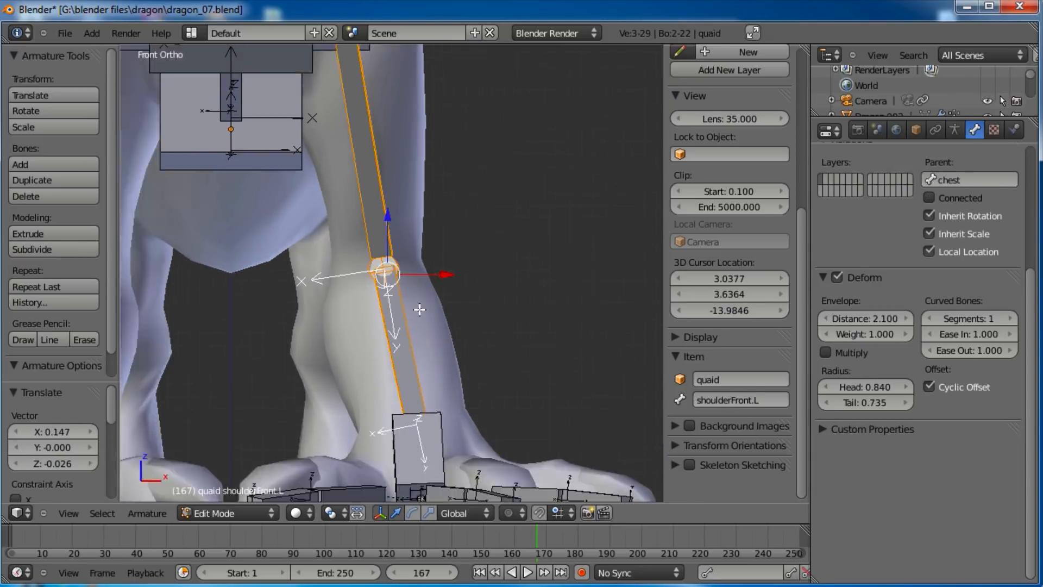
pyautogui.keyDown('shift'); pyautogui.moveTo(472, 257); pyautogui.dragTo(461, 303, button='middle'); pyautogui.keyUp('shift')
pyautogui.hotkey('ctrl', 'r')
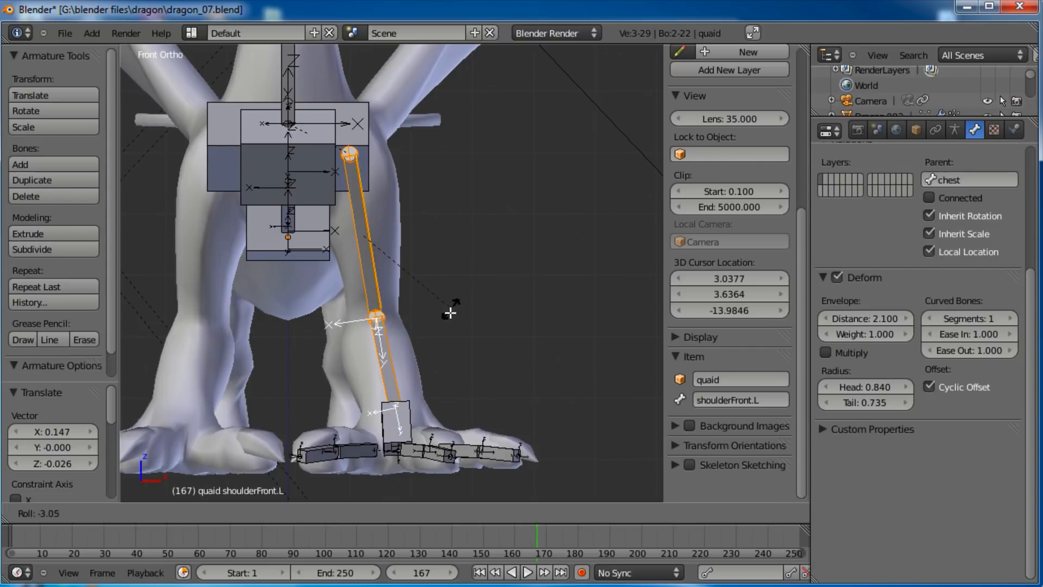
pyautogui.click(436, 348)
pyautogui.moveTo(436, 348); pyautogui.dragTo(414, 294, button='middle')
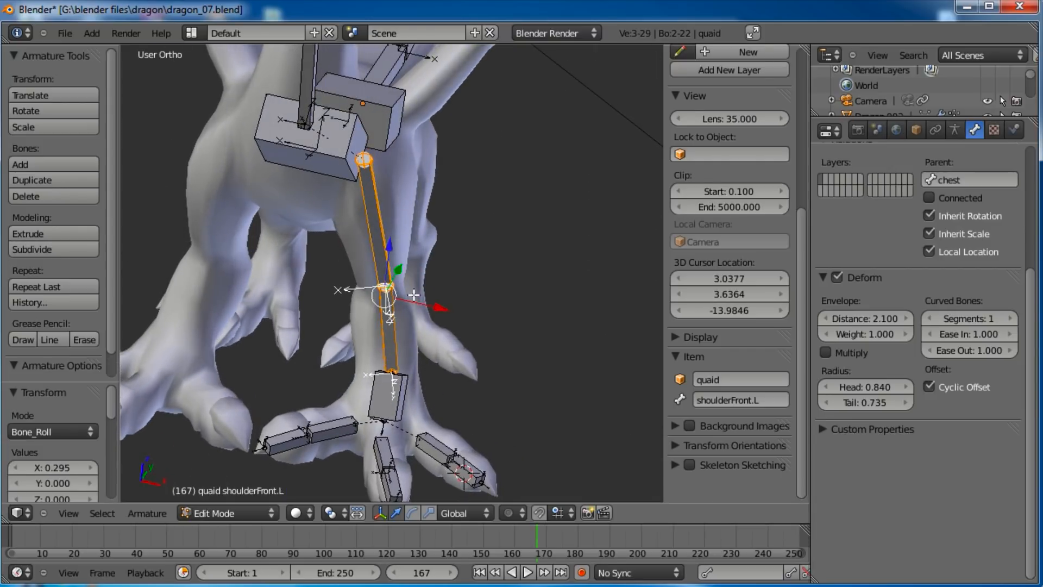
# Step: Adjust the bone roll of the front hand bone by about 0.425
pyautogui.moveTo(466, 340); pyautogui.dragTo(416, 364, button='middle')
pyautogui.scroll(2, 416, 378)
pyautogui.press('a')
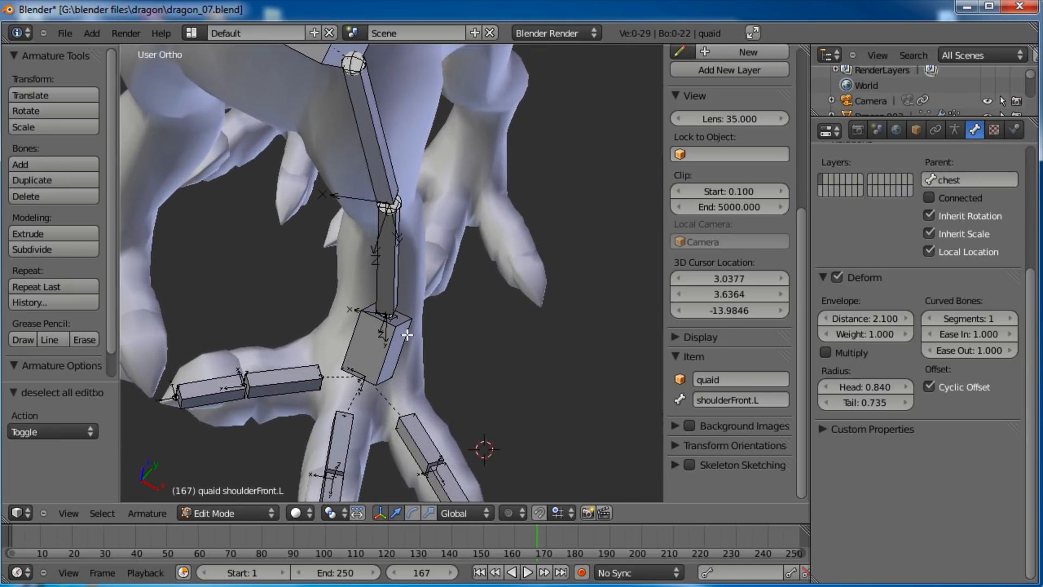
pyautogui.rightClick(374, 350)
pyautogui.hotkey('ctrl', 'r')
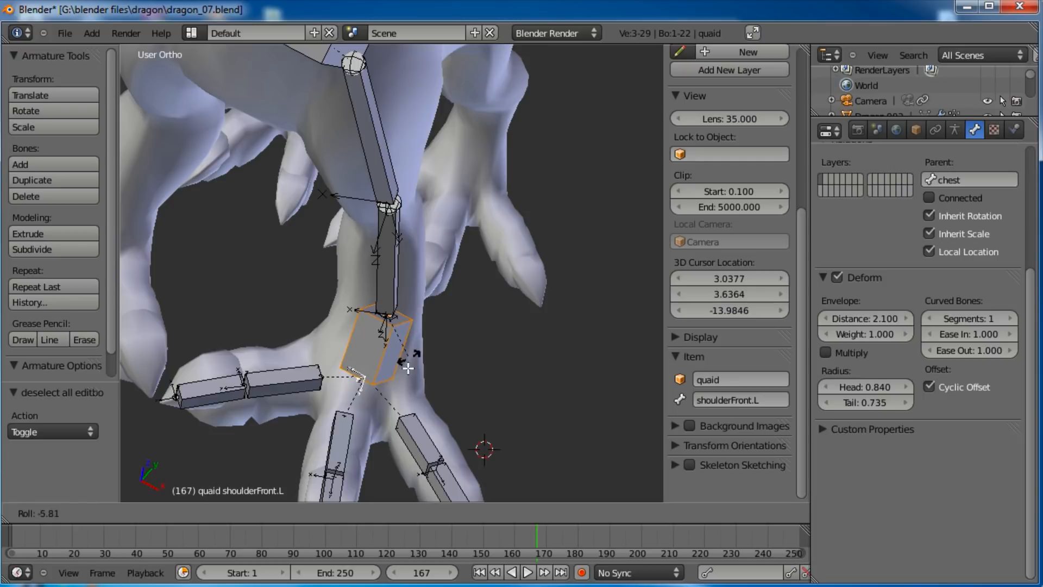
pyautogui.click(385, 384)
pyautogui.scroll(-5, 385, 384)
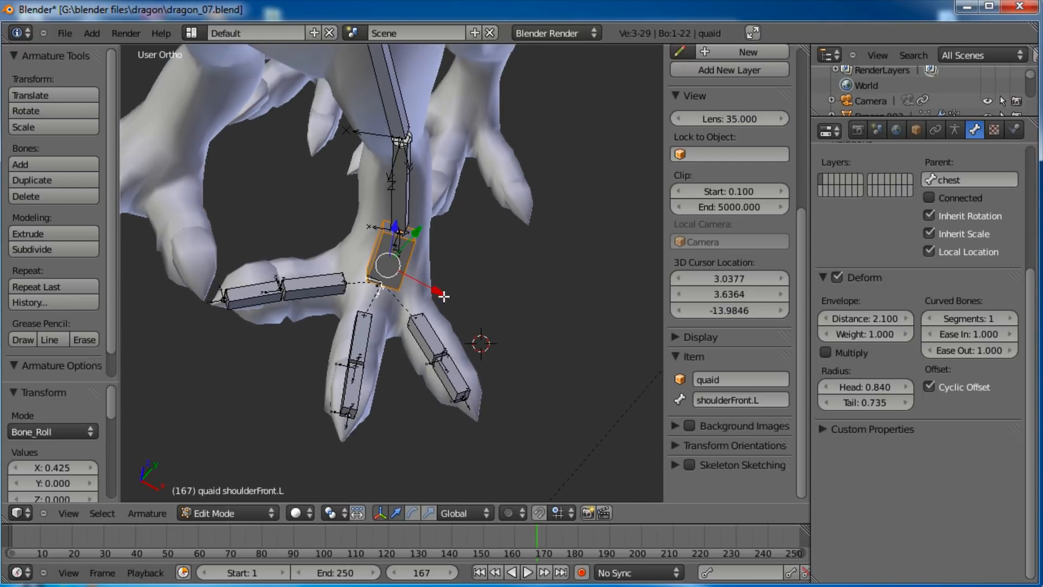
# Step: Return to Pose Mode, deselect all bones and inspect the rolled front leg
pyautogui.press('Tab')
pyautogui.moveTo(412, 315); pyautogui.dragTo(324, 252, button='middle')
pyautogui.press('a')
pyautogui.moveTo(508, 231); pyautogui.dragTo(391, 318, button='middle')
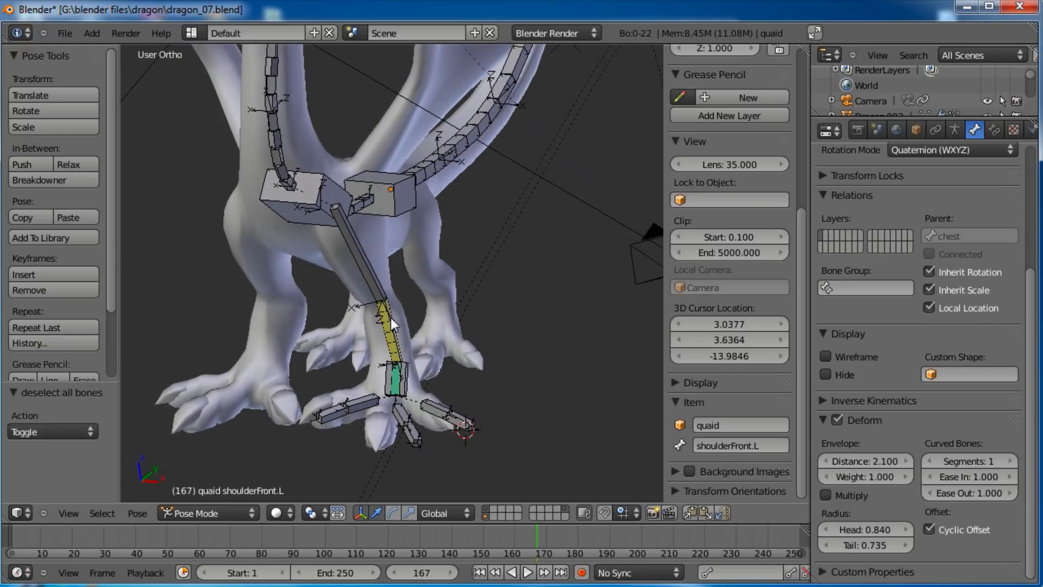
# Step: In Edit Mode's right view, duplicate the entire front leg, hand and toe chain about 3.325 along Y onto the hind leg
pyautogui.rightClick(367, 287)
pyautogui.press('KP_3')
pyautogui.press('Tab')
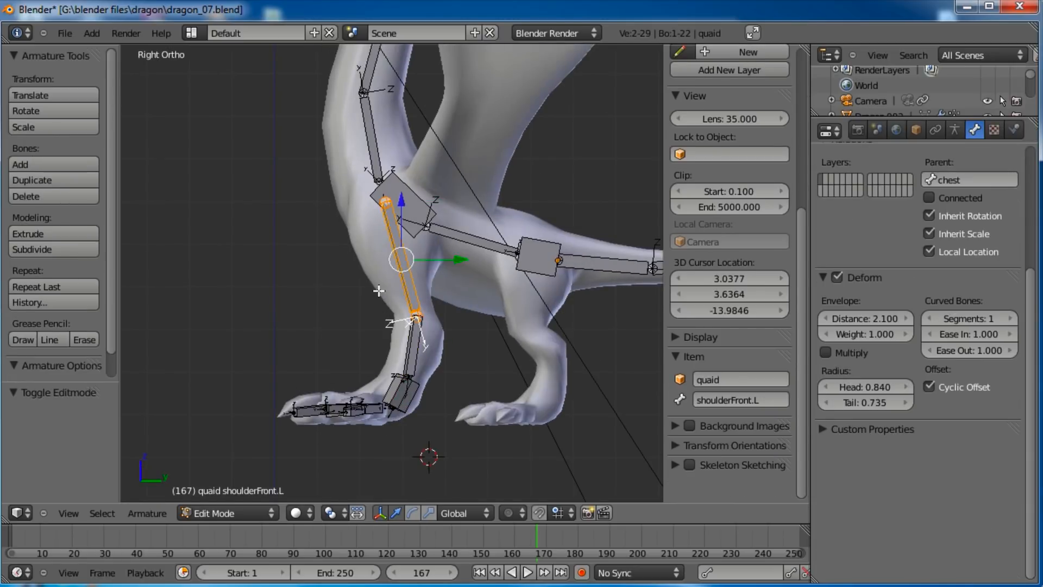
pyautogui.press('a')
pyautogui.press('b')
pyautogui.moveTo(449, 276); pyautogui.dragTo(259, 452)
pyautogui.keyDown('shift'); pyautogui.moveTo(413, 293); pyautogui.dragTo(378, 315, button='middle'); pyautogui.keyUp('shift')
pyautogui.keyDown('shift'); pyautogui.rightClick(374, 286); pyautogui.keyUp('shift')
pyautogui.keyDown('shift'); pyautogui.moveTo(493, 414); pyautogui.dragTo(349, 359, button='middle'); pyautogui.keyUp('shift')
pyautogui.keyDown('shift'); pyautogui.moveTo(275, 332); pyautogui.dragTo(331, 341, button='middle'); pyautogui.keyUp('shift')
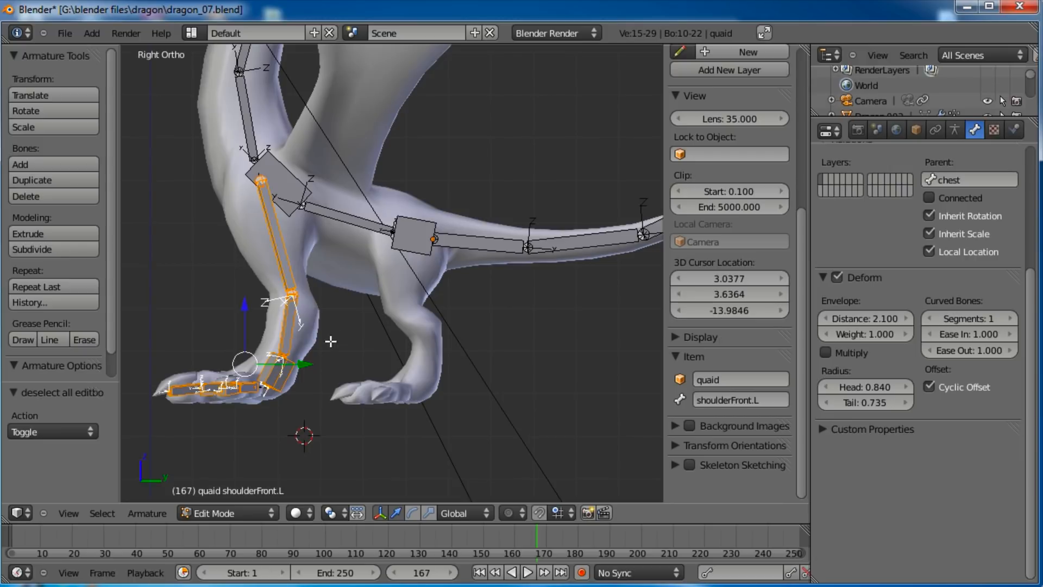
pyautogui.hotkey('shift', 'd')
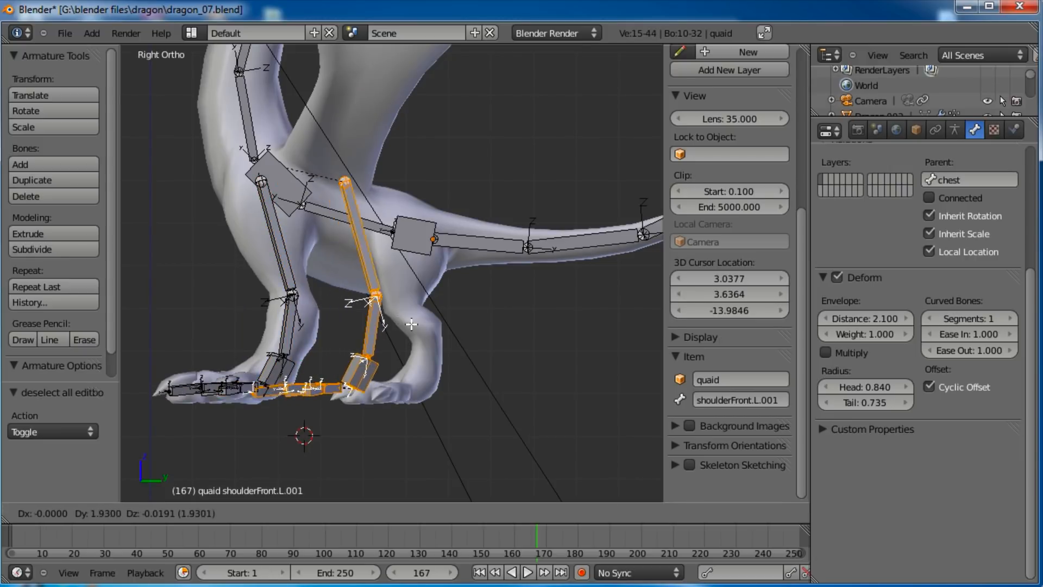
pyautogui.click(519, 326)
# Step: Scale down and reposition the duplicated leg bones to fit the hind leg, finishing with a scale of about 0.902
pyautogui.press('s')
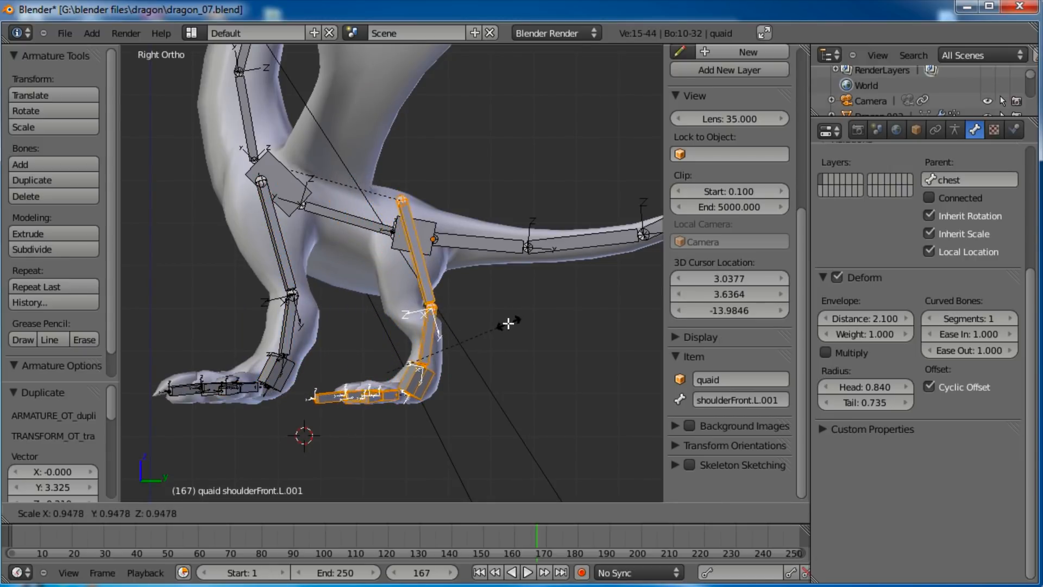
pyautogui.click(496, 328)
pyautogui.press('g')
pyautogui.click(470, 333)
pyautogui.press('s')
pyautogui.click(460, 337)
# Step: Move the duplicated hind leg bones about -0.765 along X into the hind leg
pyautogui.moveTo(461, 337); pyautogui.dragTo(429, 354, button='middle')
pyautogui.press('g')
pyautogui.press('x')
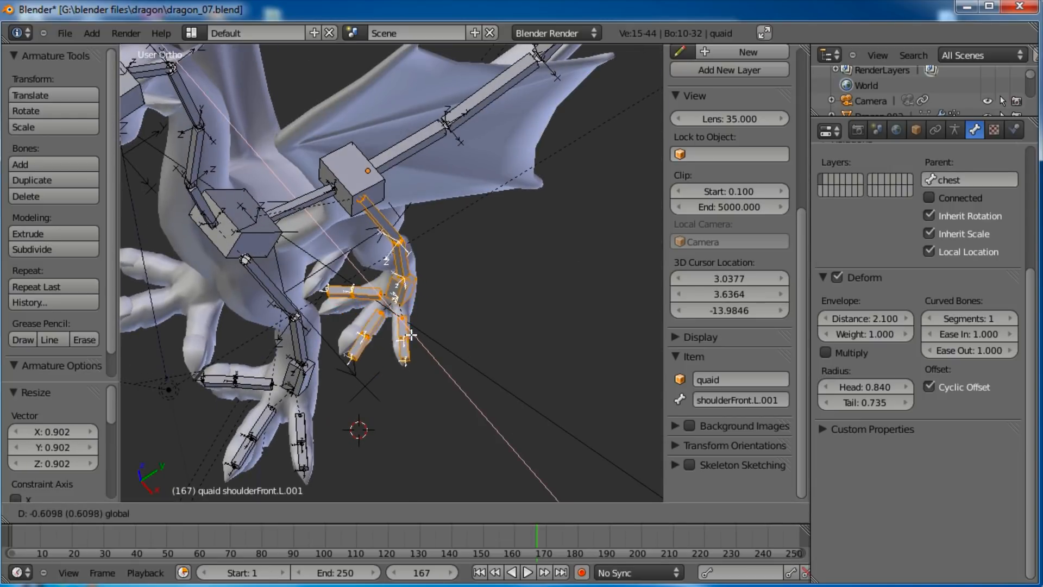
pyautogui.click(412, 329)
pyautogui.moveTo(449, 321); pyautogui.dragTo(422, 315, button='middle')
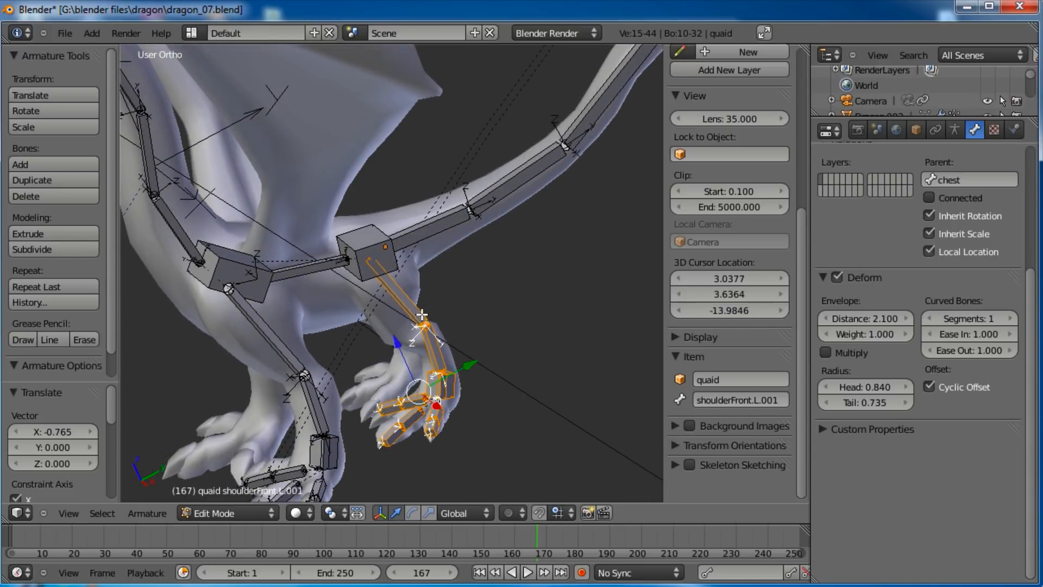
# Step: Rename the duplicated upper hind leg bone as thigh.L
pyautogui.press('KP_3')
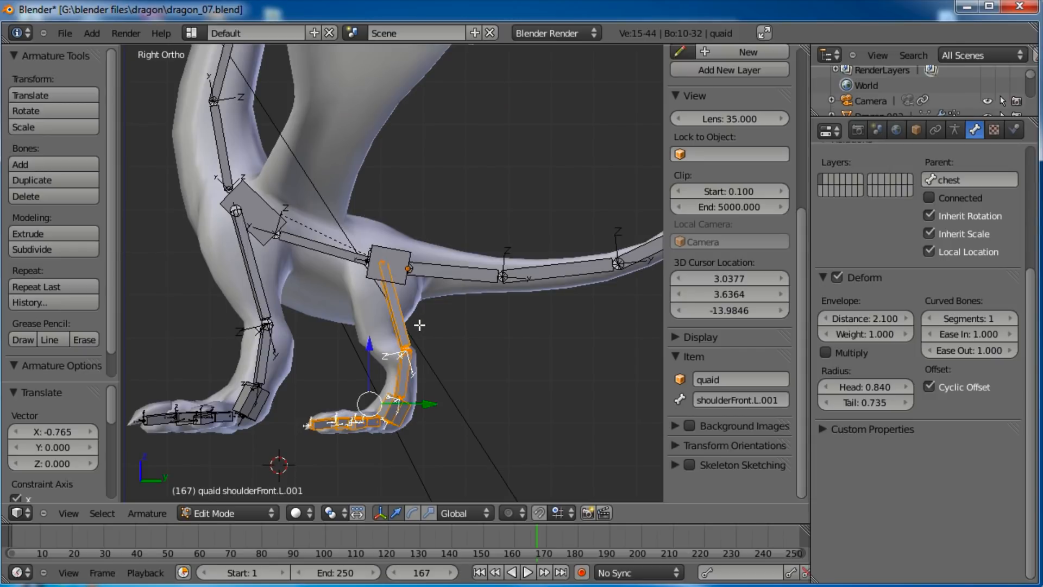
pyautogui.scroll(2, 420, 325)
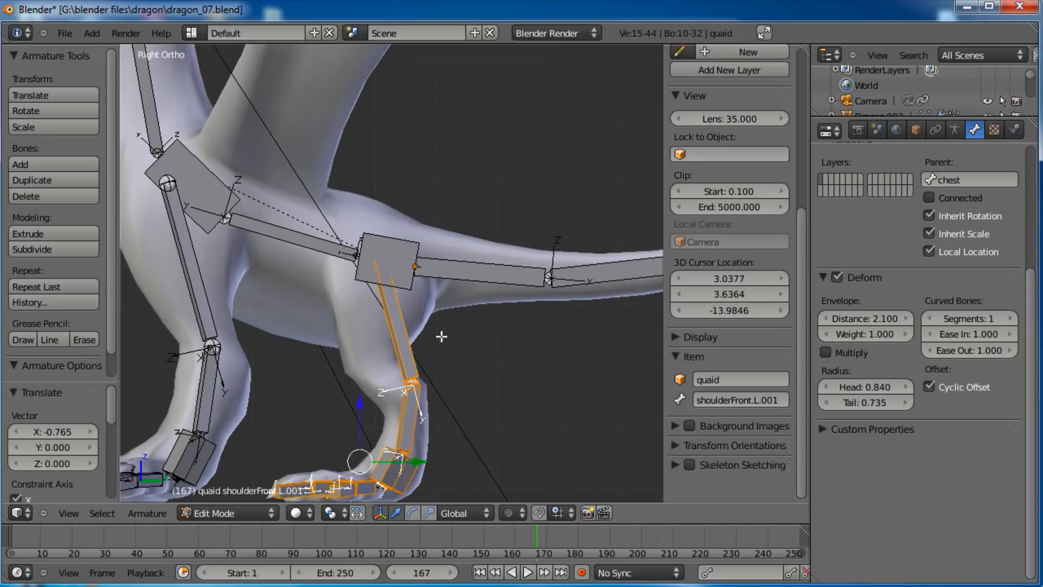
pyautogui.keyDown('shift'); pyautogui.moveTo(441, 336); pyautogui.dragTo(442, 275, button='middle'); pyautogui.keyUp('shift')
pyautogui.rightClick(399, 265)
pyautogui.click(768, 398)
pyautogui.write('thig')
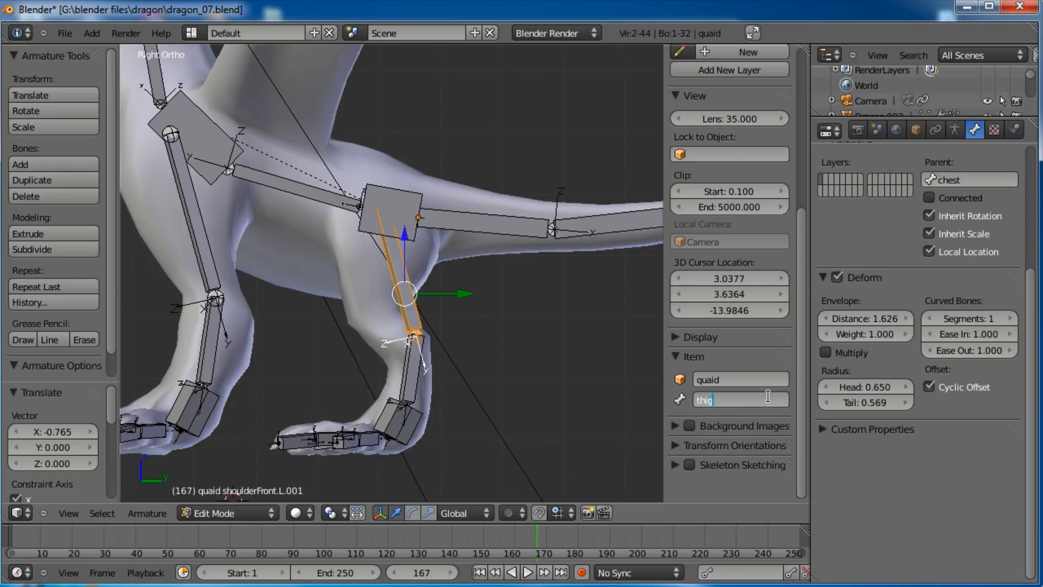
pyautogui.write('h>l')
pyautogui.press('Return')
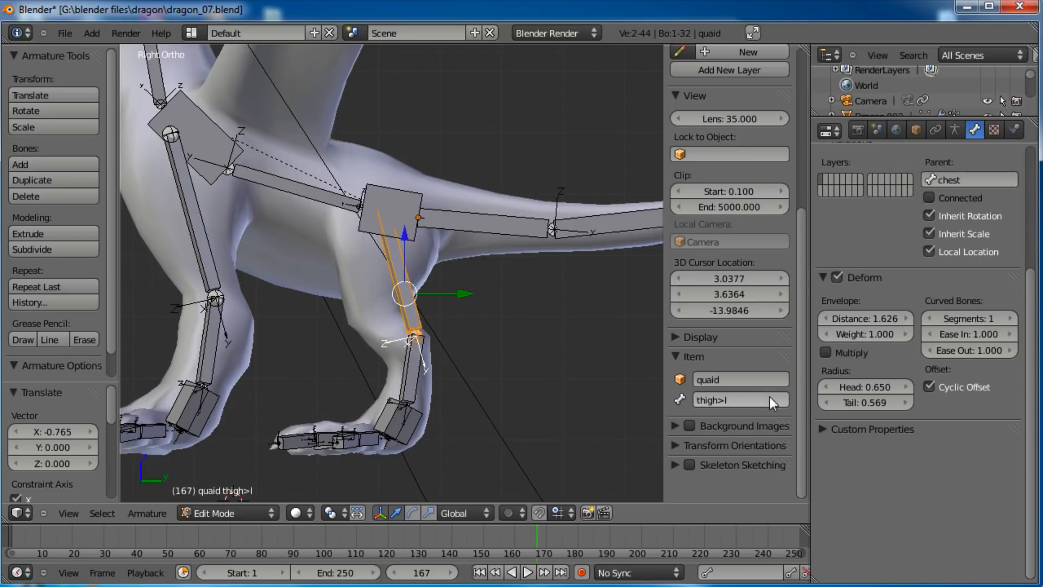
pyautogui.click(765, 397)
pyautogui.click(764, 397)
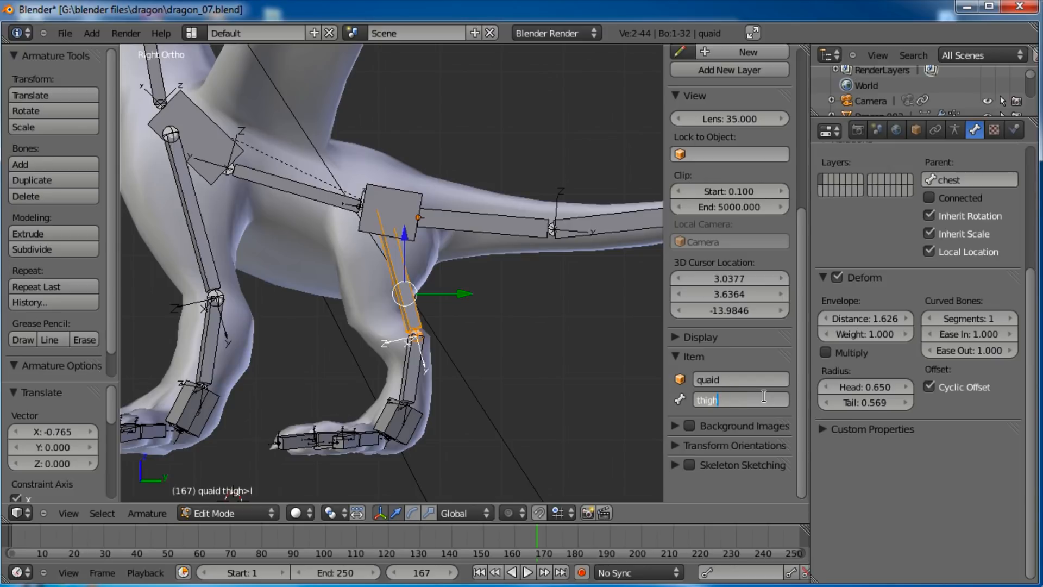
pyautogui.write('L')
pyautogui.press('Return')
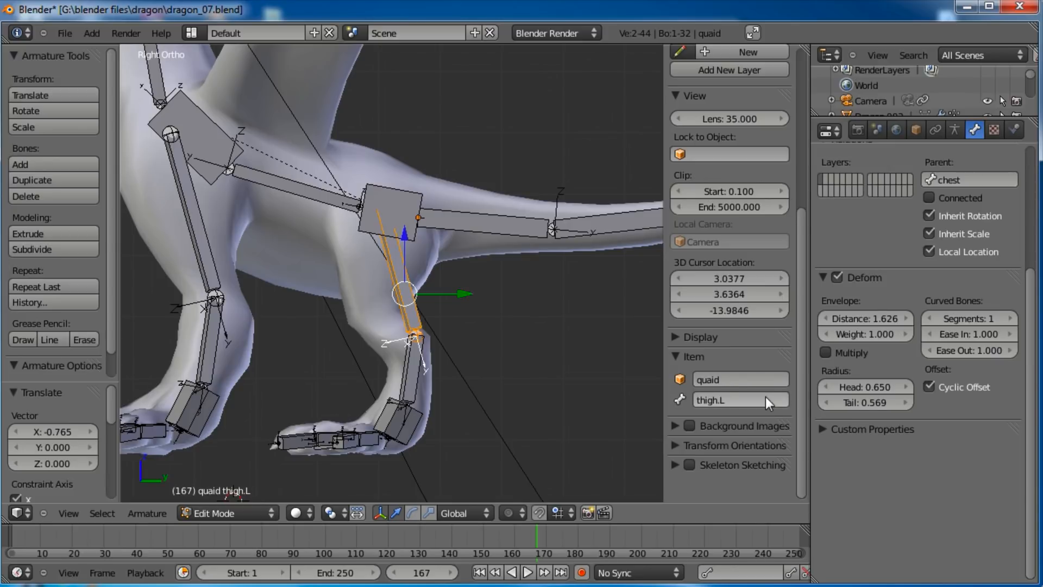
# Step: Rename the duplicated forearm bone of the hind leg as shin.L
pyautogui.rightClick(423, 351)
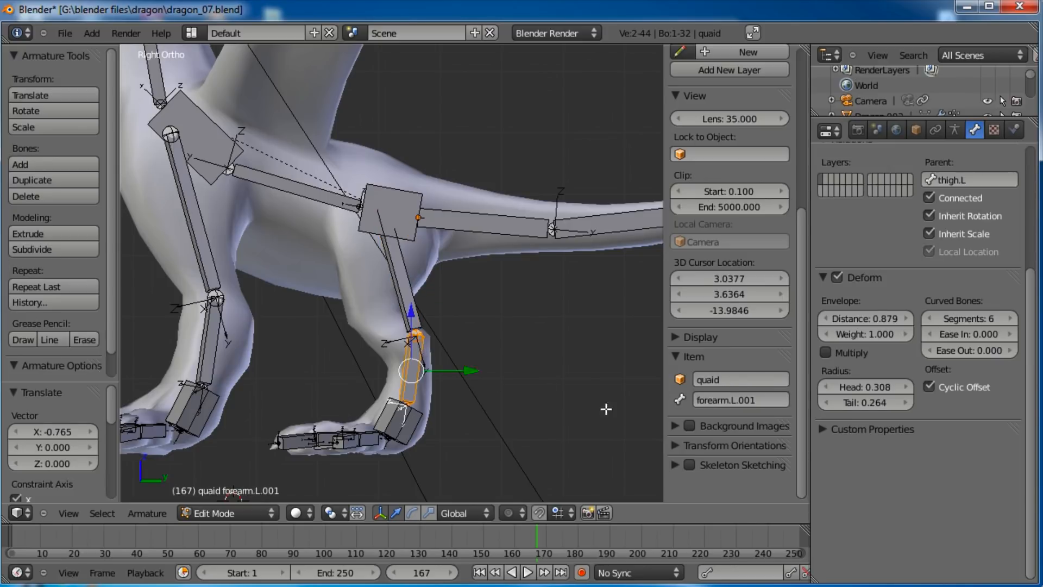
pyautogui.click(763, 398)
pyautogui.write('shin.L')
pyautogui.press('Return')
# Step: Rename the duplicated hand bone of the hind leg as foot.L
pyautogui.rightClick(406, 425)
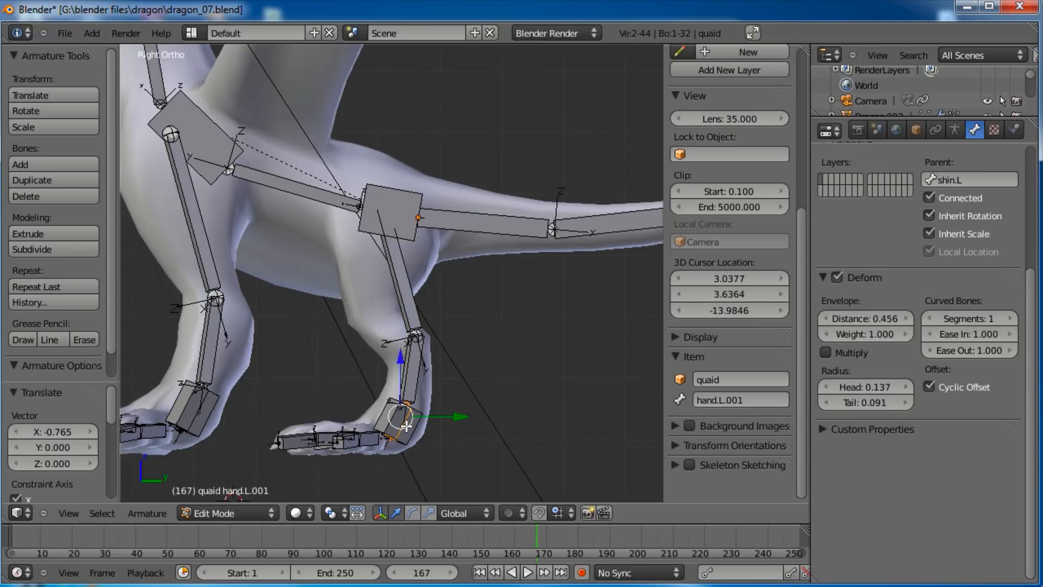
pyautogui.click(730, 400)
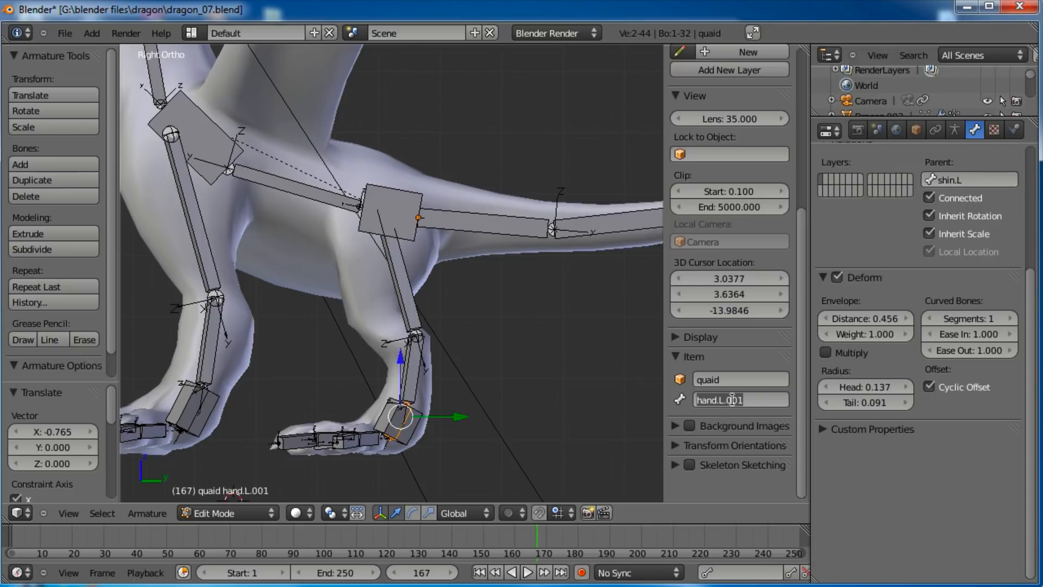
pyautogui.write('foo')
pyautogui.press('Return')
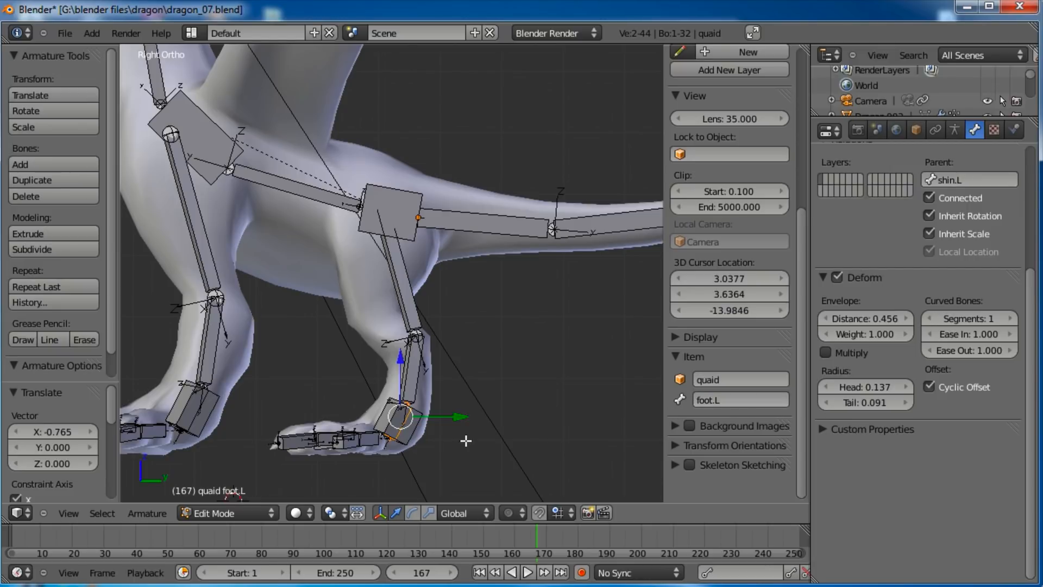
# Step: Rename the hind leg's duplicated IKhand bone as IKfoot.L
pyautogui.rightClick(403, 427)
pyautogui.click(740, 395)
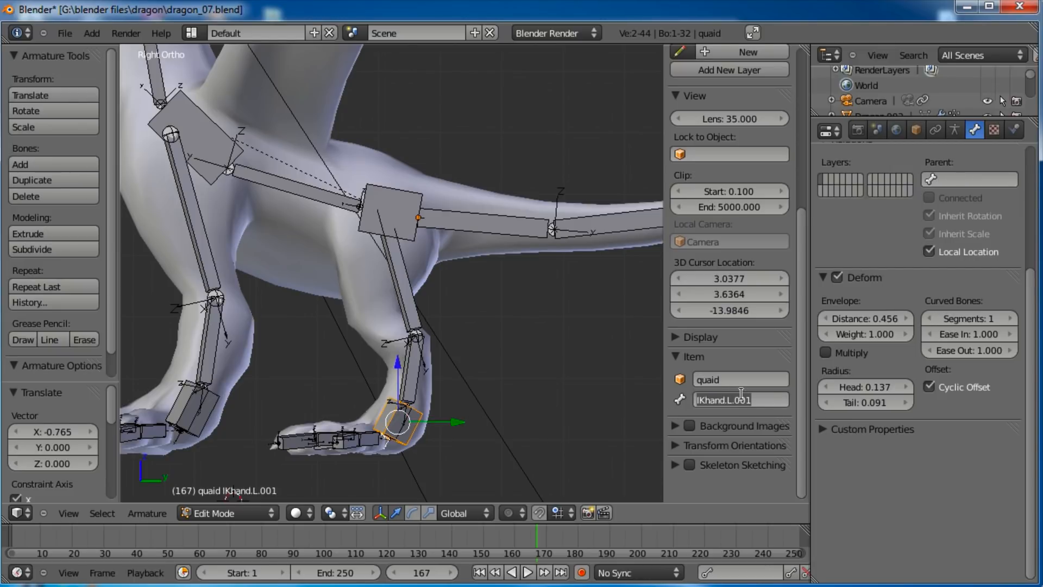
pyautogui.write('IKfoot.L')
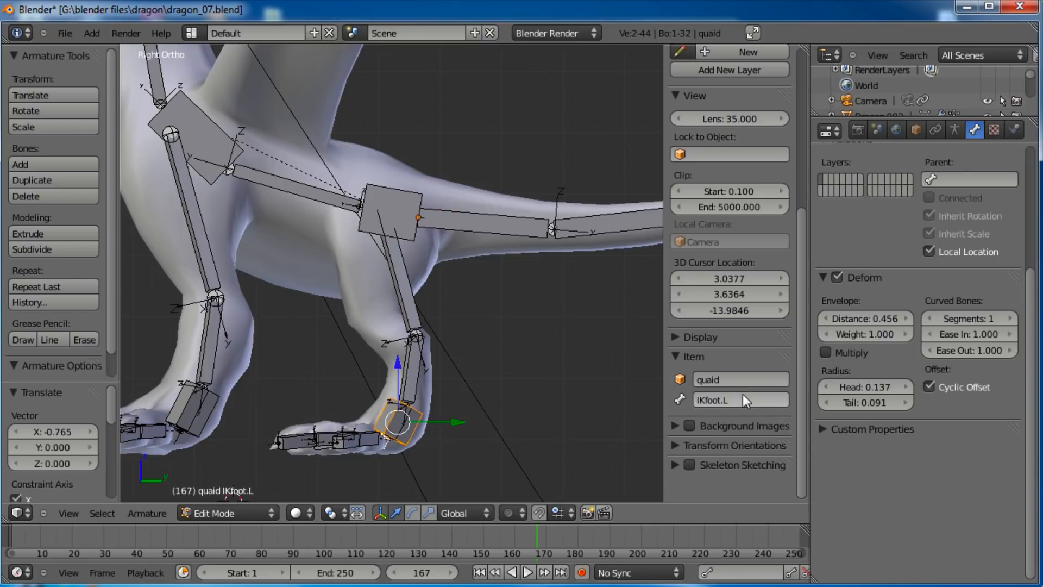
pyautogui.press('Return')
# Step: Rename the two duplicated pinky bones on the hind foot as pinkytoe01.L and pinkytoe02.L
pyautogui.moveTo(609, 359); pyautogui.dragTo(387, 353, button='middle')
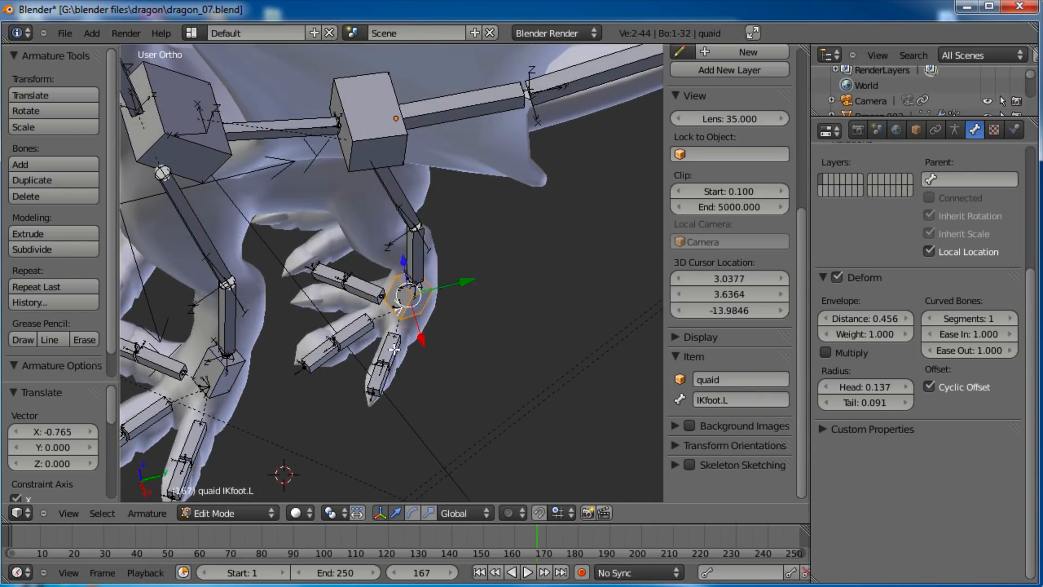
pyautogui.rightClick(387, 353)
pyautogui.click(721, 400)
pyautogui.write('toe01')
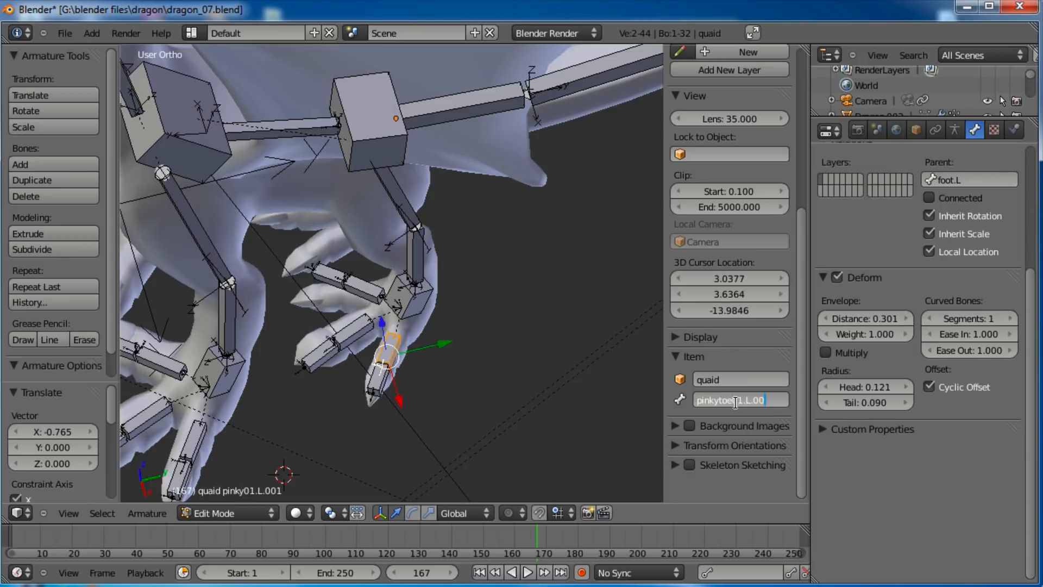
pyautogui.press('Return')
pyautogui.rightClick(380, 386)
pyautogui.click(720, 401)
pyautogui.write('toe')
pyautogui.press('Return')
pyautogui.rightClick(350, 334)
pyautogui.click(754, 399)
pyautogui.click(731, 399)
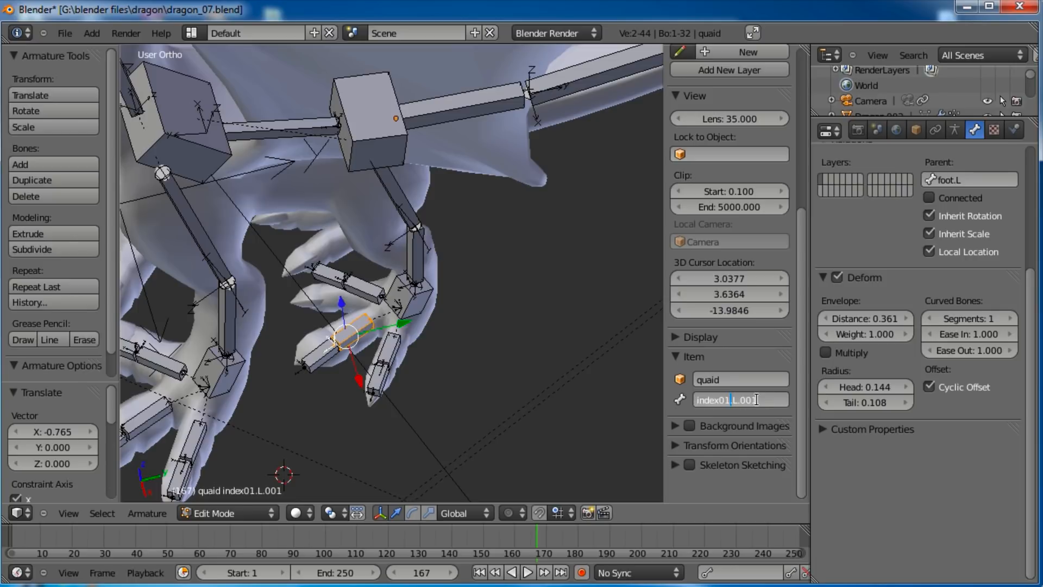
pyautogui.write('toe')
pyautogui.press('BackSpace')
pyautogui.press('BackSpace')
pyautogui.press('Escape')
# Step: Rename the outer duplicated index bone on the hind foot as indextoe02.L
pyautogui.rightClick(324, 356)
pyautogui.click(726, 400)
pyautogui.click(725, 400)
pyautogui.moveTo(725, 401); pyautogui.dragTo(916, 380)
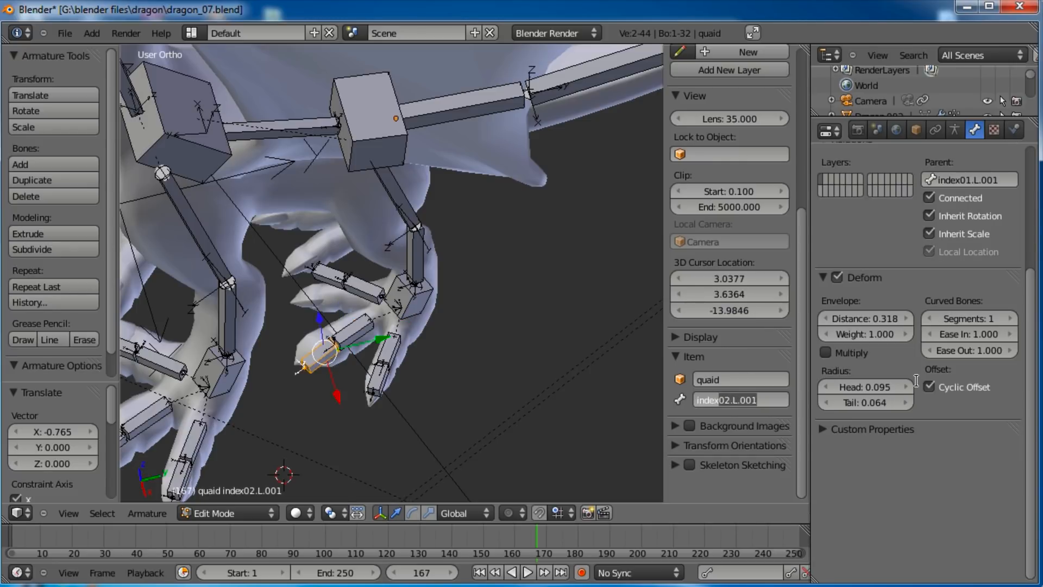
pyautogui.write('to')
pyautogui.write('e022')
pyautogui.write('L')
pyautogui.press('Return')
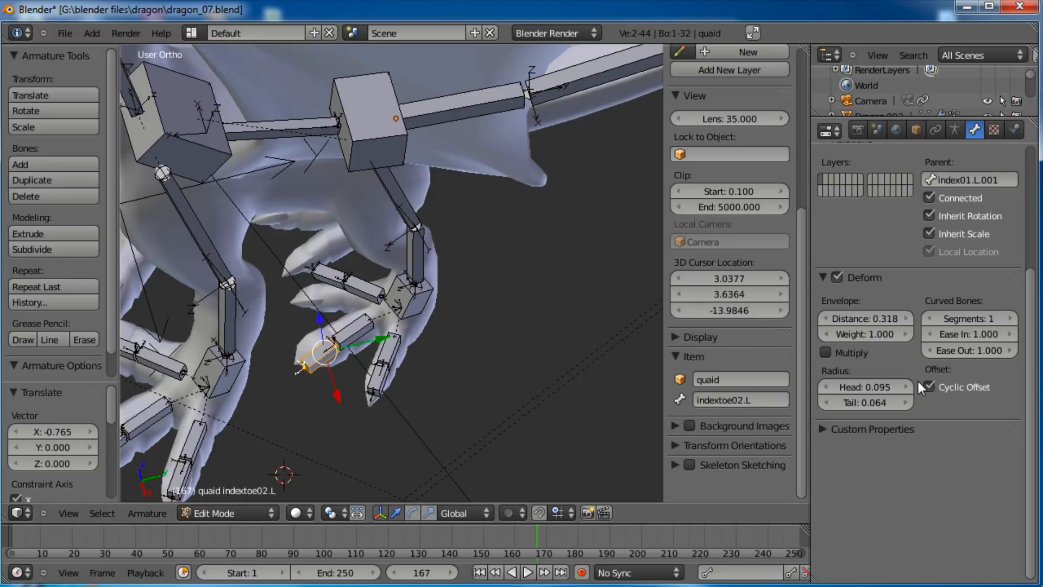
# Step: Rename the inner duplicated thumb bone on the hind foot as thumbtoe01.L
pyautogui.rightClick(362, 289)
pyautogui.doubleClick(733, 400)
pyautogui.press('Delete')
pyautogui.press('Delete')
pyautogui.press('Delete')
pyautogui.press('Delete')
pyautogui.press('Delete')
pyautogui.press('Delete')
pyautogui.press('Delete')
pyautogui.press('Delete')
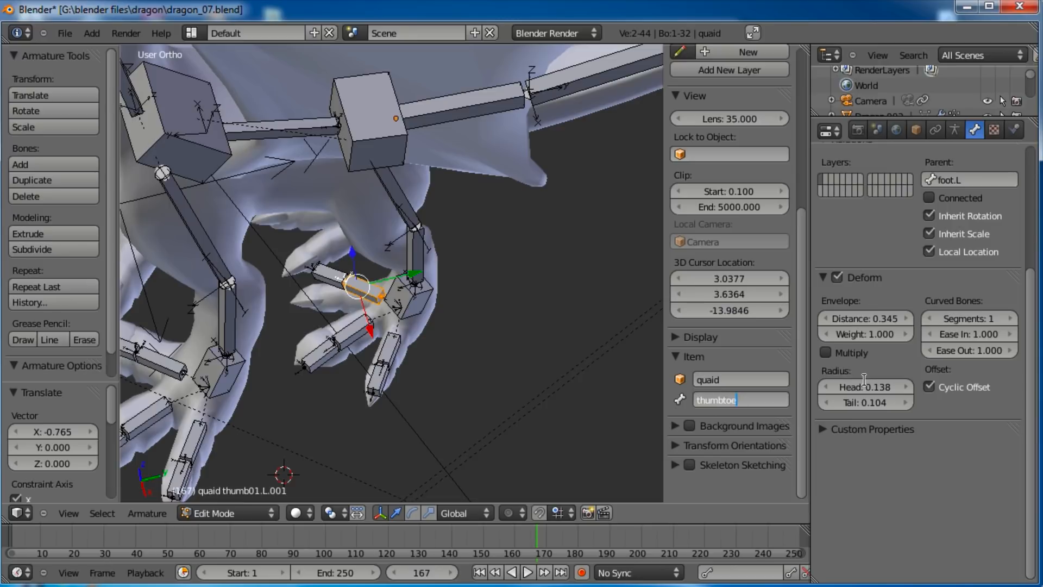
pyautogui.write('toe01.L')
pyautogui.press('Return')
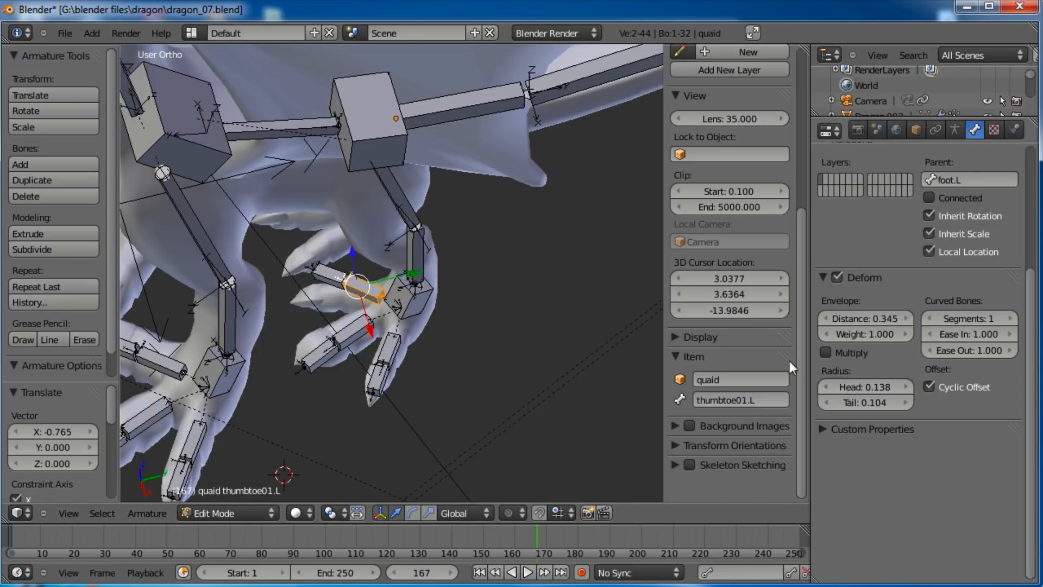
# Step: Rename the outer duplicated thumb bone on the hind foot as thumbtoe02.L
pyautogui.press(']')
pyautogui.doubleClick(734, 400)
pyautogui.write('thumbto')
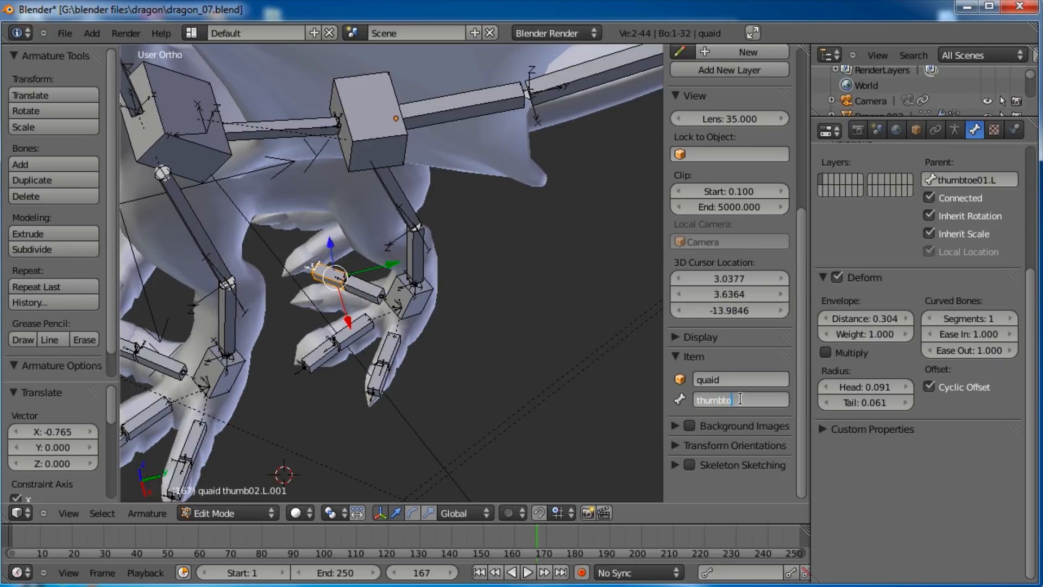
pyautogui.write('e02.L')
pyautogui.press('Return')
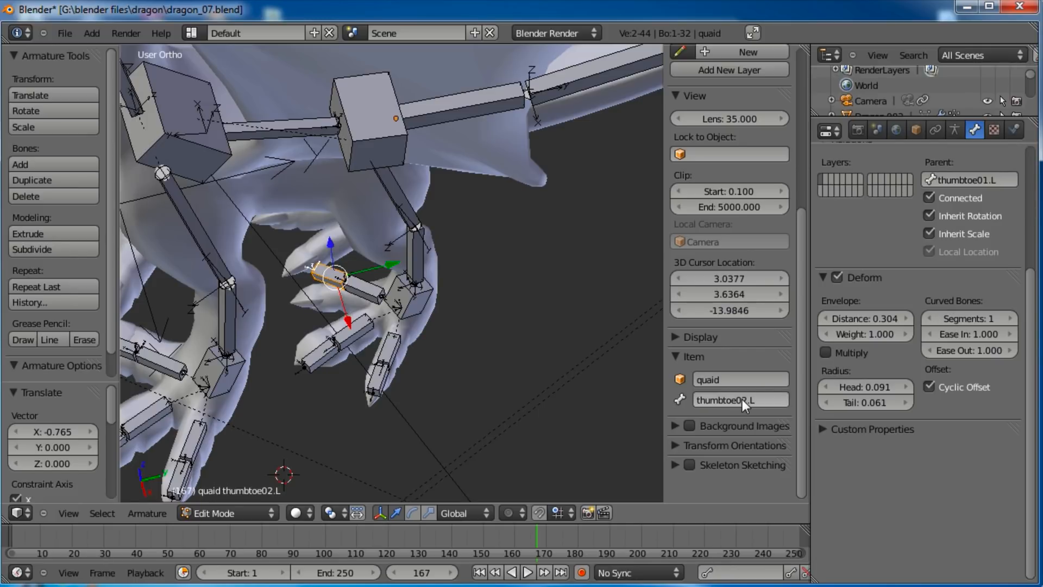
# Step: In wireframe top view, rotate both thumb toe bones and move them into the hind foot's innermost toe
pyautogui.rightClick(436, 298)
pyautogui.rightClick(431, 272)
pyautogui.rightClick(416, 231)
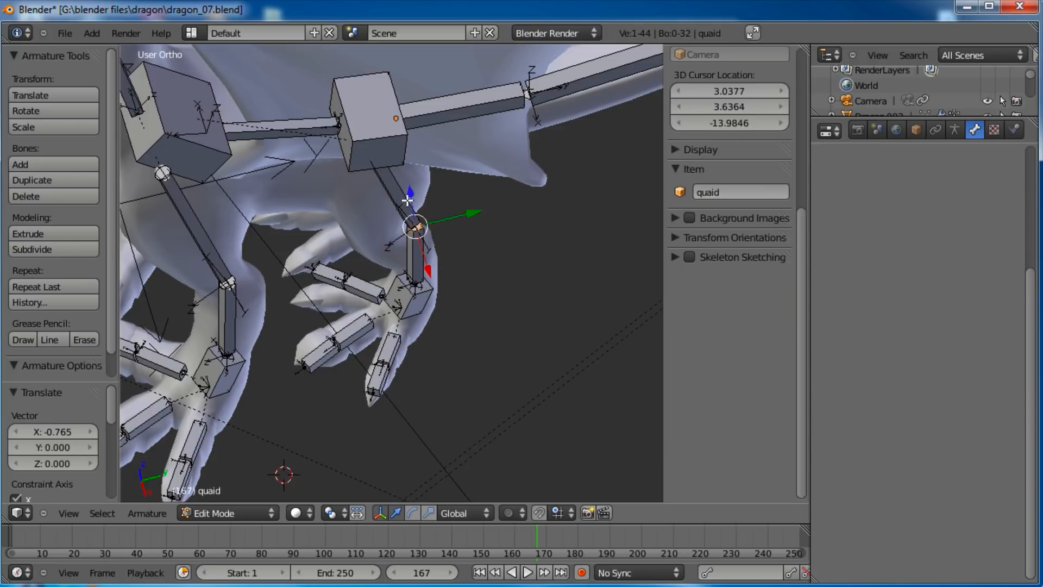
pyautogui.rightClick(404, 195)
pyautogui.rightClick(346, 289)
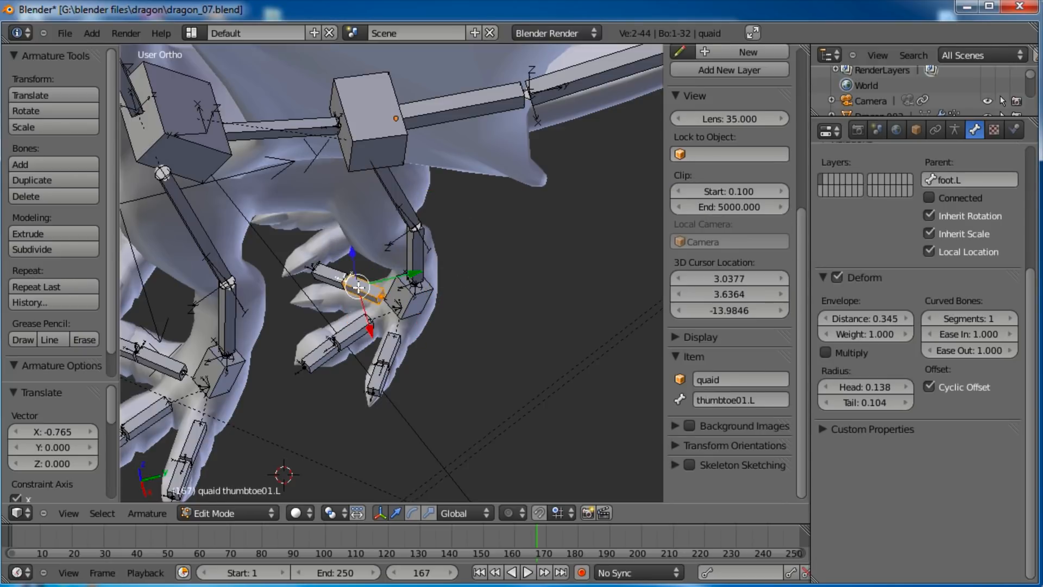
pyautogui.press('KP_7')
pyautogui.press('z')
pyautogui.scroll(3, 337, 275)
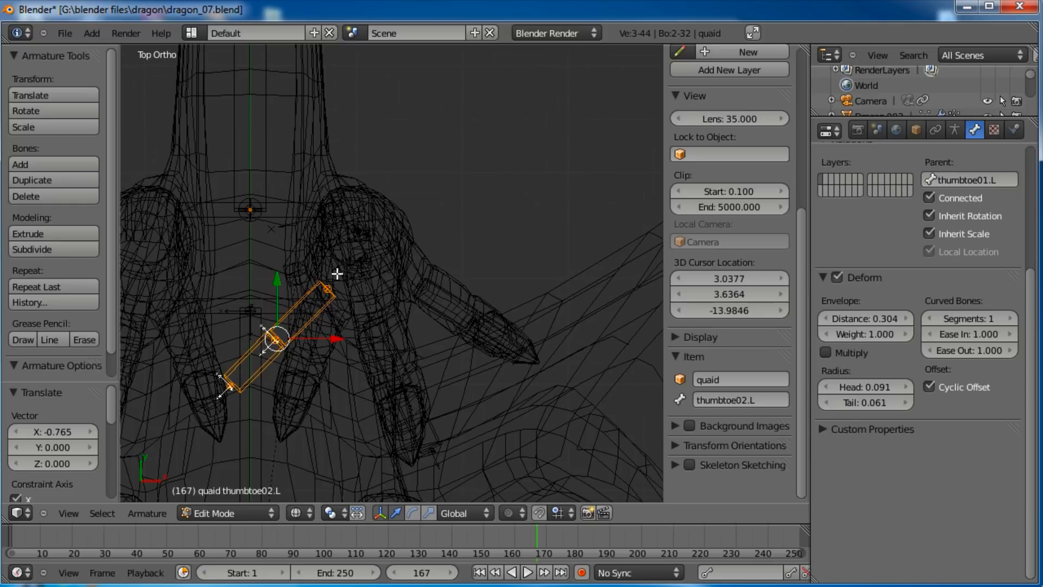
pyautogui.keyDown('shift'); pyautogui.moveTo(375, 361); pyautogui.dragTo(414, 284, button='middle'); pyautogui.keyUp('shift')
pyautogui.press('r')
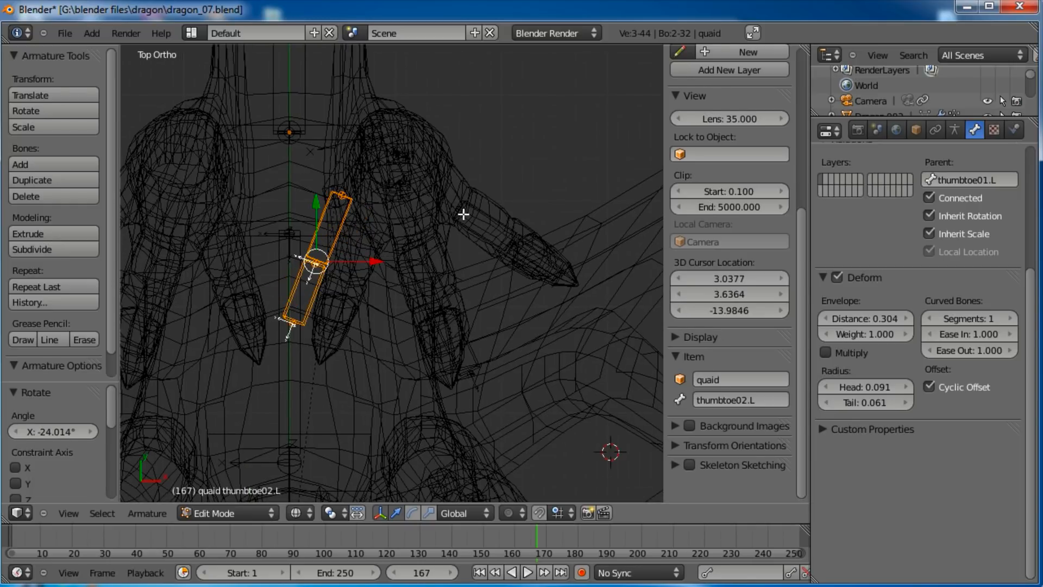
pyautogui.click(482, 219)
pyautogui.press('g')
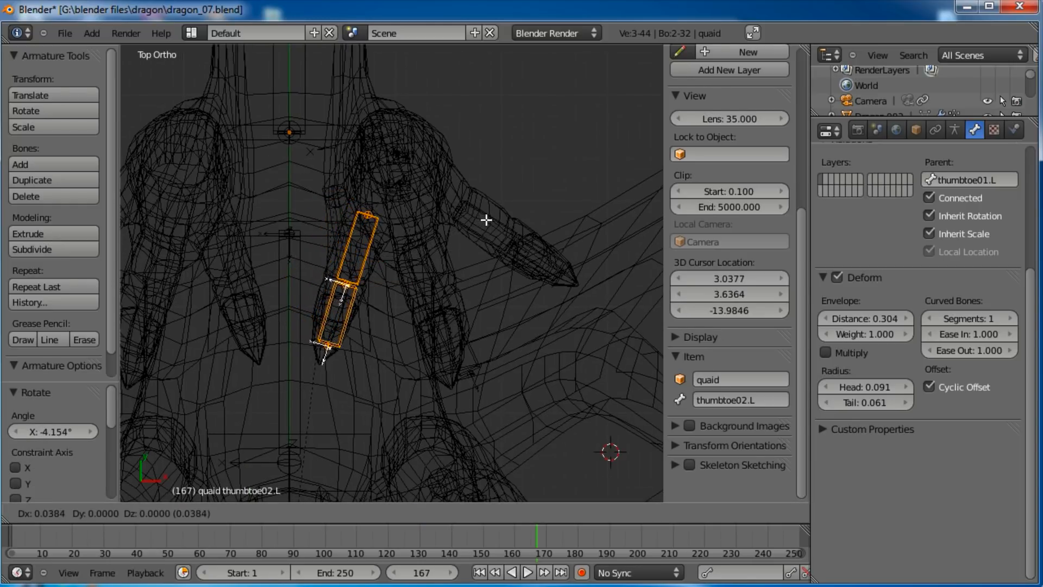
pyautogui.click(485, 221)
# Step: Rotate and move both index toe bones to line up with the hind foot's middle toe in top view
pyautogui.rightClick(435, 277)
pyautogui.keyDown('shift'); pyautogui.rightClick(458, 328); pyautogui.keyUp('shift')
pyautogui.press('r')
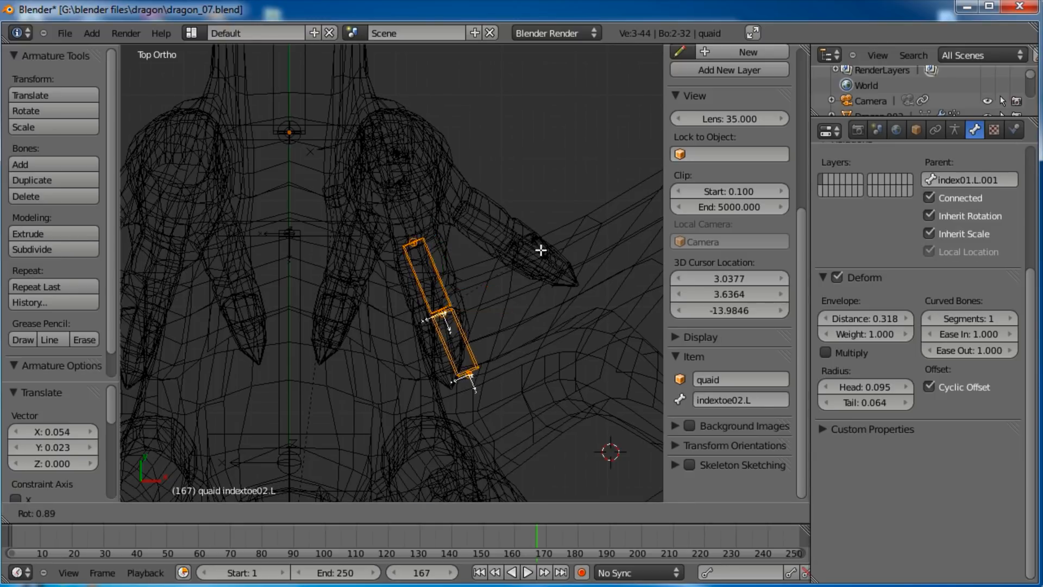
pyautogui.click(543, 261)
pyautogui.press('g')
pyautogui.click(534, 250)
pyautogui.press('r')
pyautogui.click(537, 255)
pyautogui.press('g')
pyautogui.click(538, 250)
# Step: Move both pinky toe bones into the hind foot's outer toe, finishing with a rotation of about 1.8°
pyautogui.rightClick(501, 223)
pyautogui.keyDown('shift'); pyautogui.rightClick(556, 257); pyautogui.keyUp('shift')
pyautogui.press('r')
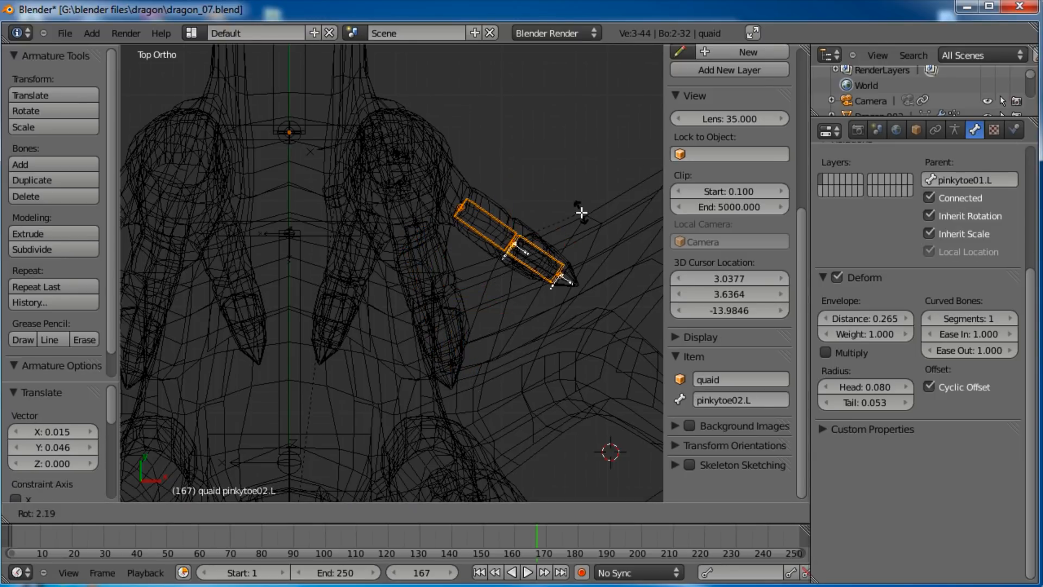
pyautogui.click(582, 213)
pyautogui.press('g')
pyautogui.click(583, 206)
pyautogui.press('r')
pyautogui.click(582, 209)
# Step: In solid right view, move the joint between thigh.L and shin.L about -0.746 along Y and 0.313 along Z to the knee
pyautogui.moveTo(455, 349); pyautogui.dragTo(555, 233, button='middle')
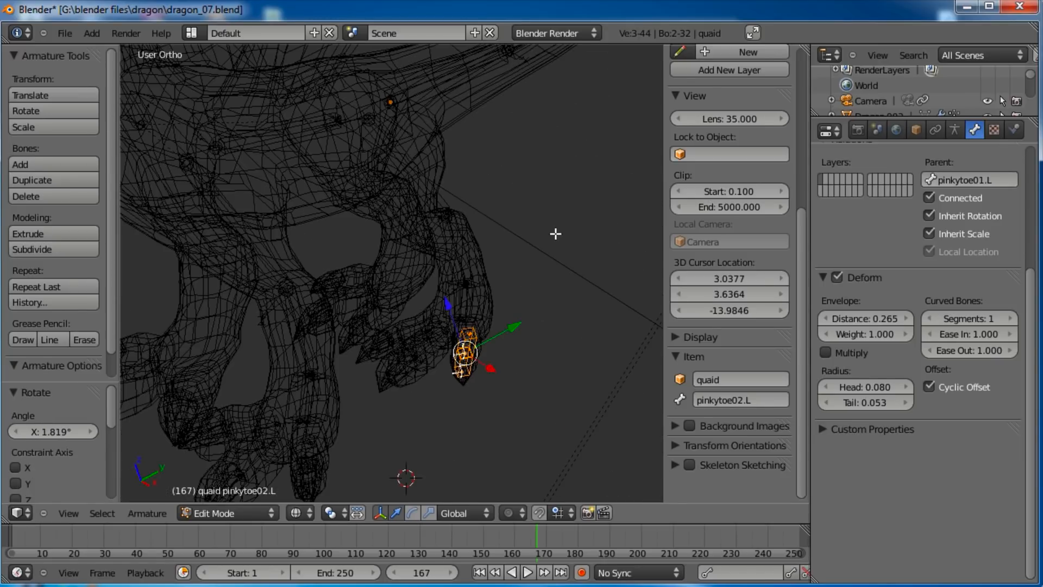
pyautogui.press('KP_3')
pyautogui.press('z')
pyautogui.scroll(3, 563, 262)
pyautogui.keyDown('shift'); pyautogui.moveTo(565, 271); pyautogui.dragTo(473, 321, button='middle'); pyautogui.keyUp('shift')
pyautogui.scroll(-3, 473, 320)
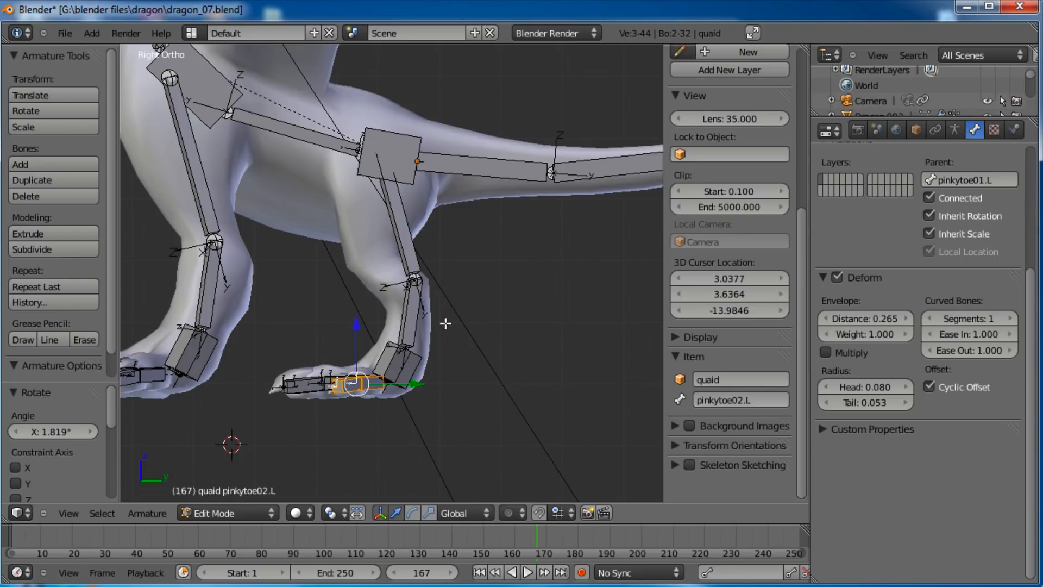
pyautogui.scroll(2, 443, 337)
pyautogui.keyDown('shift'); pyautogui.moveTo(455, 276); pyautogui.dragTo(429, 289, button='middle'); pyautogui.keyUp('shift')
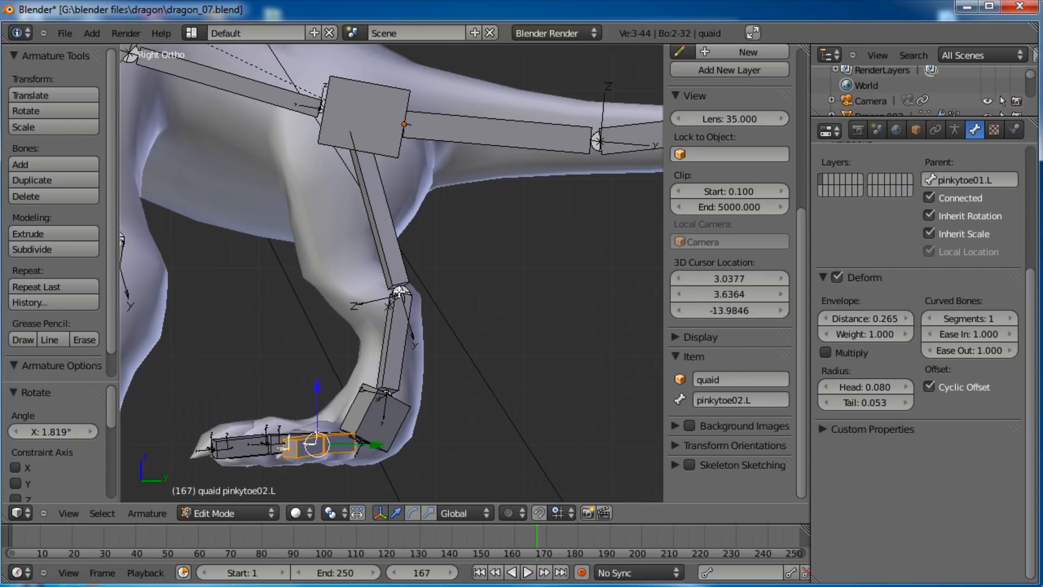
pyautogui.rightClick(399, 294)
pyautogui.press('g')
pyautogui.click(360, 264)
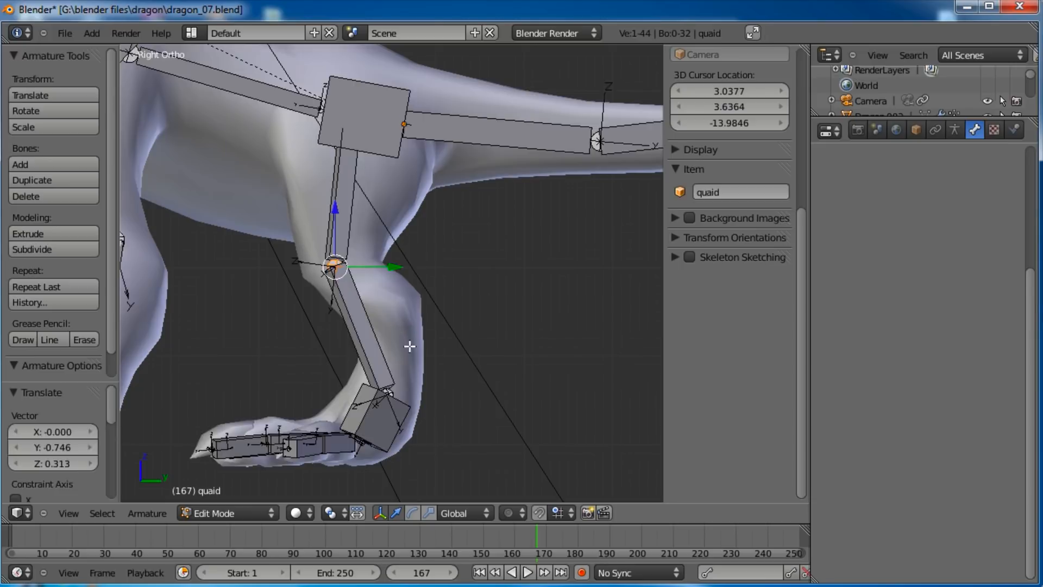
# Step: Raise the joint between shin.L and foot.L to the hind leg's ankle and nudge the knee joint about -0.018 along Y and 0.028 along Z
pyautogui.press('a')
pyautogui.press('b')
pyautogui.rightClick(401, 380)
pyautogui.press('a')
pyautogui.press('b')
pyautogui.moveTo(409, 380); pyautogui.dragTo(382, 399)
pyautogui.press('g')
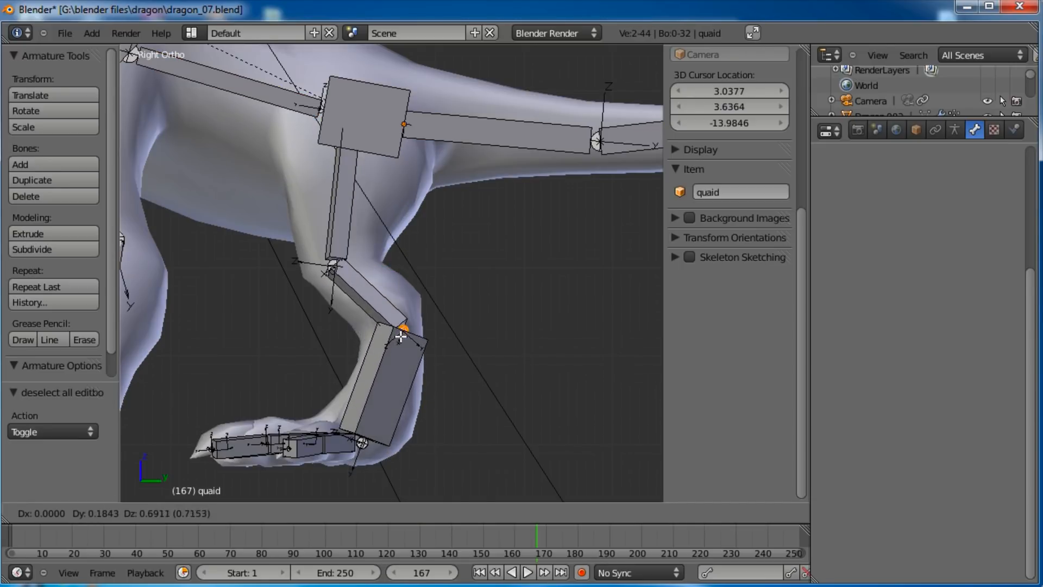
pyautogui.click(400, 320)
pyautogui.rightClick(335, 266)
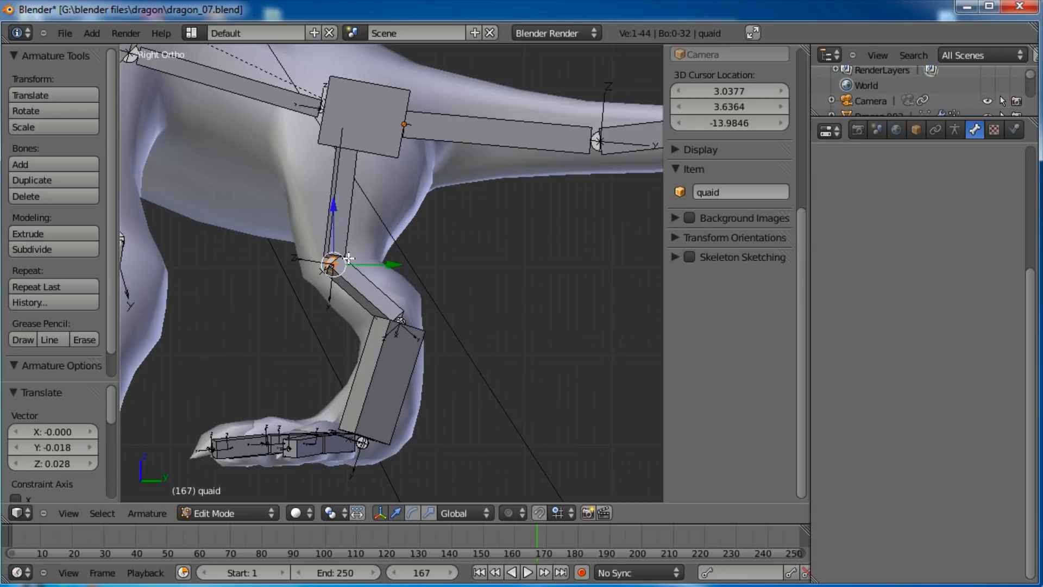
# Step: In wireframe front view, move the thigh's upper joint about 0.332 along X and 0.009 along Z into the hind leg
pyautogui.rightClick(353, 127)
pyautogui.rightClick(353, 125)
pyautogui.rightClick(353, 115)
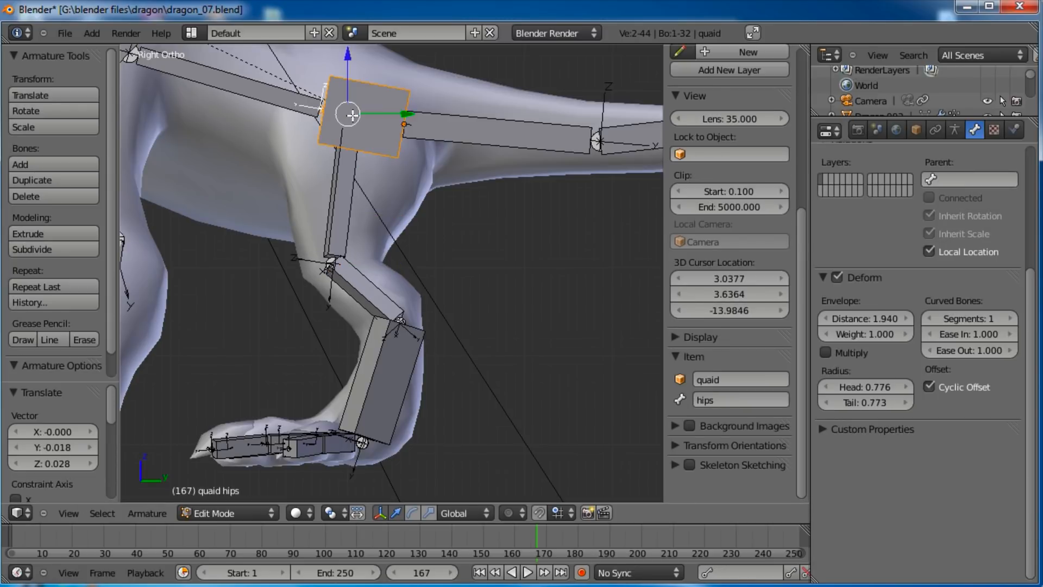
pyautogui.press('z')
pyautogui.press('z')
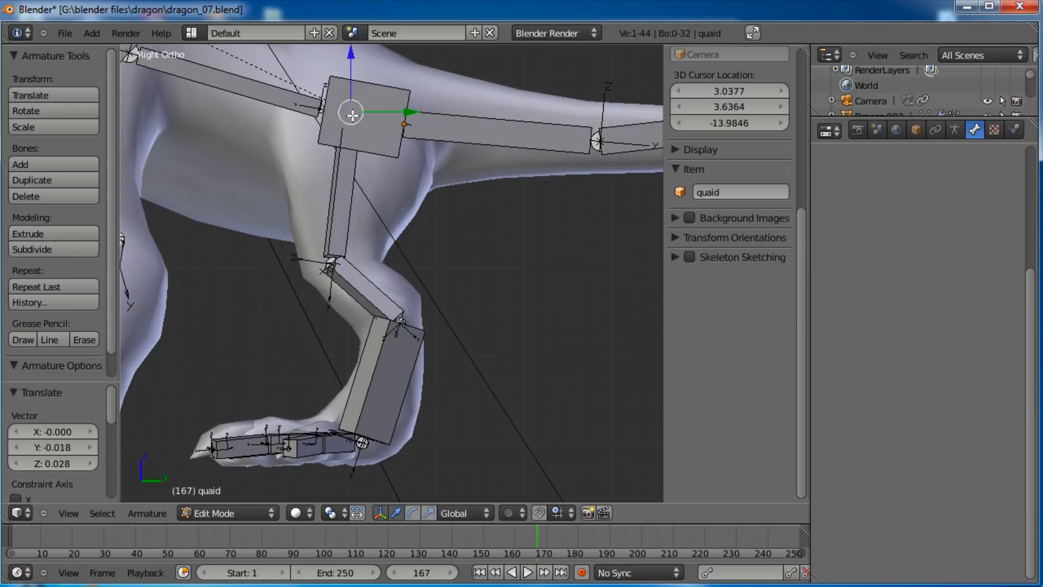
pyautogui.press('KP_1')
pyautogui.press('z')
pyautogui.keyDown('shift'); pyautogui.moveTo(407, 141); pyautogui.dragTo(416, 249, button='middle'); pyautogui.keyUp('shift')
pyautogui.press('g')
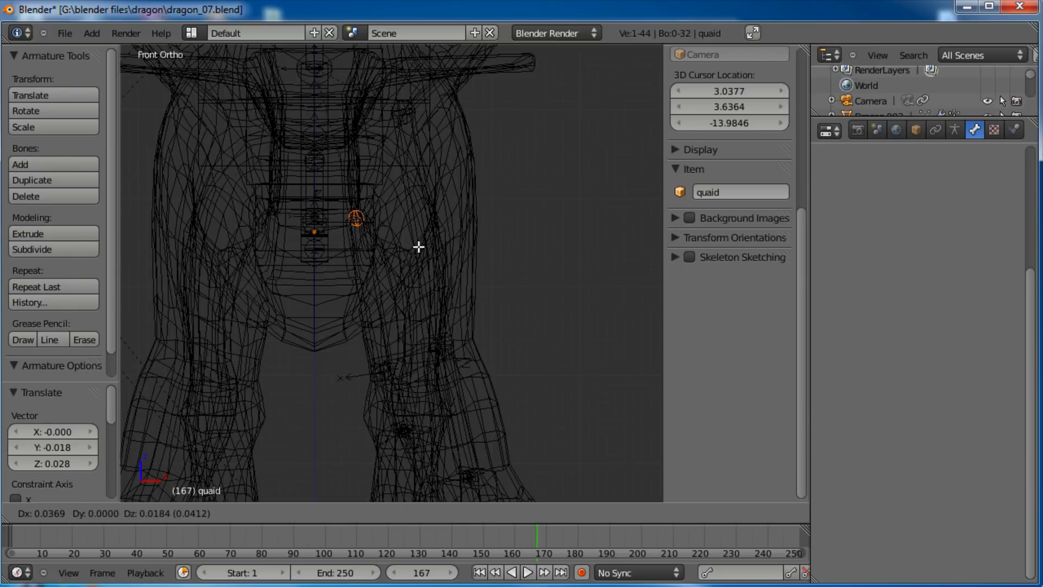
pyautogui.click(443, 247)
# Step: Move the hind leg's knee joint outward along X to the middle of the leg in front view
pyautogui.rightClick(383, 372)
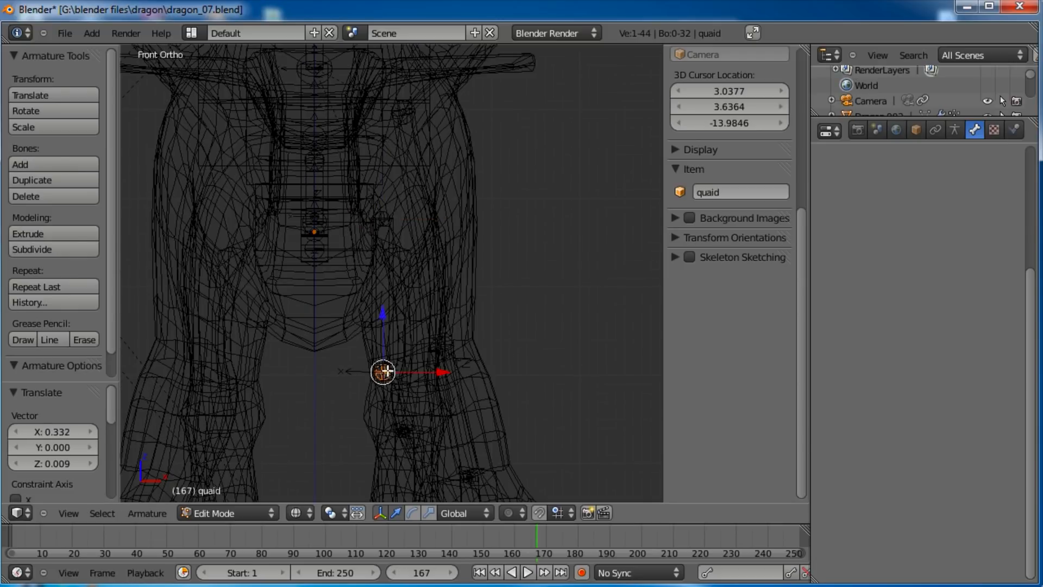
pyautogui.press('g')
pyautogui.click(409, 371)
# Step: Examine the reshaped hind leg bones and their IK chain in Pose Mode from several angles
pyautogui.moveTo(458, 342); pyautogui.dragTo(419, 237, button='middle')
pyautogui.press('Tab')
pyautogui.scroll(3, 406, 359)
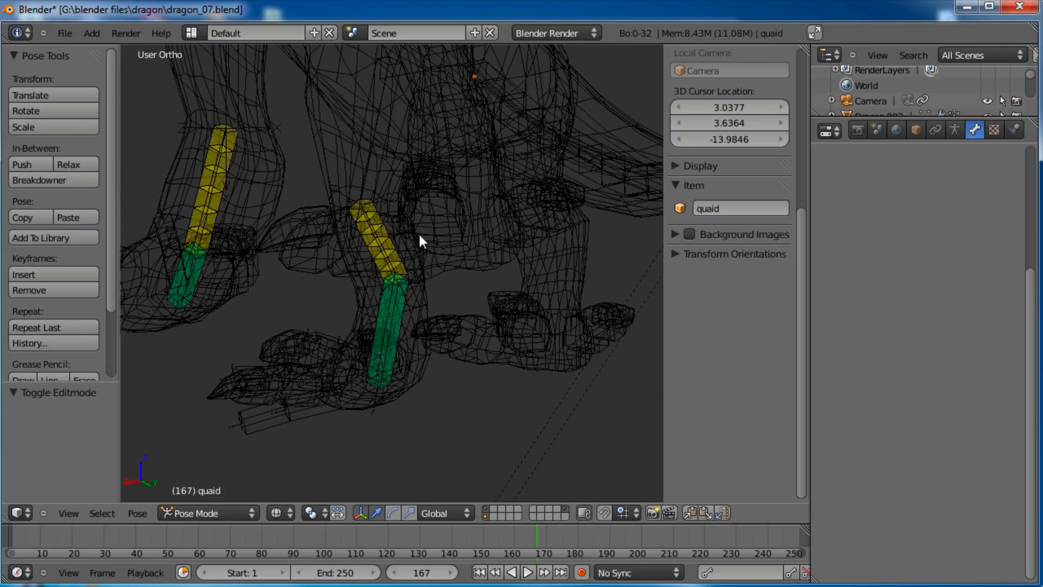
pyautogui.press('Tab')
pyautogui.scroll(1, 437, 275)
pyautogui.press('Tab')
pyautogui.press('z')
pyautogui.moveTo(438, 275)
pyautogui.mouseDown(button='middle')
pyautogui.moveTo(400, 361)
pyautogui.moveTo(446, 369)
pyautogui.moveTo(342, 286)
pyautogui.moveTo(353, 230)
pyautogui.moveTo(322, 305)
pyautogui.mouseUp(button='middle')
# Step: In Edit Mode, roll the four selected hind leg bones, including foot.L, by about 0.078
pyautogui.rightClick(337, 293)
pyautogui.scroll(3, 359, 307)
pyautogui.rightClick(360, 360)
pyautogui.keyDown('shift'); pyautogui.moveTo(363, 360); pyautogui.dragTo(442, 216, button='middle'); pyautogui.keyUp('shift')
pyautogui.rightClick(399, 266)
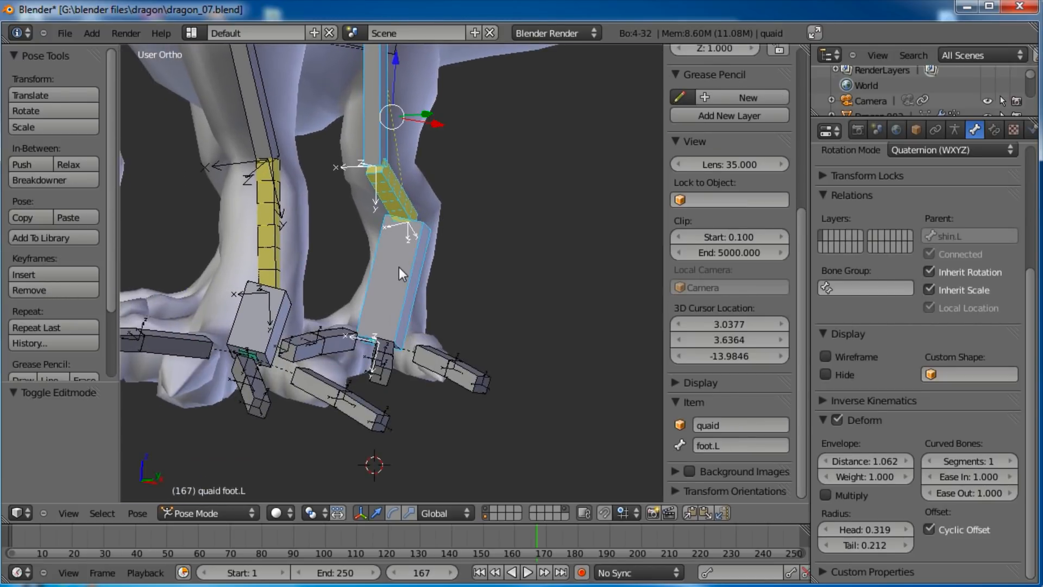
pyautogui.keyDown('shift'); pyautogui.scroll(4, 404, 237); pyautogui.keyUp('shift')
pyautogui.press('Tab')
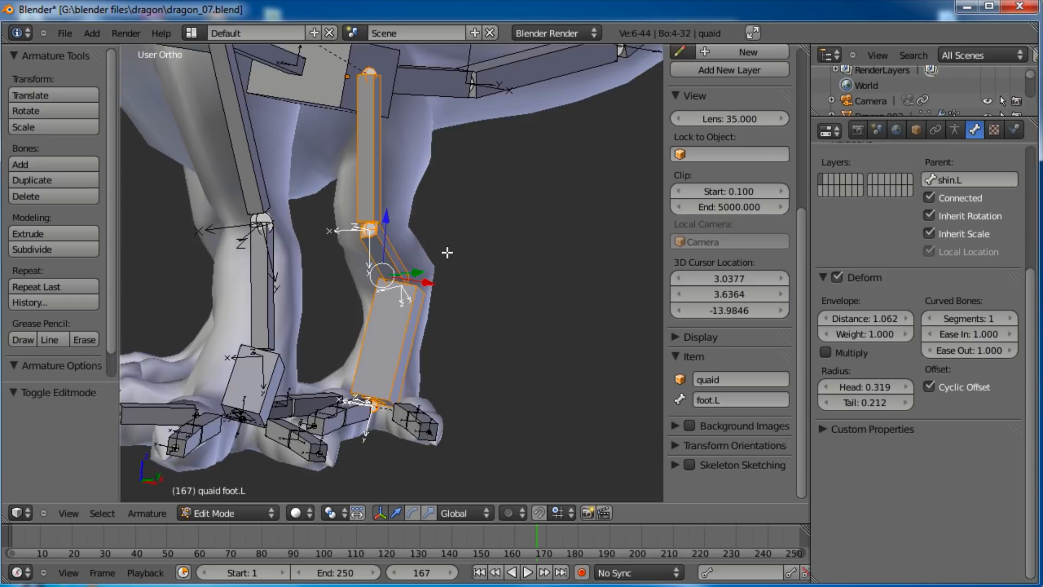
pyautogui.hotkey('ctrl', 'r')
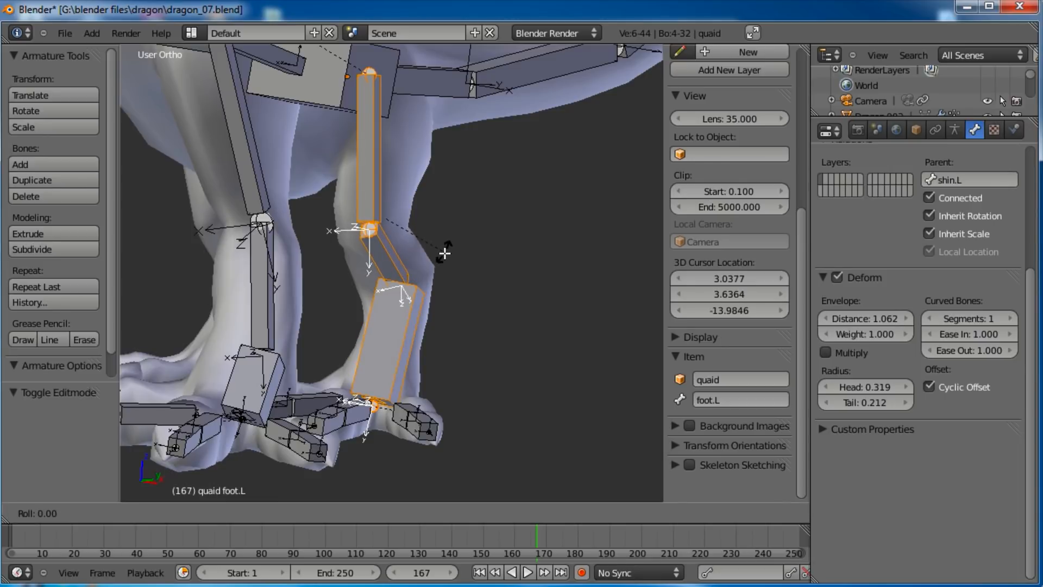
pyautogui.click(443, 256)
pyautogui.moveTo(327, 278); pyautogui.dragTo(338, 331, button='middle')
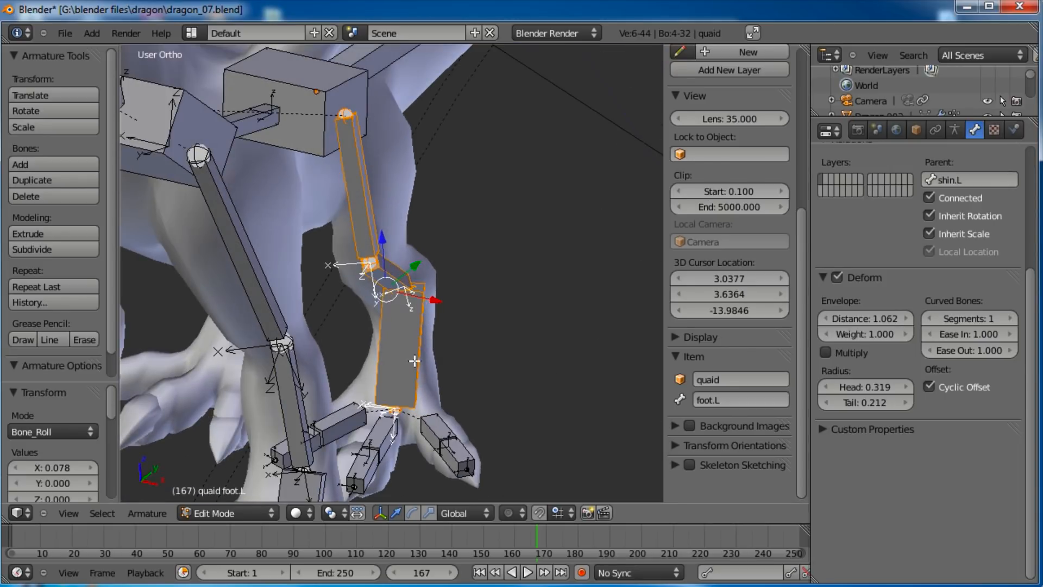
# Step: Select only the foot bone of the hind leg and adjust its roll
pyautogui.press('a')
pyautogui.press('b')
pyautogui.moveTo(436, 346); pyautogui.dragTo(375, 351)
pyautogui.hotkey('ctrl', 'r')
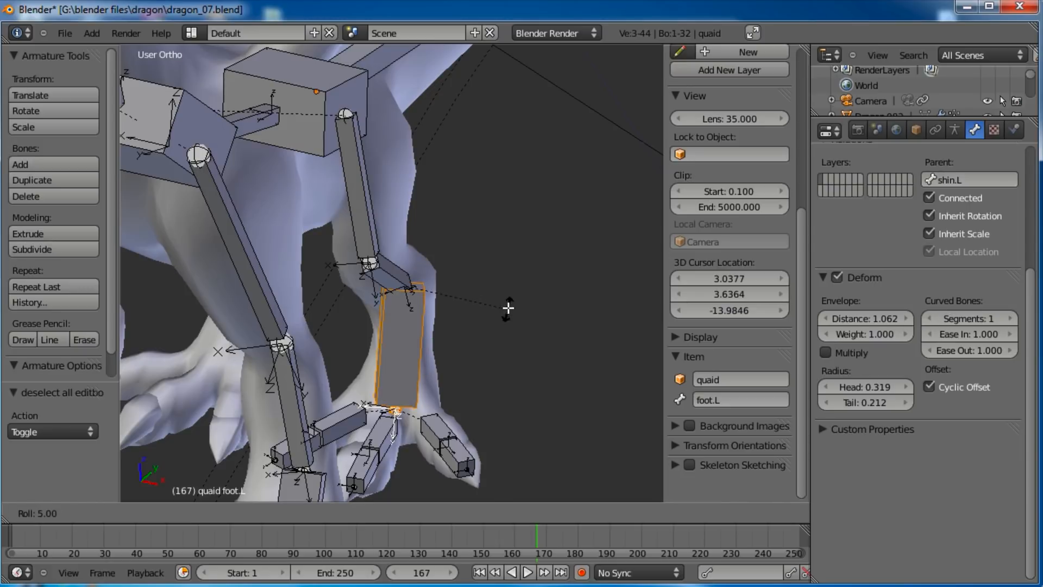
pyautogui.click(502, 280)
# Step: Examine the orientation of the overlapping IKfoot.L and foot.L bones in wireframe, in both Pose and Edit Mode
pyautogui.hotkey('ctrl', 'Tab')
pyautogui.moveTo(502, 280); pyautogui.dragTo(429, 330, button='middle')
pyautogui.hotkey('alt', 'r')
pyautogui.click(458, 277)
pyautogui.press('a')
pyautogui.press('z')
pyautogui.rightClick(413, 214)
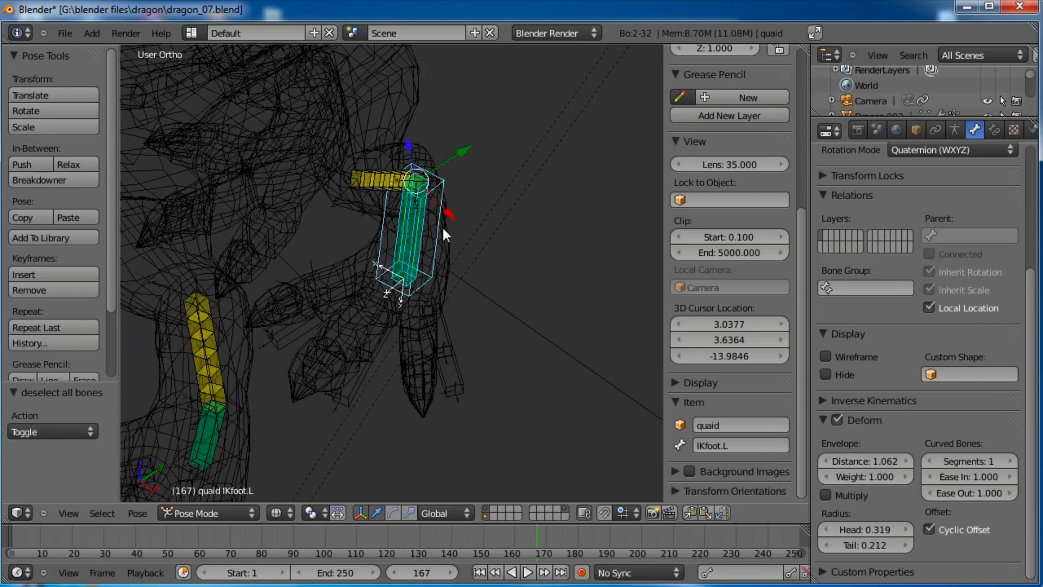
pyautogui.scroll(3, 442, 226)
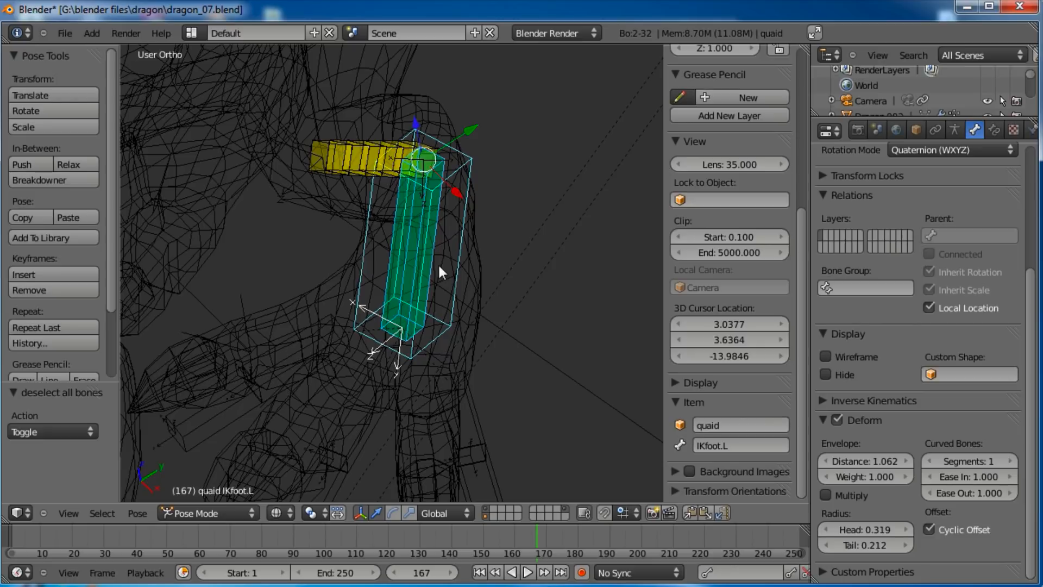
pyautogui.press('Tab')
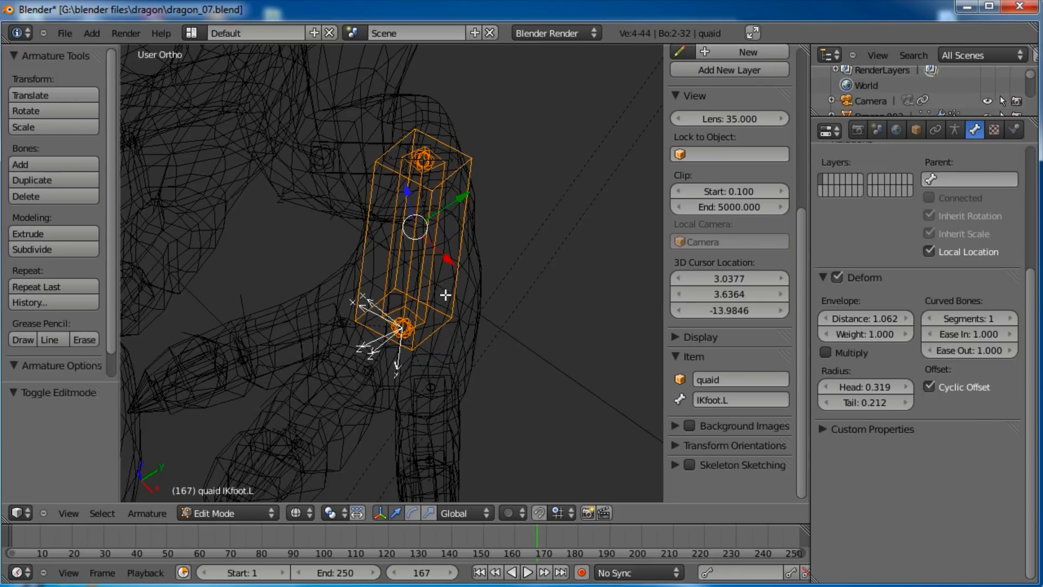
pyautogui.press('Tab')
pyautogui.scroll(-3, 438, 305)
pyautogui.press('a')
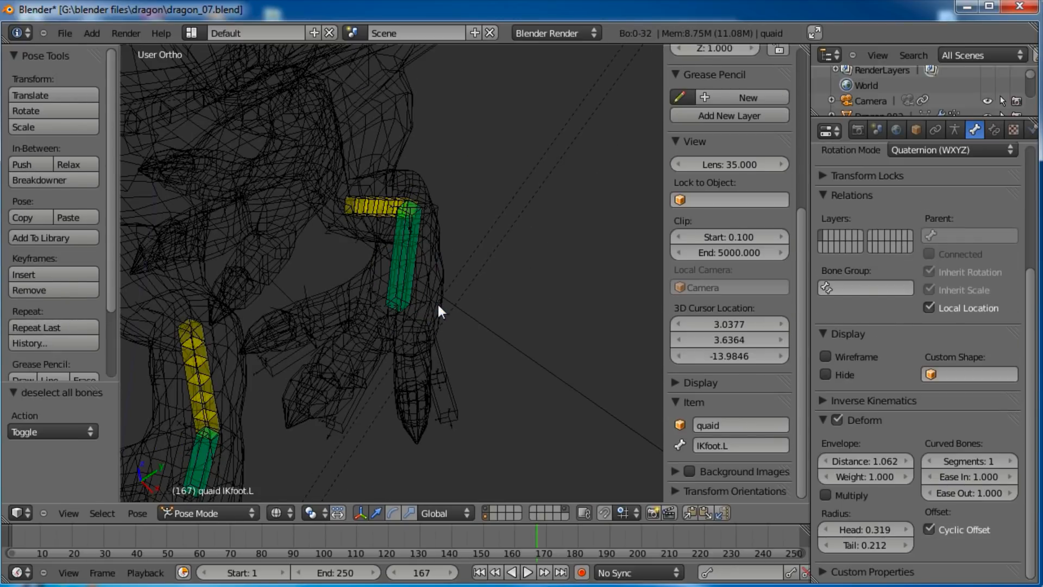
# Step: Compare the placement of the hind toe bones between Edit Mode and Pose Mode in solid view
pyautogui.press('z')
pyautogui.scroll(-2, 437, 304)
pyautogui.keyDown('shift'); pyautogui.moveTo(425, 279); pyautogui.dragTo(431, 295, button='middle'); pyautogui.keyUp('shift')
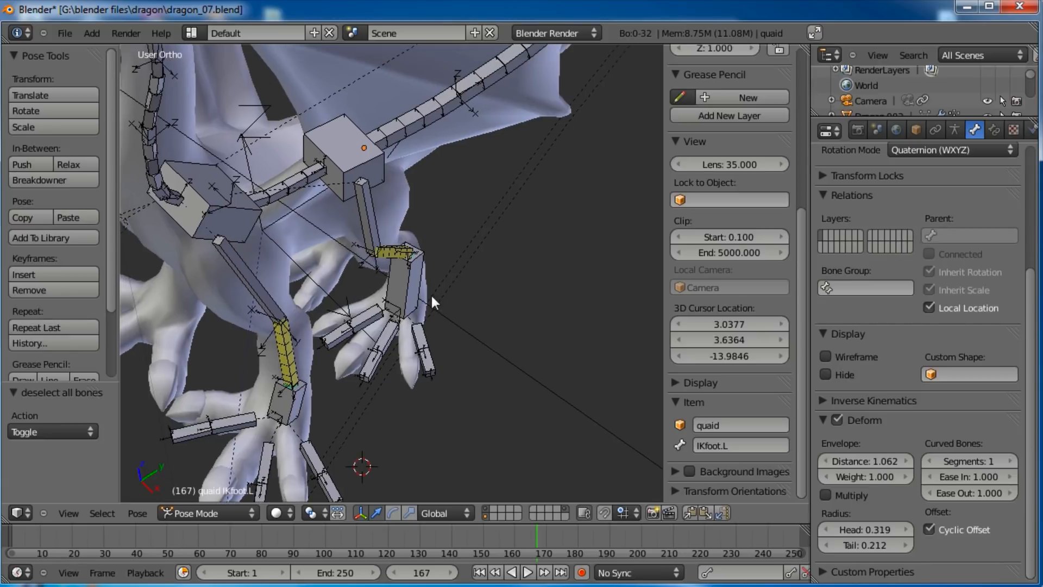
pyautogui.scroll(3, 431, 295)
pyautogui.press('Tab')
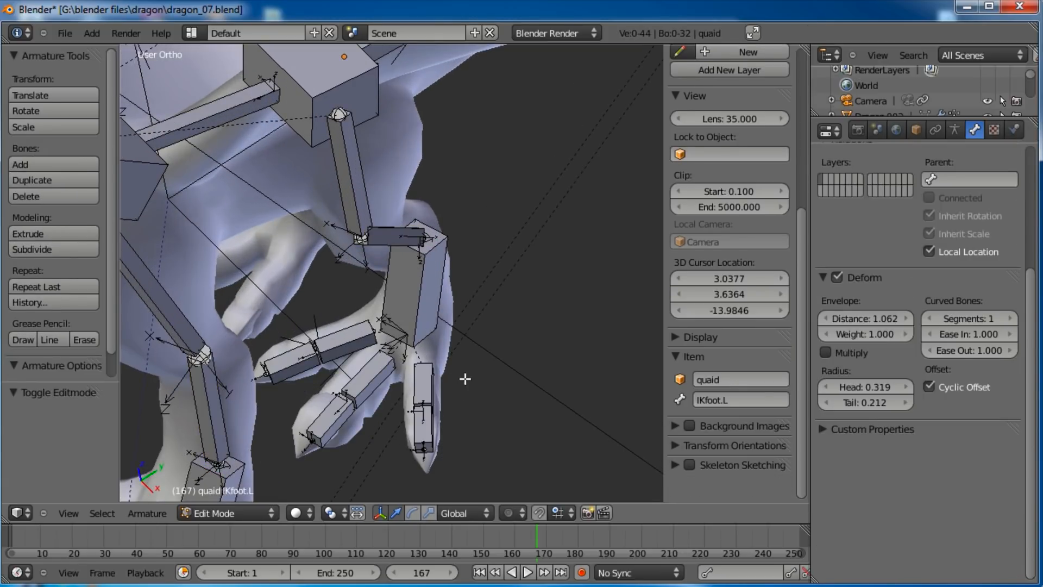
pyautogui.press('Tab')
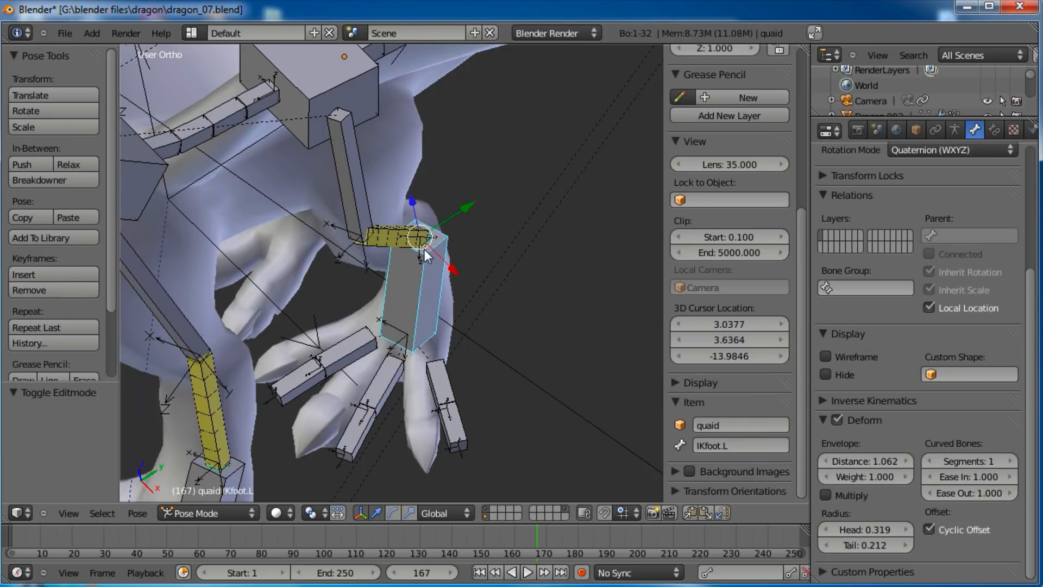
# Step: Roll foot.L by about 0.301 in Edit Mode to align its axes with those of IKfoot.L
pyautogui.rightClick(423, 268)
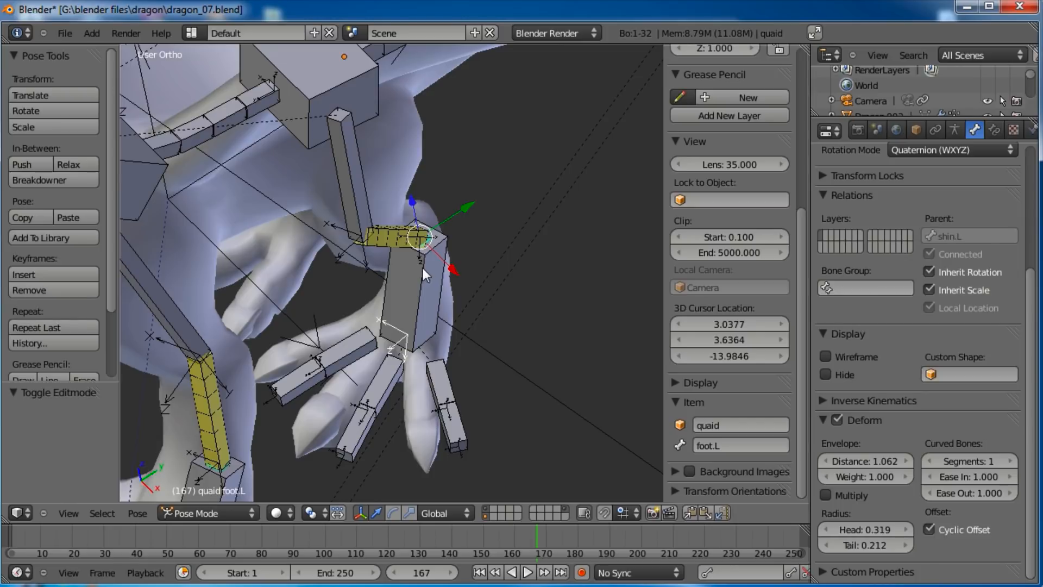
pyautogui.keyDown('shift'); pyautogui.moveTo(444, 309); pyautogui.dragTo(461, 299, button='middle'); pyautogui.keyUp('shift')
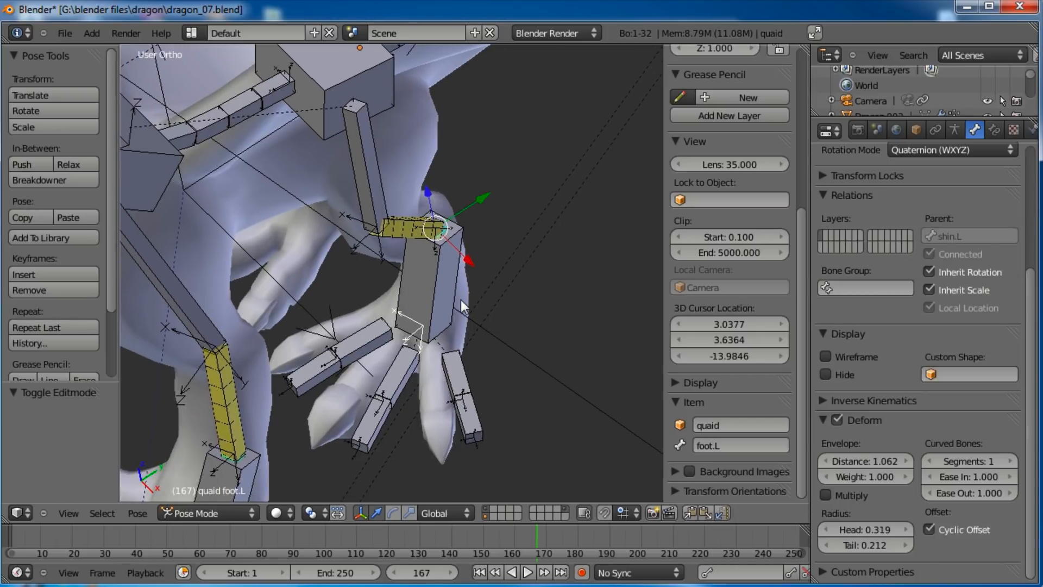
pyautogui.press('Tab')
pyautogui.scroll(3, 432, 325)
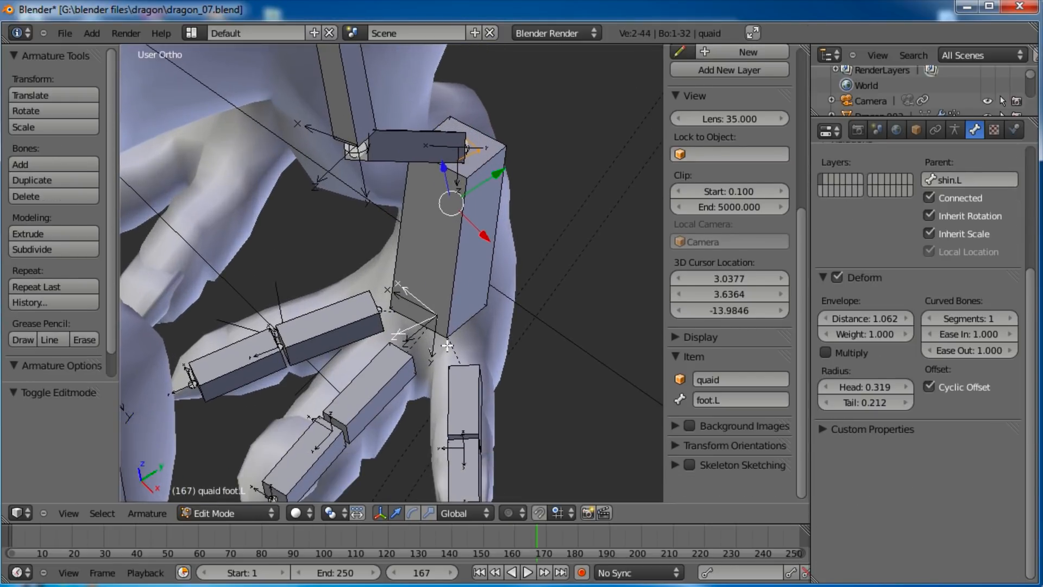
pyautogui.scroll(2, 426, 310)
pyautogui.scroll(-1, 521, 290)
pyautogui.keyDown('shift'); pyautogui.moveTo(511, 288); pyautogui.dragTo(474, 344, button='middle'); pyautogui.keyUp('shift')
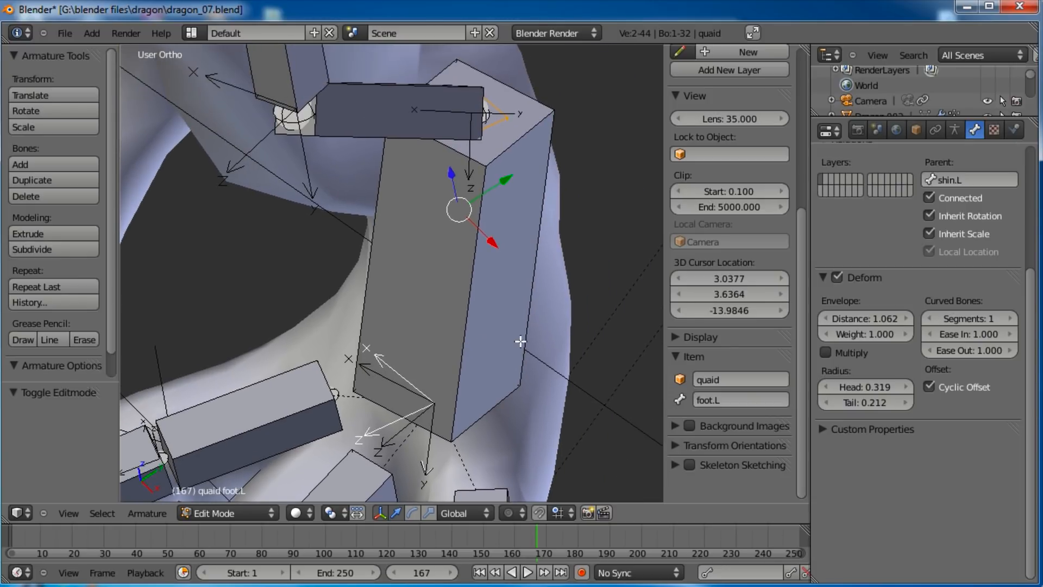
pyautogui.hotkey('ctrl', 'r')
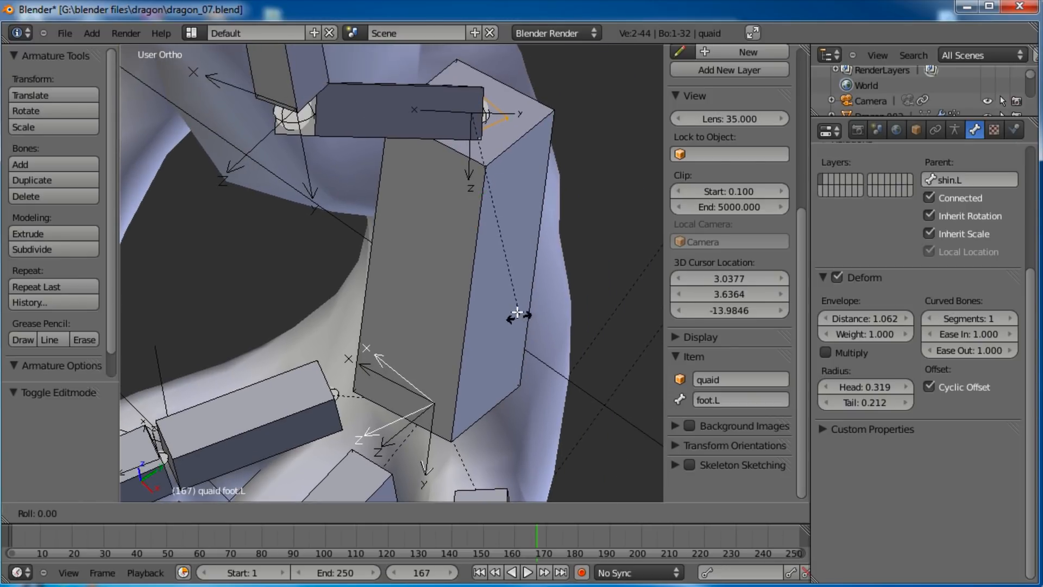
pyautogui.click(461, 280)
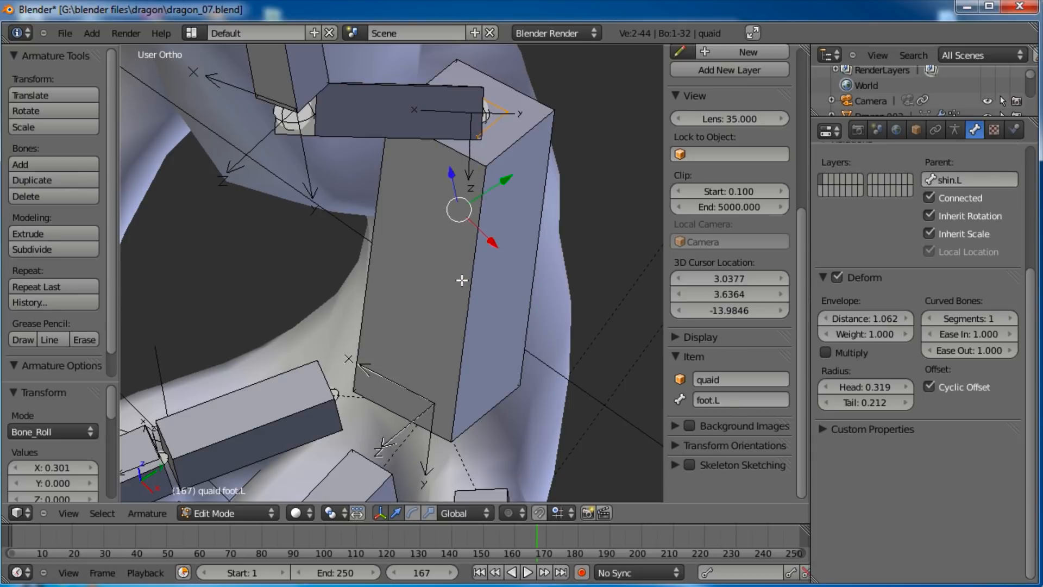
pyautogui.scroll(-2, 418, 342)
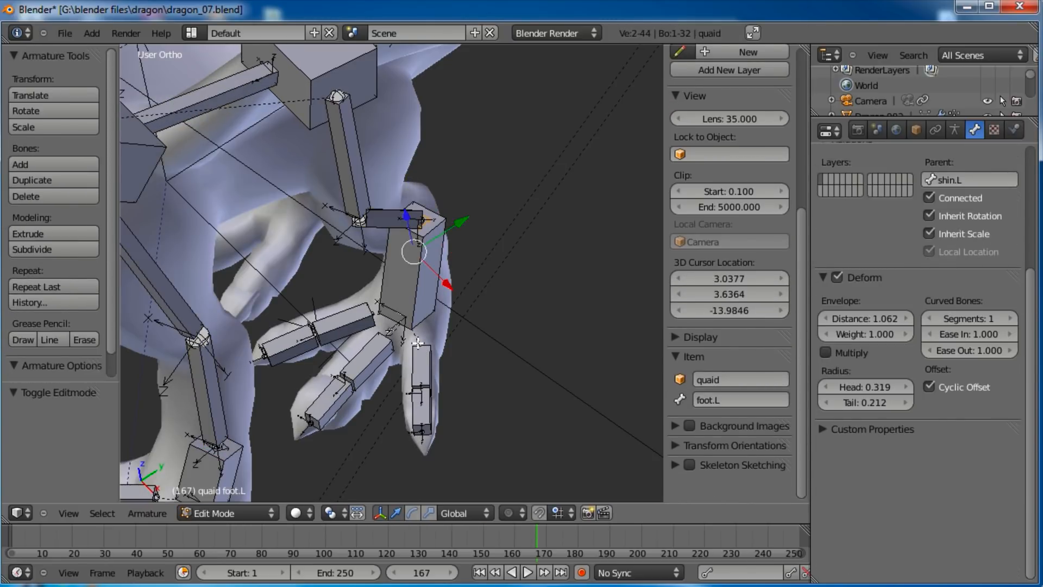
# Step: Adjust the roll of hand.L in Edit Mode towards the axes of the IK hand bone
pyautogui.keyDown('shift'); pyautogui.moveTo(417, 342); pyautogui.dragTo(409, 257, button='middle'); pyautogui.keyUp('shift')
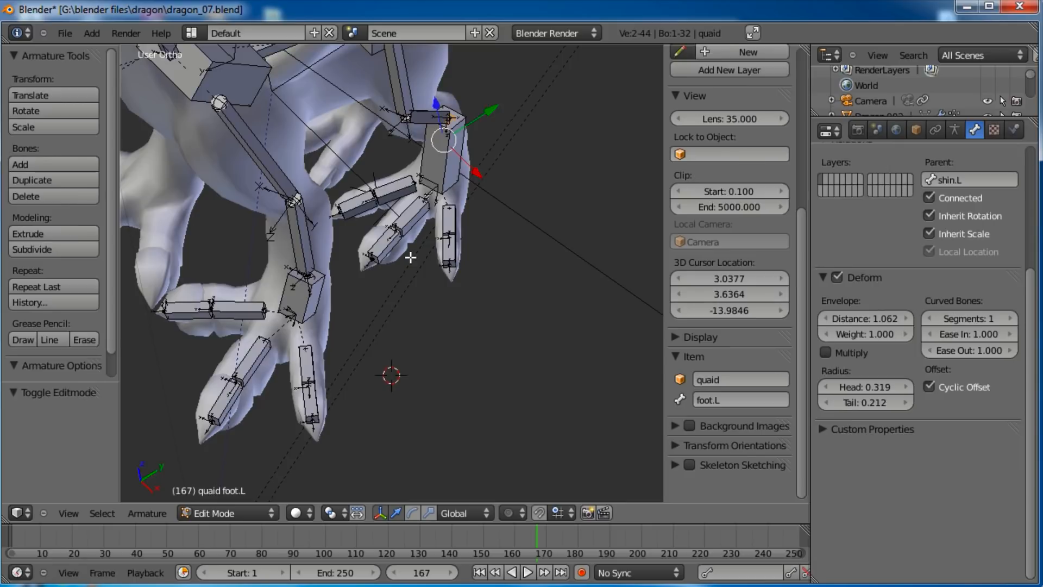
pyautogui.scroll(-1, 411, 257)
pyautogui.scroll(3, 324, 330)
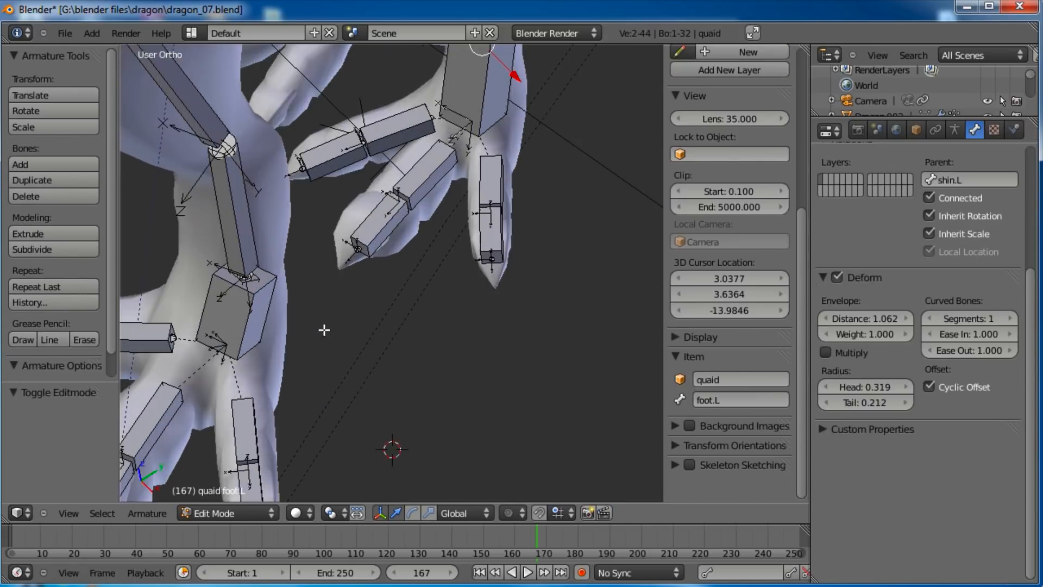
pyautogui.keyDown('shift'); pyautogui.moveTo(324, 330); pyautogui.dragTo(489, 305, button='middle'); pyautogui.keyUp('shift')
pyautogui.scroll(3, 478, 314)
pyautogui.rightClick(503, 321)
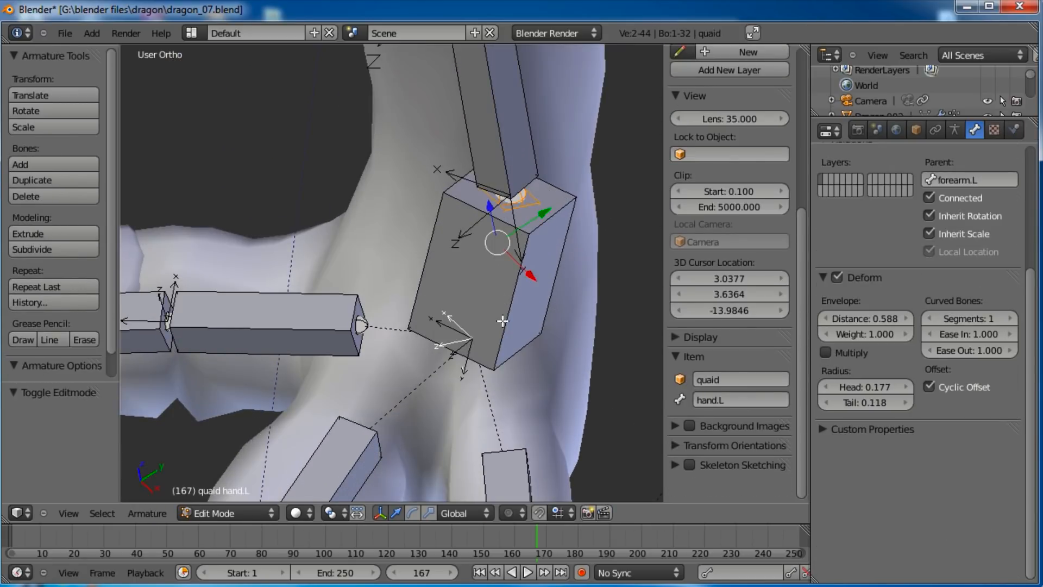
pyautogui.hotkey('ctrl', 'r')
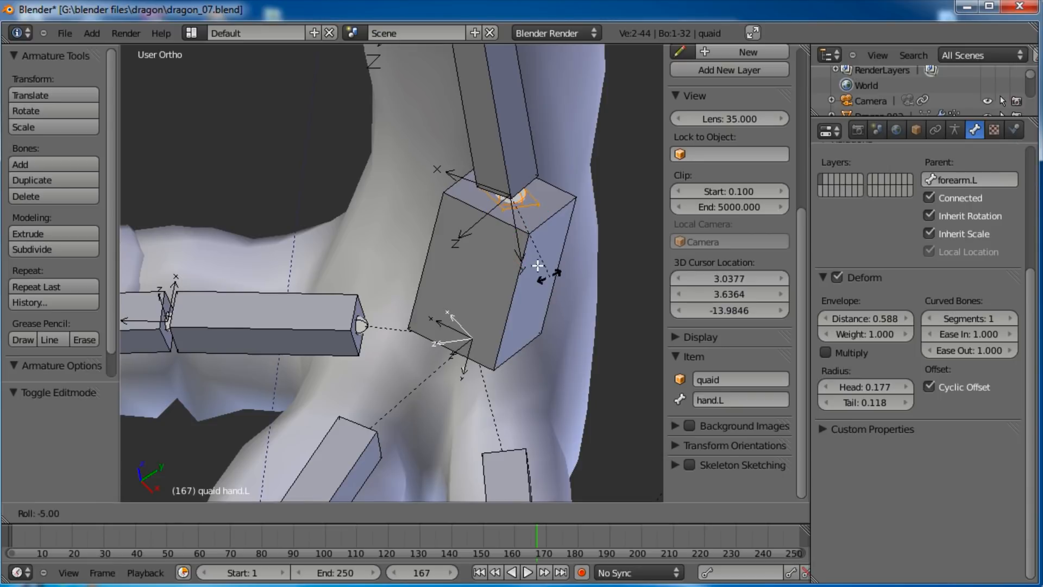
pyautogui.click(505, 277)
pyautogui.press('Tab')
# Step: Fine-tune the roll of hand.L until its axes coincide with those of the overlapping IK hand bone
pyautogui.scroll(-4, 454, 341)
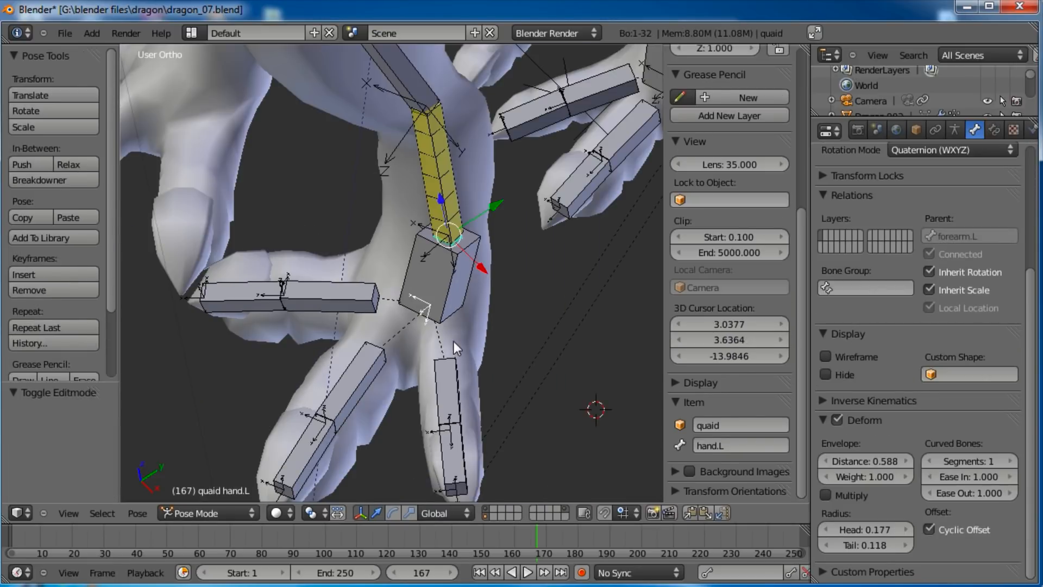
pyautogui.press('a')
pyautogui.scroll(-3, 461, 310)
pyautogui.scroll(4, 442, 341)
pyautogui.keyDown('shift'); pyautogui.moveTo(465, 295); pyautogui.dragTo(500, 193, button='middle'); pyautogui.keyUp('shift')
pyautogui.scroll(4, 494, 242)
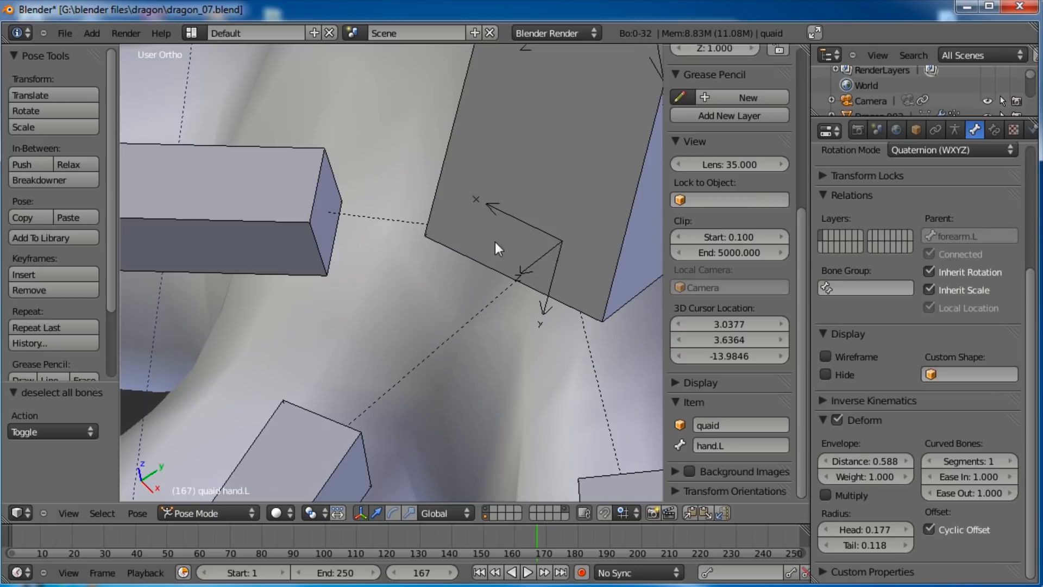
pyautogui.press('Tab')
pyautogui.keyDown('shift'); pyautogui.moveTo(576, 159); pyautogui.dragTo(472, 205, button='middle'); pyautogui.keyUp('shift')
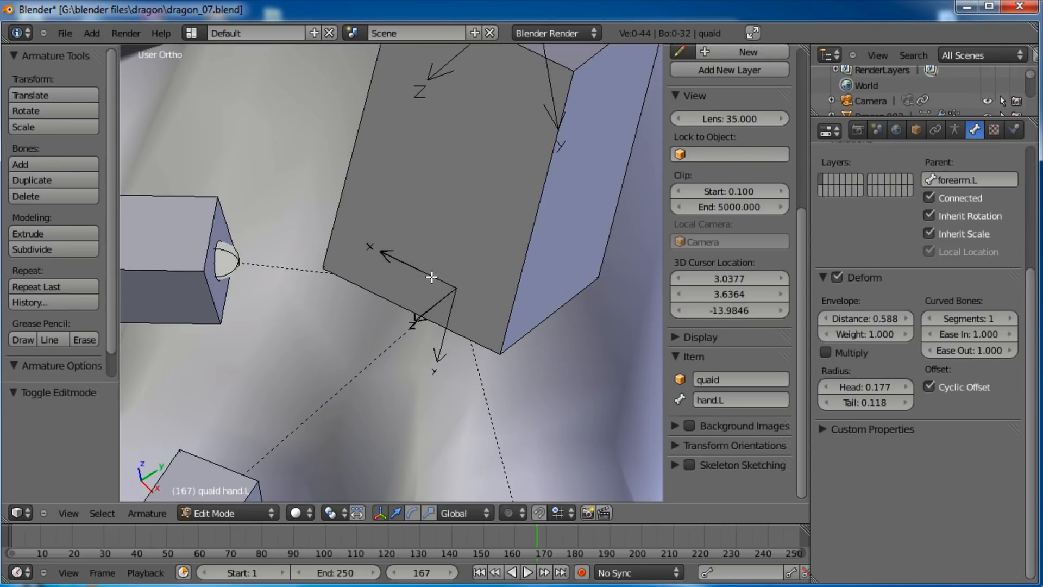
pyautogui.press('r')
pyautogui.rightClick(518, 226)
pyautogui.hotkey('ctrl', 'r')
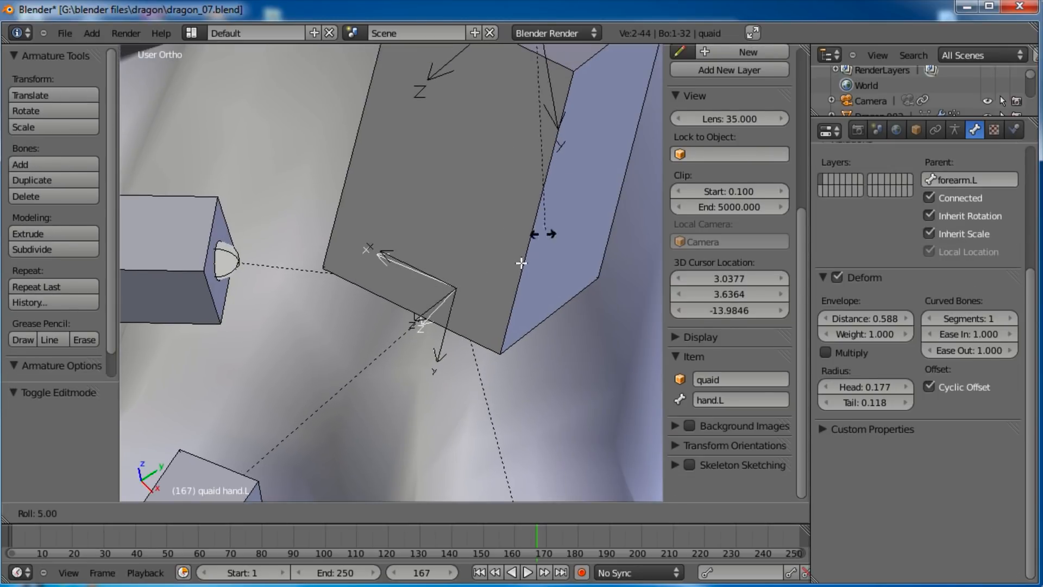
pyautogui.click(395, 255)
pyautogui.press('Tab')
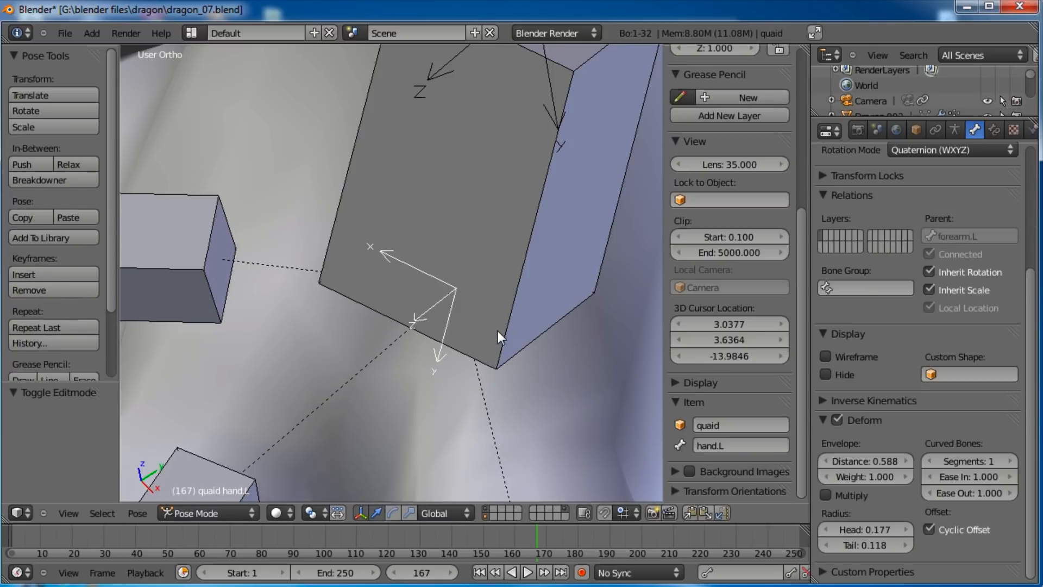
# Step: Test the hind leg's IK chain by moving IKfoot.L in Pose Mode, and inspect the leg in right view
pyautogui.scroll(-10, 496, 330)
pyautogui.moveTo(475, 265)
pyautogui.keyDown('shift'); pyautogui.mouseDown(button='middle')
pyautogui.moveTo(395, 374)
pyautogui.moveTo(459, 234)
pyautogui.moveTo(470, 281)
pyautogui.mouseUp(button='middle'); pyautogui.keyUp('shift')
pyautogui.press('a')
pyautogui.scroll(-3, 445, 312)
pyautogui.rightClick(464, 291)
pyautogui.press('g')
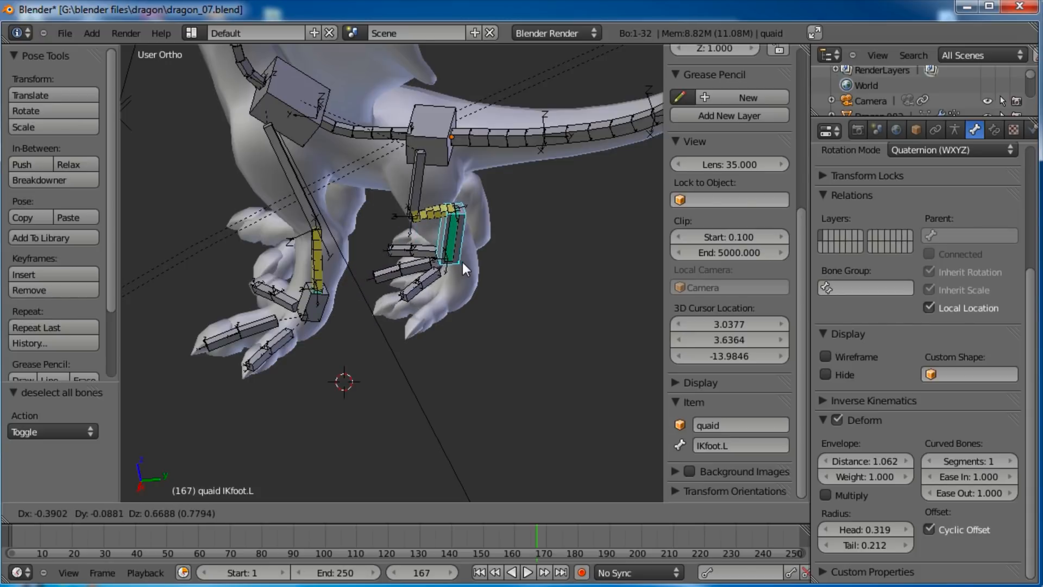
pyautogui.click(461, 261)
pyautogui.moveTo(462, 262); pyautogui.dragTo(477, 282, button='middle')
pyautogui.press('KP_3')
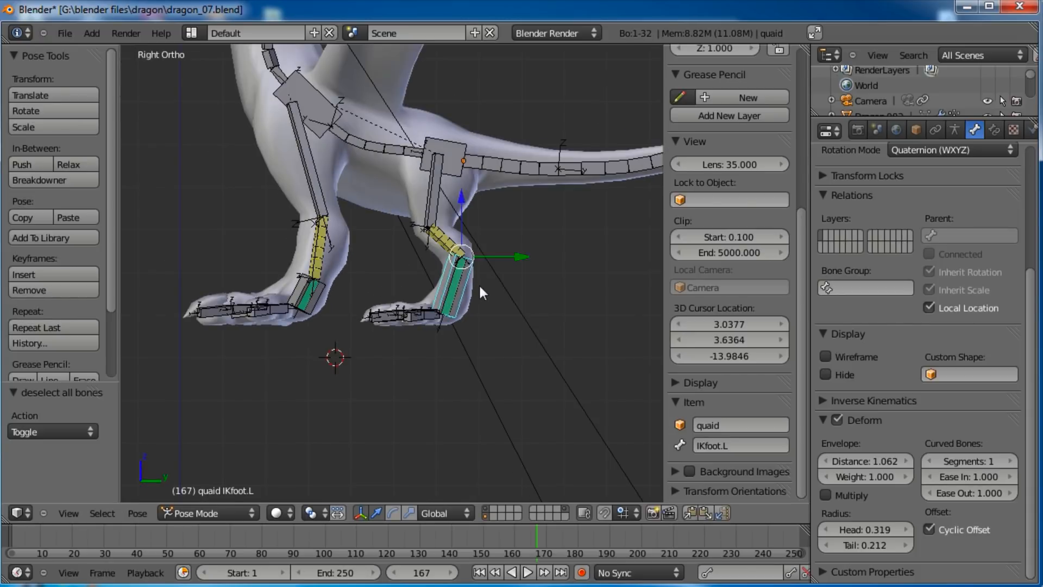
# Step: Disconnect forearm.L from its parent shoulderFront.L in Edit Mode
pyautogui.scroll(2, 481, 354)
pyautogui.rightClick(288, 295)
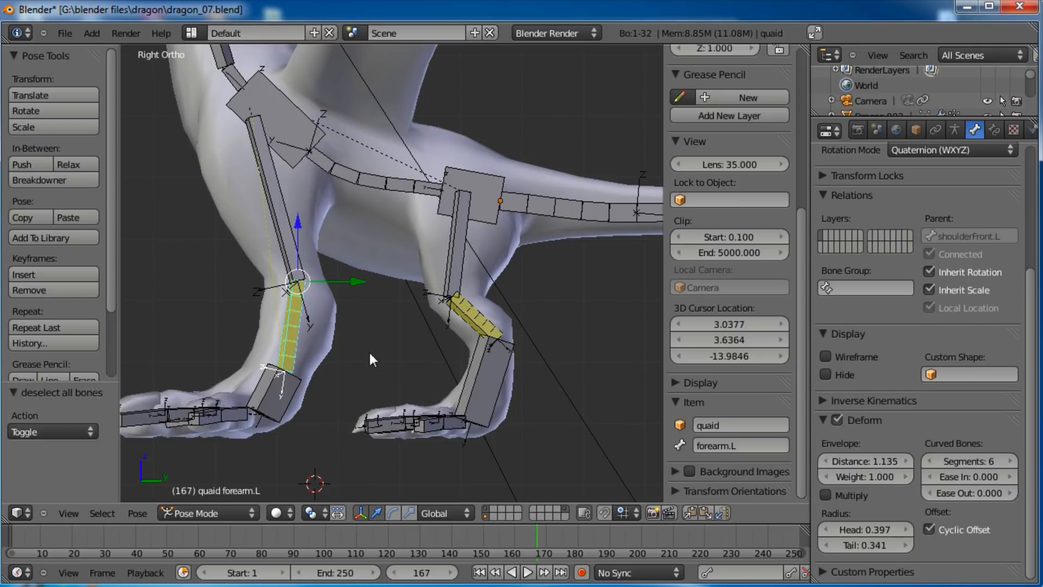
pyautogui.press('Tab')
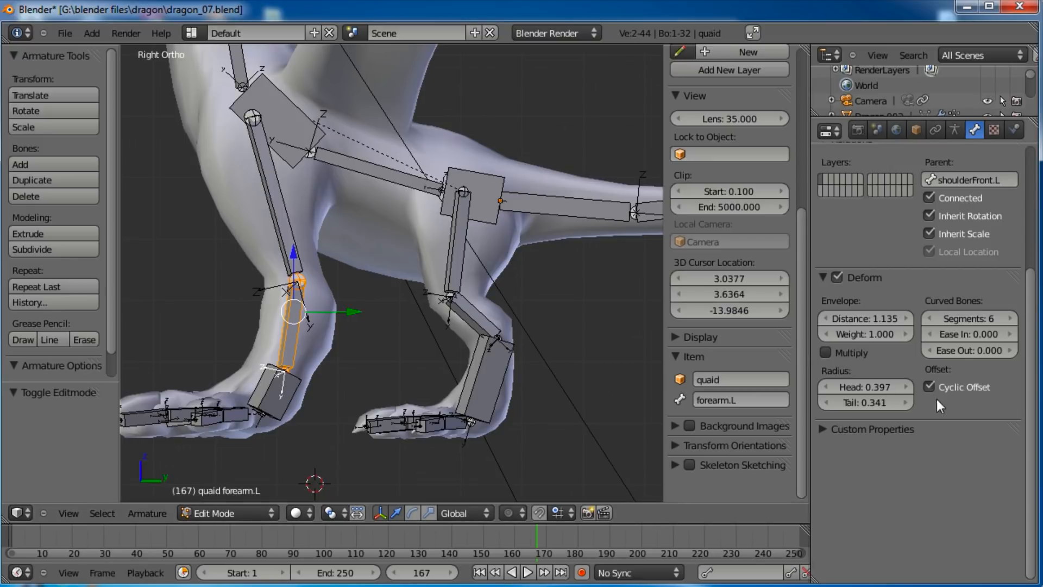
pyautogui.scroll(3, 918, 244)
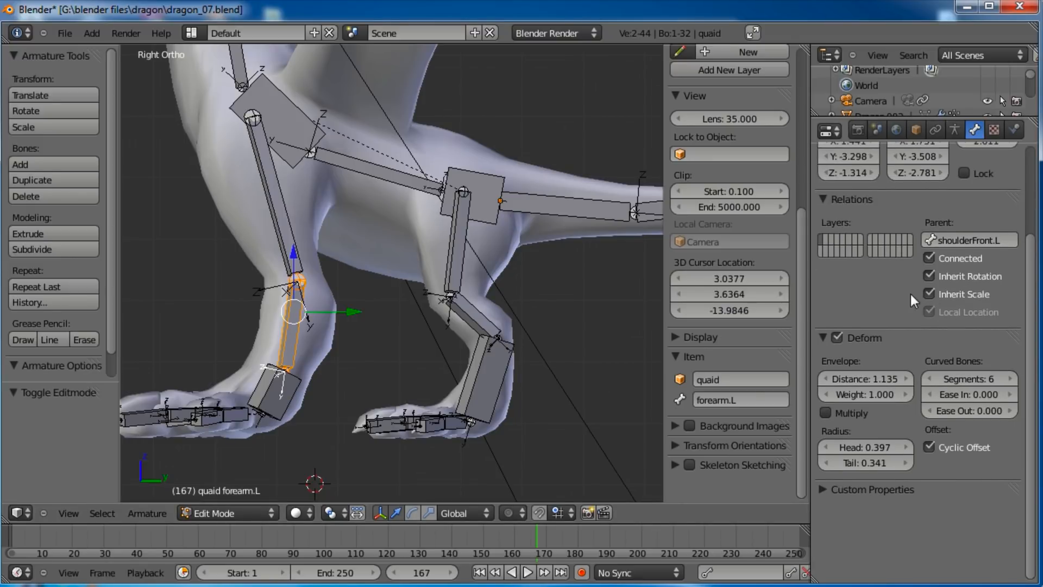
pyautogui.click(930, 260)
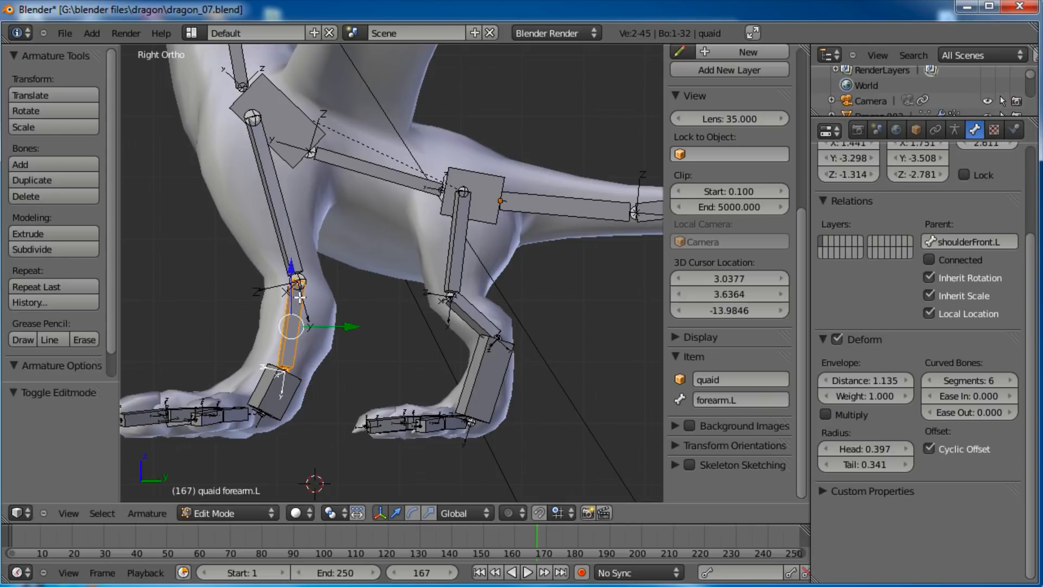
# Step: Test the front leg's IK chain in Pose Mode by moving IKhand.L up off the ground and rotating it freely
pyautogui.hotkey('ctrl', 'Tab')
pyautogui.rightClick(271, 408)
pyautogui.press('g')
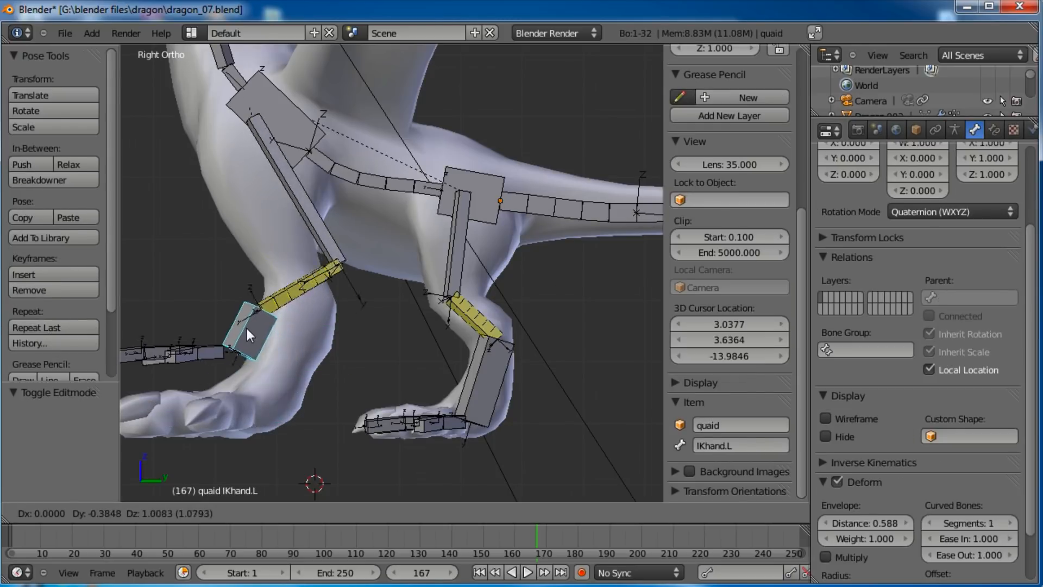
pyautogui.click(246, 255)
pyautogui.press('r')
pyautogui.press('r')
pyautogui.click(373, 210)
pyautogui.press('r')
pyautogui.press('r')
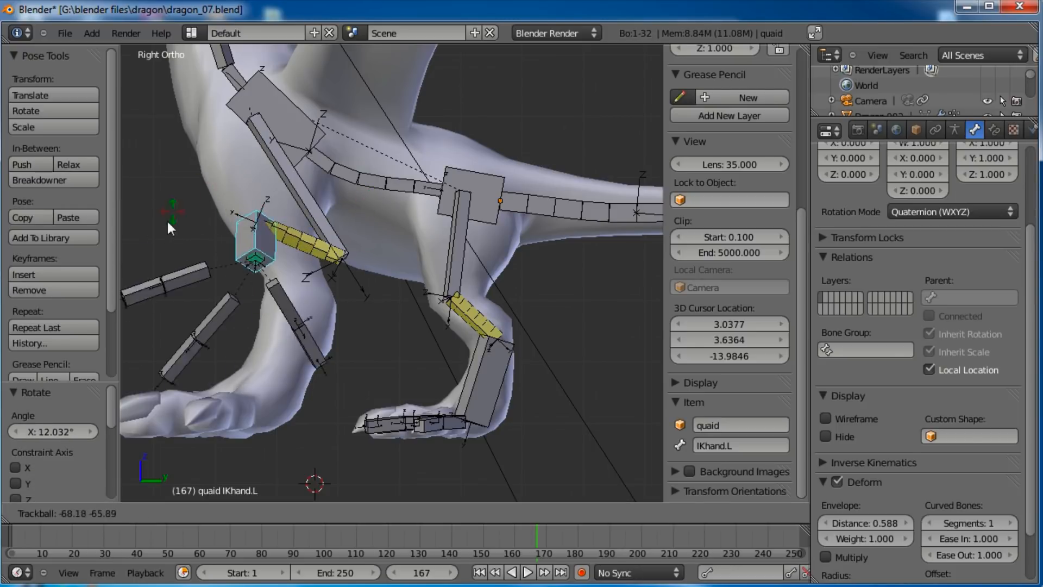
pyautogui.press('Escape')
# Step: Test the hind leg's IK chain by moving IKfoot.L upward in two stages
pyautogui.rightClick(488, 410)
pyautogui.press('g')
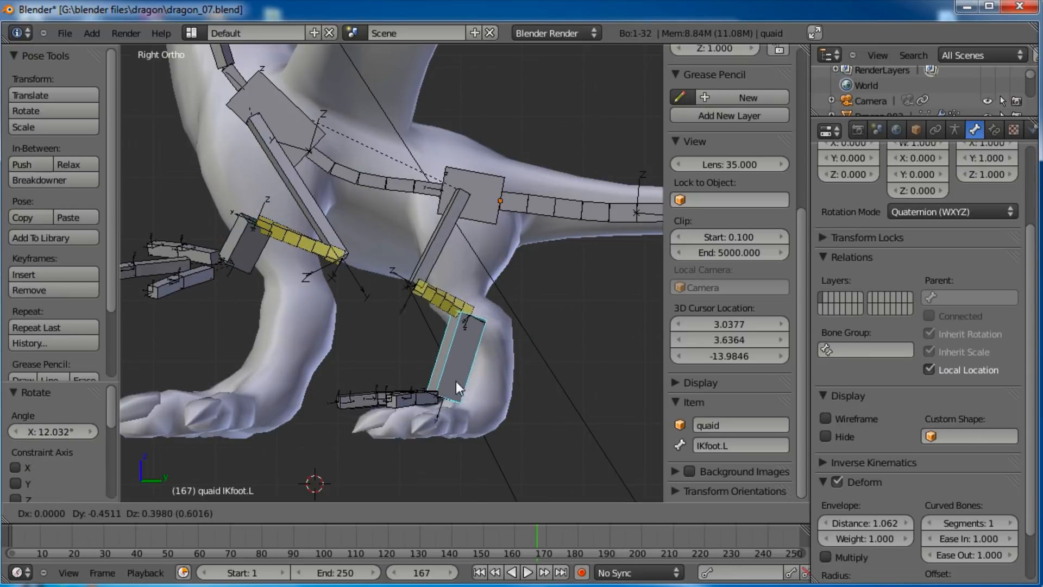
pyautogui.click(407, 286)
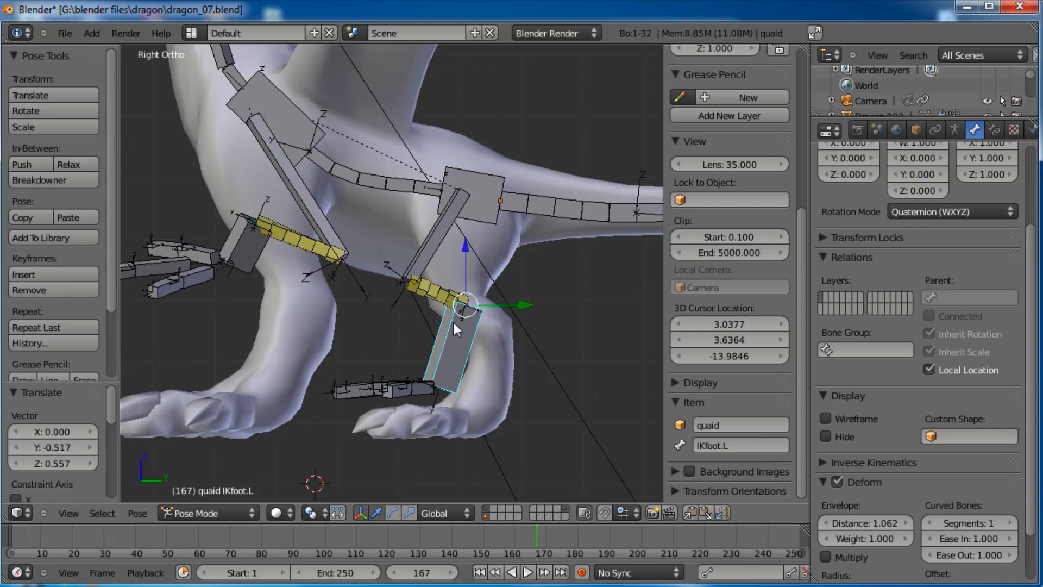
pyautogui.press('g')
pyautogui.click(478, 364)
# Step: Disconnect shin.L from its parent thigh.L in Edit Mode and return to Pose Mode
pyautogui.rightClick(423, 283)
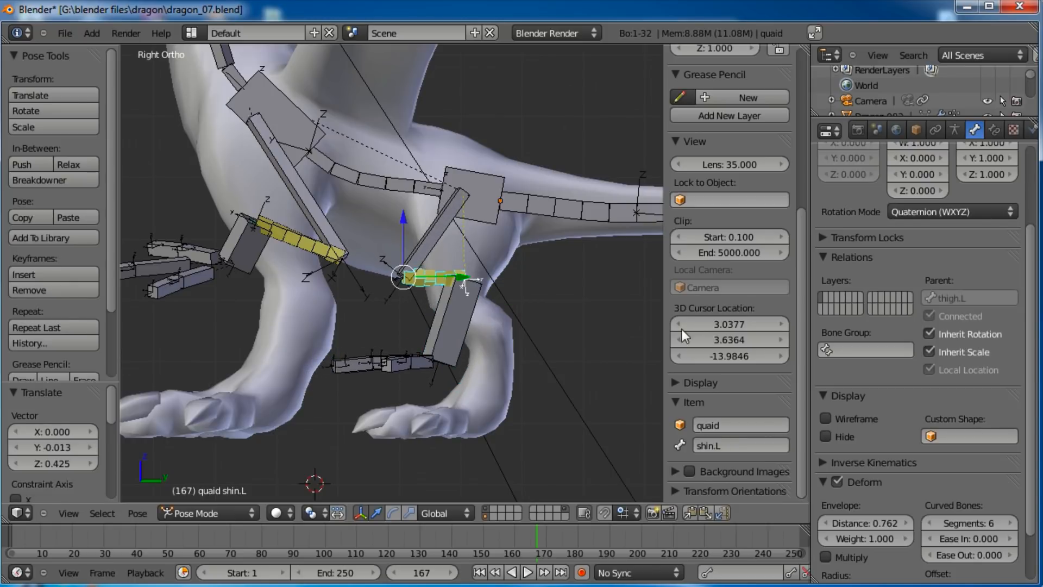
pyautogui.press('Tab')
pyautogui.click(929, 260)
pyautogui.press('Tab')
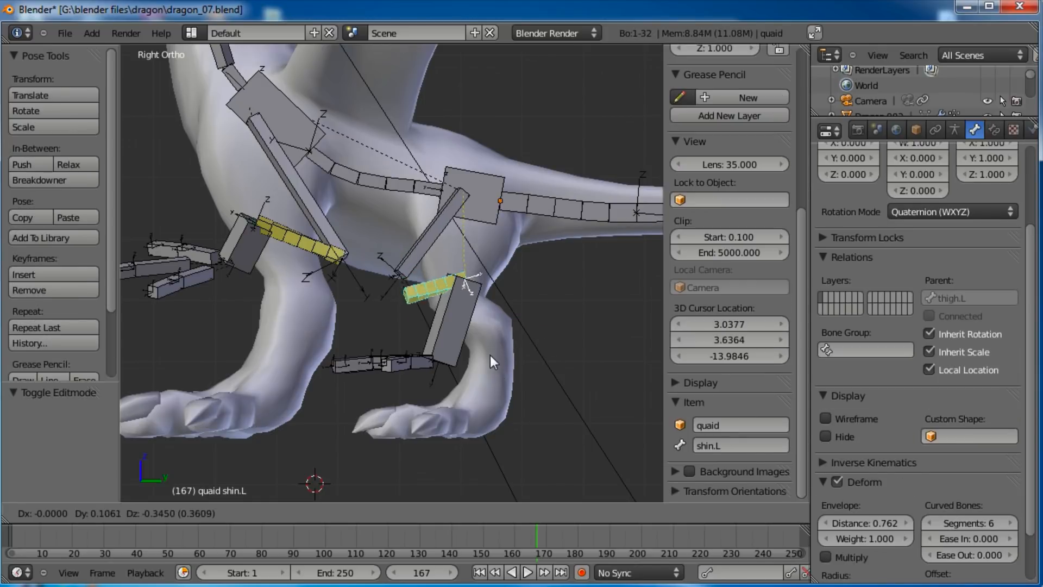
# Step: Try moving IKfoot.L to check how the hind leg bends with shin.L disconnected
pyautogui.rightClick(468, 338)
pyautogui.press('g')
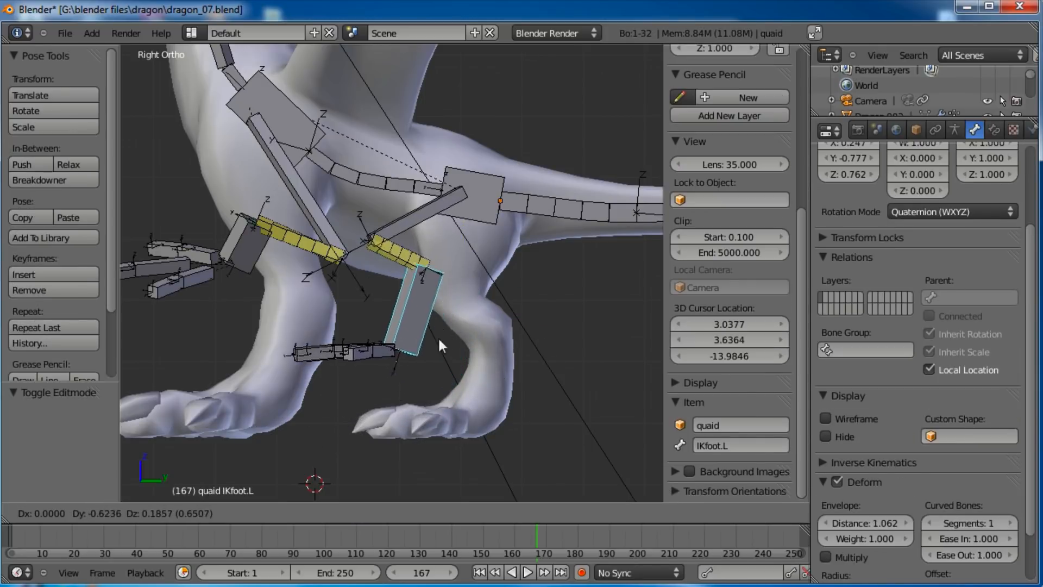
pyautogui.press('Escape')
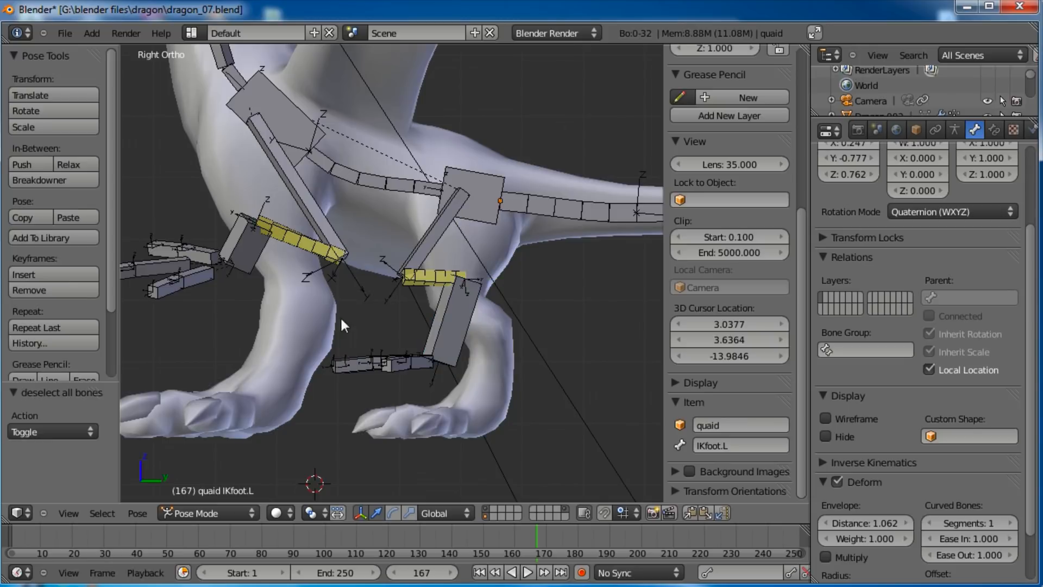
# Step: Clear the pose location of all the armature's bones, and leave every bone deselected
pyautogui.press('a')
pyautogui.hotkey('alt', 'g')
pyautogui.click(357, 321)
pyautogui.scroll(-2, 356, 322)
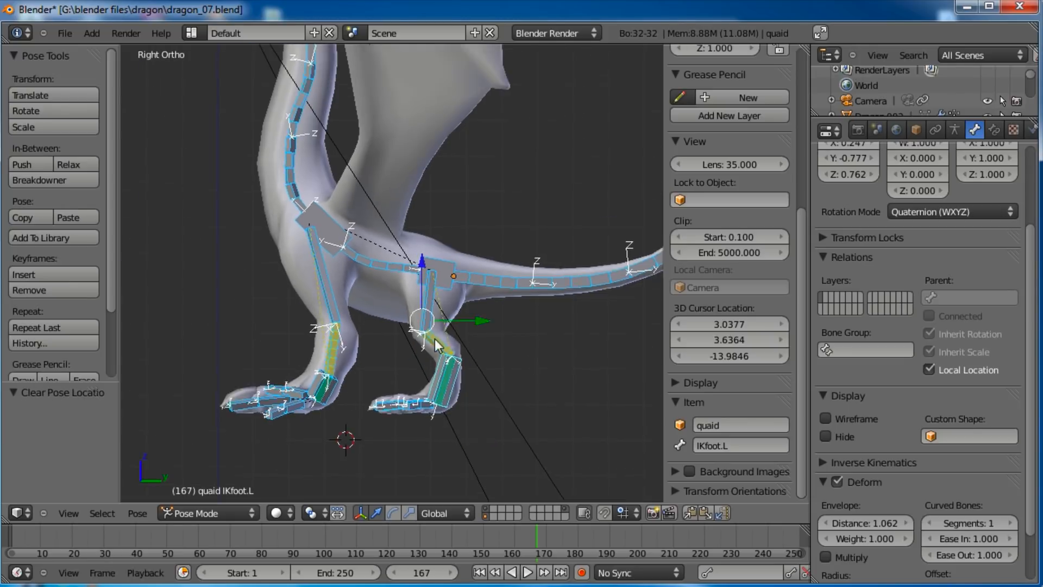
pyautogui.press('a')
# Step: Save the file over the existing dragon_07.blend and show the whole dragon in front view
pyautogui.moveTo(363, 327); pyautogui.dragTo(450, 314, button='middle')
pyautogui.hotkey('ctrl', 's')
pyautogui.click(445, 373)
pyautogui.moveTo(414, 363); pyautogui.dragTo(487, 330, button='middle')
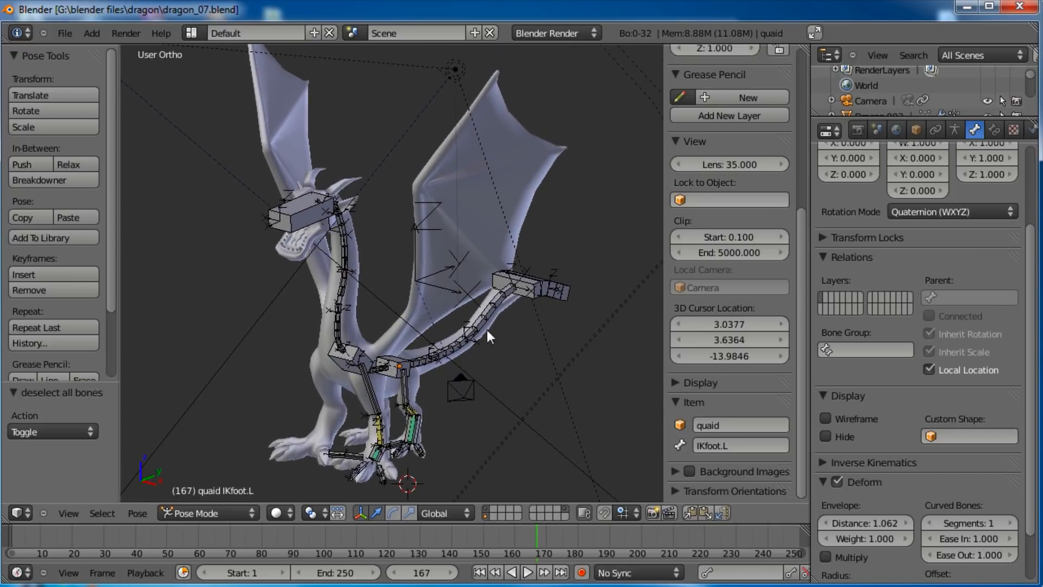
pyautogui.press('KP_1')
pyautogui.scroll(3, 496, 321)
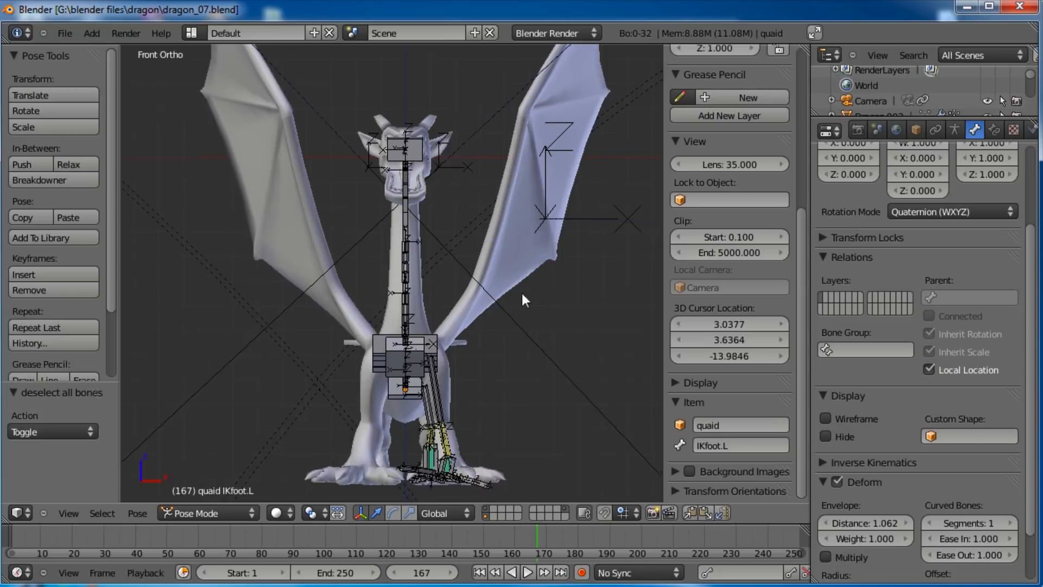
# Step: Examine the dragon's armature from several angles, especially the neck bones and their axes
pyautogui.moveTo(485, 330); pyautogui.dragTo(325, 419, button='middle')
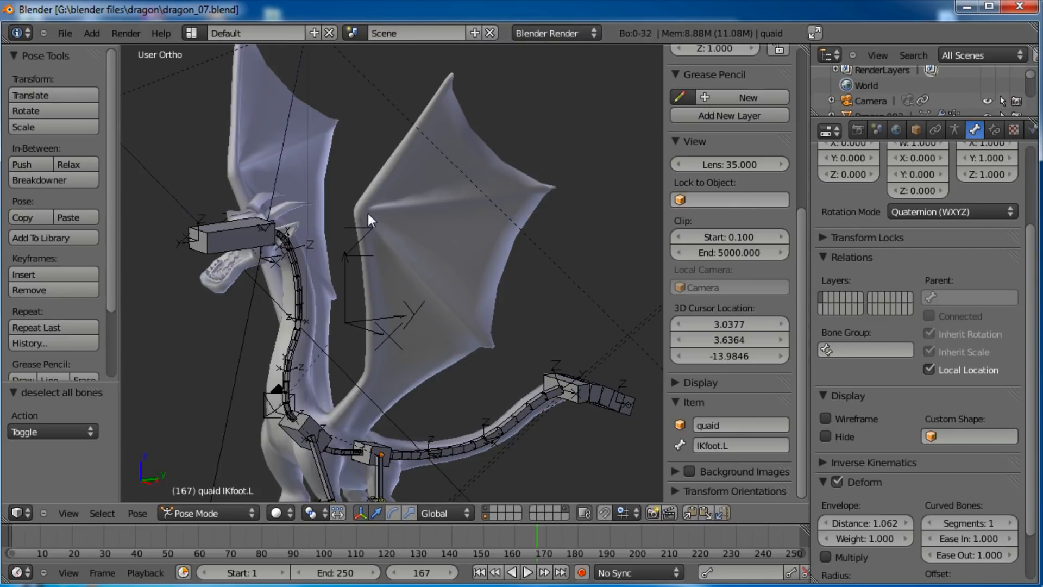
pyautogui.moveTo(494, 250); pyautogui.dragTo(387, 314, button='middle')
pyautogui.scroll(-1, 998, 135)
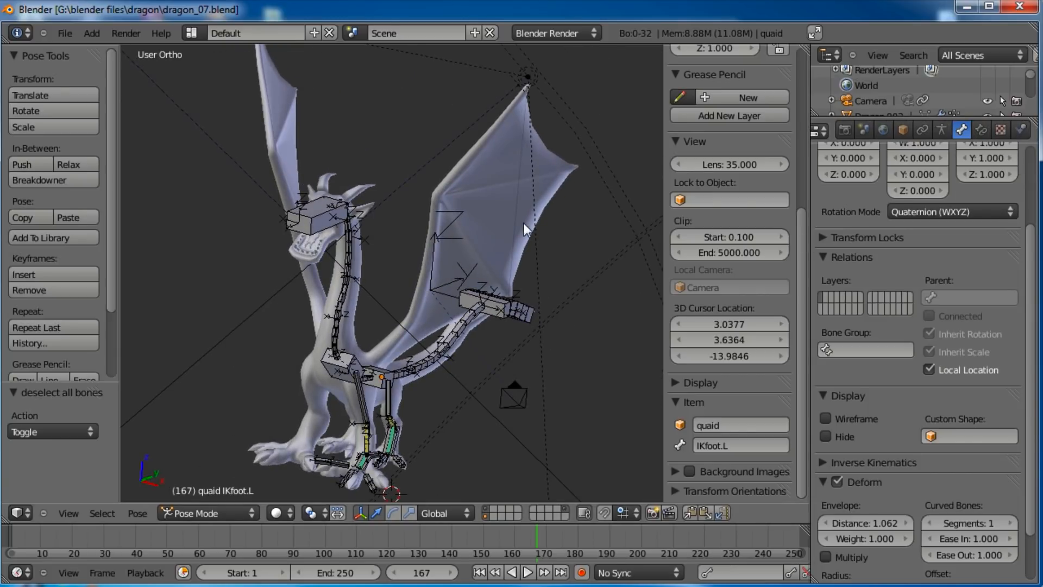
pyautogui.moveTo(576, 226); pyautogui.dragTo(470, 318, button='middle')
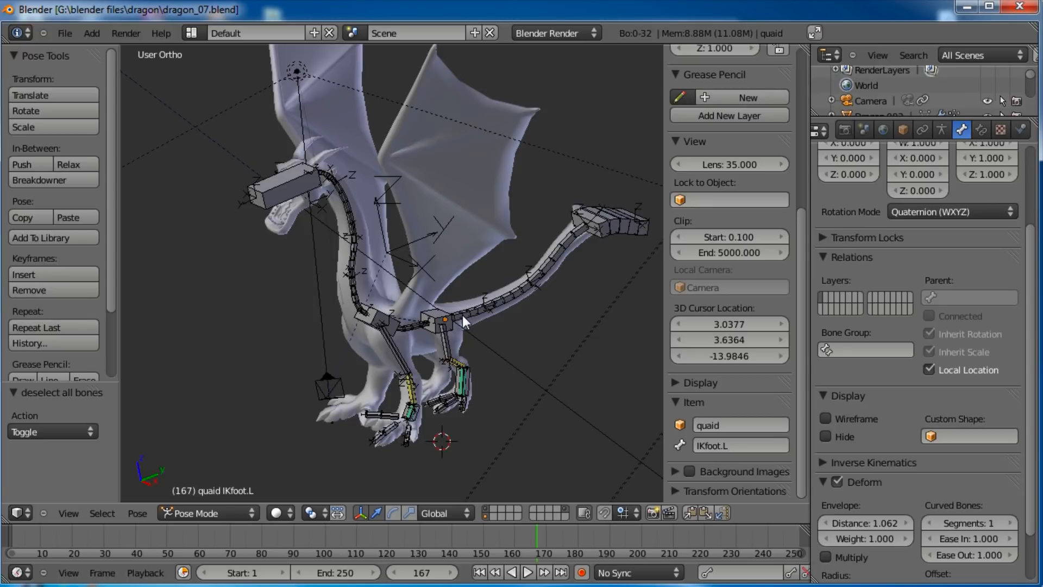
pyautogui.moveTo(462, 315); pyautogui.dragTo(488, 266, button='middle')
pyautogui.moveTo(430, 301); pyautogui.dragTo(473, 259, button='middle')
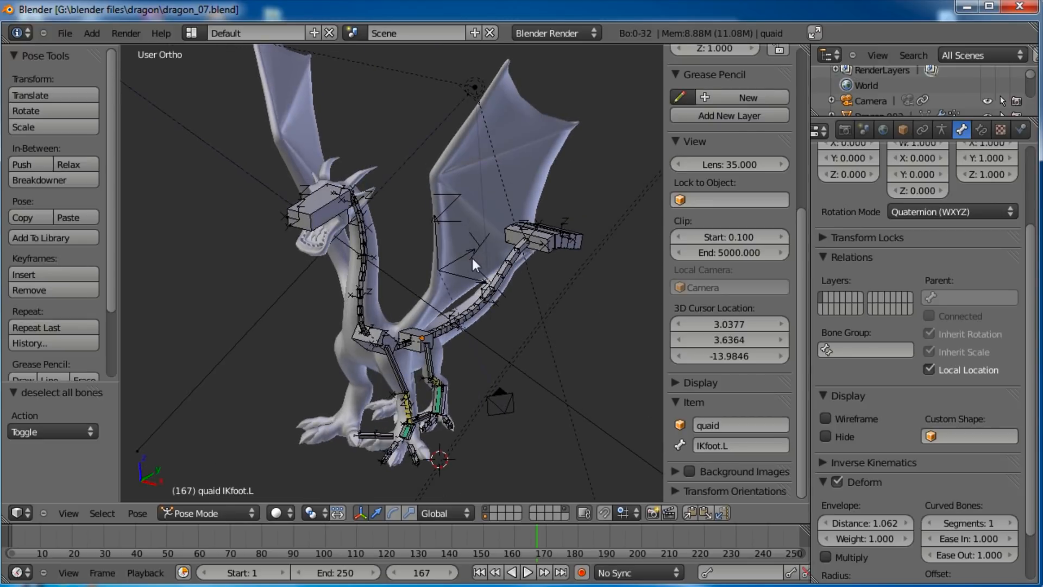
pyautogui.moveTo(492, 157); pyautogui.dragTo(445, 262, button='middle')
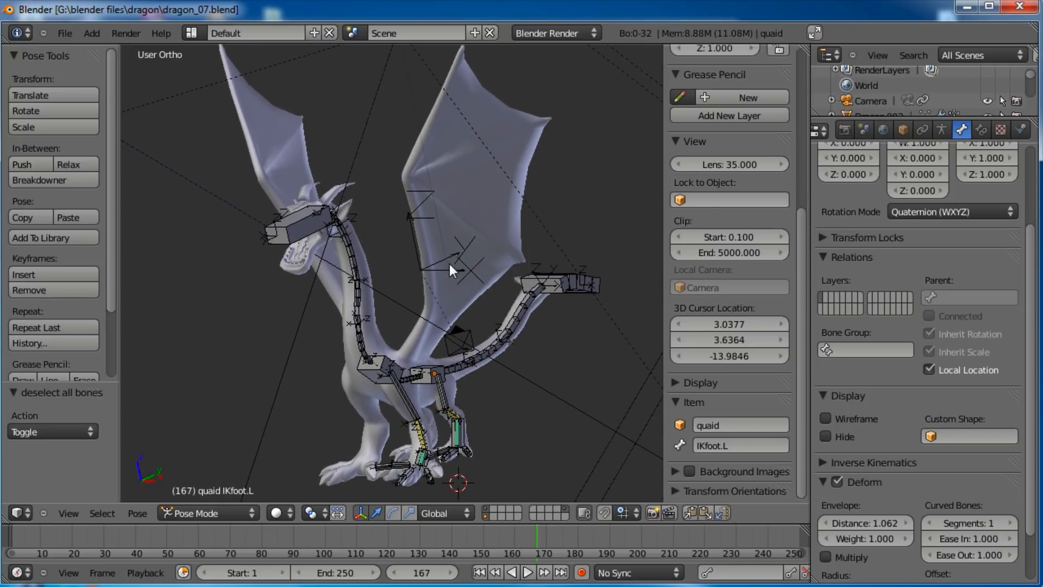
pyautogui.scroll(2, 448, 263)
pyautogui.moveTo(449, 263); pyautogui.dragTo(455, 314, button='middle')
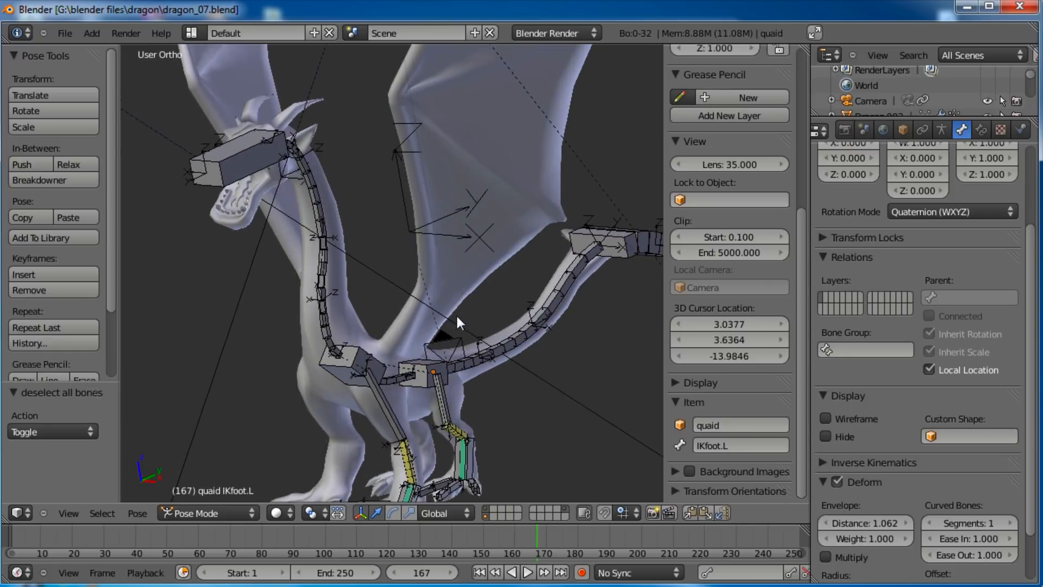
pyautogui.scroll(3, 455, 314)
pyautogui.keyDown('shift'); pyautogui.moveTo(276, 286); pyautogui.dragTo(407, 335, button='middle'); pyautogui.keyUp('shift')
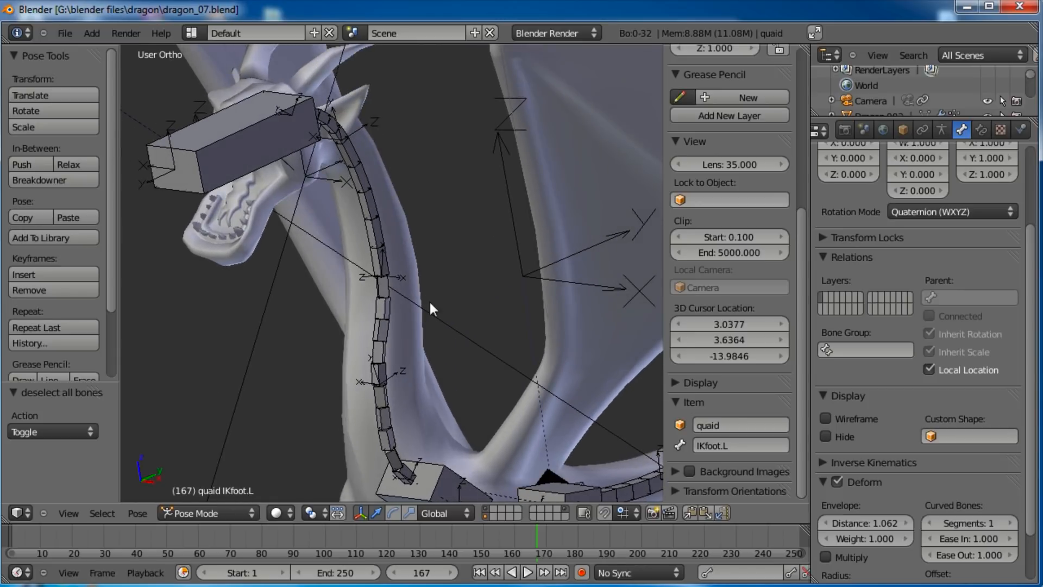
pyautogui.scroll(-6, 429, 300)
pyautogui.scroll(5, 428, 306)
pyautogui.keyDown('shift'); pyautogui.moveTo(429, 305); pyautogui.dragTo(402, 304, button='middle'); pyautogui.keyUp('shift')
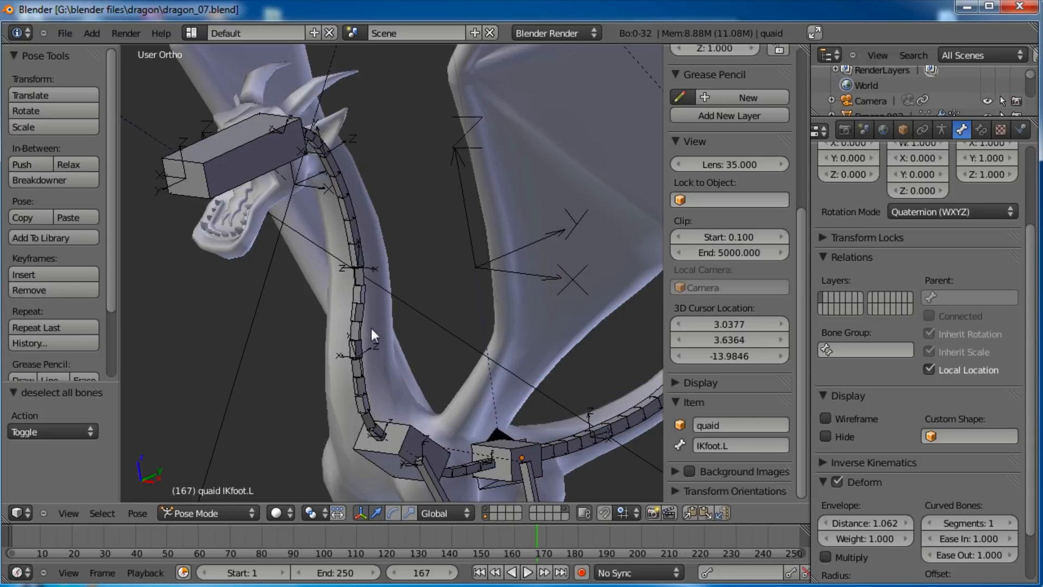
pyautogui.moveTo(367, 294); pyautogui.dragTo(401, 359, button='middle')
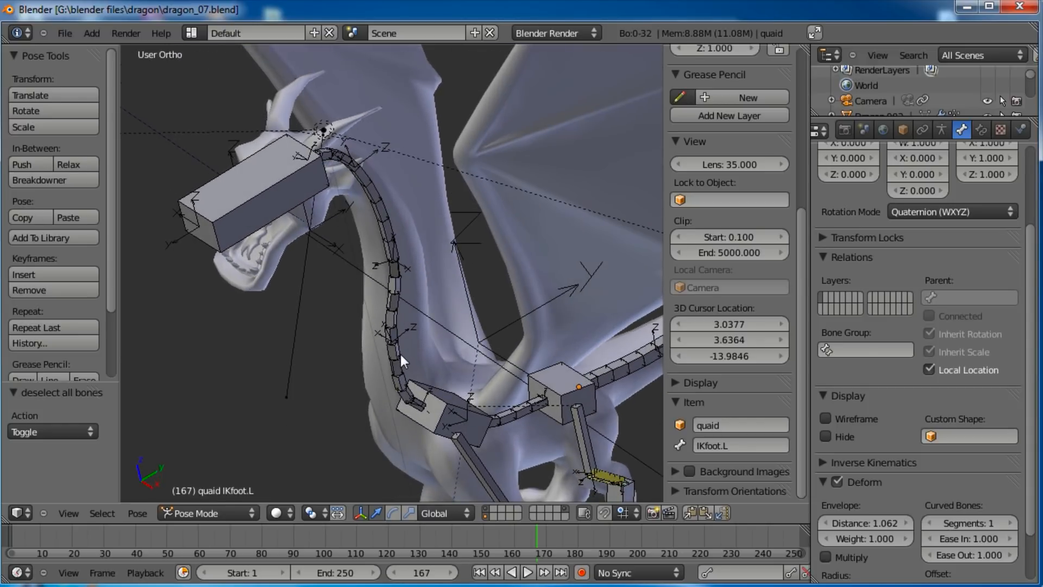
# Step: Put the armature in Edit Mode and roll the neck02 bone by 180 degrees
pyautogui.press('Tab')
pyautogui.keyDown('shift'); pyautogui.moveTo(413, 249); pyautogui.dragTo(418, 276, button='middle'); pyautogui.keyUp('shift')
pyautogui.scroll(2, 417, 276)
pyautogui.moveTo(428, 224); pyautogui.dragTo(306, 220, button='middle')
pyautogui.moveTo(406, 209); pyautogui.dragTo(395, 234, button='middle')
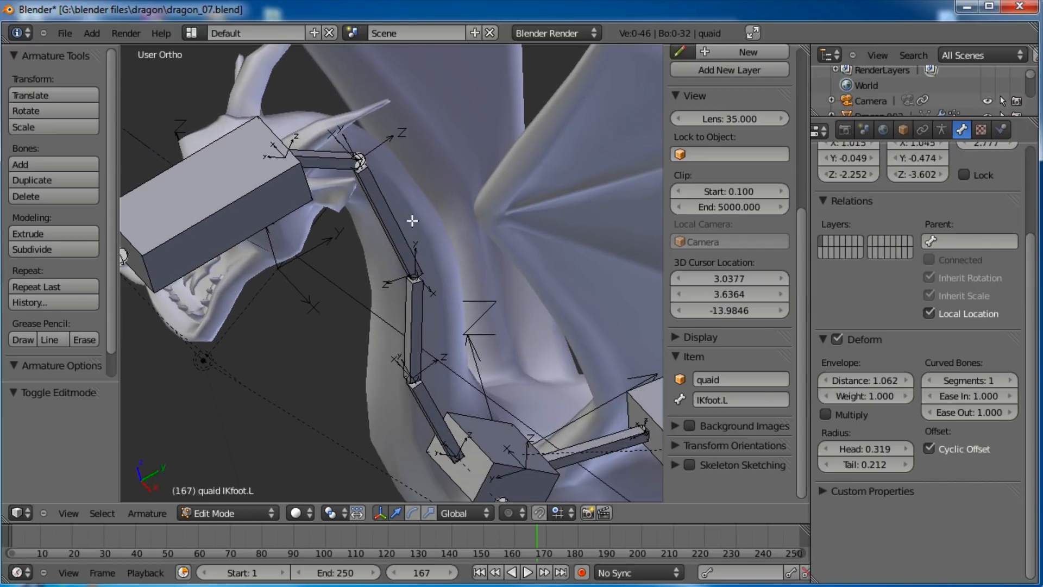
pyautogui.rightClick(395, 235)
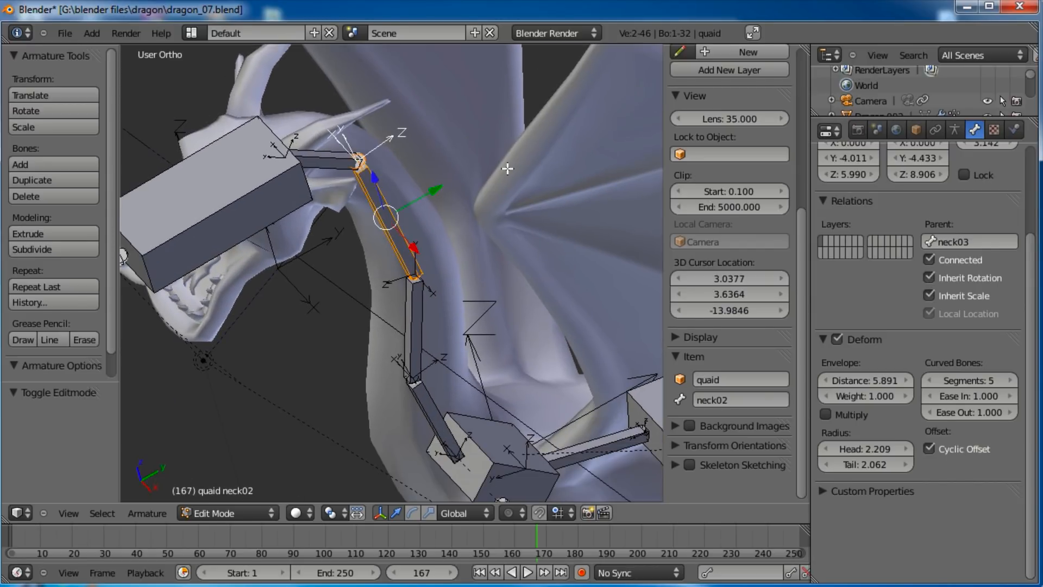
pyautogui.hotkey('ctrl', 'r')
pyautogui.write('180')
pyautogui.press('Return')
pyautogui.keyDown('shift'); pyautogui.moveTo(364, 172); pyautogui.dragTo(357, 239, button='middle'); pyautogui.keyUp('shift')
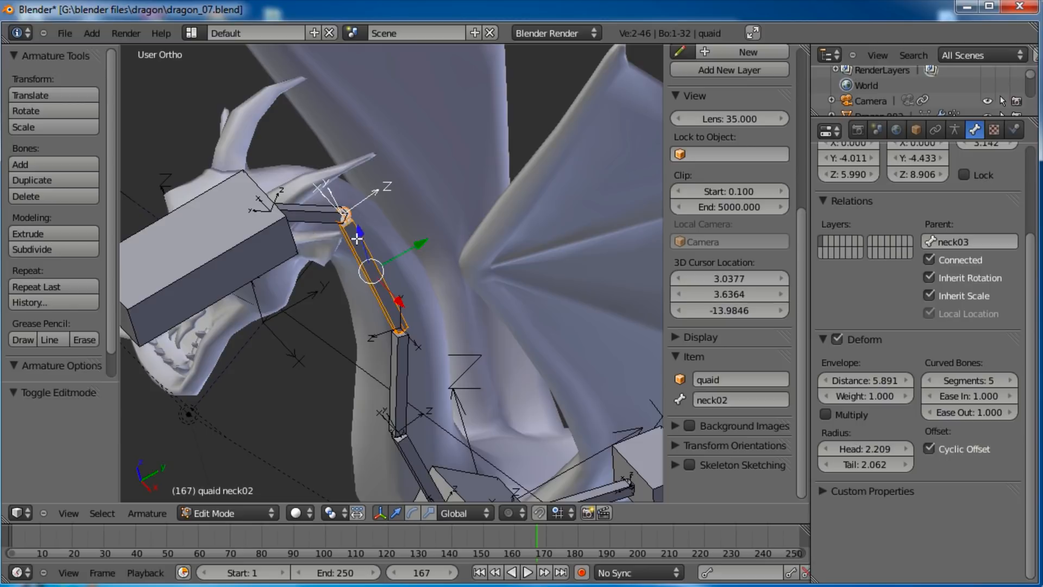
# Step: Roll the neck03 bone by 180 degrees
pyautogui.moveTo(419, 261); pyautogui.dragTo(352, 187, button='middle')
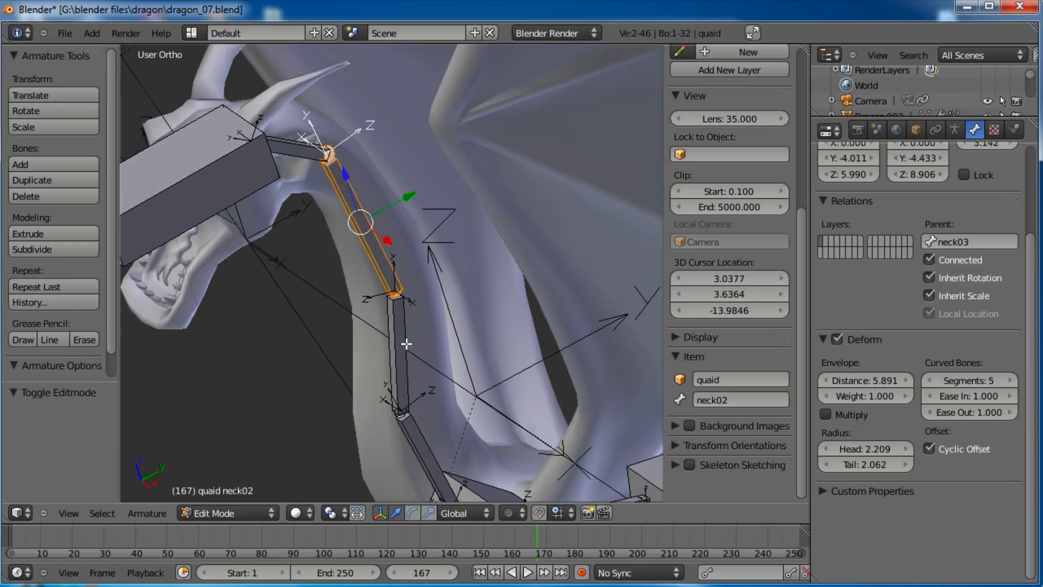
pyautogui.rightClick(405, 321)
pyautogui.hotkey('ctrl', 'r')
pyautogui.write('180')
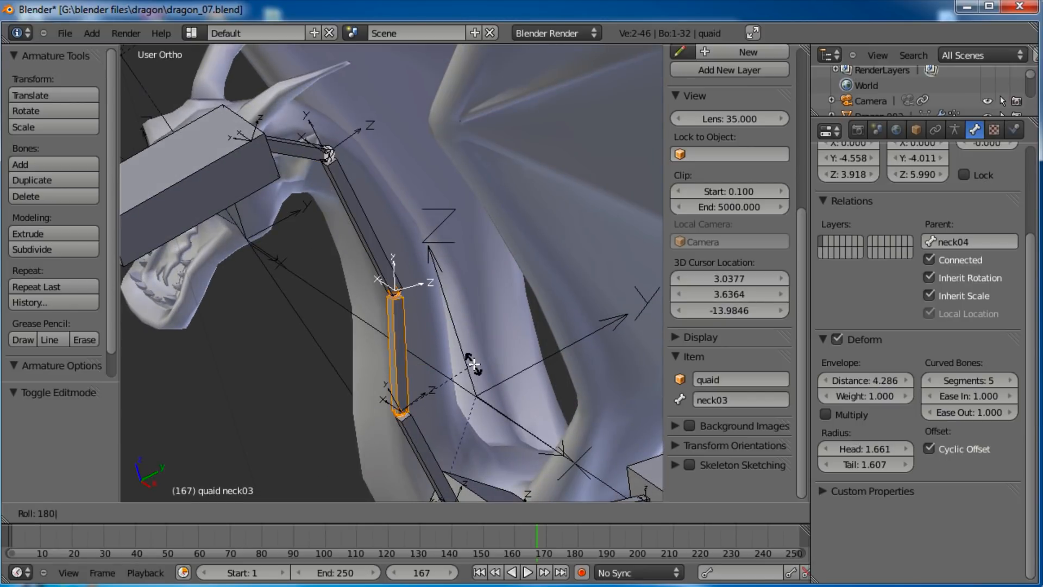
pyautogui.press('Return')
# Step: Return to Pose Mode with all bones deselected and save the file over the existing one
pyautogui.keyDown('shift'); pyautogui.moveTo(454, 435); pyautogui.dragTo(436, 323, button='middle'); pyautogui.keyUp('shift')
pyautogui.hotkey('ctrl', 'Tab')
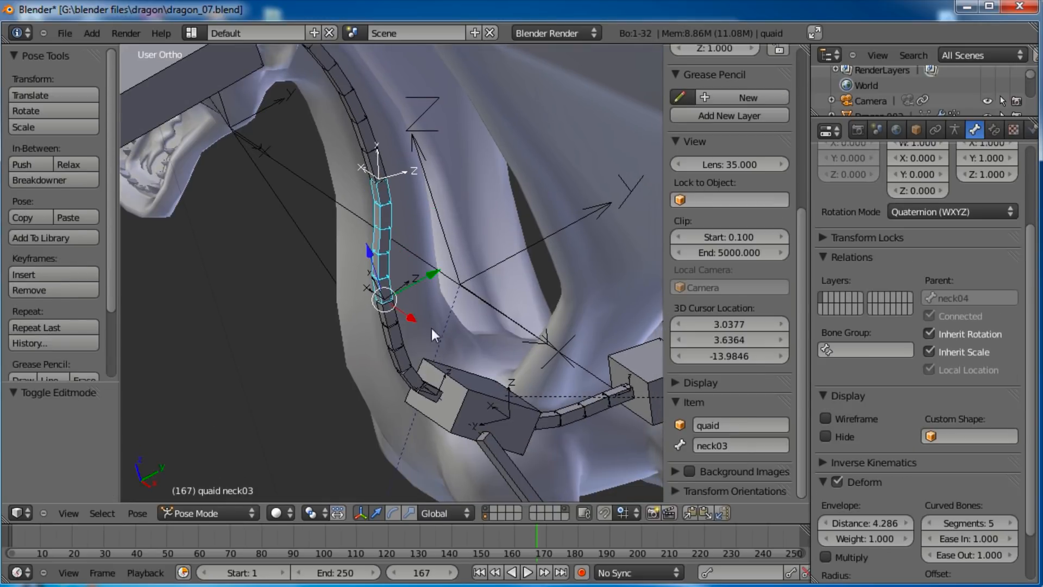
pyautogui.press('a')
pyautogui.moveTo(431, 312); pyautogui.dragTo(462, 291, button='middle')
pyautogui.hotkey('ctrl', 's')
pyautogui.click(392, 321)
# Step: Place the 3D cursor at the base of the dragon's left wing, at about X 1.33, Y 3.32, Z -7.56
pyautogui.press('KP_1')
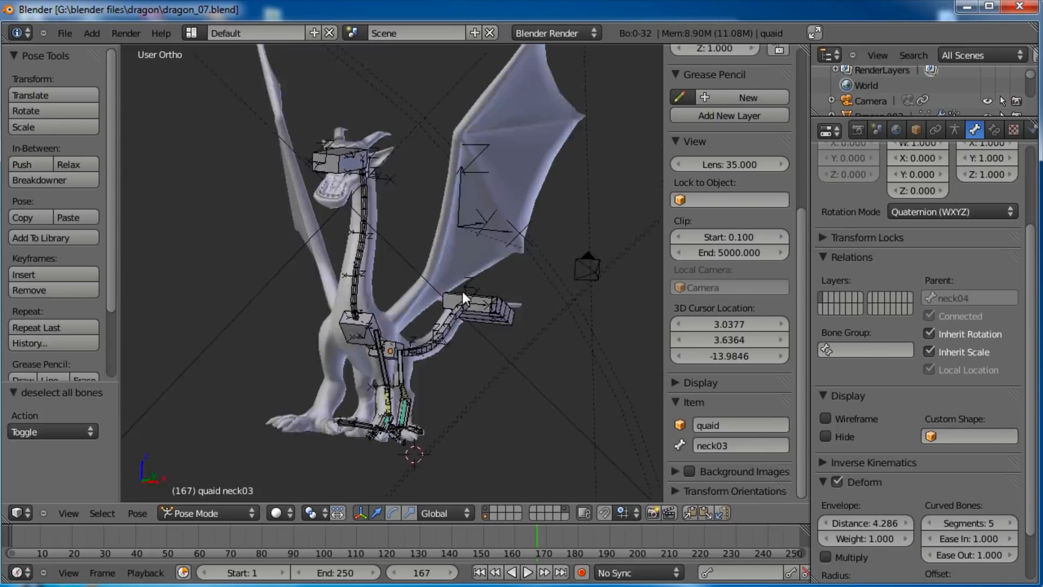
pyautogui.scroll(6, 461, 289)
pyautogui.keyDown('shift'); pyautogui.moveTo(506, 341); pyautogui.dragTo(422, 288, button='middle'); pyautogui.keyUp('shift')
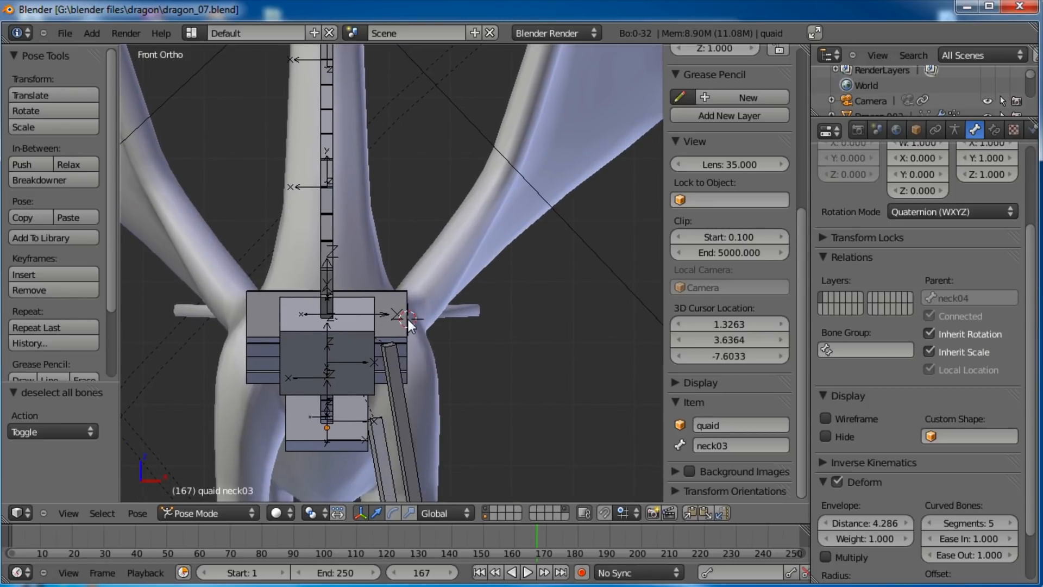
pyautogui.press('KP_3')
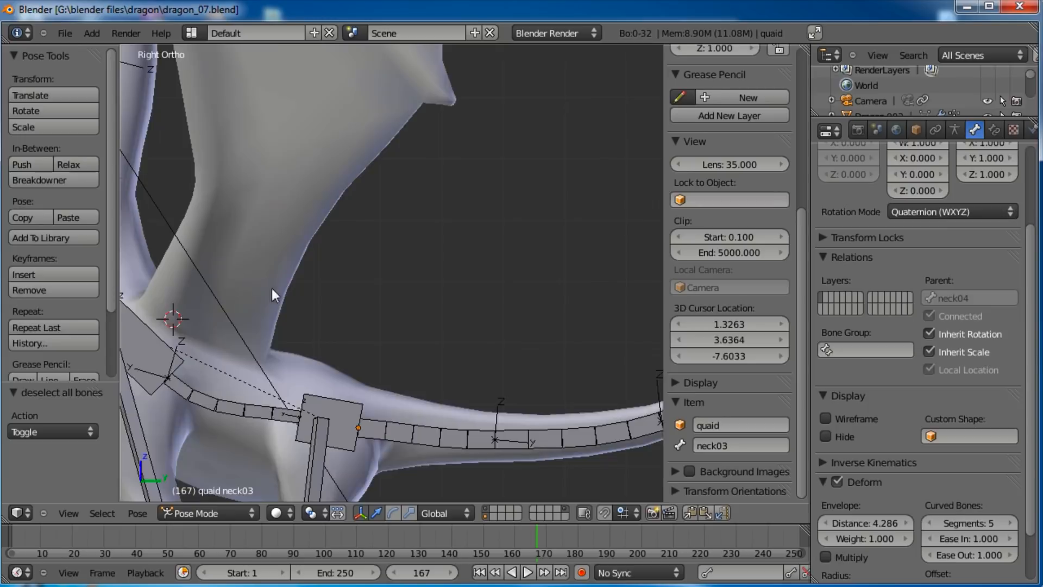
pyautogui.keyDown('shift'); pyautogui.moveTo(177, 315); pyautogui.dragTo(411, 339, button='middle'); pyautogui.keyUp('shift')
pyautogui.scroll(-2, 387, 340)
pyautogui.keyDown('shift'); pyautogui.moveTo(396, 288); pyautogui.dragTo(328, 415, button='middle'); pyautogui.keyUp('shift')
# Step: Put the armature in Edit Mode and add a new bone at the 3D cursor
pyautogui.press('Tab')
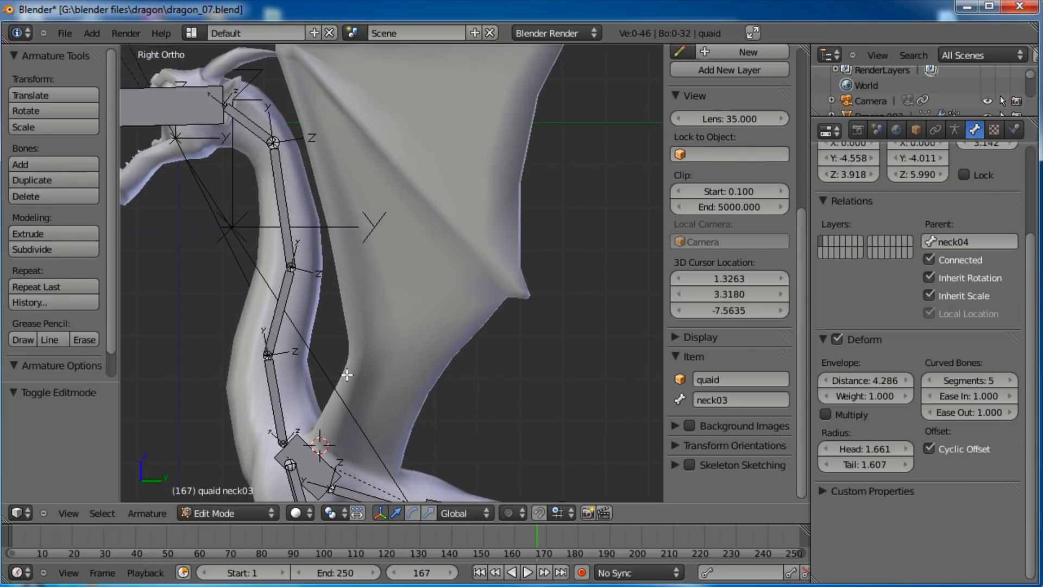
pyautogui.keyDown('shift'); pyautogui.moveTo(384, 298); pyautogui.dragTo(368, 366, button='middle'); pyautogui.keyUp('shift')
pyautogui.hotkey('shift', 'a')
pyautogui.scroll(-2, 368, 364)
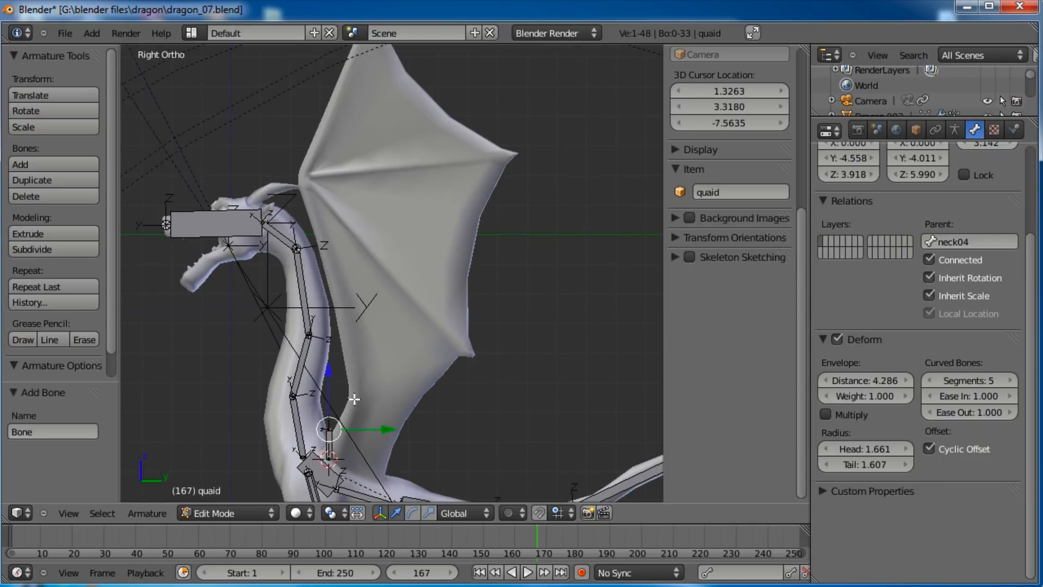
# Step: Move the new bone's tip to the wing's uppermost point, about 1.57 in Y and 14.72 in Z
pyautogui.rightClick(336, 426)
pyautogui.press('g')
pyautogui.click(387, 97)
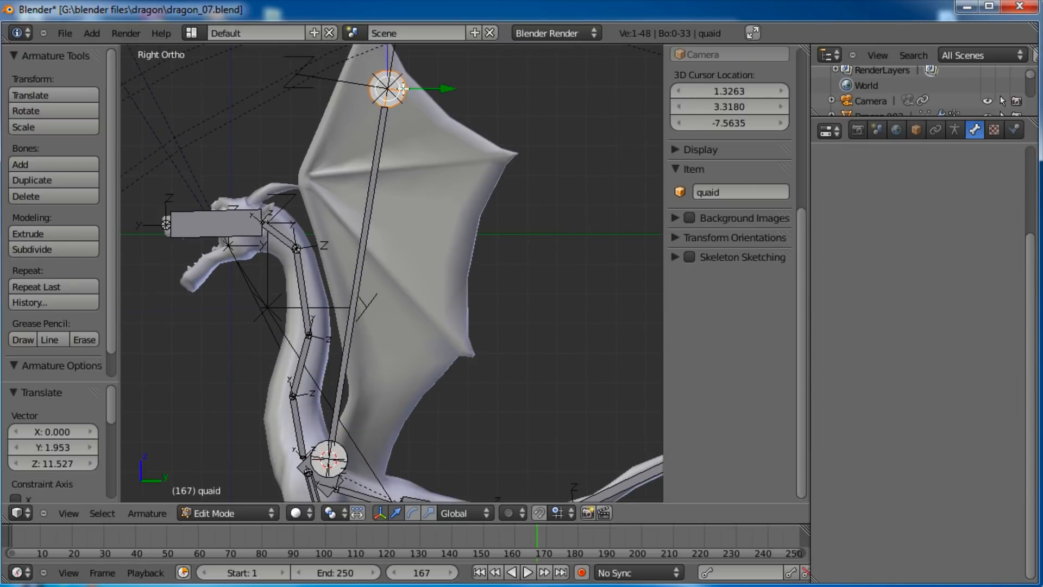
pyautogui.keyDown('shift'); pyautogui.moveTo(387, 97); pyautogui.dragTo(401, 210, button='middle'); pyautogui.keyUp('shift')
pyautogui.press('g')
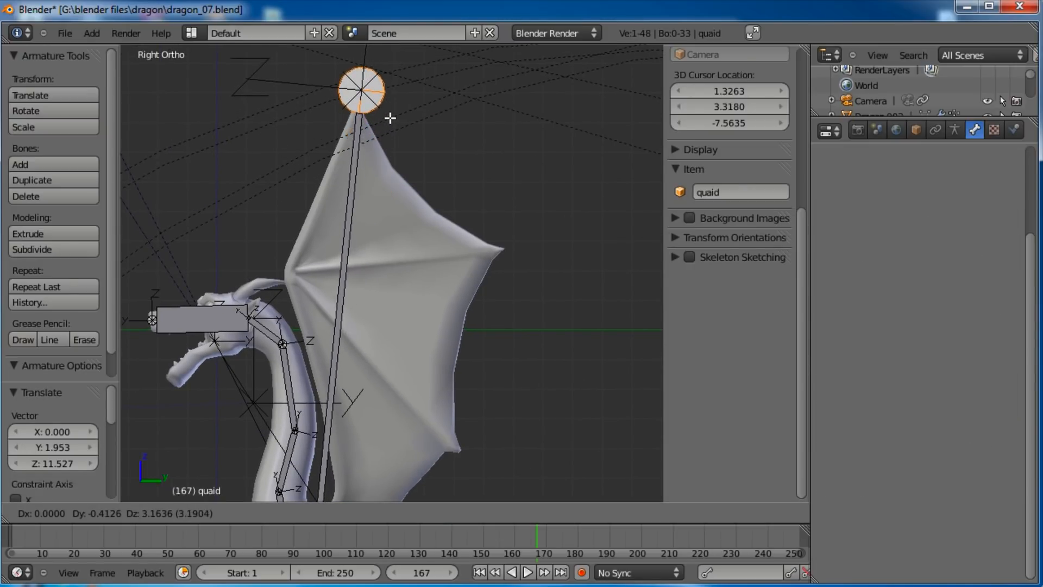
pyautogui.click(388, 128)
pyautogui.keyDown('shift'); pyautogui.moveTo(375, 250); pyautogui.dragTo(400, 140, button='middle'); pyautogui.keyUp('shift')
pyautogui.scroll(-1, 387, 116)
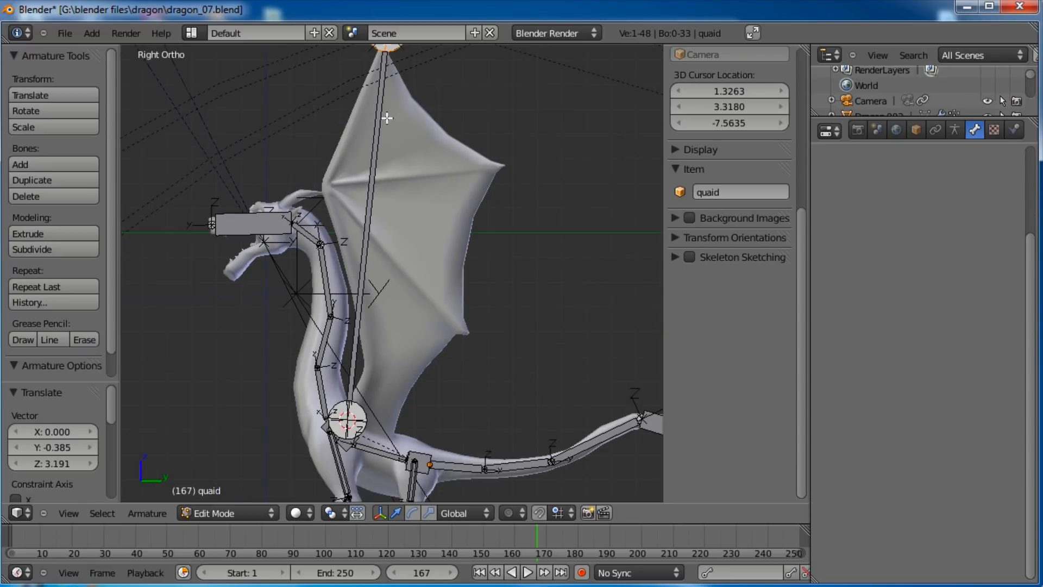
pyautogui.keyDown('shift'); pyautogui.moveTo(380, 83); pyautogui.dragTo(370, 116, button='middle'); pyautogui.keyUp('shift')
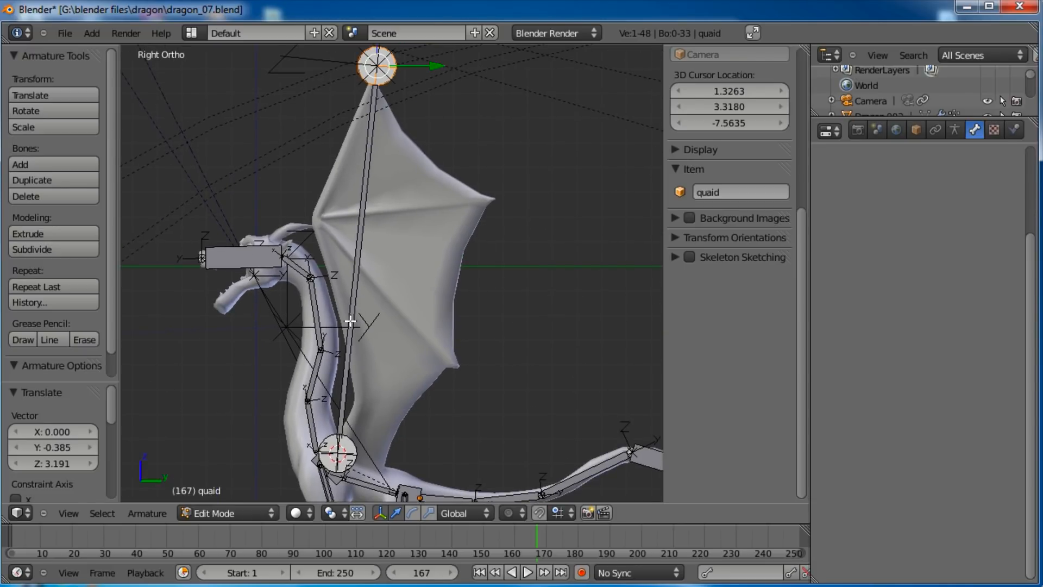
# Step: Subdivide the long wing bone with 2 cuts
pyautogui.rightClick(352, 258)
pyautogui.press('w')
pyautogui.click(395, 271)
pyautogui.click(89, 432)
pyautogui.click(89, 432)
pyautogui.click(17, 432)
# Step: Move the wing's upper joint about -1.98 in Y and -0.99 in Z to the wrist, and the lower joint about 0.36 and -3.14 to the elbow
pyautogui.rightClick(364, 194)
pyautogui.press('g')
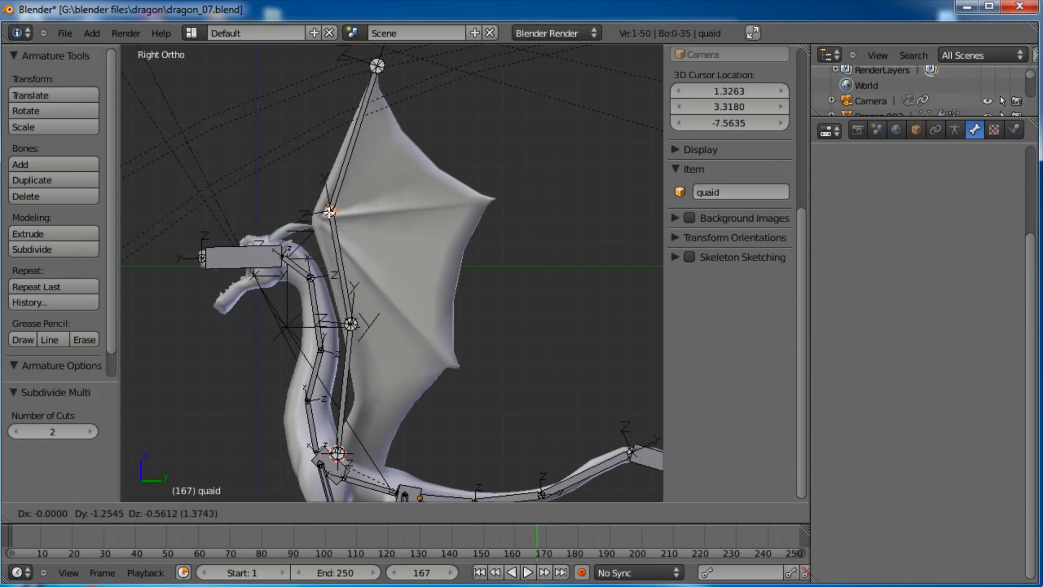
pyautogui.click(316, 219)
pyautogui.rightClick(356, 337)
pyautogui.press('g')
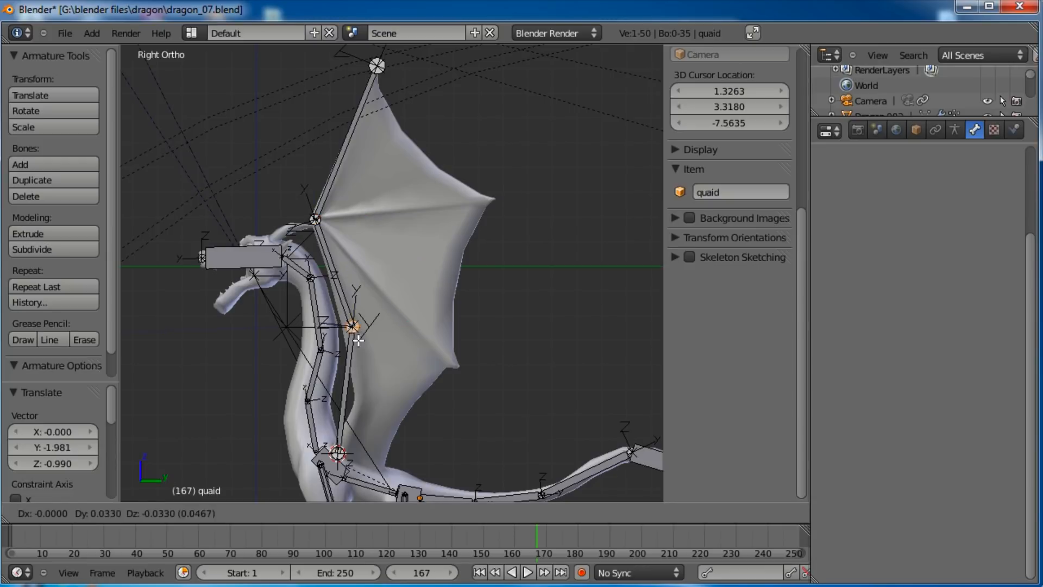
pyautogui.click(365, 414)
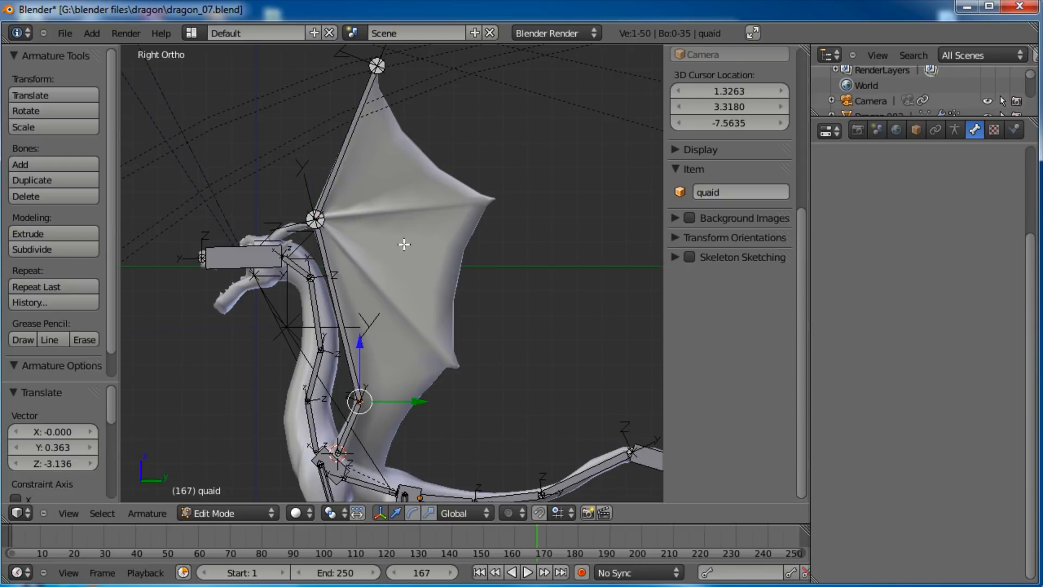
# Step: Extrude a finger bone from the wing's wrist joint along the upper membrane ridge to its rear point
pyautogui.scroll(2, 404, 244)
pyautogui.keyDown('shift'); pyautogui.moveTo(251, 281); pyautogui.dragTo(332, 287, button='middle'); pyautogui.keyUp('shift')
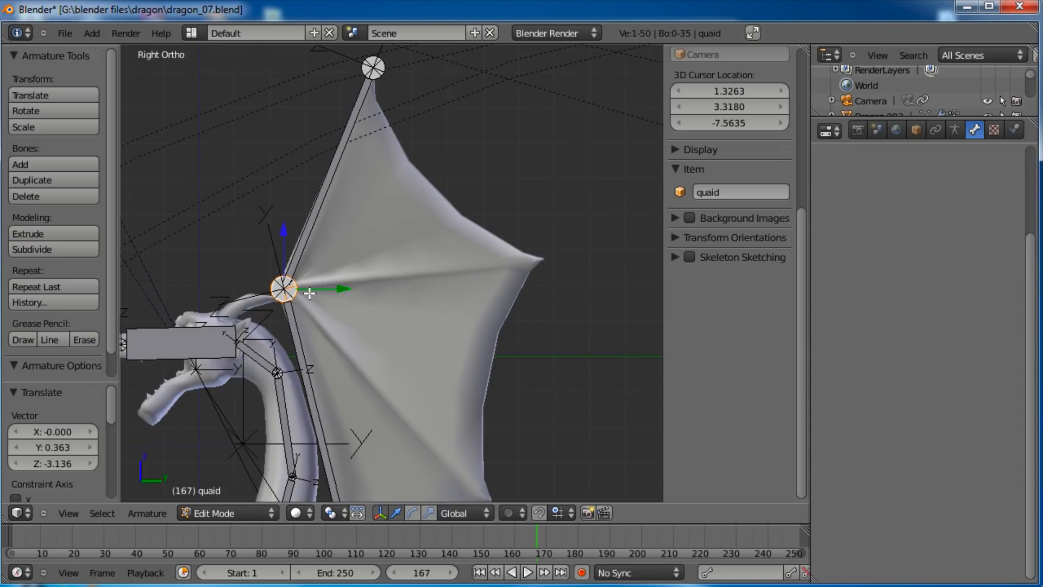
pyautogui.hotkey('shift', 'a')
pyautogui.hotkey('ctrl', 'z')
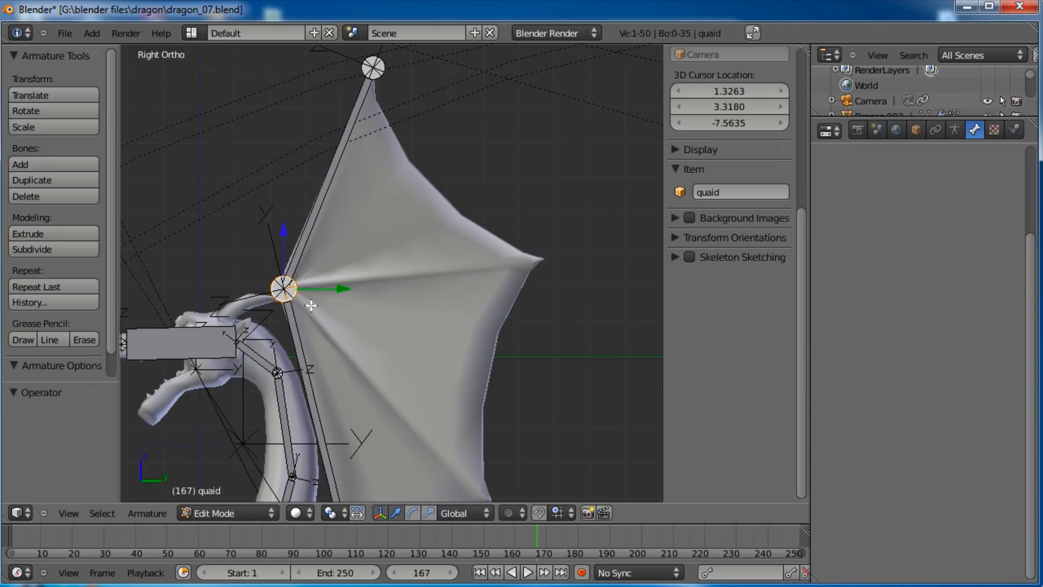
pyautogui.press('e')
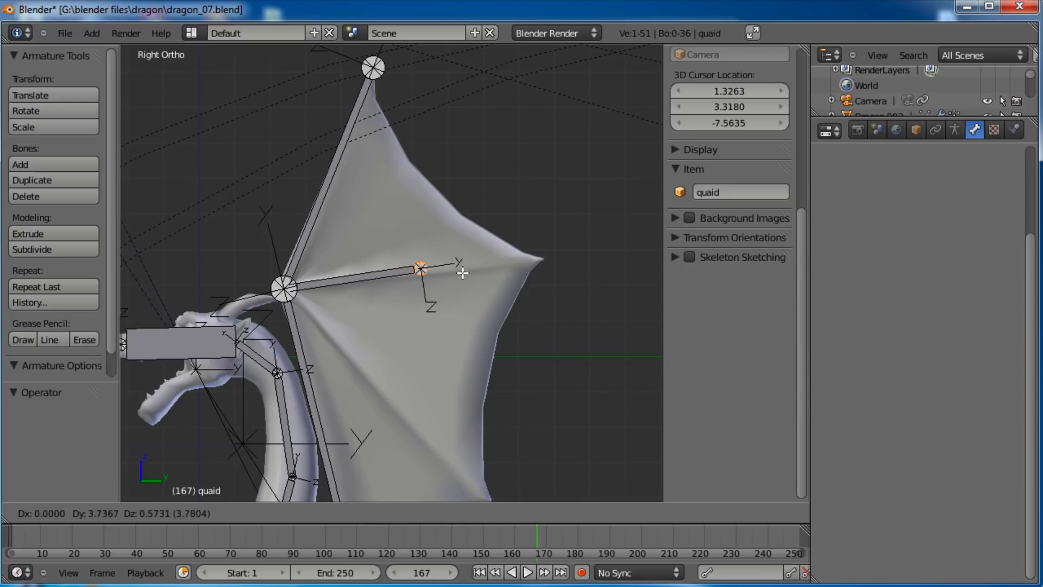
pyautogui.click(567, 264)
pyautogui.keyDown('shift'); pyautogui.moveTo(514, 293); pyautogui.dragTo(512, 242, button='middle'); pyautogui.keyUp('shift')
# Step: Extrude a second finger bone from the wrist joint along the lower membrane ridge to the wing's lower rear point
pyautogui.rightClick(291, 242)
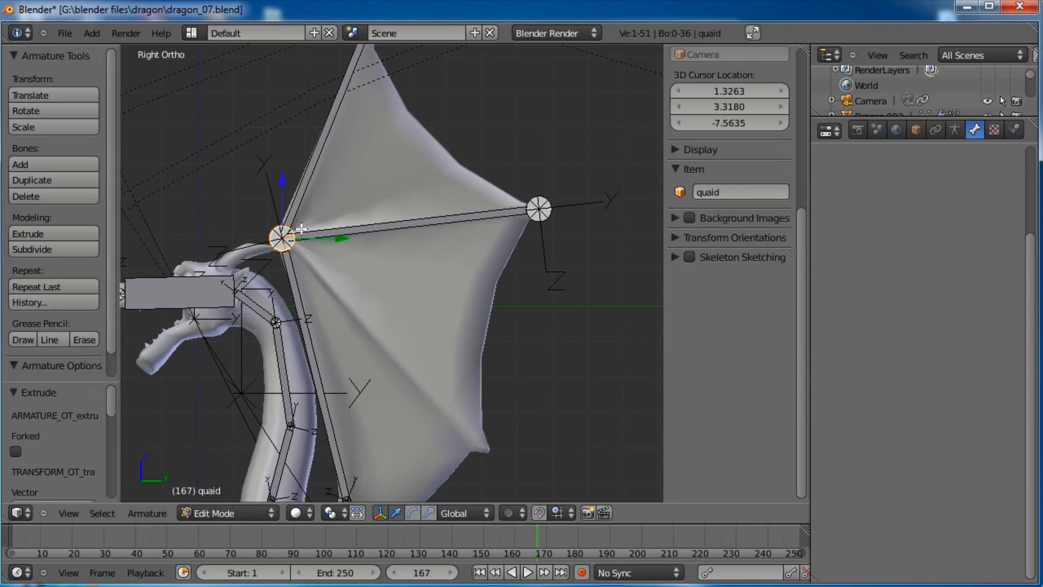
pyautogui.press('e')
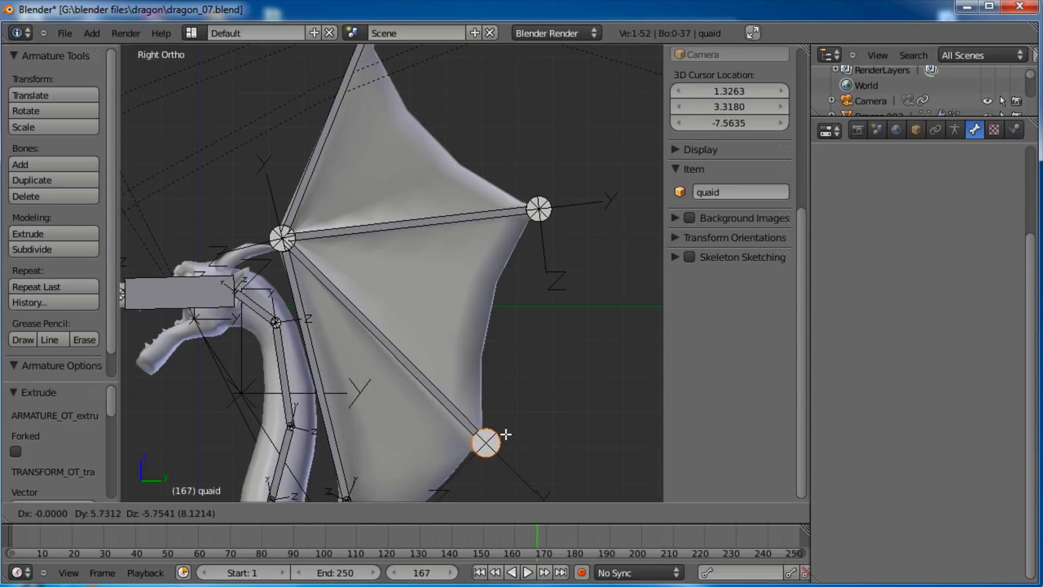
pyautogui.click(508, 446)
pyautogui.scroll(-3, 469, 330)
pyautogui.keyDown('shift'); pyautogui.moveTo(467, 326); pyautogui.dragTo(479, 274, button='middle'); pyautogui.keyUp('shift')
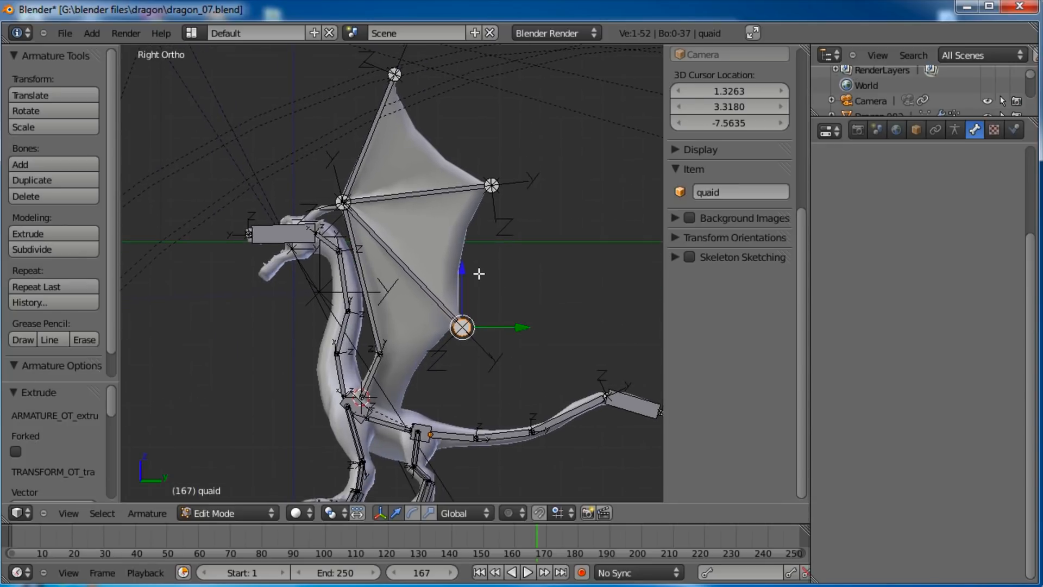
pyautogui.scroll(1, 479, 274)
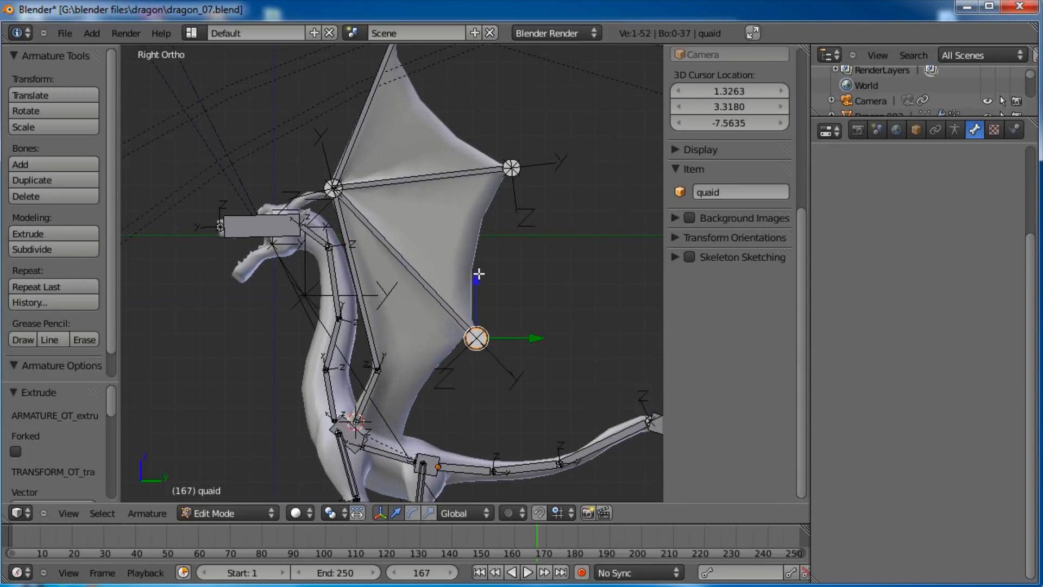
pyautogui.press('KP_1')
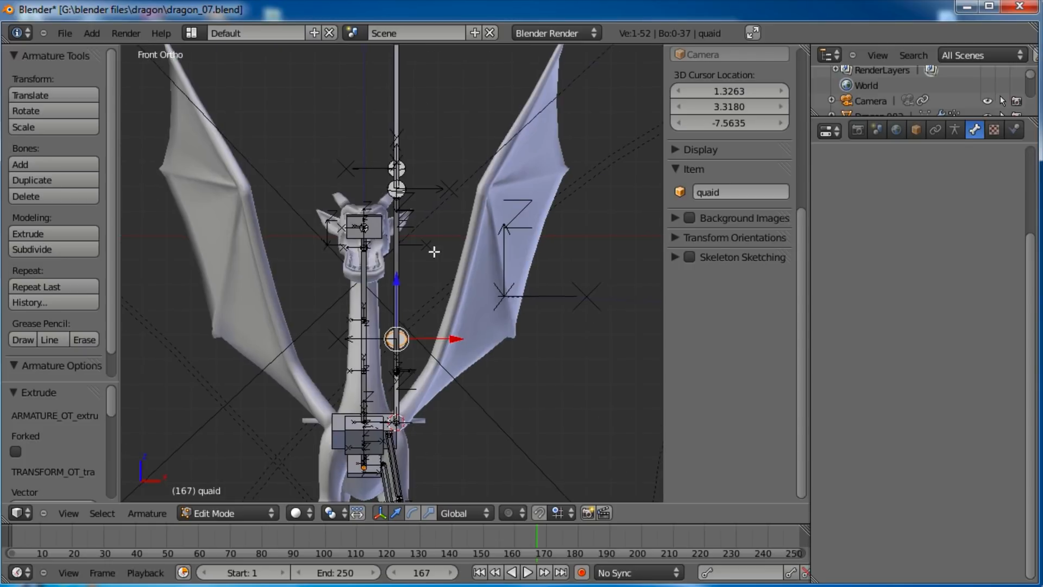
# Step: Move the finger bone tips outward in X to the wing's outline: lower 3.829, wing-tip 6.701 and middle 6.767
pyautogui.keyDown('shift'); pyautogui.moveTo(433, 249); pyautogui.dragTo(374, 270, button='middle'); pyautogui.keyUp('shift')
pyautogui.moveTo(370, 382); pyautogui.dragTo(474, 382)
pyautogui.rightClick(331, 76)
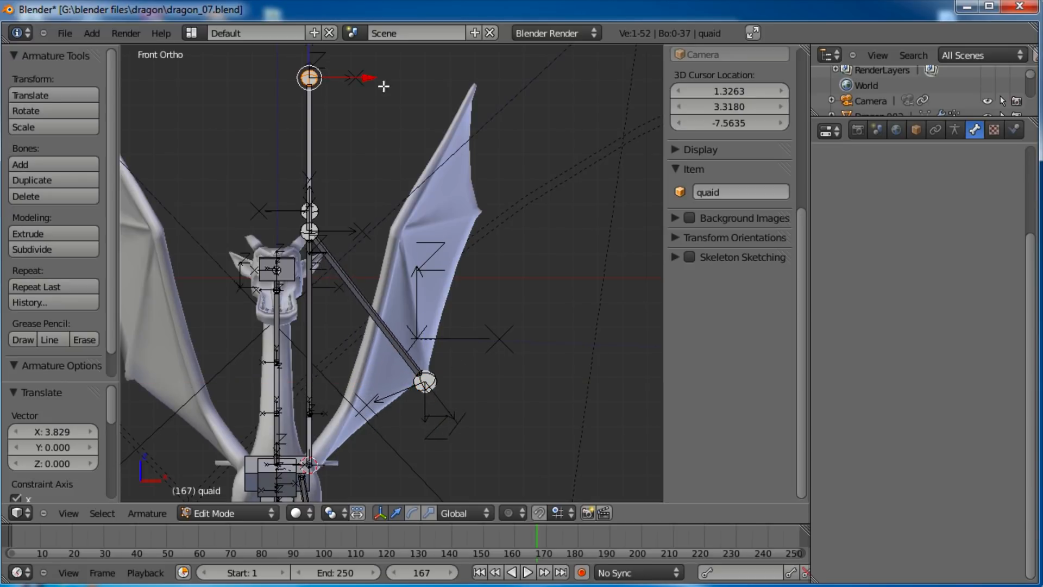
pyautogui.press('g')
pyautogui.press('x')
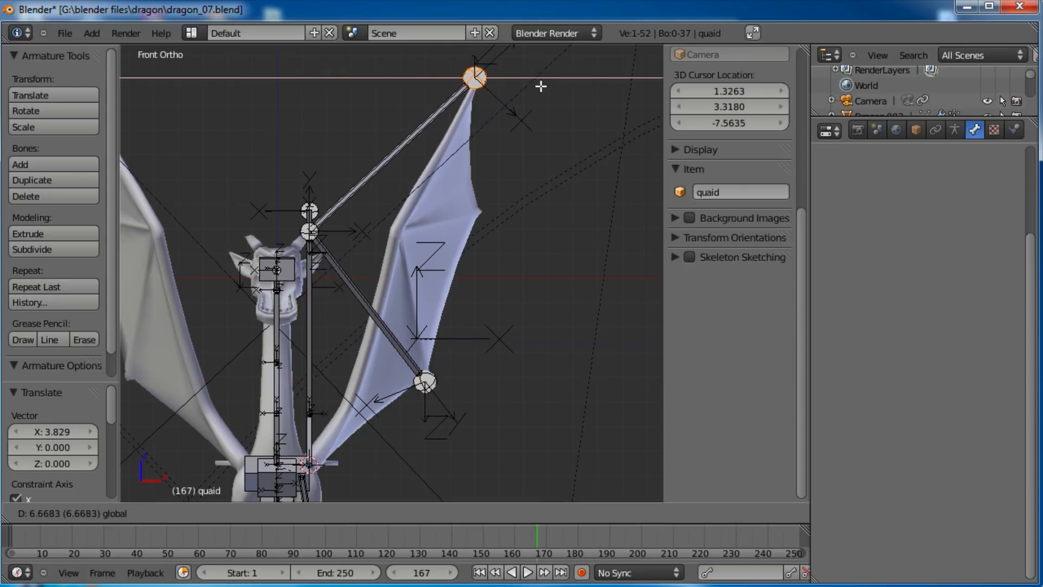
pyautogui.click(538, 86)
pyautogui.rightClick(314, 210)
pyautogui.press('g')
pyautogui.press('x')
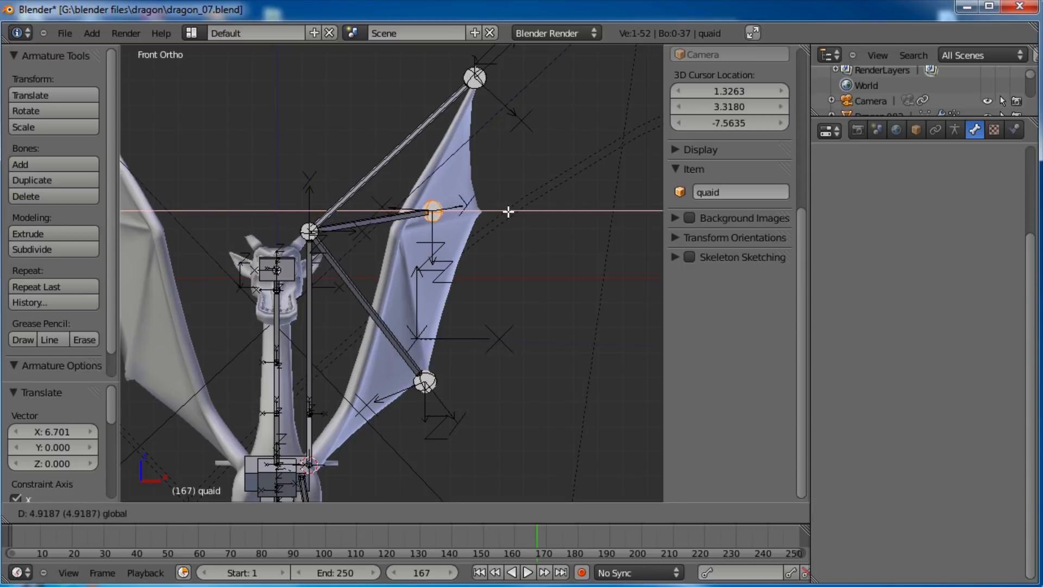
pyautogui.click(541, 211)
# Step: Move the wrist joint 3.367 and the elbow joint 1.419 in X onto the wing's leading edge
pyautogui.rightClick(307, 232)
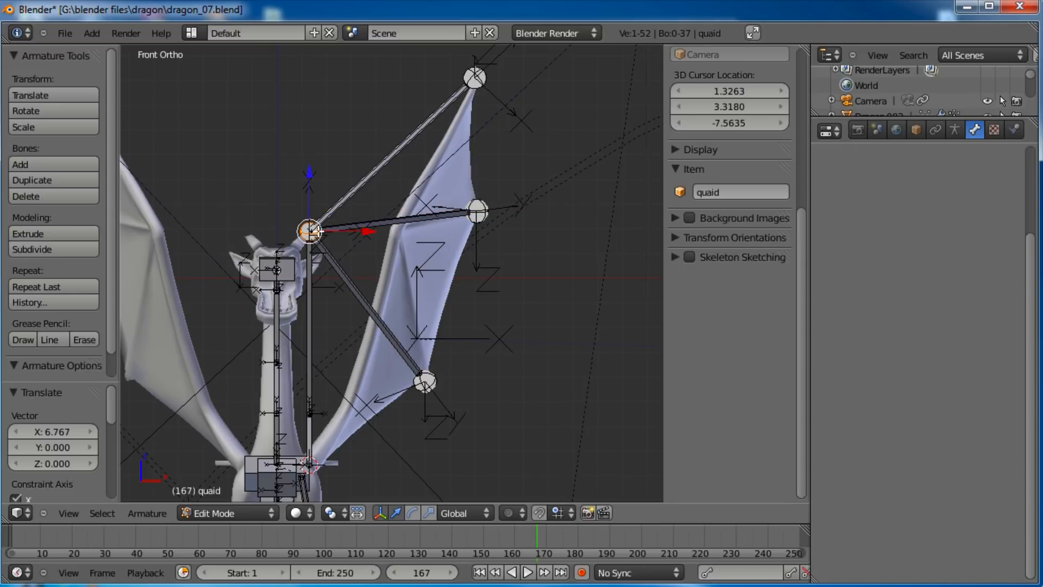
pyautogui.press('g')
pyautogui.press('x')
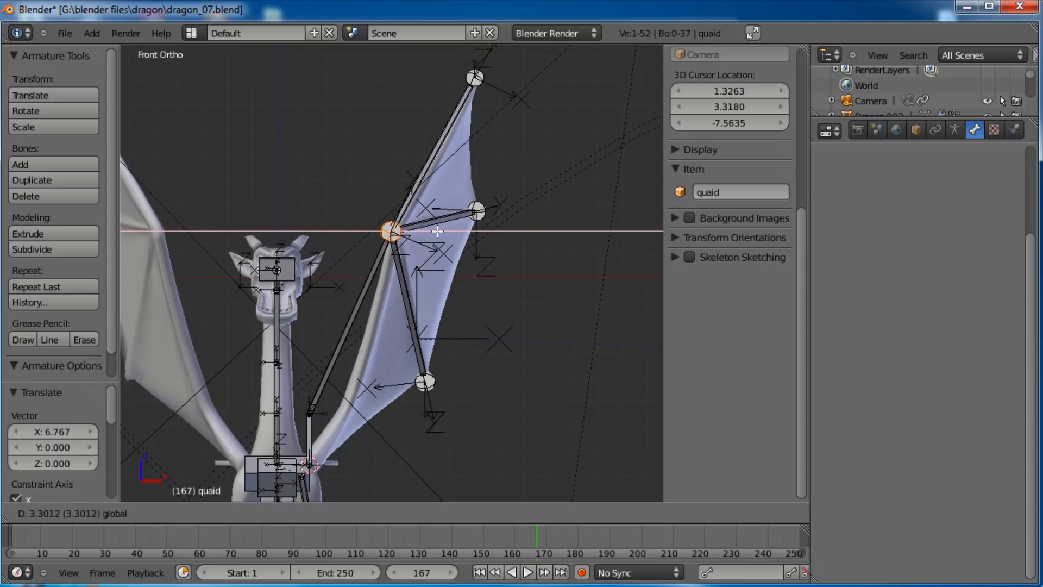
pyautogui.click(439, 232)
pyautogui.rightClick(314, 414)
pyautogui.press('g')
pyautogui.press('x')
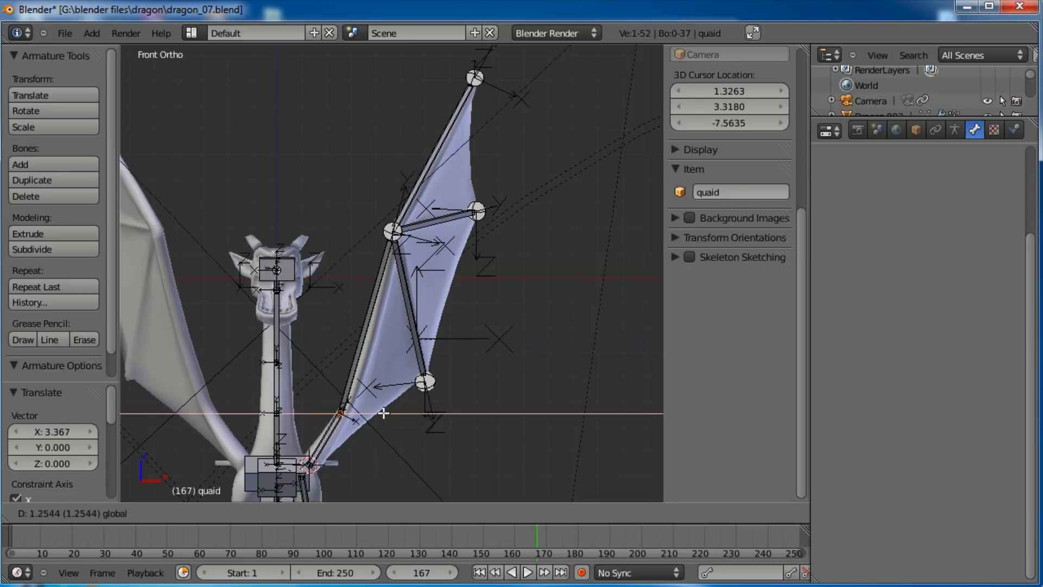
pyautogui.click(401, 413)
# Step: Recalculate the roll of the left wing's arm and finger bones with Z-Axis Up
pyautogui.moveTo(405, 371); pyautogui.dragTo(416, 317, button='middle')
pyautogui.rightClick(413, 298)
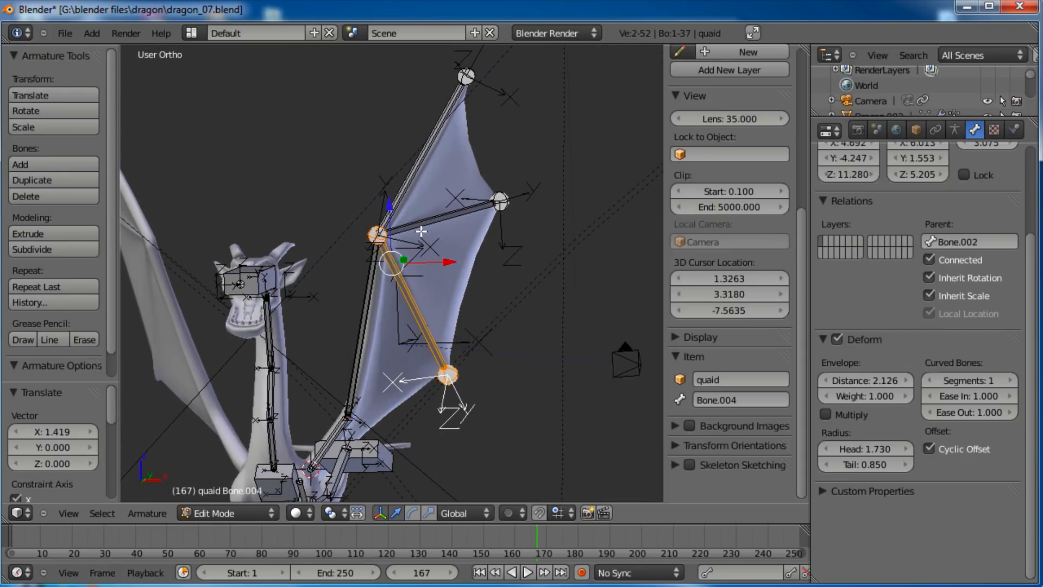
pyautogui.keyDown('shift'); pyautogui.rightClick(422, 227); pyautogui.keyUp('shift')
pyautogui.keyDown('shift'); pyautogui.rightClick(409, 162); pyautogui.keyUp('shift')
pyautogui.keyDown('shift'); pyautogui.rightClick(337, 433); pyautogui.keyUp('shift')
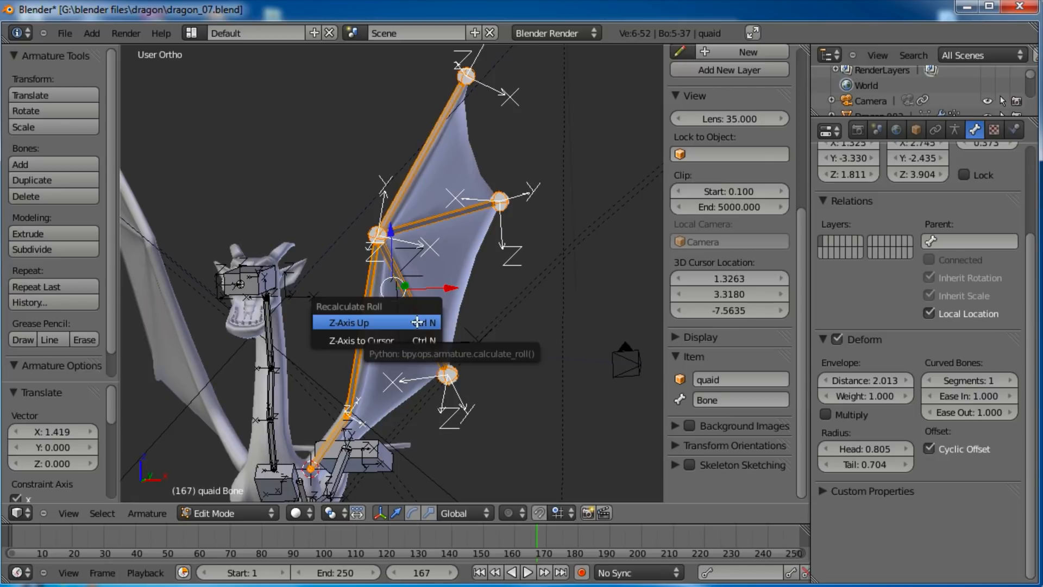
pyautogui.click(418, 322)
# Step: Examine the axis directions of the left wing's bones from several angles
pyautogui.moveTo(436, 290); pyautogui.dragTo(400, 213, button='middle')
pyautogui.scroll(1, 377, 329)
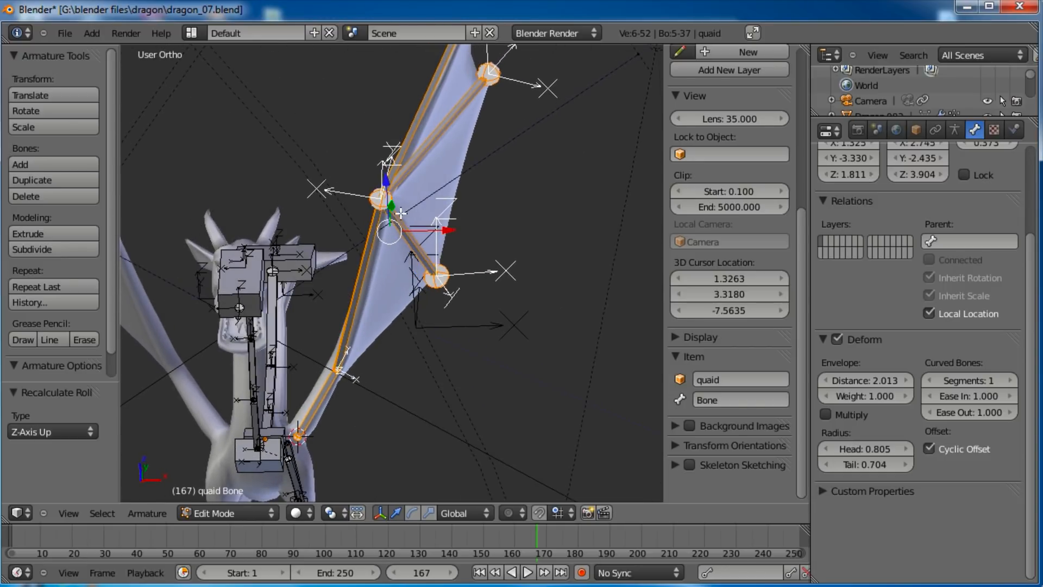
pyautogui.moveTo(476, 108); pyautogui.dragTo(330, 355, button='middle')
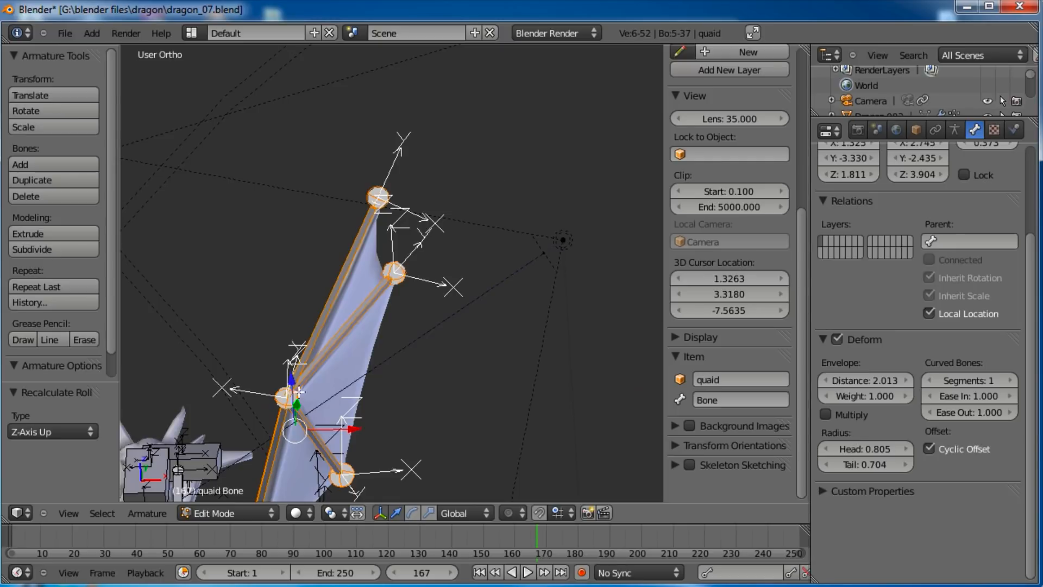
pyautogui.moveTo(299, 392); pyautogui.dragTo(344, 348, button='middle')
pyautogui.moveTo(357, 301); pyautogui.dragTo(392, 301, button='middle')
pyautogui.moveTo(335, 317); pyautogui.dragTo(383, 330, button='middle')
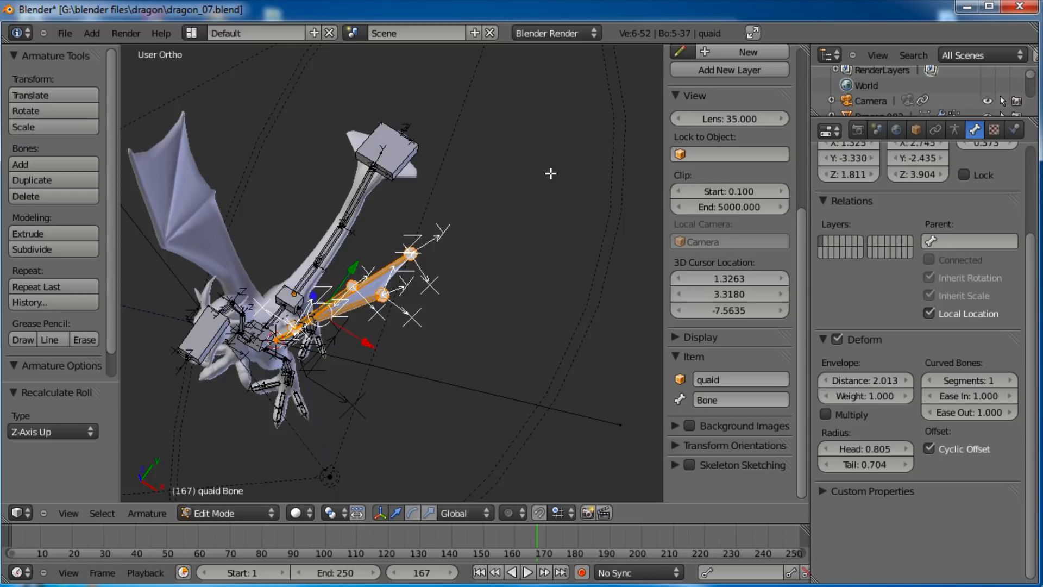
pyautogui.moveTo(495, 294); pyautogui.dragTo(403, 336, button='middle')
pyautogui.scroll(5, 332, 348)
# Step: Reverse the roll of the first wing bone at the shoulder so its Z axis points toward the tail
pyautogui.rightClick(406, 313)
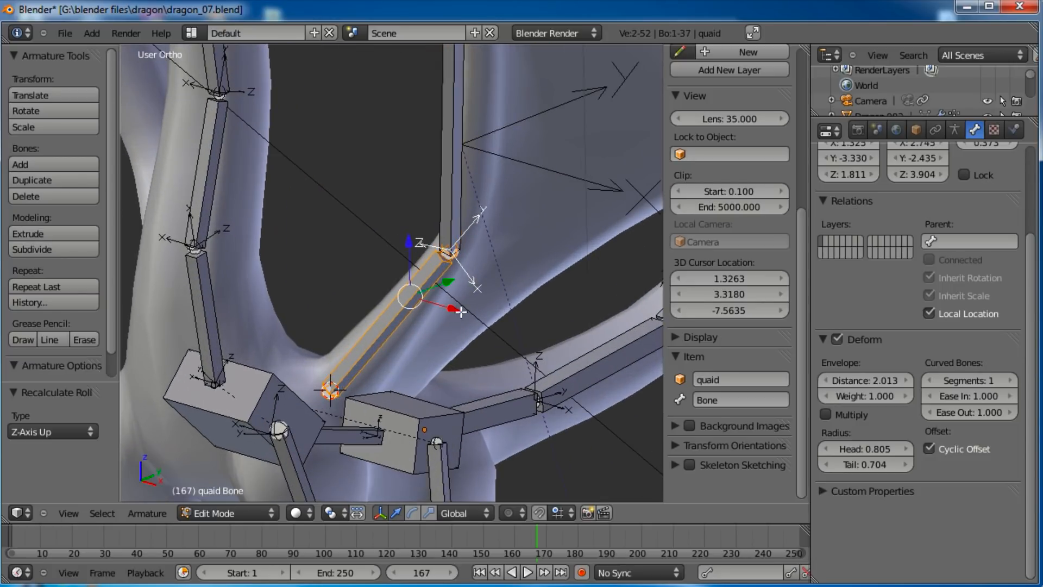
pyautogui.keyDown('shift'); pyautogui.moveTo(461, 312); pyautogui.dragTo(436, 370, button='middle'); pyautogui.keyUp('shift')
pyautogui.press('r')
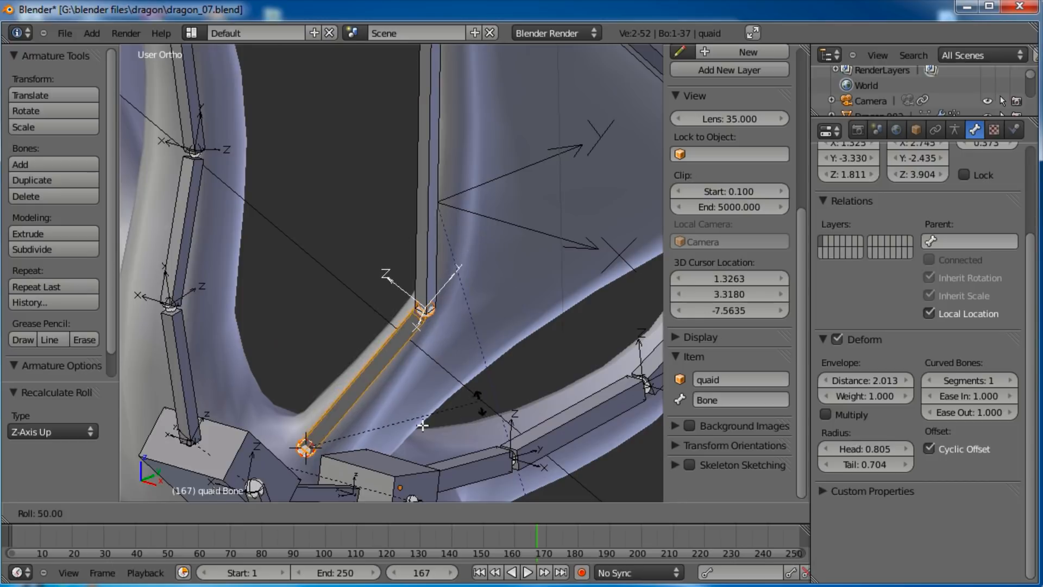
pyautogui.press('Escape')
pyautogui.moveTo(490, 300); pyautogui.dragTo(425, 352, button='middle')
pyautogui.hotkey('ctrl', 'r')
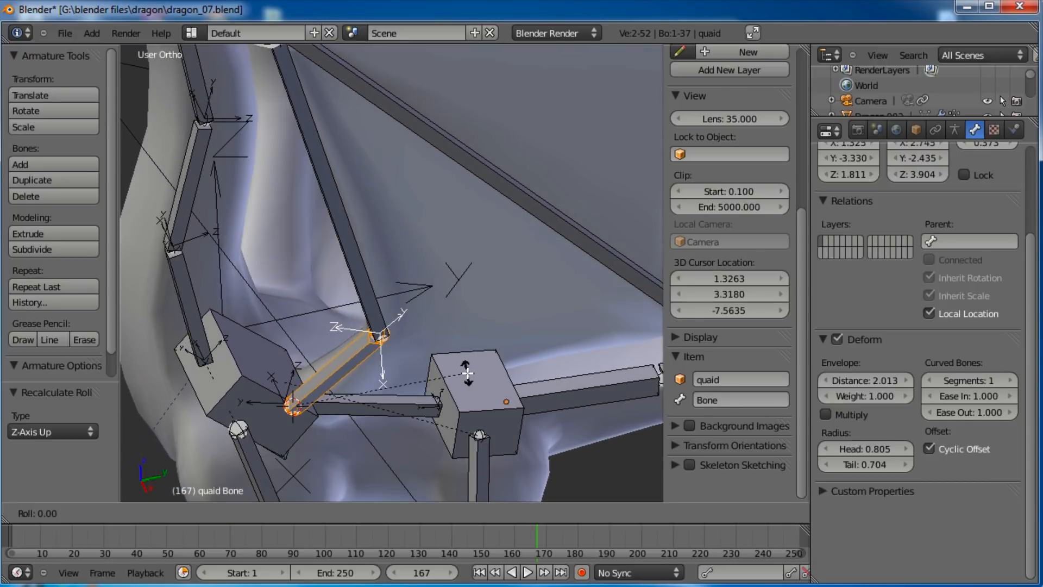
pyautogui.press('Return')
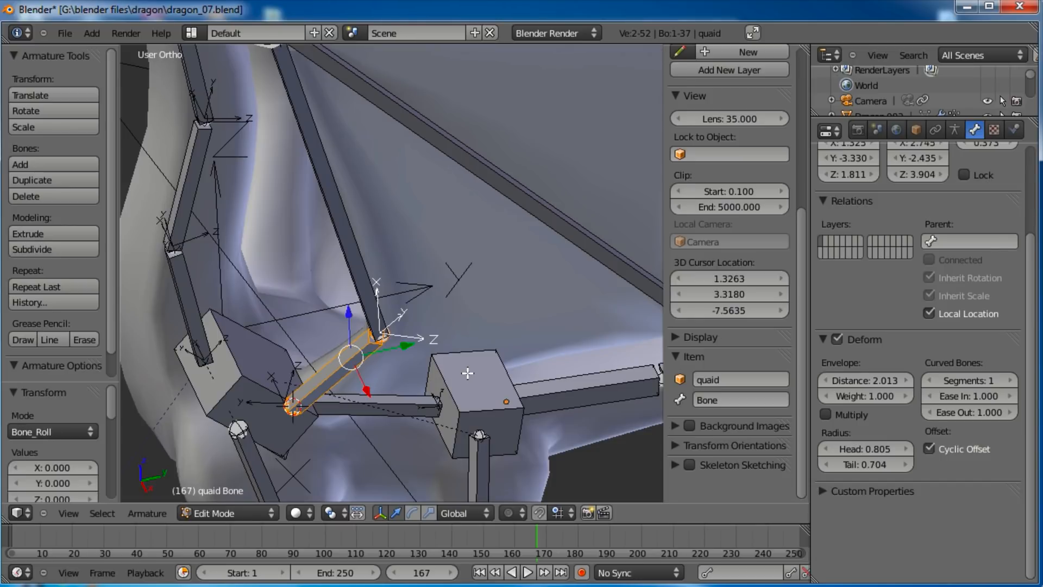
# Step: Roll the wing-tip finger bone by 180 degrees
pyautogui.keyDown('shift'); pyautogui.moveTo(366, 236); pyautogui.dragTo(397, 367, button='middle'); pyautogui.keyUp('shift')
pyautogui.rightClick(372, 349)
pyautogui.scroll(-4, 364, 315)
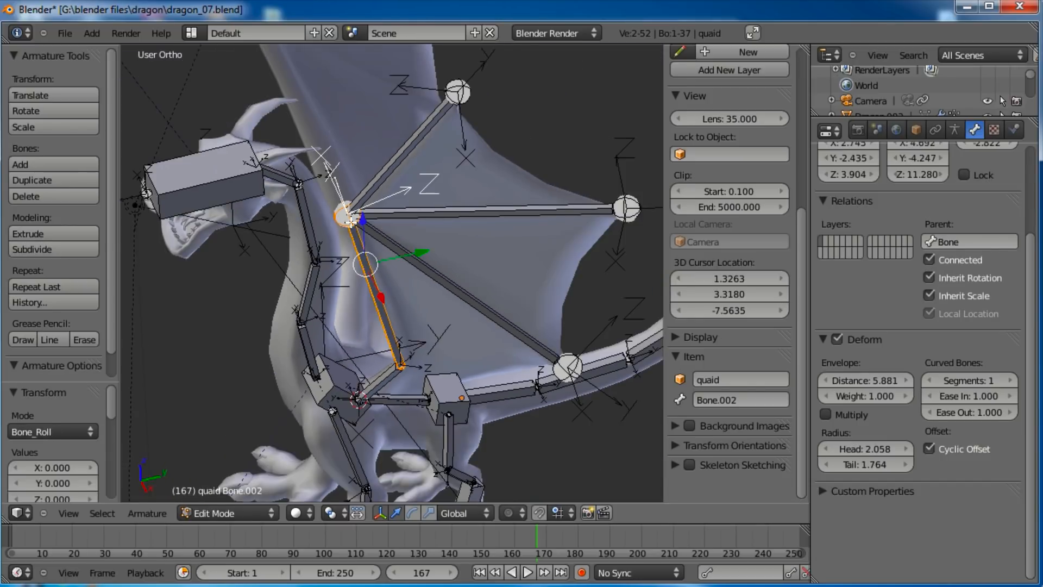
pyautogui.keyDown('shift'); pyautogui.moveTo(350, 223); pyautogui.dragTo(330, 299, button='middle'); pyautogui.keyUp('shift')
pyautogui.scroll(2, 330, 298)
pyautogui.rightClick(368, 213)
pyautogui.keyDown('shift'); pyautogui.moveTo(410, 224); pyautogui.dragTo(337, 330, button='middle'); pyautogui.keyUp('shift')
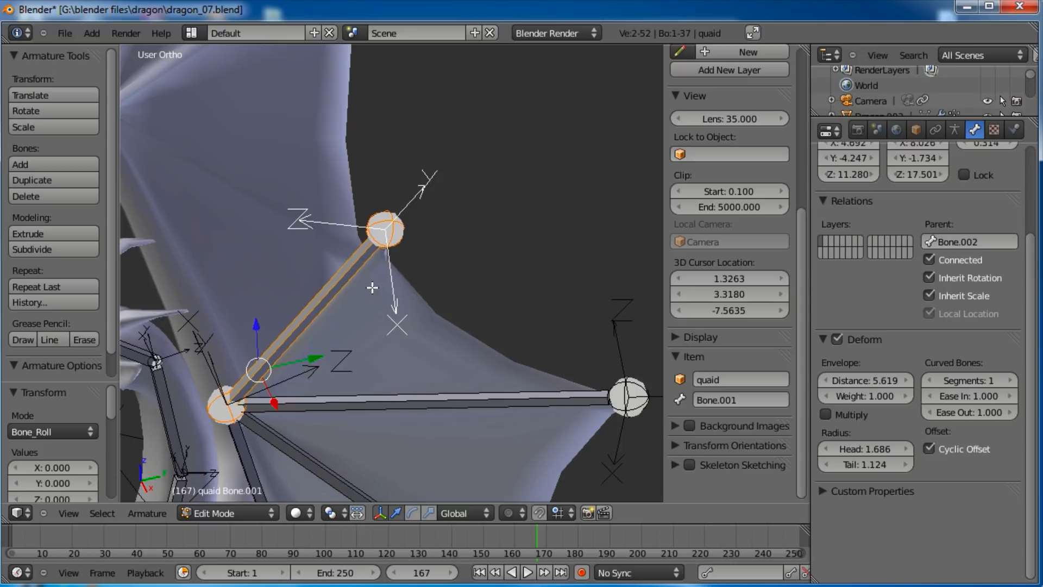
pyautogui.hotkey('ctrl', 'r')
pyautogui.write('180')
pyautogui.press('Return')
# Step: Roll the middle finger bone by 180 degrees
pyautogui.moveTo(372, 284); pyautogui.dragTo(397, 350, button='middle')
pyautogui.rightClick(348, 229)
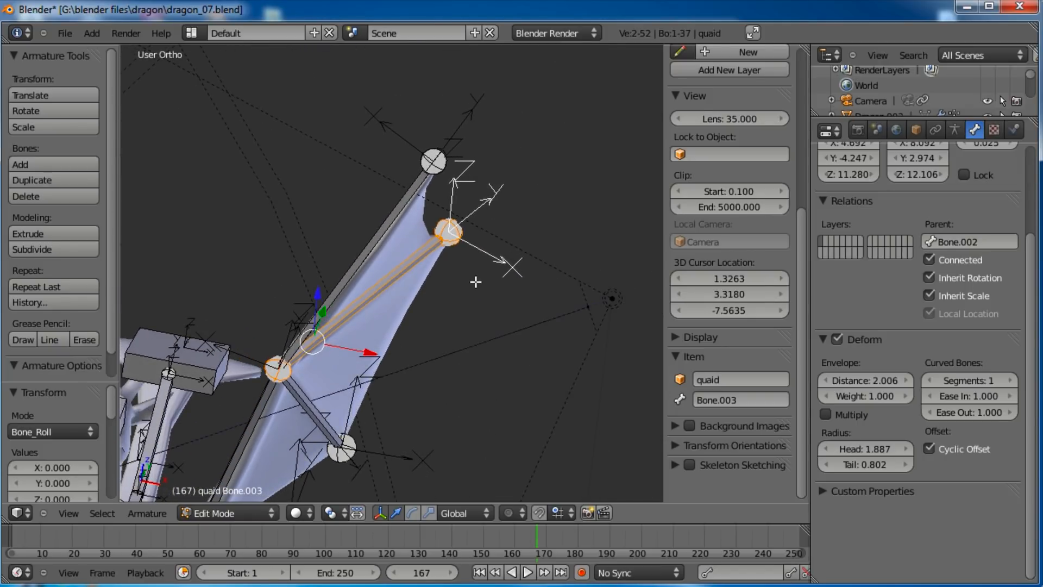
pyautogui.hotkey('ctrl', 'r')
pyautogui.write('180')
pyautogui.press('Return')
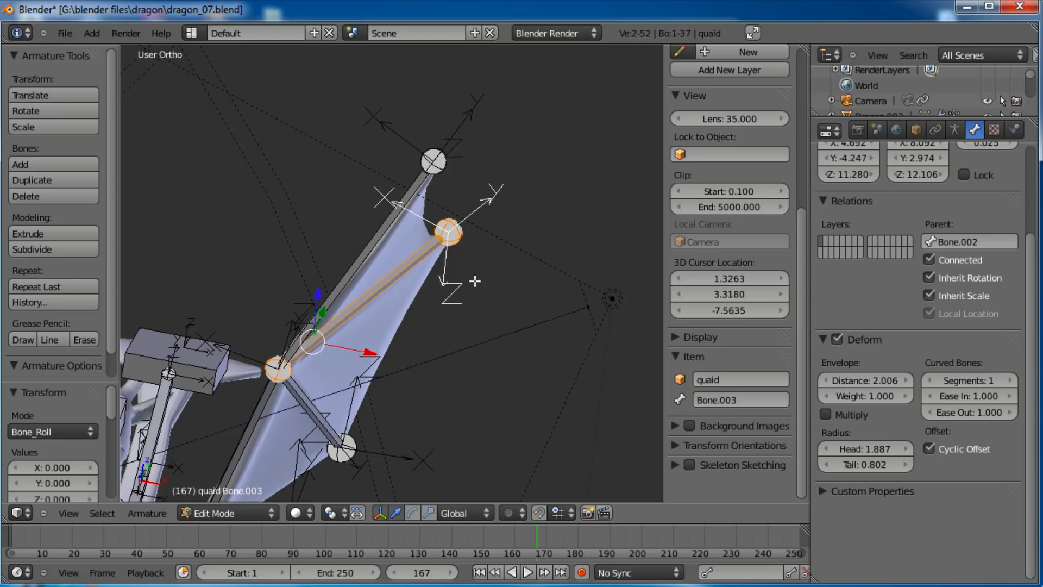
# Step: Roll the lower finger bone by 180 degrees
pyautogui.keyDown('shift'); pyautogui.moveTo(363, 383); pyautogui.dragTo(383, 282, button='middle'); pyautogui.keyUp('shift')
pyautogui.rightClick(345, 311)
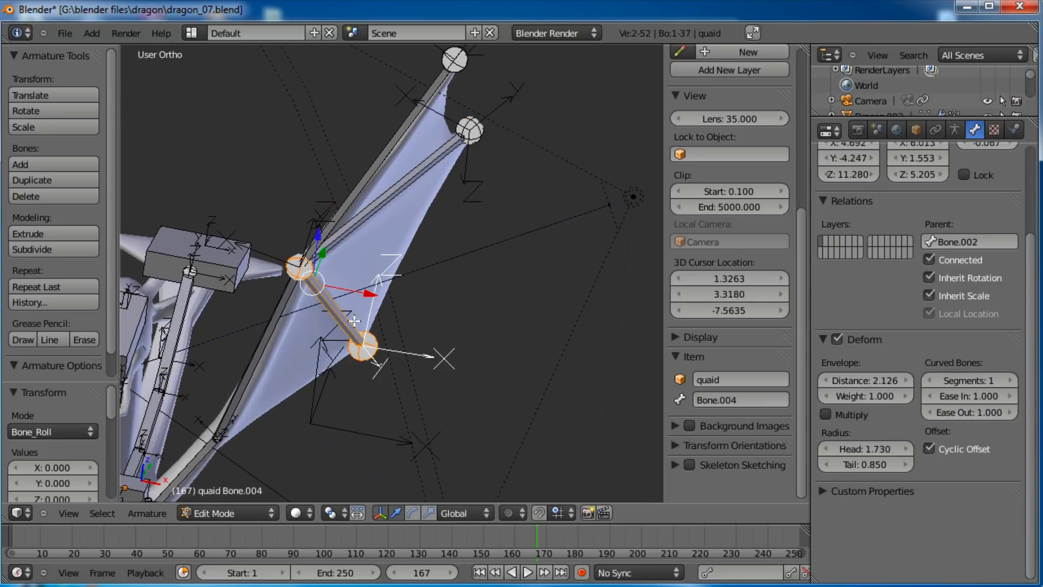
pyautogui.moveTo(357, 321); pyautogui.dragTo(341, 310, button='middle')
pyautogui.hotkey('ctrl', 'r')
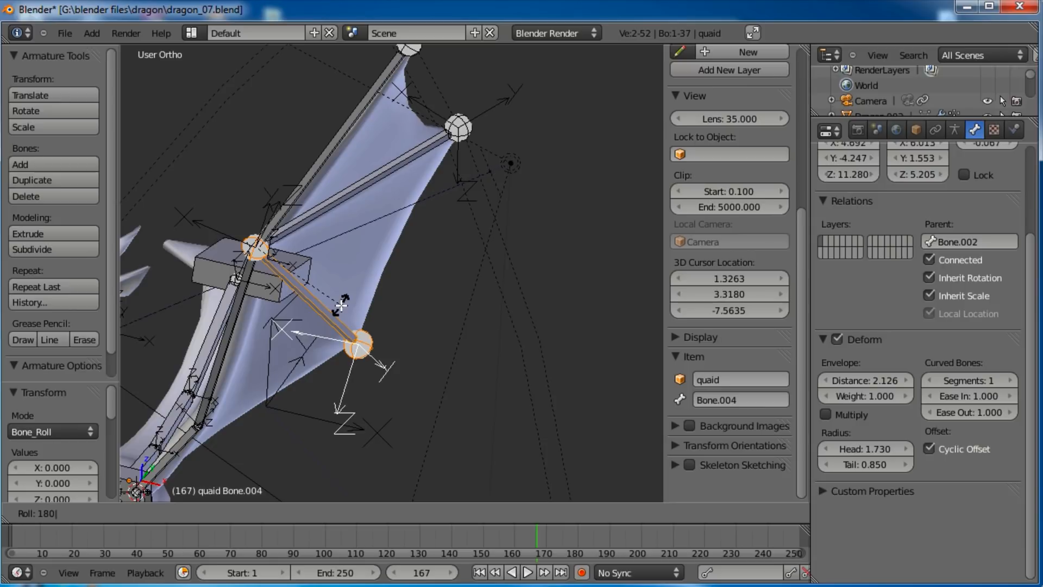
pyautogui.press('Return')
# Step: Adjust the roll of the wing-tip finger bone by about 0.24 radians
pyautogui.moveTo(299, 303); pyautogui.dragTo(402, 282, button='middle')
pyautogui.rightClick(402, 282)
pyautogui.moveTo(454, 333); pyautogui.dragTo(499, 289, button='middle')
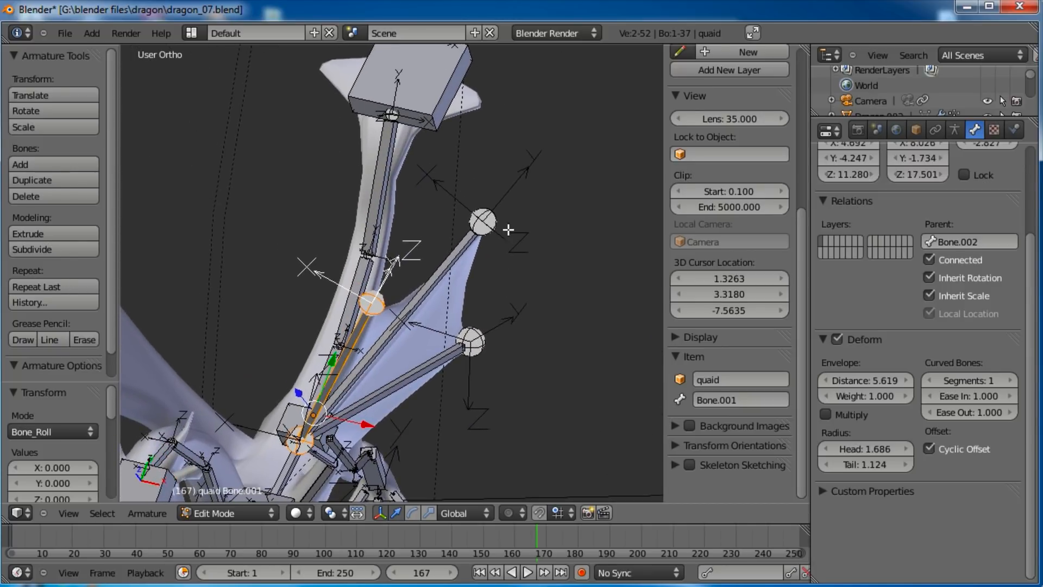
pyautogui.hotkey('ctrl', 'r')
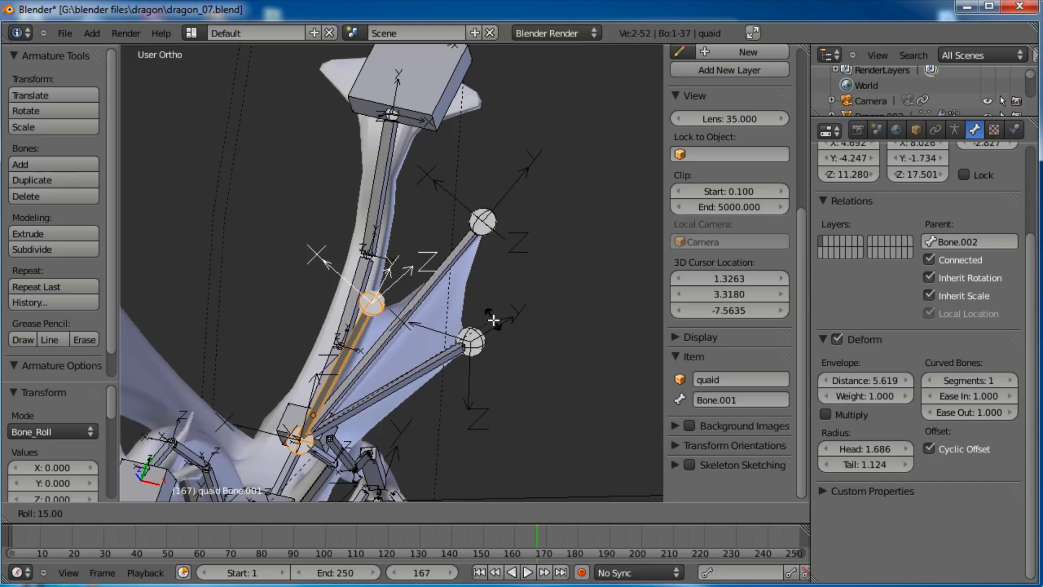
pyautogui.click(470, 308)
# Step: Put the armature in Pose Mode, select the wing-tip finger bone, and use the rotation manipulator with Normal orientation
pyautogui.rightClick(516, 303)
pyautogui.moveTo(516, 303); pyautogui.dragTo(387, 282, button='middle')
pyautogui.press('KP_3')
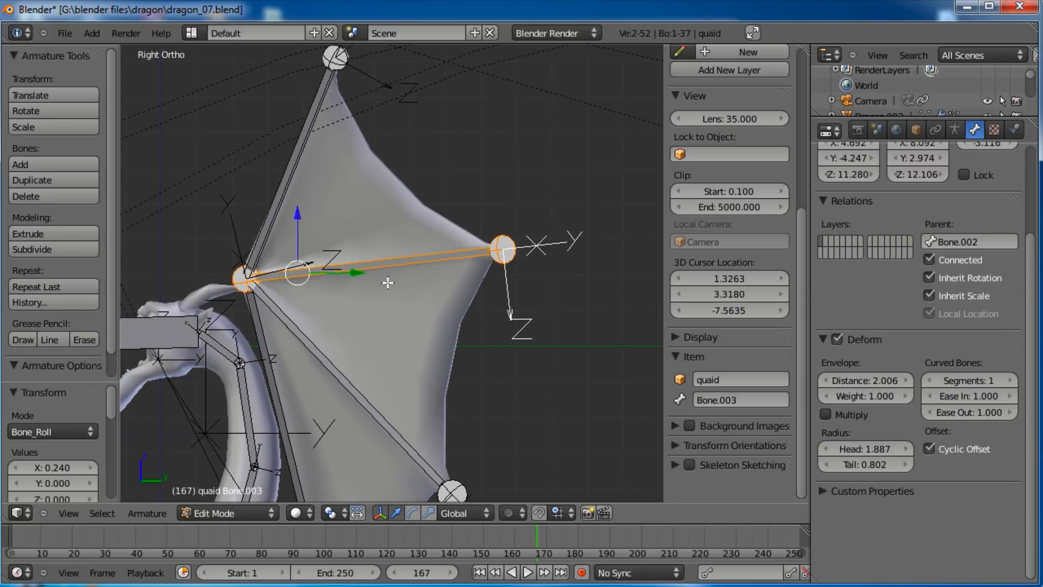
pyautogui.hotkey('ctrl', 'Tab')
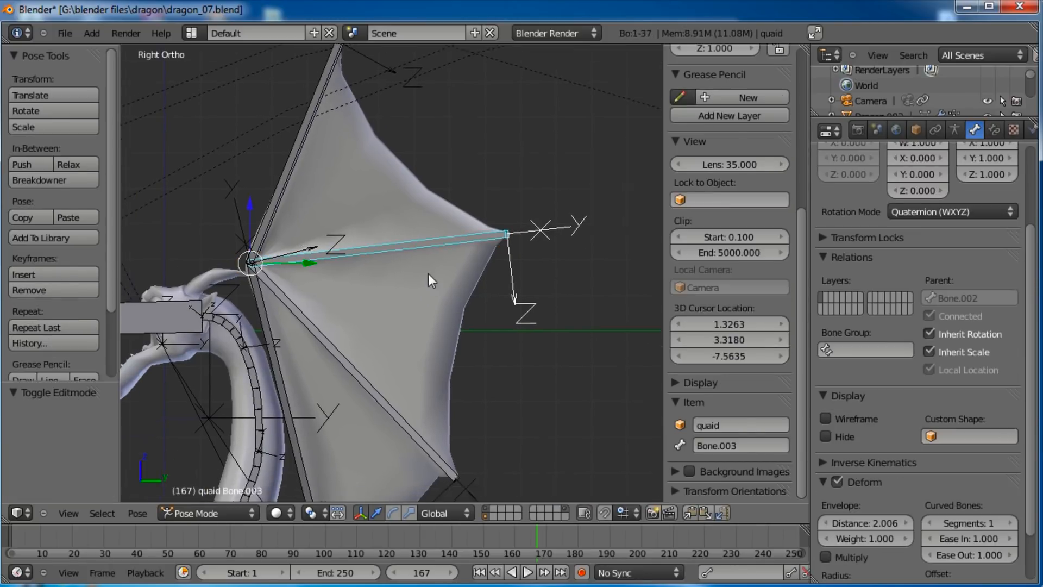
pyautogui.rightClick(331, 190)
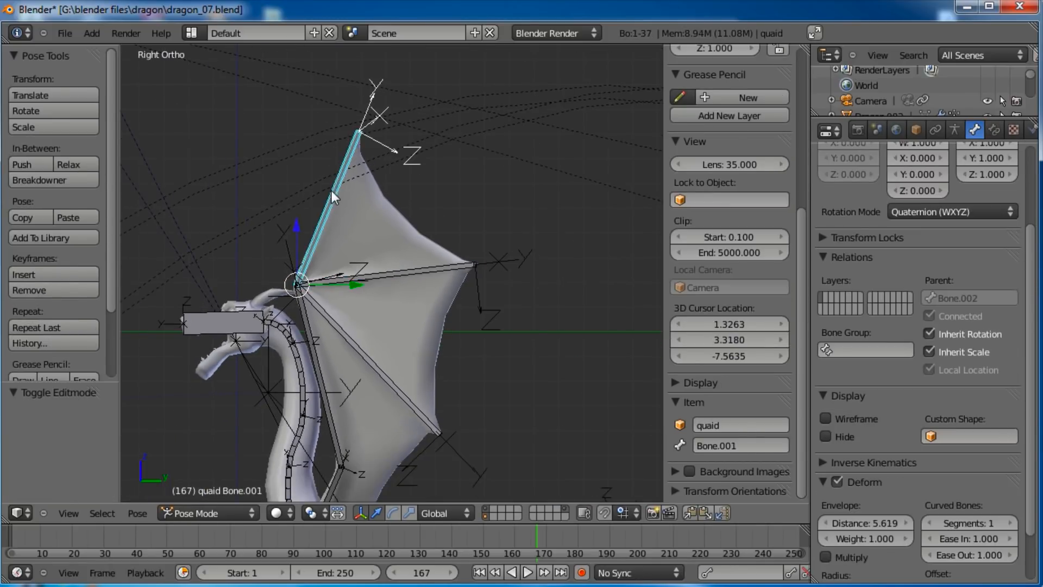
pyautogui.press('r')
pyautogui.rightClick(420, 131)
pyautogui.click(396, 512)
pyautogui.click(433, 514)
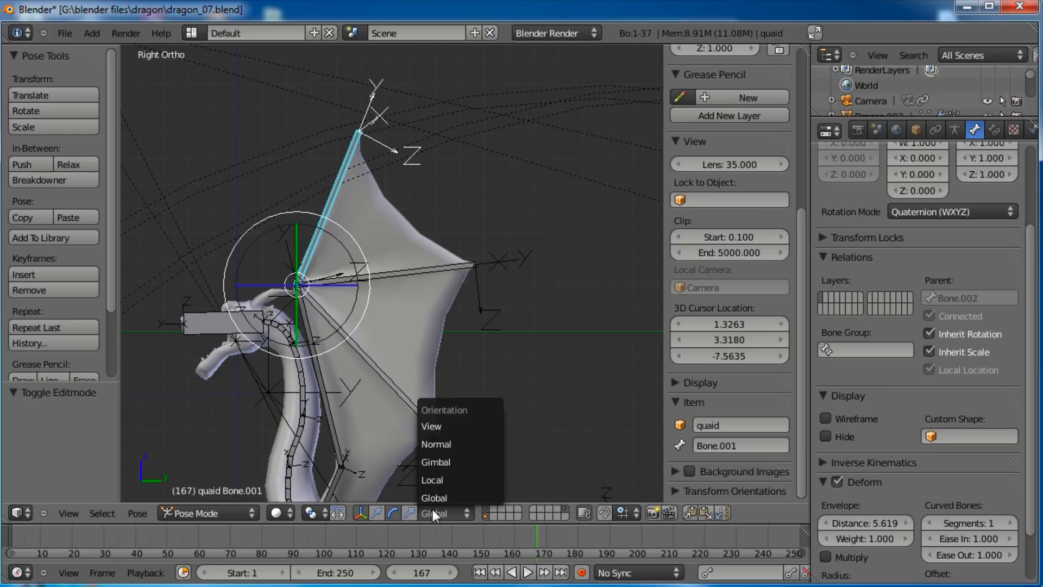
pyautogui.click(434, 443)
# Step: Test the wing's bending by rotating the wing-tip finger bone, then all three finger bones together, with the rotation manipulator
pyautogui.moveTo(364, 315); pyautogui.dragTo(366, 346, button='middle')
pyautogui.moveTo(284, 252); pyautogui.dragTo(353, 288)
pyautogui.keyDown('shift'); pyautogui.rightClick(429, 281); pyautogui.keyUp('shift')
pyautogui.keyDown('shift'); pyautogui.rightClick(377, 351); pyautogui.keyUp('shift')
pyautogui.moveTo(317, 249); pyautogui.dragTo(337, 265)
# Step: Return to Edit Mode and roll the three finger bones together by about -0.081 radians
pyautogui.scroll(6, 419, 240)
pyautogui.moveTo(431, 280); pyautogui.dragTo(417, 329, button='middle')
pyautogui.press('Tab')
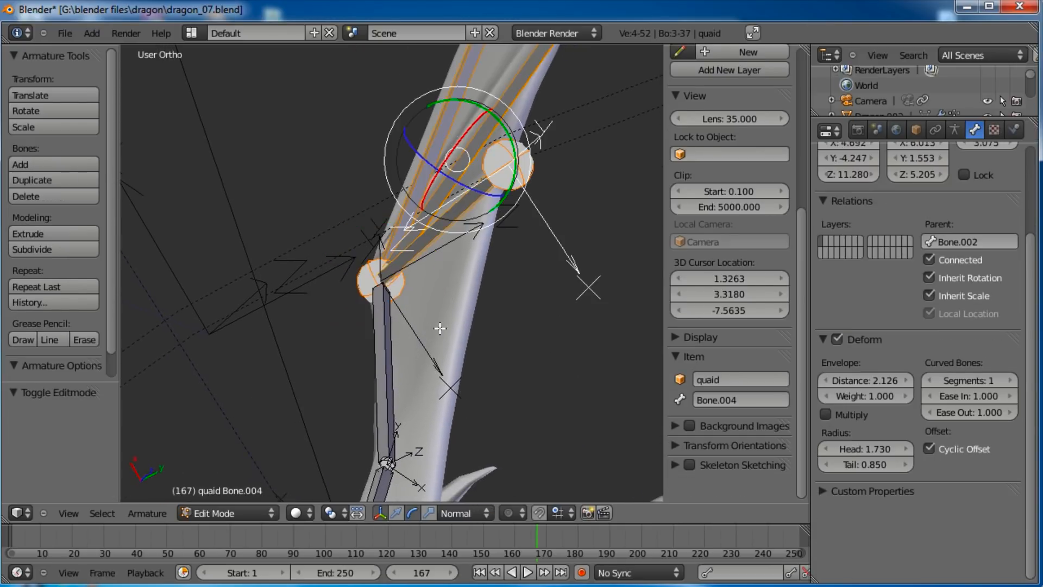
pyautogui.moveTo(476, 265); pyautogui.dragTo(515, 223, button='middle')
pyautogui.hotkey('ctrl', 'r')
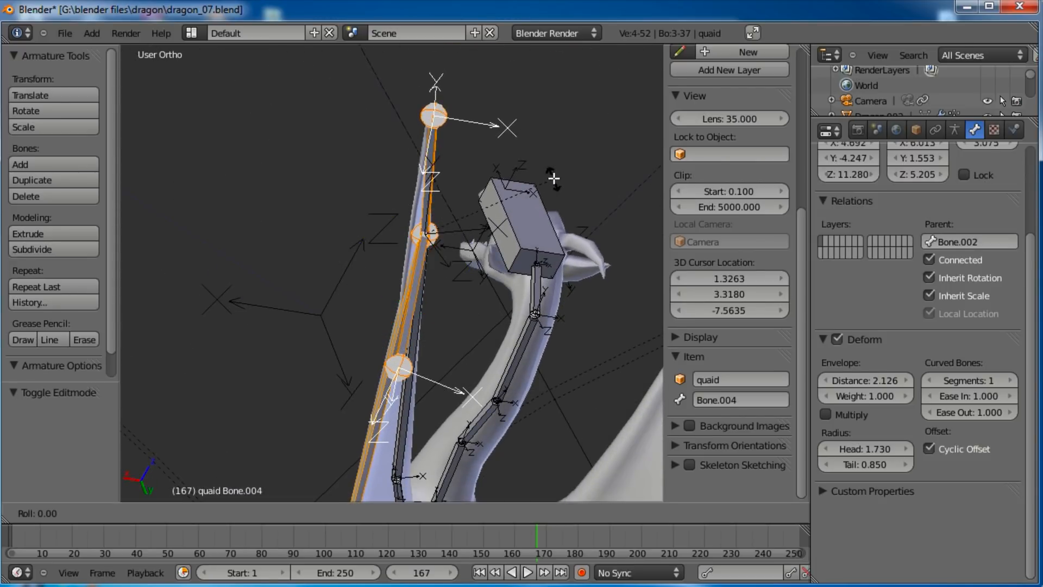
pyautogui.click(554, 170)
# Step: Adjust the roll of the middle finger bone by about -0.367 radians
pyautogui.rightClick(421, 272)
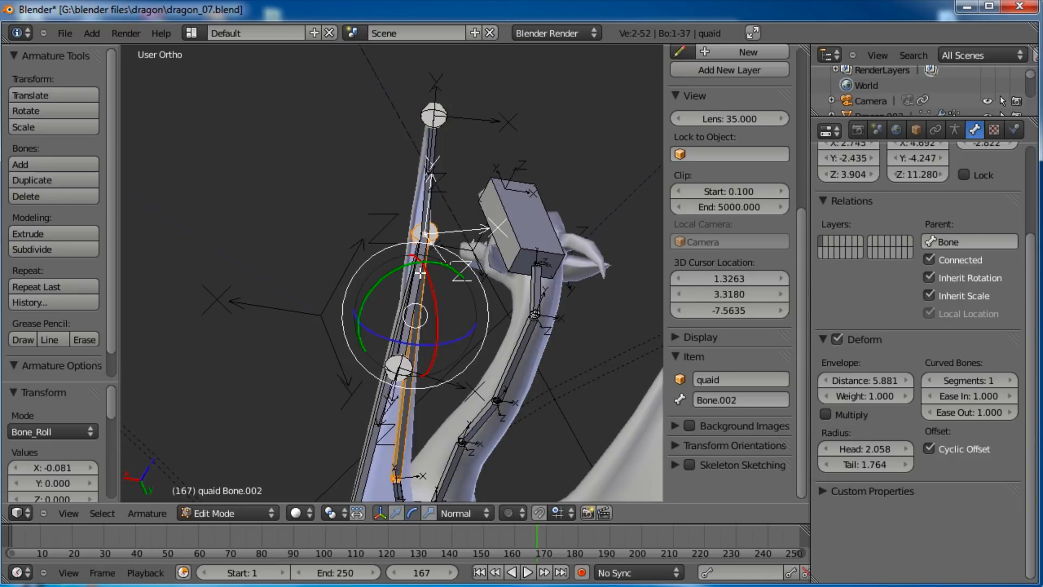
pyautogui.rightClick(414, 276)
pyautogui.hotkey('ctrl', 'r')
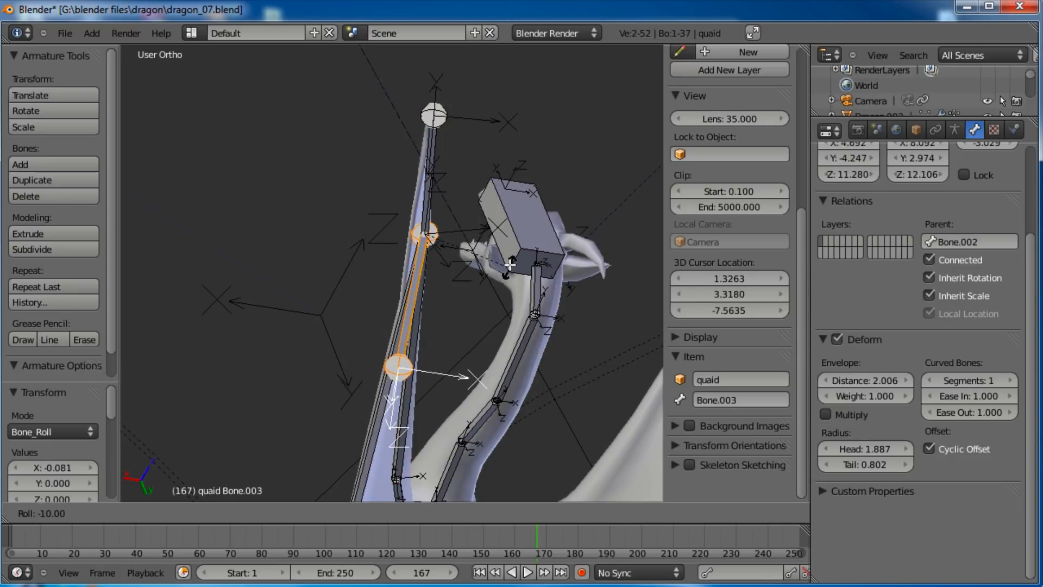
pyautogui.click(507, 247)
# Step: Adjust the roll of the lower finger bone by about -0.115 radians, then fine-tune it once more
pyautogui.moveTo(496, 249); pyautogui.dragTo(445, 308, button='middle')
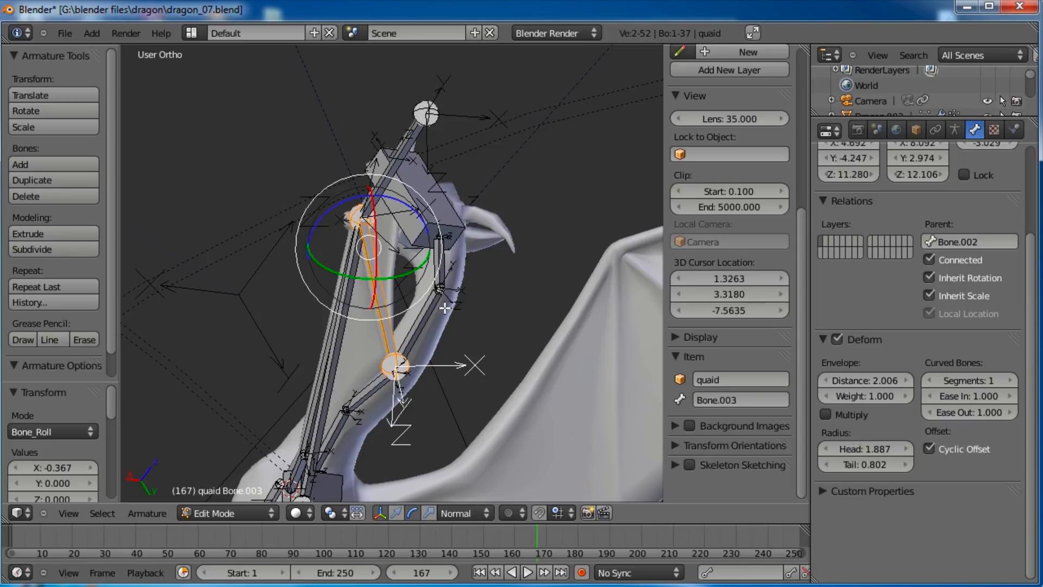
pyautogui.rightClick(329, 373)
pyautogui.rightClick(326, 410)
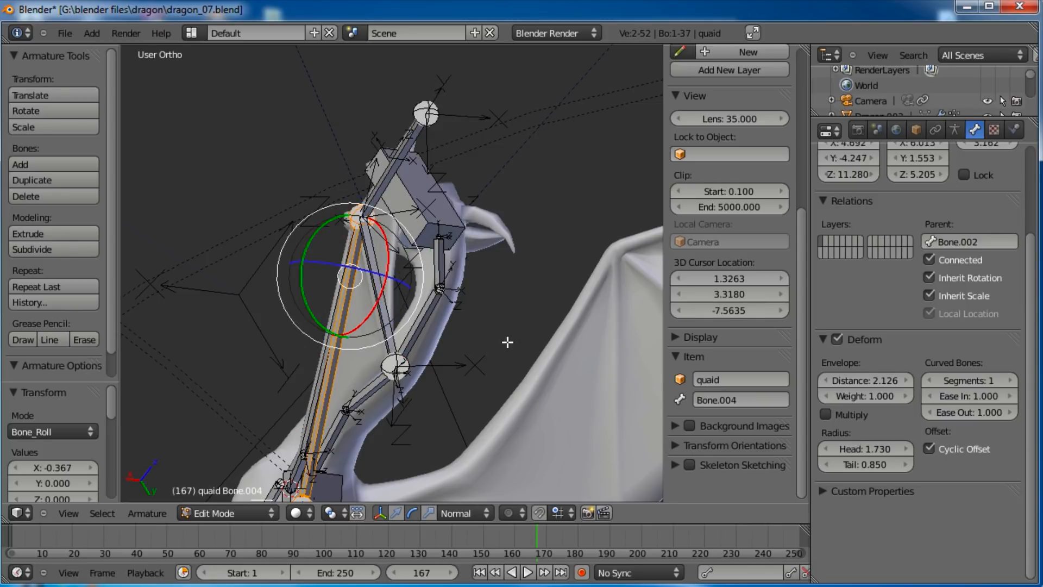
pyautogui.hotkey('ctrl', 'r')
pyautogui.click(492, 308)
pyautogui.moveTo(492, 308); pyautogui.dragTo(463, 212, button='middle')
pyautogui.hotkey('ctrl', 'r')
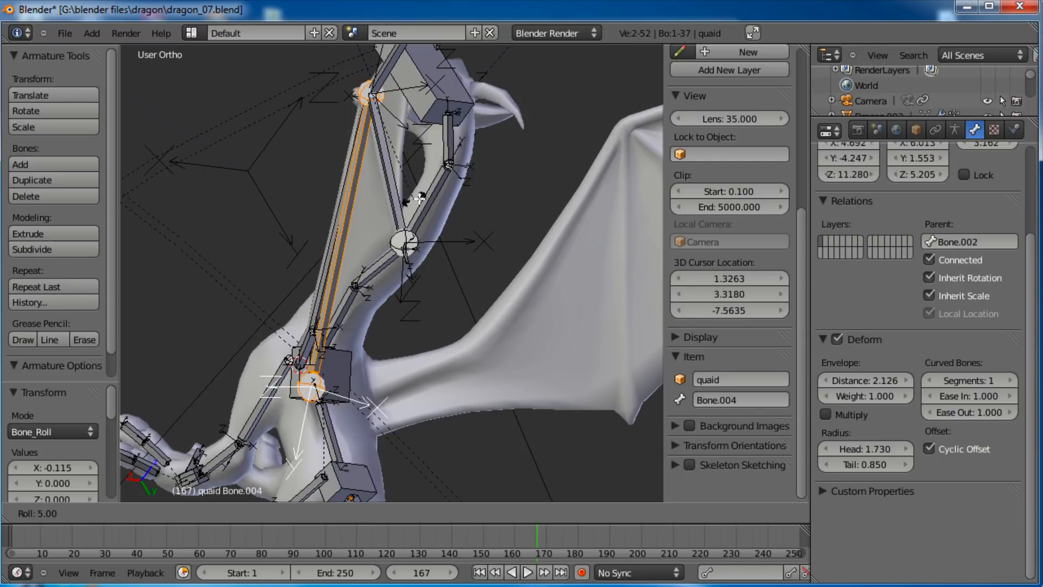
pyautogui.click(514, 236)
# Step: Switch to Pose Mode, select all bones and clear their pose rotation
pyautogui.hotkey('ctrl', 'Tab')
pyautogui.moveTo(402, 250); pyautogui.dragTo(355, 411, button='middle')
pyautogui.press('a')
pyautogui.moveTo(270, 275); pyautogui.dragTo(450, 159, button='middle')
pyautogui.keyDown('shift'); pyautogui.moveTo(389, 359); pyautogui.dragTo(421, 392, button='middle'); pyautogui.keyUp('shift')
pyautogui.scroll(1, 413, 325)
pyautogui.scroll(1, 393, 352)
pyautogui.rightClick(396, 330)
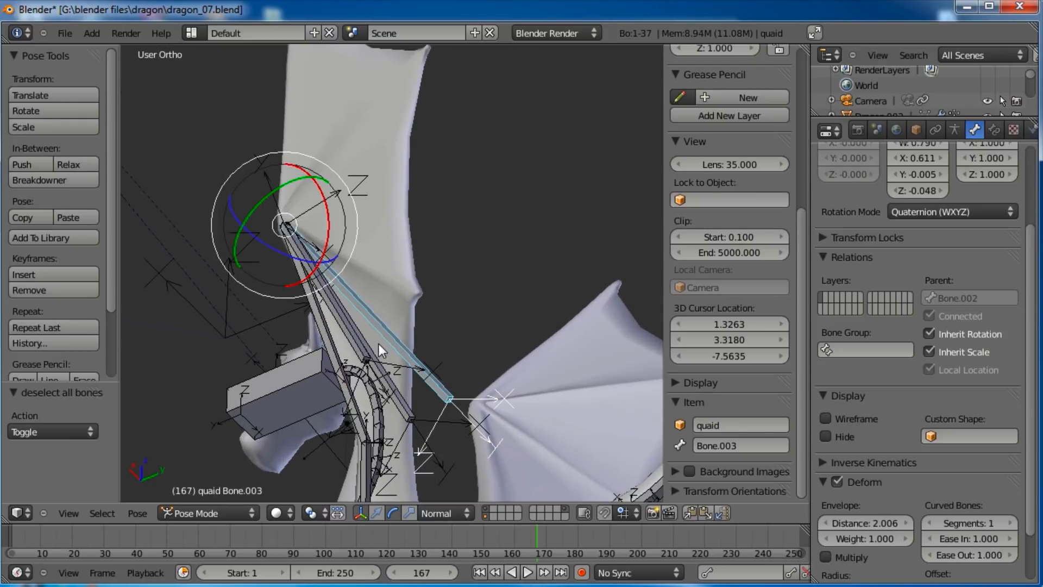
pyautogui.press('a')
pyautogui.hotkey('alt', 'r')
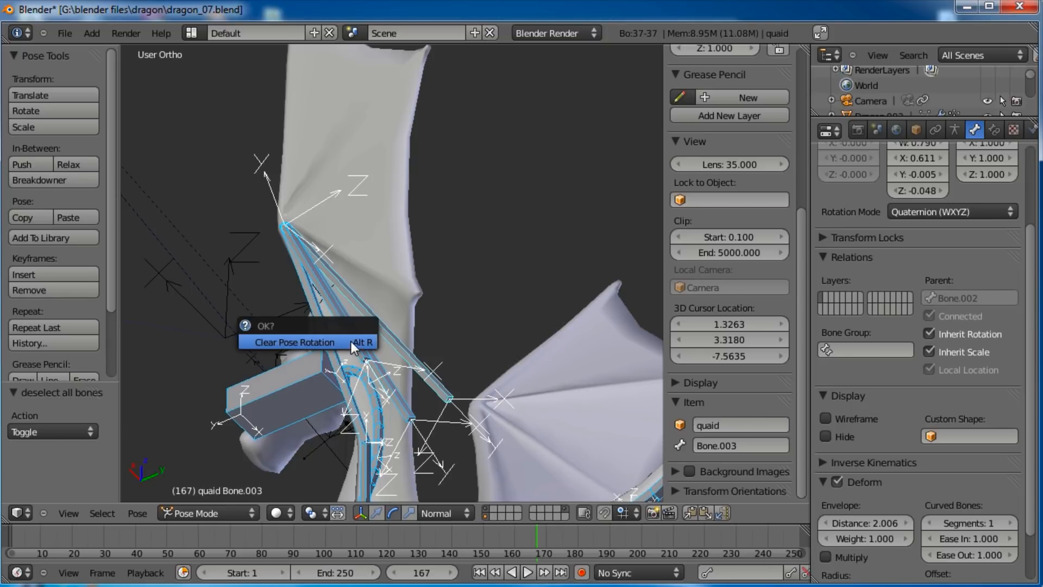
pyautogui.click(351, 343)
# Step: Return to Edit Mode and adjust the roll of the middle wing finger bone by about 7 degrees
pyautogui.scroll(-5, 371, 304)
pyautogui.moveTo(371, 305); pyautogui.dragTo(479, 280, button='middle')
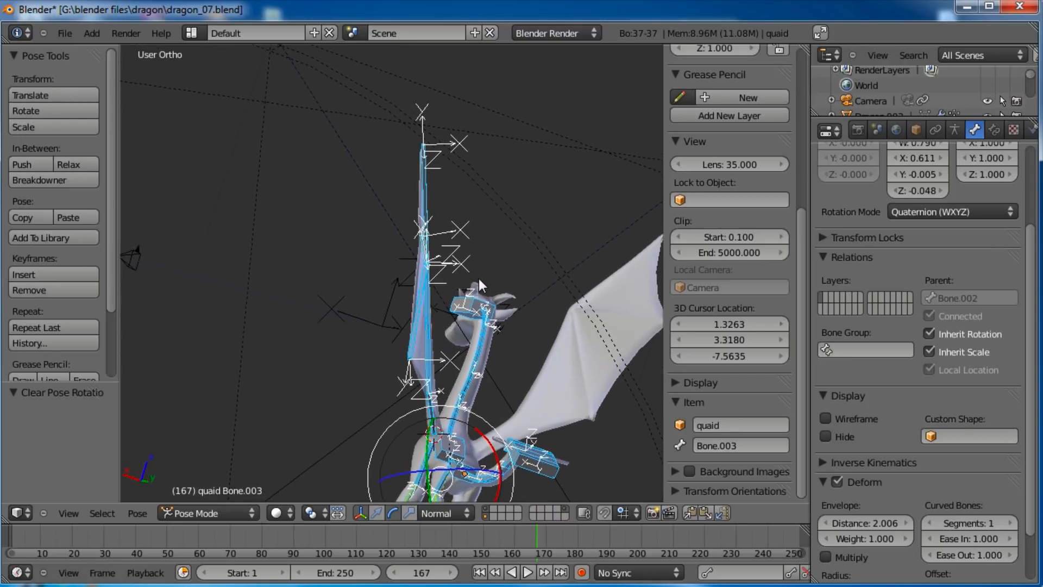
pyautogui.scroll(2, 409, 283)
pyautogui.keyDown('shift'); pyautogui.moveTo(411, 282); pyautogui.dragTo(393, 310, button='middle'); pyautogui.keyUp('shift')
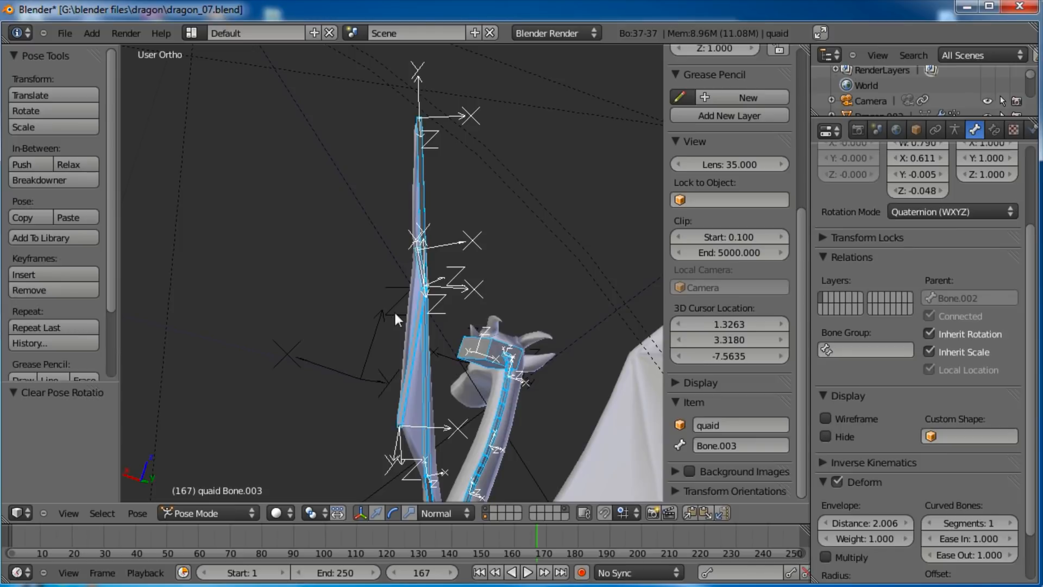
pyautogui.press('Tab')
pyautogui.rightClick(421, 251)
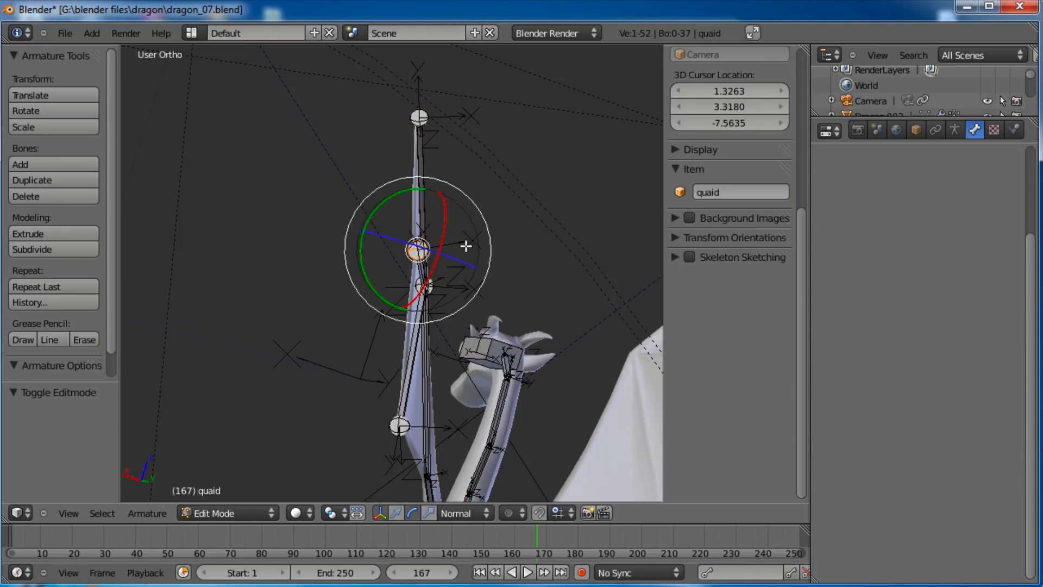
pyautogui.moveTo(408, 273); pyautogui.dragTo(468, 265, button='middle')
pyautogui.rightClick(391, 267)
pyautogui.hotkey('ctrl', 'r')
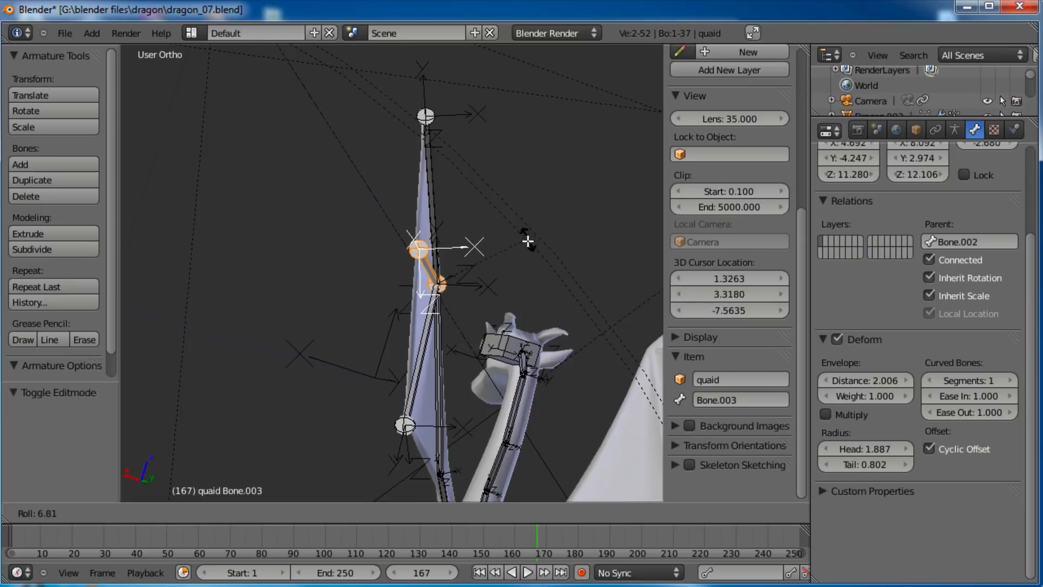
pyautogui.click(527, 249)
# Step: Roll the lower wing finger bone by about -0.036 radians and adjust the roll of the wing-tip finger bone
pyautogui.keyDown('shift'); pyautogui.moveTo(471, 358); pyautogui.dragTo(430, 365, button='middle'); pyautogui.keyUp('shift')
pyautogui.rightClick(436, 315)
pyautogui.hotkey('ctrl', 'r')
pyautogui.click(518, 308)
pyautogui.rightClick(440, 186)
pyautogui.hotkey('ctrl', 'r')
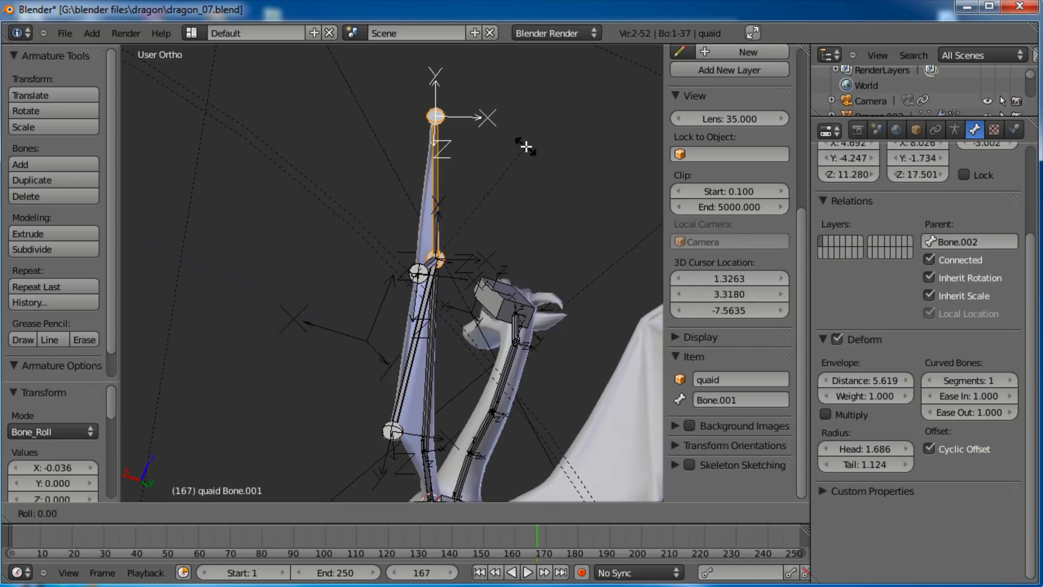
pyautogui.click(517, 176)
# Step: Test the wing folding by rotating the finger bones about 54° around X in Pose Mode, and clear all pose rotations
pyautogui.press('Tab')
pyautogui.press('a')
pyautogui.scroll(-2, 438, 283)
pyautogui.moveTo(343, 336); pyautogui.dragTo(400, 295, button='middle')
pyautogui.scroll(4, 379, 286)
pyautogui.rightClick(369, 202)
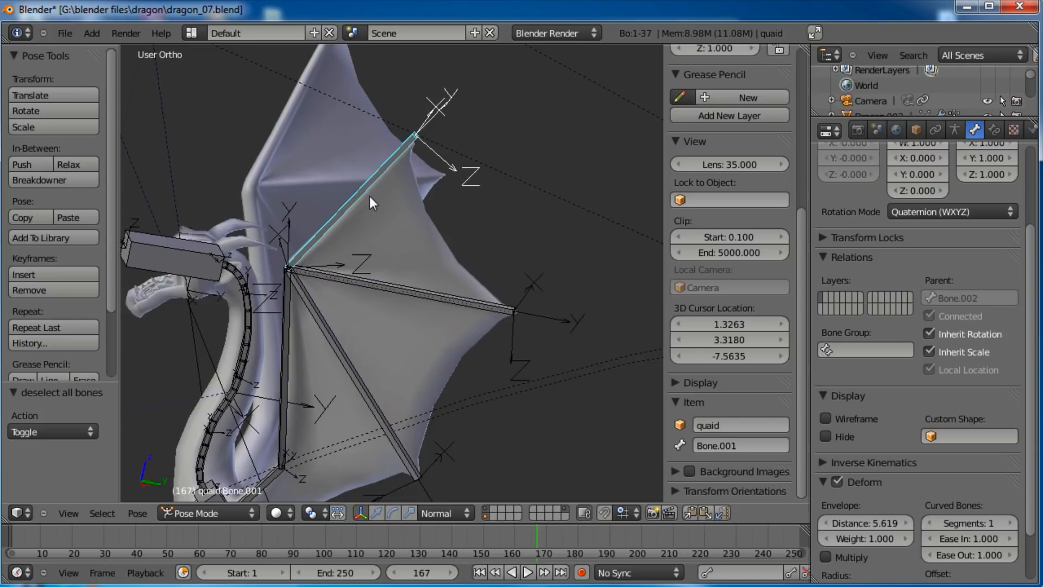
pyautogui.click(394, 513)
pyautogui.moveTo(314, 233); pyautogui.dragTo(335, 253)
pyautogui.moveTo(422, 293)
pyautogui.mouseDown(button='middle')
pyautogui.moveTo(370, 258)
pyautogui.moveTo(360, 237)
pyautogui.moveTo(441, 289)
pyautogui.mouseUp(button='middle')
pyautogui.moveTo(413, 295); pyautogui.dragTo(424, 405)
pyautogui.moveTo(423, 405); pyautogui.dragTo(396, 229, button='middle')
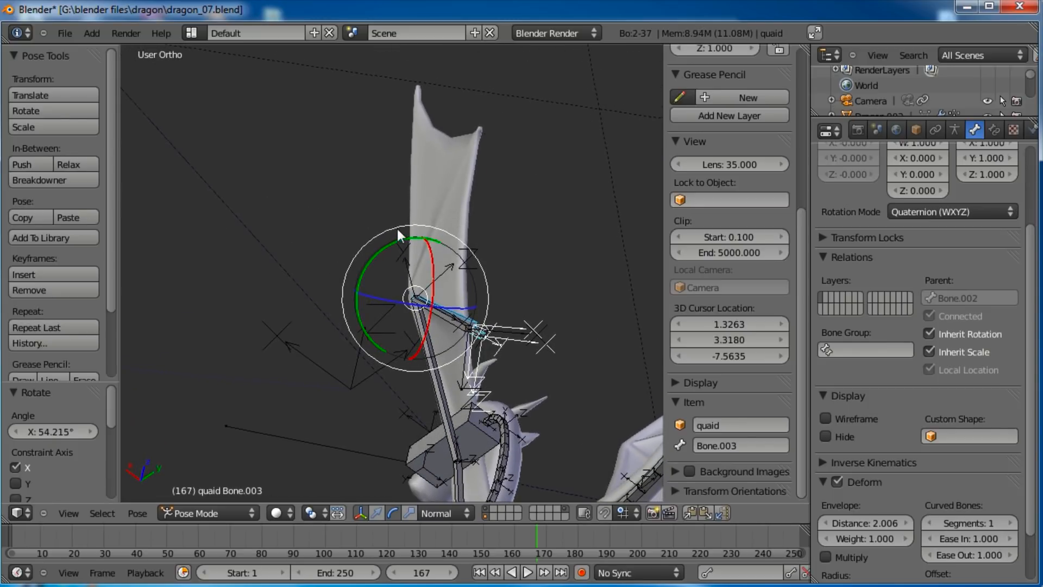
pyautogui.press('a')
pyautogui.hotkey('alt', 'r')
pyautogui.press('a')
# Step: Rename the long wing arm bone between the wing base and the finger bones to wingwrist.L
pyautogui.moveTo(477, 264); pyautogui.dragTo(467, 340, button='middle')
pyautogui.moveTo(324, 298); pyautogui.dragTo(384, 233, button='middle')
pyautogui.scroll(5, 384, 261)
pyautogui.rightClick(302, 321)
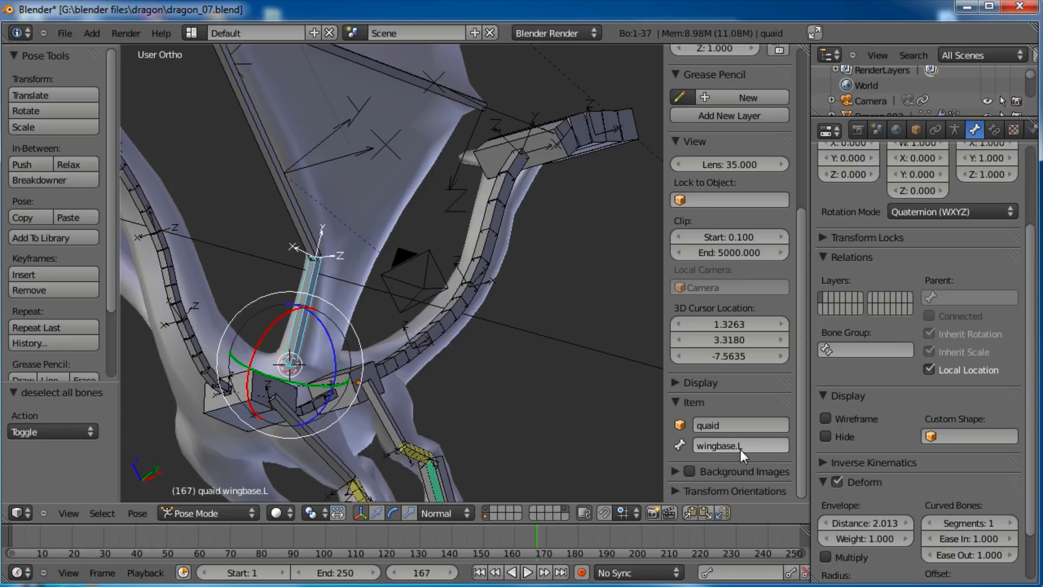
pyautogui.keyDown('shift'); pyautogui.moveTo(294, 148); pyautogui.dragTo(376, 314, button='middle'); pyautogui.keyUp('shift')
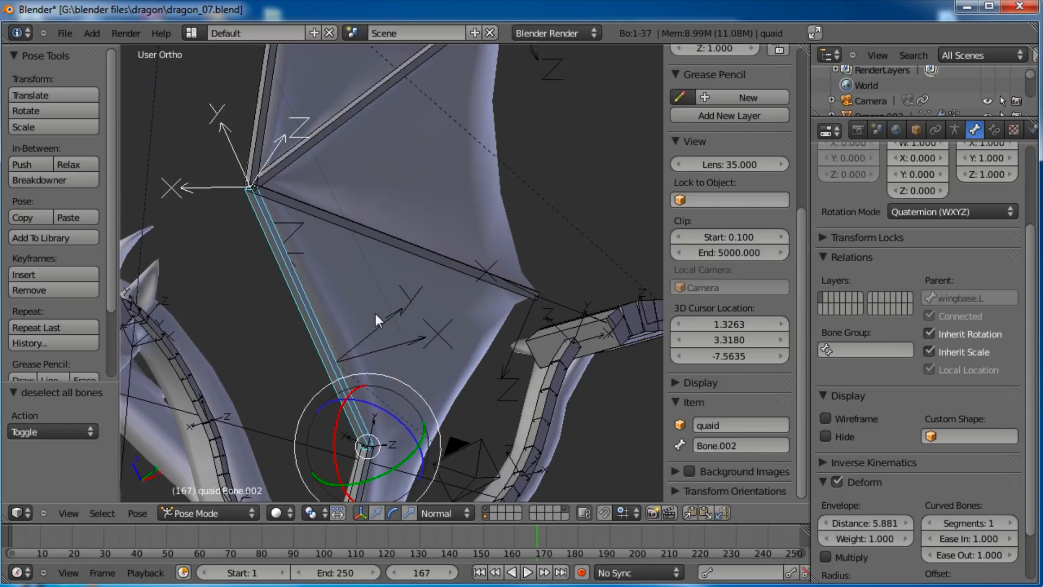
pyautogui.scroll(-2, 372, 310)
pyautogui.click(741, 441)
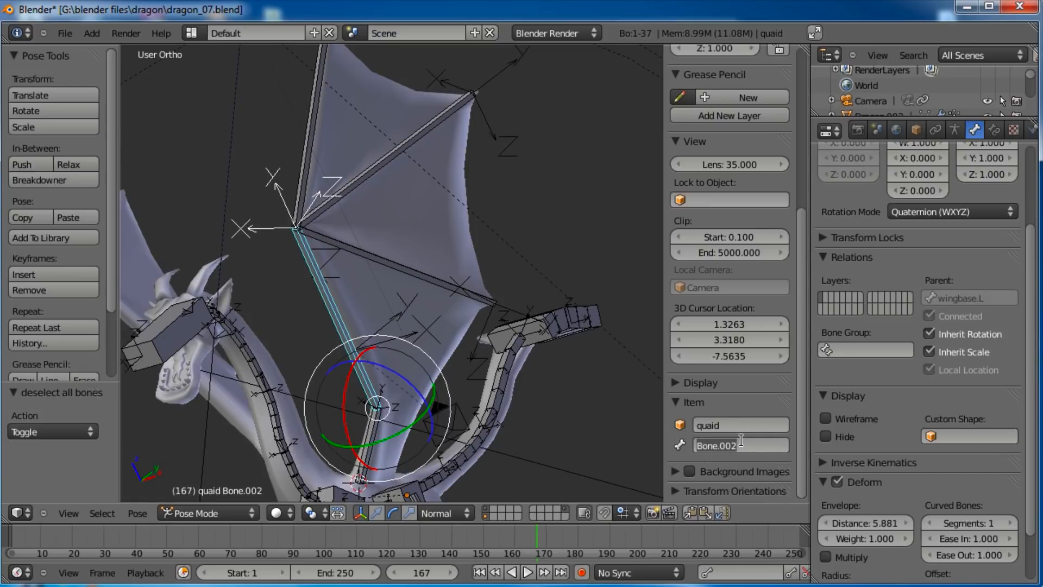
pyautogui.write('wingwrist.L')
pyautogui.press('Return')
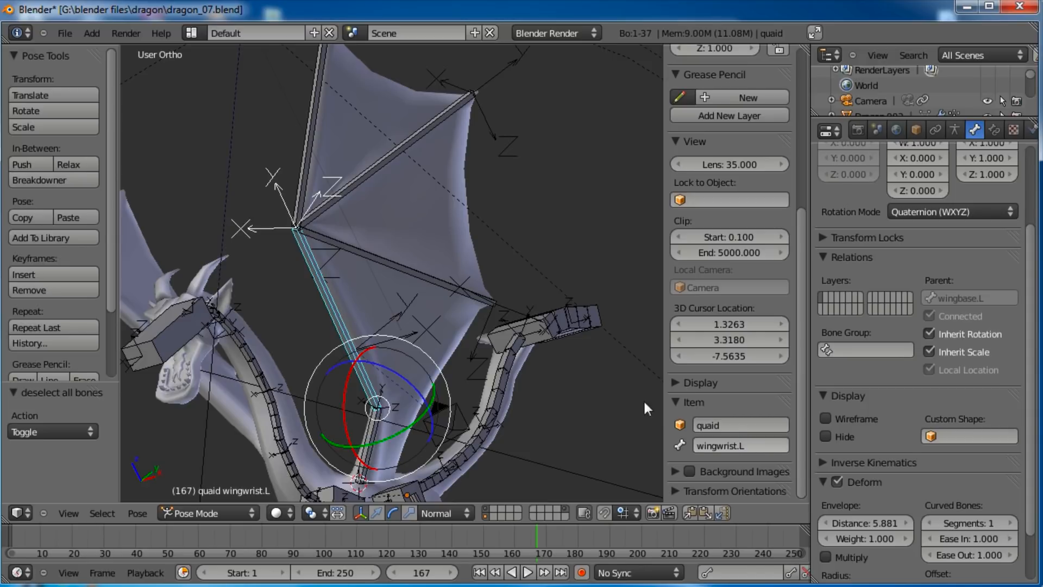
# Step: Rename the upper wing finger bone that runs to the wing tip to wingfinger01.L
pyautogui.rightClick(314, 143)
pyautogui.click(755, 441)
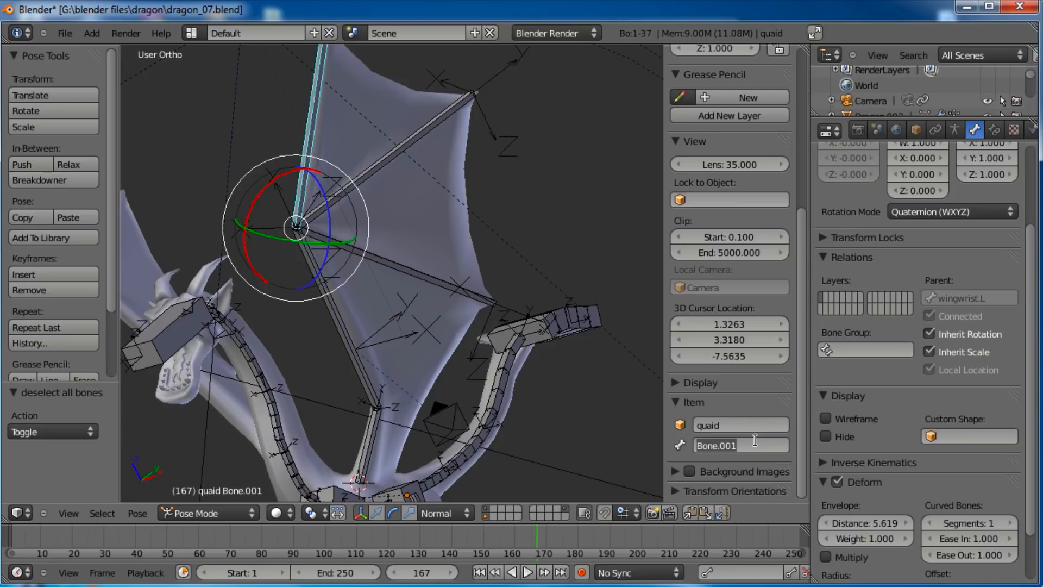
pyautogui.write('wingfinger01.L')
pyautogui.press('Return')
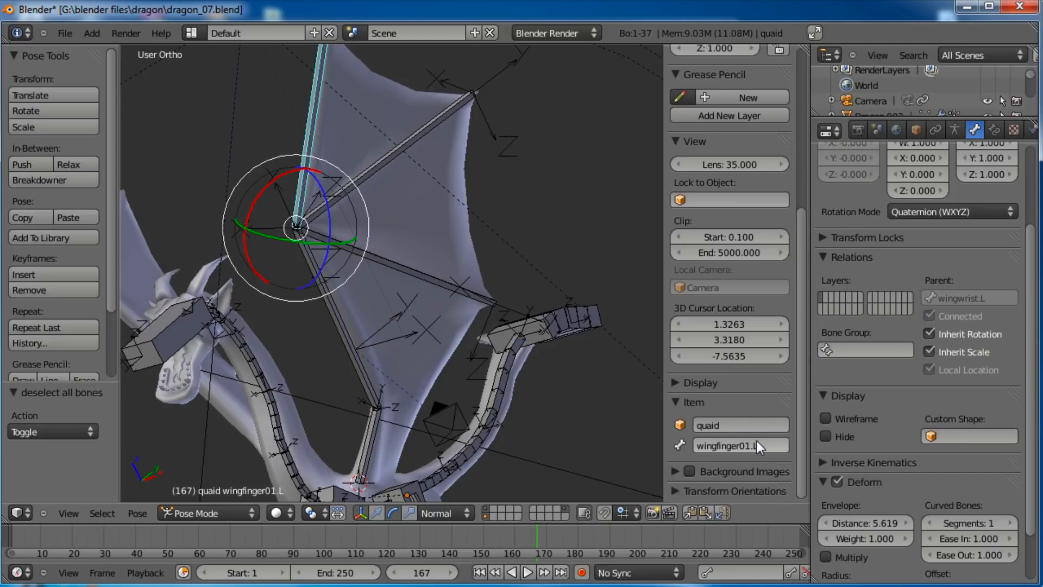
# Step: Rename the middle wing finger bone to wingfinger02.L
pyautogui.rightClick(393, 148)
pyautogui.click(754, 444)
pyautogui.write('wingfinger02')
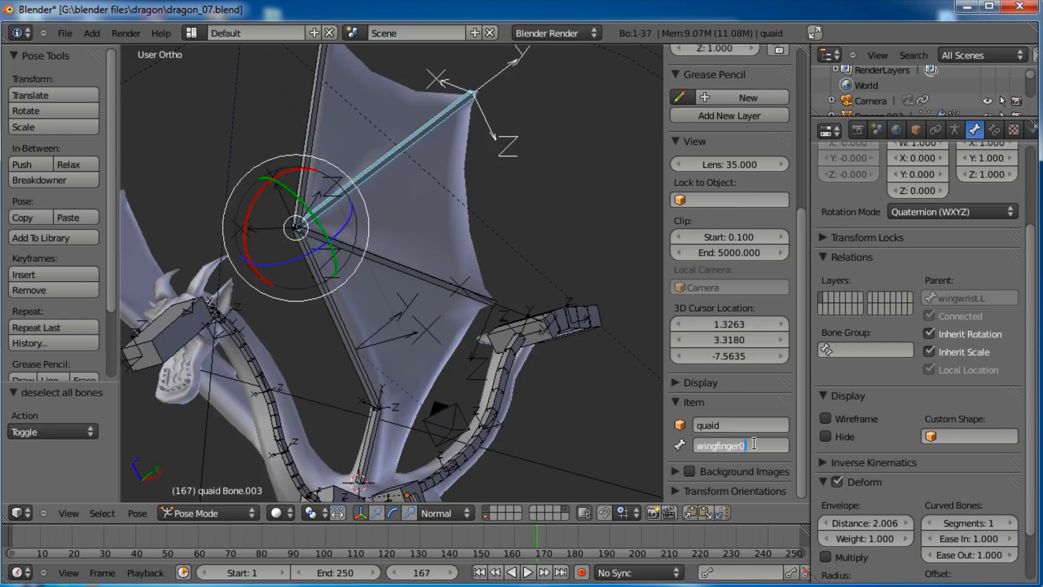
pyautogui.press('Return')
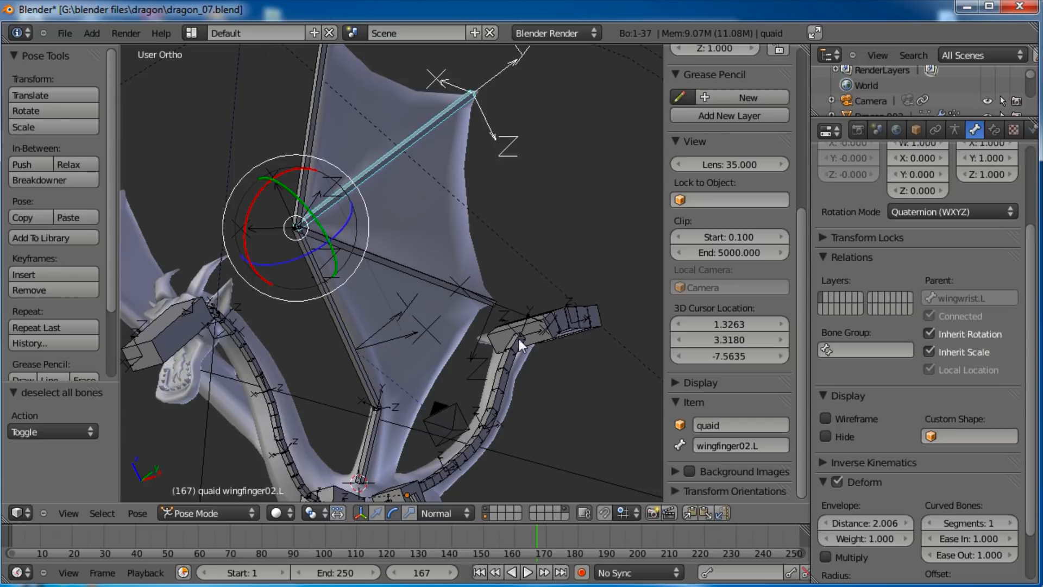
# Step: Rename the lower wing finger bone to wingfinger03.L
pyautogui.rightClick(468, 285)
pyautogui.click(752, 446)
pyautogui.write('wingfint')
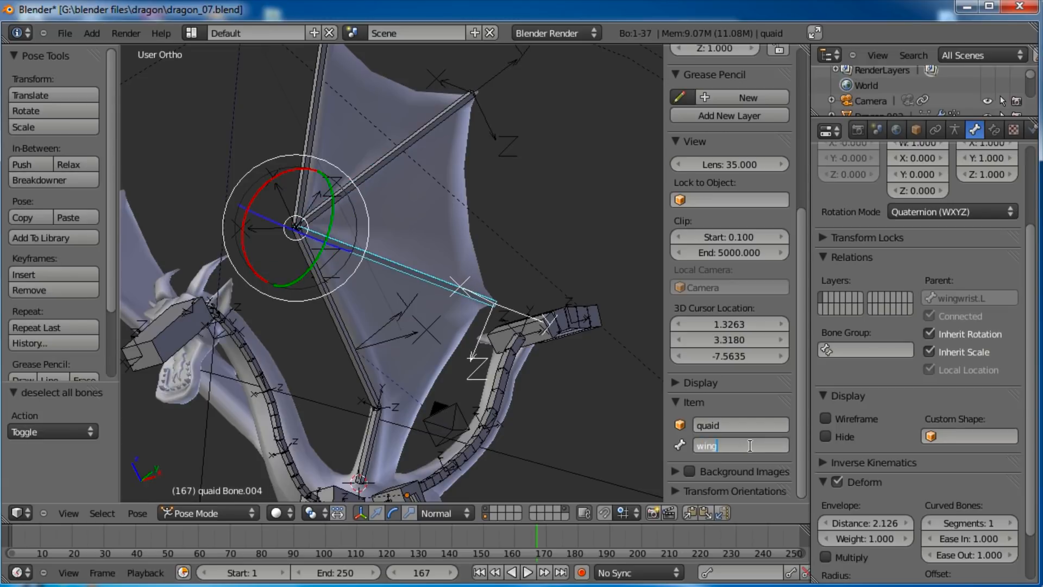
pyautogui.press('BackSpace')
pyautogui.write('ger03.L')
pyautogui.press('Return')
# Step: Parent the wingbase.L bone to the chest bone in Edit Mode with Keep Offset
pyautogui.moveTo(611, 448); pyautogui.dragTo(422, 305, button='middle')
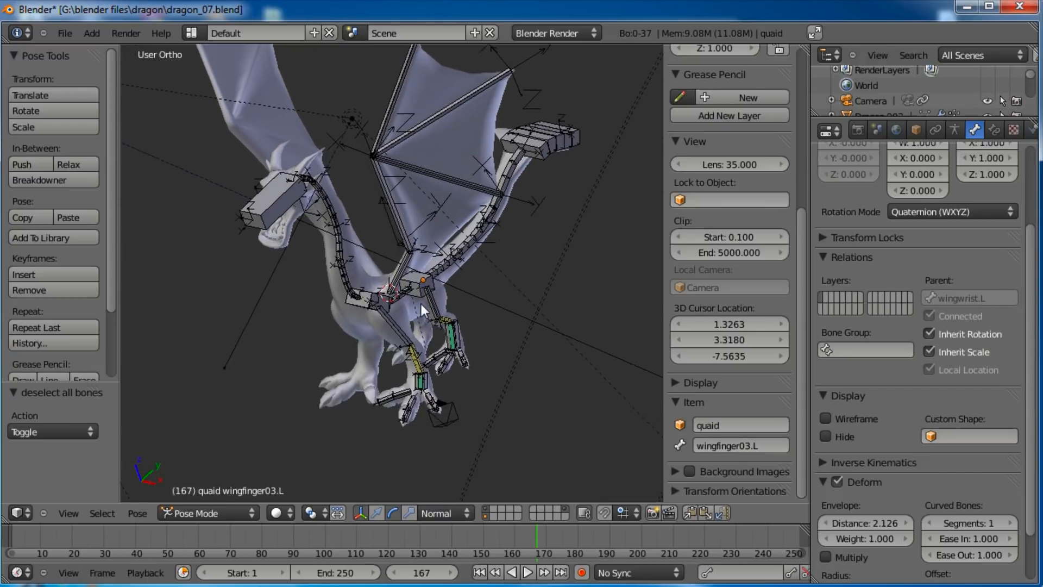
pyautogui.scroll(4, 425, 301)
pyautogui.rightClick(425, 301)
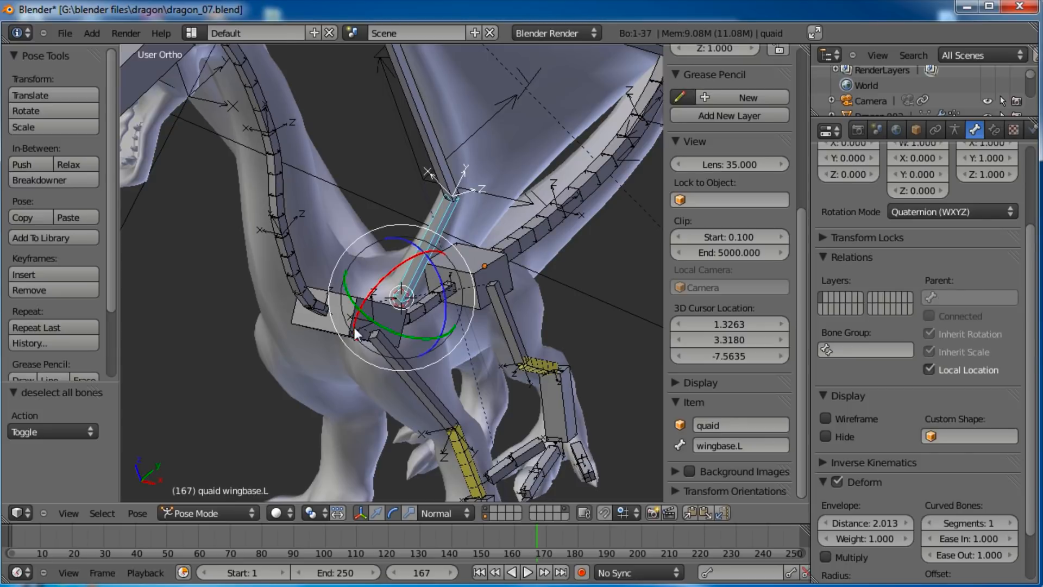
pyautogui.press('Tab')
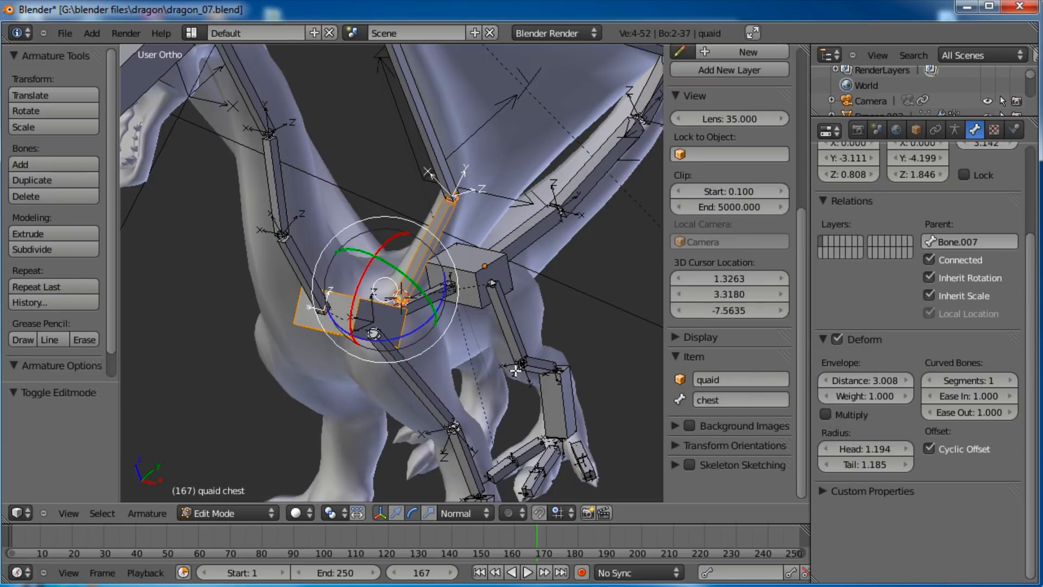
pyautogui.hotkey('ctrl', 'p')
pyautogui.click(515, 371)
# Step: Parent the upper hind leg bone to the hips bone with Keep Offset
pyautogui.moveTo(515, 372); pyautogui.dragTo(446, 353, button='middle')
pyautogui.keyDown('shift'); pyautogui.moveTo(556, 372); pyautogui.dragTo(255, 314, button='middle'); pyautogui.keyUp('shift')
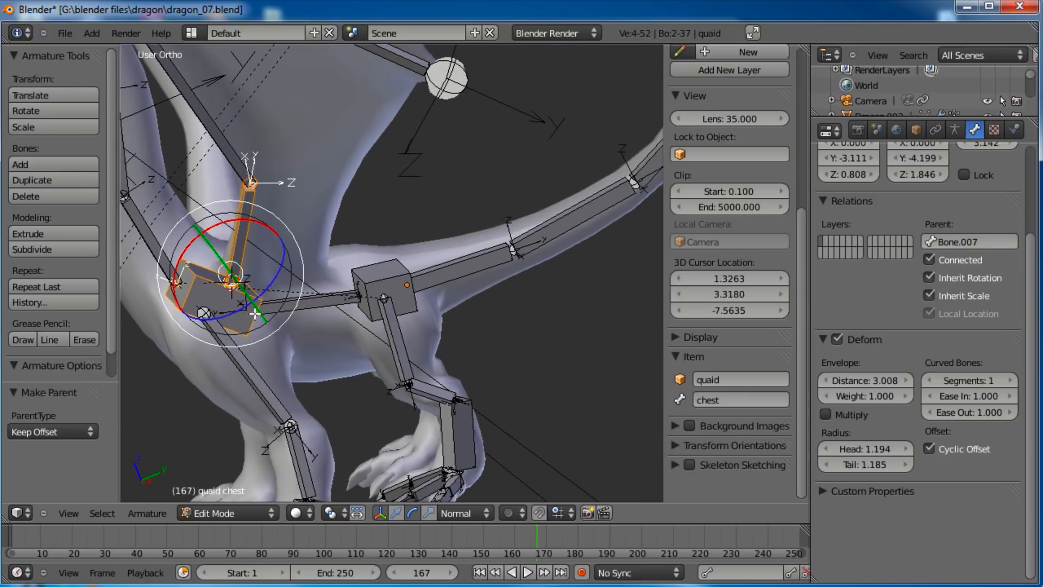
pyautogui.rightClick(410, 349)
pyautogui.keyDown('shift'); pyautogui.moveTo(408, 338); pyautogui.dragTo(382, 329, button='middle'); pyautogui.keyUp('shift')
pyautogui.keyDown('shift'); pyautogui.moveTo(382, 329); pyautogui.dragTo(459, 366, button='middle'); pyautogui.keyUp('shift')
pyautogui.keyDown('shift'); pyautogui.rightClick(453, 300); pyautogui.keyUp('shift')
pyautogui.rightClick(439, 292)
pyautogui.rightClick(458, 341)
pyautogui.keyDown('shift'); pyautogui.rightClick(438, 289); pyautogui.keyUp('shift')
pyautogui.hotkey('ctrl', 'p')
pyautogui.click(474, 299)
# Step: Test the wing's attachment by trackball-rotating the chest bone in Pose Mode from the right side view
pyautogui.hotkey('ctrl', 'Tab')
pyautogui.scroll(-4, 470, 295)
pyautogui.press('a')
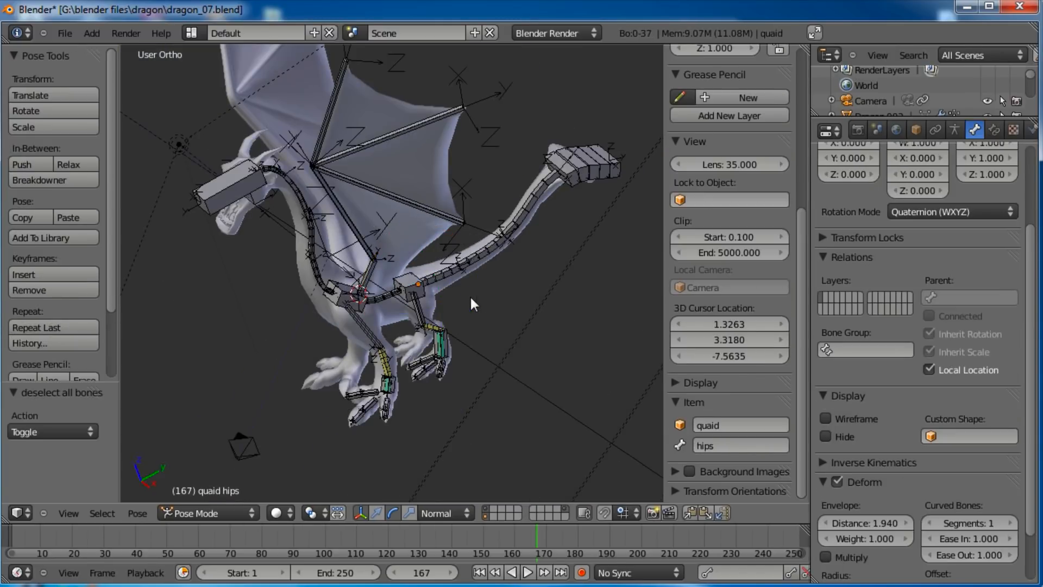
pyautogui.rightClick(327, 321)
pyautogui.press('g')
pyautogui.press('r')
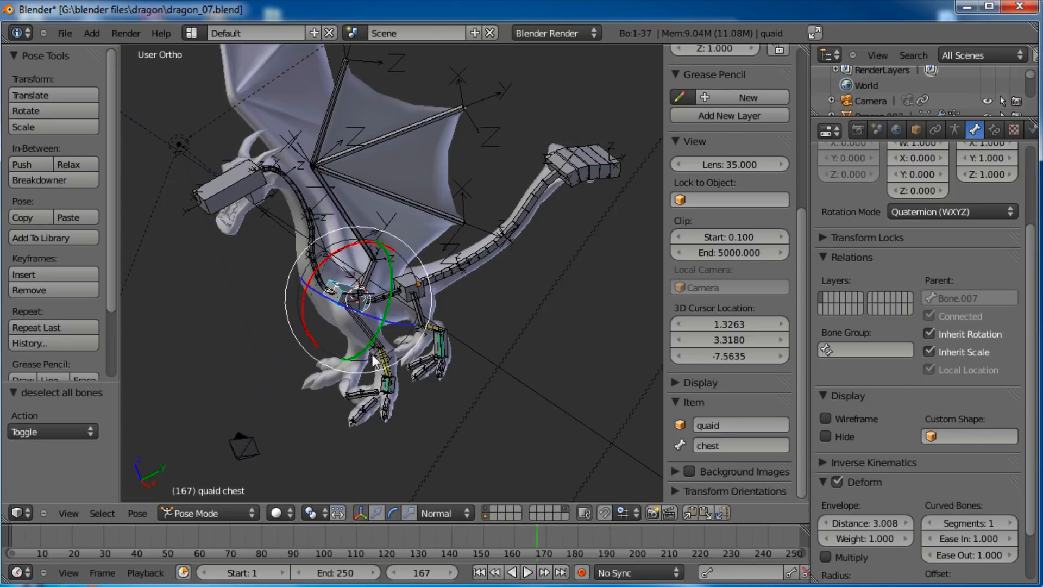
pyautogui.press('KP_3')
pyautogui.press('r')
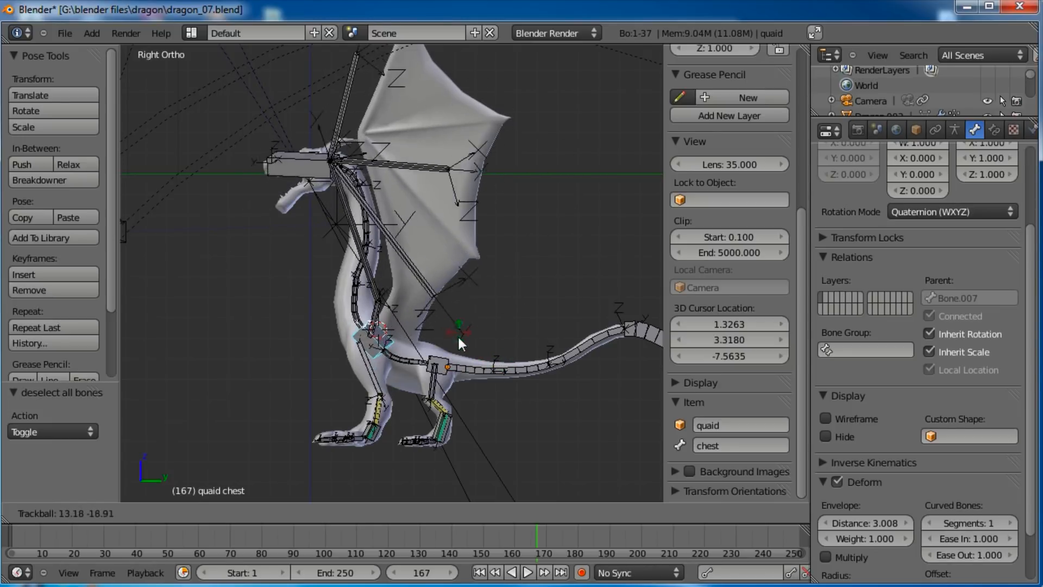
pyautogui.click(457, 334)
# Step: Test the hips bone's parenting by moving it and trackball-rotating it, cancelling both transforms
pyautogui.rightClick(448, 363)
pyautogui.press('g')
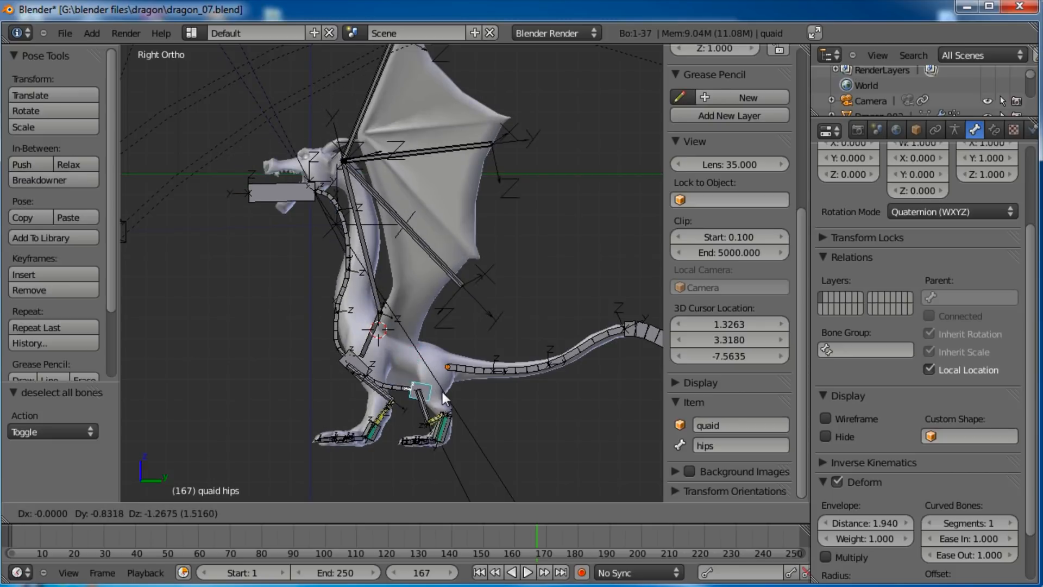
pyautogui.rightClick(457, 377)
pyautogui.press('r')
pyautogui.press('r')
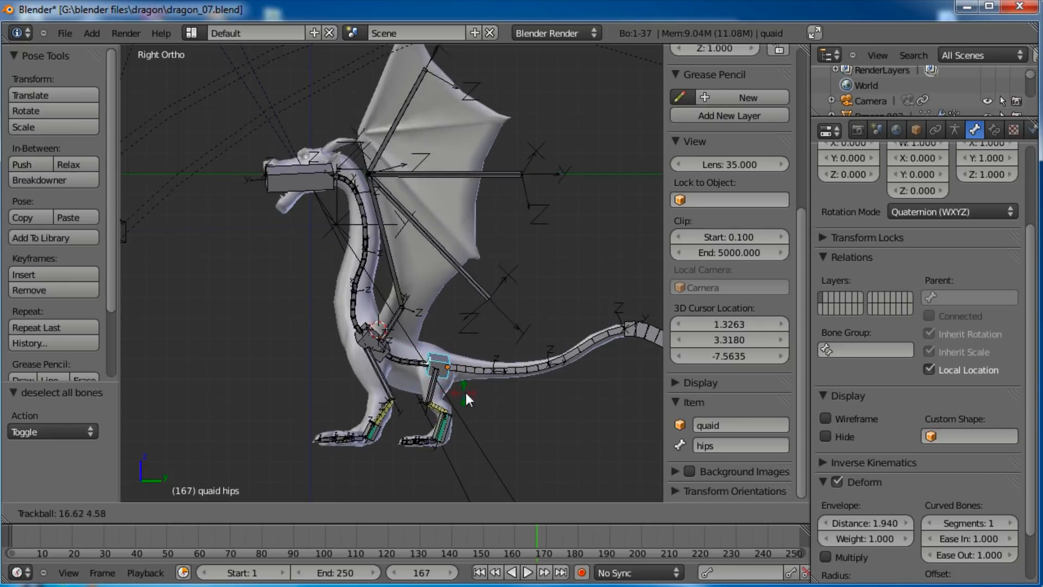
pyautogui.rightClick(460, 381)
# Step: Parent the first tail bone to the hips bone in Edit Mode with Keep Offset
pyautogui.moveTo(454, 370); pyautogui.dragTo(420, 367, button='middle')
pyautogui.scroll(4, 419, 368)
pyautogui.keyDown('shift'); pyautogui.moveTo(526, 361); pyautogui.dragTo(389, 338, button='middle'); pyautogui.keyUp('shift')
pyautogui.rightClick(459, 386)
pyautogui.press('Tab')
pyautogui.keyDown('shift'); pyautogui.rightClick(422, 345); pyautogui.keyUp('shift')
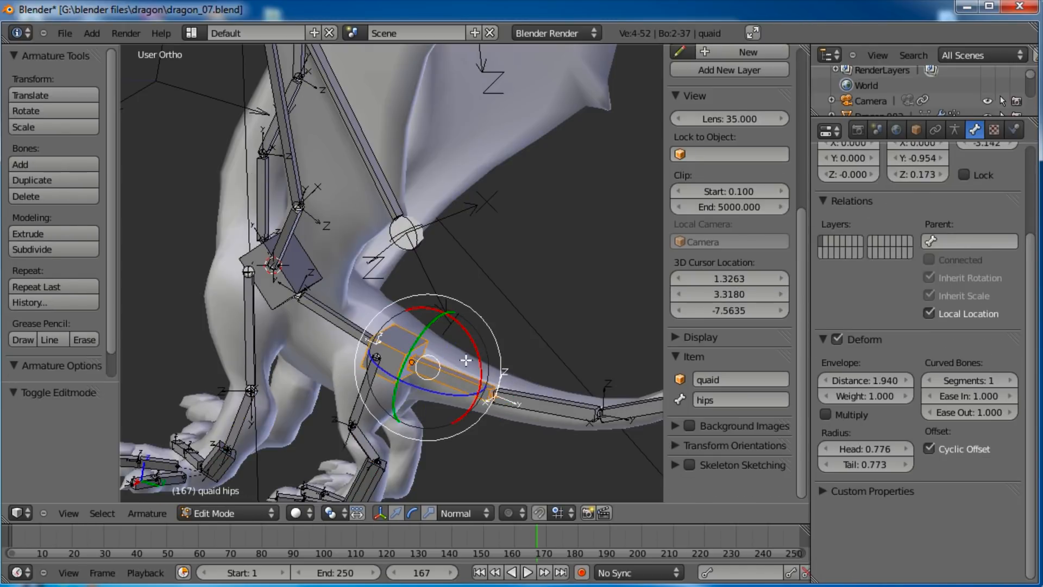
pyautogui.hotkey('ctrl', 'p')
pyautogui.click(495, 383)
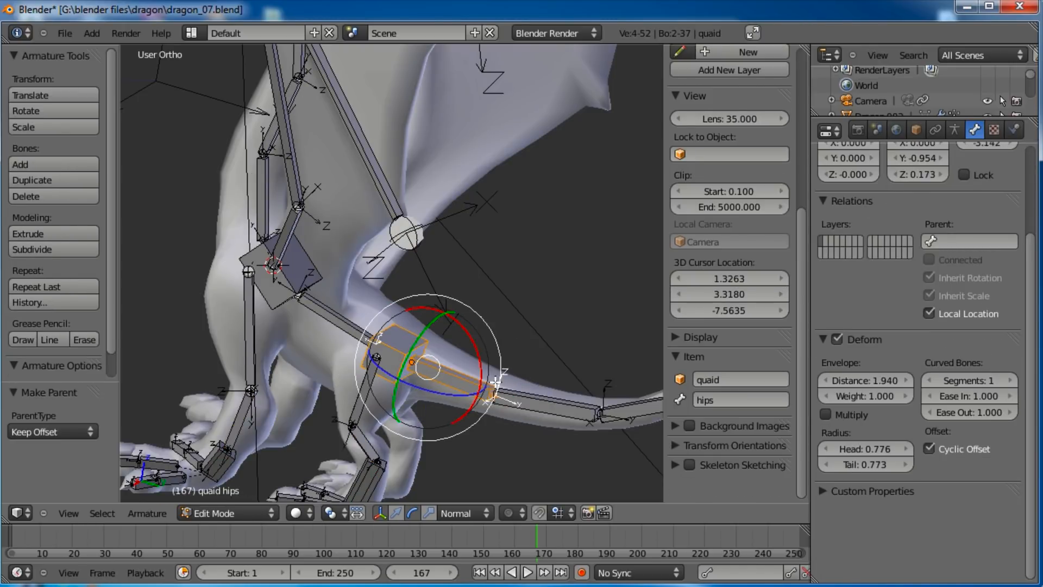
# Step: Test the tail's attachment by trackball-rotating the hips bone in Pose Mode, cancel it, and inspect the whole rig
pyautogui.hotkey('ctrl', 'Tab')
pyautogui.press('a')
pyautogui.press('r')
pyautogui.press('r')
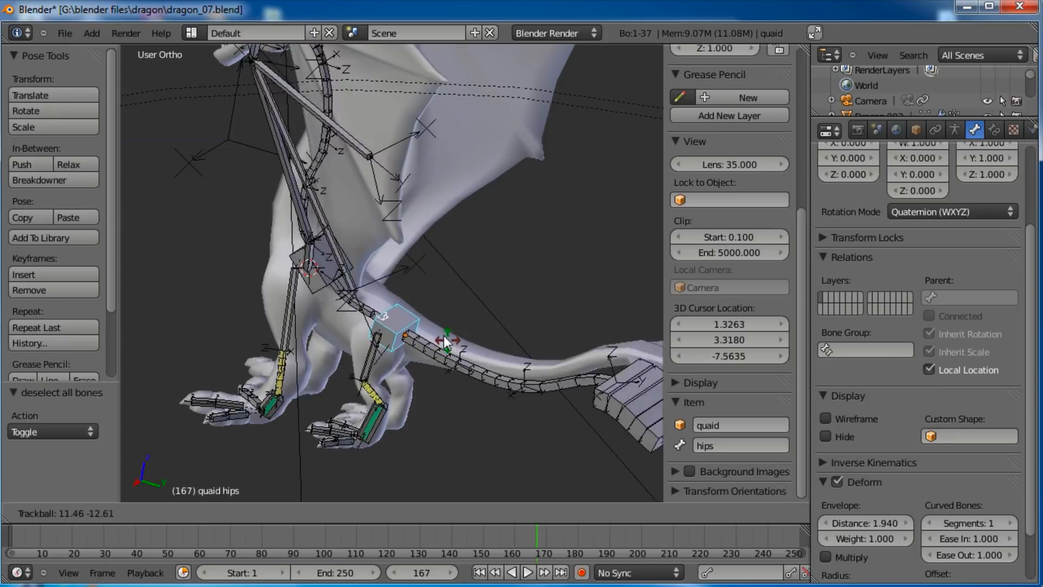
pyautogui.rightClick(461, 353)
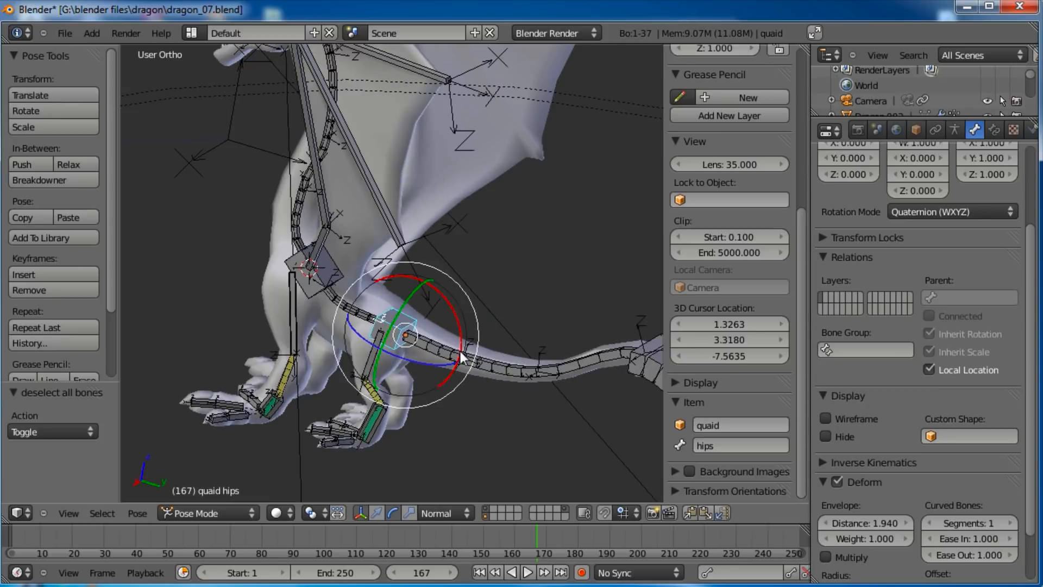
pyautogui.keyDown('shift'); pyautogui.moveTo(474, 322); pyautogui.dragTo(451, 373, button='middle'); pyautogui.keyUp('shift')
pyautogui.scroll(-4, 448, 370)
pyautogui.moveTo(351, 345); pyautogui.dragTo(468, 346, button='middle')
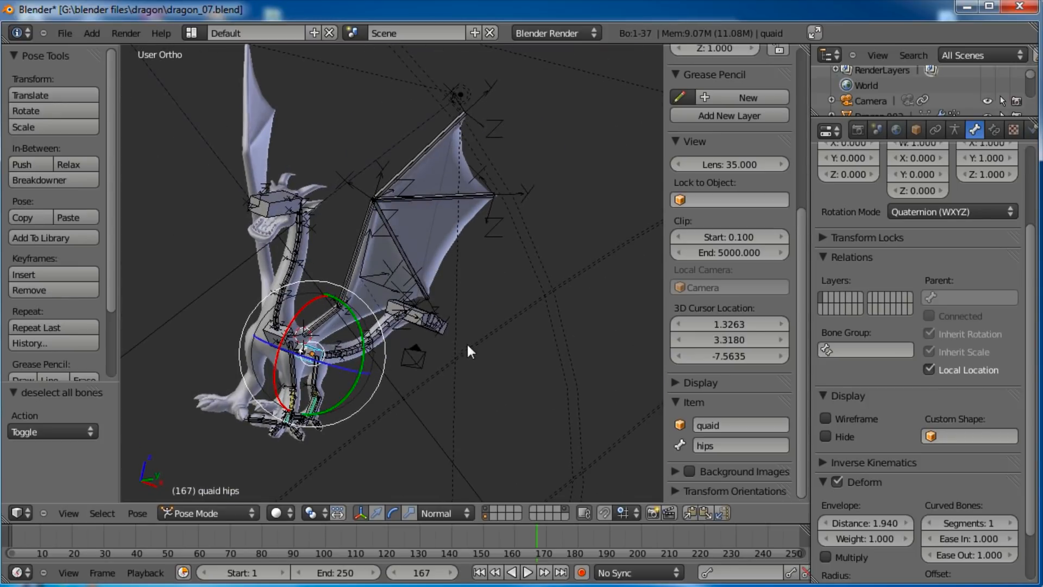
pyautogui.moveTo(438, 315); pyautogui.dragTo(569, 342, button='middle')
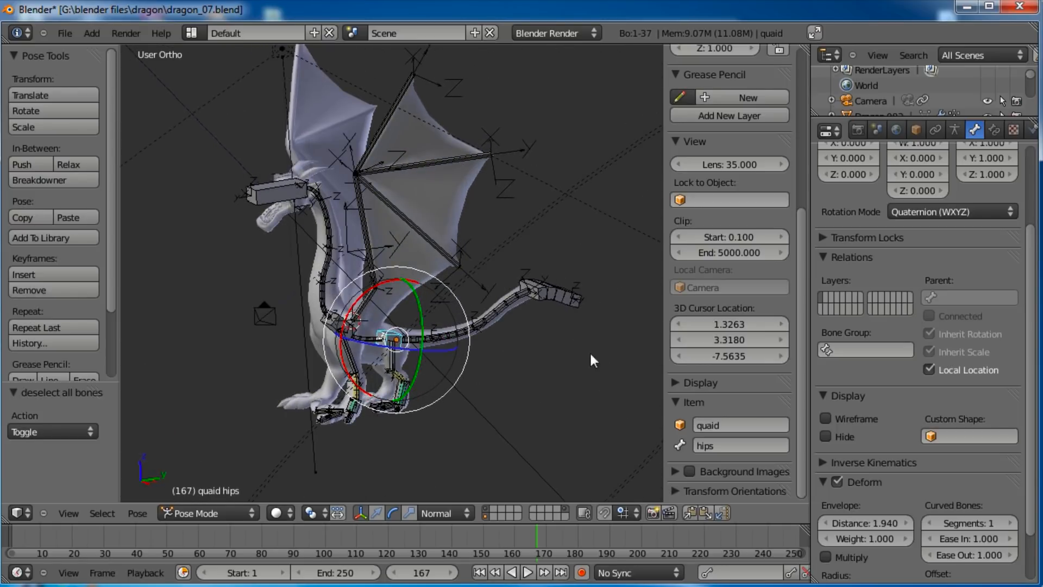
# Step: Turn off the armature's bone axes display and deselect all bones
pyautogui.click(953, 129)
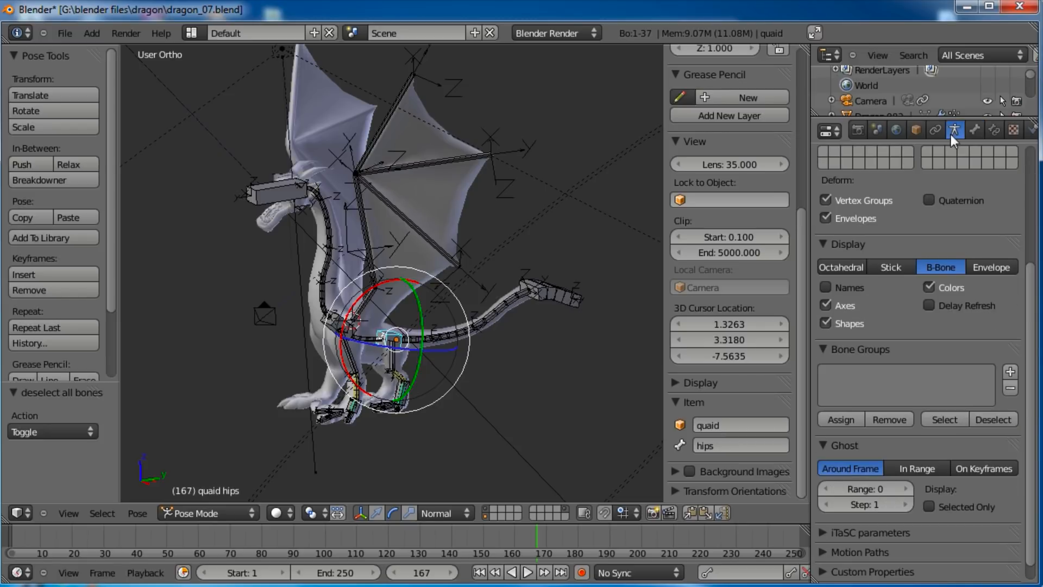
pyautogui.click(825, 305)
pyautogui.press('a')
pyautogui.moveTo(412, 327); pyautogui.dragTo(508, 314, button='middle')
pyautogui.scroll(4, 507, 307)
pyautogui.keyDown('shift'); pyautogui.moveTo(541, 259); pyautogui.dragTo(483, 312, button='middle'); pyautogui.keyUp('shift')
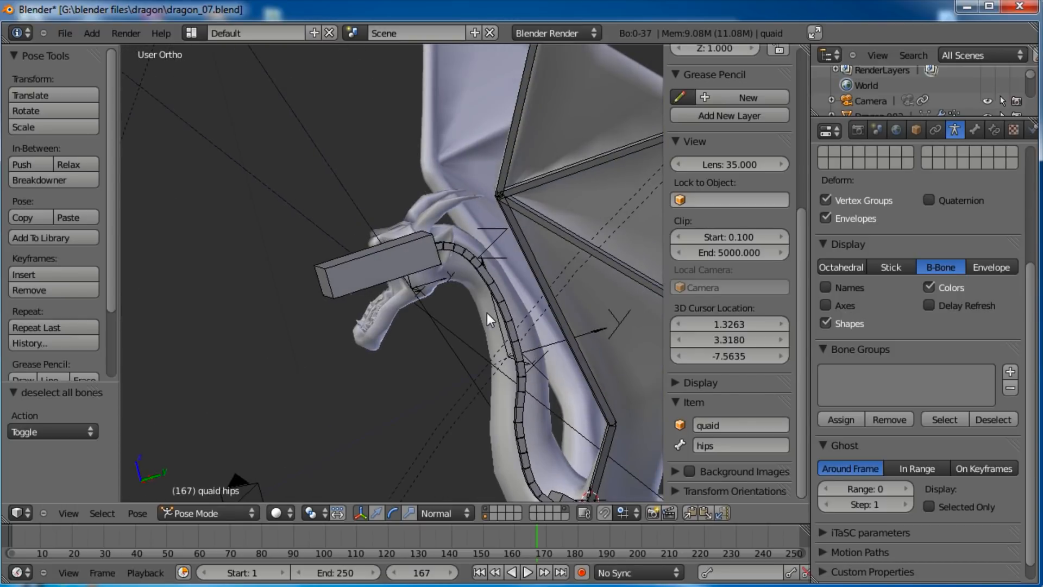
# Step: Inspect the dragon's head from the side and front, and select the head bone
pyautogui.press('KP_3')
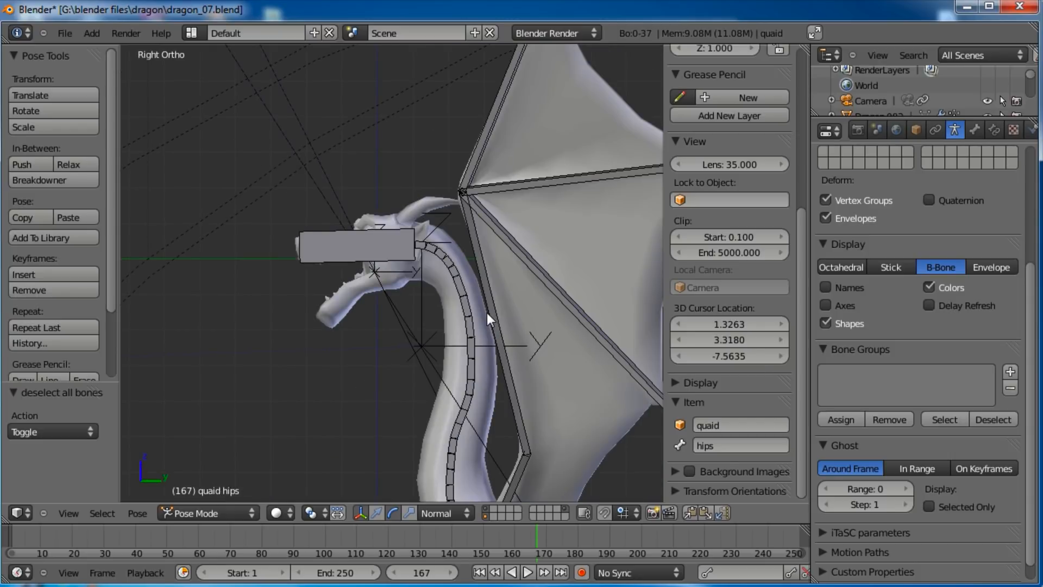
pyautogui.scroll(4, 487, 311)
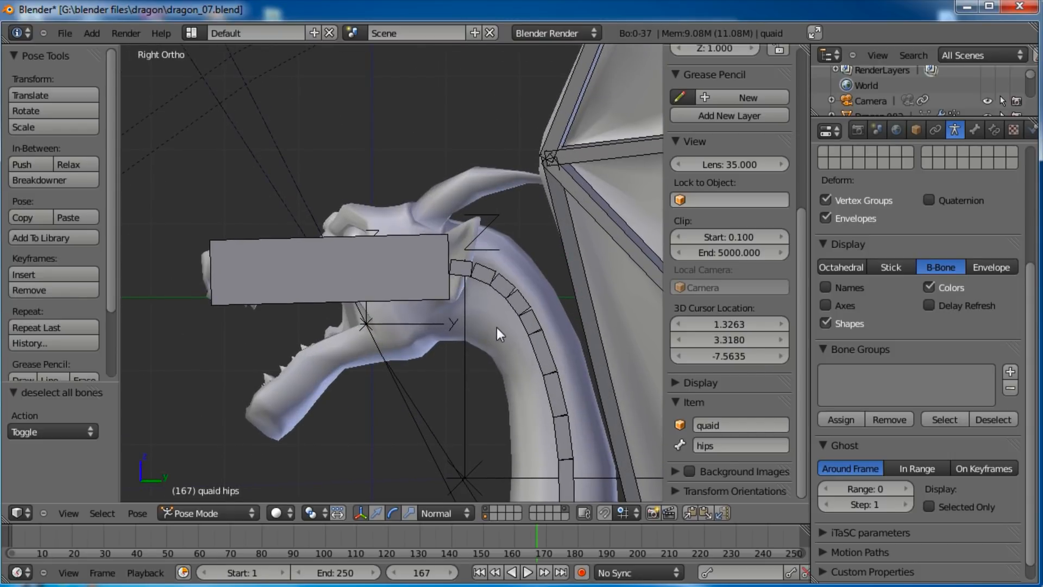
pyautogui.moveTo(461, 214); pyautogui.dragTo(385, 255, button='middle')
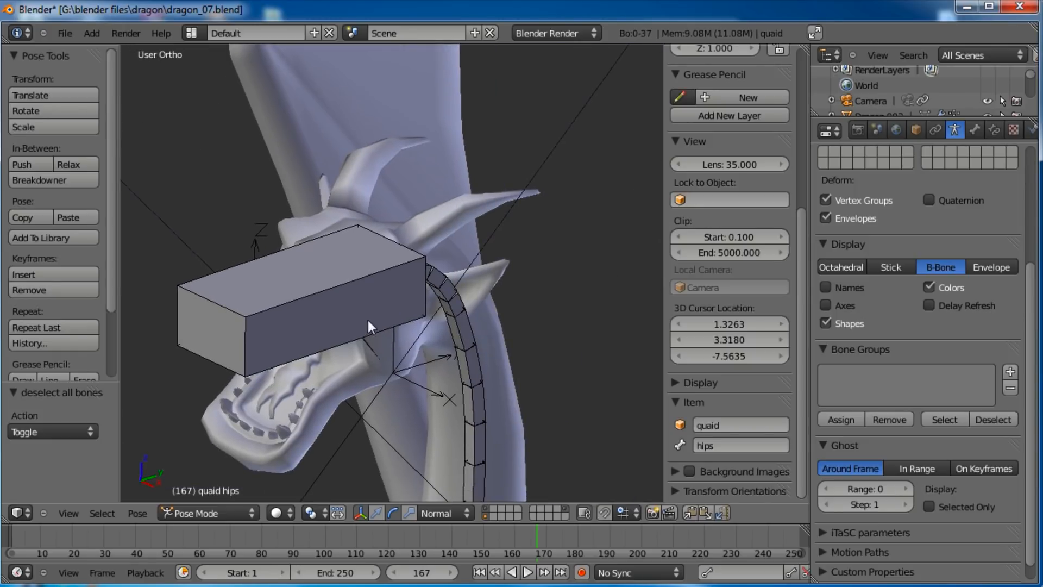
pyautogui.moveTo(334, 340); pyautogui.dragTo(396, 308, button='middle')
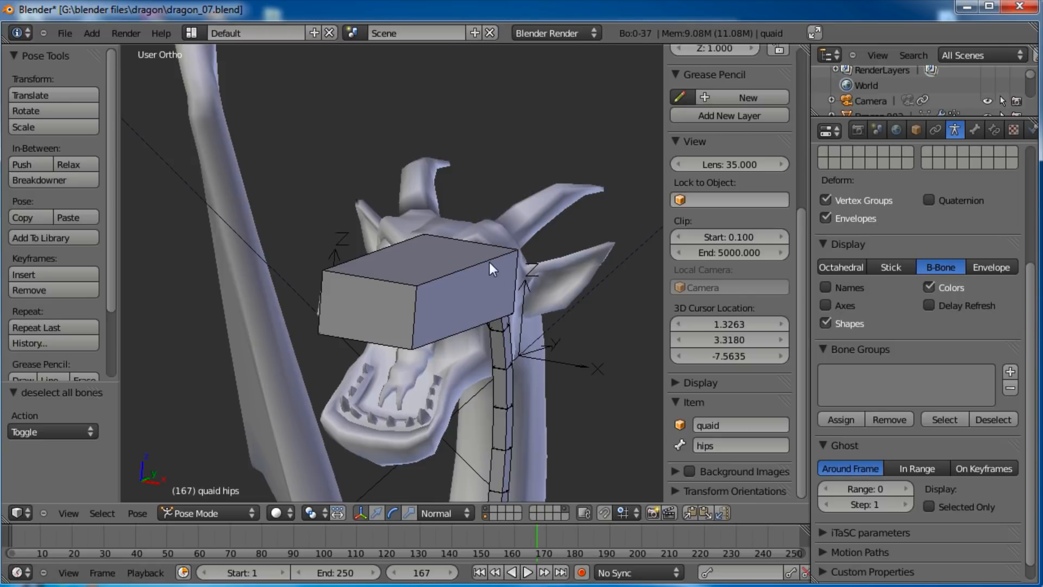
pyautogui.rightClick(426, 277)
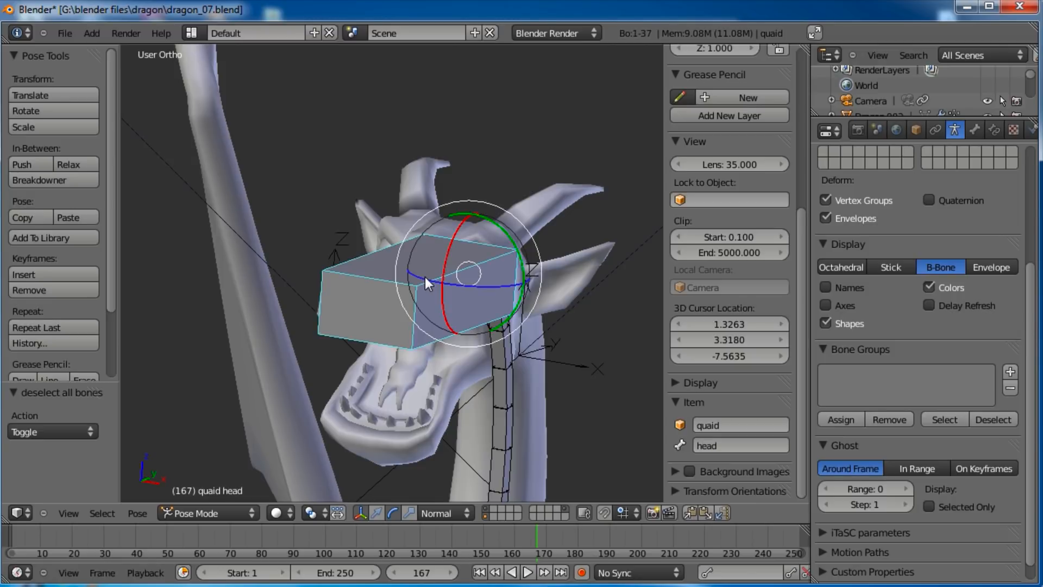
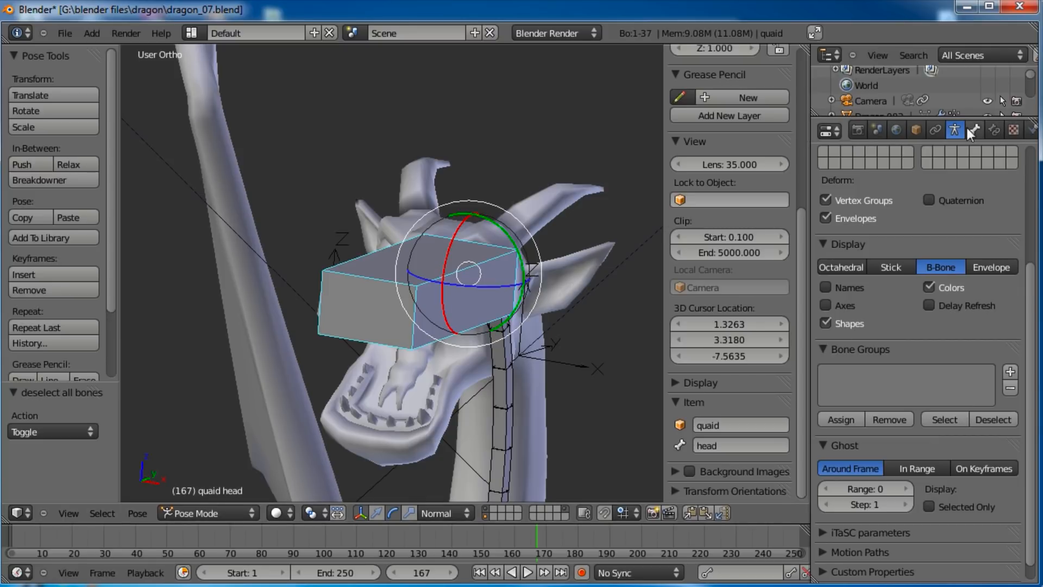
# Step: Look through the armature's display options and the head bone's properties for a wire display setting
pyautogui.click(928, 286)
pyautogui.scroll(-1, 887, 288)
pyautogui.scroll(8, 887, 288)
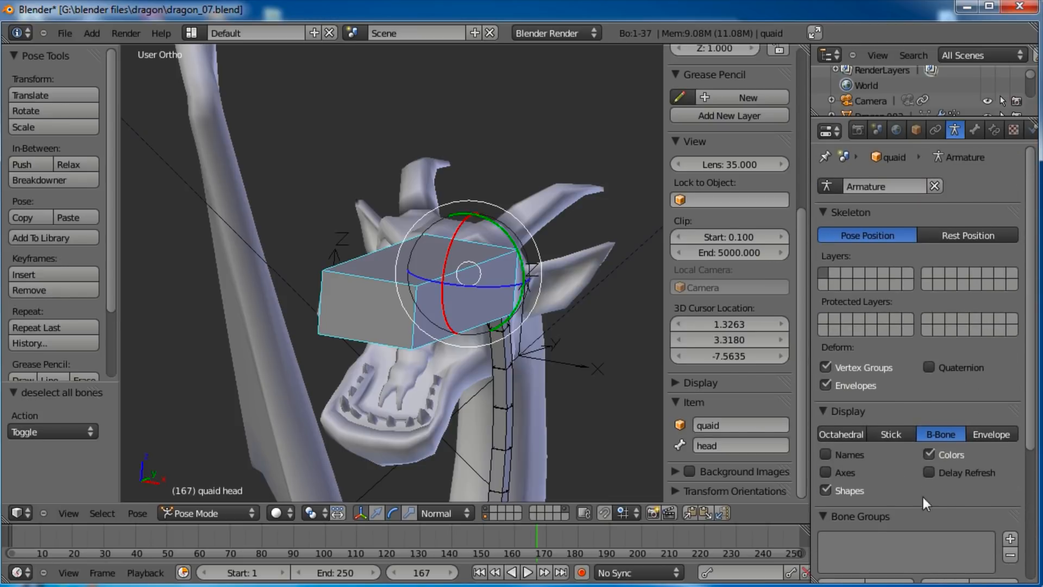
pyautogui.moveTo(879, 408); pyautogui.dragTo(915, 314, button='middle')
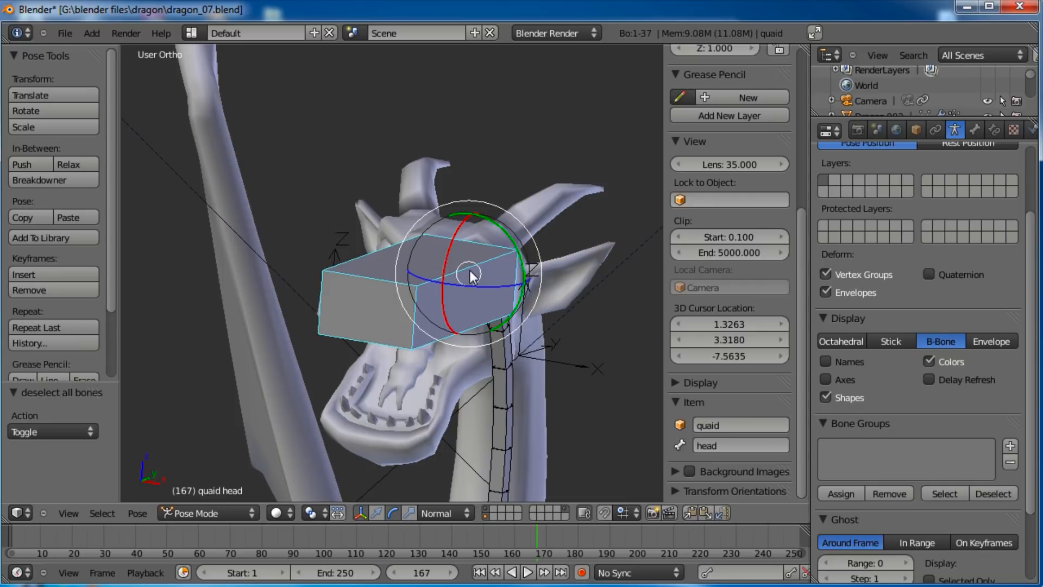
pyautogui.press('Tab')
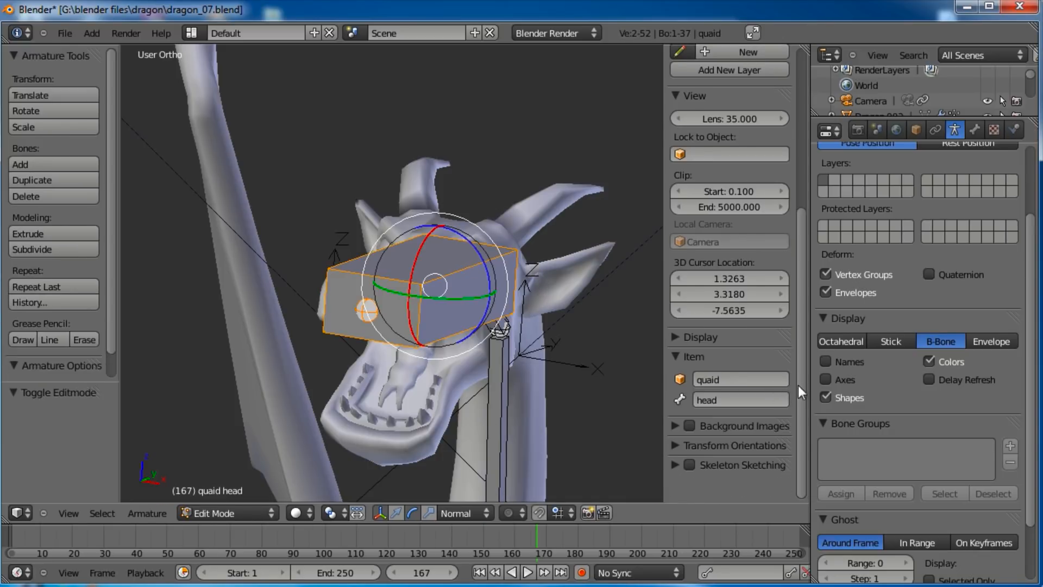
pyautogui.click(855, 318)
pyautogui.click(824, 318)
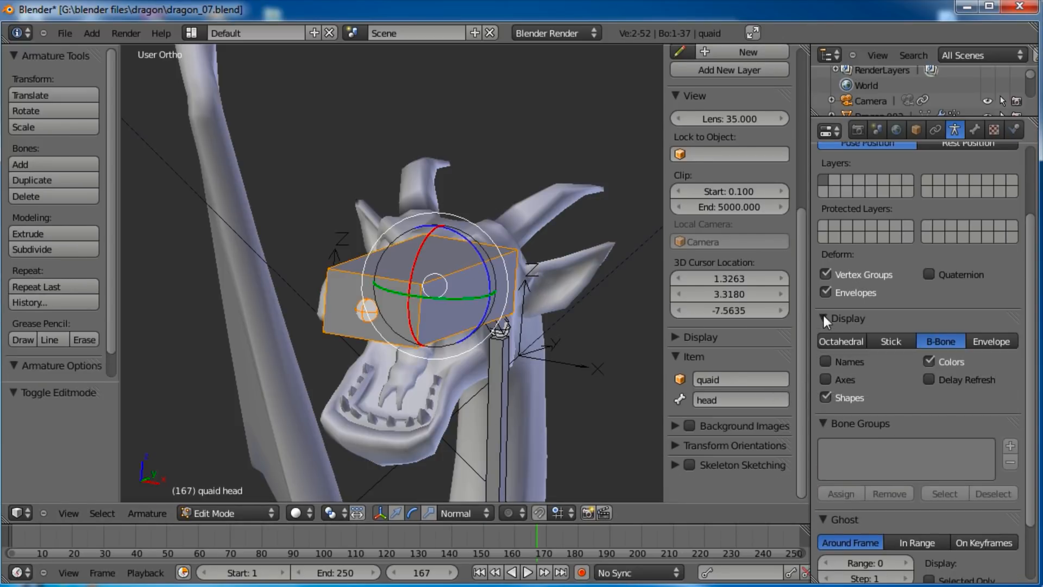
pyautogui.click(975, 129)
pyautogui.scroll(3, 912, 286)
pyautogui.scroll(2, 911, 286)
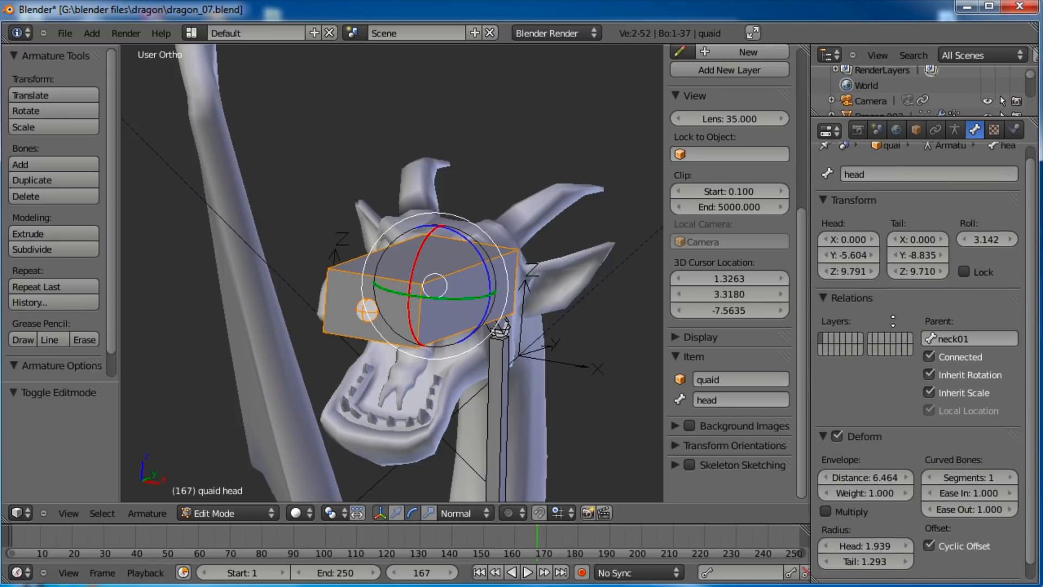
# Step: Set the maximum draw type of the quaid armature object to Wire
pyautogui.click(916, 131)
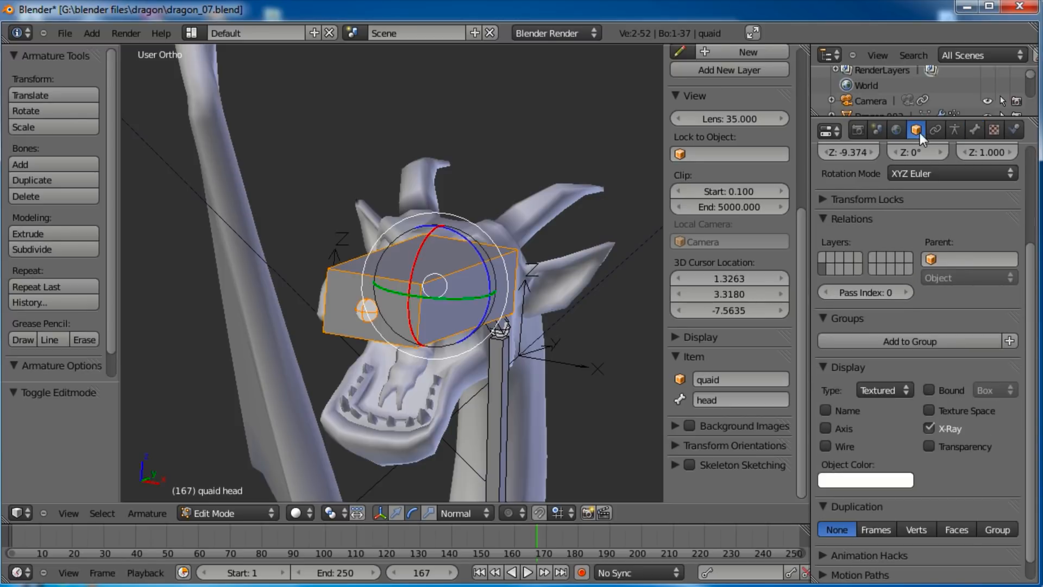
pyautogui.scroll(-1, 902, 402)
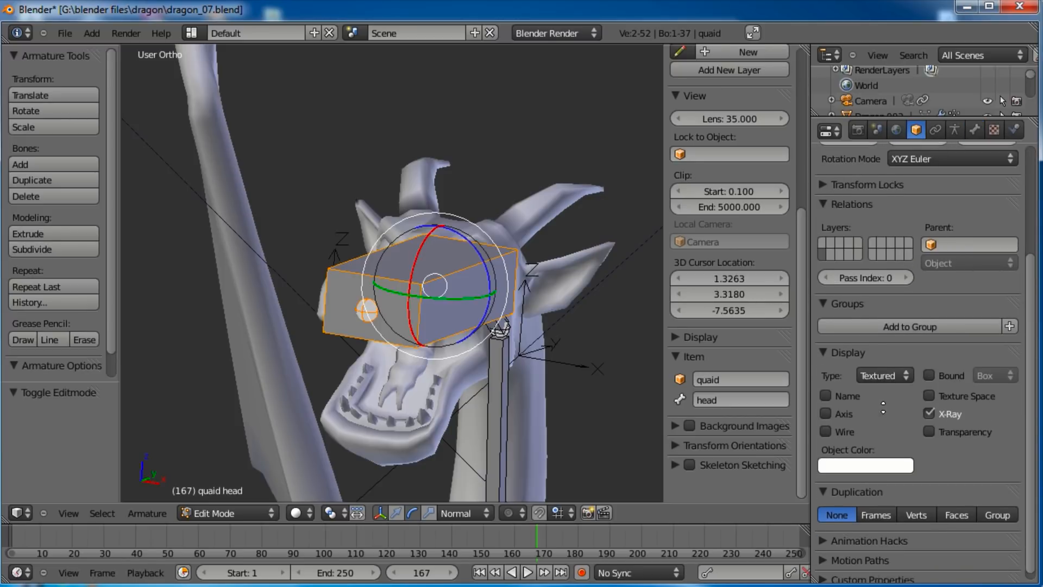
pyautogui.click(894, 368)
pyautogui.click(818, 332)
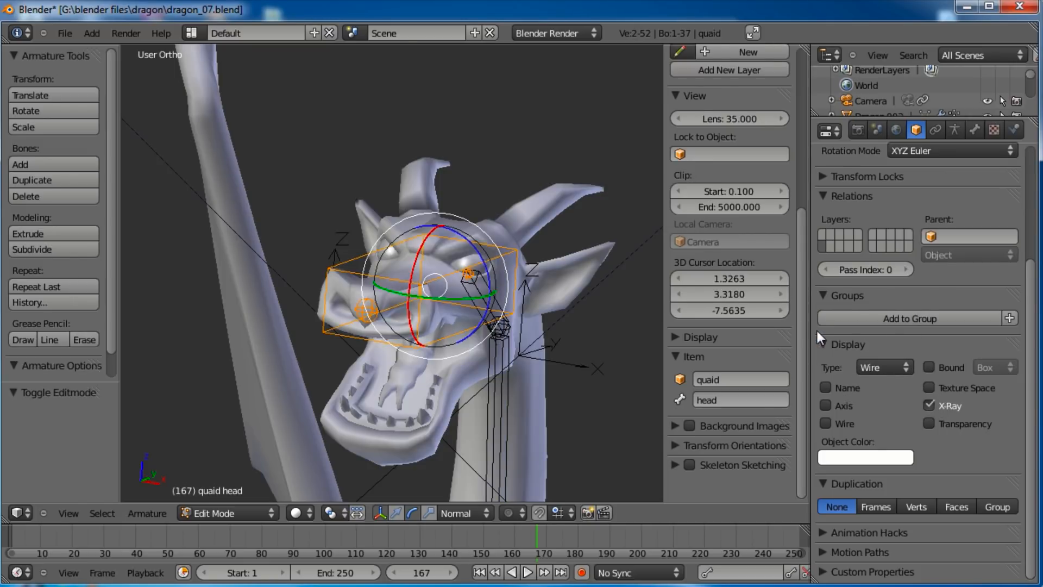
# Step: Return the armature to Pose Mode and deselect all bones, keeping the viewport in solid shading
pyautogui.press('a')
pyautogui.moveTo(571, 282); pyautogui.dragTo(478, 289, button='middle')
pyautogui.press('Tab')
pyautogui.scroll(-3, 475, 294)
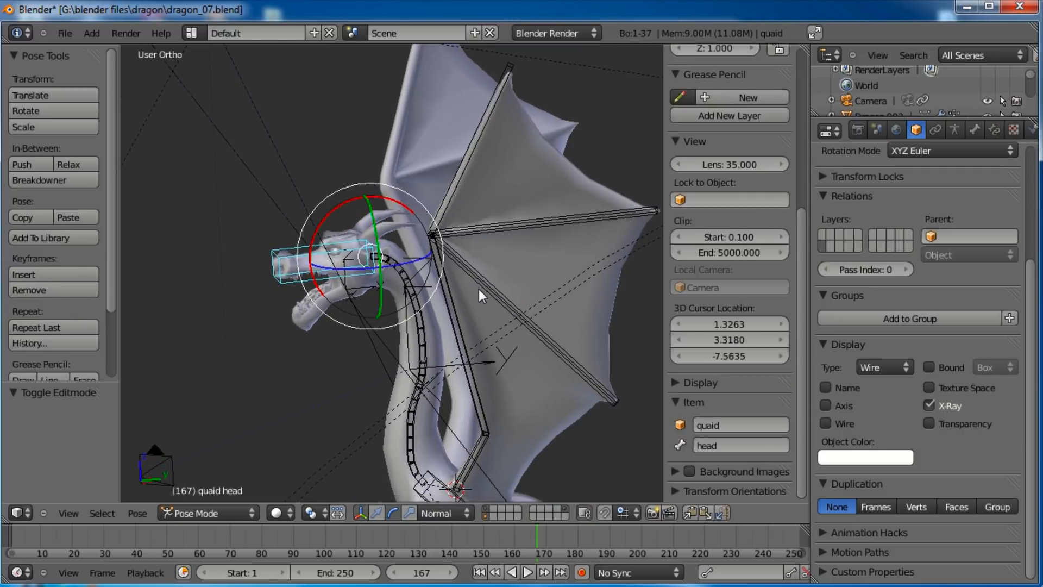
pyautogui.scroll(-2, 481, 288)
pyautogui.press('z')
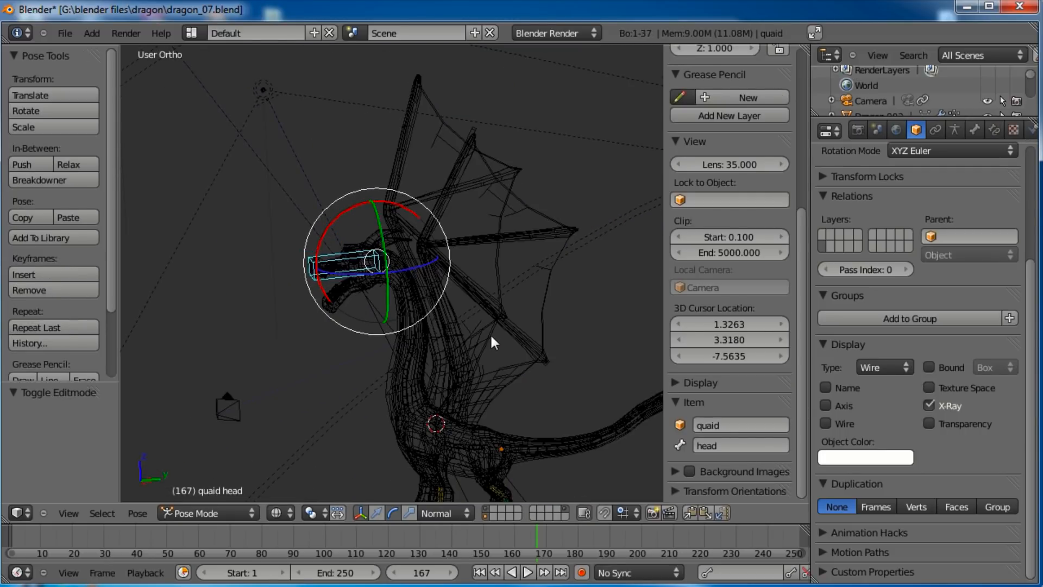
pyautogui.press('z')
pyautogui.moveTo(490, 334)
pyautogui.mouseDown(button='middle')
pyautogui.moveTo(325, 318)
pyautogui.moveTo(437, 321)
pyautogui.moveTo(379, 256)
pyautogui.moveTo(462, 324)
pyautogui.moveTo(419, 324)
pyautogui.moveTo(474, 347)
pyautogui.mouseUp(button='middle')
pyautogui.press('a')
# Step: Examine the wire-displayed bones in the legs, body, neck and head, ending in a side view of the head
pyautogui.keyDown('shift'); pyautogui.moveTo(474, 348); pyautogui.dragTo(376, 129, button='middle'); pyautogui.keyUp('shift')
pyautogui.scroll(8, 461, 318)
pyautogui.moveTo(416, 328); pyautogui.dragTo(477, 376, button='middle')
pyautogui.scroll(-6, 441, 361)
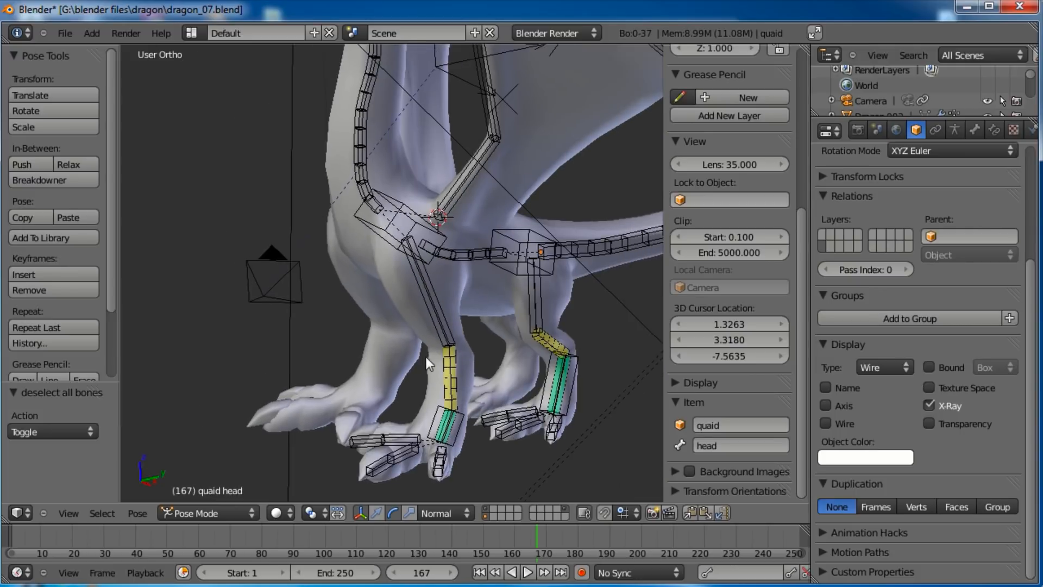
pyautogui.keyDown('shift'); pyautogui.moveTo(389, 213); pyautogui.dragTo(451, 342, button='middle'); pyautogui.keyUp('shift')
pyautogui.scroll(-3, 382, 267)
pyautogui.scroll(6, 416, 299)
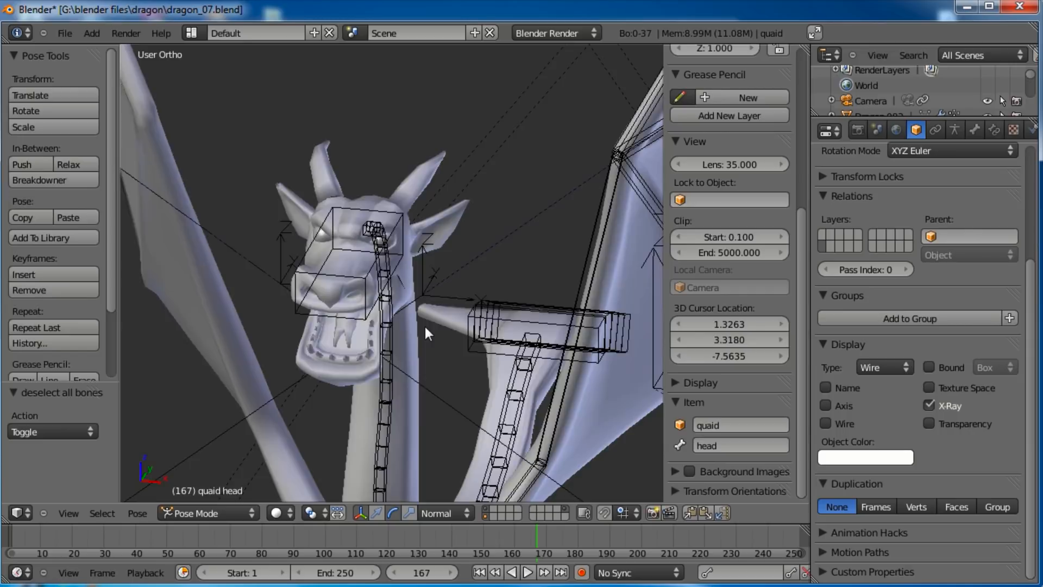
pyautogui.scroll(2, 429, 327)
pyautogui.press('KP_3')
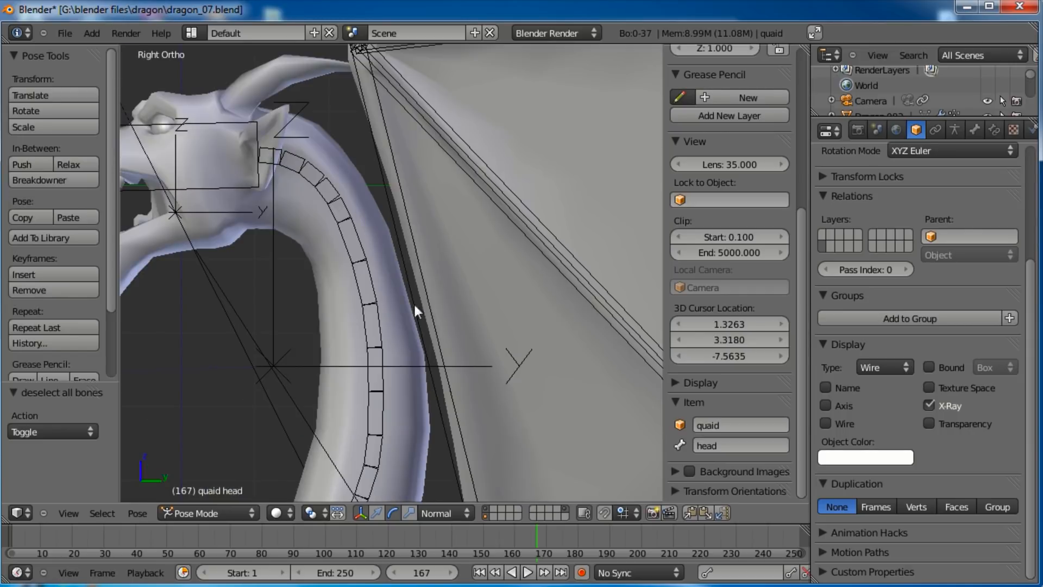
pyautogui.scroll(-4, 330, 243)
pyautogui.scroll(4, 426, 203)
pyautogui.keyDown('shift'); pyautogui.moveTo(433, 196); pyautogui.dragTo(451, 256, button='middle'); pyautogui.keyUp('shift')
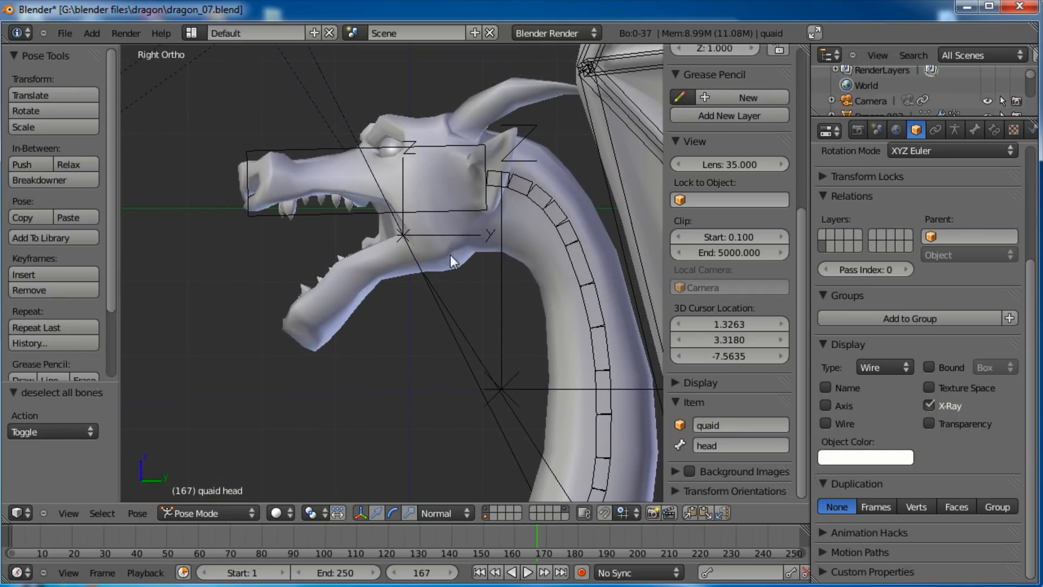
# Step: Select the dragon mesh and set its jaw open shape key value to 0
pyautogui.click(445, 223)
pyautogui.click(446, 217)
pyautogui.rightClick(459, 266)
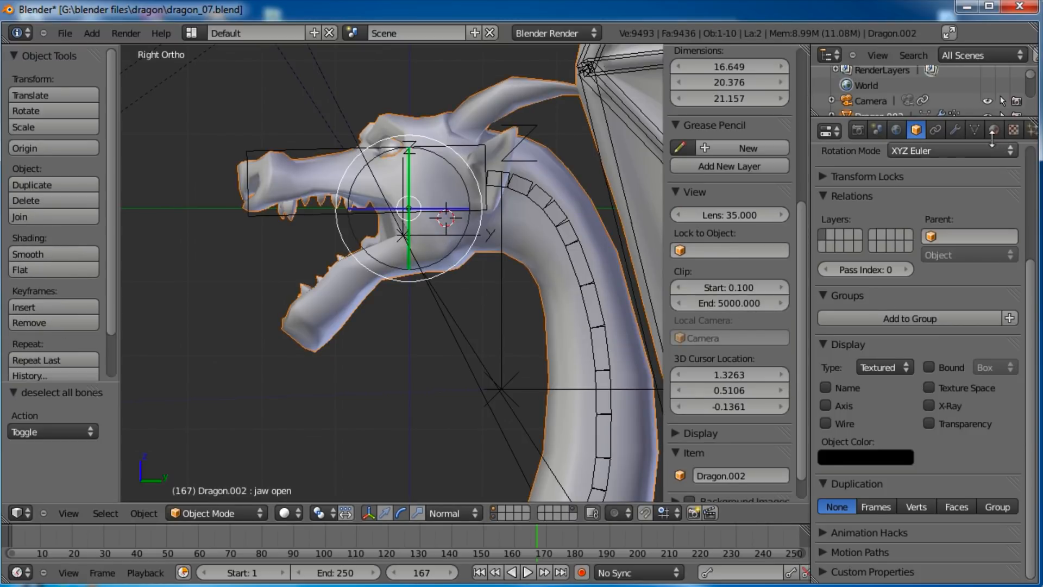
pyautogui.click(976, 130)
pyautogui.scroll(-2, 943, 464)
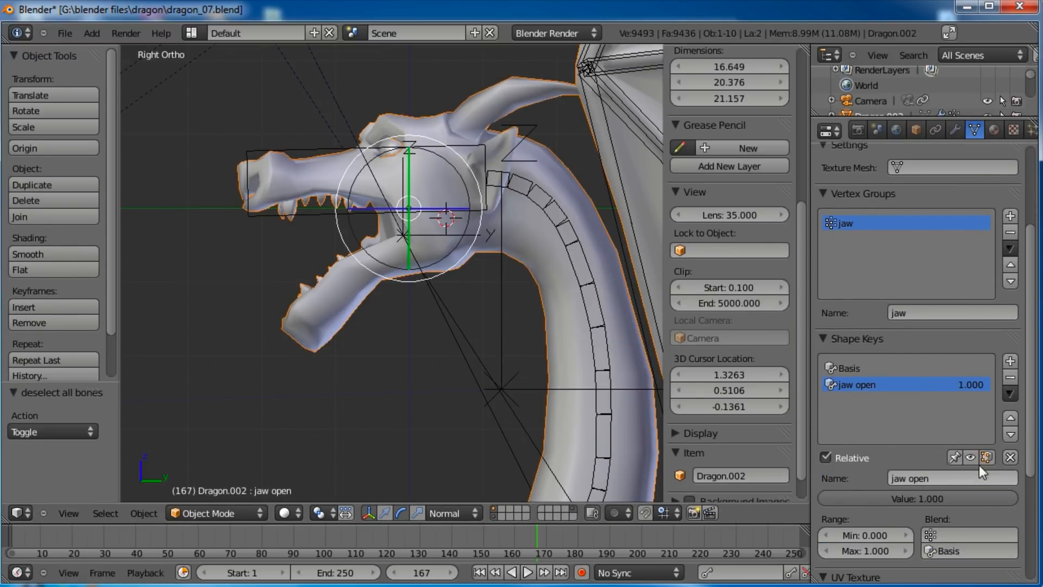
pyautogui.moveTo(958, 497); pyautogui.dragTo(605, 471)
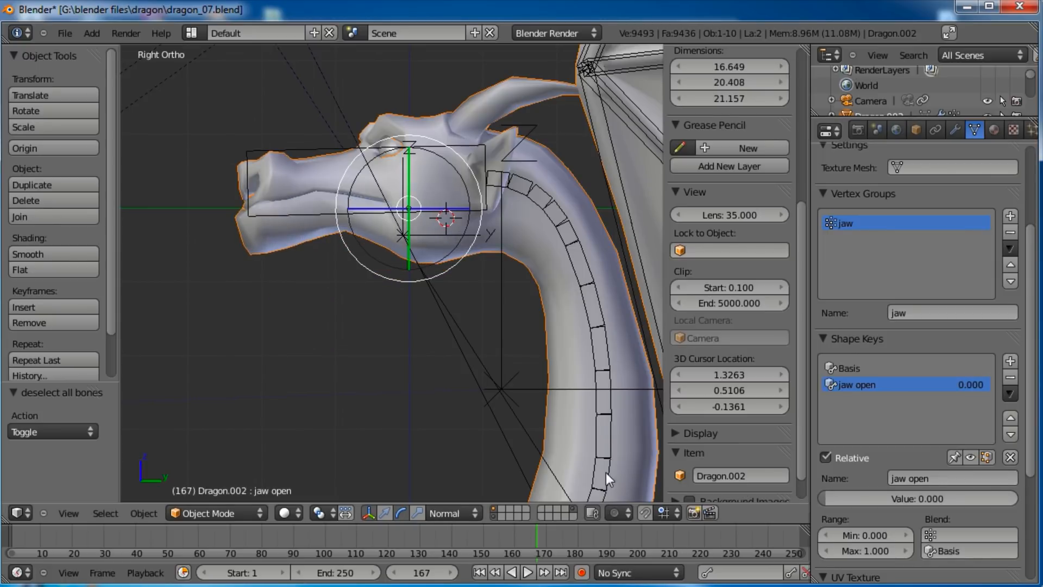
# Step: Deselect the mesh and place the 3D cursor at the jaw hinge in the side view
pyautogui.keyDown('shift'); pyautogui.moveTo(435, 187); pyautogui.dragTo(438, 206, button='middle'); pyautogui.keyUp('shift')
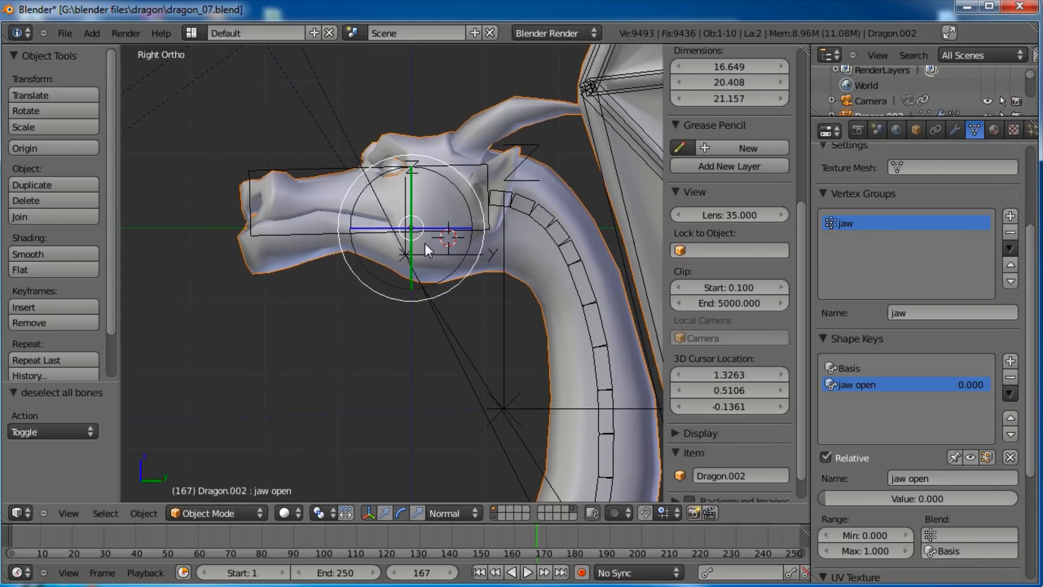
pyautogui.click(442, 237)
pyautogui.click(439, 231)
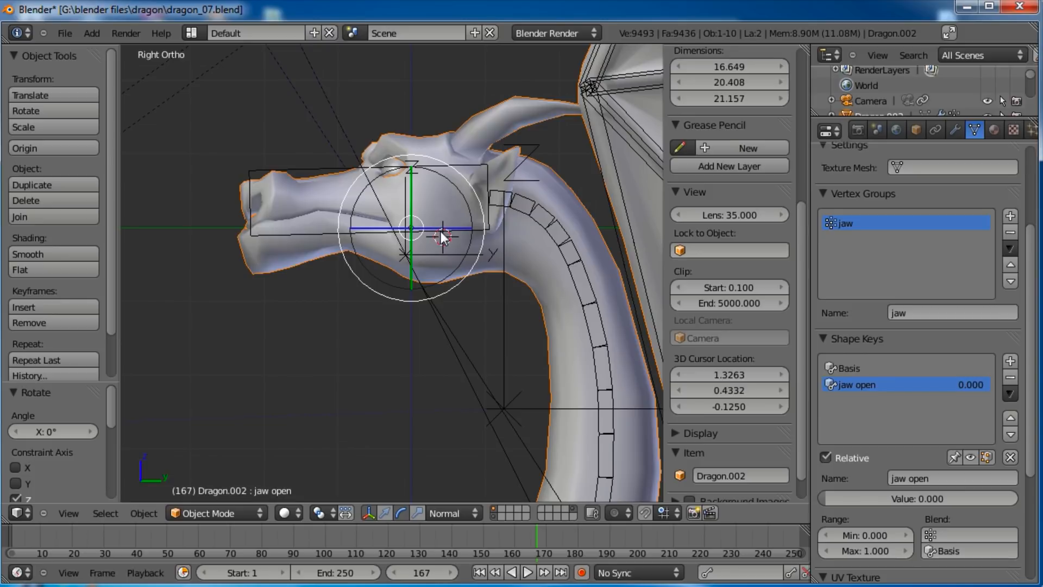
pyautogui.press('a')
pyautogui.click(441, 233)
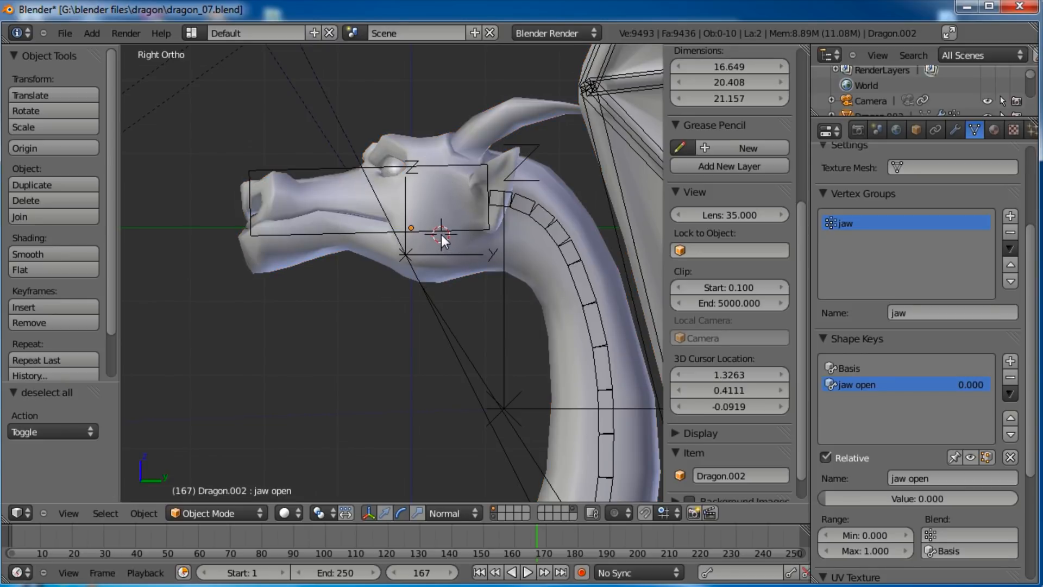
# Step: Centre the 3D cursor on the head's midline in front view and set it back at jaw hinge height in side view
pyautogui.press('KP_1')
pyautogui.press('z')
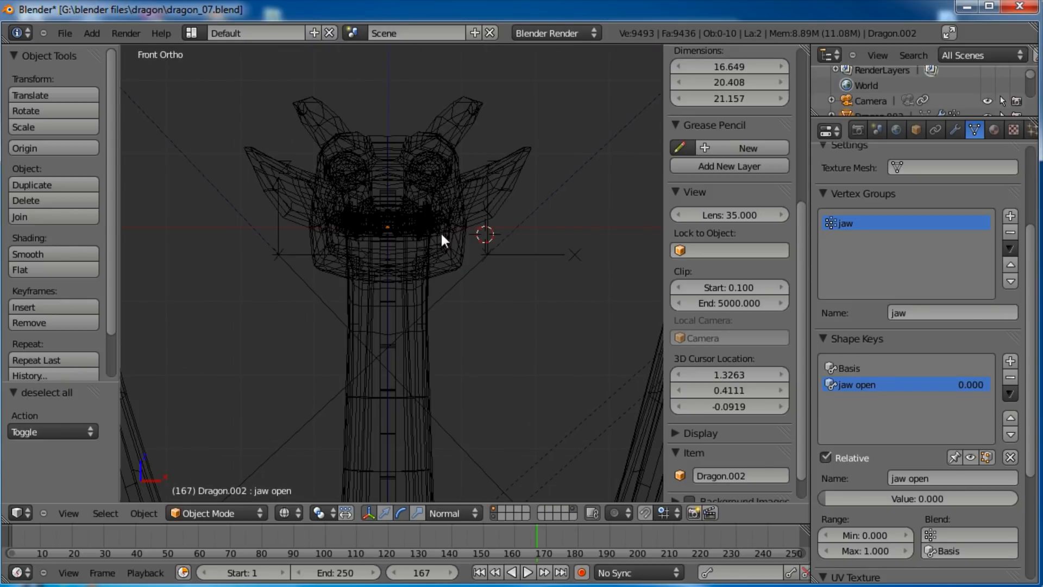
pyautogui.scroll(6, 360, 295)
pyautogui.click(377, 293)
pyautogui.click(377, 294)
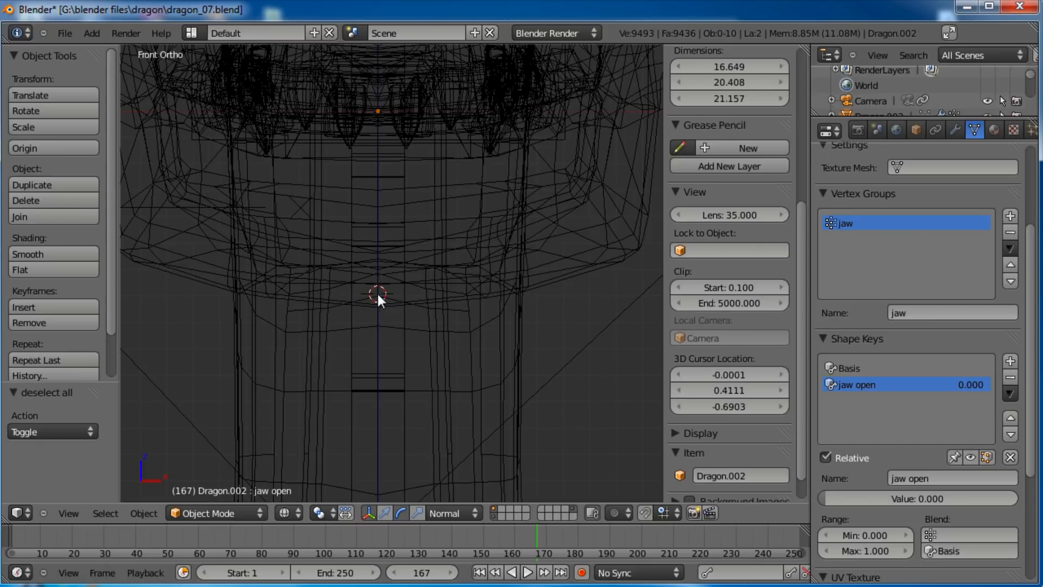
pyautogui.scroll(-5, 422, 296)
pyautogui.press('KP_3')
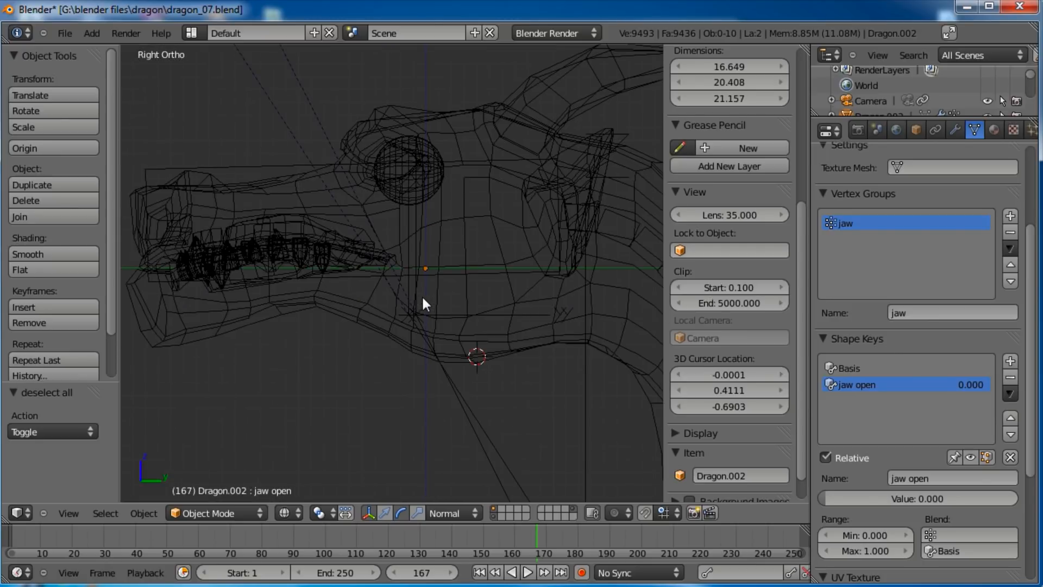
pyautogui.click(477, 275)
pyautogui.click(477, 278)
# Step: Select the armature, enter Edit Mode and add a new bone at the 3D cursor
pyautogui.rightClick(436, 232)
pyautogui.hotkey('ctrl', 'Tab')
pyautogui.press('Tab')
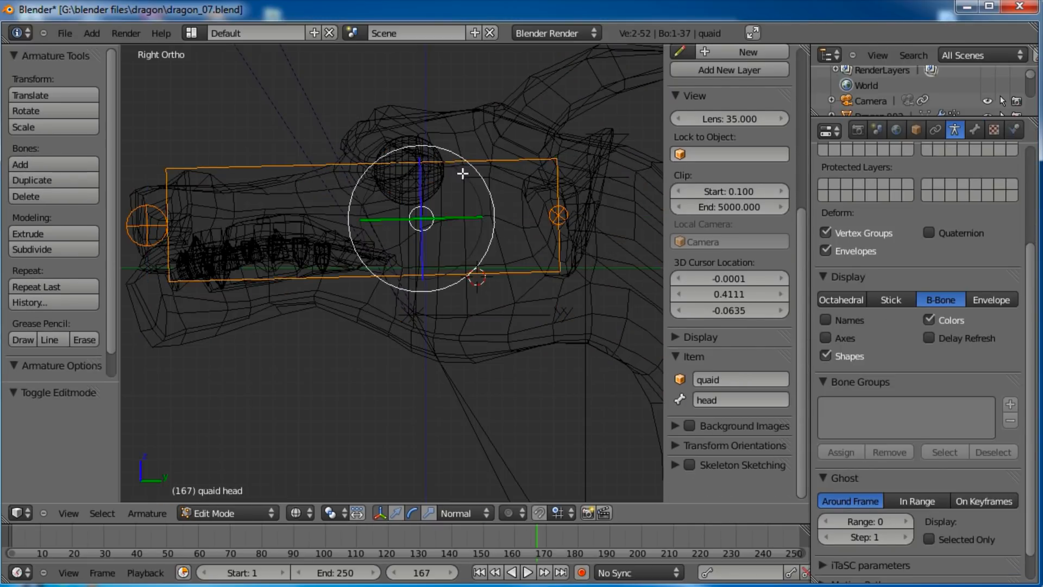
pyautogui.scroll(-3, 482, 261)
pyautogui.press('z')
pyautogui.scroll(-2, 495, 282)
pyautogui.keyDown('shift'); pyautogui.moveTo(496, 280); pyautogui.dragTo(494, 303, button='middle'); pyautogui.keyUp('shift')
pyautogui.scroll(2, 495, 304)
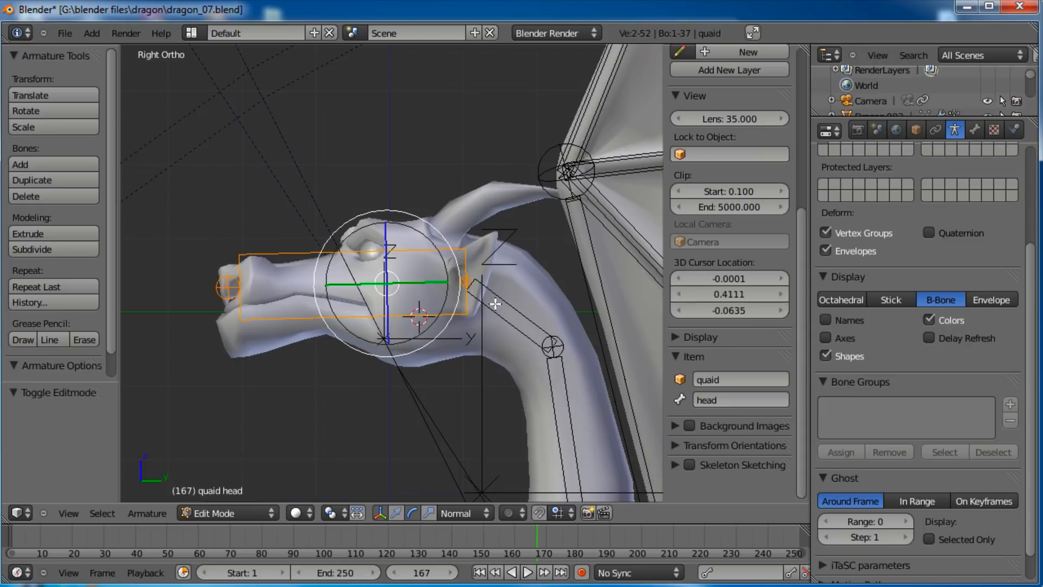
pyautogui.press('z')
pyautogui.hotkey('shift', 'a')
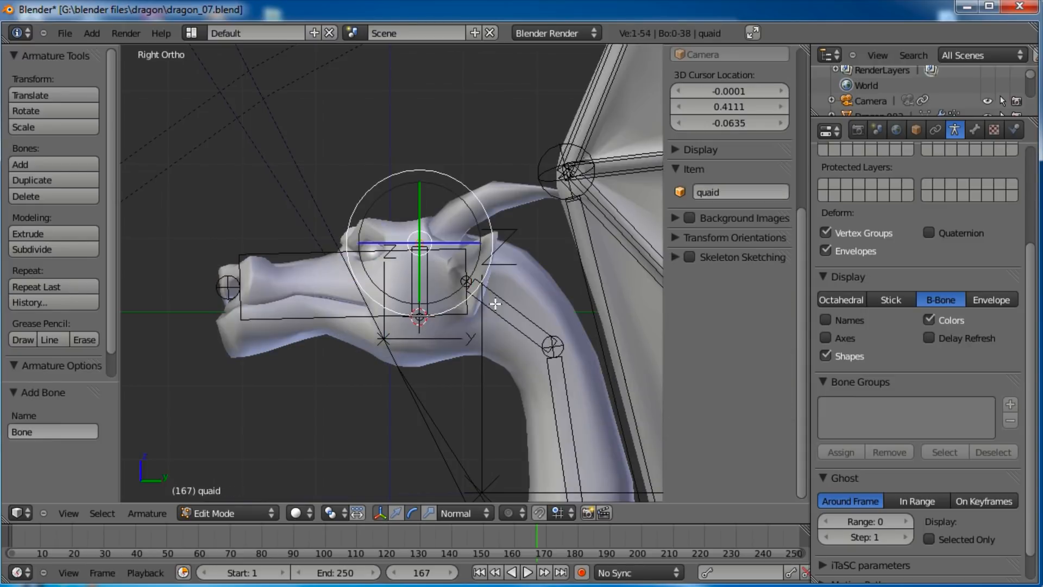
# Step: Move the new bone's tip to the front of the lower jaw and shift its base about 0.1 toward the neck
pyautogui.press('g')
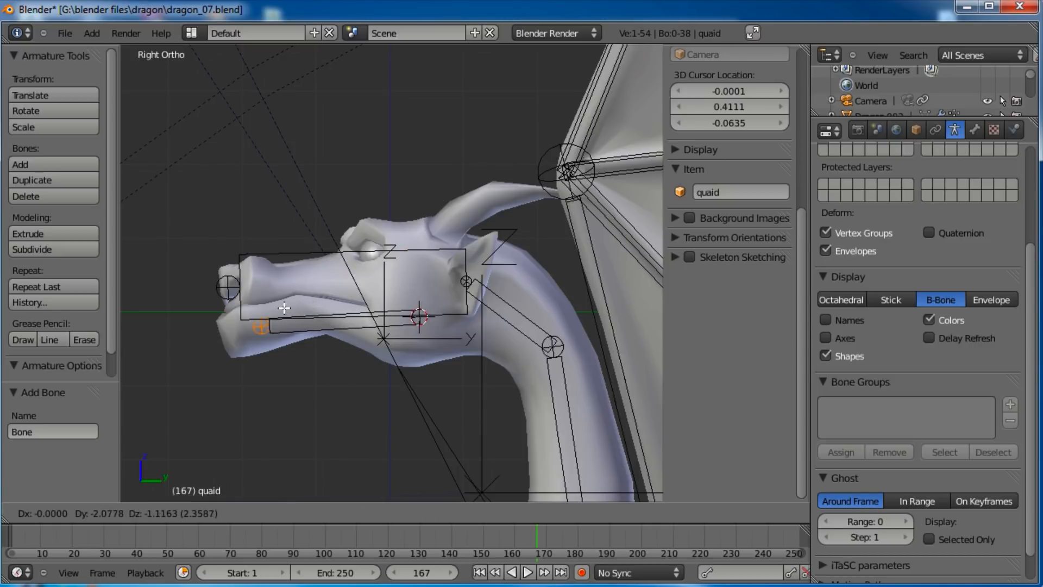
pyautogui.click(255, 320)
pyautogui.rightClick(419, 316)
pyautogui.press('g')
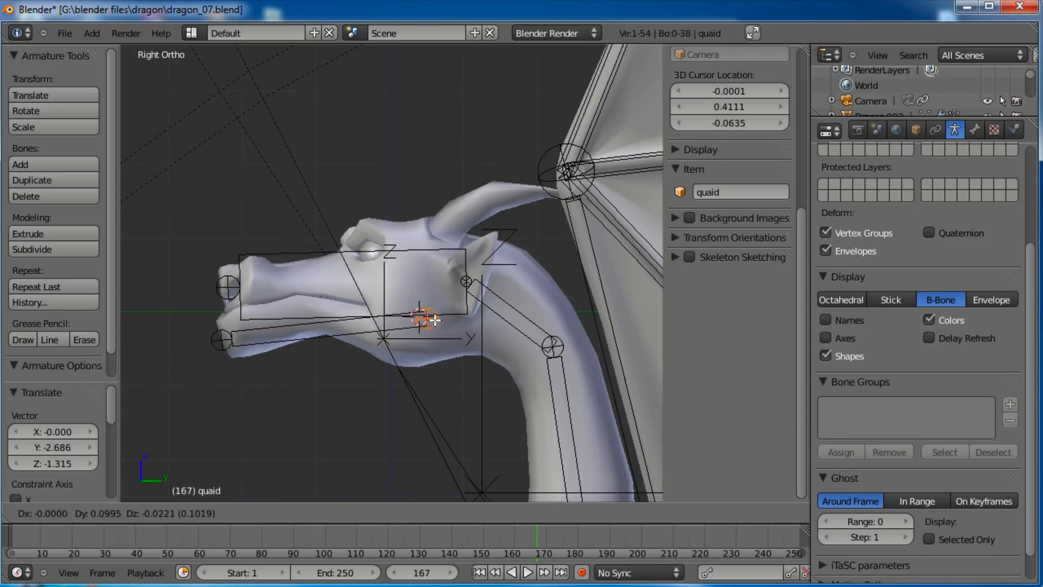
pyautogui.click(435, 320)
# Step: Select the whole lower jaw bone and rename it as jaw
pyautogui.rightClick(421, 322)
pyautogui.rightClick(370, 331)
pyautogui.click(719, 402)
pyautogui.write('ja')
pyautogui.press('Return')
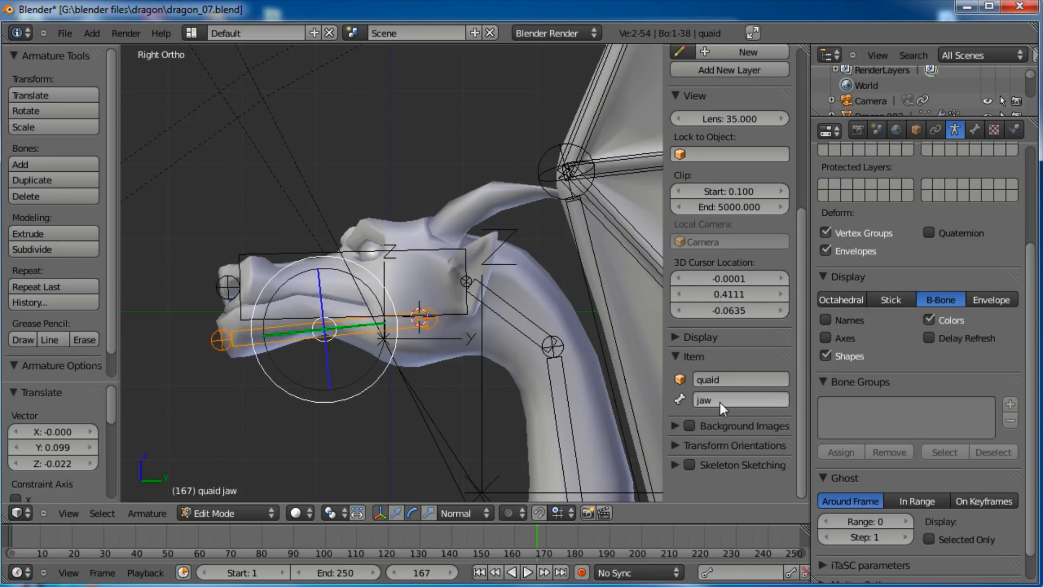
# Step: Place the 3D cursor at the root of the left ear using side and front views, and add a new bone there
pyautogui.keyDown('shift'); pyautogui.moveTo(473, 247); pyautogui.dragTo(467, 258, button='middle'); pyautogui.keyUp('shift')
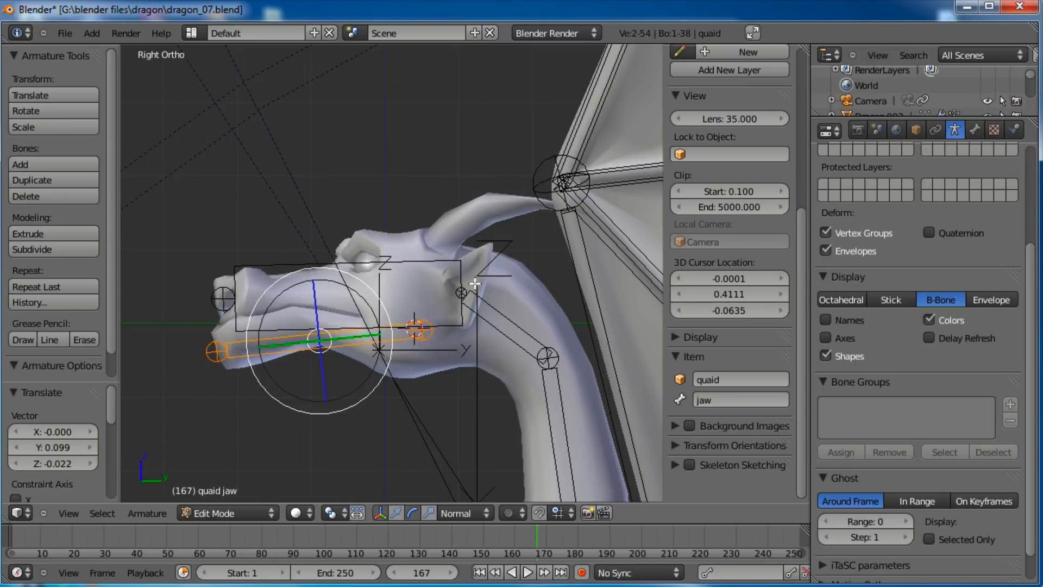
pyautogui.click(454, 296)
pyautogui.press('KP_1')
pyautogui.scroll(1, 522, 286)
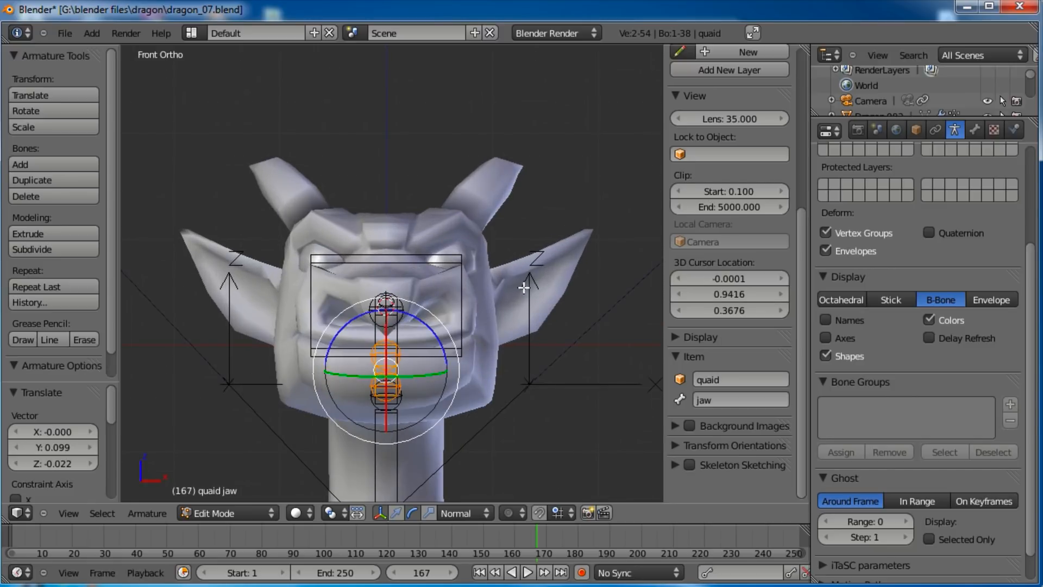
pyautogui.click(476, 316)
pyautogui.hotkey('shift', 'a')
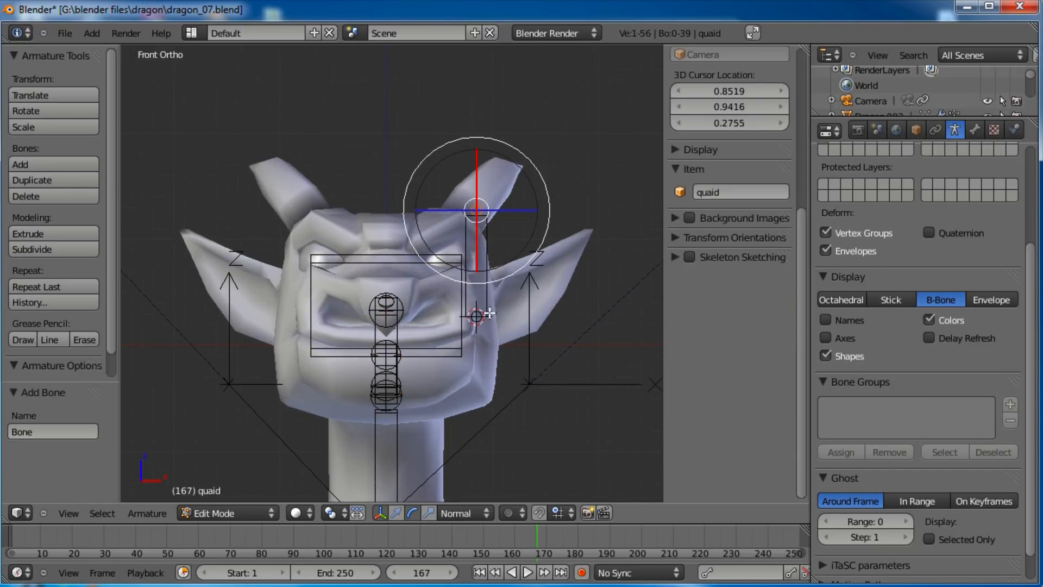
# Step: In front view, move the new bone's tip to the ear tip and shift its base slightly inward at the ear root
pyautogui.press('g')
pyautogui.click(605, 206)
pyautogui.rightClick(476, 317)
pyautogui.press('g')
pyautogui.click(507, 315)
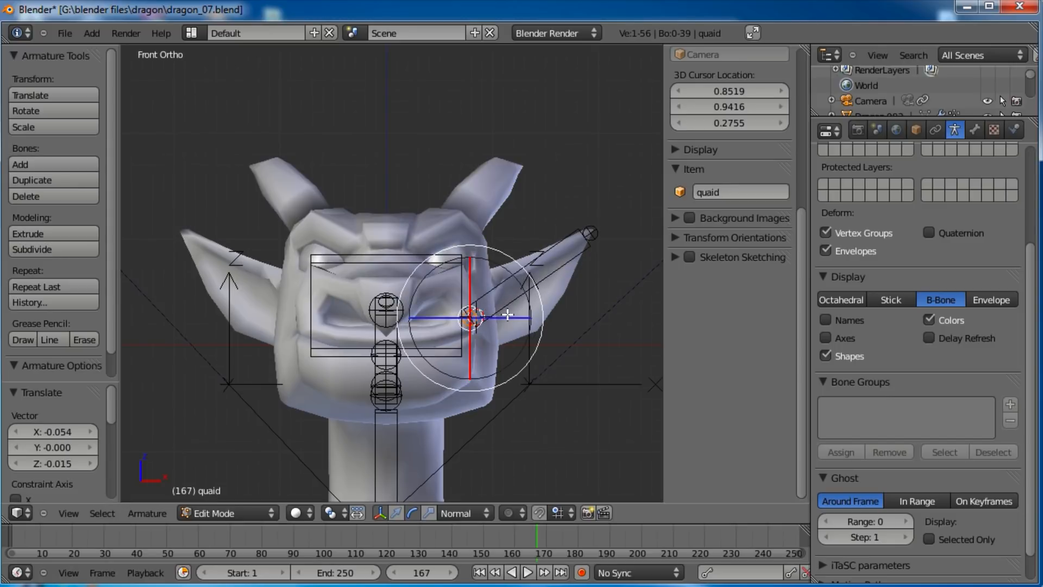
# Step: In top view, move the ear bone's tip back about 0.51 to line up with the ear tip
pyautogui.press('KP_3')
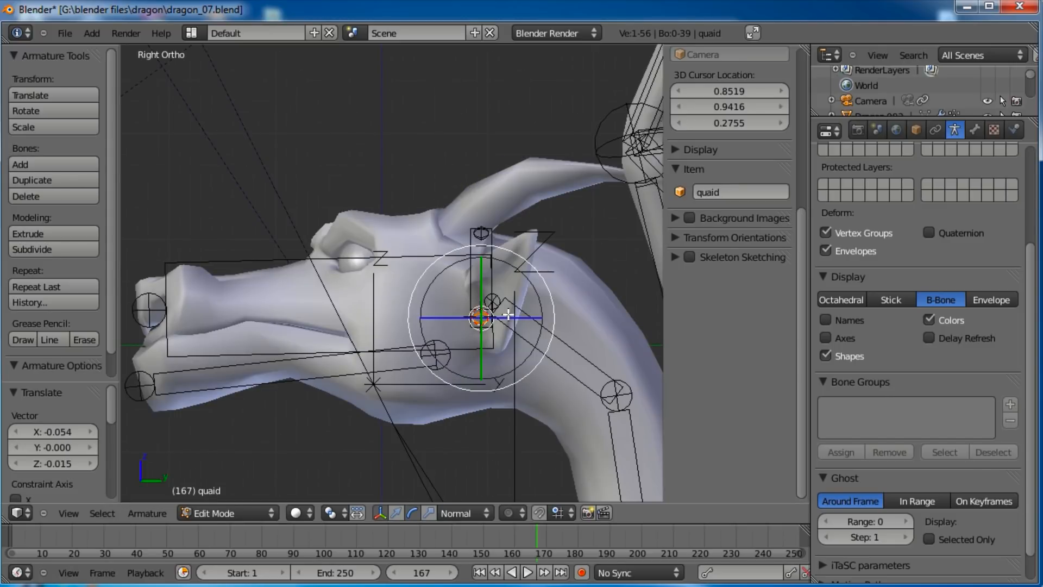
pyautogui.press('KP_7')
pyautogui.keyDown('shift'); pyautogui.moveTo(517, 302); pyautogui.dragTo(462, 446, button='middle'); pyautogui.keyUp('shift')
pyautogui.rightClick(530, 332)
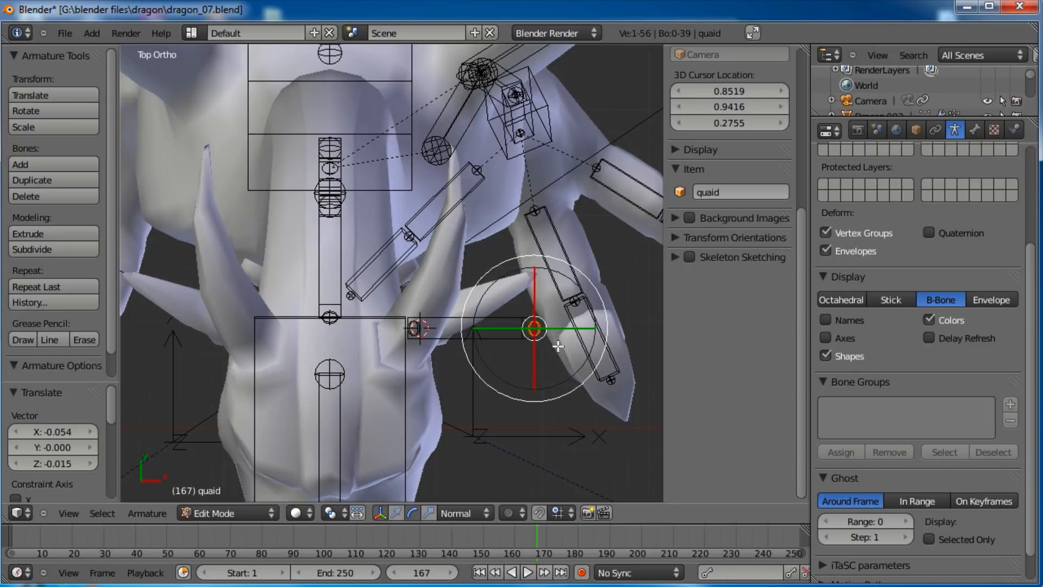
pyautogui.press('g')
pyautogui.click(558, 292)
# Step: Select the whole ear bone and subdivide it into two bones
pyautogui.moveTo(558, 291); pyautogui.dragTo(483, 314, button='middle')
pyautogui.rightClick(483, 314)
pyautogui.press('w')
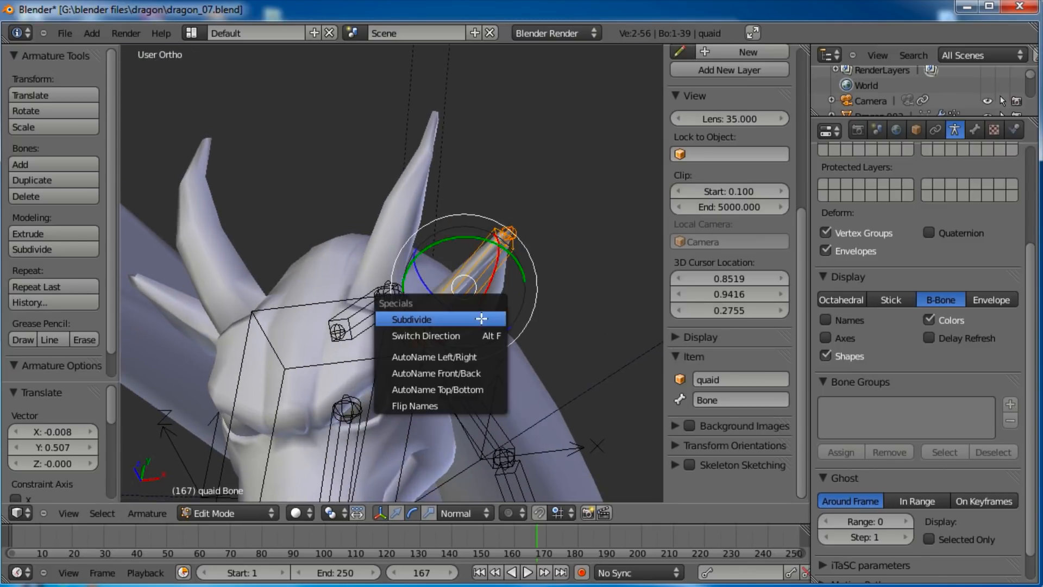
pyautogui.click(481, 318)
# Step: Move the joint between the two ear bones toward the ear root, leaving a short base bone and a long outer bone
pyautogui.rightClick(463, 288)
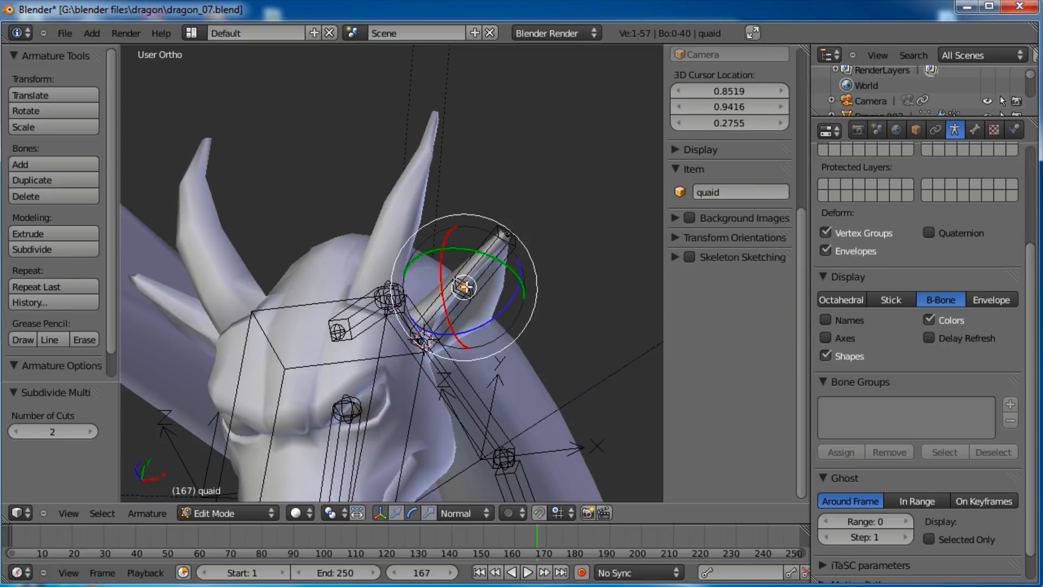
pyautogui.press('g')
pyautogui.click(447, 312)
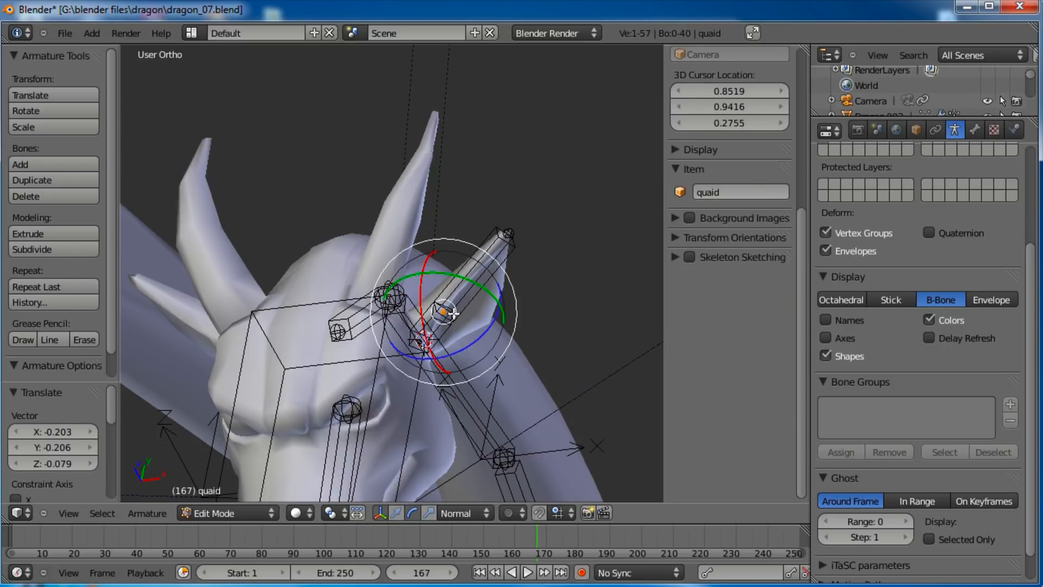
pyautogui.press('KP_1')
pyautogui.press('g')
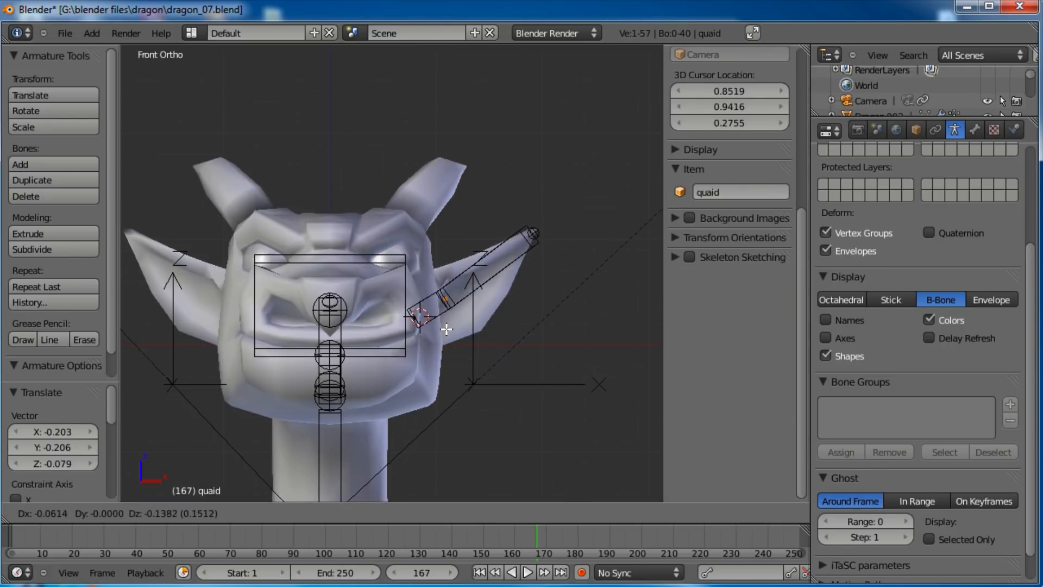
pyautogui.click(444, 334)
# Step: Select the outer ear bone and, in Pose Mode, set its curved bone segments to 5
pyautogui.rightClick(474, 285)
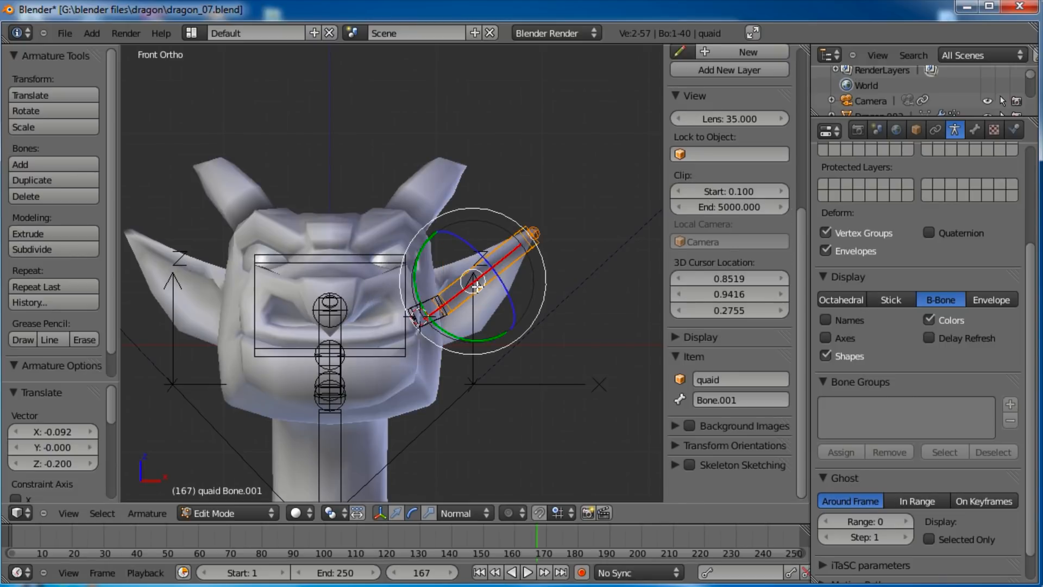
pyautogui.moveTo(475, 286); pyautogui.dragTo(435, 283, button='middle')
pyautogui.rightClick(423, 329)
pyautogui.rightClick(468, 288)
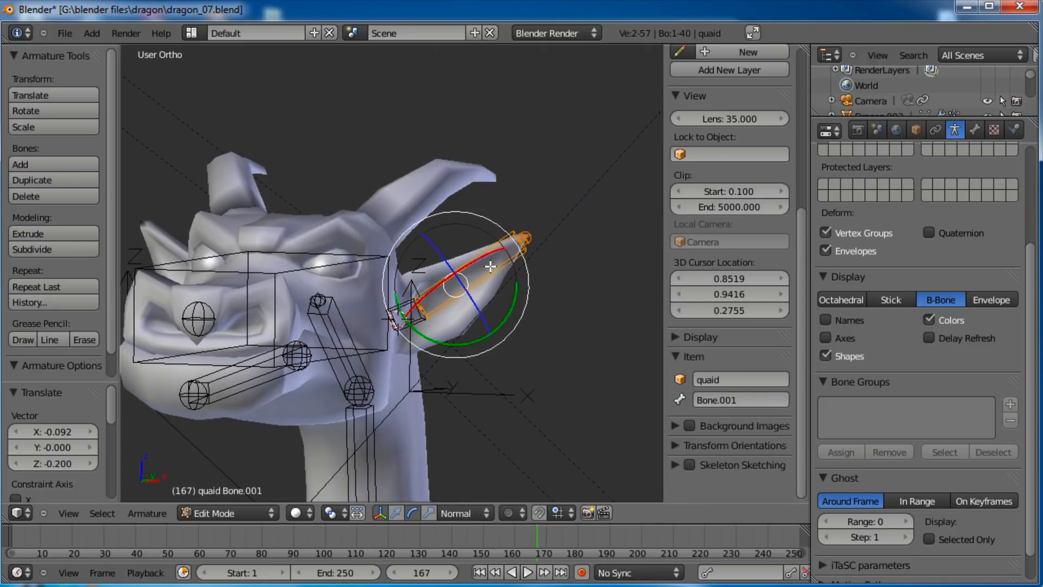
pyautogui.hotkey('ctrl', 'Tab')
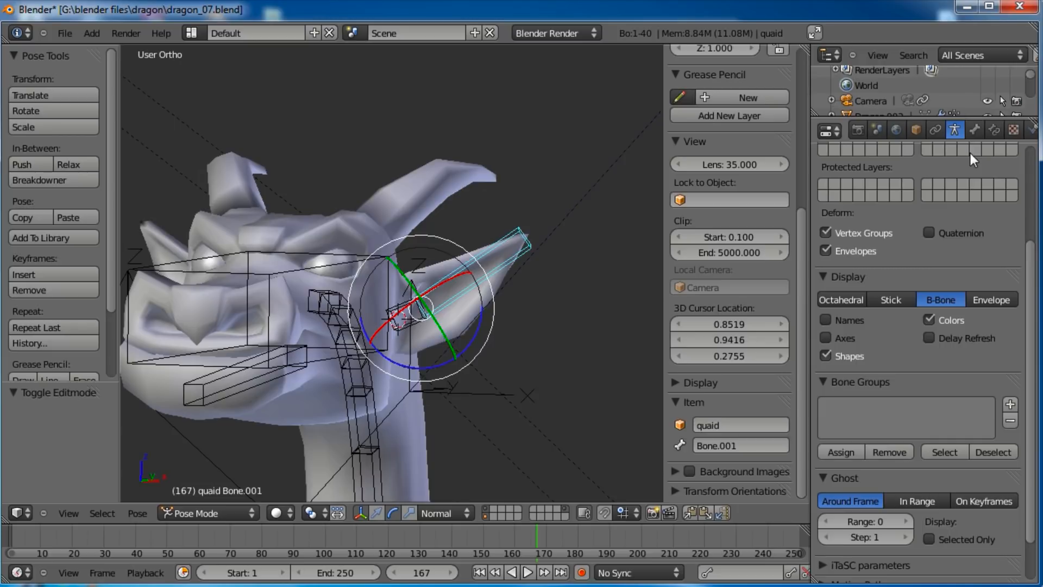
pyautogui.click(975, 129)
pyautogui.scroll(-5, 976, 515)
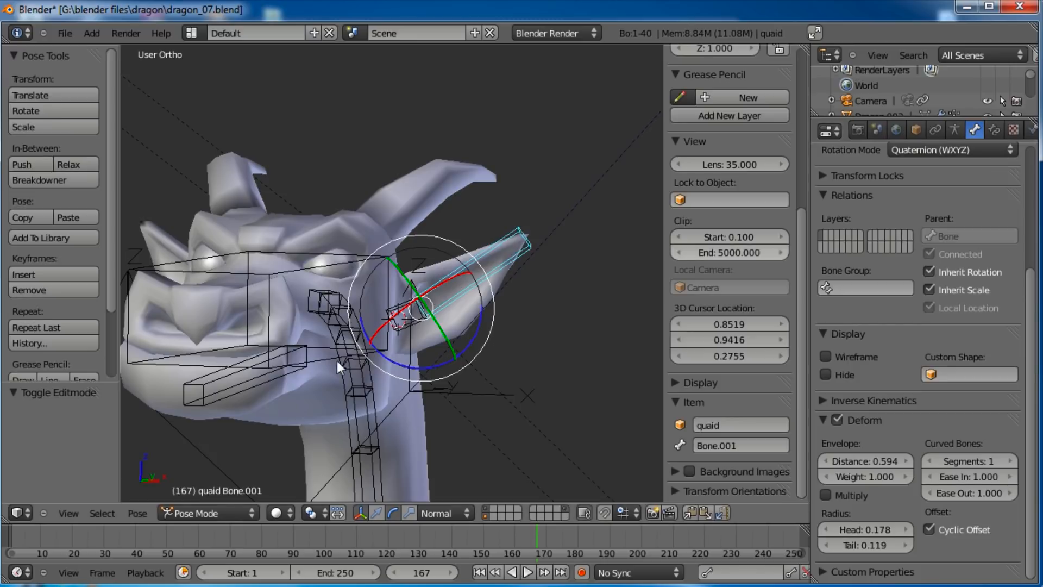
pyautogui.press('Tab')
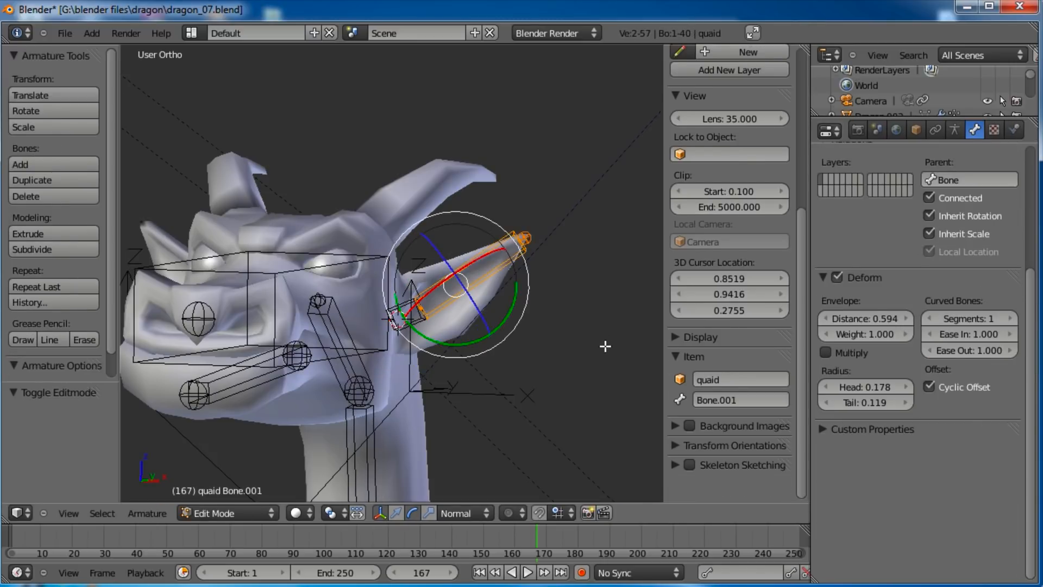
pyautogui.press('Tab')
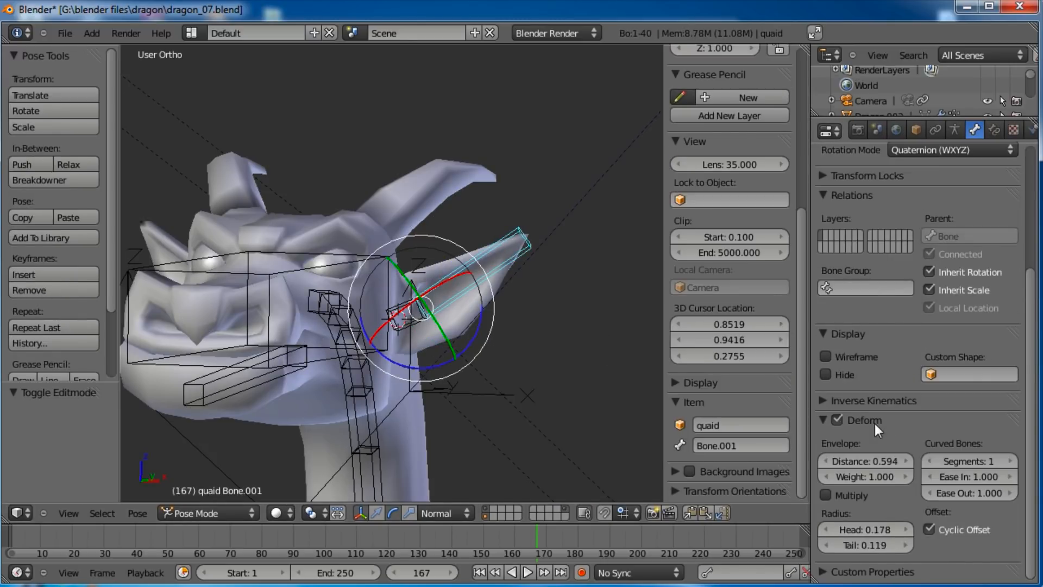
pyautogui.click(1012, 461)
pyautogui.click(1011, 462)
pyautogui.click(1011, 462)
pyautogui.click(1011, 463)
# Step: Test the outer ear bone's bend with a free trackball rotation and cancel it
pyautogui.rightClick(418, 319)
pyautogui.moveTo(423, 318); pyautogui.dragTo(472, 272, button='middle')
pyautogui.rightClick(466, 263)
pyautogui.press('r')
pyautogui.press('r')
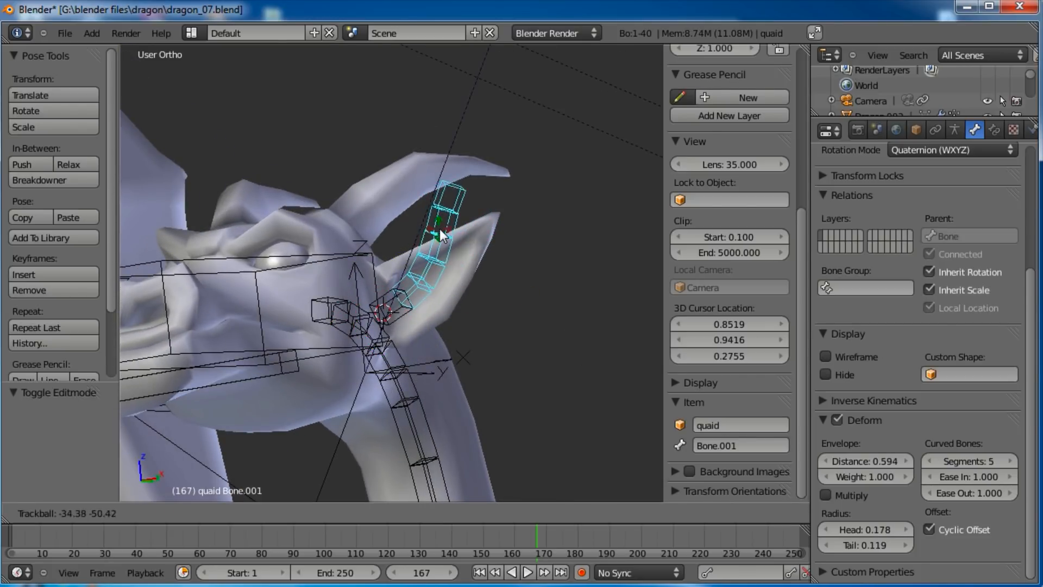
pyautogui.rightClick(477, 314)
# Step: Try deleting the short ear base bone in Edit Mode, check the outer bone in Pose Mode, and undo the deletion
pyautogui.press('Tab')
pyautogui.rightClick(408, 311)
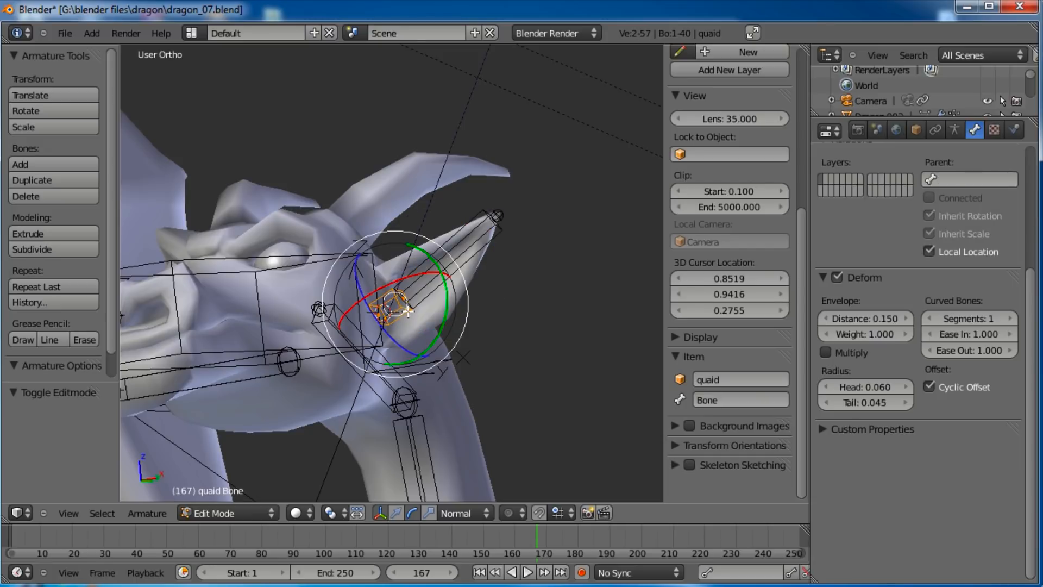
pyautogui.press('x')
pyautogui.click(424, 317)
pyautogui.hotkey('ctrl', 'Tab')
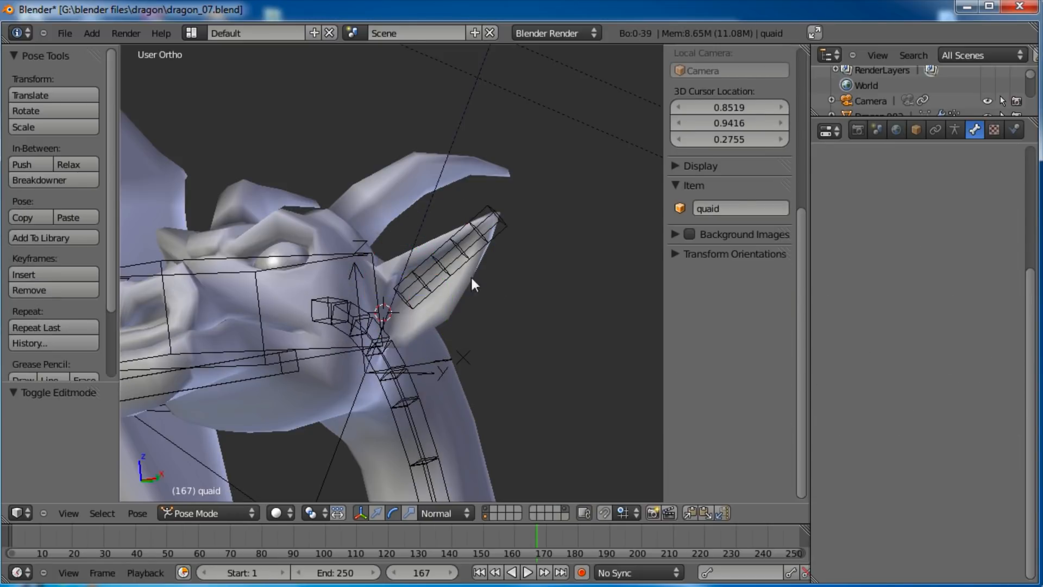
pyautogui.press('r')
pyautogui.click(507, 276)
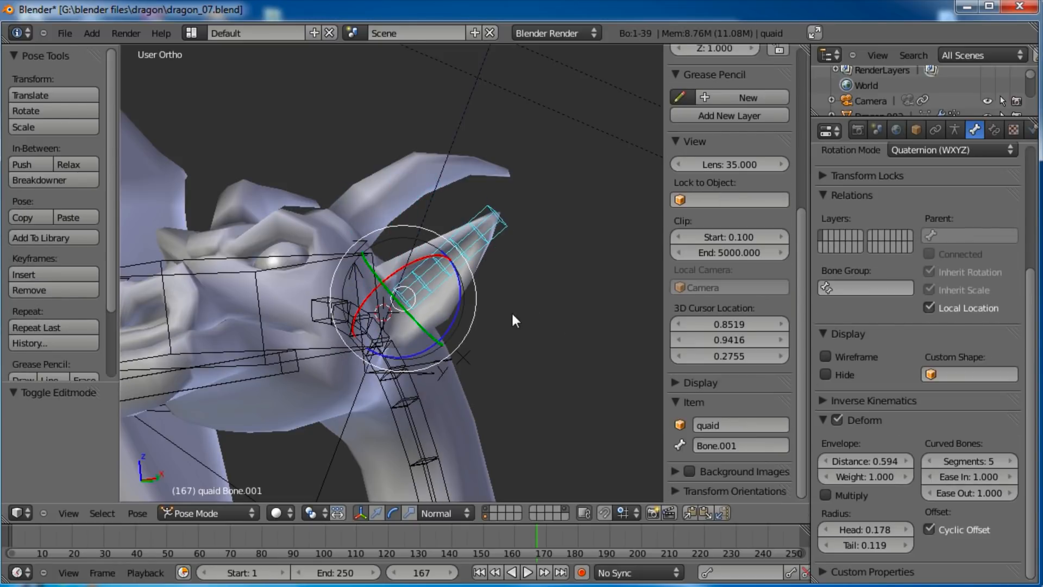
pyautogui.press('Tab')
pyautogui.hotkey('shift', 'a')
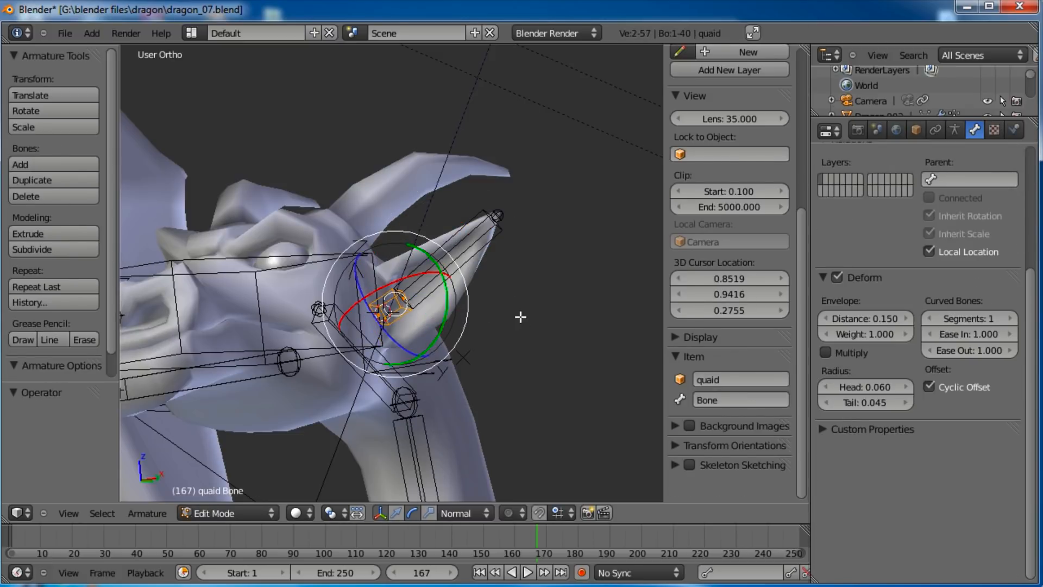
# Step: In Pose Mode, rename the short ear base bone as earBase.L
pyautogui.hotkey('ctrl', 'Tab')
pyautogui.press('a')
pyautogui.press('a')
pyautogui.click(733, 445)
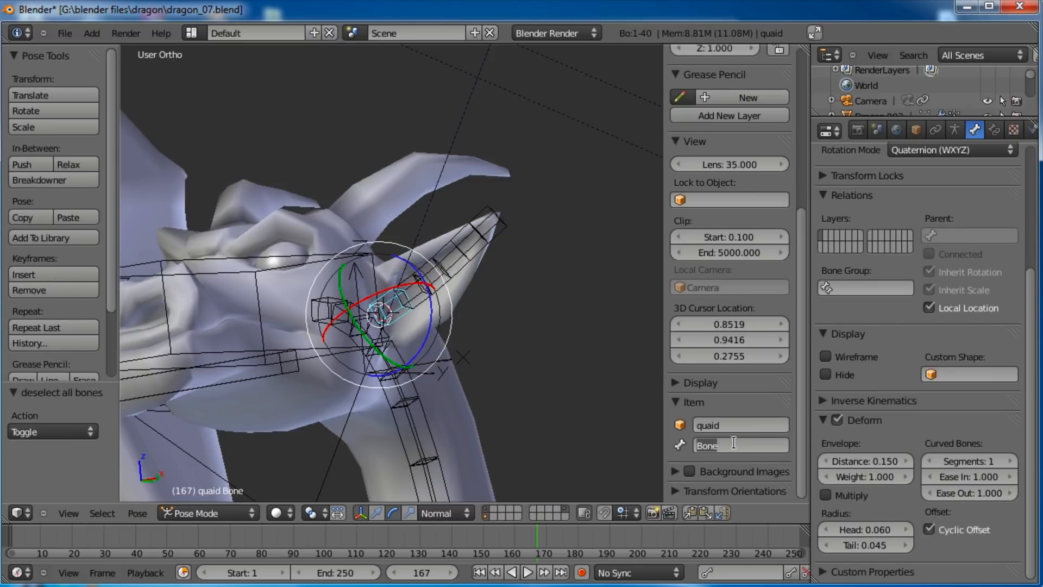
pyautogui.write('e')
pyautogui.write('arBase.L')
pyautogui.press('Return')
# Step: Select the outer ear bone and rename it as ear.L
pyautogui.rightClick(423, 217)
pyautogui.rightClick(445, 258)
pyautogui.click(756, 445)
pyautogui.write('ear.L')
pyautogui.press('Return')
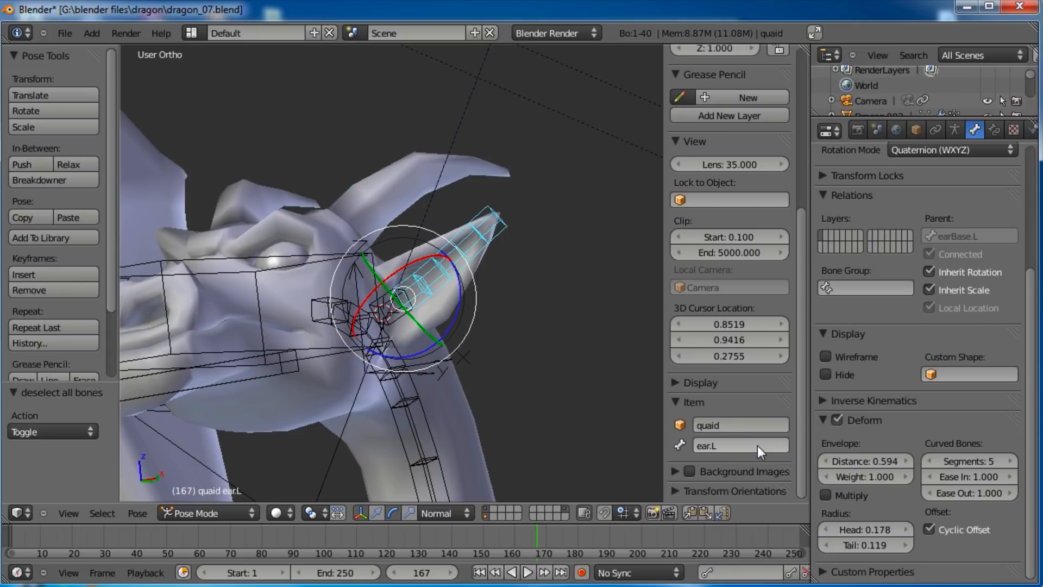
# Step: Examine the left eye and brow area of the head from several angles
pyautogui.scroll(2, 750, 440)
pyautogui.moveTo(637, 418); pyautogui.dragTo(316, 377, button='middle')
pyautogui.scroll(4, 316, 375)
pyautogui.keyDown('shift'); pyautogui.moveTo(393, 375); pyautogui.dragTo(456, 338, button='middle'); pyautogui.keyUp('shift')
pyautogui.scroll(4, 535, 367)
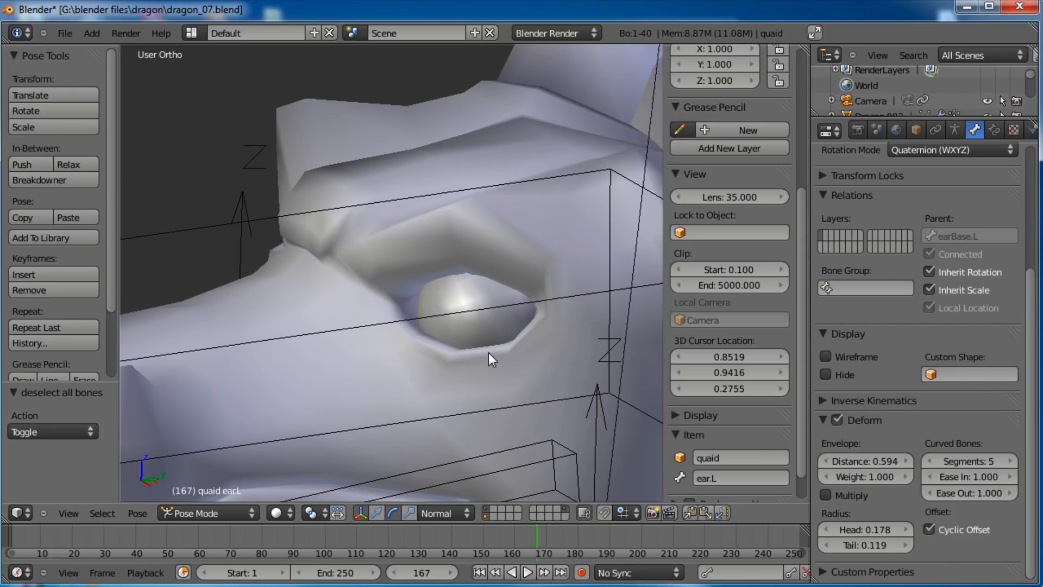
pyautogui.scroll(-4, 487, 353)
pyautogui.moveTo(413, 340); pyautogui.dragTo(458, 305, button='middle')
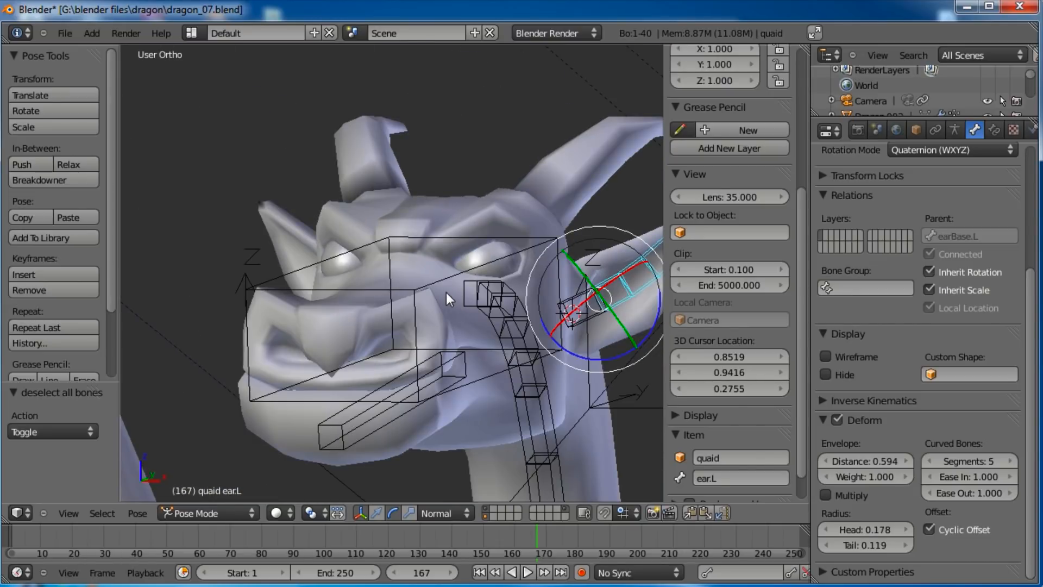
pyautogui.scroll(5, 435, 302)
pyautogui.scroll(-5, 435, 322)
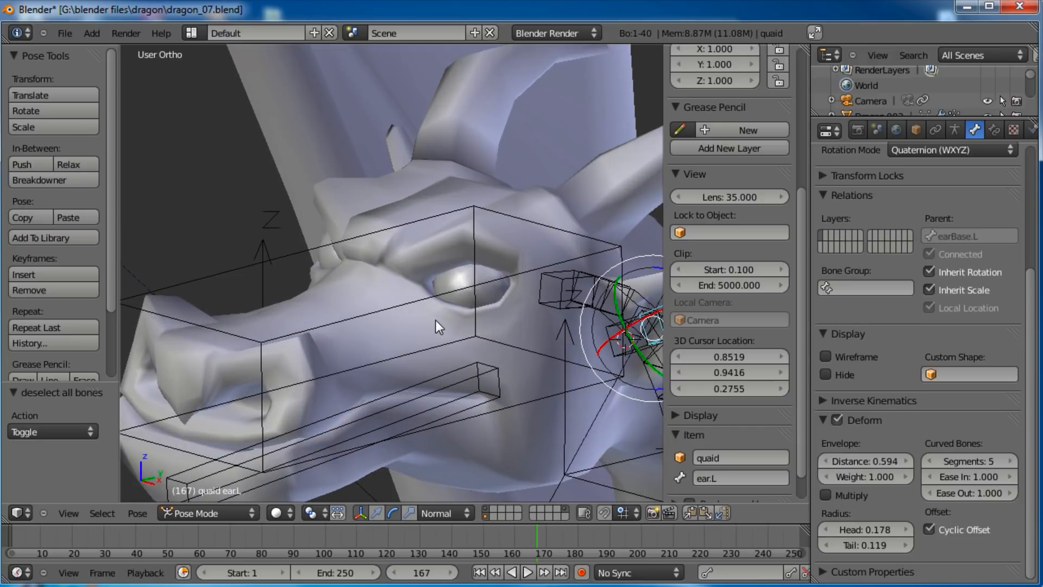
pyautogui.scroll(3, 425, 292)
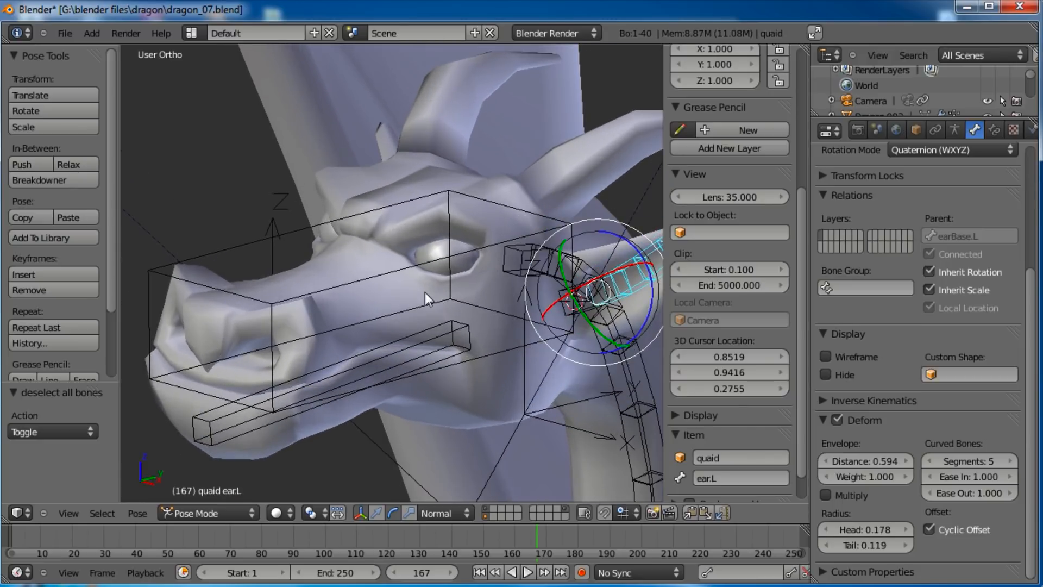
pyautogui.keyDown('shift'); pyautogui.moveTo(426, 289); pyautogui.dragTo(429, 296, button='middle'); pyautogui.keyUp('shift')
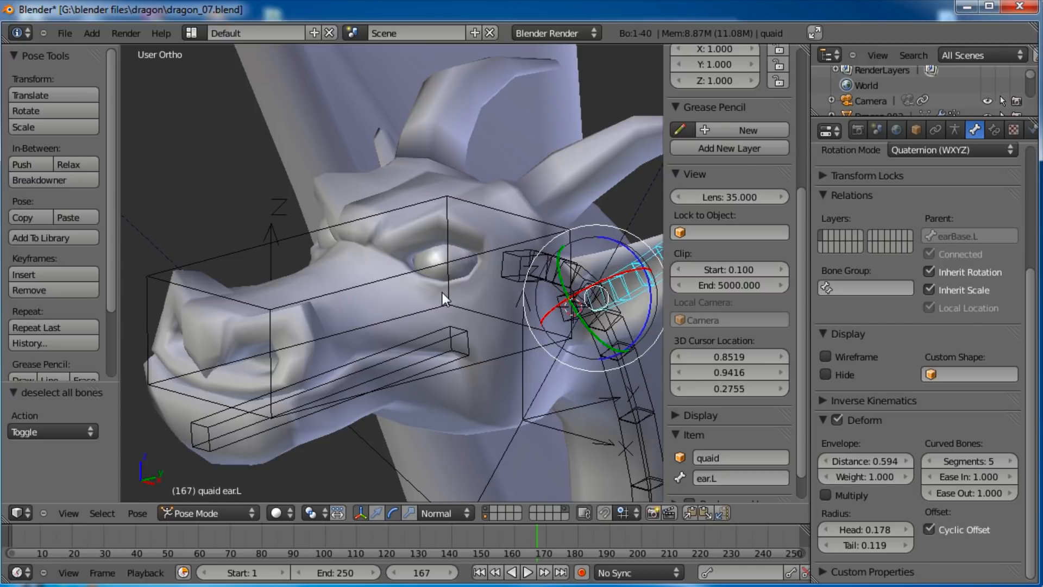
pyautogui.moveTo(363, 317)
pyautogui.mouseDown(button='middle')
pyautogui.moveTo(452, 321)
pyautogui.moveTo(376, 309)
pyautogui.mouseUp(button='middle')
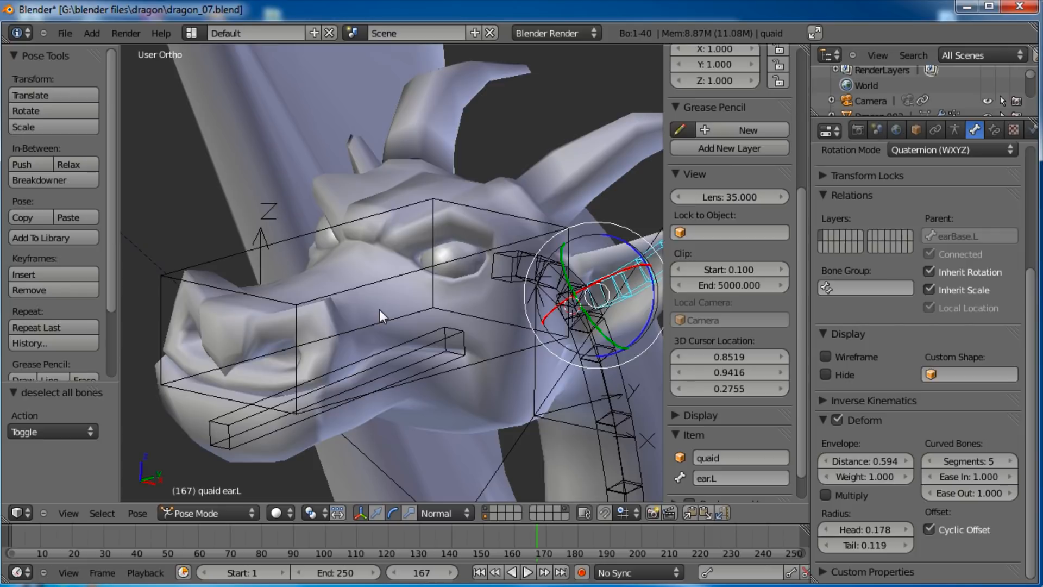
# Step: Place the 3D cursor at the inner end of the left brow using front and side views, and add a new bone in Edit Mode
pyautogui.press('KP_3')
pyautogui.scroll(2, 379, 311)
pyautogui.press('KP_1')
pyautogui.click(493, 208)
pyautogui.press('KP_3')
pyautogui.click(330, 205)
pyautogui.click(318, 211)
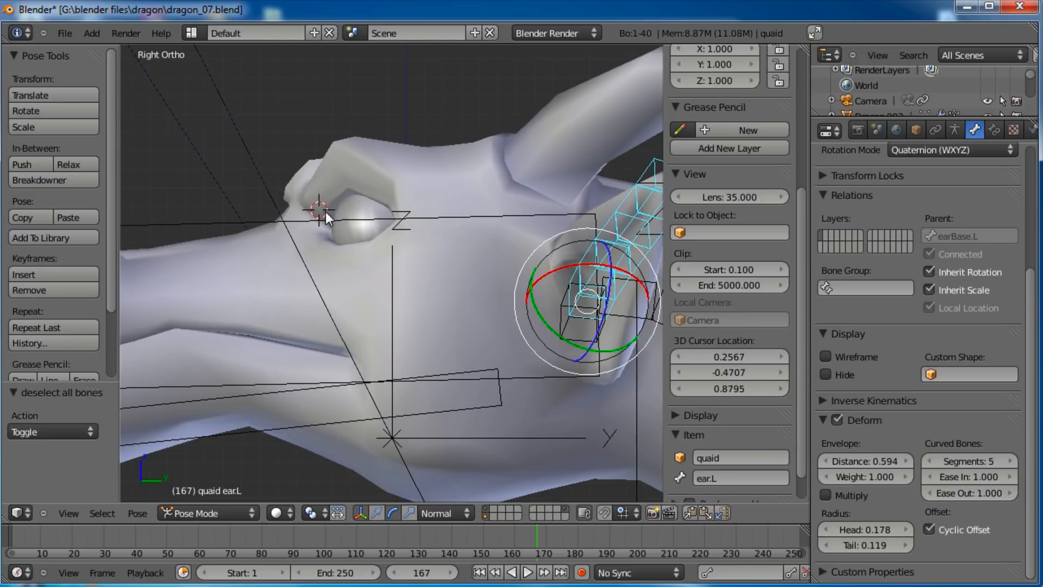
pyautogui.press('KP_1')
pyautogui.keyDown('shift'); pyautogui.moveTo(516, 160); pyautogui.dragTo(369, 252, button='middle'); pyautogui.keyUp('shift')
pyautogui.press('Tab')
pyautogui.hotkey('shift', 'a')
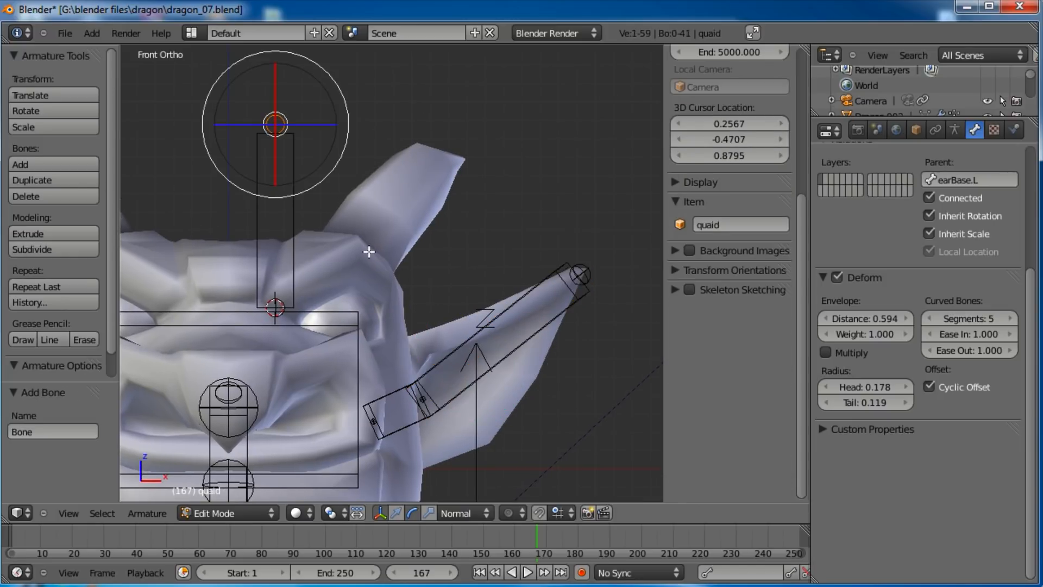
# Step: Move the new bone's tip to the brow's outer end in front view and back about 0.45 in side view
pyautogui.press('g')
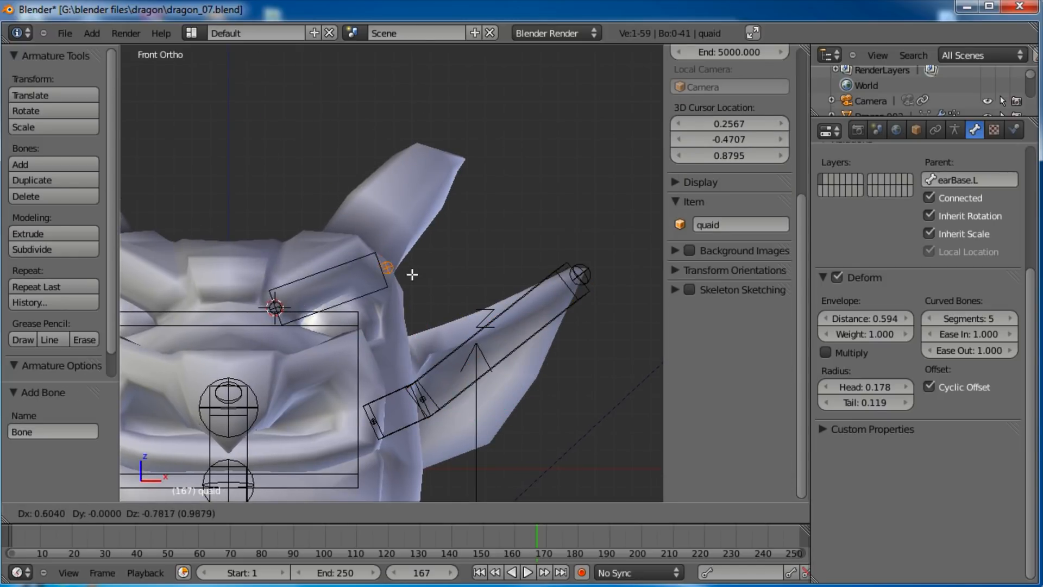
pyautogui.click(420, 286)
pyautogui.press('KP_3')
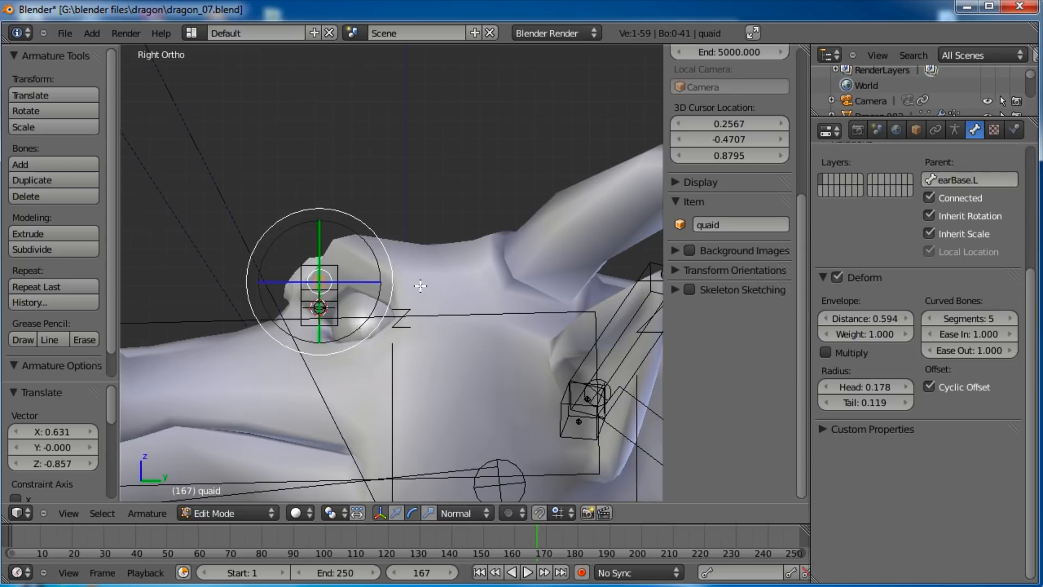
pyautogui.press('g')
pyautogui.click(502, 278)
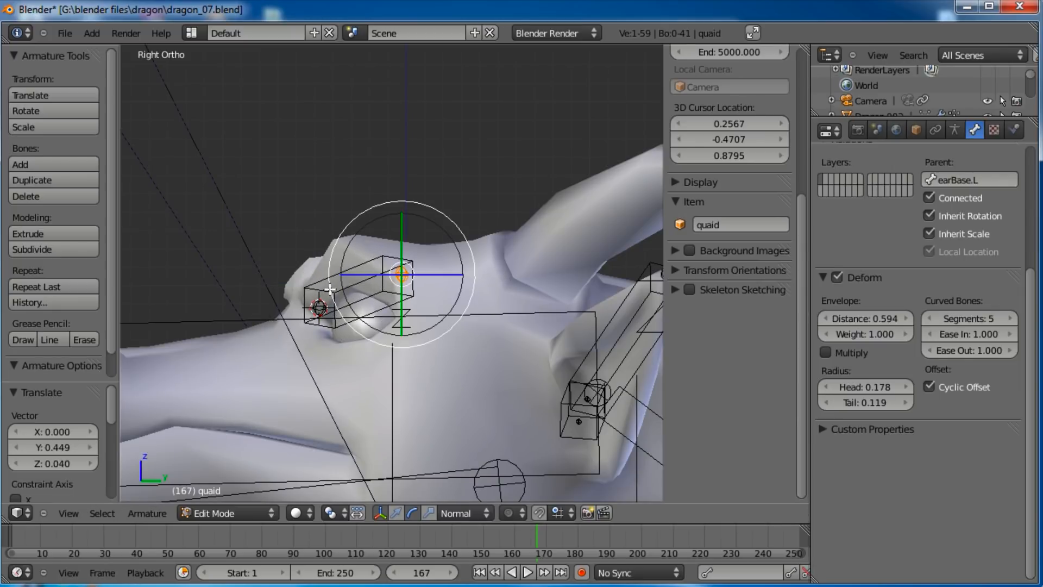
# Step: Select the whole brow bone and subdivide it into two bones
pyautogui.rightClick(365, 322)
pyautogui.press('w')
pyautogui.click(362, 322)
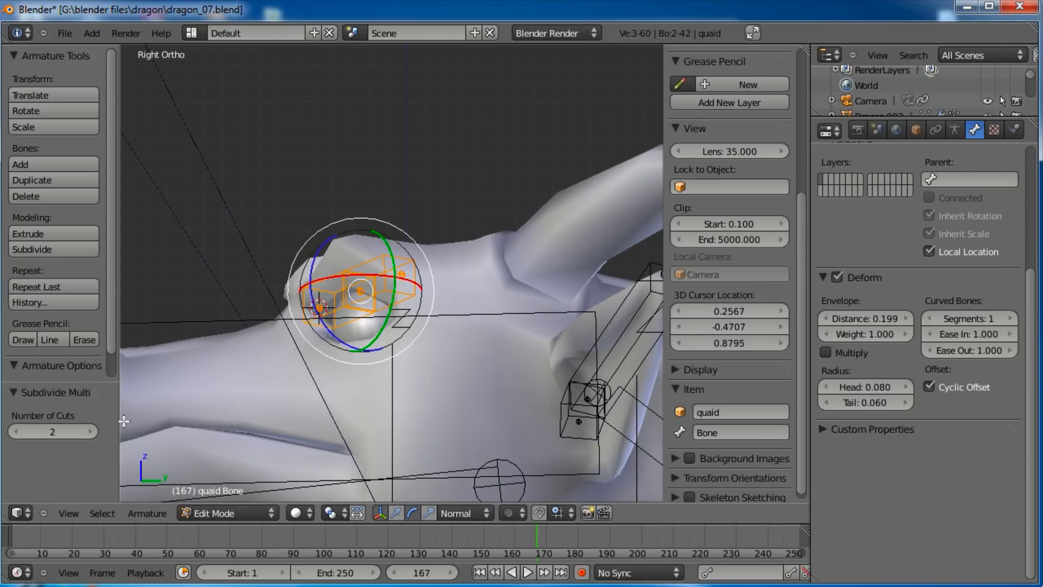
# Step: Reposition the middle joint and the end joints of the subdivided left brow bones so they follow the brow ridge
pyautogui.rightClick(359, 297)
pyautogui.press('g')
pyautogui.click(371, 289)
pyautogui.moveTo(333, 290); pyautogui.dragTo(256, 299, button='middle')
pyautogui.rightClick(266, 299)
pyautogui.press('g')
pyautogui.click(313, 289)
pyautogui.rightClick(392, 285)
pyautogui.moveTo(432, 284); pyautogui.dragTo(395, 309, button='middle')
pyautogui.press('g')
pyautogui.click(396, 309)
# Step: Switch to Pose Mode and rename the inner left brow bone as browinner.L
pyautogui.scroll(-2, 396, 308)
pyautogui.press('Tab')
pyautogui.rightClick(324, 256)
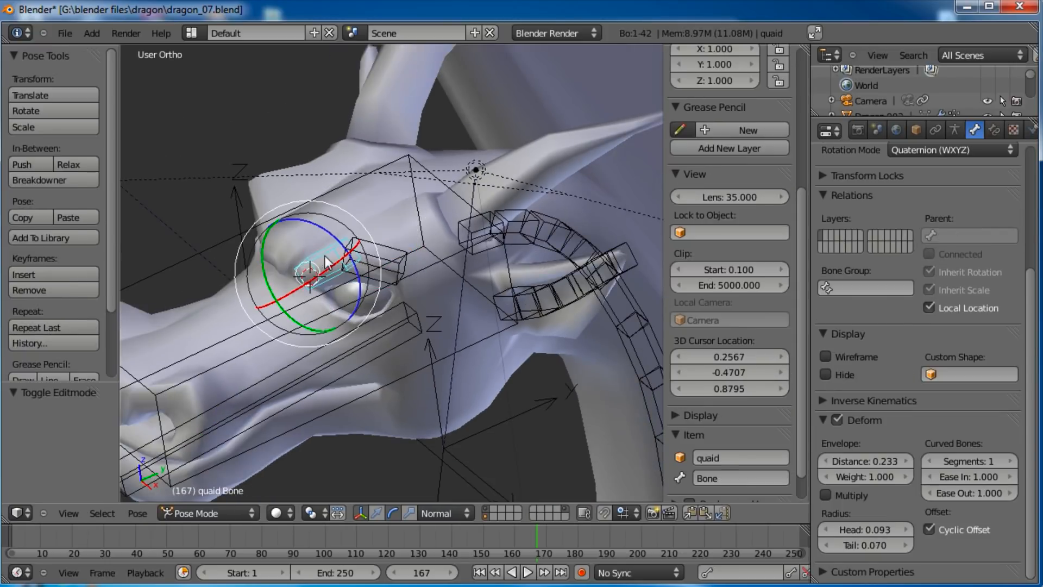
pyautogui.click(736, 478)
pyautogui.write('browinner.L')
pyautogui.press('Return')
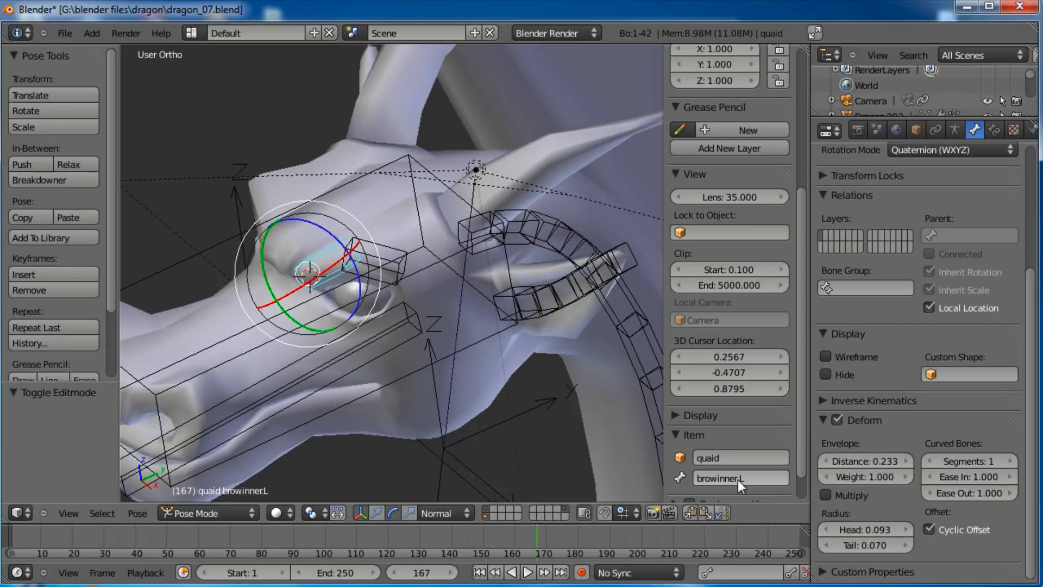
# Step: Rename the outer left brow bone as browouter.L and deselect all bones
pyautogui.rightClick(383, 240)
pyautogui.click(759, 478)
pyautogui.write('brp0')
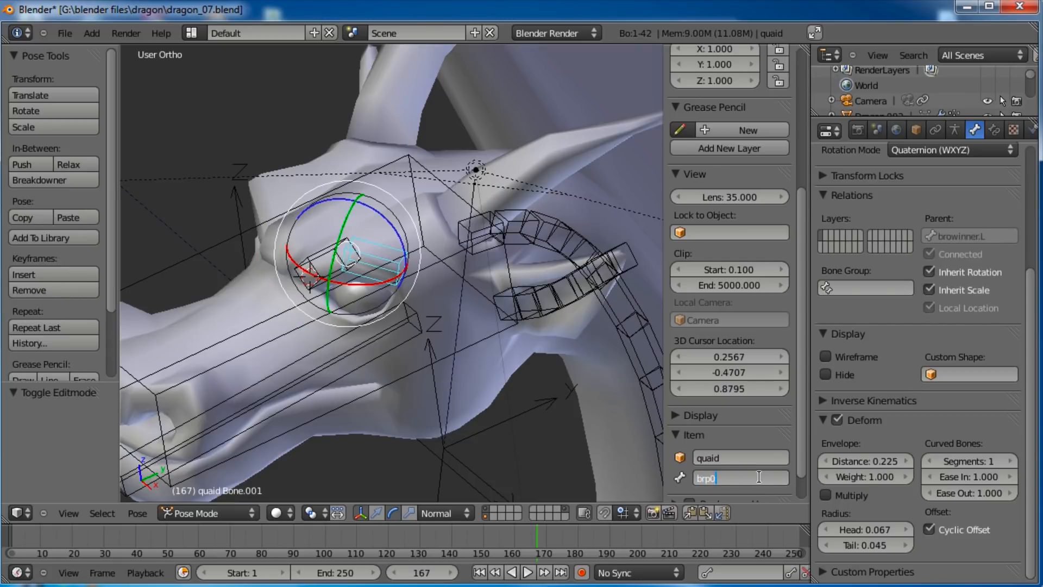
pyautogui.press('Return')
pyautogui.press('a')
pyautogui.moveTo(507, 357); pyautogui.dragTo(358, 299, button='middle')
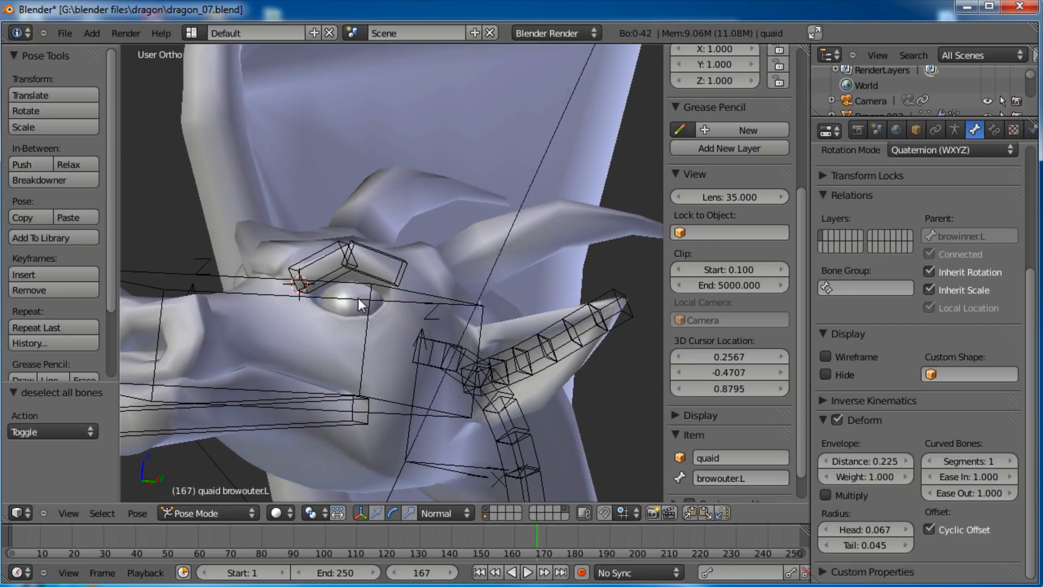
# Step: Place the 3D cursor on the model's centre line in wireframe front view
pyautogui.scroll(-4, 358, 299)
pyautogui.scroll(-5, 380, 341)
pyautogui.moveTo(430, 324); pyautogui.dragTo(466, 299, button='middle')
pyautogui.moveTo(452, 252)
pyautogui.keyDown('shift'); pyautogui.mouseDown(button='middle')
pyautogui.moveTo(451, 273)
pyautogui.moveTo(513, 318)
pyautogui.mouseUp(button='middle'); pyautogui.keyUp('shift')
pyautogui.press('KP_1')
pyautogui.scroll(3, 451, 273)
pyautogui.scroll(7, 513, 318)
pyautogui.press('z')
pyautogui.keyDown('shift'); pyautogui.moveTo(432, 346); pyautogui.dragTo(513, 272, button='middle'); pyautogui.keyUp('shift')
pyautogui.scroll(6, 514, 276)
pyautogui.click(435, 265)
pyautogui.click(432, 263)
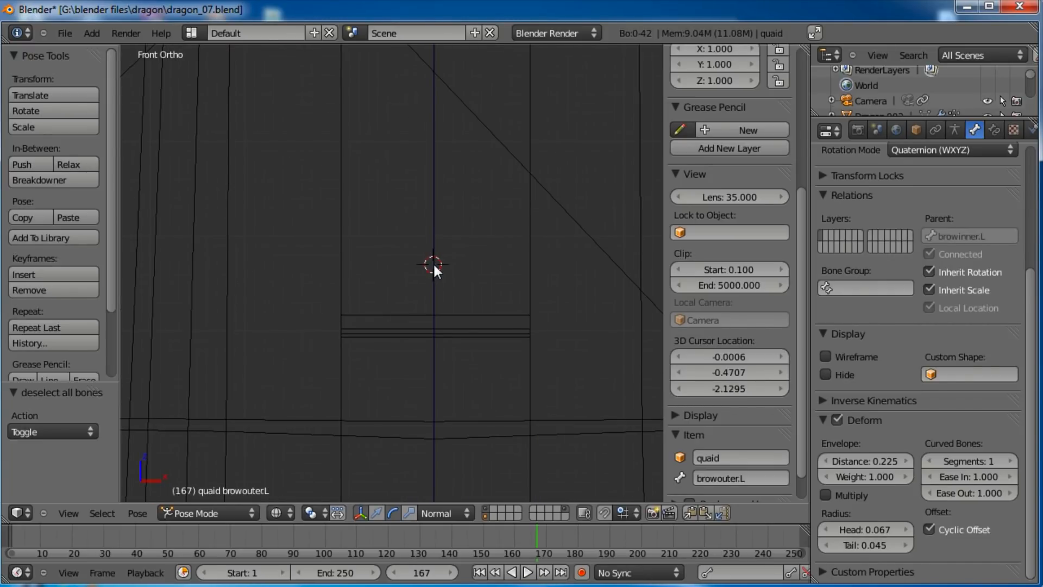
# Step: Return to solid shading and box-select the left wing and left leg bones in front view
pyautogui.scroll(-8, 433, 262)
pyautogui.scroll(-6, 442, 282)
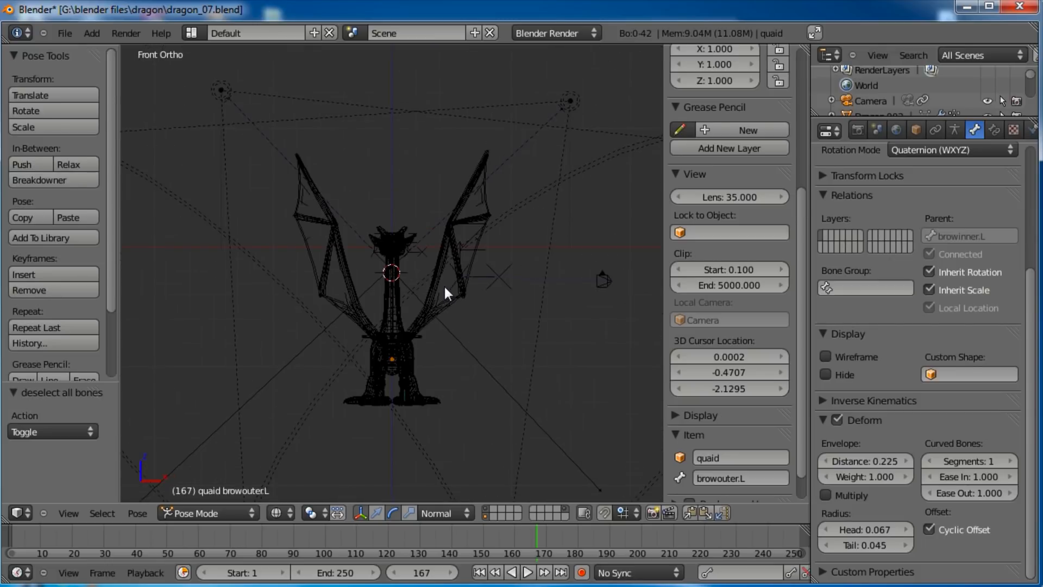
pyautogui.scroll(3, 445, 285)
pyautogui.scroll(1, 433, 288)
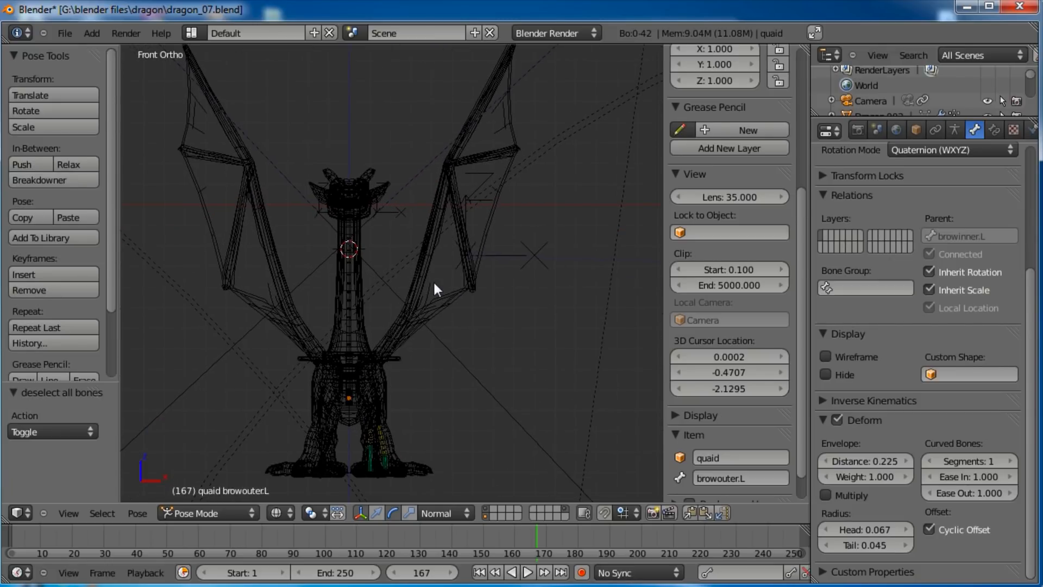
pyautogui.press('z')
pyautogui.scroll(-1, 442, 296)
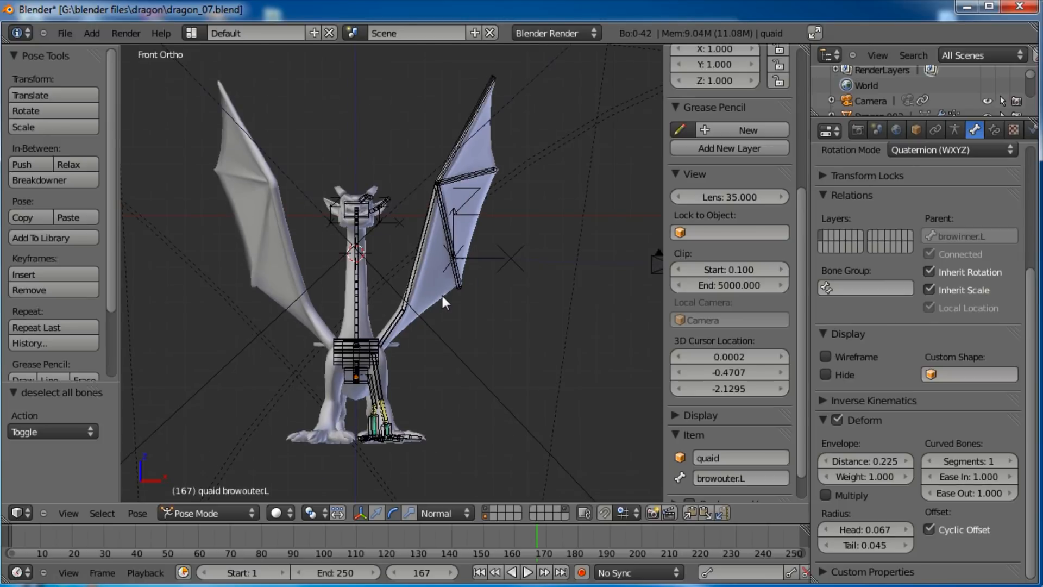
pyautogui.press('b')
pyautogui.moveTo(534, 66); pyautogui.dragTo(455, 341)
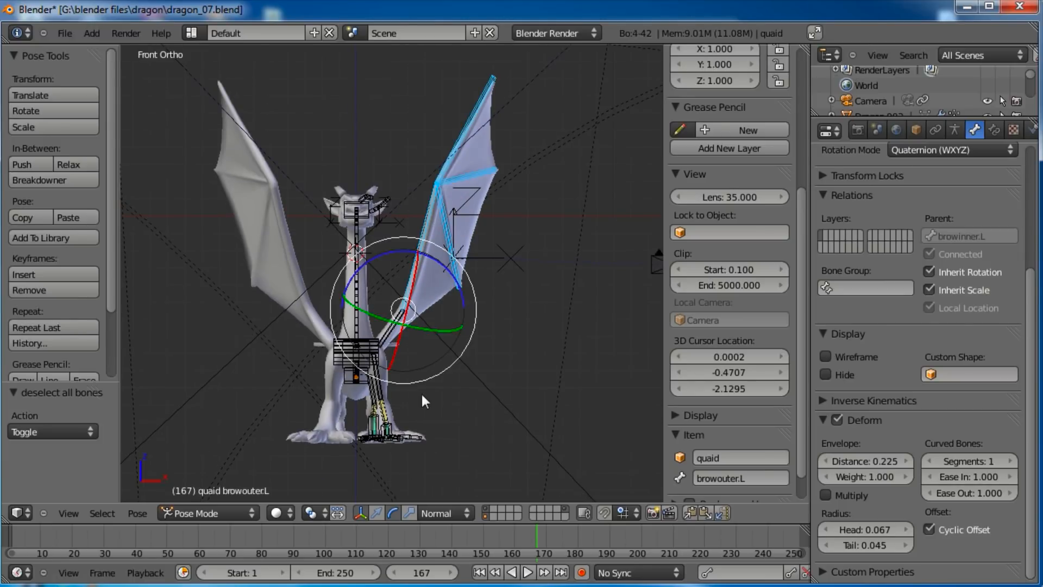
pyautogui.scroll(3, 416, 348)
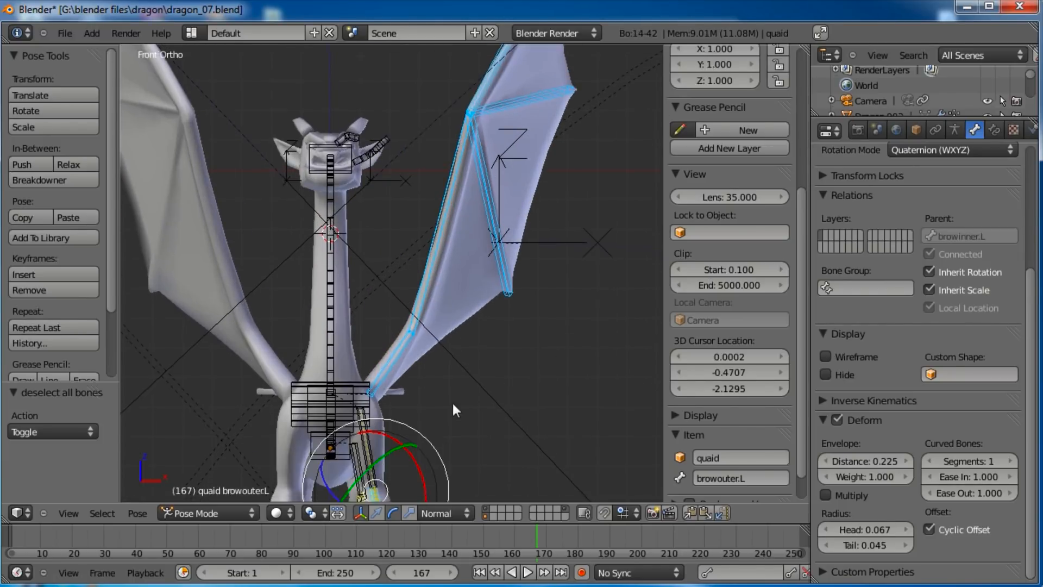
pyautogui.keyDown('shift'); pyautogui.moveTo(405, 452); pyautogui.dragTo(449, 286, button='middle'); pyautogui.keyUp('shift')
pyautogui.moveTo(400, 332); pyautogui.dragTo(373, 416)
pyautogui.press('b')
# Step: Select toe bones on the left foot, including pinky02.L, and try rotating a pinky bone
pyautogui.moveTo(485, 272); pyautogui.dragTo(446, 347, button='middle')
pyautogui.scroll(4, 439, 254)
pyautogui.keyDown('shift'); pyautogui.moveTo(439, 253); pyautogui.dragTo(435, 229, button='middle'); pyautogui.keyUp('shift')
pyautogui.scroll(4, 441, 288)
pyautogui.keyDown('shift'); pyautogui.moveTo(441, 288); pyautogui.dragTo(484, 303, button='middle'); pyautogui.keyUp('shift')
pyautogui.rightClick(345, 348)
pyautogui.moveTo(312, 309); pyautogui.dragTo(453, 346, button='middle')
pyautogui.rightClick(479, 340)
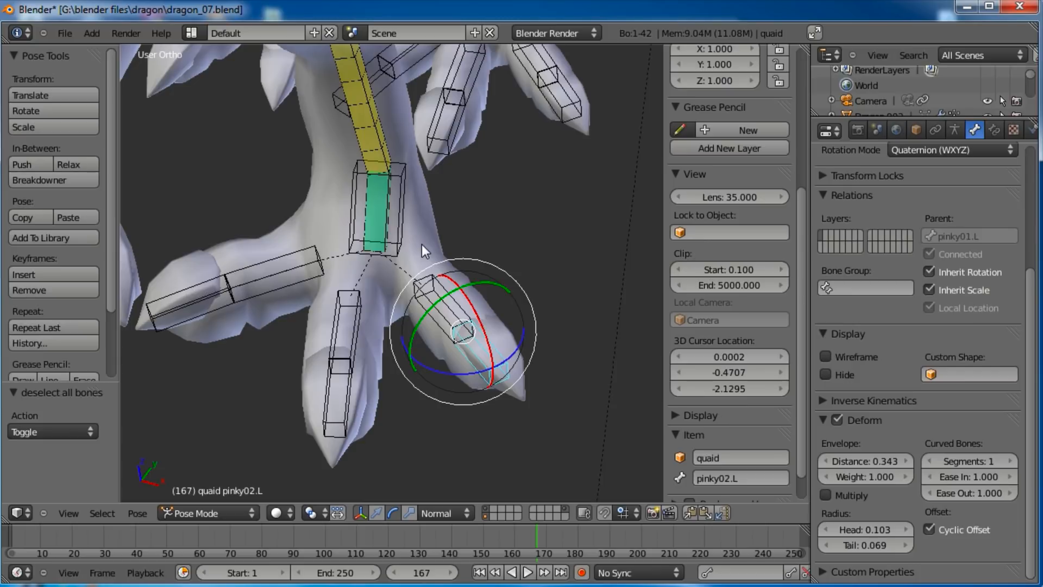
pyautogui.keyDown('shift'); pyautogui.moveTo(461, 217); pyautogui.dragTo(468, 244, button='middle'); pyautogui.keyUp('shift')
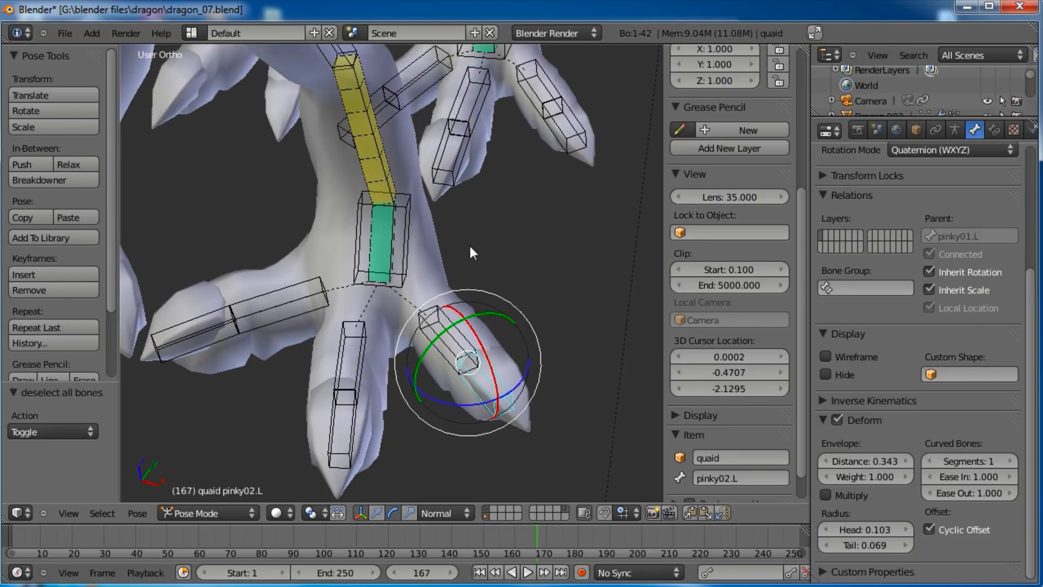
pyautogui.rightClick(462, 324)
pyautogui.press('r')
pyautogui.click(446, 315)
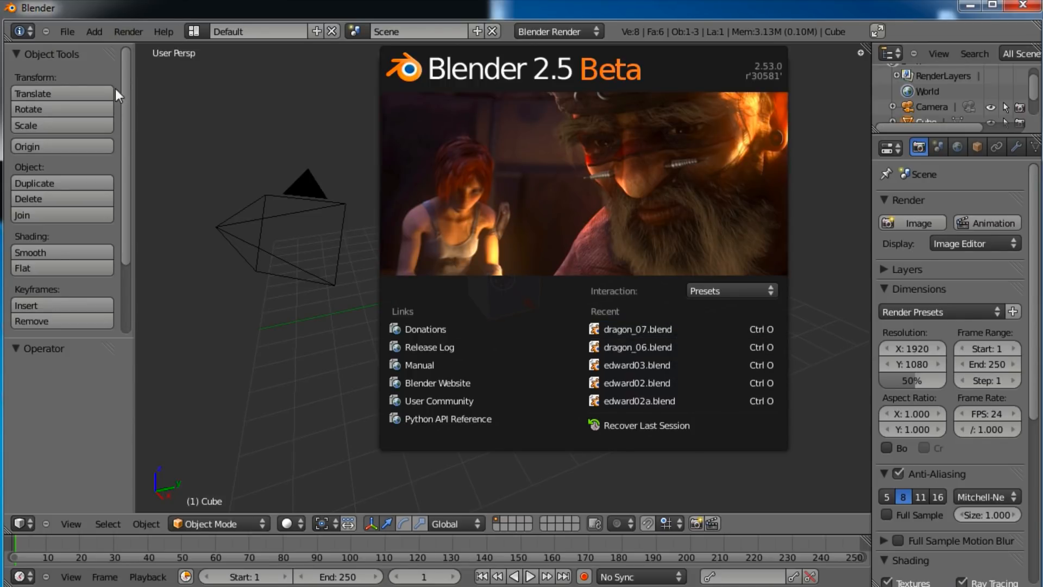
# Step: Open the auto-save recovery browser and list the files in C:\tmp with details, sorted by date
pyautogui.click(64, 34)
pyautogui.click(64, 34)
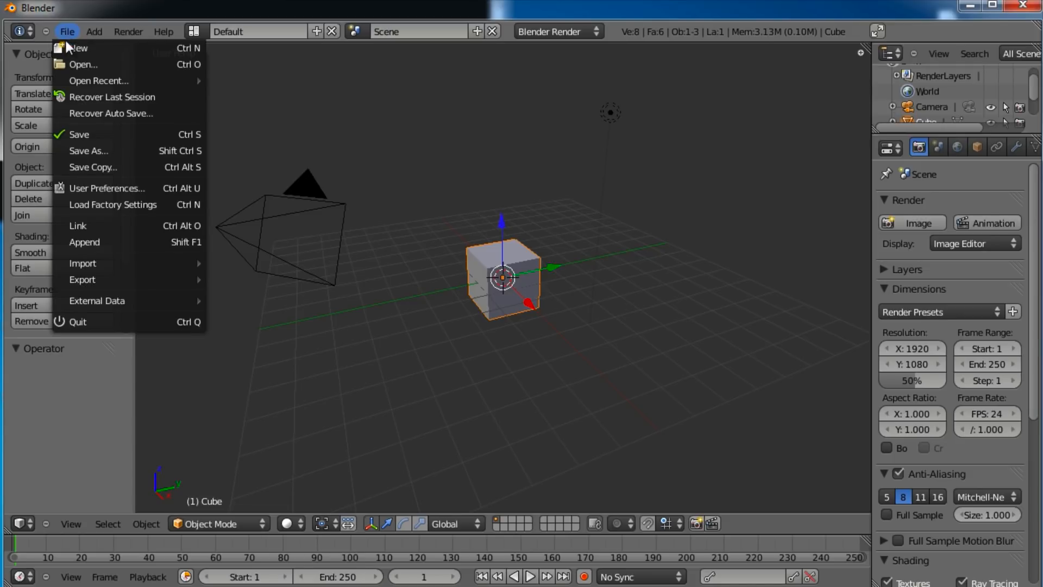
pyautogui.click(104, 113)
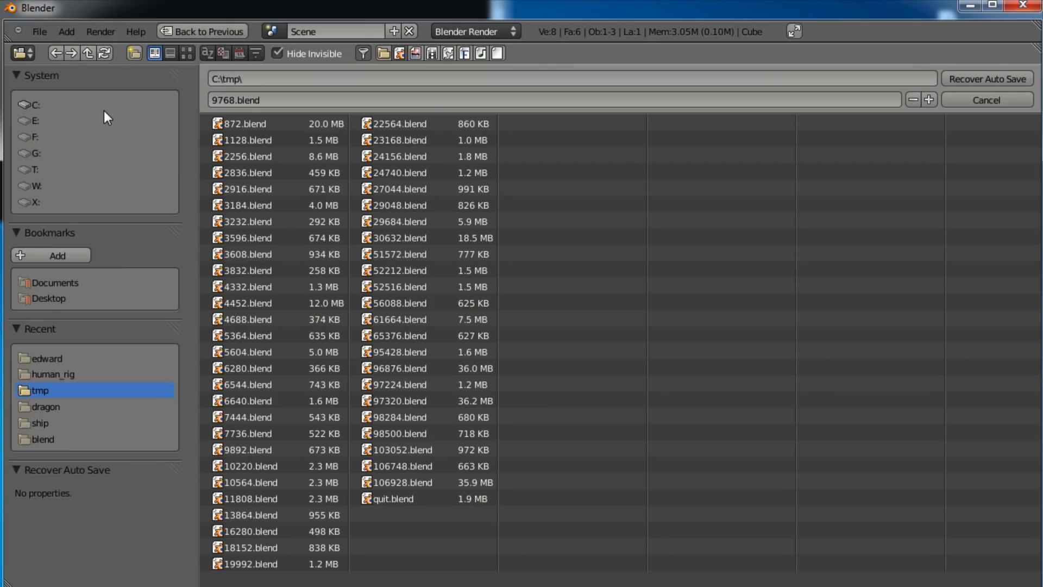
pyautogui.click(173, 53)
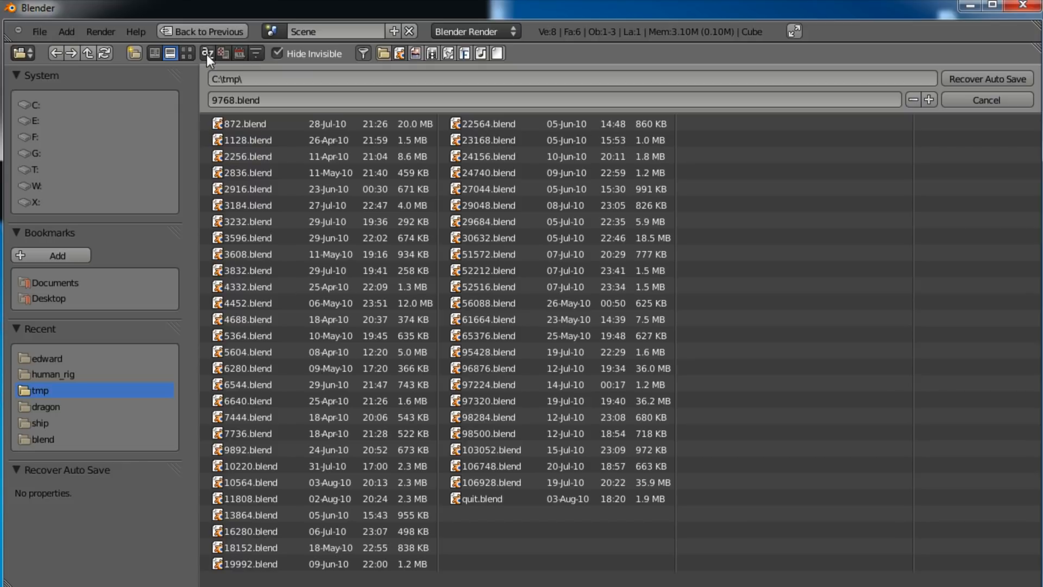
pyautogui.click(242, 56)
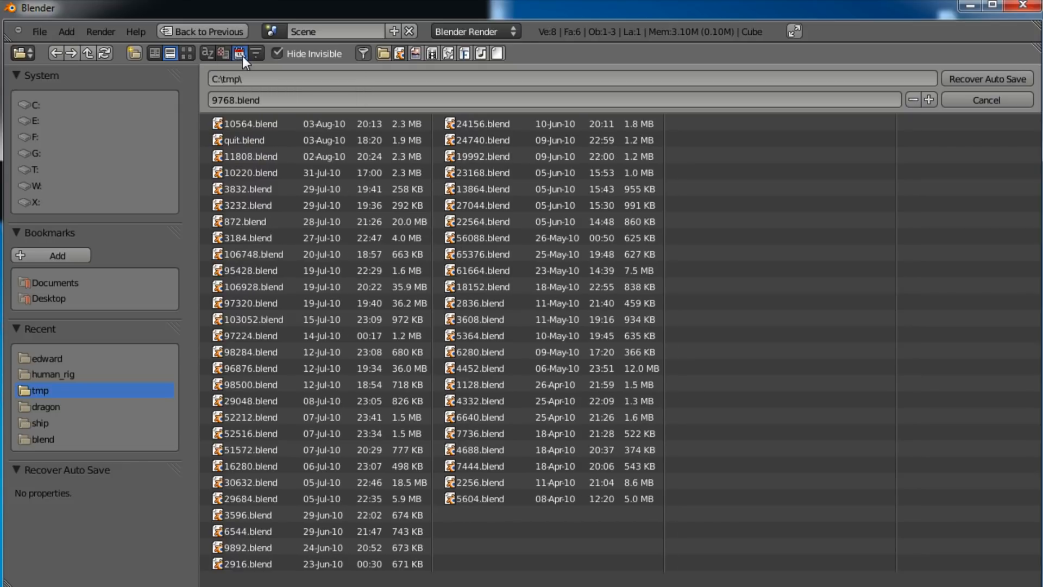
# Step: Recover the auto-save file 10564.blend and close the empty render result window
pyautogui.click(321, 123)
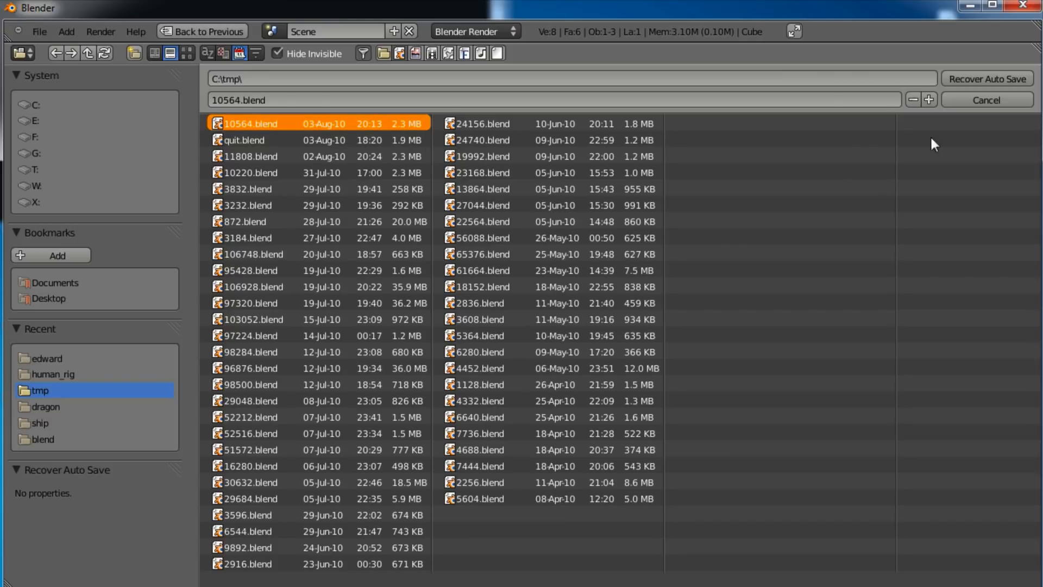
pyautogui.click(954, 77)
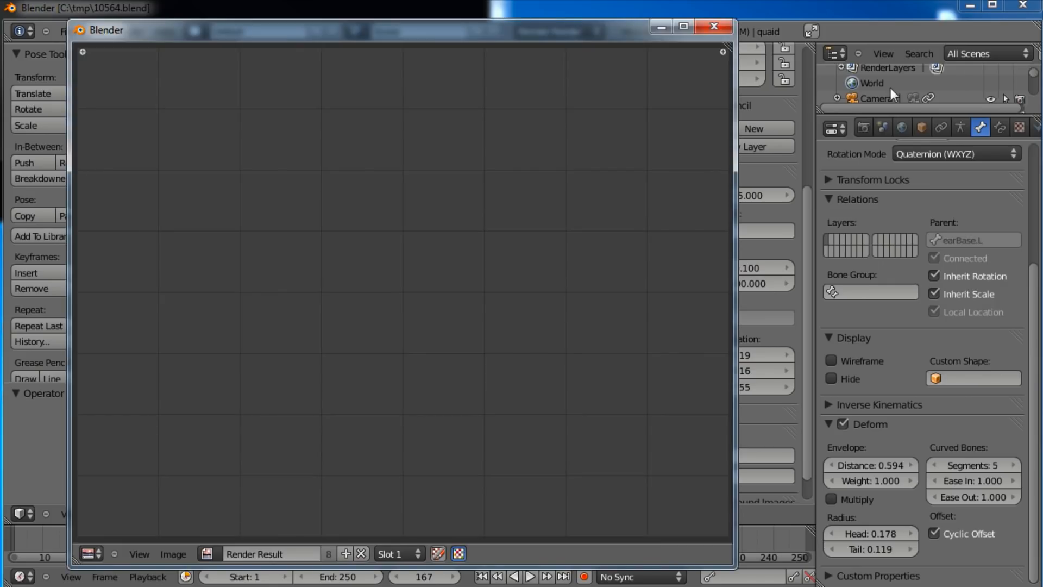
pyautogui.click(721, 27)
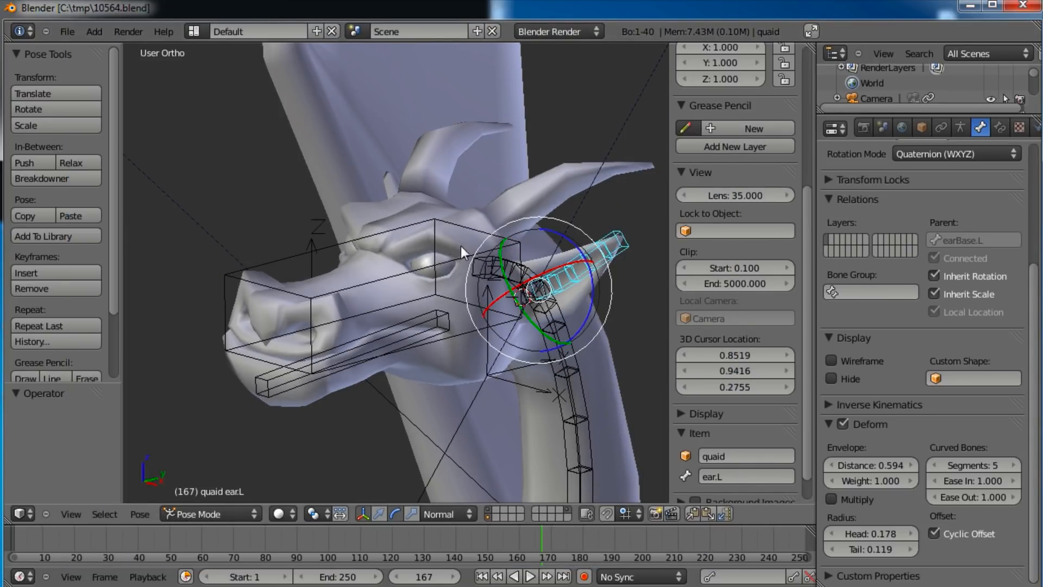
# Step: Save the recovered file over dragon_07.blend in G:\blender files\dragon
pyautogui.click(66, 31)
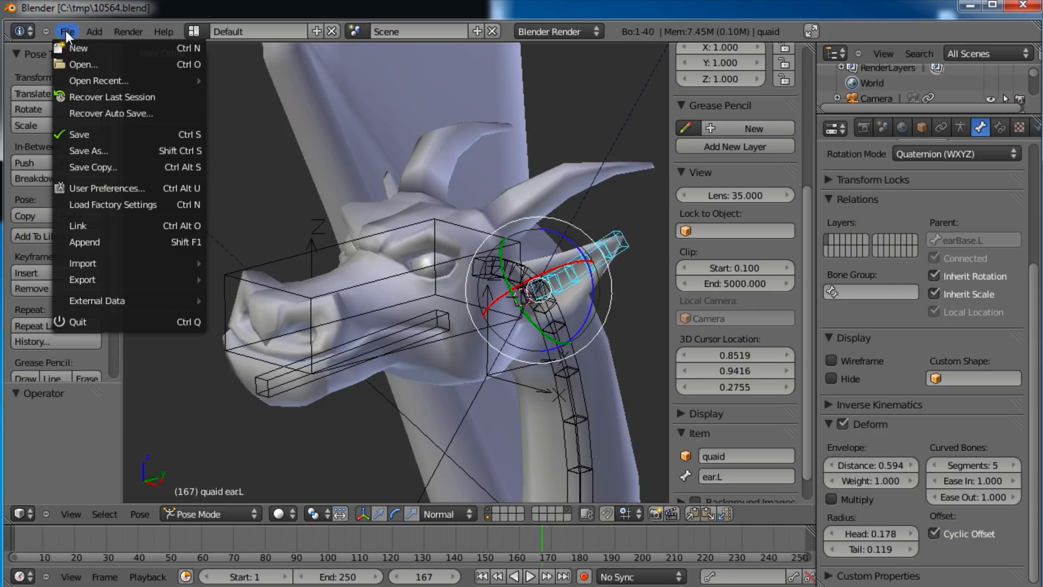
pyautogui.click(103, 152)
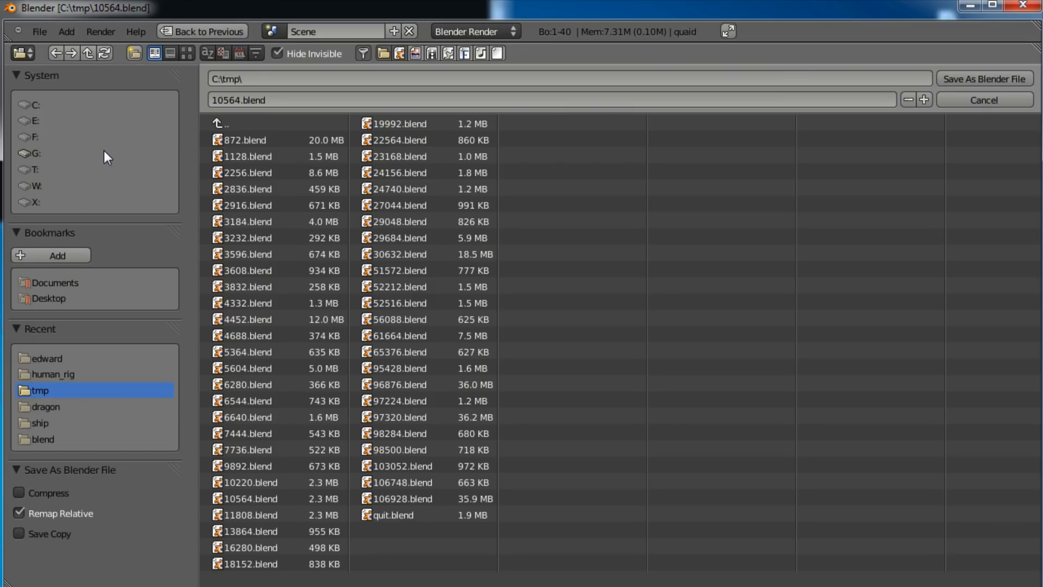
pyautogui.click(50, 153)
pyautogui.click(235, 156)
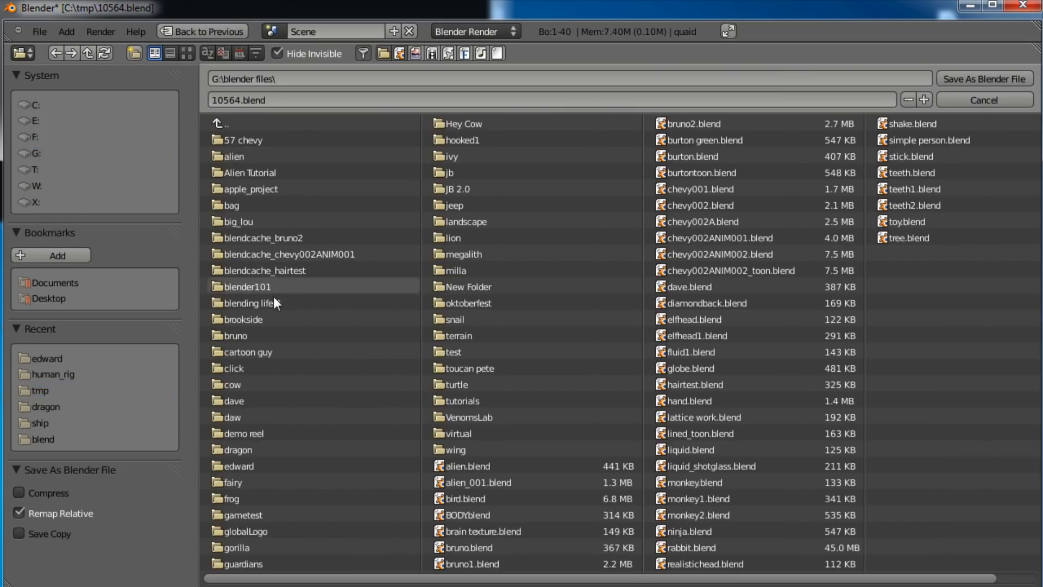
pyautogui.click(239, 450)
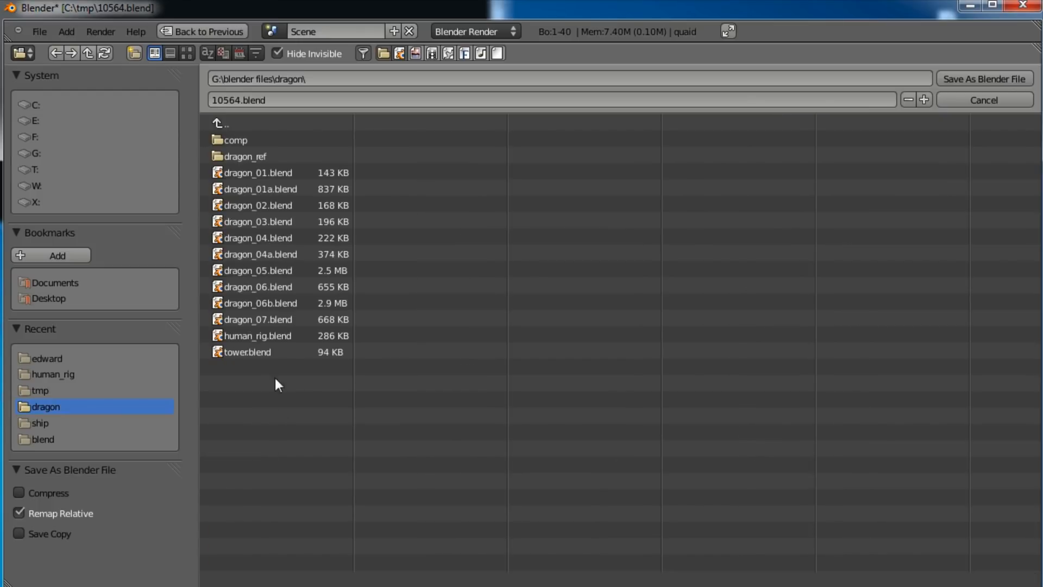
pyautogui.click(258, 319)
pyautogui.click(980, 78)
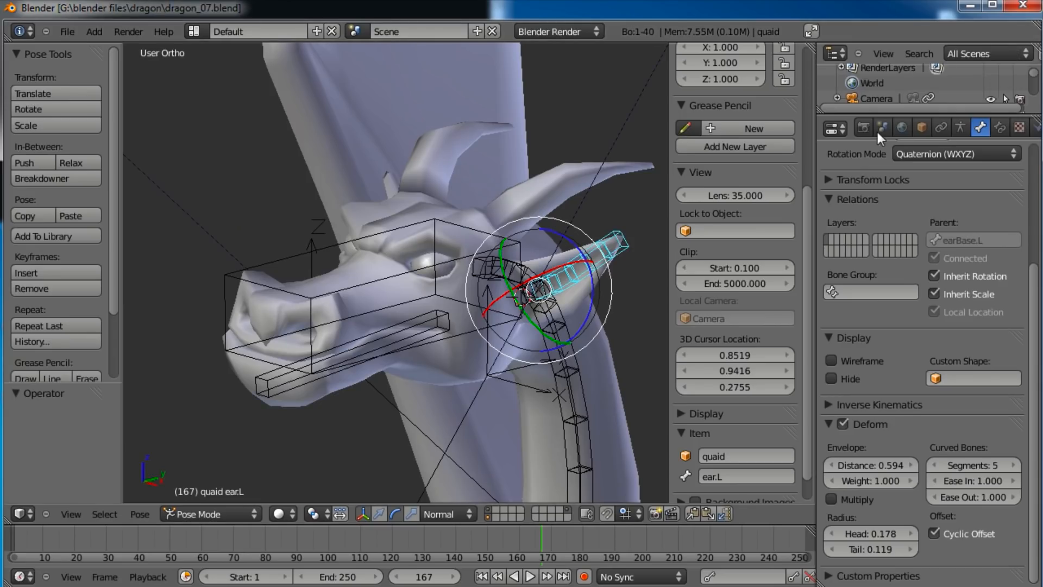
# Step: Place the 3D cursor at the left brow's inner end using top and front views, at about 0.2647, -0.4711, 0.9642
pyautogui.rightClick(459, 251)
pyautogui.press('KP_1')
pyautogui.press('KP_7')
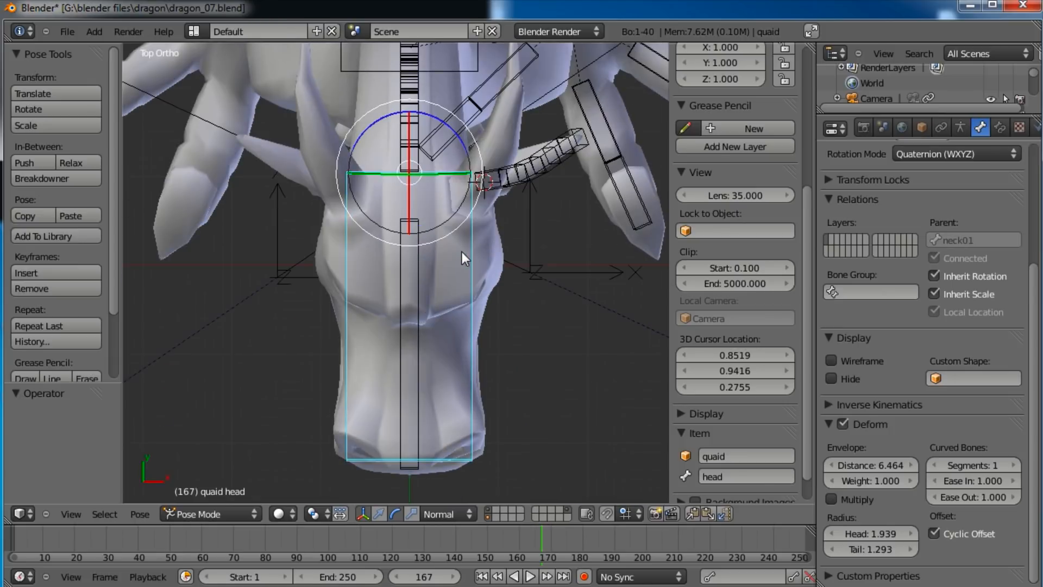
pyautogui.keyDown('shift'); pyautogui.moveTo(460, 247); pyautogui.dragTo(345, 259, button='middle'); pyautogui.keyUp('shift')
pyautogui.press('z')
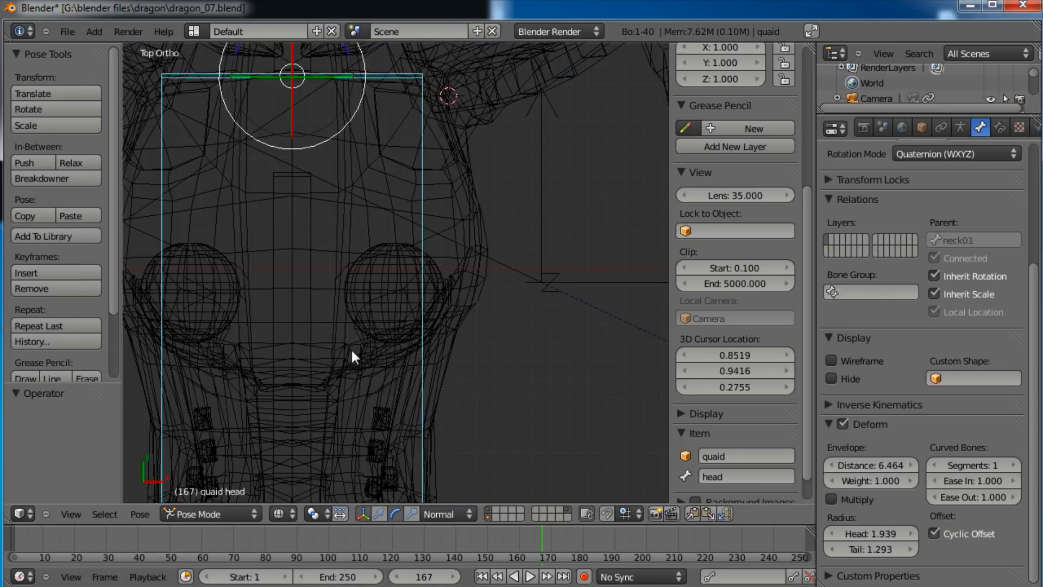
pyautogui.click(353, 351)
pyautogui.click(355, 353)
pyautogui.press('KP_1')
pyautogui.press('z')
pyautogui.click(340, 194)
pyautogui.keyDown('shift'); pyautogui.moveTo(435, 187); pyautogui.dragTo(386, 228, button='middle'); pyautogui.keyUp('shift')
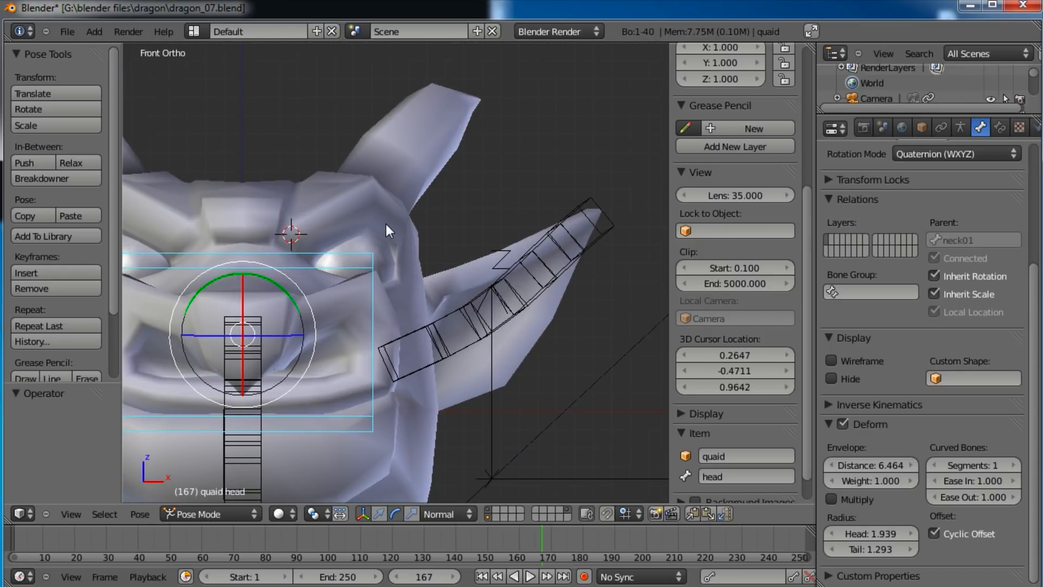
# Step: Add a bone in Edit Mode and move its tip to the brow's outer end in front view and back 0.415 in side view
pyautogui.press('Tab')
pyautogui.hotkey('shift', 'a')
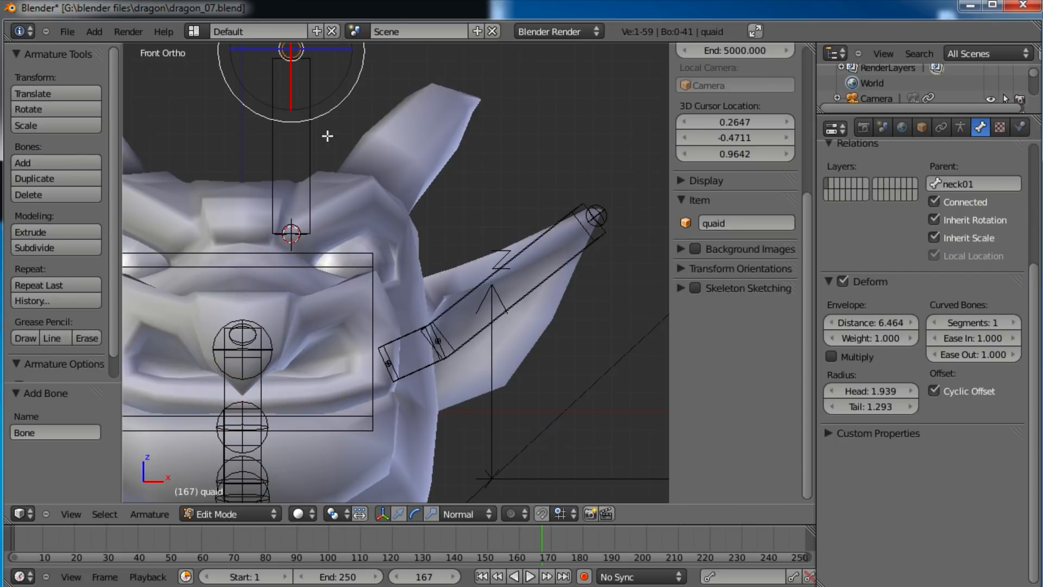
pyautogui.press('g')
pyautogui.click(442, 256)
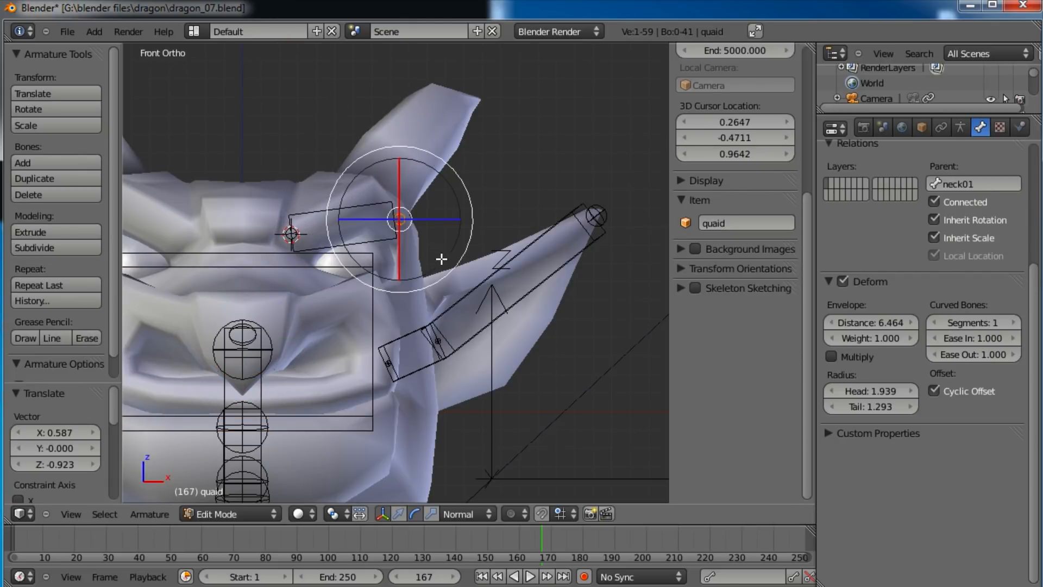
pyautogui.press('KP_3')
pyautogui.press('g')
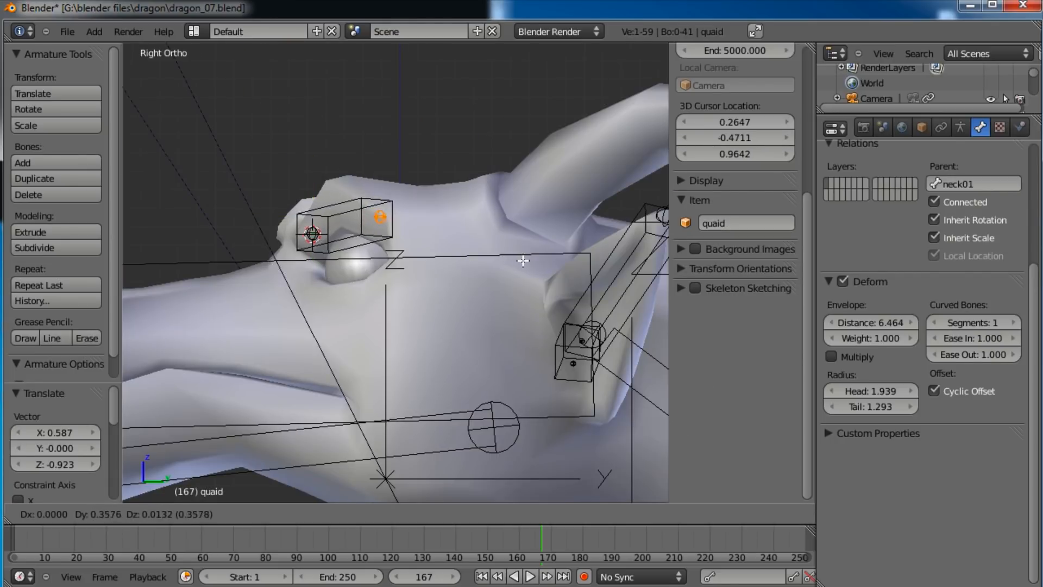
pyautogui.click(530, 263)
# Step: Select the whole new left brow bone and subdivide it
pyautogui.rightClick(338, 238)
pyautogui.press('w')
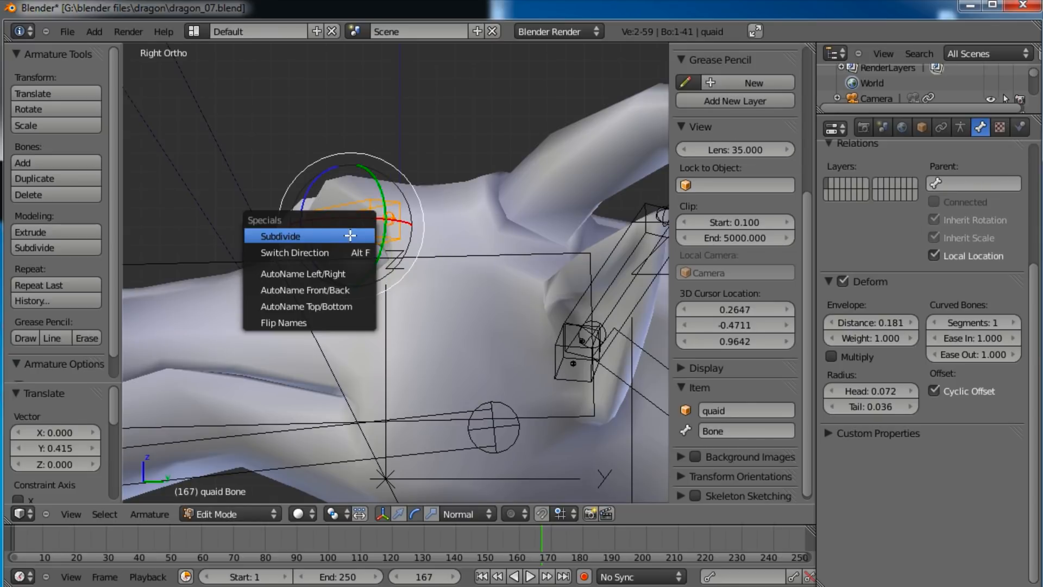
pyautogui.click(350, 235)
# Step: Raise the joint between the two left brow bones and adjust the outer tip to fit the brow
pyautogui.rightClick(351, 228)
pyautogui.press('g')
pyautogui.click(343, 200)
pyautogui.moveTo(342, 200); pyautogui.dragTo(451, 209, button='middle')
pyautogui.rightClick(387, 253)
pyautogui.press('g')
pyautogui.click(400, 251)
# Step: Rename the inner left brow bone as browInner.L'
pyautogui.rightClick(330, 186)
pyautogui.click(750, 430)
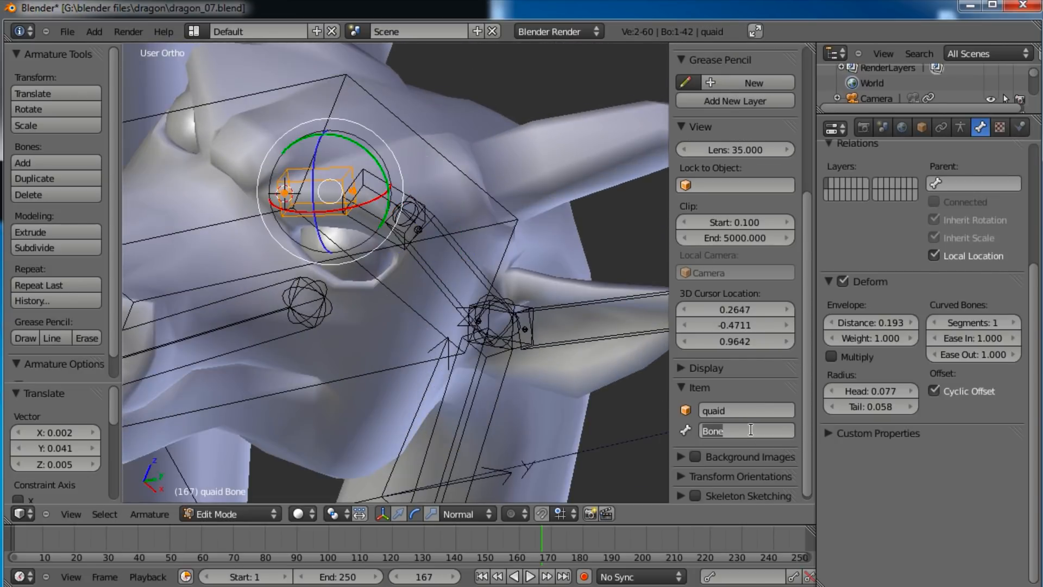
pyautogui.write('browInner.L')
pyautogui.press('Return')
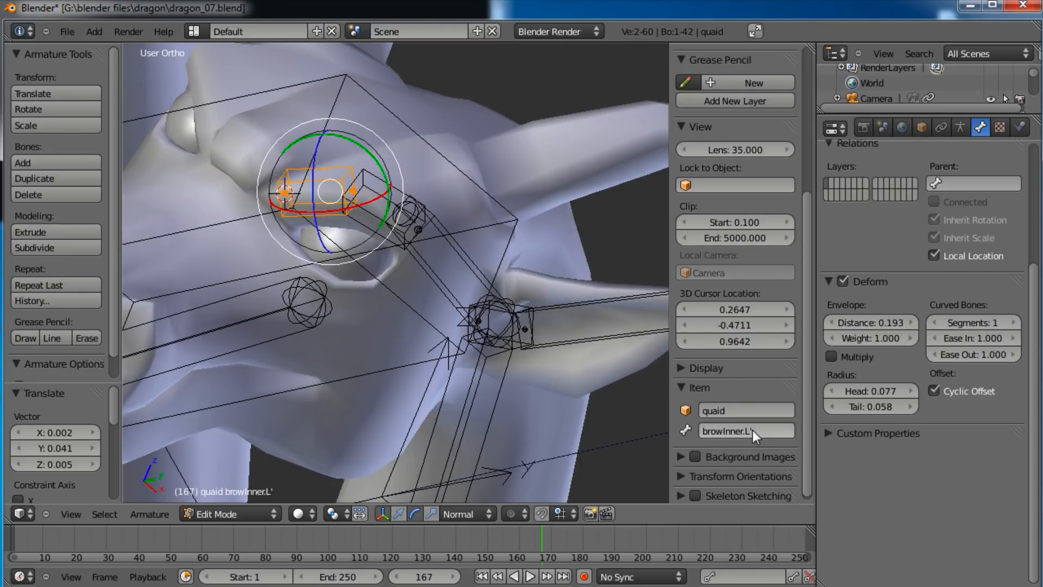
pyautogui.click(762, 429)
# Step: Rename the outer left brow bone as browOuter.L
pyautogui.rightClick(386, 239)
pyautogui.rightClick(389, 220)
pyautogui.click(775, 429)
pyautogui.write('b')
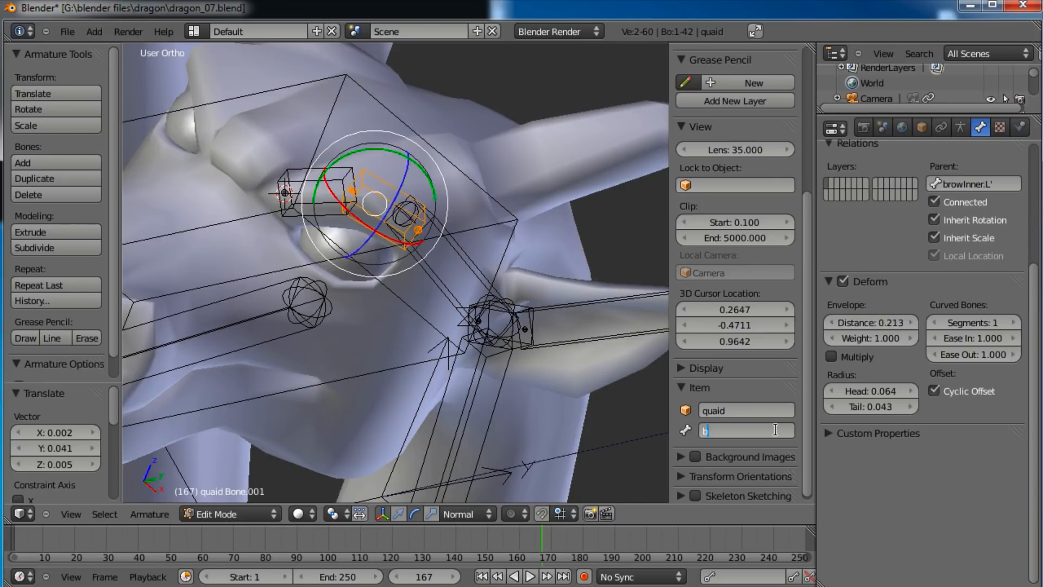
pyautogui.write('rowOuter.L')
pyautogui.press('Return')
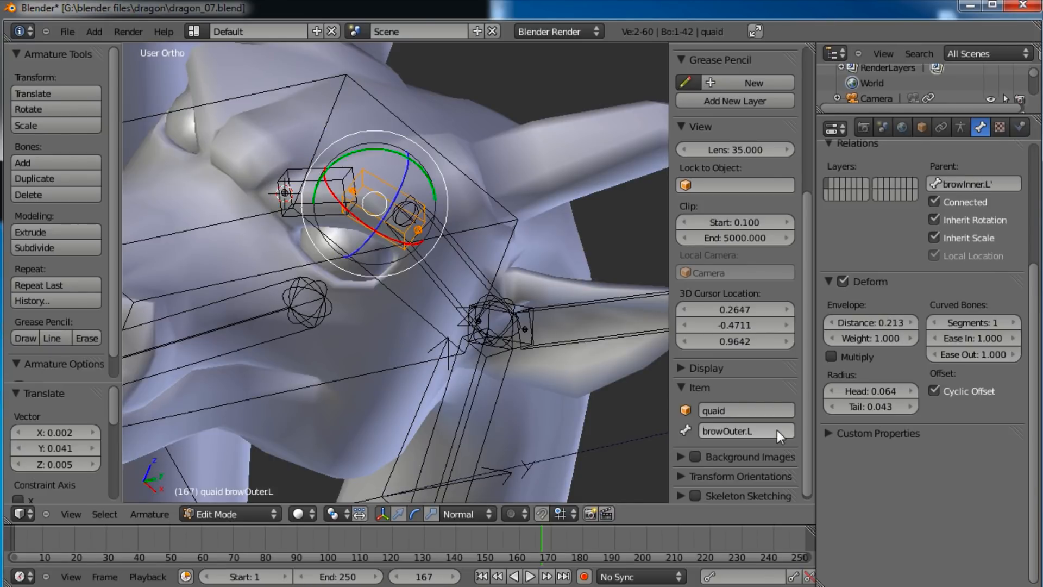
# Step: Examine the left ear bones and the jaw bone in Pose Mode by selecting them one after another
pyautogui.press('Tab')
pyautogui.rightClick(559, 314)
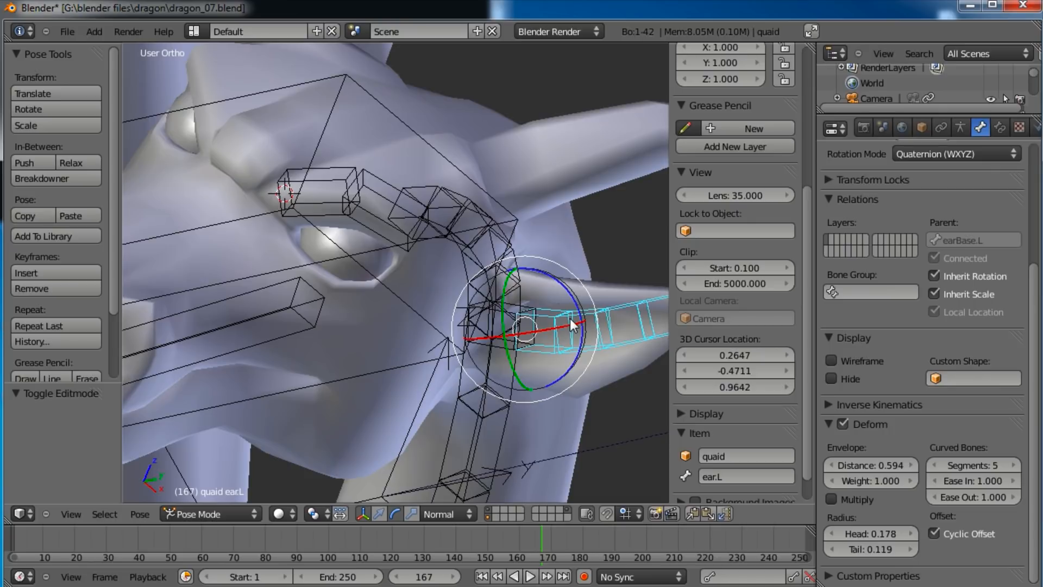
pyautogui.rightClick(523, 310)
pyautogui.rightClick(521, 310)
pyautogui.rightClick(519, 310)
pyautogui.rightClick(519, 317)
pyautogui.scroll(-3, 521, 323)
pyautogui.rightClick(317, 305)
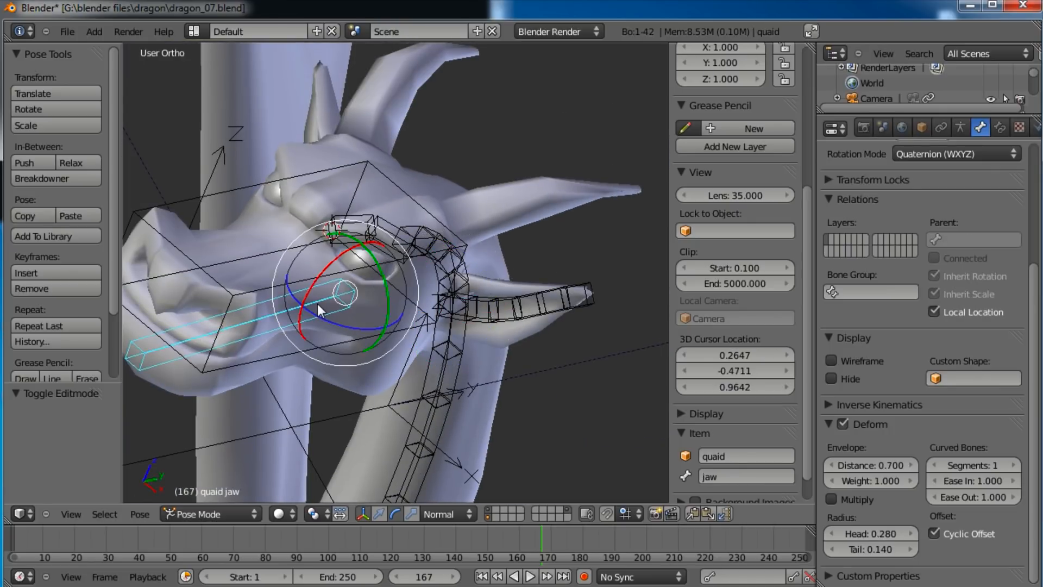
# Step: Return to Edit Mode, deselect all bones and save the file
pyautogui.scroll(-2, 320, 304)
pyautogui.press('Tab')
pyautogui.moveTo(409, 266); pyautogui.dragTo(472, 281, button='middle')
pyautogui.press('a')
pyautogui.hotkey('ctrl', 's')
pyautogui.click(477, 281)
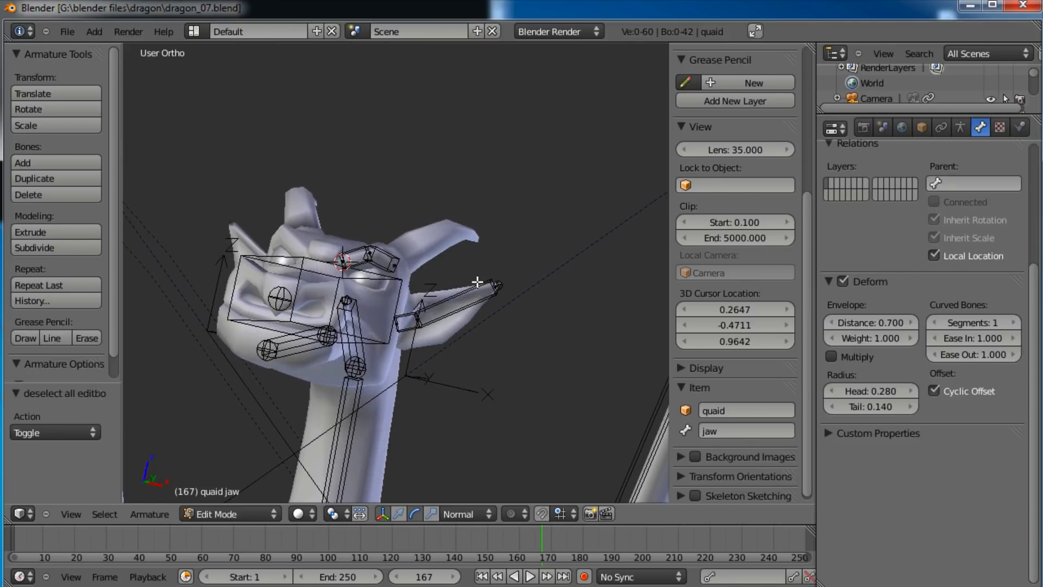
# Step: In Pose Mode, place the 3D cursor above the dragon's head near the centre line in front view and save the file
pyautogui.hotkey('ctrl', 'Tab')
pyautogui.press('a')
pyautogui.moveTo(377, 219); pyautogui.dragTo(318, 270, button='middle')
pyautogui.press('a')
pyautogui.rightClick(352, 319)
pyautogui.moveTo(353, 320); pyautogui.dragTo(478, 340, button='middle')
pyautogui.scroll(-4, 565, 291)
pyautogui.press('KP_1')
pyautogui.scroll(6, 547, 254)
pyautogui.scroll(6, 483, 346)
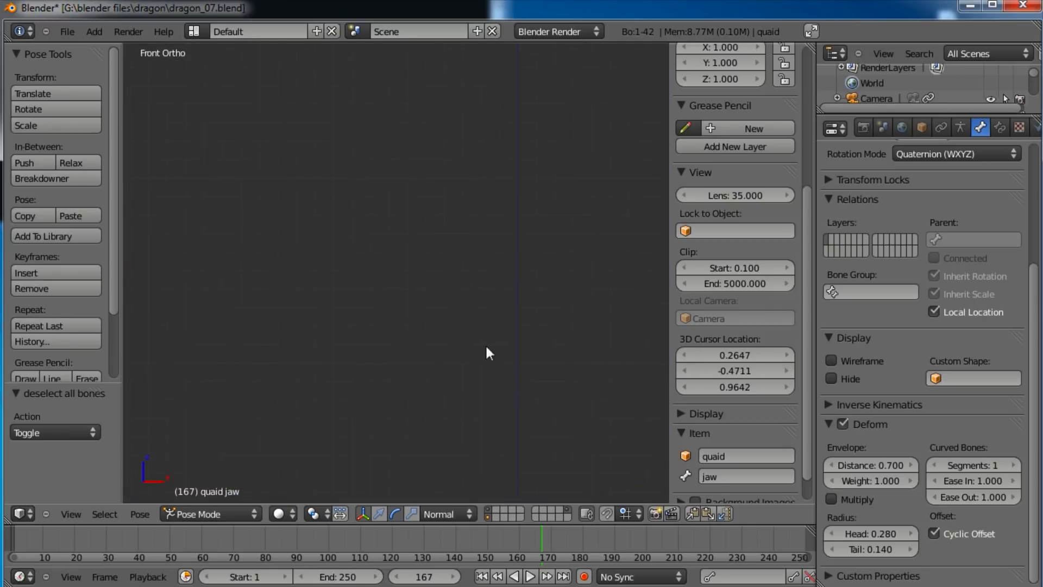
pyautogui.click(517, 358)
pyautogui.click(519, 360)
pyautogui.scroll(-6, 530, 362)
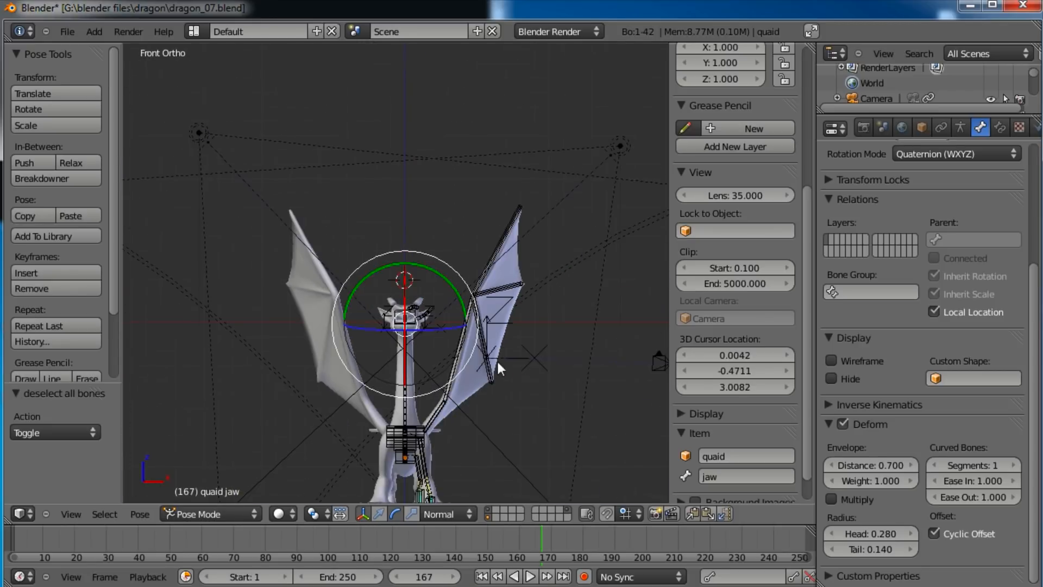
pyautogui.scroll(3, 484, 278)
pyautogui.hotkey('ctrl', 's')
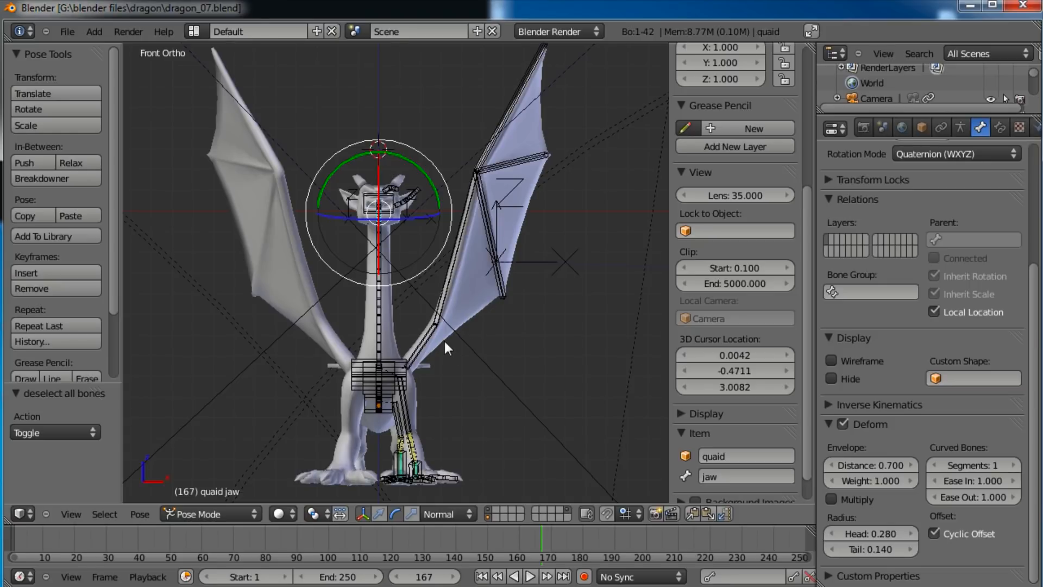
# Step: Select the upper bones of the left wing in Edit Mode, starting from an empty selection
pyautogui.press('Tab')
pyautogui.keyDown('shift'); pyautogui.scroll(2, 543, 146); pyautogui.keyUp('shift')
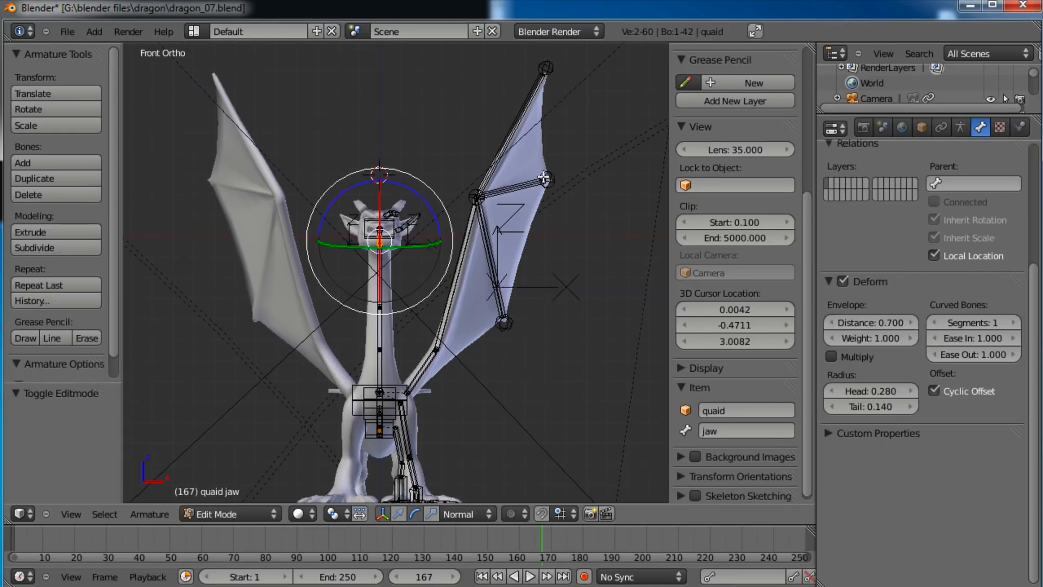
pyautogui.press('a')
pyautogui.press('a')
pyautogui.press('a')
pyautogui.press('b')
pyautogui.moveTo(581, 54); pyautogui.dragTo(455, 375)
pyautogui.keyDown('shift'); pyautogui.moveTo(485, 356); pyautogui.dragTo(508, 268, button='middle'); pyautogui.keyUp('shift')
pyautogui.press('b')
pyautogui.moveTo(488, 202); pyautogui.dragTo(443, 287)
# Step: Add the lowest left wing bone and the left front and back leg bones to the selection
pyautogui.keyDown('shift'); pyautogui.moveTo(480, 341); pyautogui.dragTo(467, 251, button='middle'); pyautogui.keyUp('shift')
pyautogui.scroll(4, 463, 244)
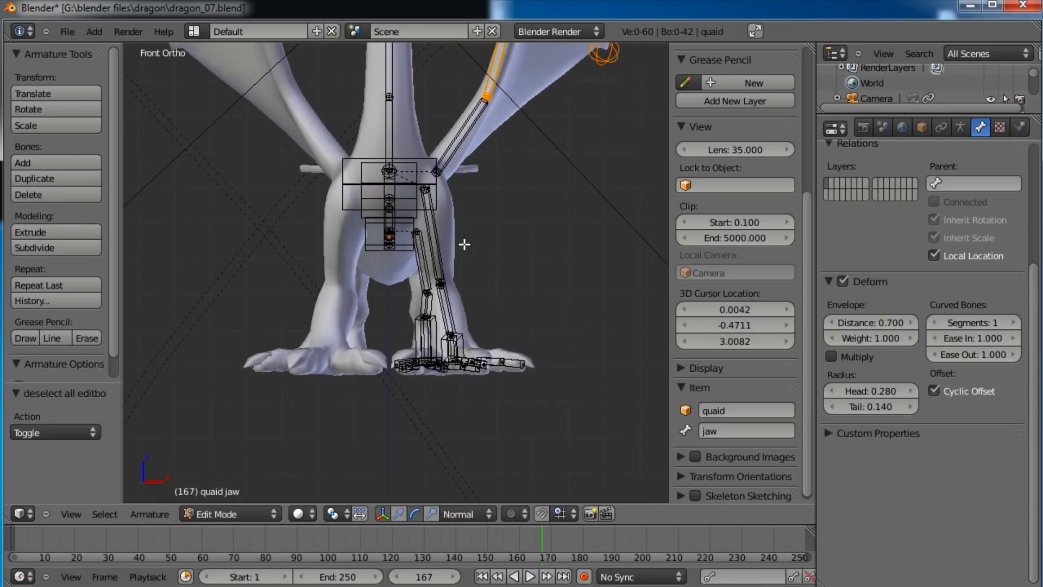
pyautogui.press('b')
pyautogui.moveTo(497, 115); pyautogui.dragTo(426, 229)
pyautogui.press('b')
pyautogui.moveTo(520, 235); pyautogui.dragTo(434, 358)
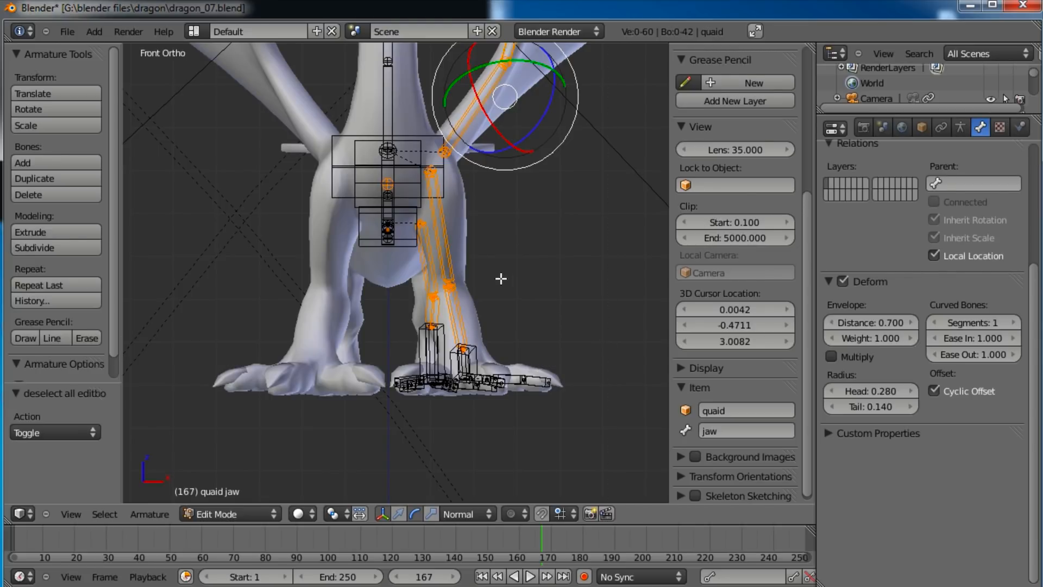
# Step: Return to Pose Mode and save the file
pyautogui.hotkey('ctrl', 'Tab')
pyautogui.moveTo(509, 216); pyautogui.dragTo(341, 256, button='middle')
pyautogui.scroll(4, 477, 282)
pyautogui.scroll(3, 341, 256)
pyautogui.moveTo(409, 273); pyautogui.dragTo(481, 243, button='middle')
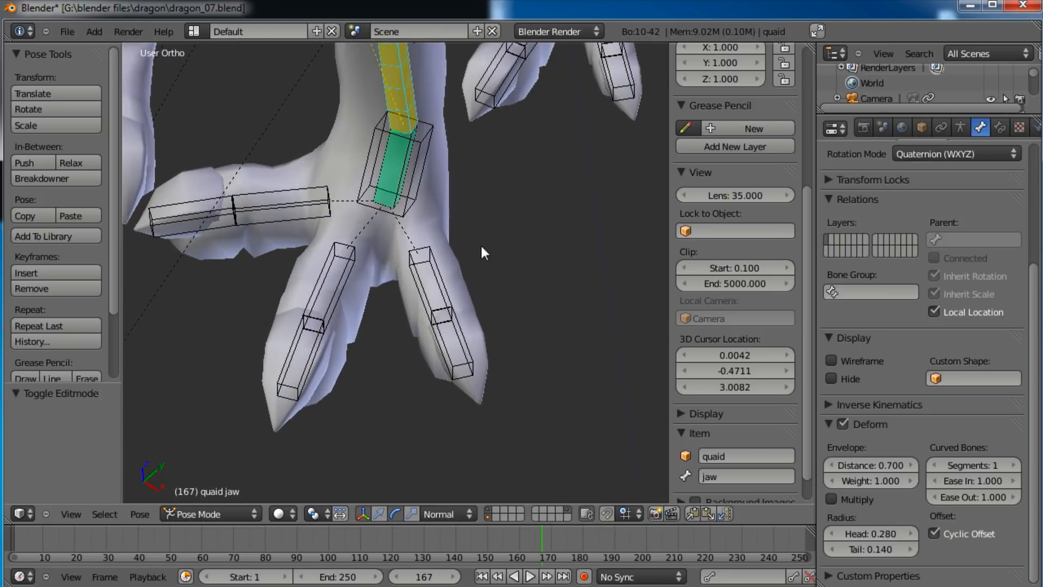
pyautogui.hotkey('ctrl', 's')
pyautogui.click(477, 259)
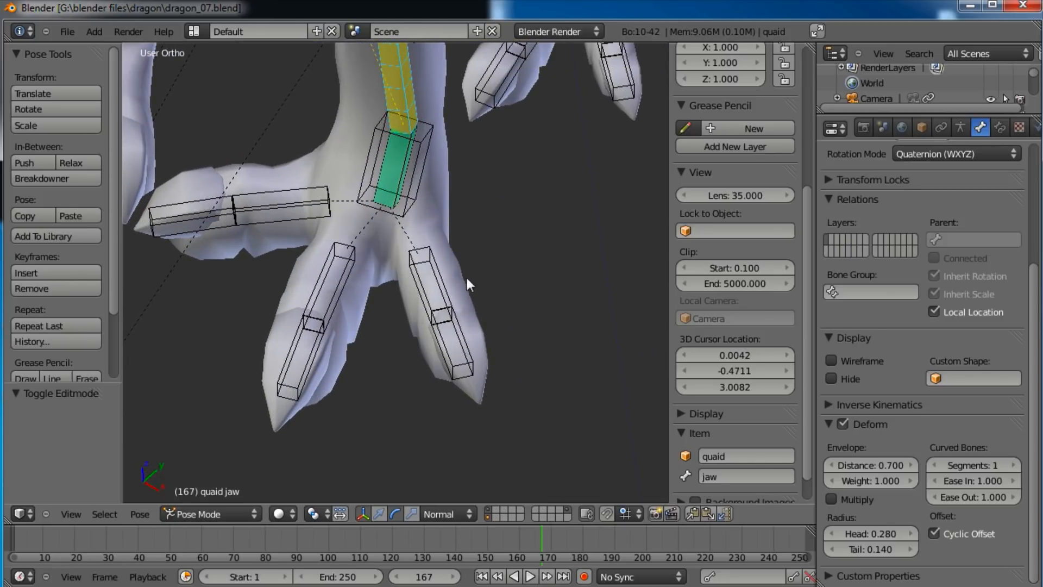
# Step: Give pinky02.L a Copy Rotation constraint targeting pinky01.L, with Local Space for both target and owner
pyautogui.rightClick(457, 333)
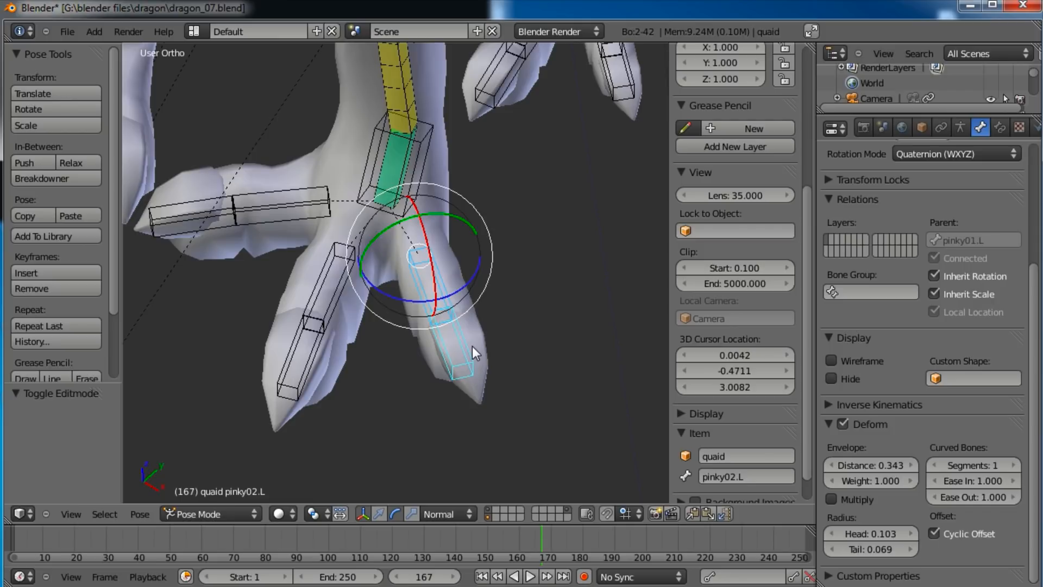
pyautogui.hotkey('ctrl', 'shift', 'c')
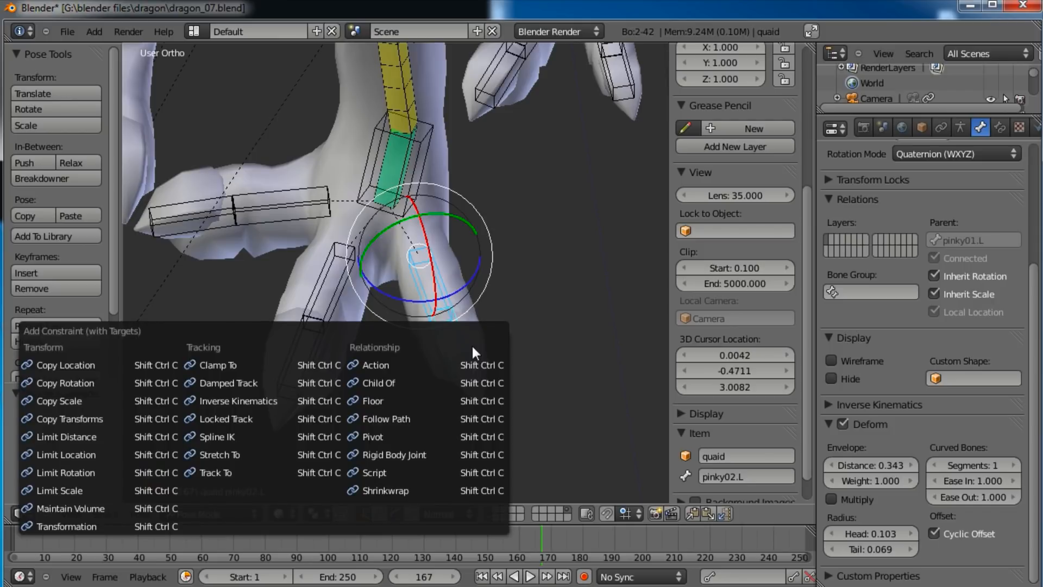
pyautogui.click(99, 383)
pyautogui.click(998, 127)
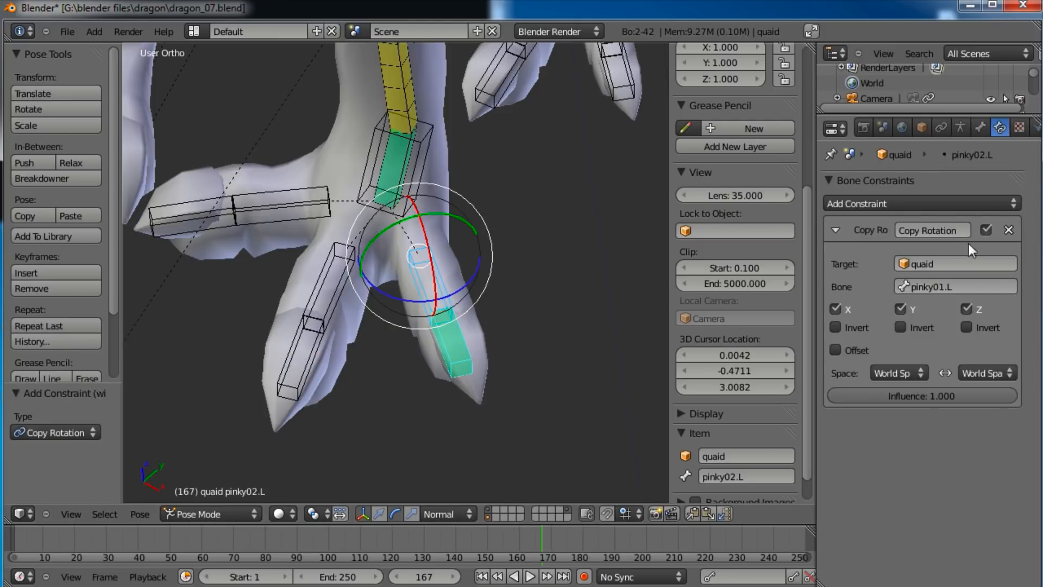
pyautogui.click(902, 374)
pyautogui.click(878, 301)
pyautogui.click(986, 371)
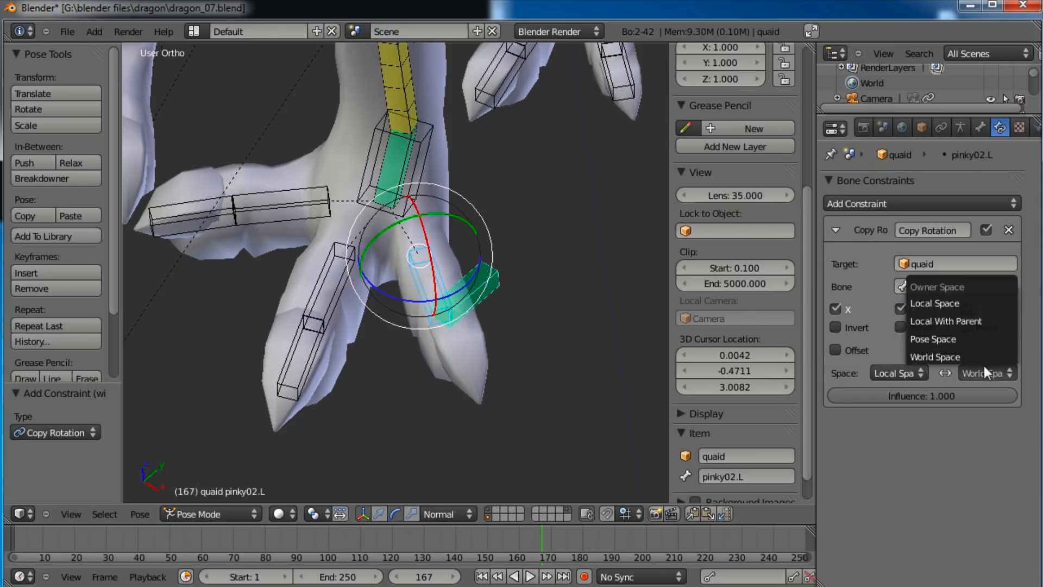
pyautogui.click(954, 303)
# Step: Enable Offset on the pinky02.L constraint and set its influence to 1.000 after trying 0.75
pyautogui.click(956, 396)
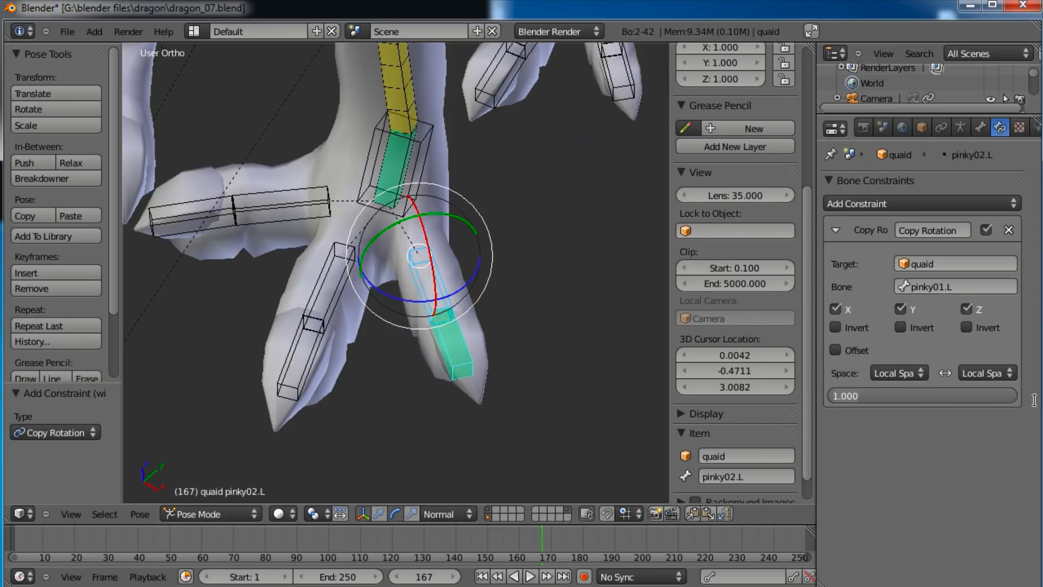
pyautogui.write('0.75')
pyautogui.press('Return')
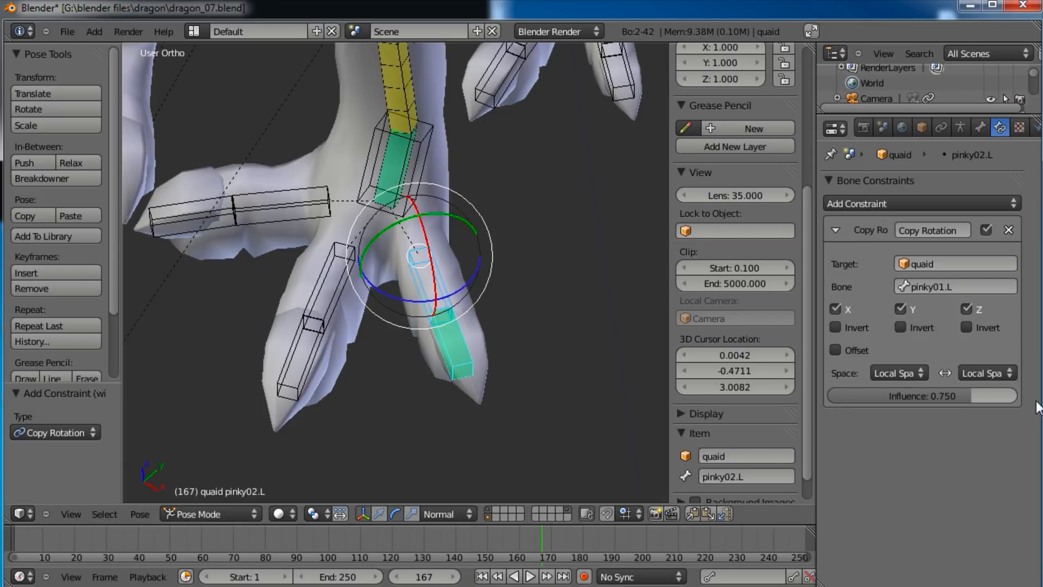
pyautogui.moveTo(491, 290); pyautogui.dragTo(486, 341, button='middle')
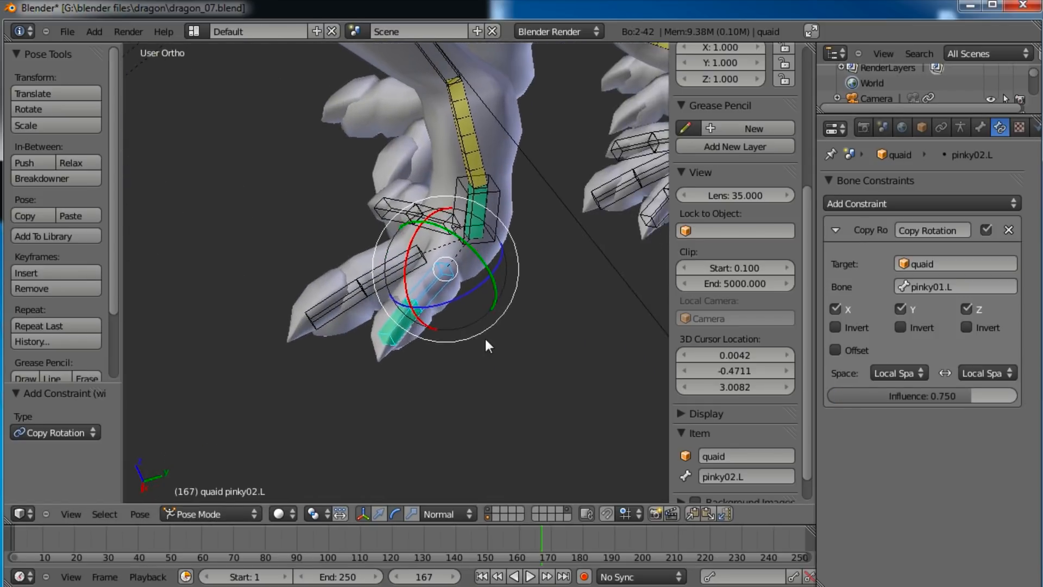
pyautogui.scroll(3, 486, 342)
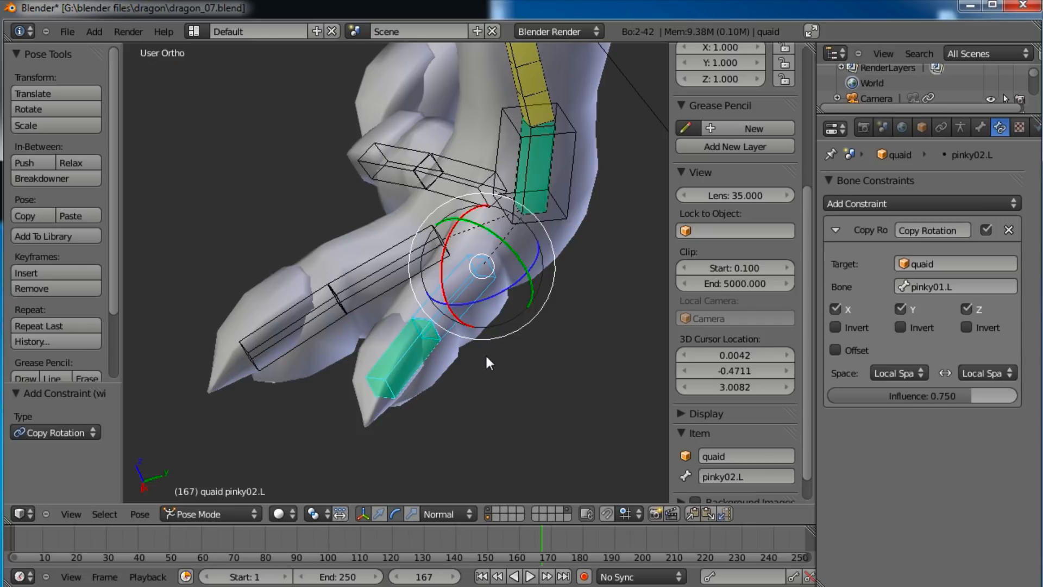
pyautogui.click(835, 350)
pyautogui.moveTo(960, 399); pyautogui.dragTo(1017, 397)
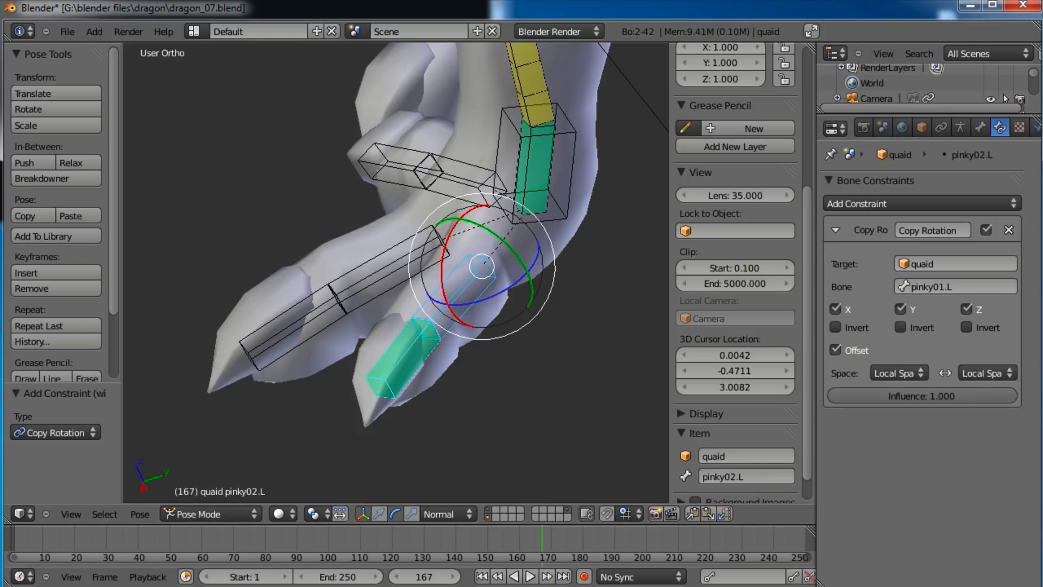
# Step: Test-rotate pinky02.L about its X axis with the constraint's Offset on and off, and clear its pose rotation
pyautogui.press('r')
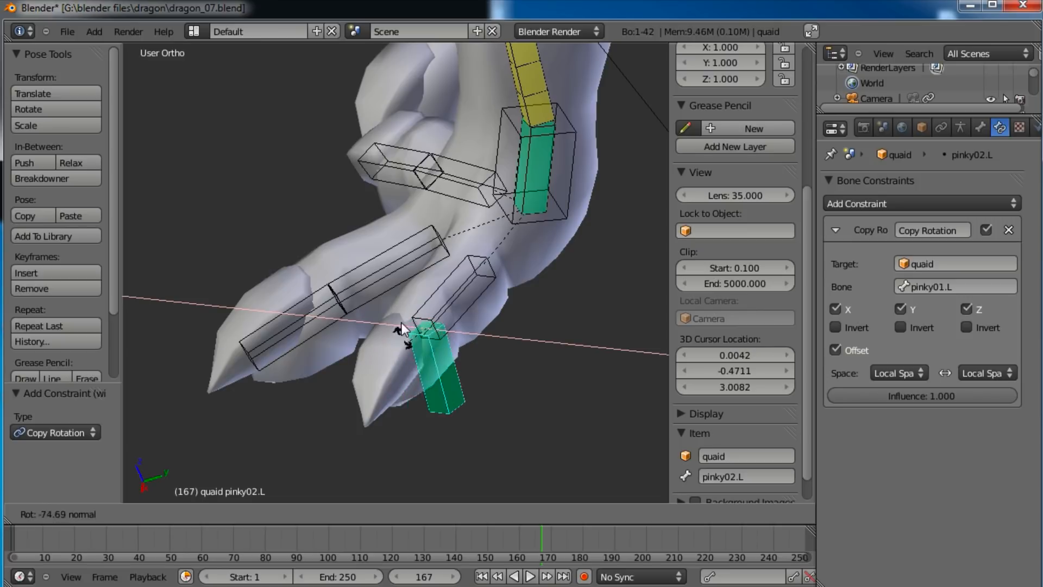
pyautogui.click(403, 334)
pyautogui.click(836, 350)
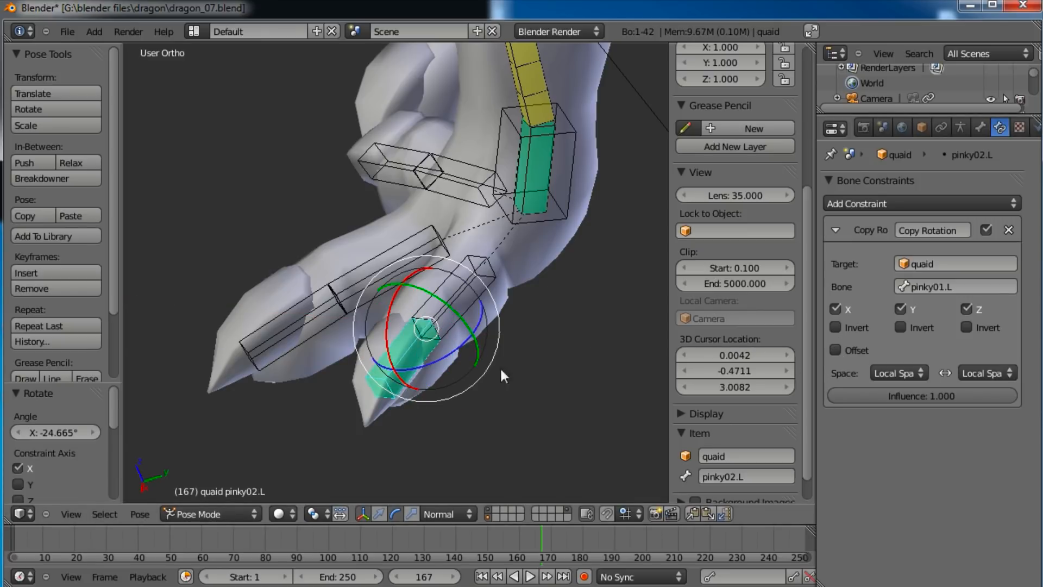
pyautogui.press('r')
pyautogui.click(389, 320)
pyautogui.click(835, 350)
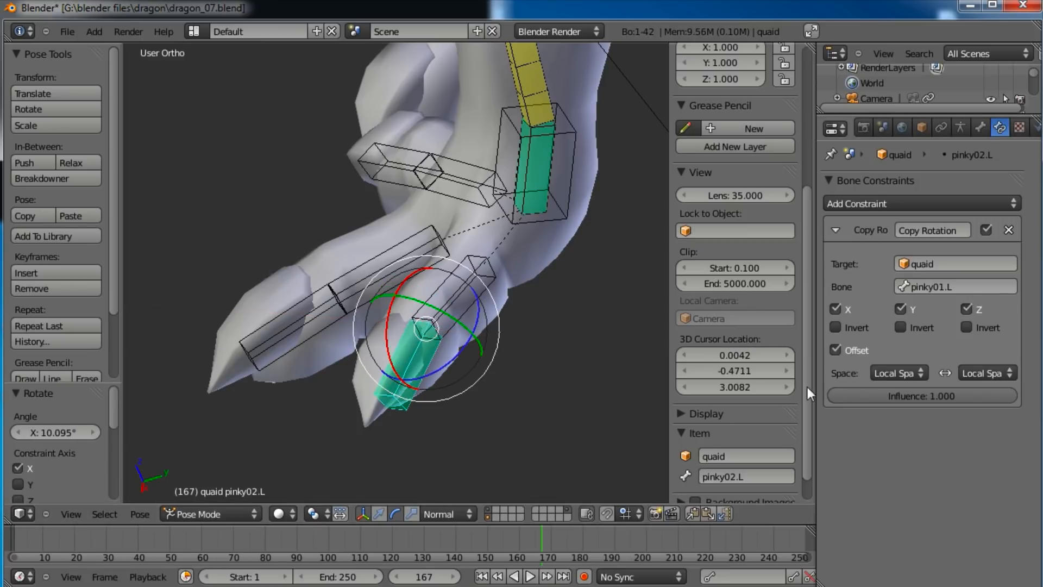
pyautogui.press('r')
pyautogui.click(410, 352)
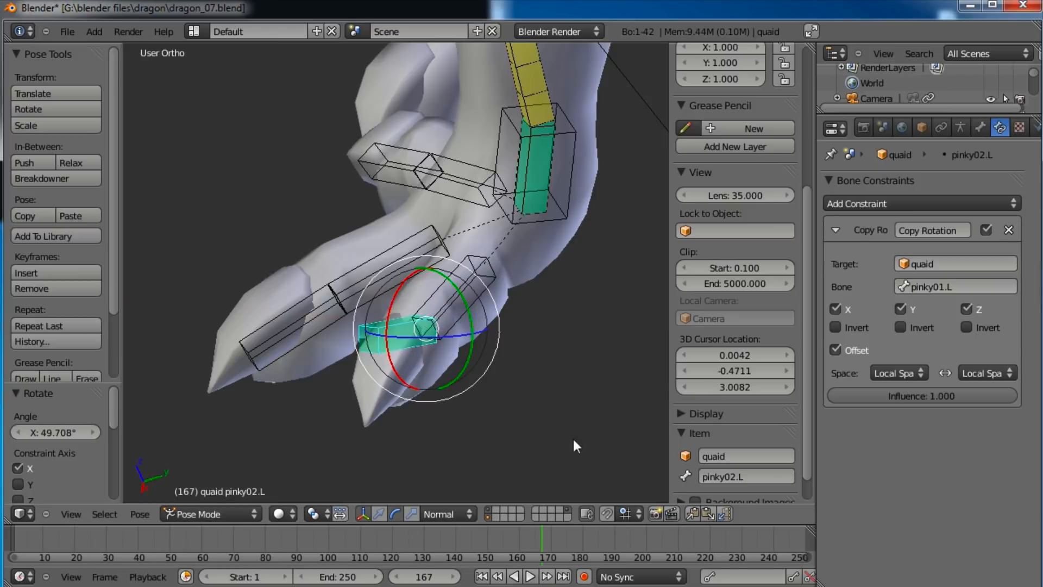
pyautogui.hotkey('alt', 'r')
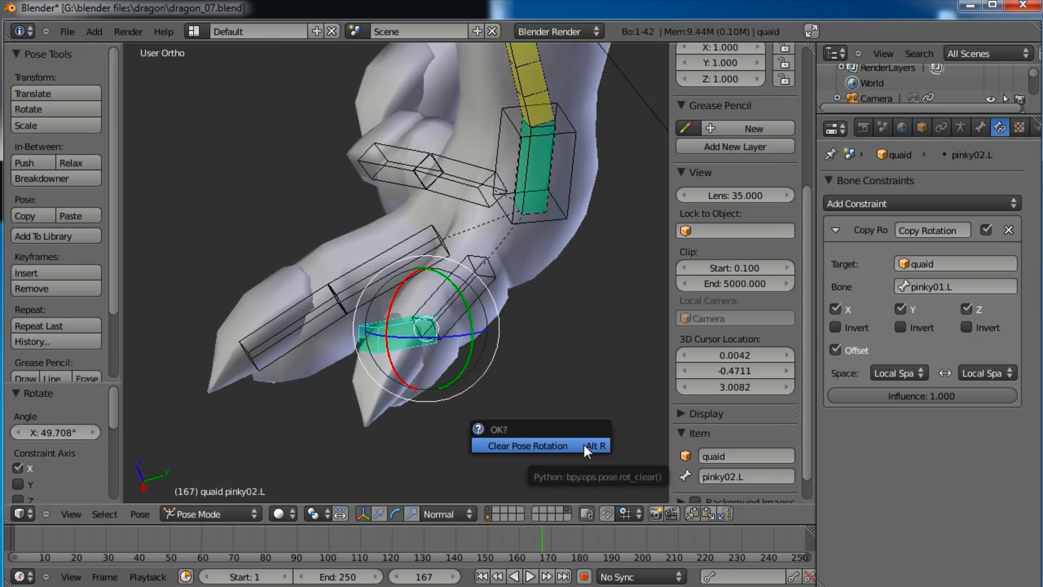
pyautogui.click(585, 445)
# Step: Test-rotate pinky01.L about its X axis and clear its pose rotation
pyautogui.scroll(-2, 535, 383)
pyautogui.moveTo(526, 374); pyautogui.dragTo(443, 337, button='middle')
pyautogui.rightClick(414, 289)
pyautogui.moveTo(402, 273); pyautogui.dragTo(430, 252)
pyautogui.hotkey('alt', 'r')
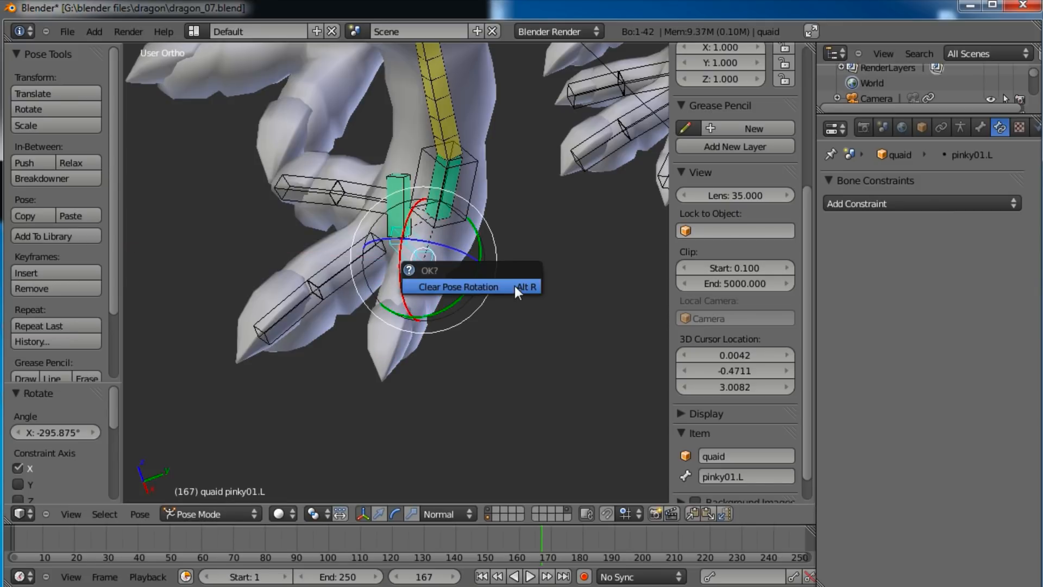
pyautogui.click(515, 288)
# Step: Give index02.L a Copy Rotation constraint targeting index01.L, with Local Space for both target and owner
pyautogui.moveTo(390, 349); pyautogui.dragTo(373, 376, button='middle')
pyautogui.rightClick(372, 376)
pyautogui.keyDown('shift'); pyautogui.rightClick(407, 327); pyautogui.keyUp('shift')
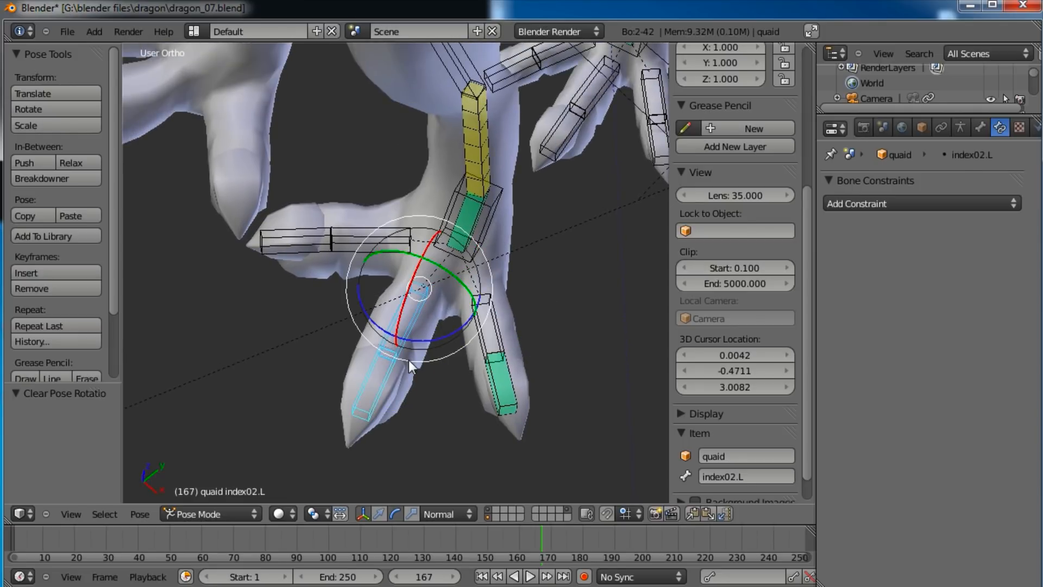
pyautogui.hotkey('ctrl', 'shift', 'c')
pyautogui.click(403, 374)
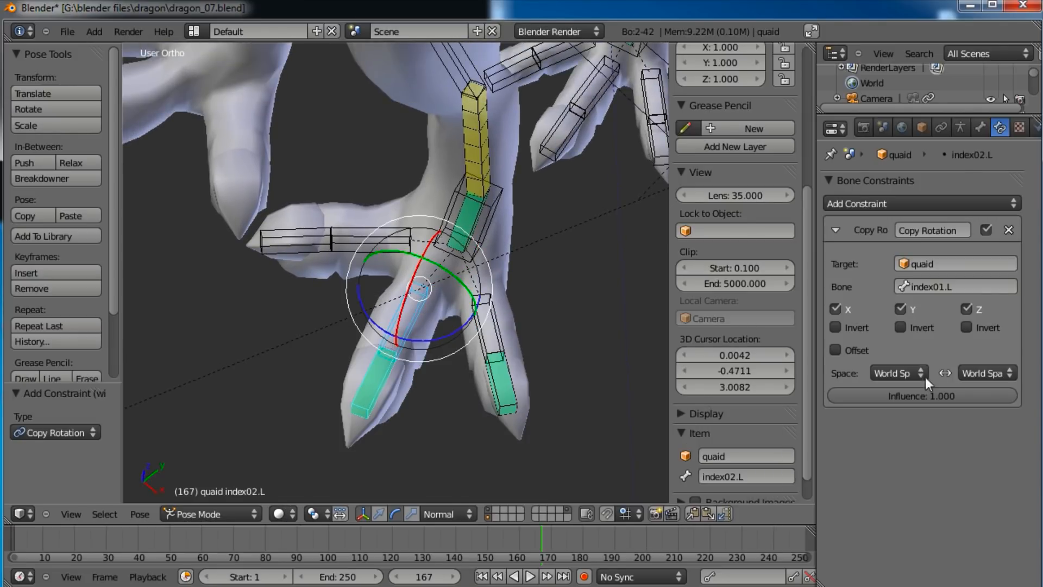
pyautogui.click(918, 372)
pyautogui.click(875, 302)
pyautogui.click(989, 370)
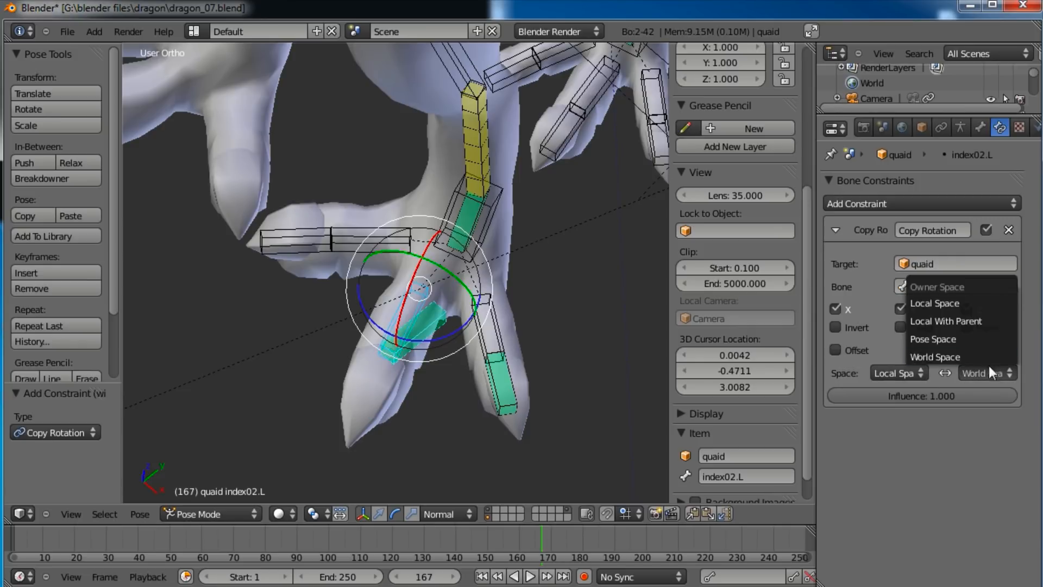
pyautogui.click(953, 302)
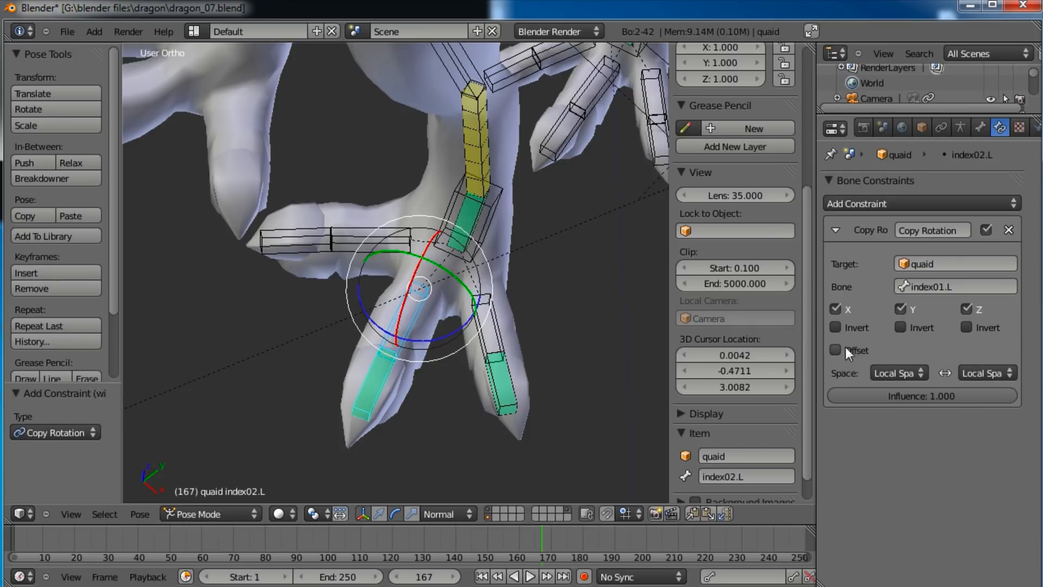
# Step: Give thumb02.L a Copy Rotation constraint targeting thumb01.L, with Local Space for target and owner and Offset enabled
pyautogui.rightClick(367, 234)
pyautogui.hotkey('shift', 'ctrl', 'c')
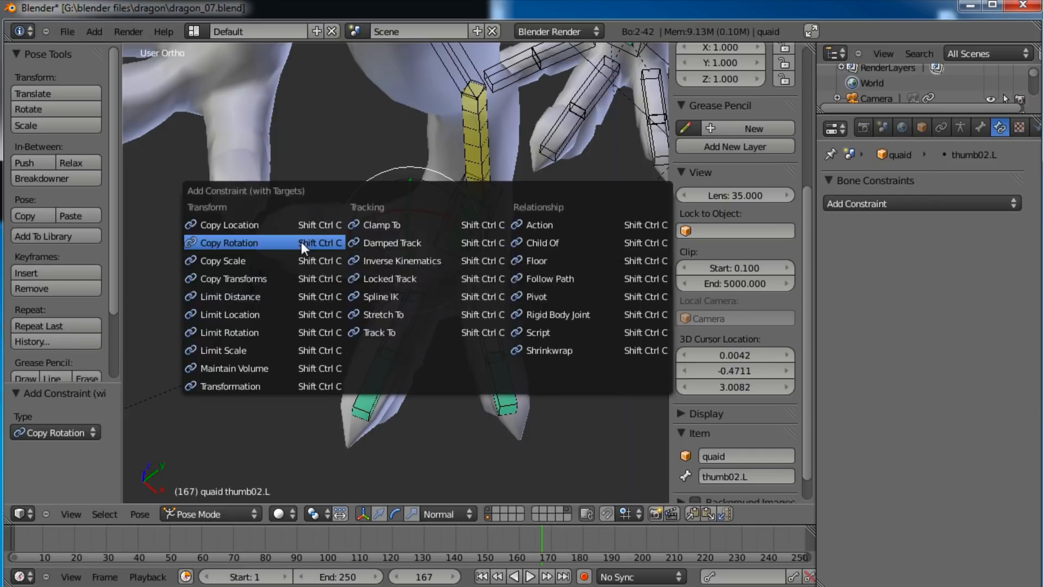
pyautogui.click(301, 242)
pyautogui.click(899, 373)
pyautogui.click(882, 308)
pyautogui.click(984, 372)
pyautogui.click(962, 320)
pyautogui.click(833, 348)
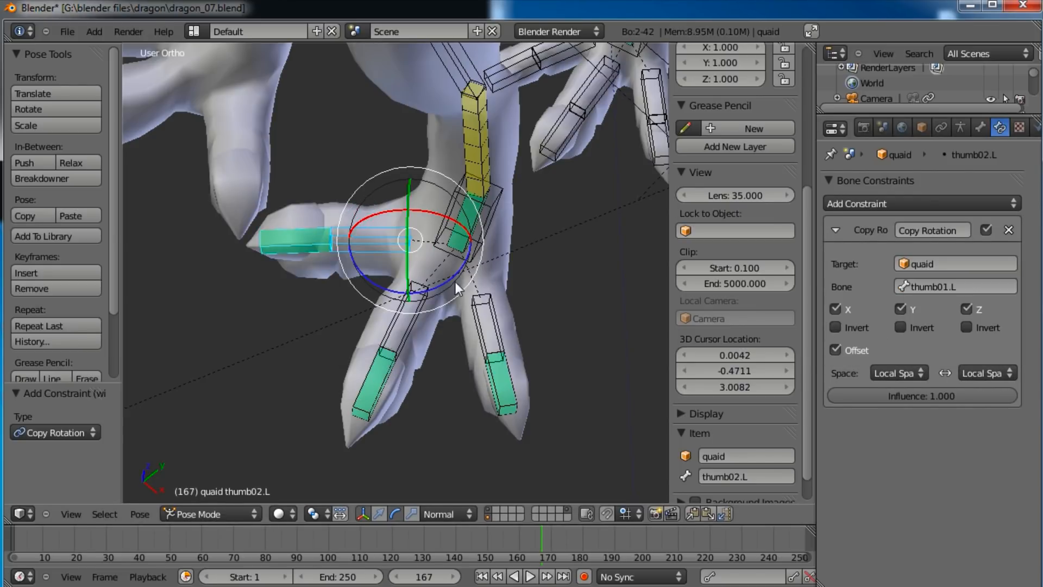
# Step: Curl the left foot's thumb, index and pinky by rotating their base bones about the local X axis
pyautogui.keyDown('shift'); pyautogui.moveTo(455, 281); pyautogui.dragTo(455, 308, button='middle'); pyautogui.keyUp('shift')
pyautogui.rightClick(376, 268)
pyautogui.moveTo(387, 238); pyautogui.dragTo(368, 248)
pyautogui.rightClick(414, 335)
pyautogui.moveTo(410, 302); pyautogui.dragTo(408, 319)
pyautogui.rightClick(486, 355)
pyautogui.moveTo(488, 333); pyautogui.dragTo(492, 330)
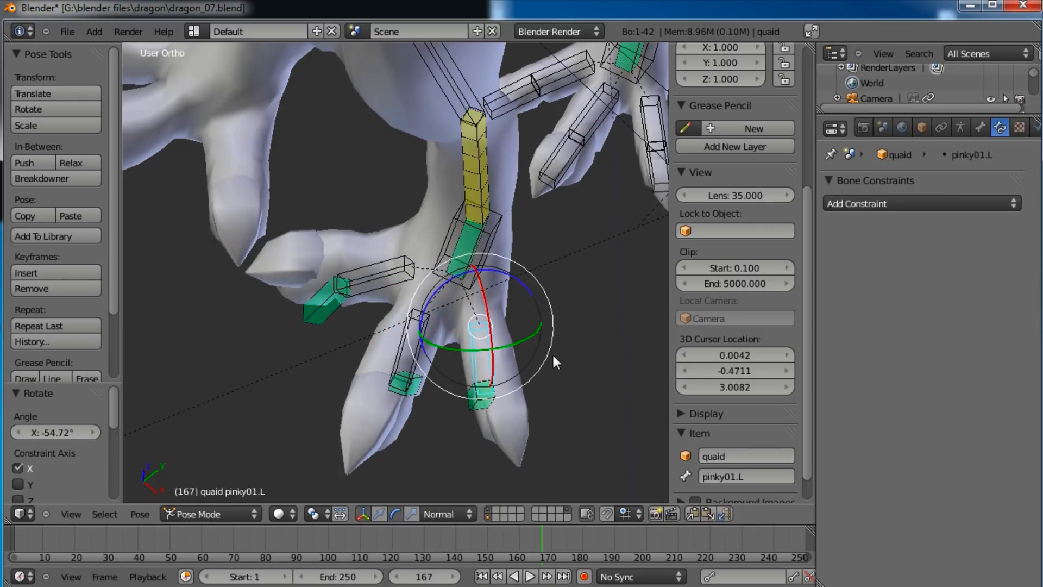
# Step: Clear the pose rotation of the left foot's pinky, index and thumb base bones
pyautogui.keyDown('shift'); pyautogui.rightClick(416, 320); pyautogui.keyUp('shift')
pyautogui.keyDown('shift'); pyautogui.rightClick(378, 274); pyautogui.keyUp('shift')
pyautogui.hotkey('alt', 'r')
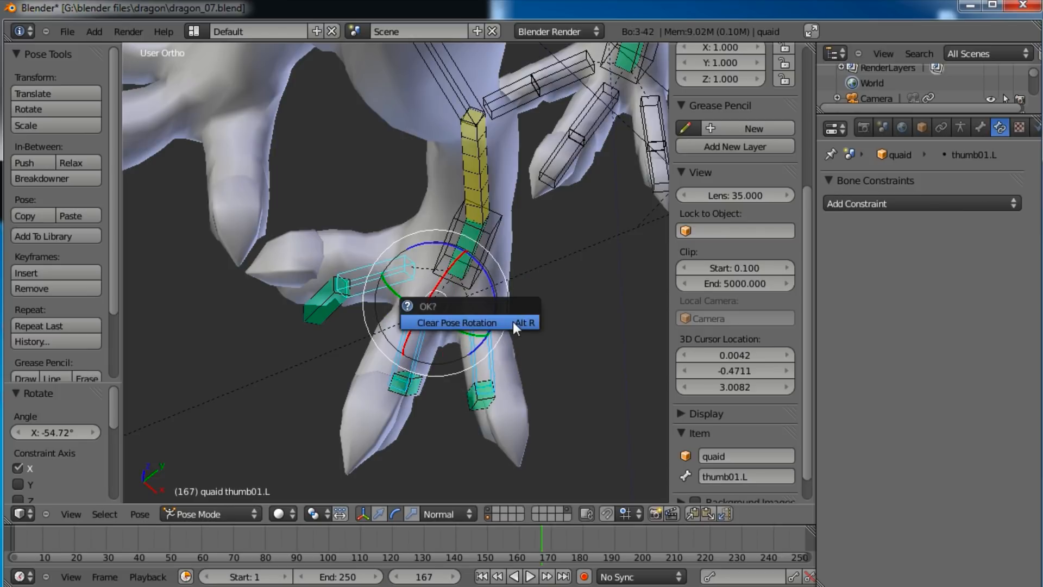
pyautogui.click(513, 322)
# Step: Test-rotate pinky01.L about its local Y axis and clear its pose rotation
pyautogui.rightClick(502, 414)
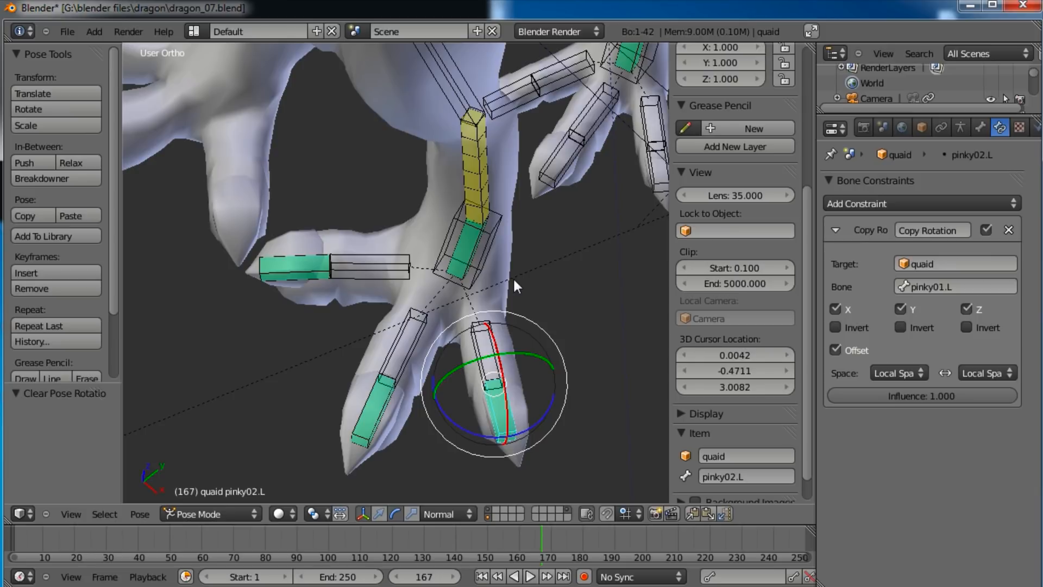
pyautogui.rightClick(501, 330)
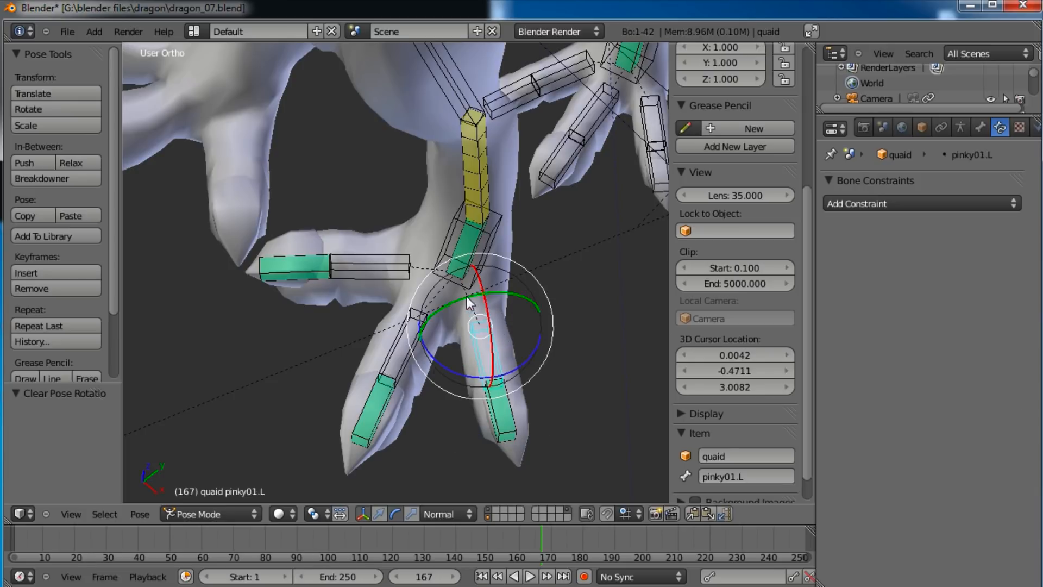
pyautogui.press('r')
pyautogui.press('y')
pyautogui.press('y')
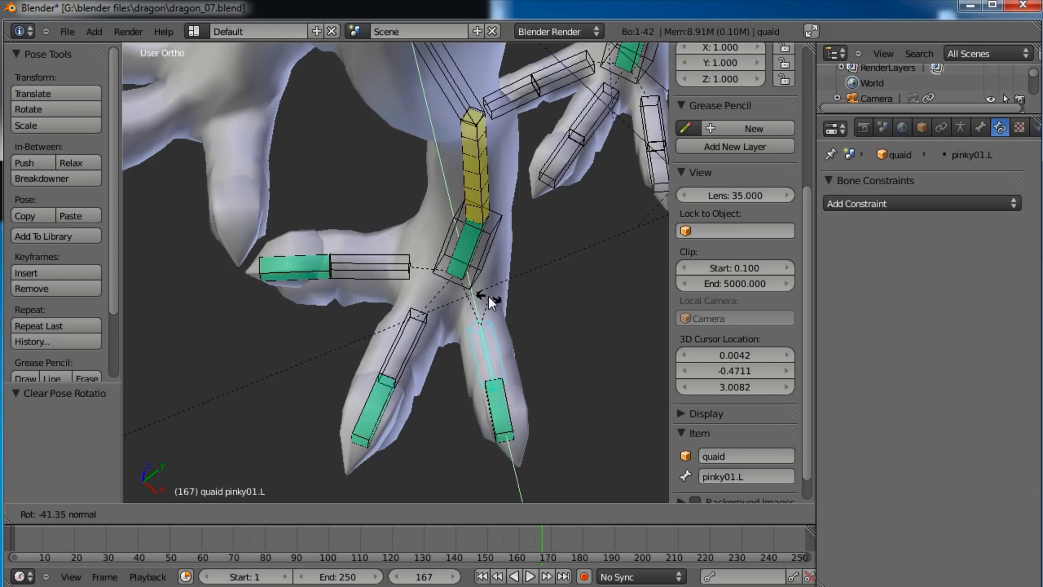
pyautogui.click(475, 296)
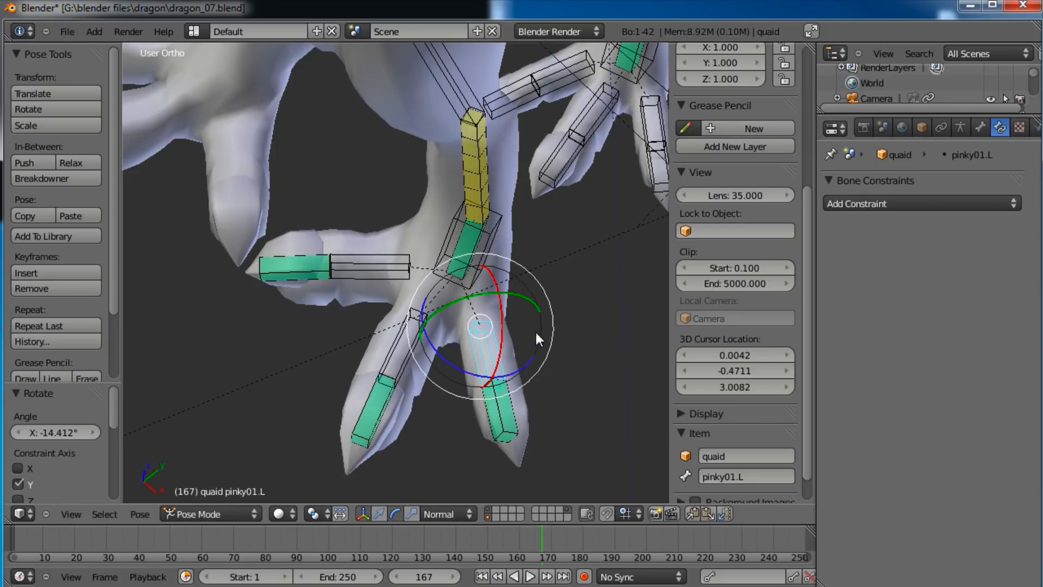
pyautogui.hotkey('alt', 'r')
pyautogui.click(548, 335)
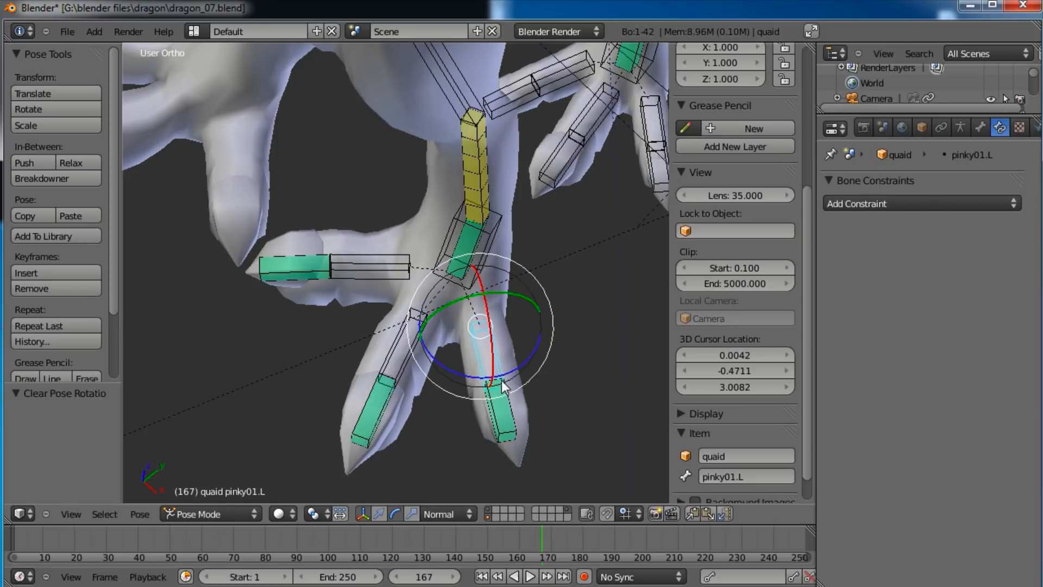
# Step: Limit the Copy Rotation constraints of pinky02.L, index02.L and thumb02.L to the X axis by disabling Y and Z
pyautogui.rightClick(501, 388)
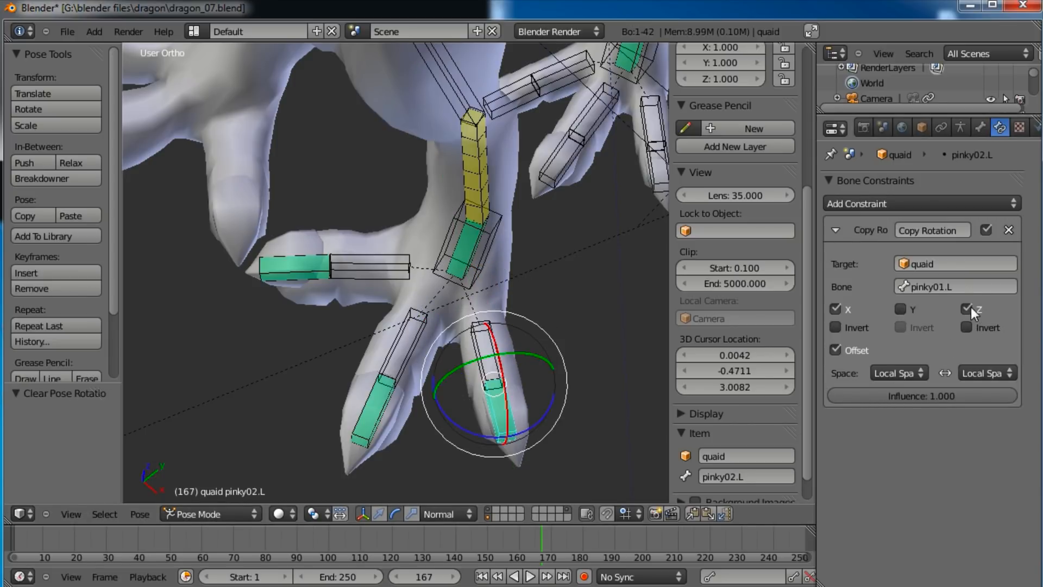
pyautogui.rightClick(383, 392)
pyautogui.click(917, 307)
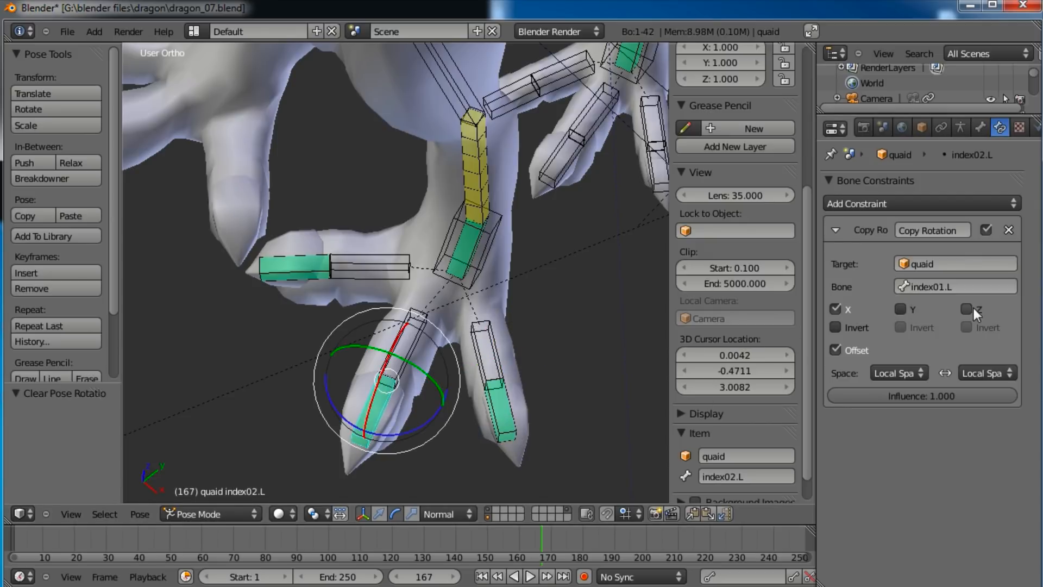
pyautogui.rightClick(305, 269)
pyautogui.click(911, 308)
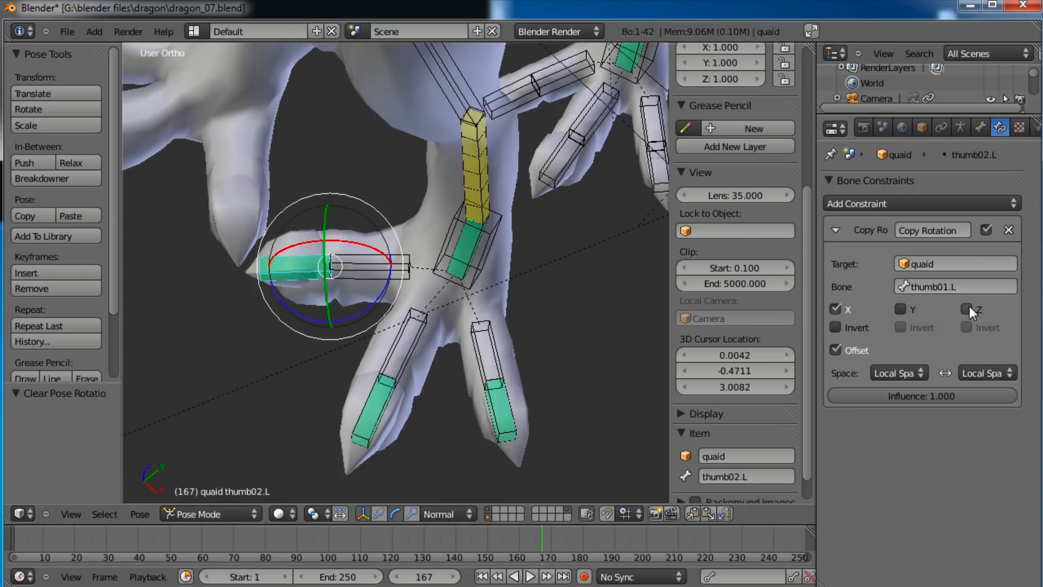
# Step: Test-rotate thumb01.L about its local X and Y axes and clear its pose rotation
pyautogui.rightClick(402, 269)
pyautogui.press('r')
pyautogui.press('x')
pyautogui.press('x')
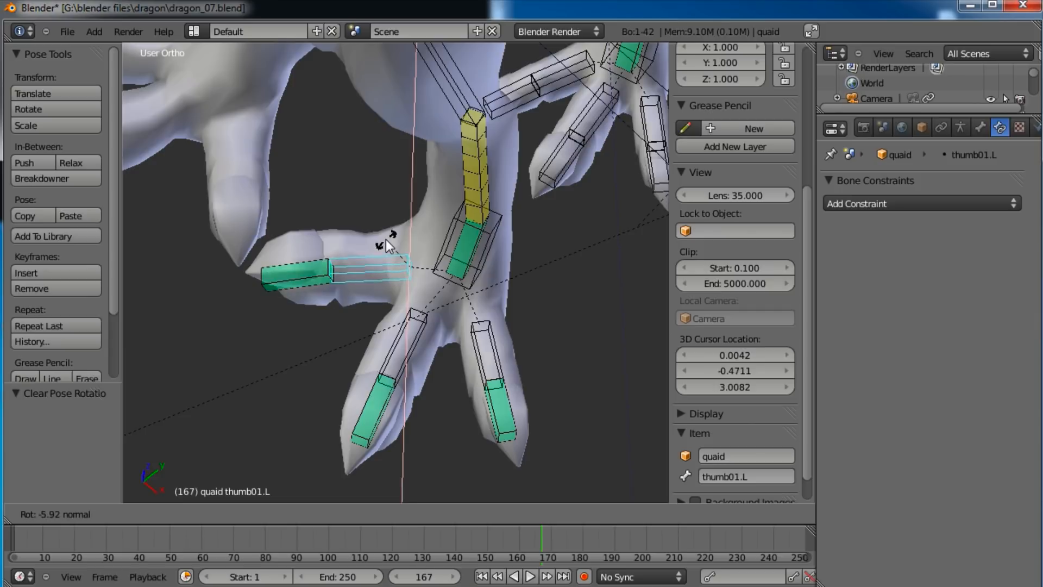
pyautogui.click(377, 247)
pyautogui.press('r')
pyautogui.press('y')
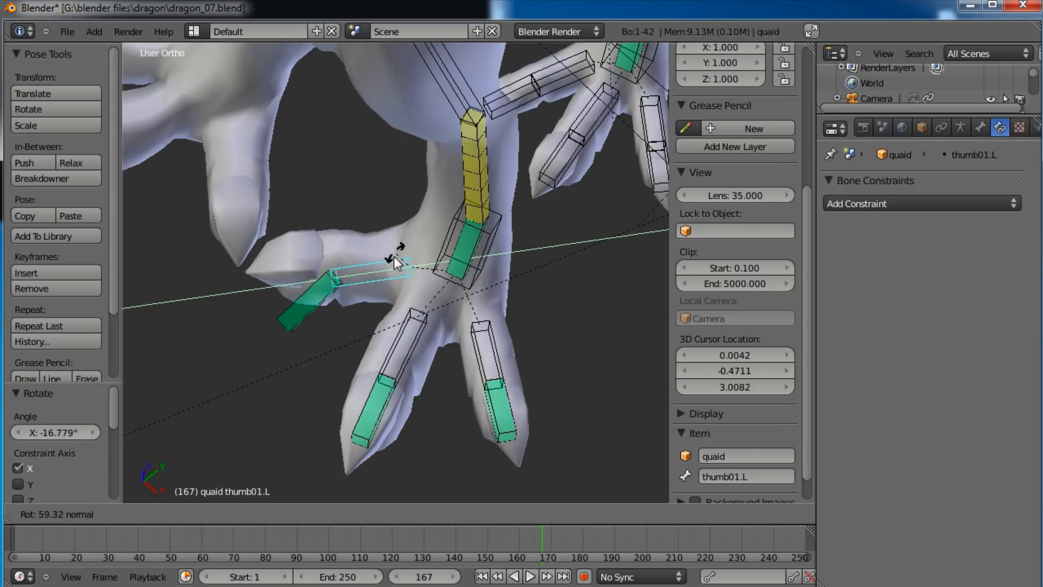
pyautogui.rightClick(396, 265)
pyautogui.hotkey('alt', 'r')
pyautogui.click(400, 265)
# Step: Save the blend file over the existing dragon_07.blend
pyautogui.moveTo(400, 265); pyautogui.dragTo(433, 297, button='middle')
pyautogui.hotkey('ctrl', 's')
pyautogui.click(435, 296)
# Step: Give pinkytoe02.L a Copy Rotation constraint targeting pinkytoe01.L, X axis only, with Local Space for target and owner and Offset enabled
pyautogui.keyDown('shift'); pyautogui.moveTo(549, 244); pyautogui.dragTo(397, 292, button='middle'); pyautogui.keyUp('shift')
pyautogui.scroll(4, 441, 345)
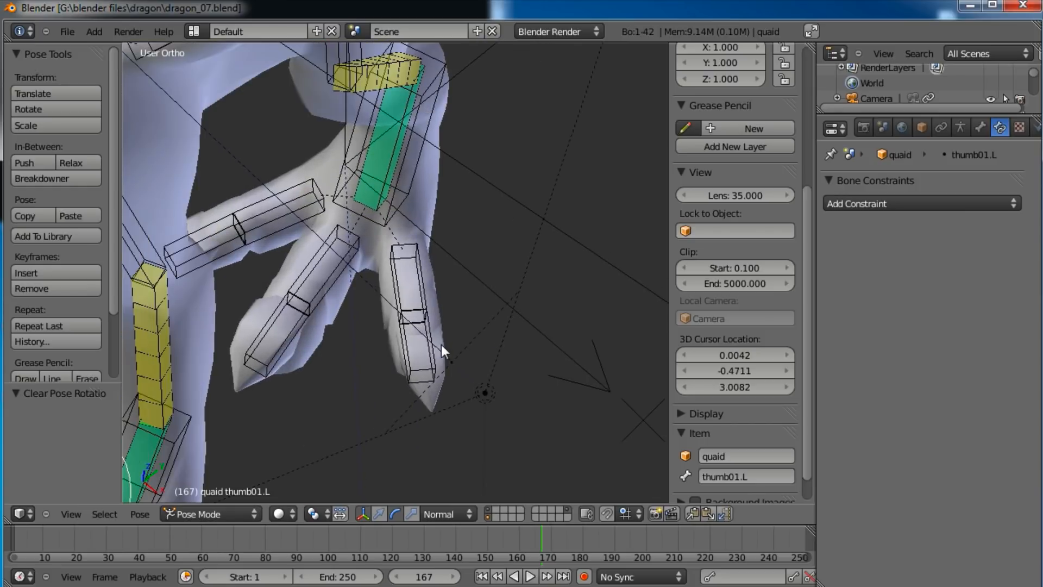
pyautogui.rightClick(432, 338)
pyautogui.hotkey('shift', 'ctrl', 'c')
pyautogui.click(442, 337)
pyautogui.click(902, 373)
pyautogui.click(986, 373)
pyautogui.click(957, 302)
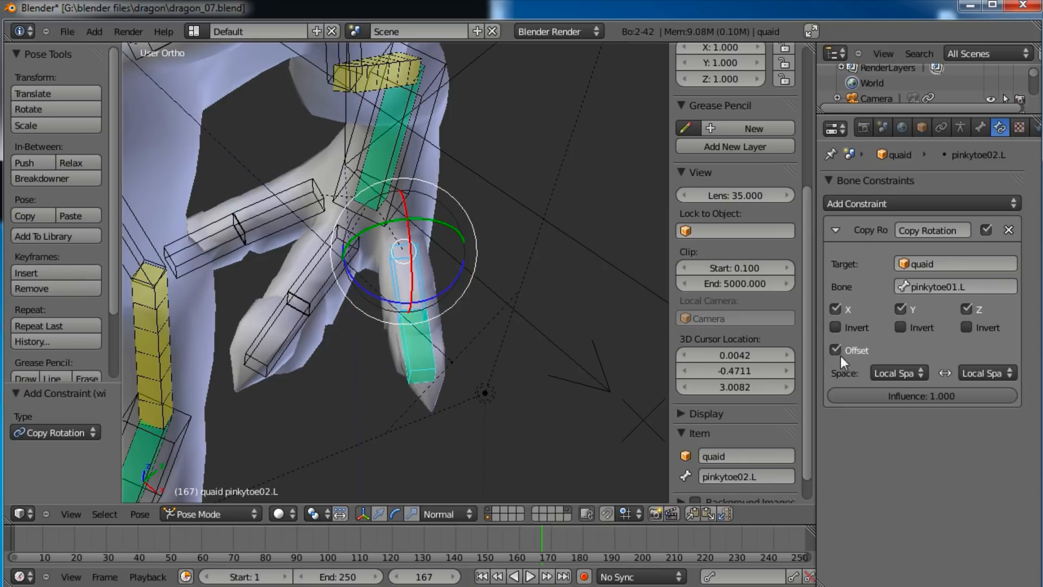
pyautogui.click(967, 309)
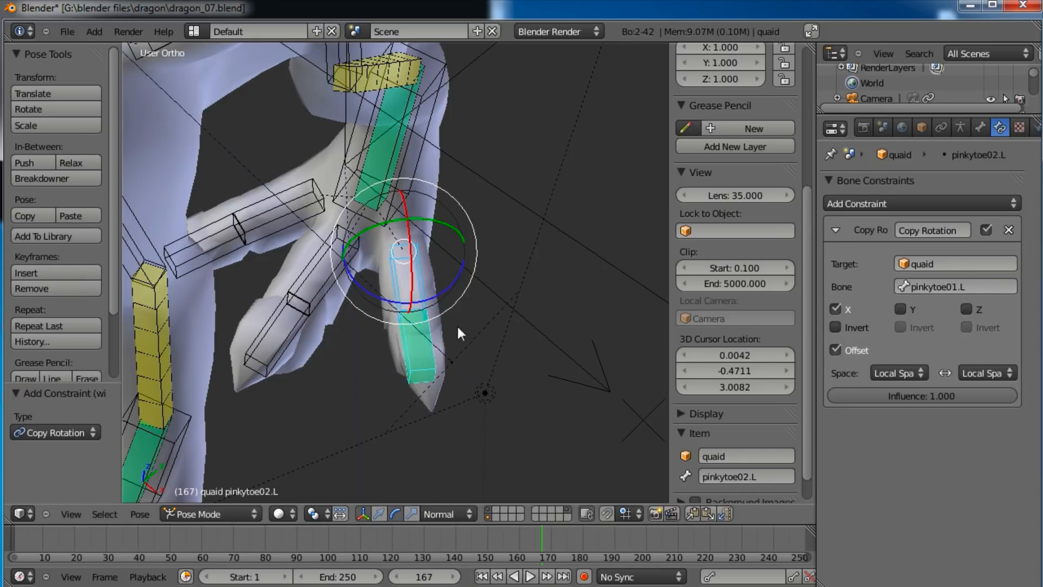
# Step: Give indextoe02.L an X-only Copy Rotation constraint targeting index01.L.001, with Local Space for target and owner
pyautogui.rightClick(315, 293)
pyautogui.keyDown('shift'); pyautogui.rightClick(311, 330); pyautogui.keyUp('shift')
pyautogui.hotkey('shift', 'ctrl', 'c')
pyautogui.click(311, 330)
pyautogui.click(886, 371)
pyautogui.click(884, 300)
pyautogui.click(1004, 373)
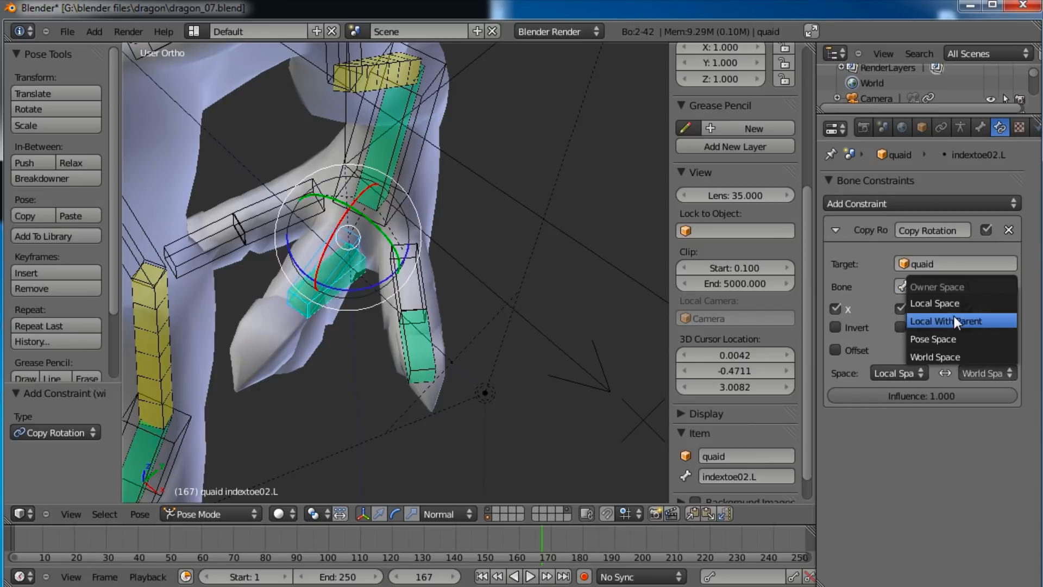
pyautogui.click(954, 317)
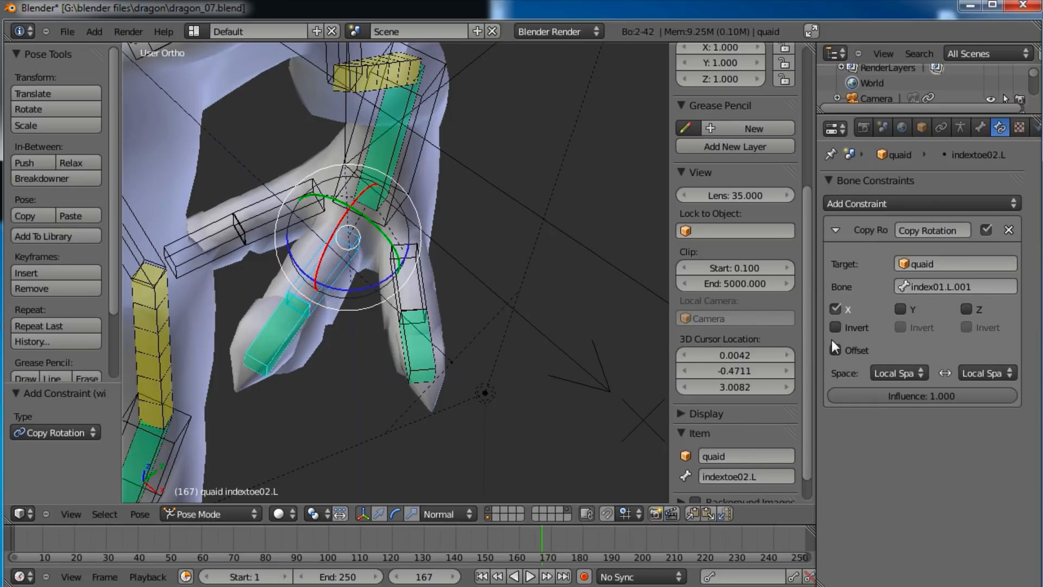
# Step: Give thumbtoe02.L an X-only Copy Rotation constraint targeting thumbtoe01.L, with Local Space for target and owner
pyautogui.rightClick(250, 239)
pyautogui.hotkey('ctrl', 'shift', 'c')
pyautogui.click(253, 246)
pyautogui.click(911, 372)
pyautogui.click(891, 301)
pyautogui.click(986, 373)
pyautogui.click(958, 306)
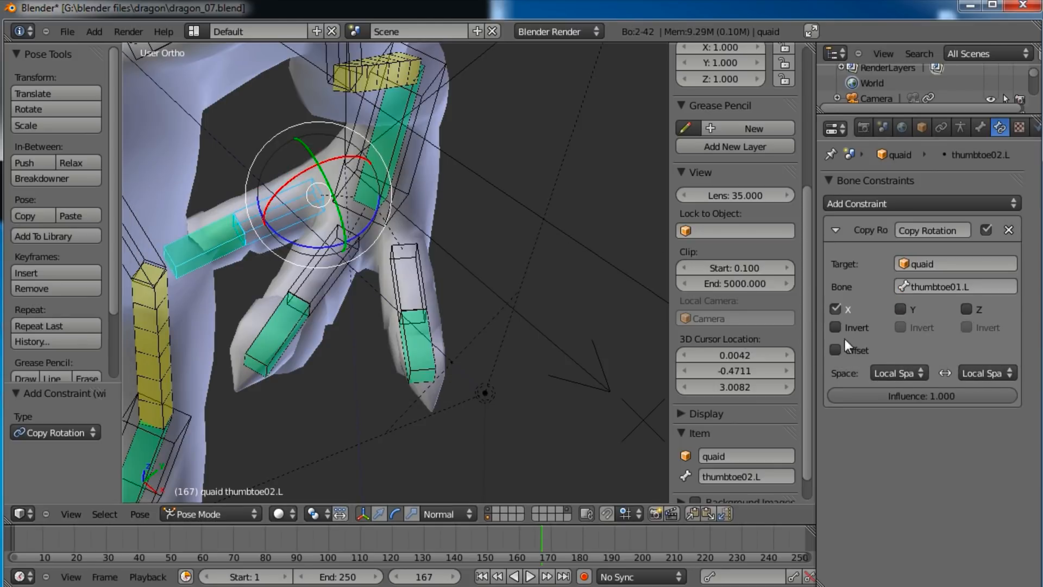
# Step: Test the pinky toe constraint by rotating pinkytoe01.L about its local X axis and its local Y axis
pyautogui.press('a')
pyautogui.rightClick(399, 286)
pyautogui.press('r')
pyautogui.press('x')
pyautogui.press('x')
pyautogui.click(413, 253)
pyautogui.press('r')
pyautogui.press('y')
pyautogui.press('y')
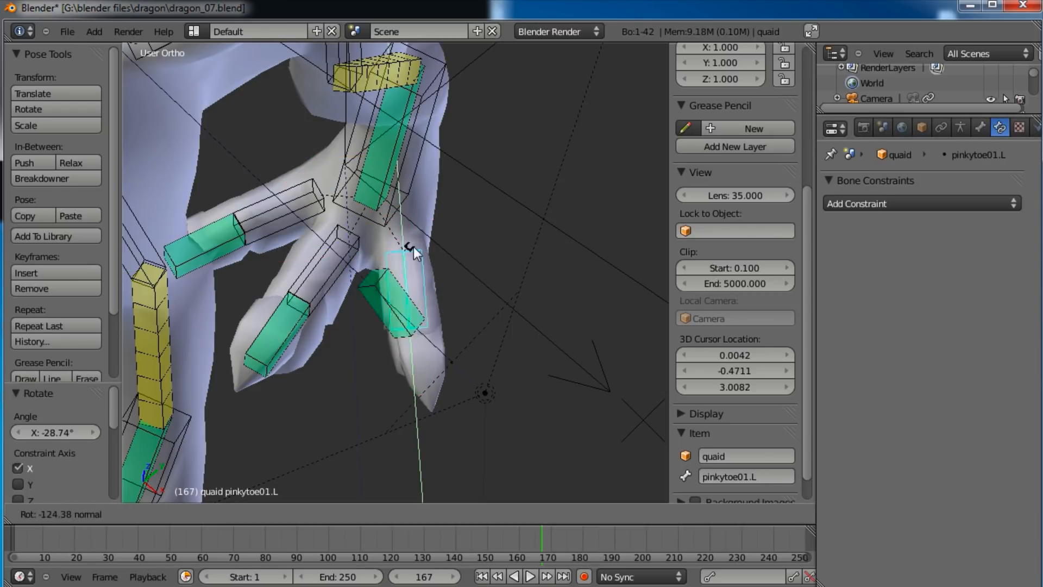
pyautogui.click(366, 253)
# Step: Rotate pinkytoe01.L about its local Y axis once more and clear the pose rotation of all bones
pyautogui.moveTo(495, 333); pyautogui.dragTo(359, 295, button='middle')
pyautogui.press('r')
pyautogui.press('y')
pyautogui.press('y')
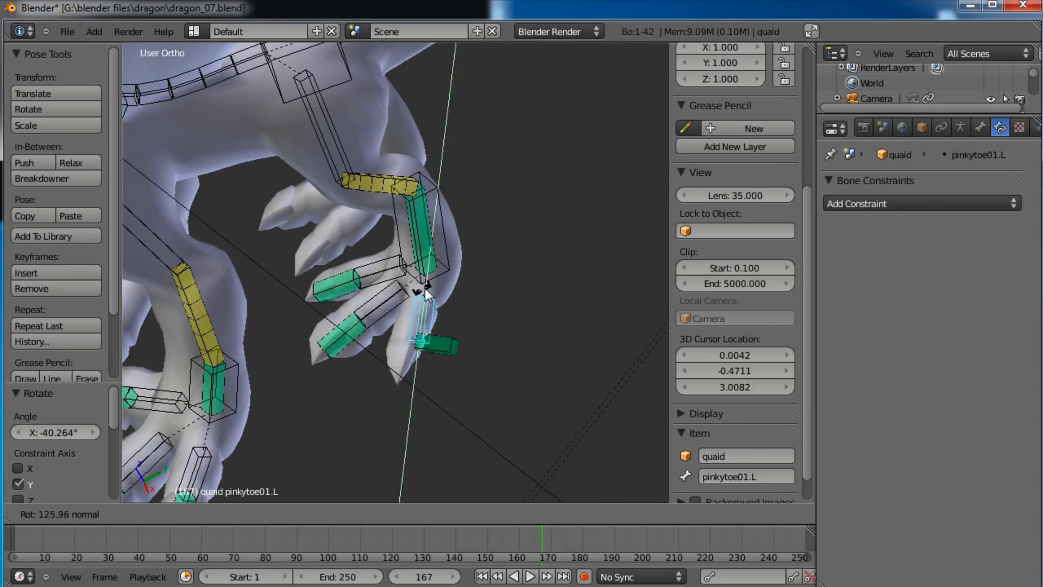
pyautogui.click(481, 305)
pyautogui.press('a')
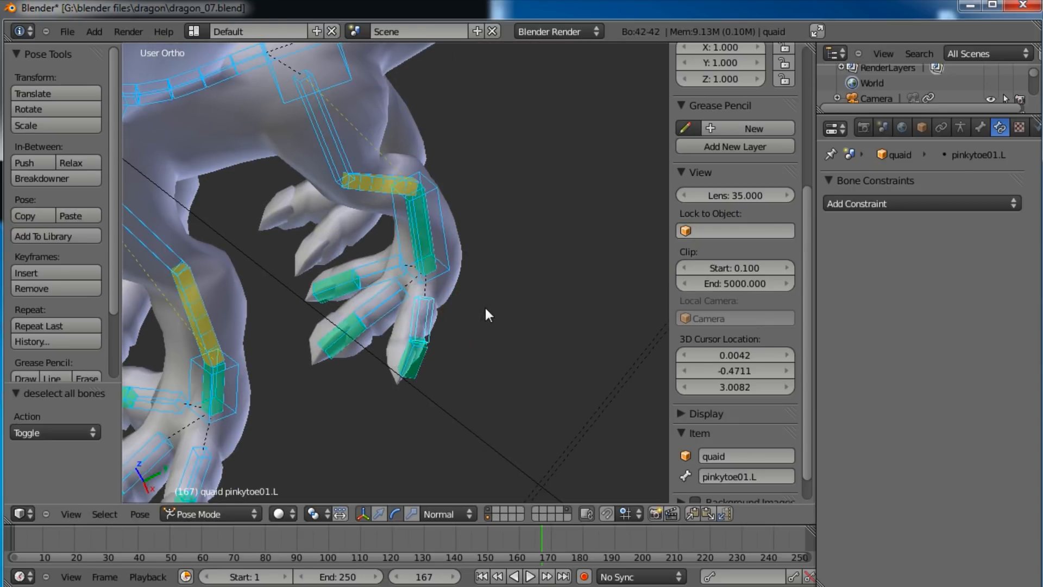
pyautogui.hotkey('alt', 'r')
pyautogui.click(485, 308)
# Step: Test-rotate the upper wing bone wingfinger01.L and clear its pose rotation
pyautogui.scroll(-3, 456, 302)
pyautogui.press('a')
pyautogui.scroll(-3, 402, 274)
pyautogui.keyDown('shift'); pyautogui.moveTo(347, 292); pyautogui.dragTo(389, 340, button='middle'); pyautogui.keyUp('shift')
pyautogui.scroll(1, 388, 340)
pyautogui.keyDown('shift'); pyautogui.moveTo(382, 248); pyautogui.dragTo(371, 295, button='middle'); pyautogui.keyUp('shift')
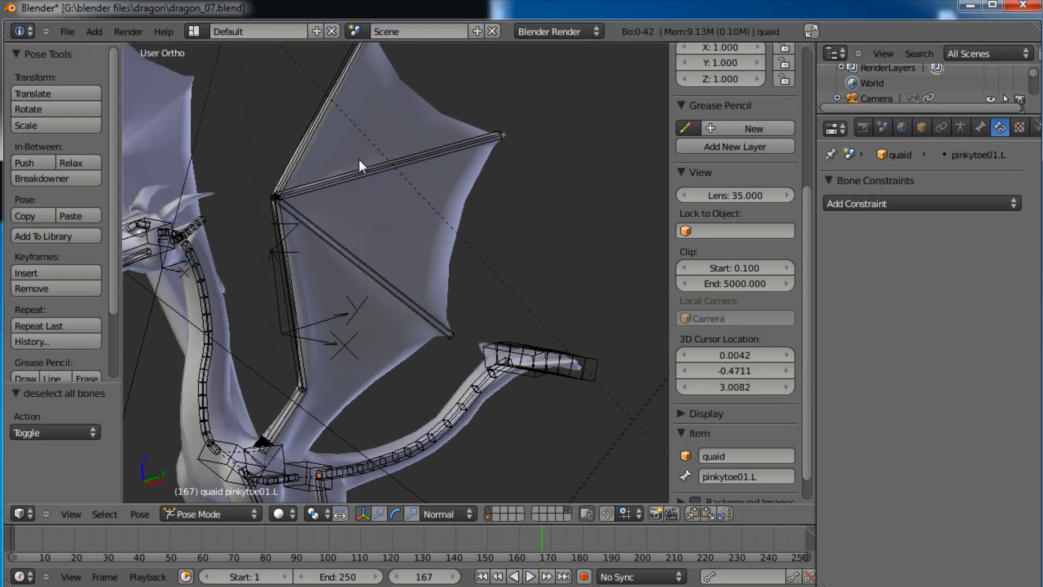
pyautogui.rightClick(354, 257)
pyautogui.rightClick(361, 162)
pyautogui.rightClick(336, 121)
pyautogui.keyDown('shift'); pyautogui.moveTo(396, 155); pyautogui.dragTo(398, 172, button='middle'); pyautogui.keyUp('shift')
pyautogui.moveTo(285, 162); pyautogui.dragTo(336, 234)
pyautogui.hotkey('alt', 'r')
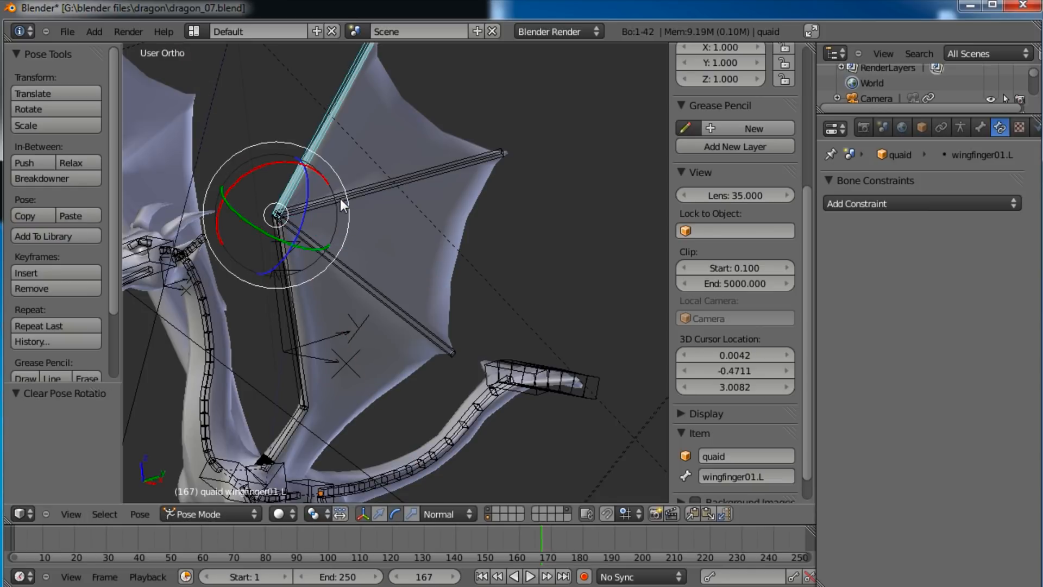
# Step: Give wingfinger02.L a Copy Rotation constraint targeting wingfinger01.L, with Local Space for both target and owner
pyautogui.keyDown('shift'); pyautogui.scroll(2, 377, 191); pyautogui.keyUp('shift')
pyautogui.keyDown('shift'); pyautogui.rightClick(397, 217); pyautogui.keyUp('shift')
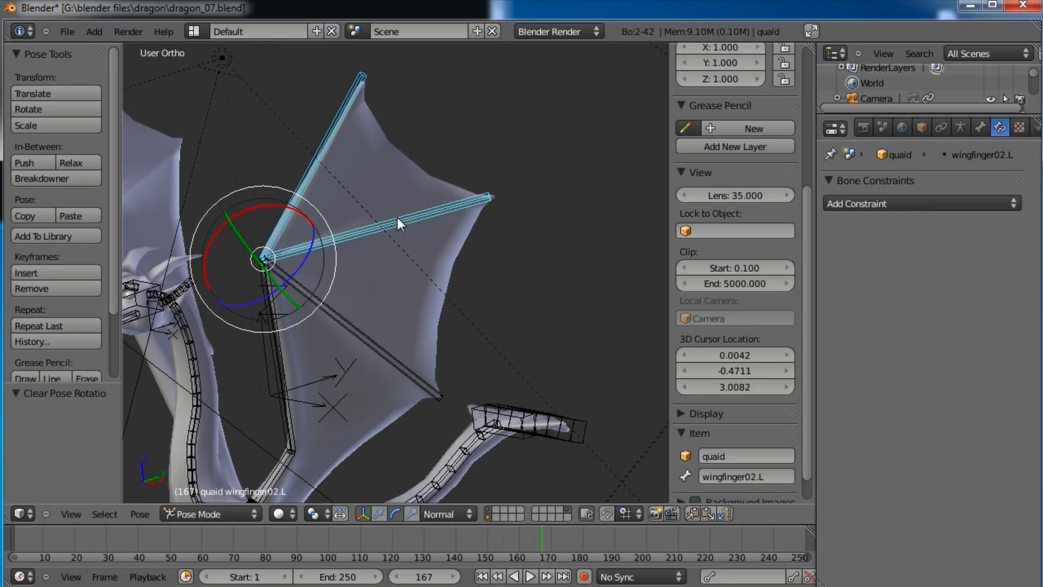
pyautogui.hotkey('shift', 'ctrl', 'c')
pyautogui.click(326, 216)
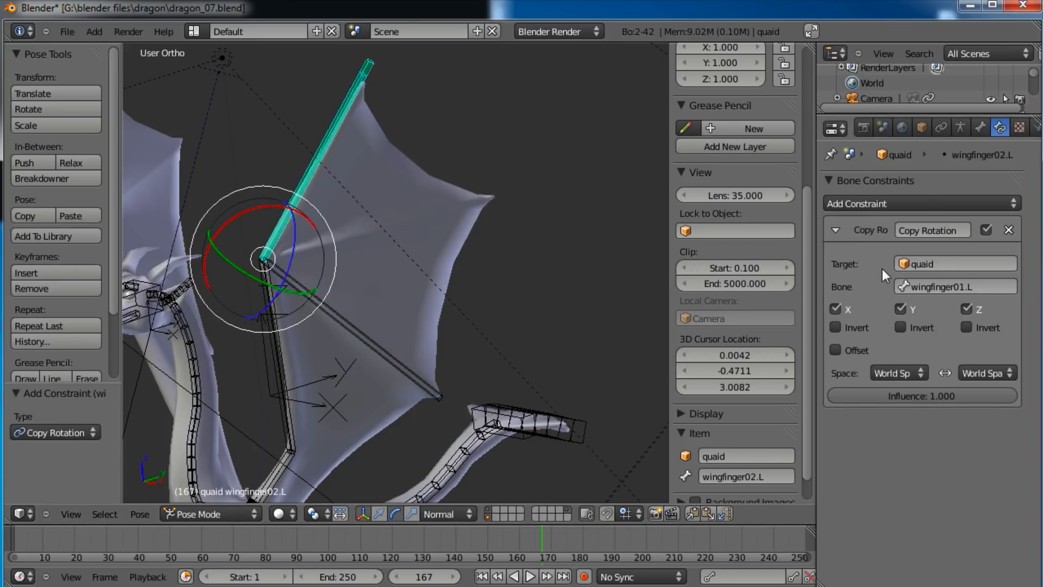
pyautogui.click(917, 373)
pyautogui.click(879, 302)
pyautogui.click(979, 372)
pyautogui.click(943, 303)
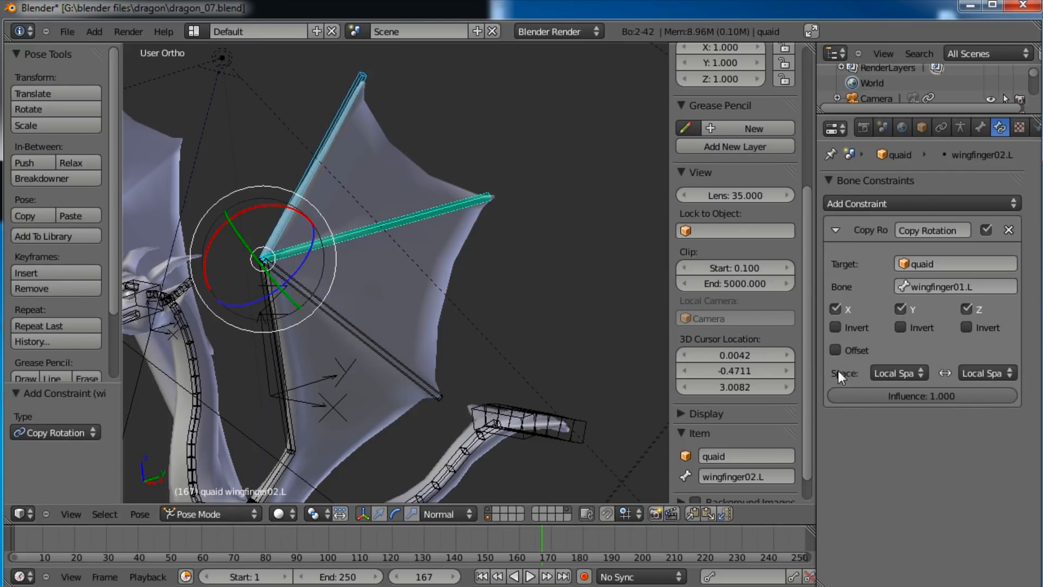
# Step: Rotate wingfinger01.L about 56.5° around its local X axis to fold the wing
pyautogui.rightClick(314, 163)
pyautogui.rightClick(363, 233)
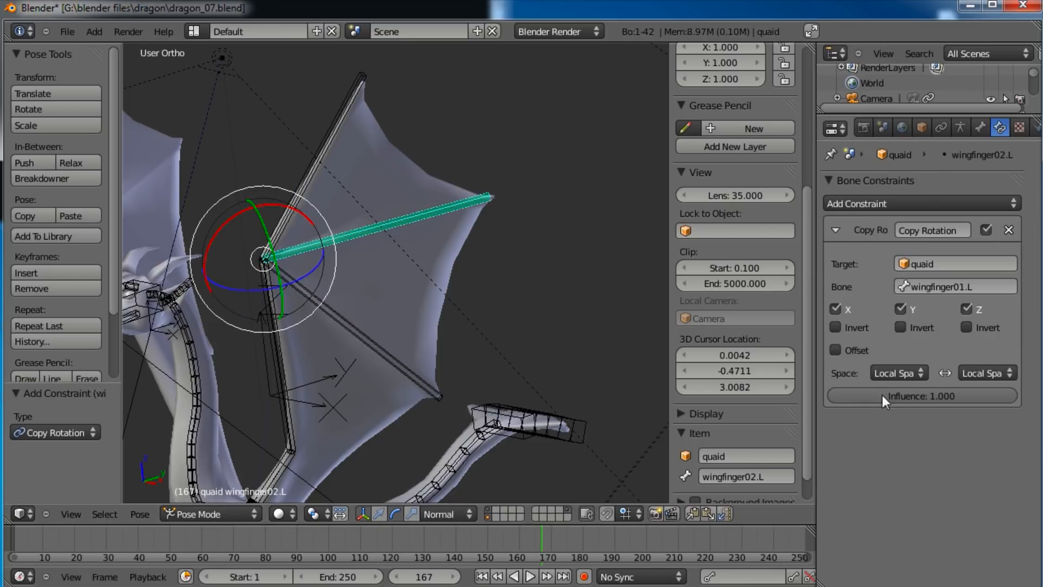
pyautogui.rightClick(334, 174)
pyautogui.rightClick(422, 215)
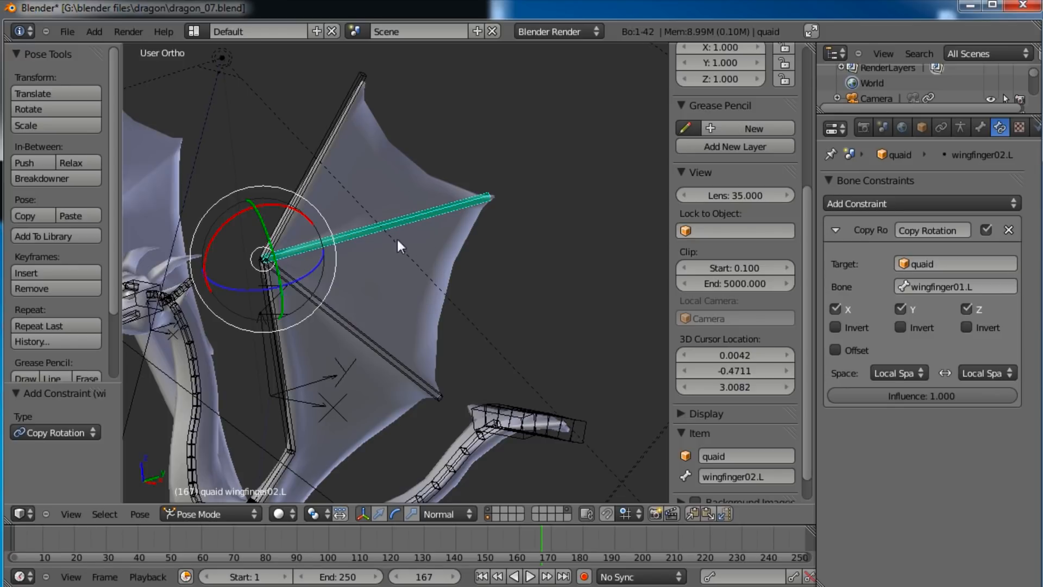
pyautogui.moveTo(271, 204); pyautogui.dragTo(321, 269)
pyautogui.rightClick(284, 208)
# Step: Set the influence of wingfinger02.L's Copy Rotation constraint to 0.33
pyautogui.rightClick(319, 308)
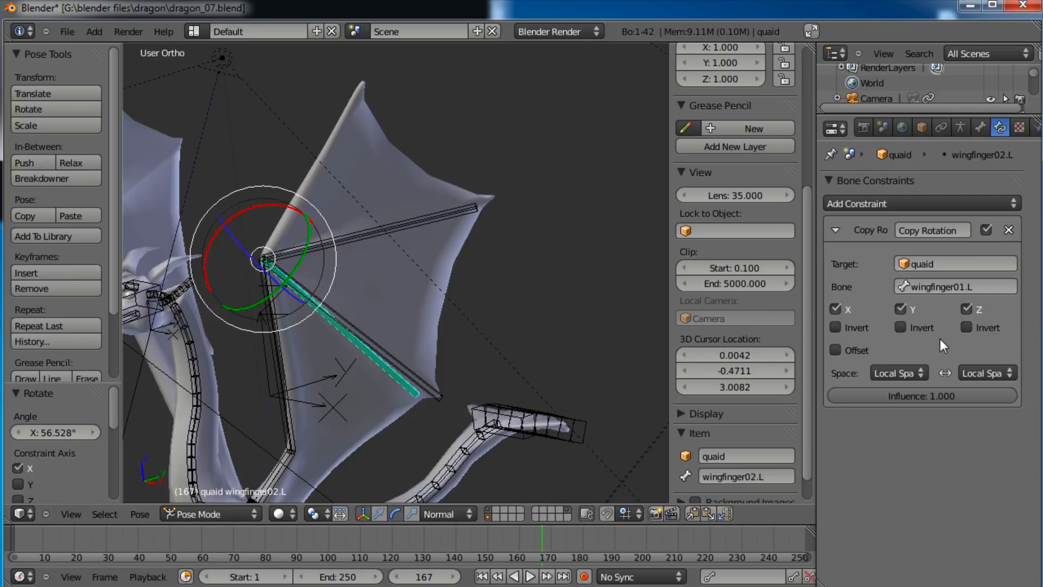
pyautogui.click(970, 398)
pyautogui.press('BackSpace')
pyautogui.write('.33')
pyautogui.press('Return')
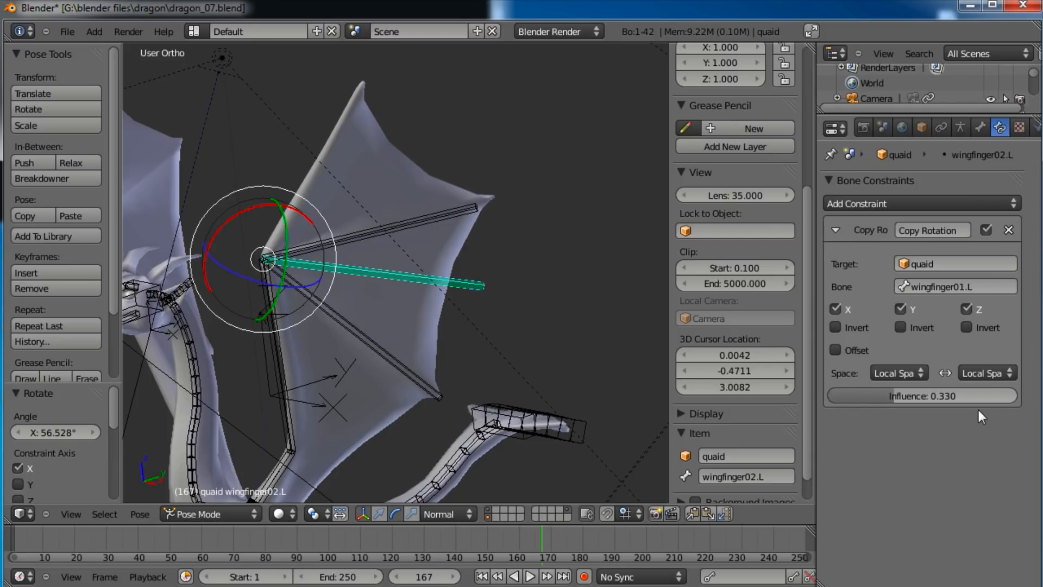
# Step: Give wingfinger03.L a Copy Rotation constraint targeting wingfinger01.L, with Local Space for both target and owner
pyautogui.rightClick(406, 358)
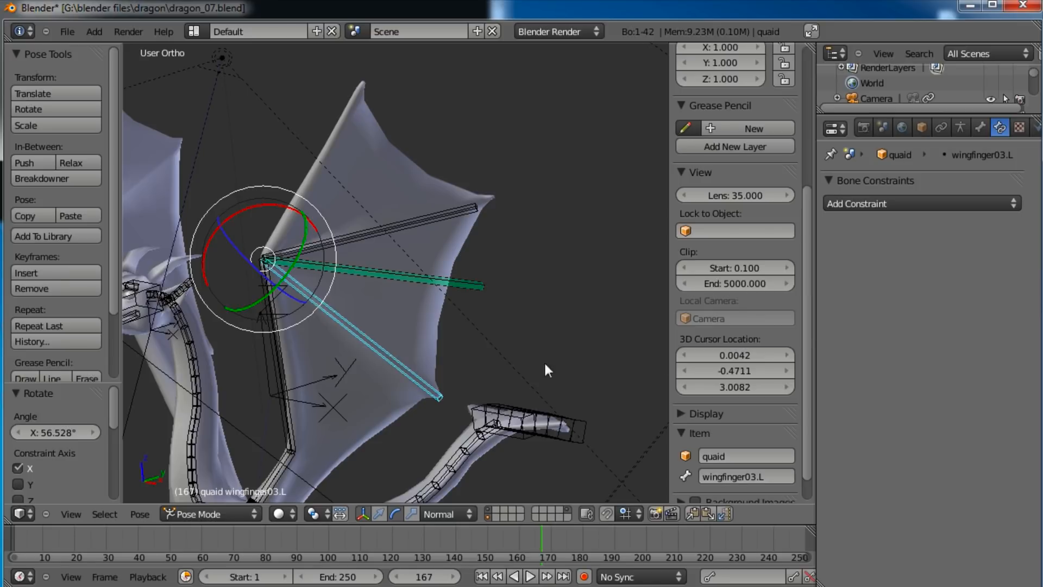
pyautogui.keyDown('shift'); pyautogui.rightClick(416, 244); pyautogui.keyUp('shift')
pyautogui.hotkey('ctrl', 'shift', 'c')
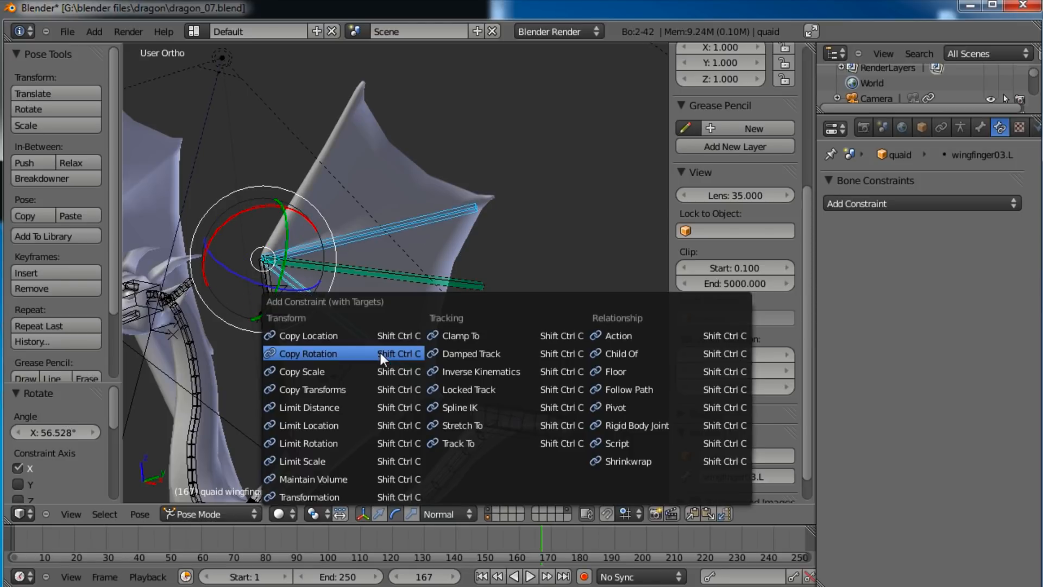
pyautogui.click(347, 356)
pyautogui.click(923, 372)
pyautogui.click(888, 304)
pyautogui.click(988, 373)
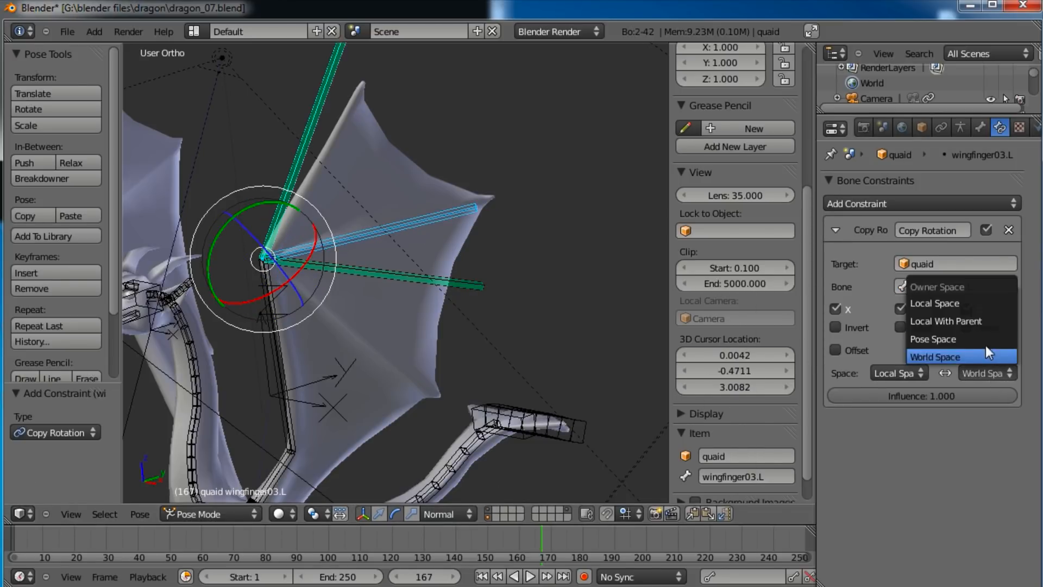
pyautogui.click(960, 304)
# Step: Try an influence of 0.66 on wingfinger03.L's Copy Rotation constraint and set it to 0.33 instead
pyautogui.click(918, 395)
pyautogui.write('0.66')
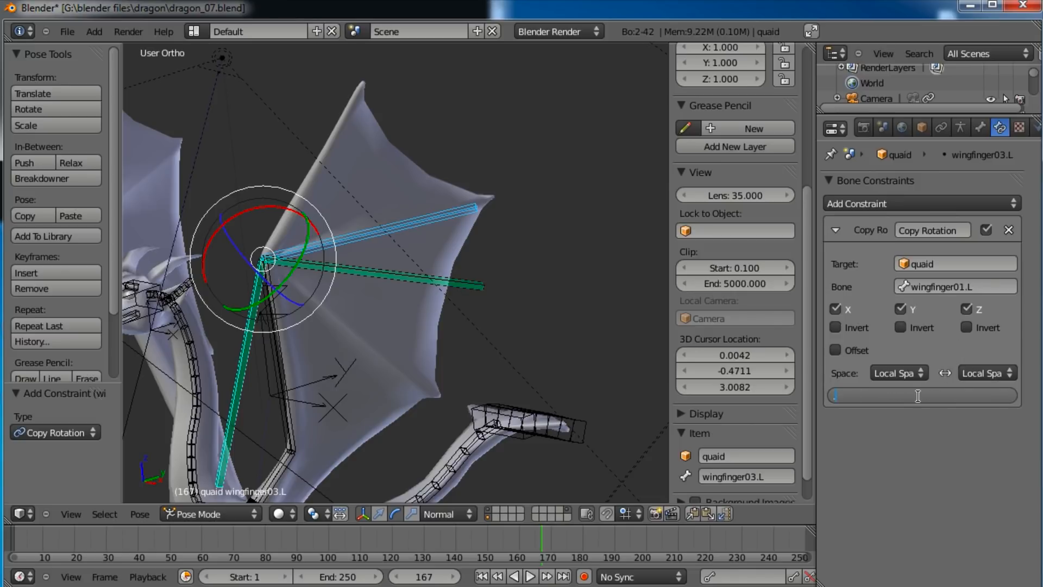
pyautogui.press('Return')
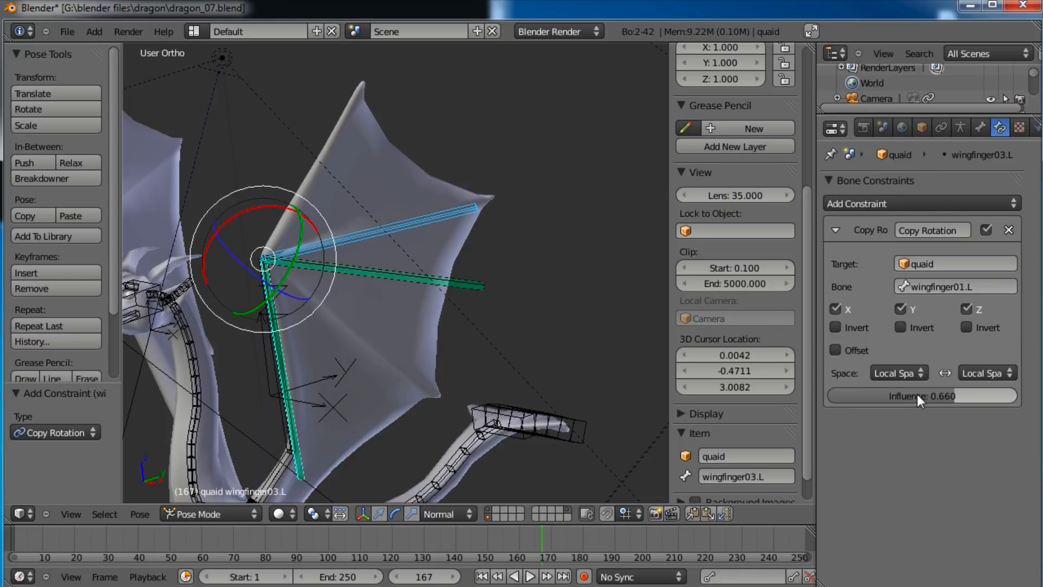
pyautogui.click(918, 395)
pyautogui.write('0.33')
pyautogui.press('Return')
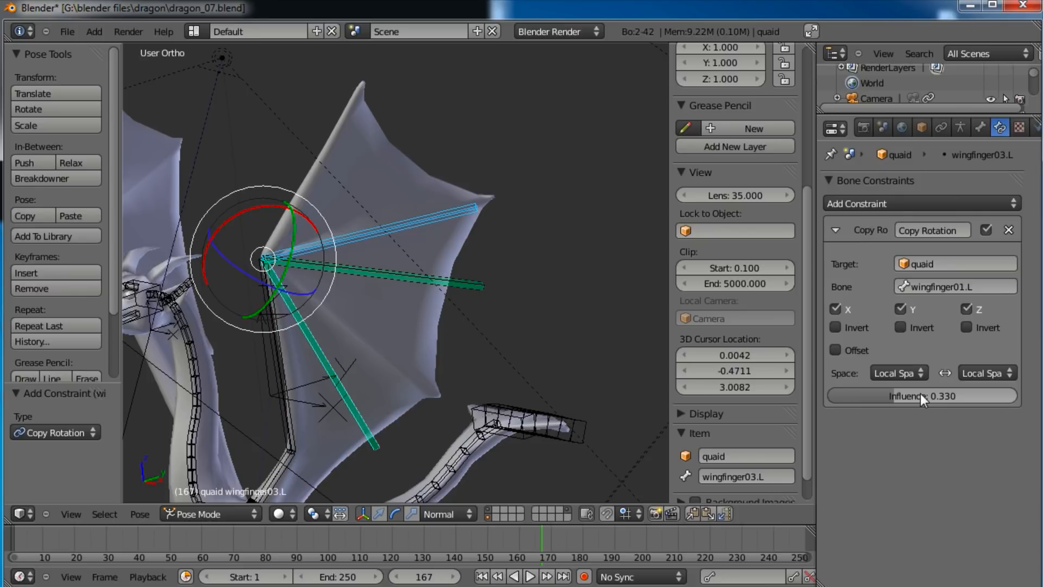
# Step: Swing wingfinger01.L to test the fingers and set the influence of wingfinger02.L's Copy Rotation constraint to 0.66
pyautogui.rightClick(432, 217)
pyautogui.press('r')
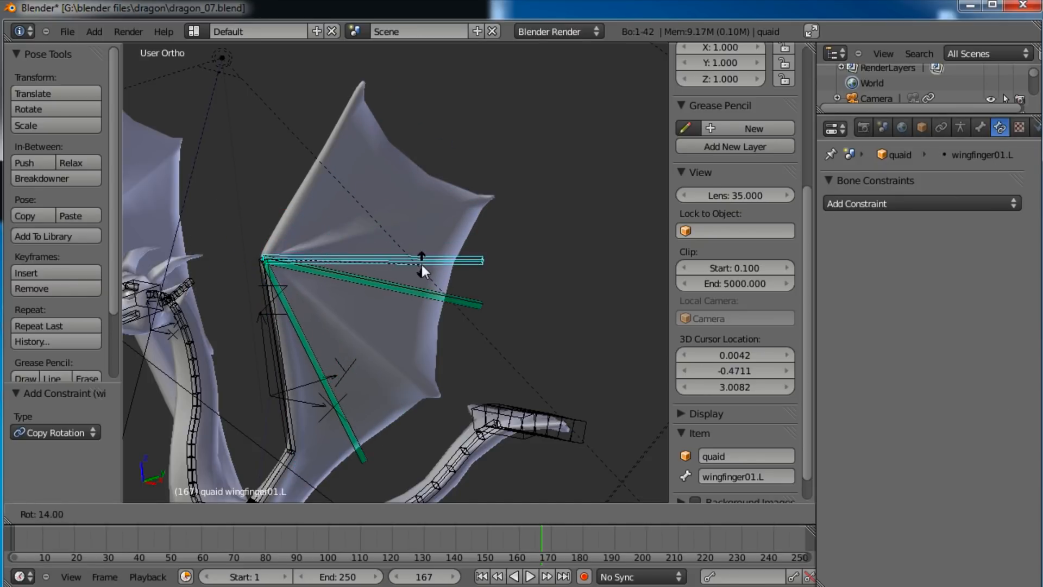
pyautogui.click(423, 267)
pyautogui.rightClick(458, 304)
pyautogui.click(903, 397)
pyautogui.write('0.66')
pyautogui.press('Return')
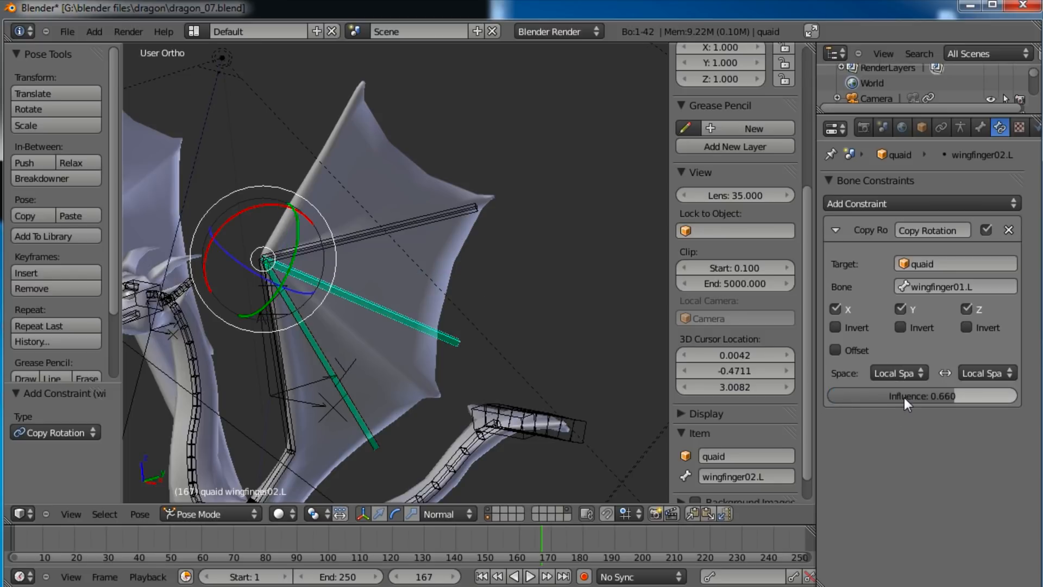
# Step: Rotate wingfinger01.L about 57° around its local X axis to fold the wing fingers down
pyautogui.rightClick(434, 220)
pyautogui.press('r')
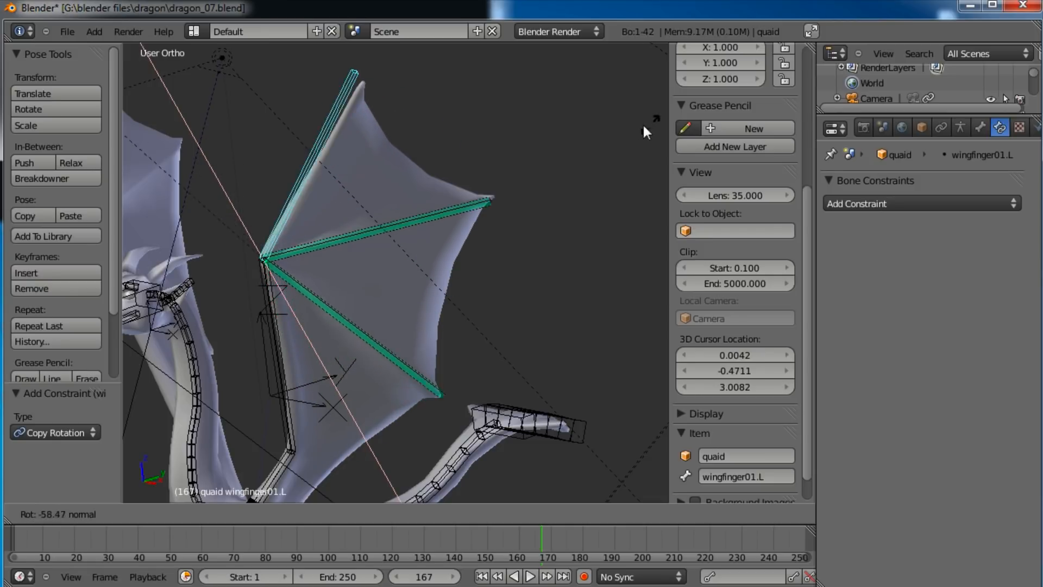
pyautogui.click(296, 248)
pyautogui.keyDown('shift'); pyautogui.moveTo(363, 322); pyautogui.dragTo(344, 224, button='middle'); pyautogui.keyUp('shift')
pyautogui.scroll(3, 315, 237)
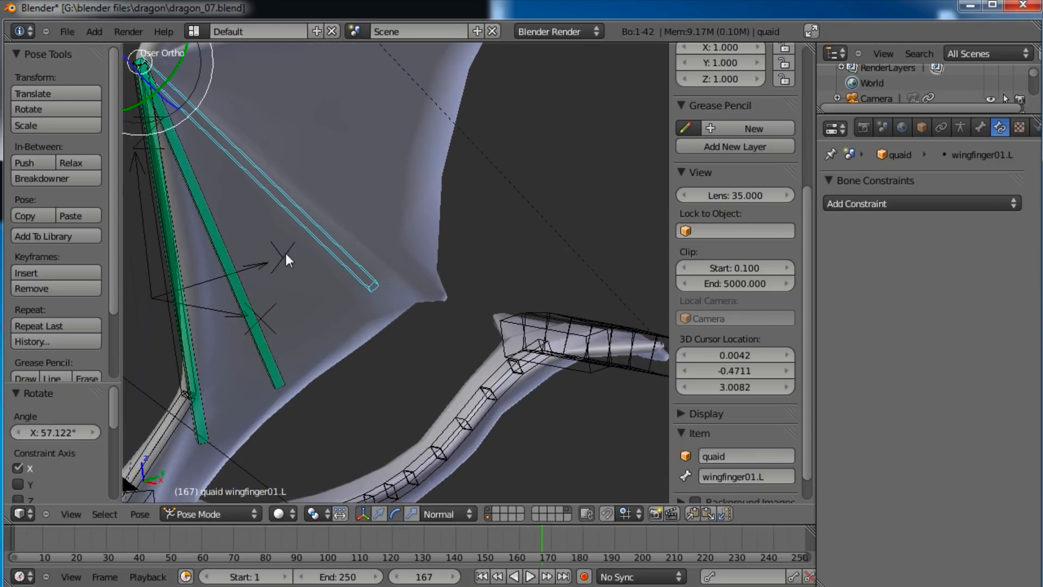
pyautogui.keyDown('shift'); pyautogui.moveTo(215, 301); pyautogui.dragTo(344, 348, button='middle'); pyautogui.keyUp('shift')
# Step: Fine-tune the Copy Rotation influences, lowering wingfinger02.L's to about 0.6 and slightly reducing wingfinger03.L's
pyautogui.rightClick(291, 353)
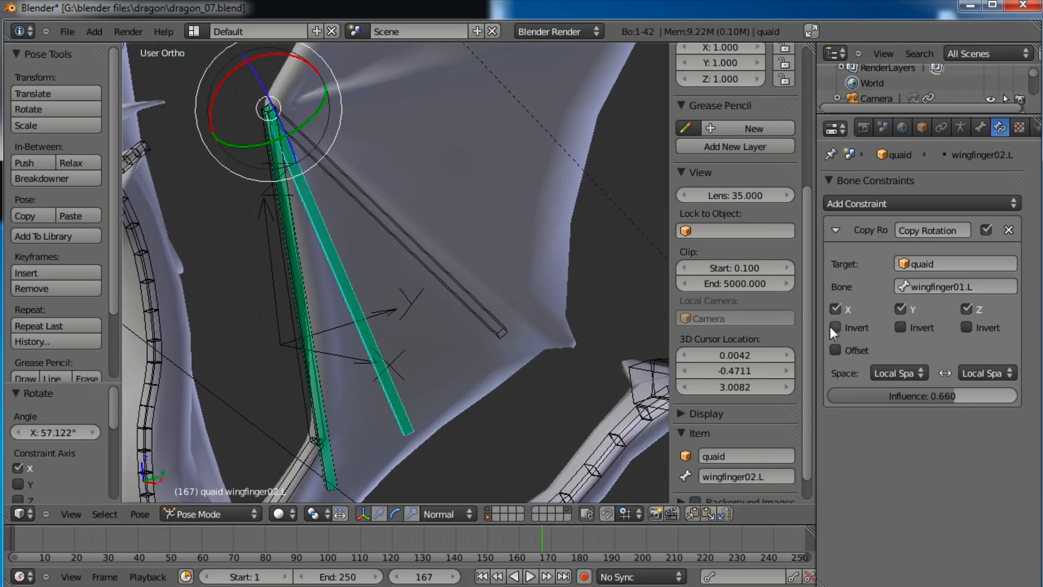
pyautogui.moveTo(978, 396); pyautogui.dragTo(946, 396)
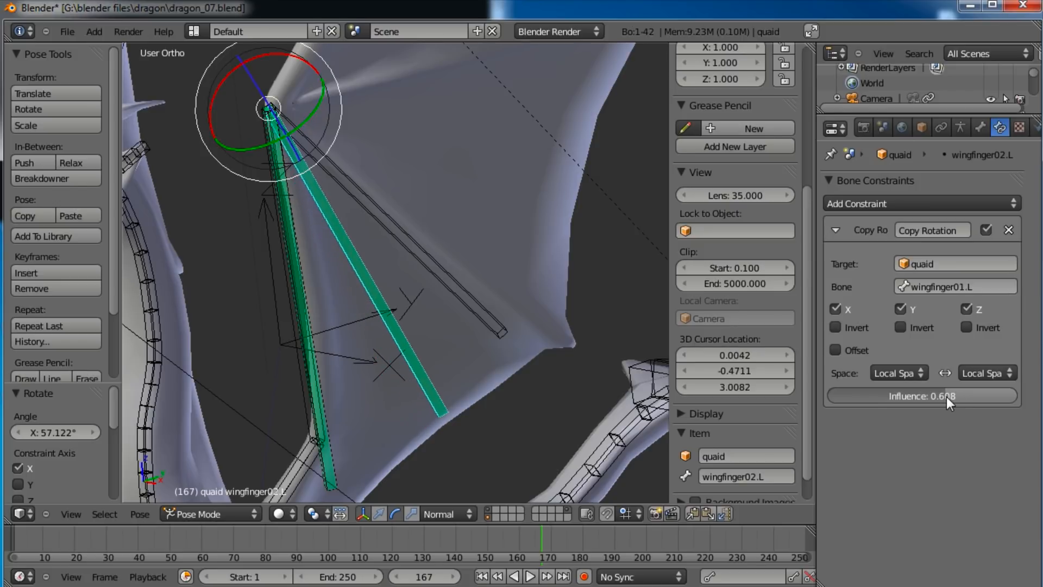
pyautogui.rightClick(334, 458)
pyautogui.moveTo(890, 399); pyautogui.dragTo(871, 399)
pyautogui.rightClick(432, 390)
pyautogui.moveTo(956, 399); pyautogui.dragTo(951, 399)
pyautogui.scroll(-2, 455, 279)
# Step: Rotate wingfinger01.L to test the wing fold and clear its rotation
pyautogui.press('a')
pyautogui.rightClick(429, 281)
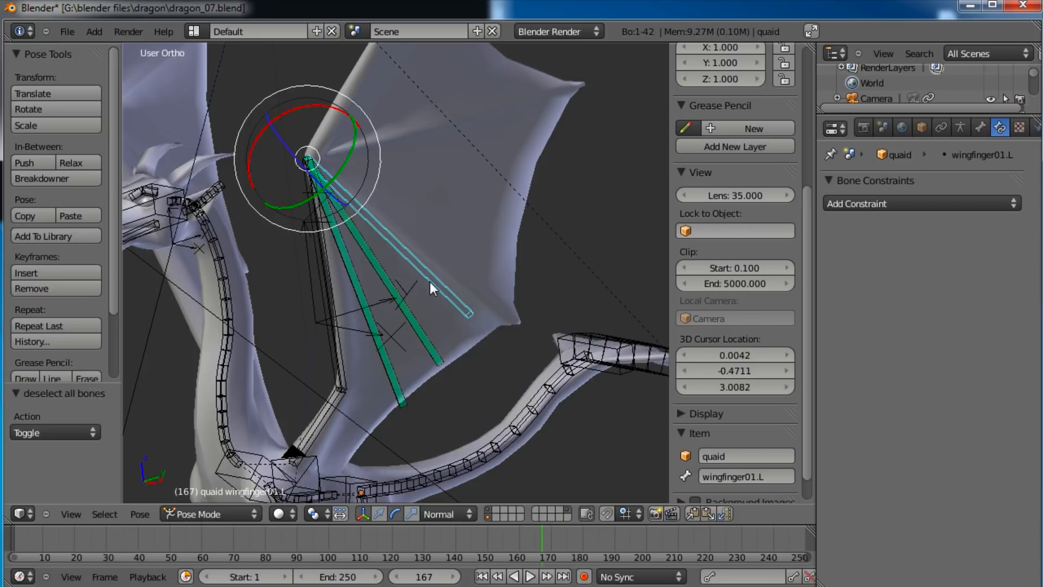
pyautogui.keyDown('shift'); pyautogui.moveTo(439, 234); pyautogui.dragTo(449, 278, button='middle'); pyautogui.keyUp('shift')
pyautogui.moveTo(314, 143); pyautogui.dragTo(184, 255)
pyautogui.hotkey('alt', 'r')
pyautogui.click(441, 241)
pyautogui.scroll(-4, 440, 240)
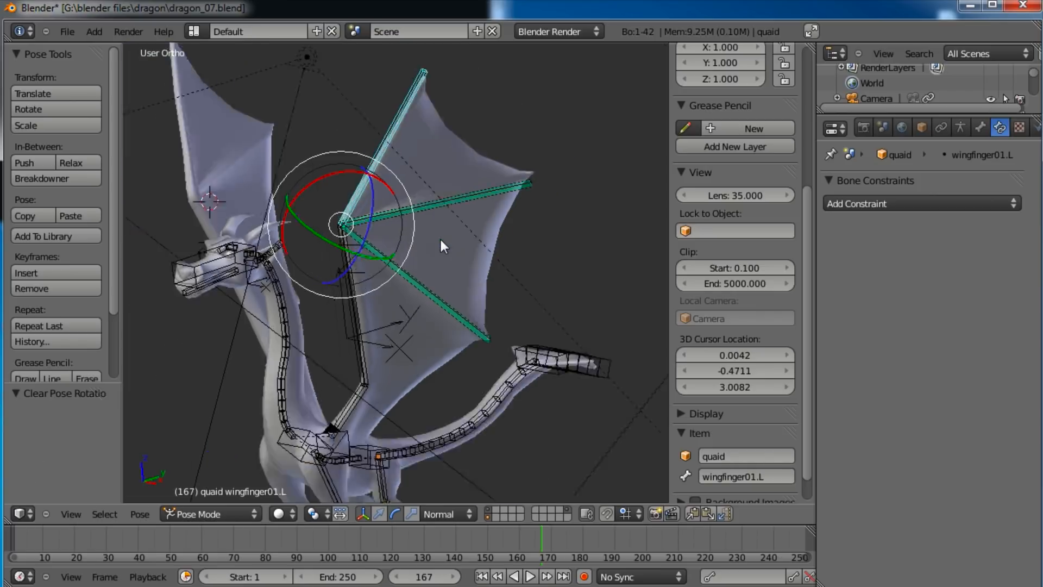
# Step: Deselect all bones and save the file over dragon_07.blend
pyautogui.press('a')
pyautogui.moveTo(440, 240); pyautogui.dragTo(363, 262, button='middle')
pyautogui.hotkey('ctrl', 's')
pyautogui.click(458, 282)
pyautogui.moveTo(451, 253); pyautogui.dragTo(361, 247, button='middle')
pyautogui.scroll(4, 500, 237)
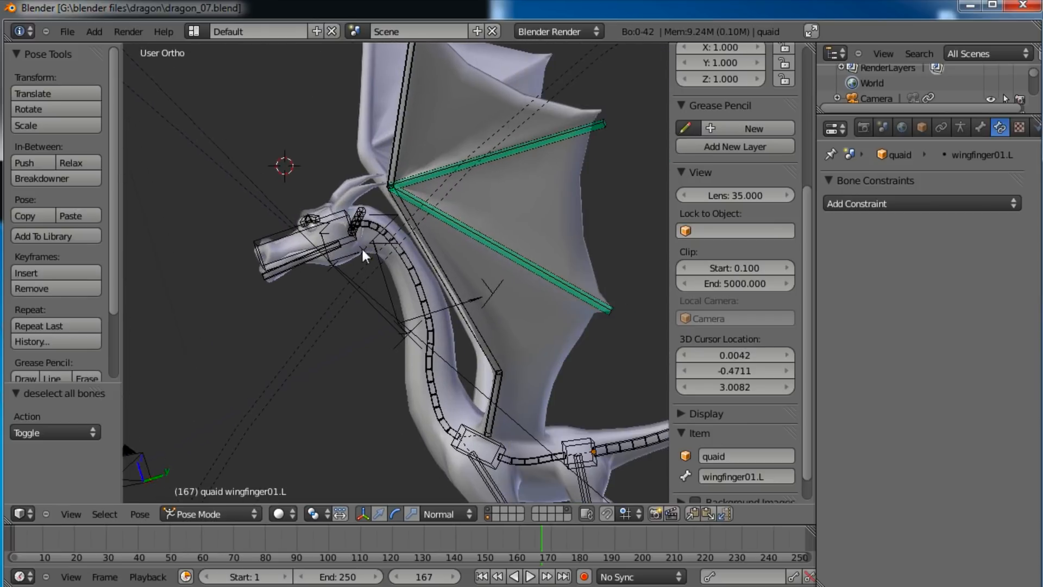
# Step: Test how the head bone's free rotation affects the jaw, eye and ear bones
pyautogui.rightClick(282, 237)
pyautogui.press('r')
pyautogui.press('r')
pyautogui.rightClick(314, 230)
# Step: In Edit Mode, parent the jaw, earBase.L and the bone by the left eye to the head bone with Keep Offset
pyautogui.scroll(5, 421, 233)
pyautogui.keyDown('shift'); pyautogui.moveTo(326, 182); pyautogui.dragTo(312, 155, button='middle'); pyautogui.keyUp('shift')
pyautogui.rightClick(388, 307)
pyautogui.press('Tab')
pyautogui.rightClick(391, 258)
pyautogui.moveTo(332, 251); pyautogui.dragTo(422, 280, button='middle')
pyautogui.keyDown('shift'); pyautogui.rightClick(428, 262); pyautogui.keyUp('shift')
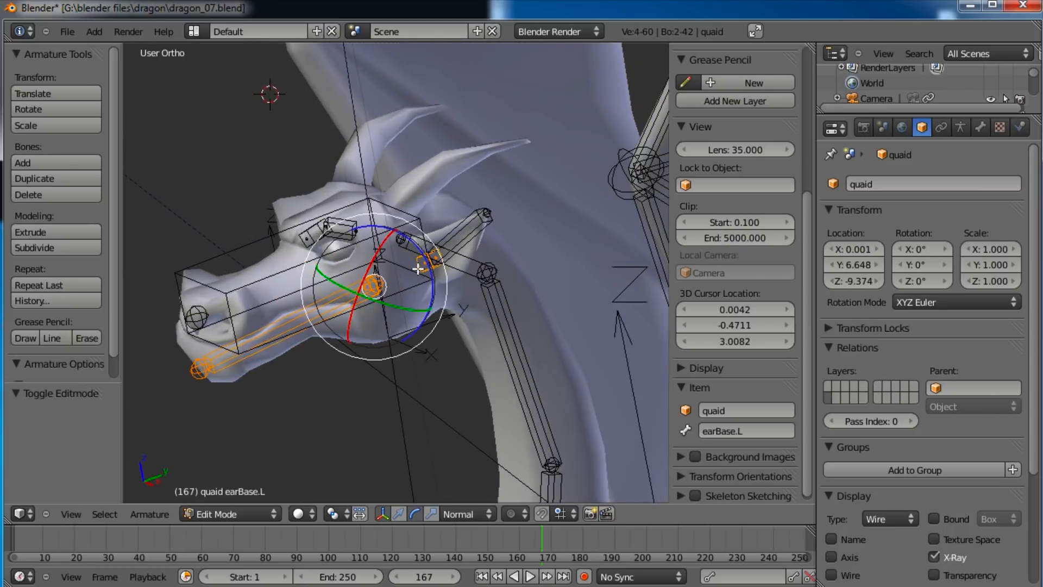
pyautogui.keyDown('shift'); pyautogui.rightClick(328, 227); pyautogui.keyUp('shift')
pyautogui.keyDown('shift'); pyautogui.rightClick(342, 224); pyautogui.keyUp('shift')
pyautogui.keyDown('shift'); pyautogui.rightClick(309, 232); pyautogui.keyUp('shift')
pyautogui.keyDown('shift'); pyautogui.rightClick(305, 272); pyautogui.keyUp('shift')
pyautogui.hotkey('ctrl', 'p')
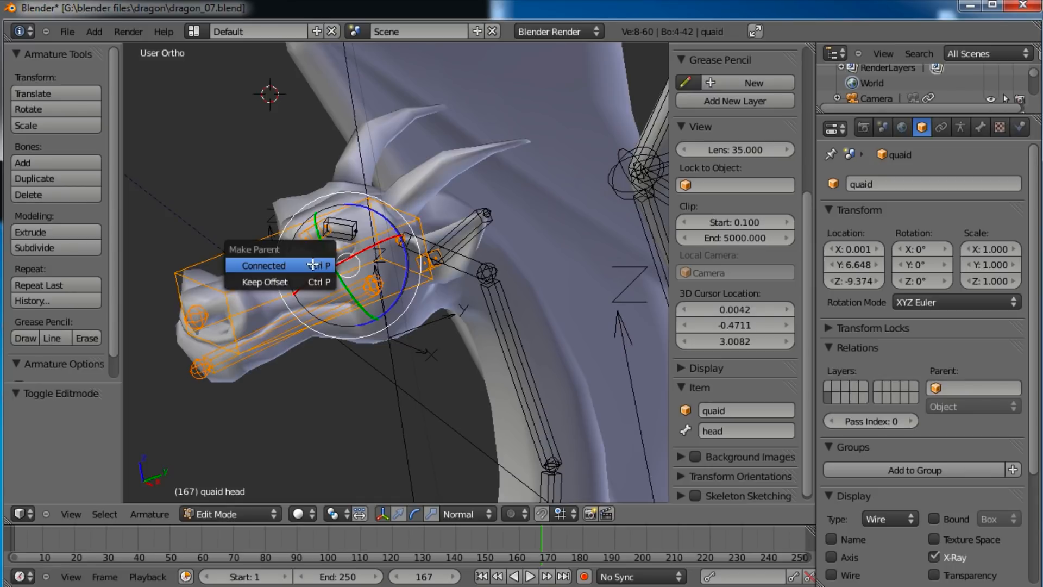
pyautogui.click(305, 278)
# Step: Return to Pose Mode and check the new parenting by freely rotating the head bone
pyautogui.press('Tab')
pyautogui.scroll(-2, 298, 274)
pyautogui.press('a')
pyautogui.rightClick(292, 275)
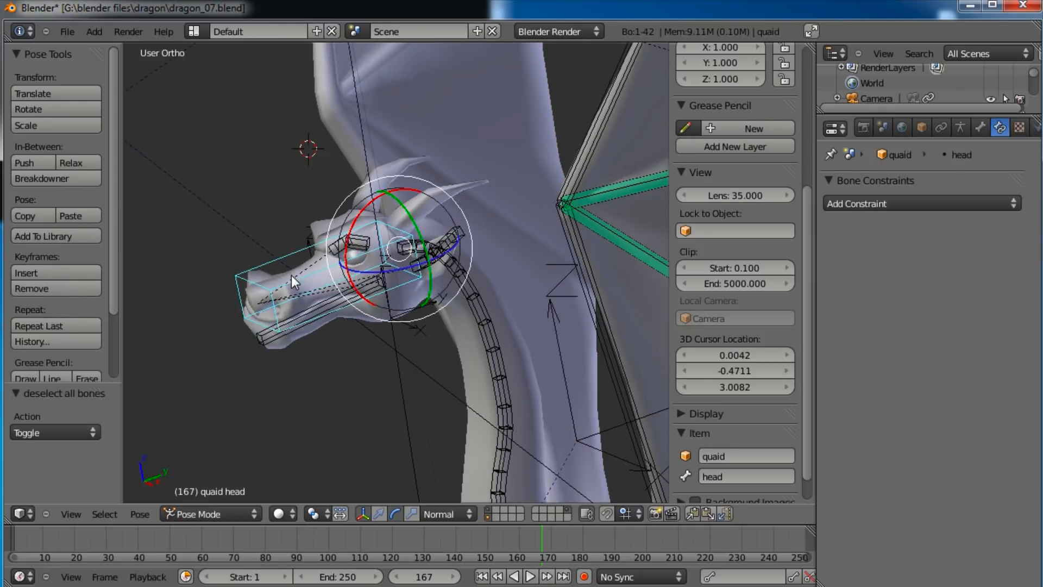
pyautogui.press('r')
pyautogui.press('r')
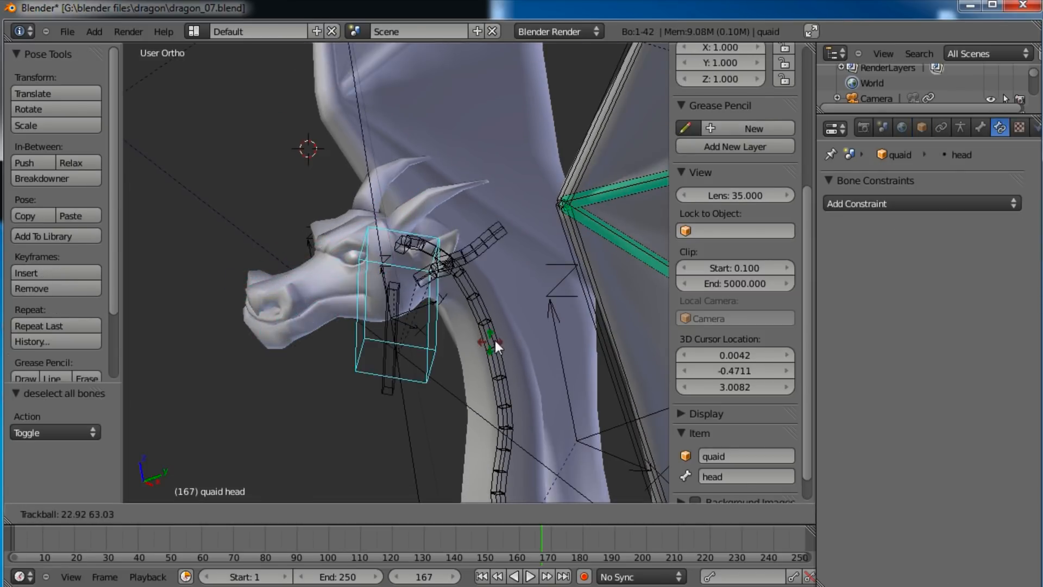
pyautogui.rightClick(409, 281)
# Step: Test-rotate neck04 to check how the head follows the neck
pyautogui.scroll(-3, 419, 281)
pyautogui.moveTo(447, 283)
pyautogui.keyDown('shift'); pyautogui.mouseDown(button='middle')
pyautogui.moveTo(393, 188)
pyautogui.moveTo(431, 276)
pyautogui.mouseUp(button='middle'); pyautogui.keyUp('shift')
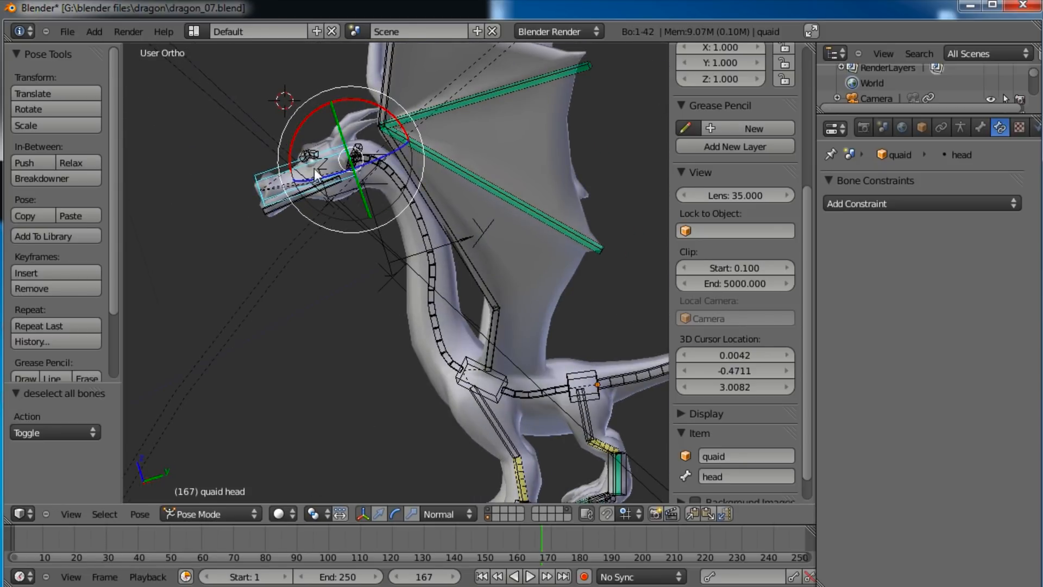
pyautogui.rightClick(437, 344)
pyautogui.press('r')
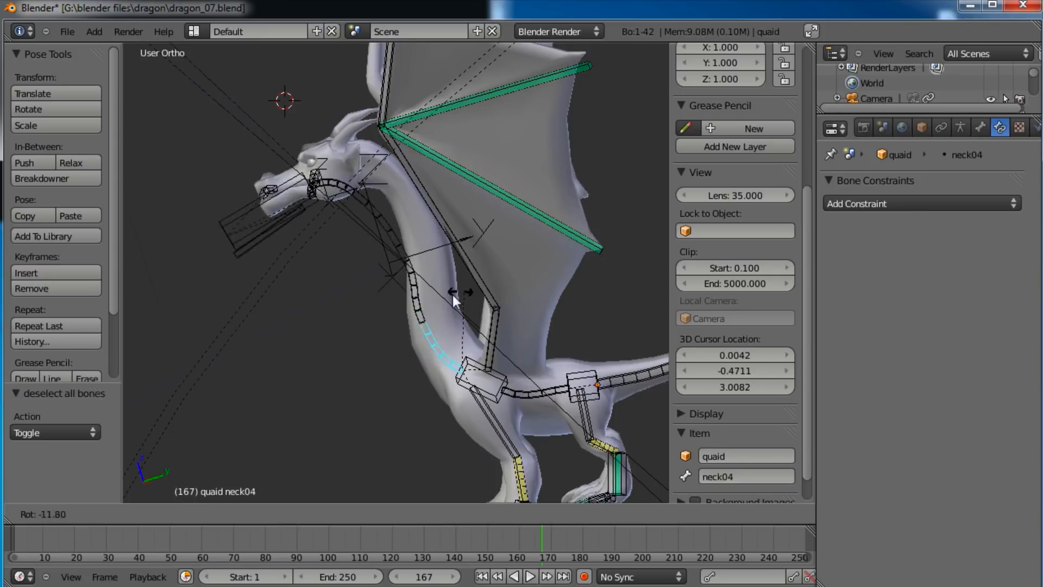
pyautogui.click(469, 276)
# Step: Turn off Inherit Rotation for the head bone
pyautogui.rightClick(292, 175)
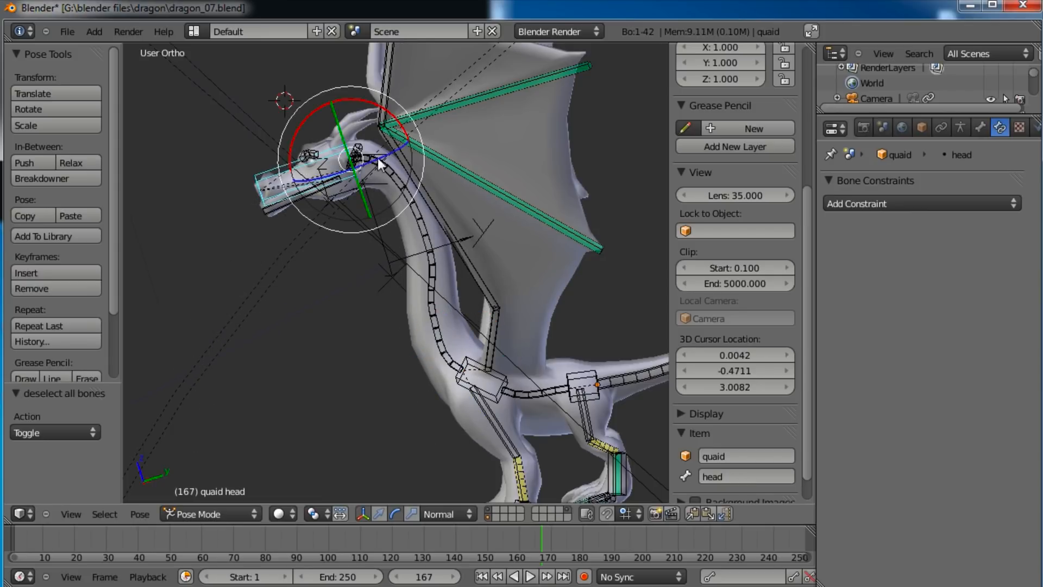
pyautogui.click(981, 129)
pyautogui.moveTo(925, 340); pyautogui.dragTo(922, 303, button='middle')
pyautogui.scroll(2, 948, 321)
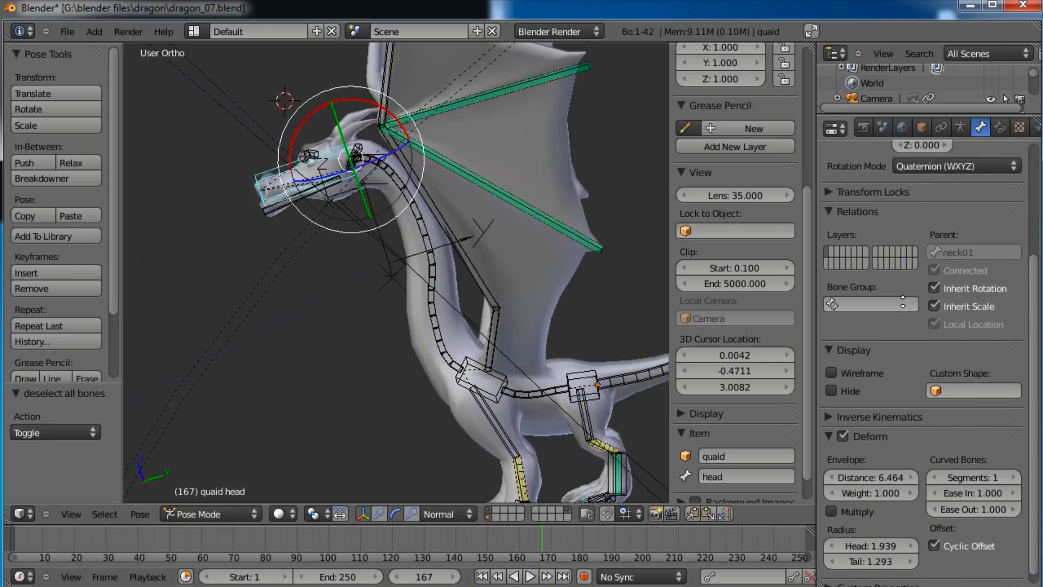
pyautogui.click(934, 304)
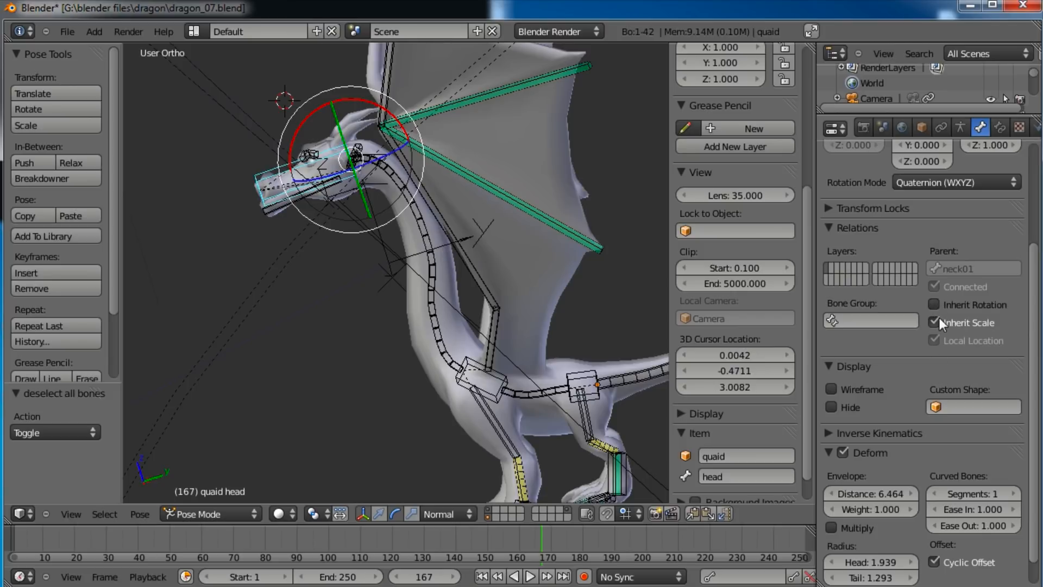
# Step: Rotate neck04 about -43.6° around its local X axis and turn off Inherit Rotation for neck01
pyautogui.rightClick(452, 359)
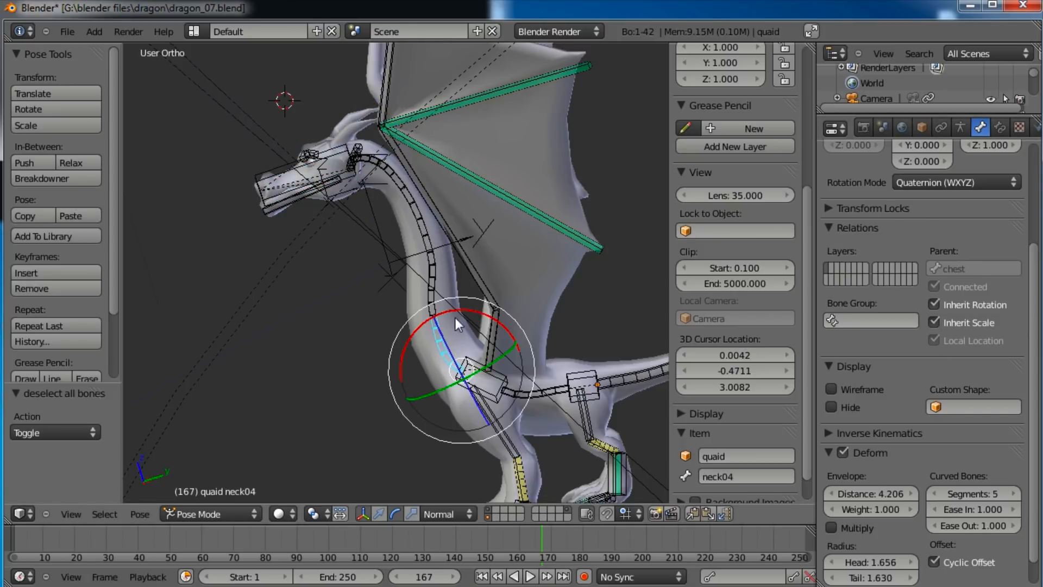
pyautogui.press('r')
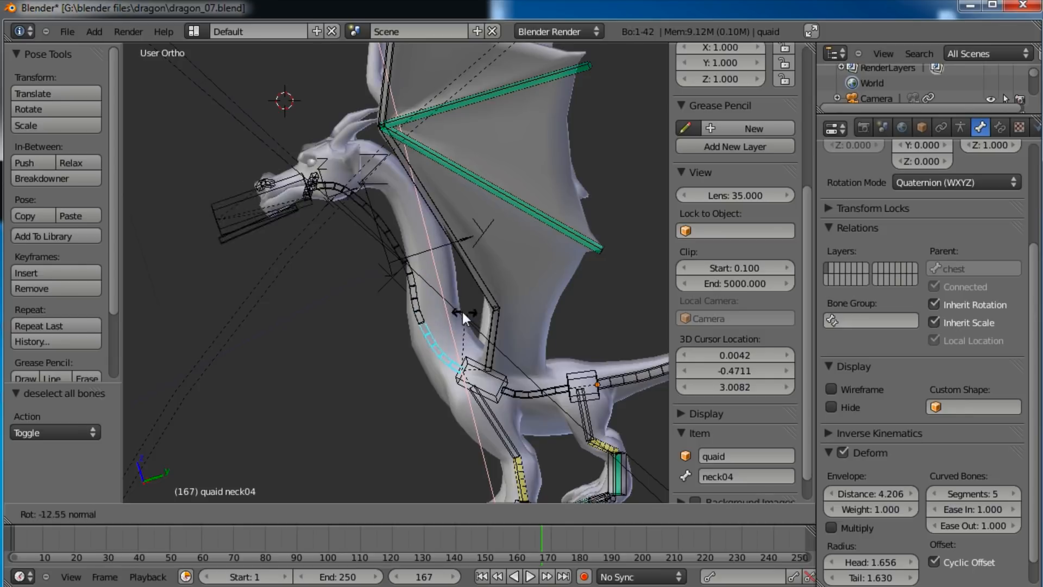
pyautogui.click(429, 308)
pyautogui.rightClick(260, 290)
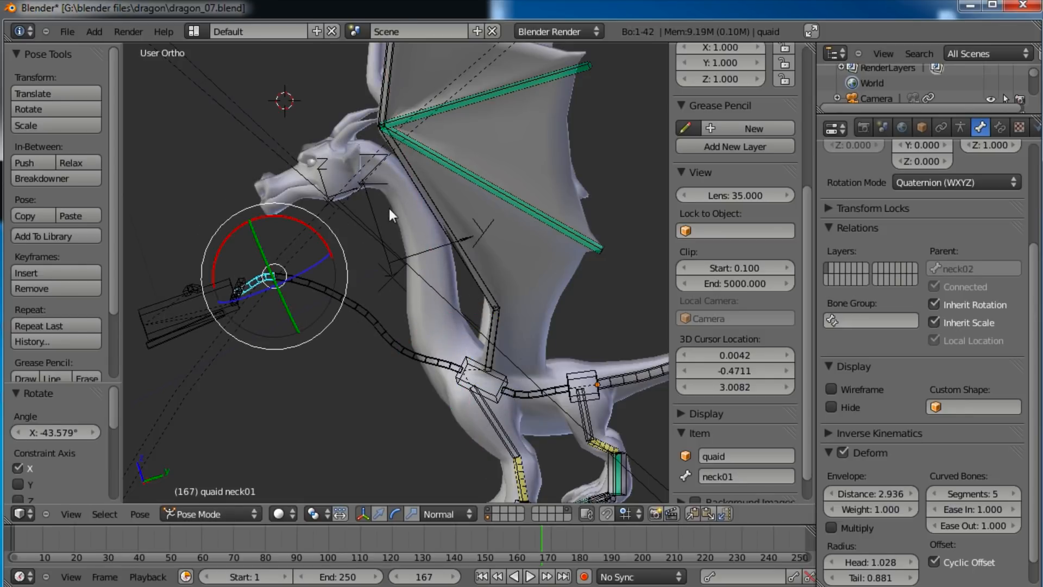
pyautogui.click(933, 305)
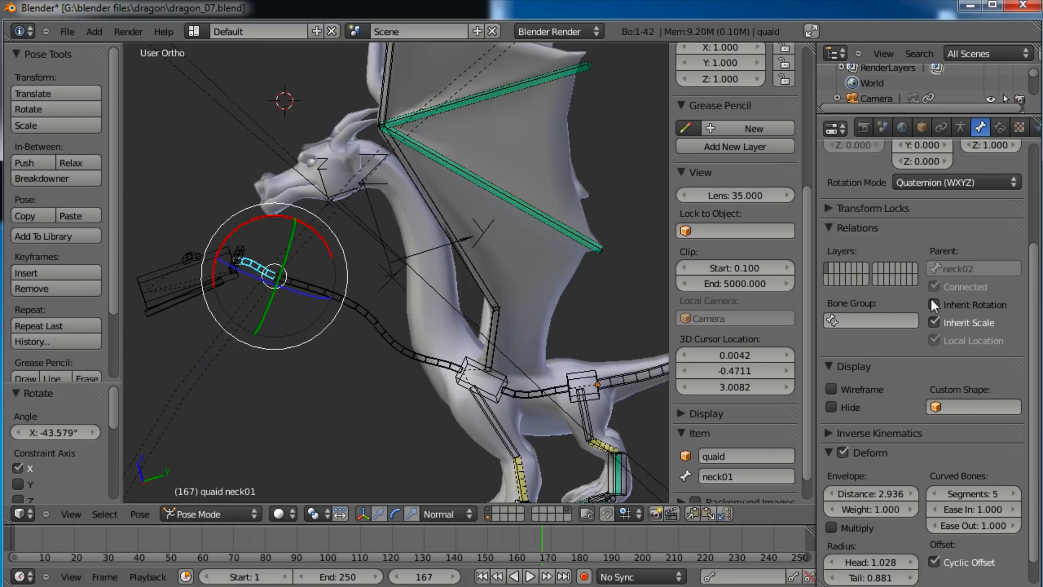
# Step: Rotate neck04 about 37° around its local X axis to raise the neck again
pyautogui.rightClick(438, 365)
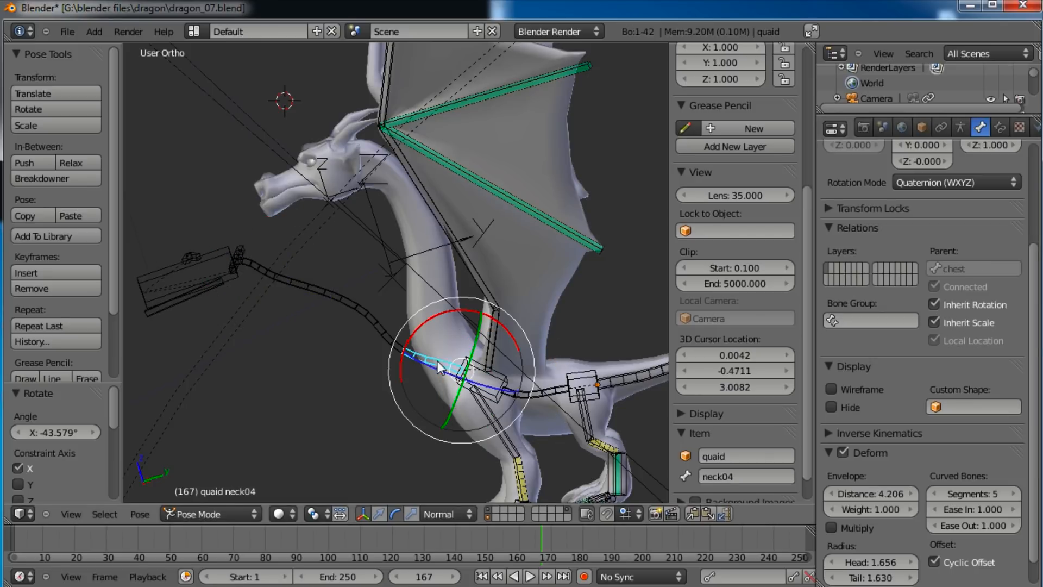
pyautogui.moveTo(457, 315); pyautogui.dragTo(480, 317)
pyautogui.scroll(1, 436, 336)
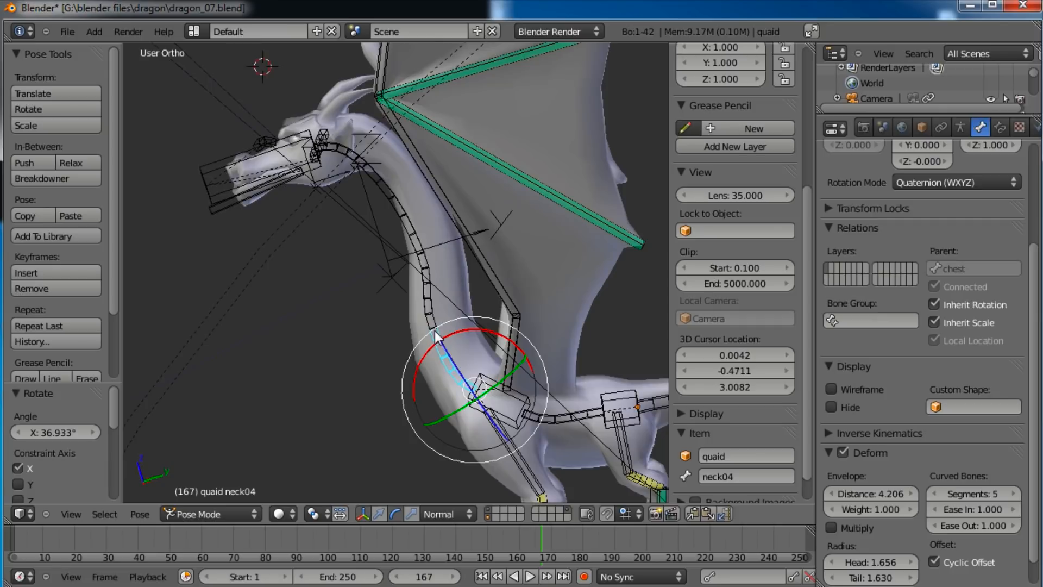
# Step: Give neck03 a Copy Rotation constraint targeting neck04, with Local Space for both target and owner
pyautogui.rightClick(429, 314)
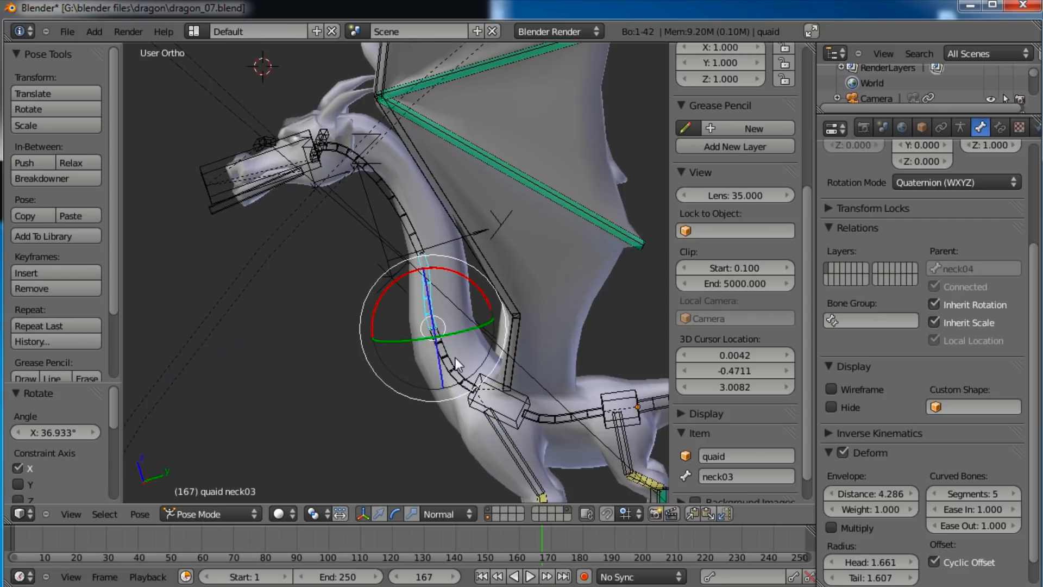
pyautogui.rightClick(449, 356)
pyautogui.hotkey('shift', 'ctrl', 'c')
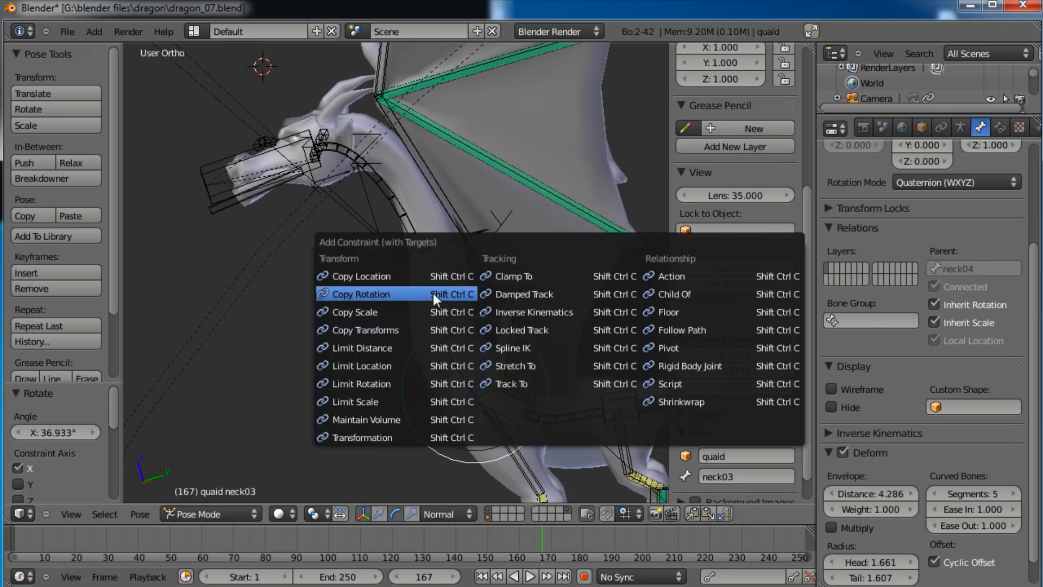
pyautogui.click(433, 292)
pyautogui.rightClick(419, 302)
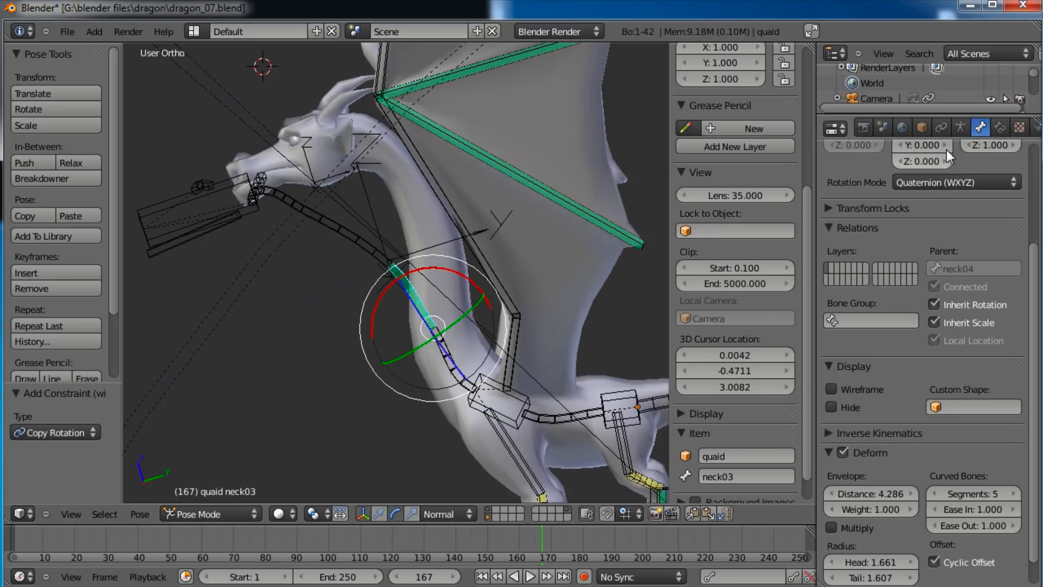
pyautogui.click(1000, 128)
pyautogui.click(923, 375)
pyautogui.click(891, 302)
pyautogui.click(989, 374)
pyautogui.click(967, 304)
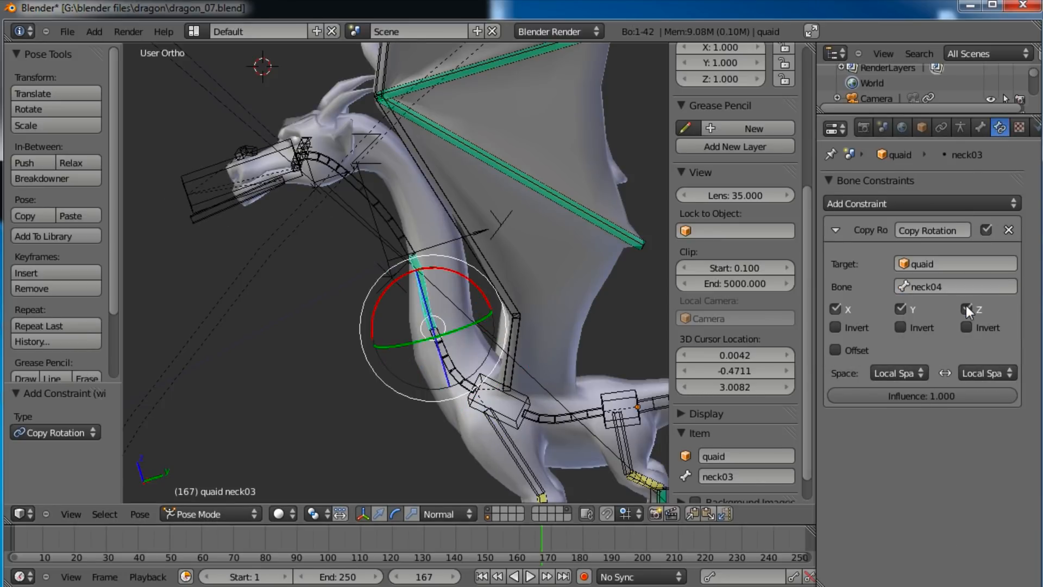
# Step: Invert X in neck03's Copy Rotation constraint and rotate neck04 about -36° around its local X axis
pyautogui.click(836, 329)
pyautogui.rightClick(447, 360)
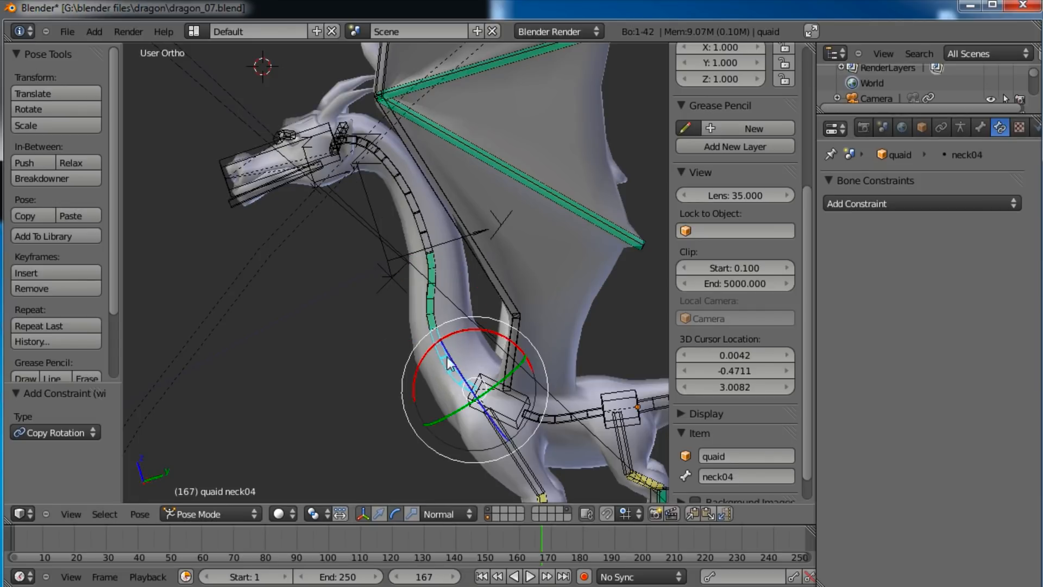
pyautogui.moveTo(473, 333); pyautogui.dragTo(413, 335)
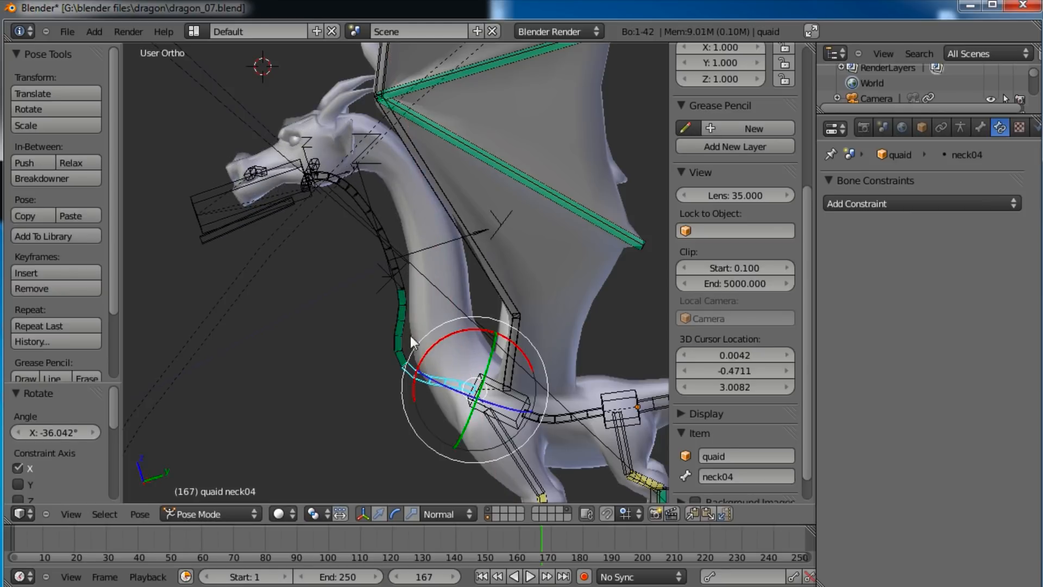
# Step: Set the influence of neck03's Copy Rotation constraint to 0.5
pyautogui.rightClick(410, 335)
pyautogui.click(889, 395)
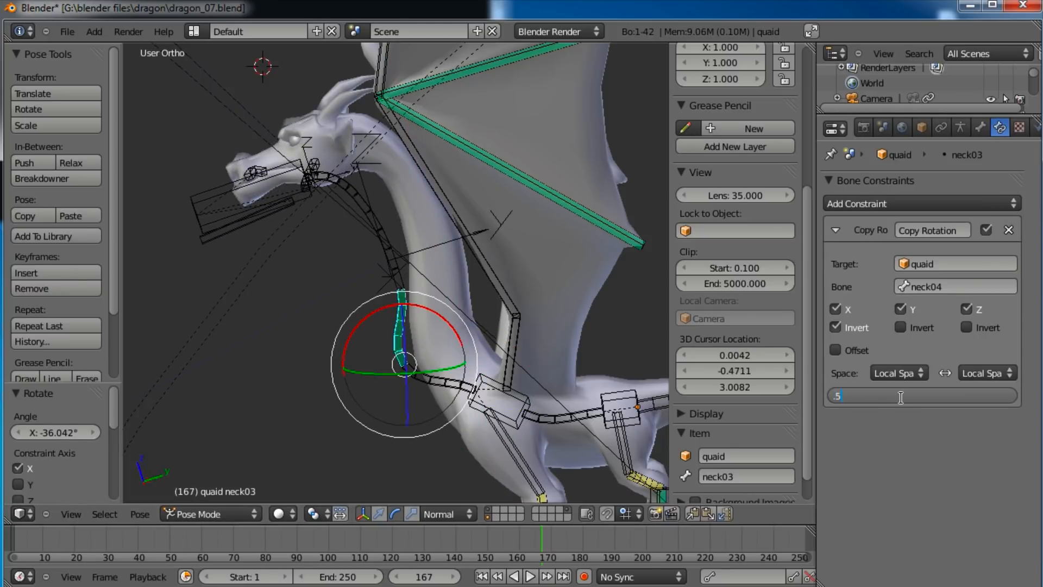
pyautogui.write('.5')
pyautogui.press('Return')
# Step: Rotate neck04 about 6.3° around its local X axis and set neck03's Copy Rotation influence to 0.25
pyautogui.rightClick(444, 364)
pyautogui.moveTo(474, 338); pyautogui.dragTo(435, 329)
pyautogui.rightClick(428, 327)
pyautogui.rightClick(393, 311)
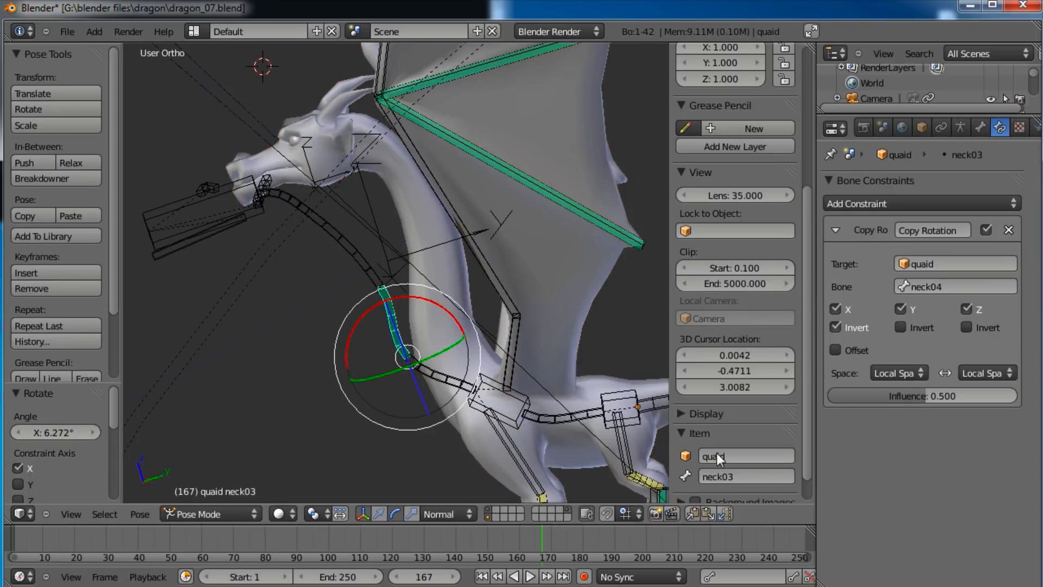
pyautogui.click(896, 402)
pyautogui.write('.25')
pyautogui.press('Return')
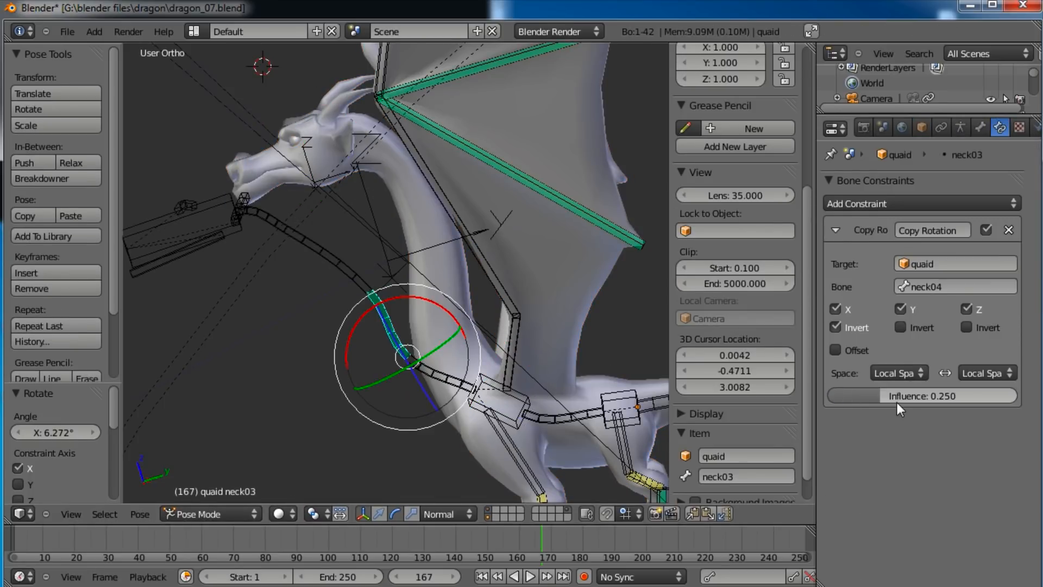
# Step: Give neck02 a Copy Rotation constraint targeting neck04, with Local Space for both target and owner
pyautogui.rightClick(428, 358)
pyautogui.keyDown('shift'); pyautogui.rightClick(338, 250); pyautogui.keyUp('shift')
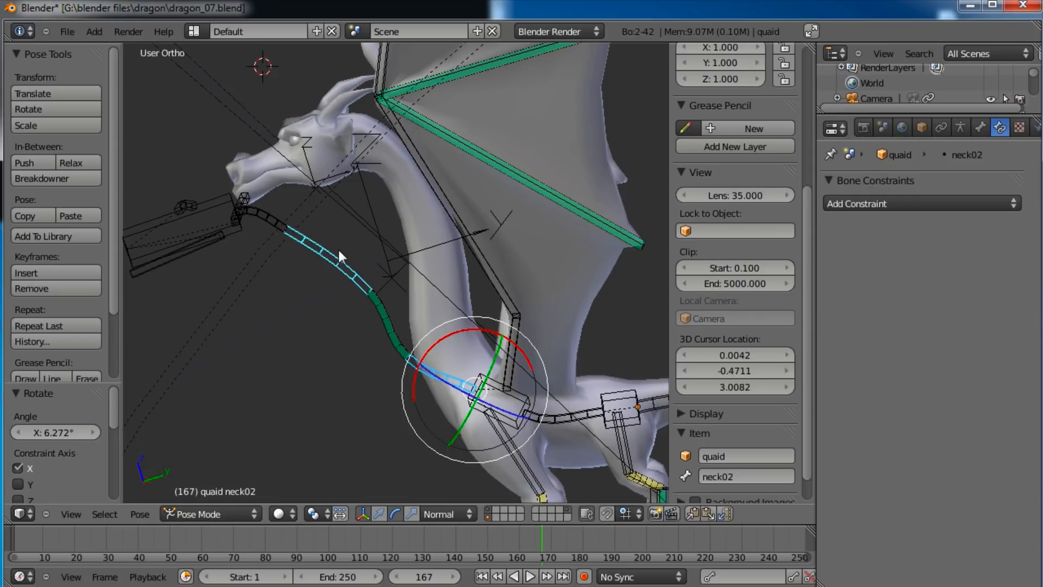
pyautogui.hotkey('shift', 'ctrl', 'c')
pyautogui.click(343, 250)
pyautogui.click(898, 373)
pyautogui.click(881, 303)
pyautogui.click(986, 372)
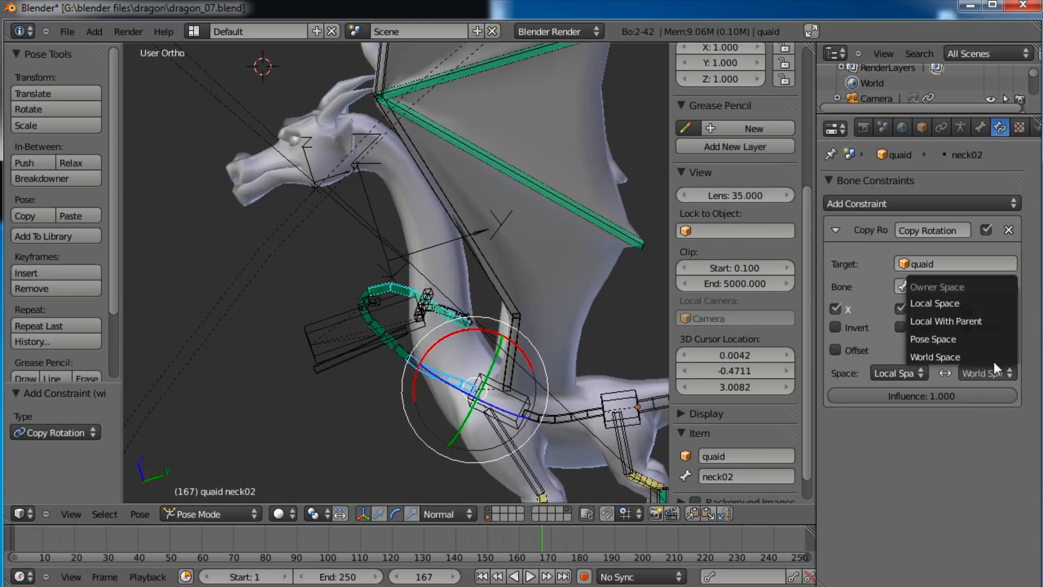
pyautogui.click(953, 303)
# Step: Invert X in neck02's Copy Rotation constraint and set its influence to 0.25
pyautogui.click(835, 326)
pyautogui.click(920, 394)
pyautogui.write('0.25')
pyautogui.press('Return')
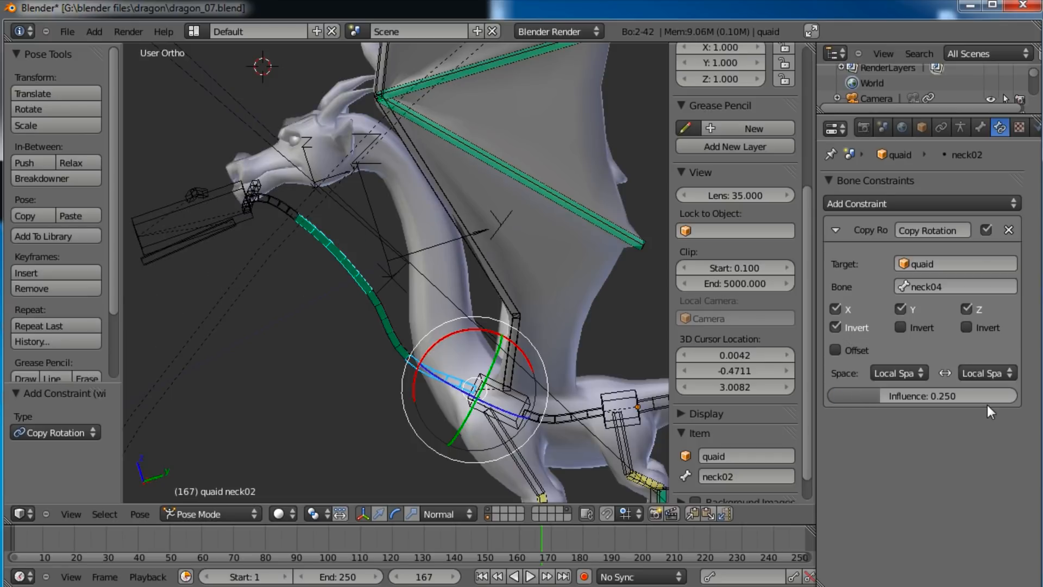
# Step: Rotate neck04 about -42° around its local X axis and toggle neck02's X inversion off and on
pyautogui.moveTo(475, 333); pyautogui.dragTo(425, 328)
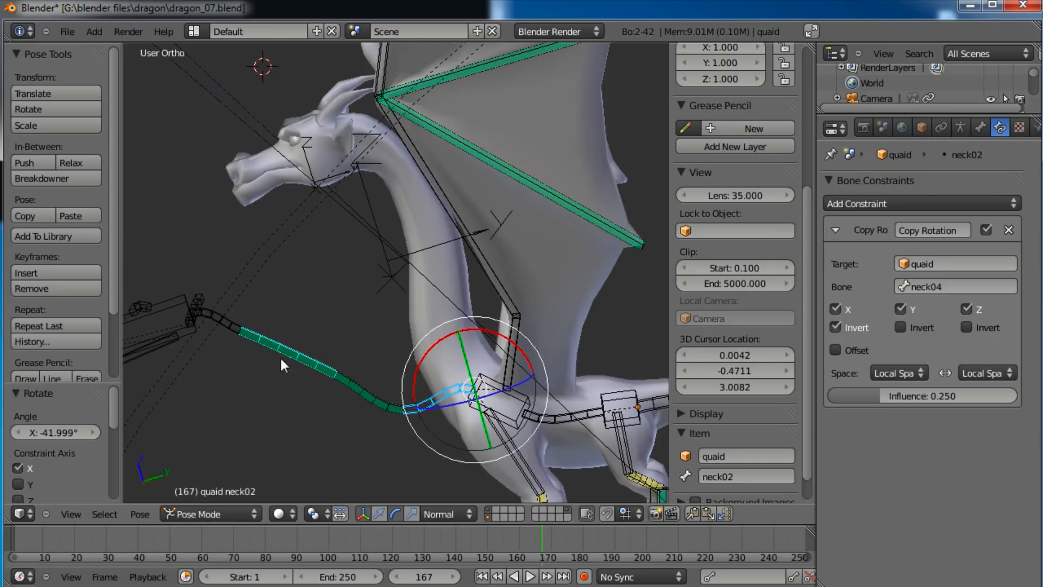
pyautogui.click(836, 328)
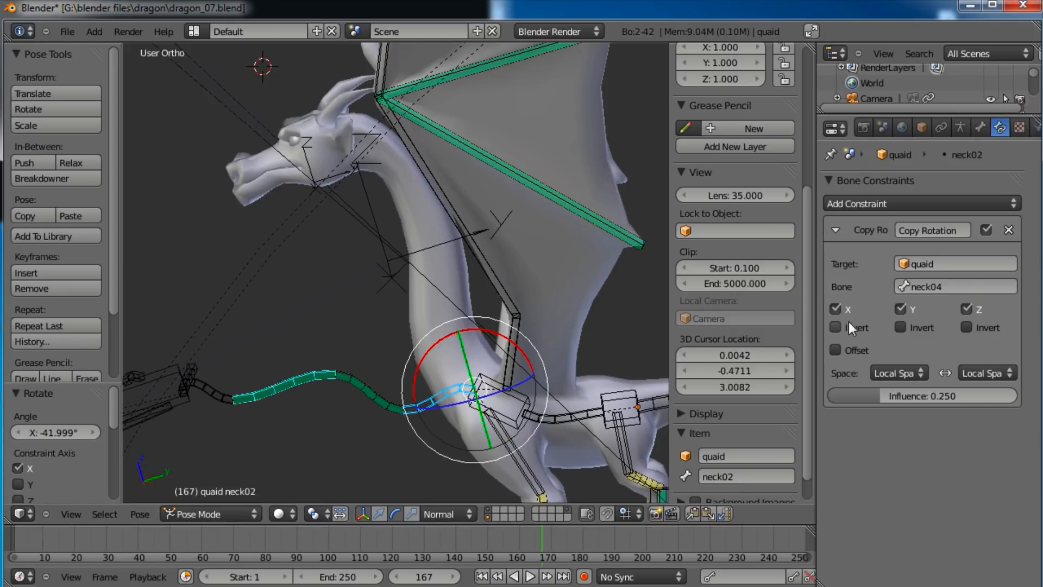
pyautogui.click(849, 326)
# Step: Test-rotate the lower neck bones, turning neck04 about 90° around its local X axis
pyautogui.rightClick(386, 408)
pyautogui.moveTo(406, 353); pyautogui.dragTo(445, 402)
pyautogui.rightClick(443, 400)
pyautogui.moveTo(504, 347); pyautogui.dragTo(522, 392)
pyautogui.rightClick(452, 298)
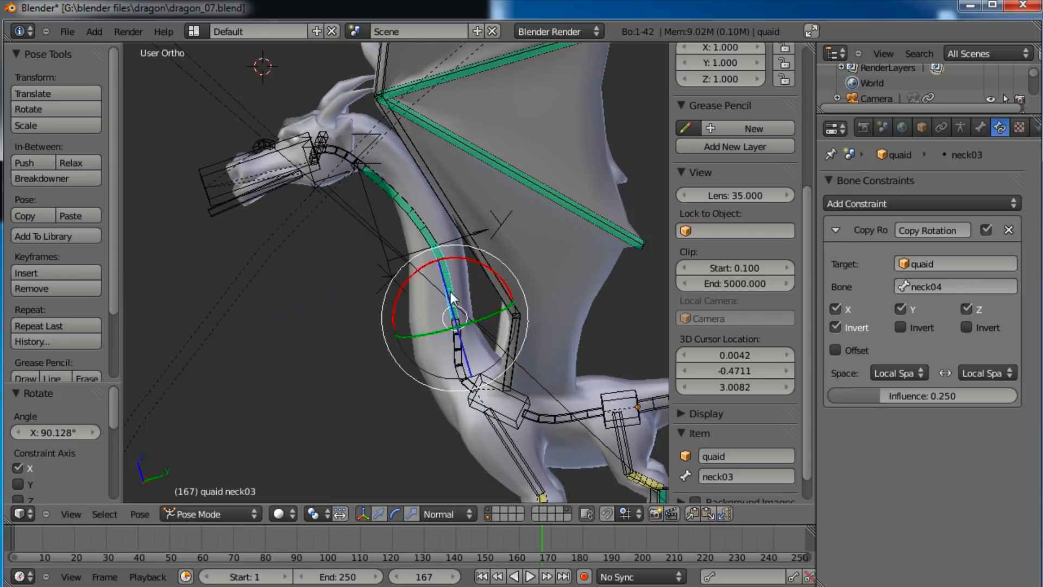
# Step: Clear the rotation of all bones in the rig
pyautogui.press('a')
pyautogui.press('a')
pyautogui.hotkey('alt', 'r')
pyautogui.press('a')
# Step: Try a trackball rotation on neck01 and trackball-rotate the head bone
pyautogui.rightClick(364, 144)
pyautogui.press('r')
pyautogui.press('r')
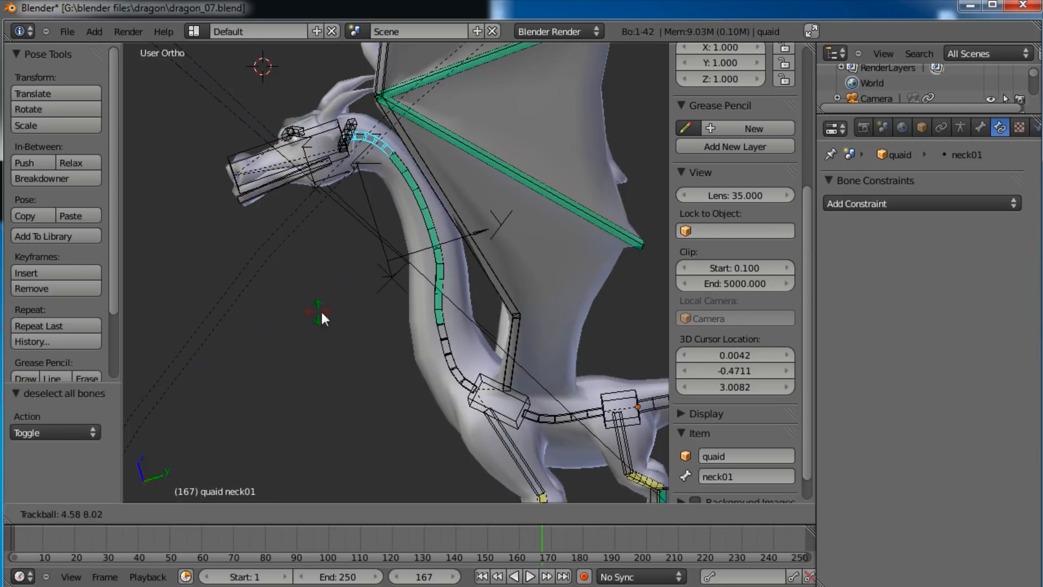
pyautogui.press('Escape')
pyautogui.press('r')
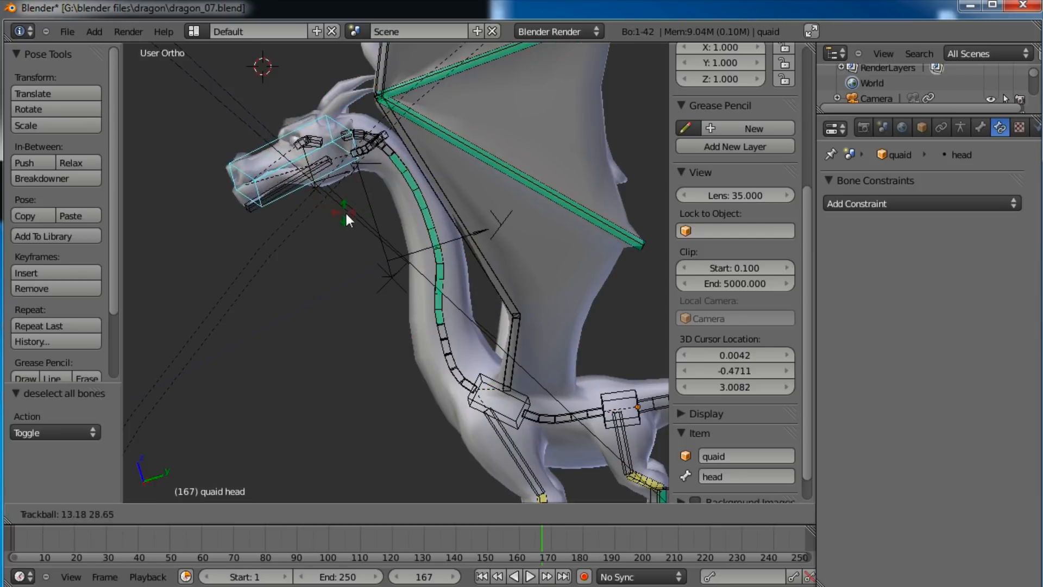
pyautogui.click(347, 250)
# Step: Rotate the upper neck and head bones freely to test how the neck chain bends
pyautogui.rightClick(417, 195)
pyautogui.moveTo(432, 241)
pyautogui.mouseDown()
pyautogui.moveTo(444, 262)
pyautogui.moveTo(423, 243)
pyautogui.mouseUp()
pyautogui.moveTo(376, 351); pyautogui.dragTo(511, 272, button='middle')
pyautogui.press('r')
pyautogui.press('r')
pyautogui.click(412, 361)
pyautogui.rightClick(511, 266)
pyautogui.press('r')
pyautogui.click(448, 274)
# Step: Trackball-rotate the head bone and rotate neck04 sideways by about 21.2° and 12.6° to test the neck
pyautogui.moveTo(447, 274); pyautogui.dragTo(403, 302, button='middle')
pyautogui.press('r')
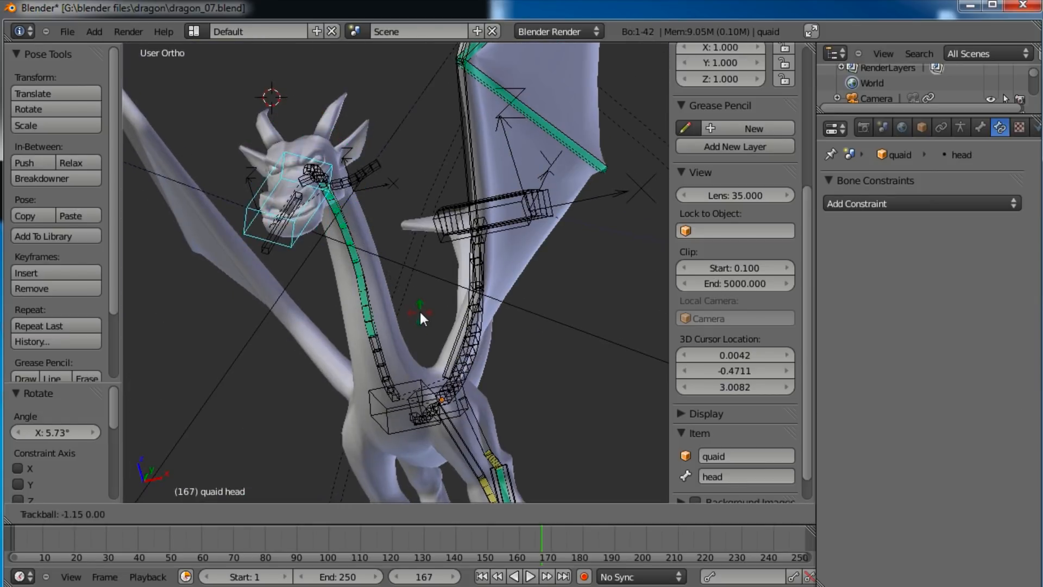
pyautogui.click(304, 335)
pyautogui.rightClick(365, 340)
pyautogui.press('r')
pyautogui.click(398, 359)
pyautogui.rightClick(399, 350)
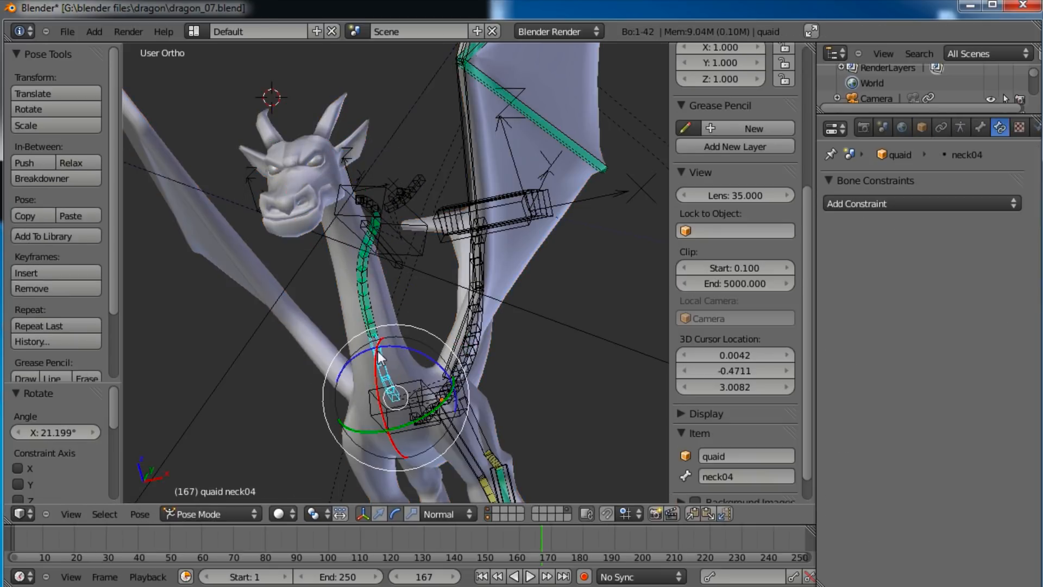
pyautogui.press('r')
pyautogui.click(484, 350)
pyautogui.moveTo(484, 350); pyautogui.dragTo(396, 353, button='middle')
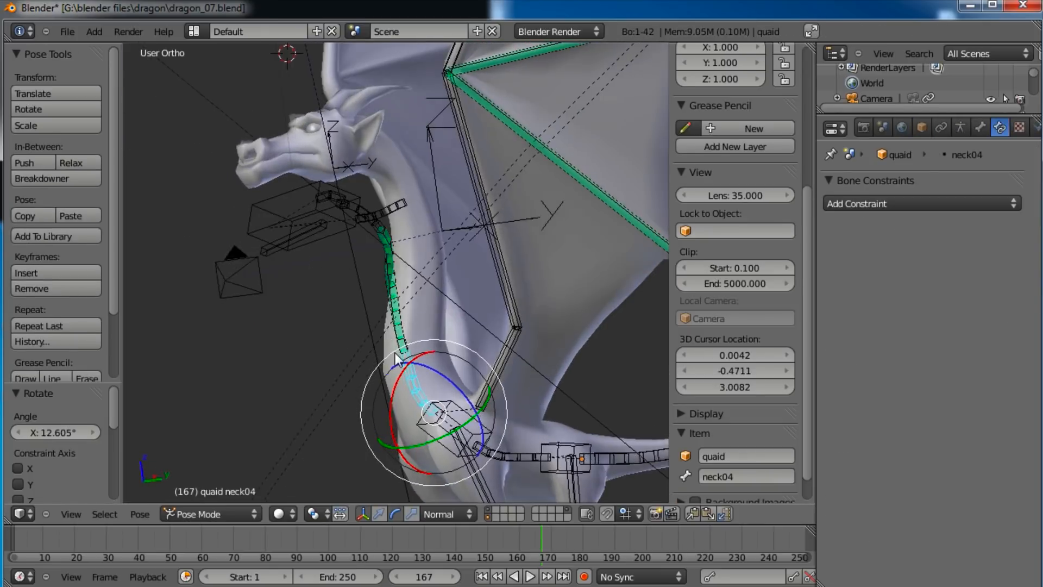
# Step: Clear the rotation of every bone to return the rig to its rest pose
pyautogui.press('a')
pyautogui.hotkey('alt', 'r')
pyautogui.scroll(-3, 396, 354)
pyautogui.keyDown('shift'); pyautogui.moveTo(450, 274); pyautogui.dragTo(452, 302, button='middle'); pyautogui.keyUp('shift')
pyautogui.press('a')
# Step: Give tail bone hips.004 a Copy Rotation constraint targeting hips.001, with Local Space for both target and owner
pyautogui.keyDown('shift'); pyautogui.moveTo(446, 319); pyautogui.dragTo(315, 283, button='middle'); pyautogui.keyUp('shift')
pyautogui.scroll(2, 374, 298)
pyautogui.moveTo(374, 298); pyautogui.dragTo(207, 251, button='middle')
pyautogui.press('r')
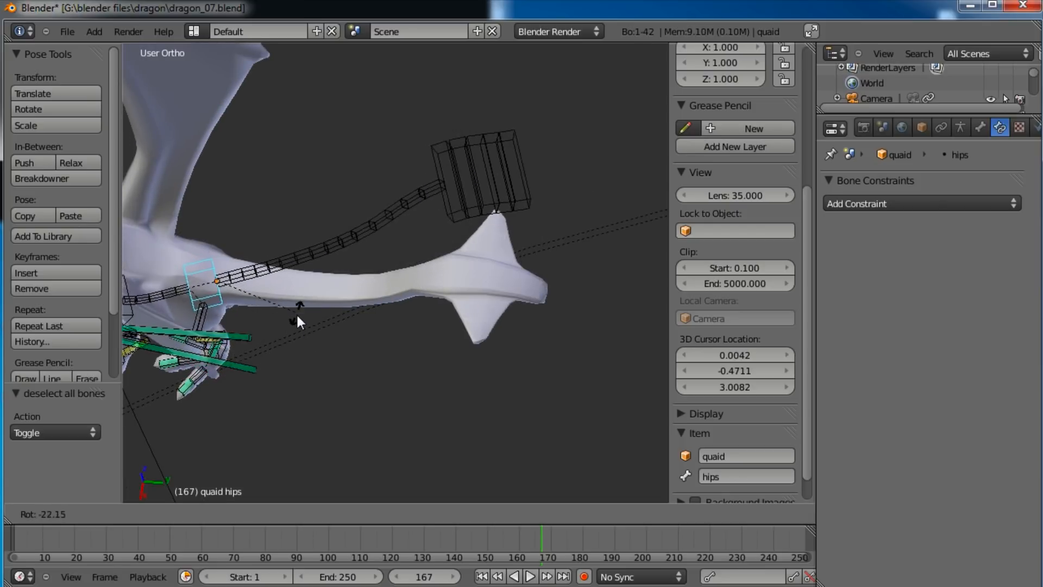
pyautogui.rightClick(297, 317)
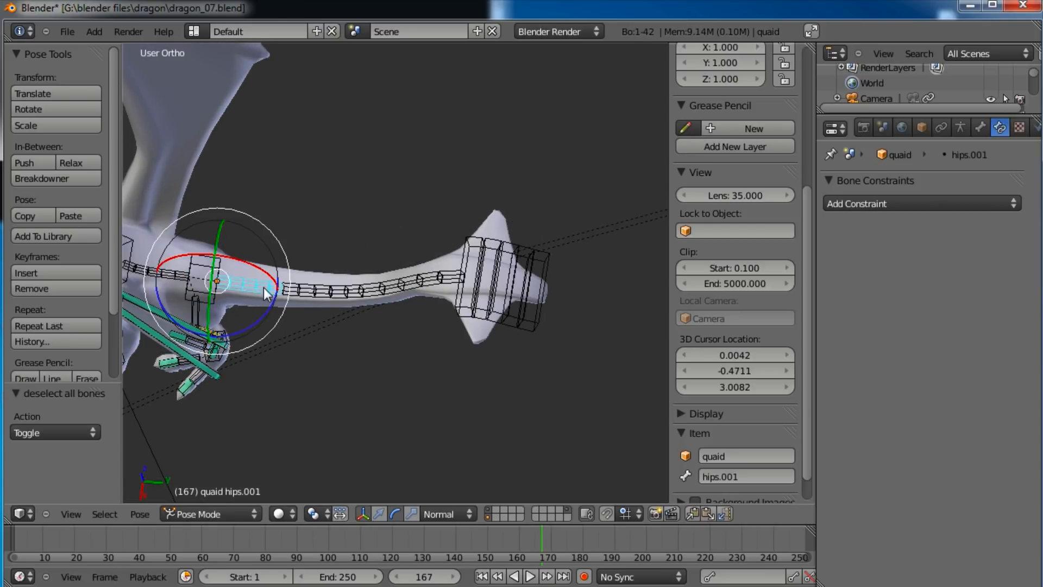
pyautogui.keyDown('shift'); pyautogui.rightClick(309, 294); pyautogui.keyUp('shift')
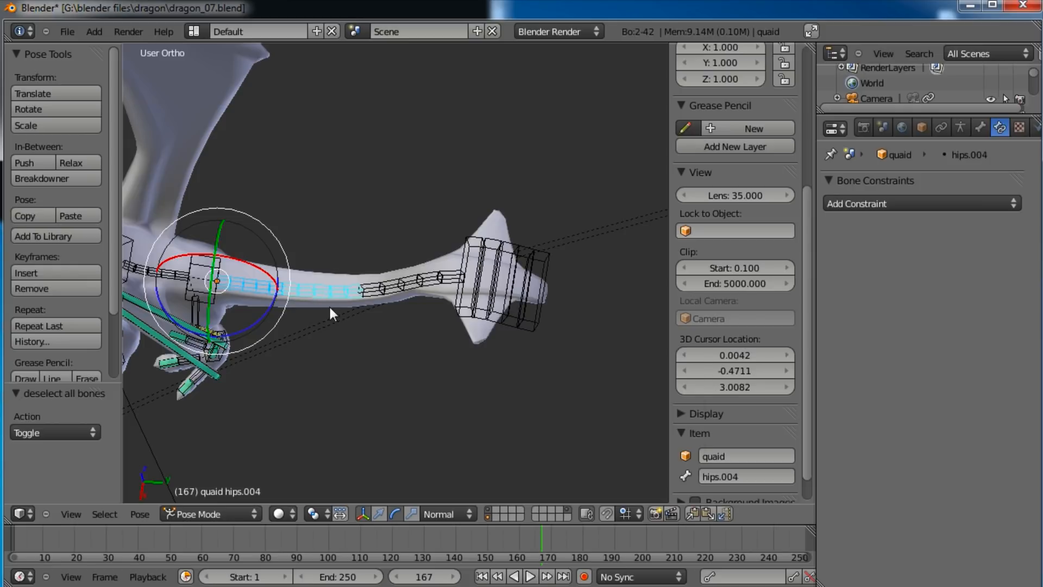
pyautogui.hotkey('shift', 'ctrl', 'c')
pyautogui.click(329, 308)
pyautogui.click(896, 373)
pyautogui.click(853, 302)
pyautogui.click(986, 373)
pyautogui.click(962, 302)
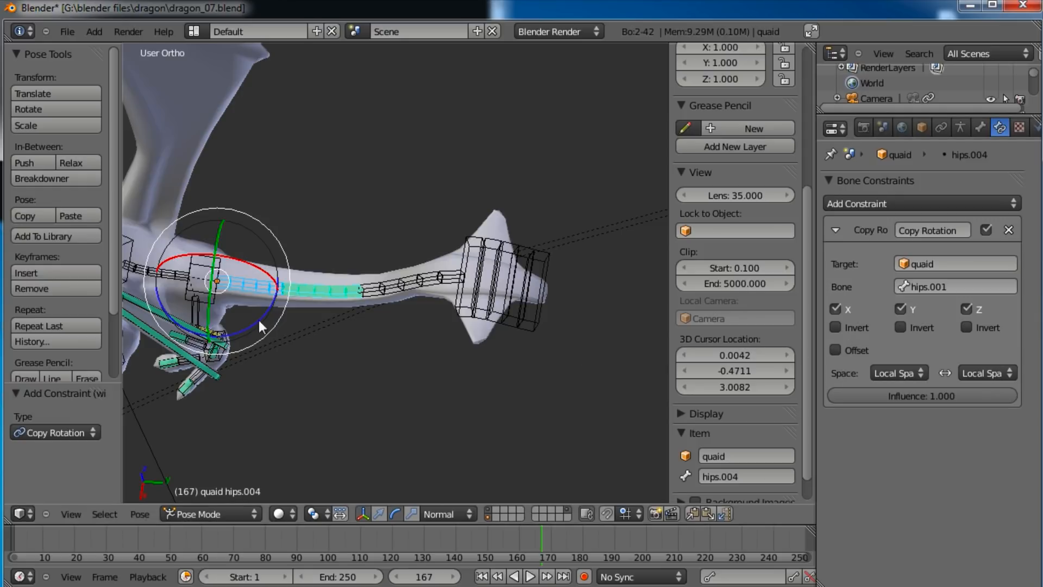
# Step: Rotate hips.001 about 7° around its local Z axis and display the armature's bone axes
pyautogui.moveTo(252, 325)
pyautogui.mouseDown()
pyautogui.moveTo(254, 307)
pyautogui.moveTo(240, 334)
pyautogui.moveTo(249, 304)
pyautogui.moveTo(239, 333)
pyautogui.moveTo(245, 286)
pyautogui.moveTo(253, 316)
pyautogui.mouseUp()
pyautogui.click(961, 128)
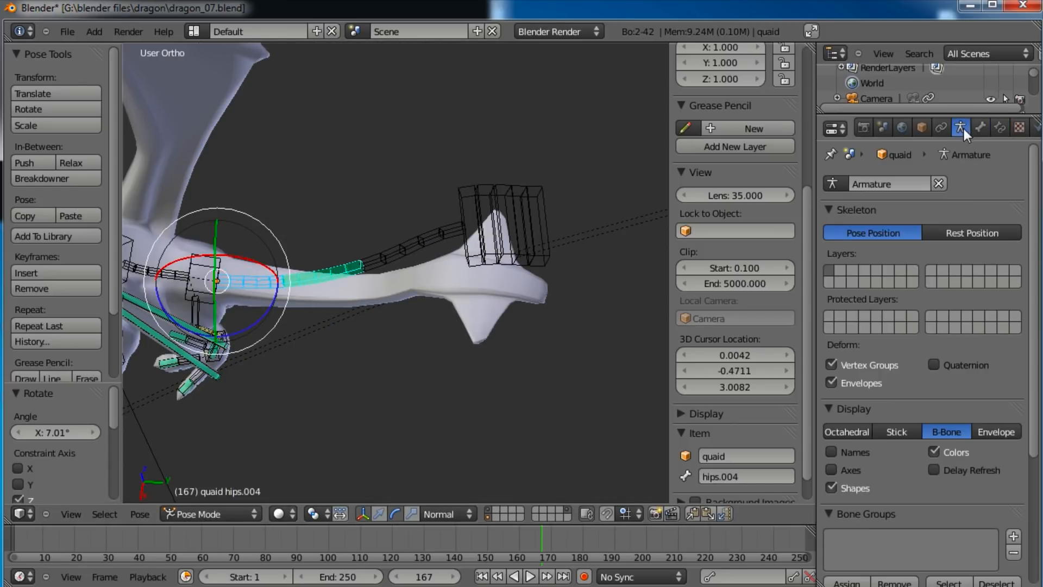
pyautogui.click(831, 469)
pyautogui.moveTo(335, 373); pyautogui.dragTo(661, 325, button='middle')
pyautogui.moveTo(309, 351)
pyautogui.mouseDown()
pyautogui.moveTo(304, 342)
pyautogui.moveTo(322, 328)
pyautogui.moveTo(286, 369)
pyautogui.moveTo(295, 335)
pyautogui.moveTo(281, 371)
pyautogui.moveTo(325, 354)
pyautogui.mouseUp()
pyautogui.hotkey('ctrl', 'z')
pyautogui.moveTo(356, 269); pyautogui.dragTo(489, 375, button='middle')
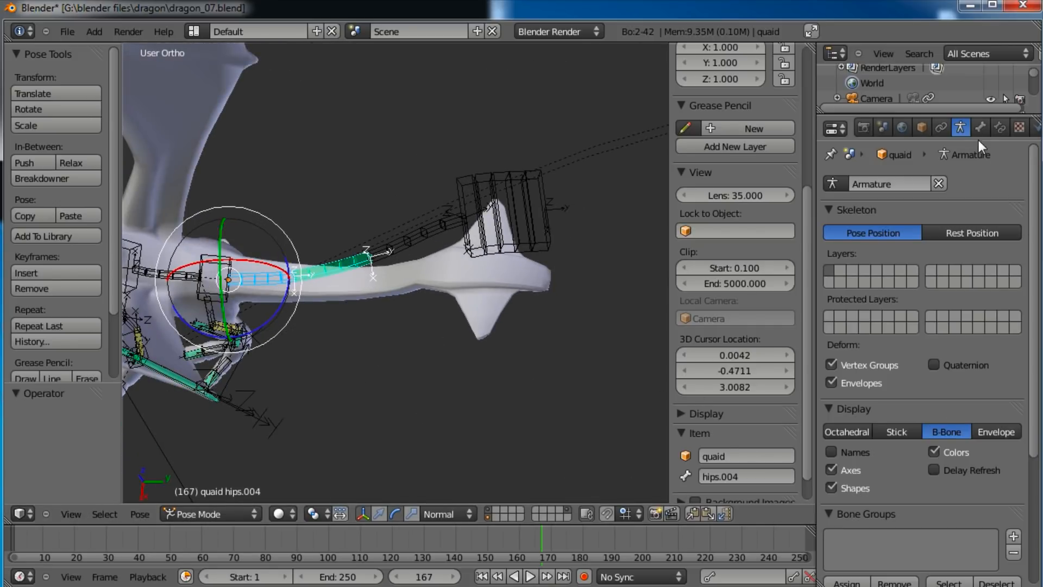
# Step: Invert Z in hips.004's Copy Rotation constraint and rotate hips.001 about -2.1° around its local Z axis
pyautogui.click(999, 127)
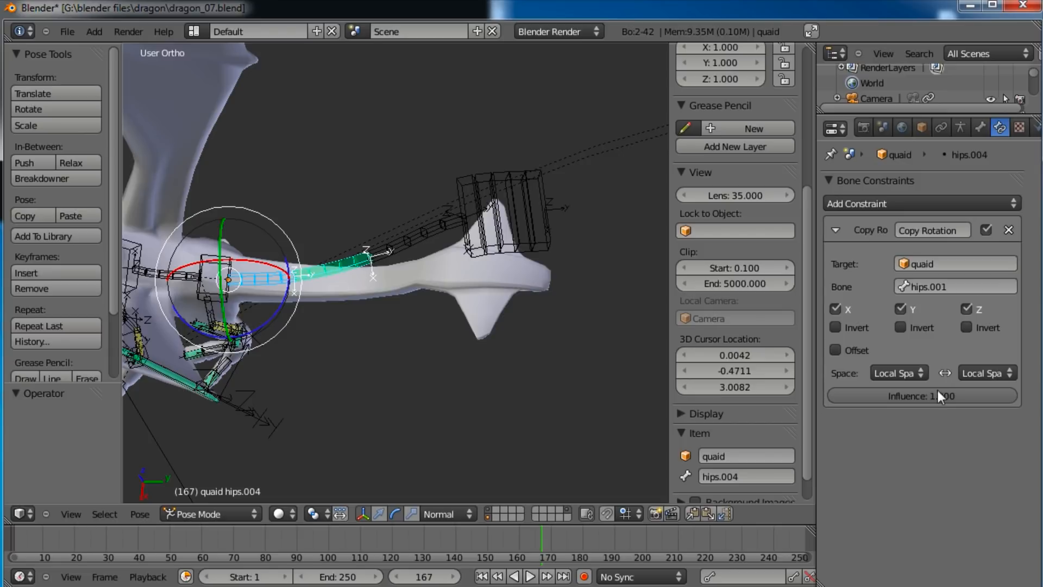
pyautogui.click(967, 327)
pyautogui.press('r')
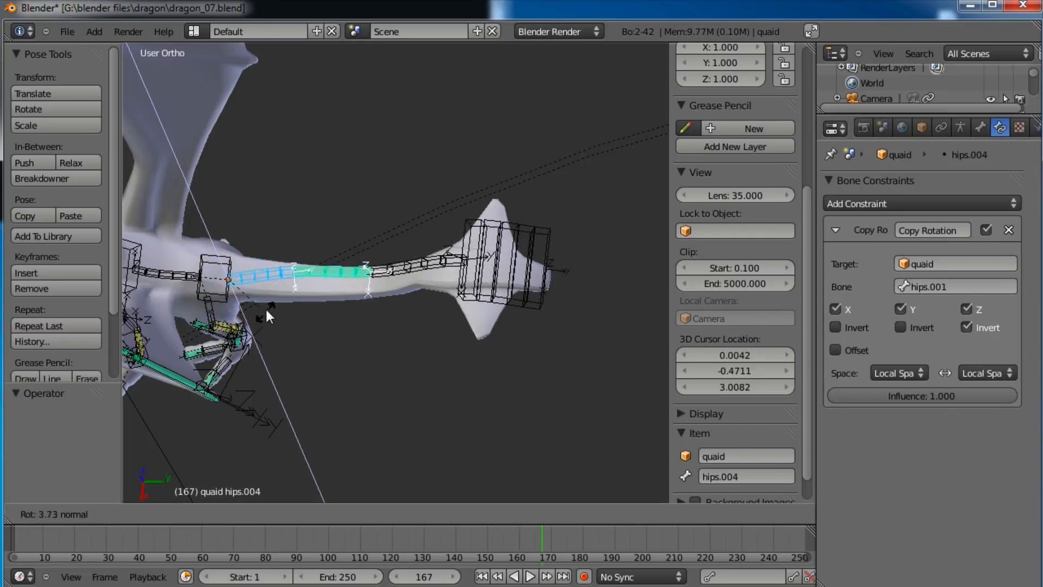
pyautogui.click(263, 320)
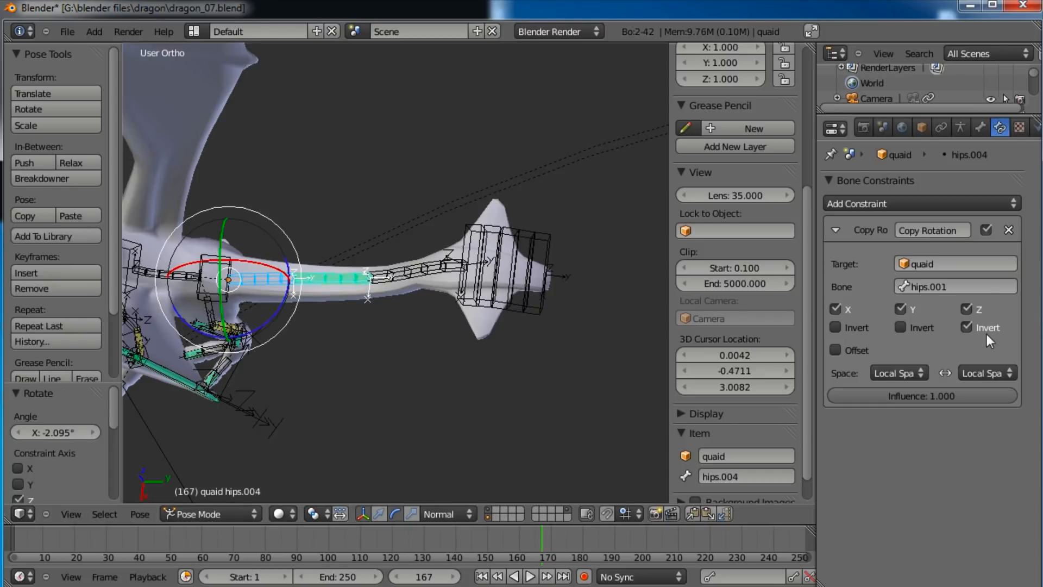
# Step: Turn off Z inversion in hips.004's Copy Rotation constraint and rotate hips.001 about 8.5° around its local Z axis
pyautogui.click(986, 329)
pyautogui.press('r')
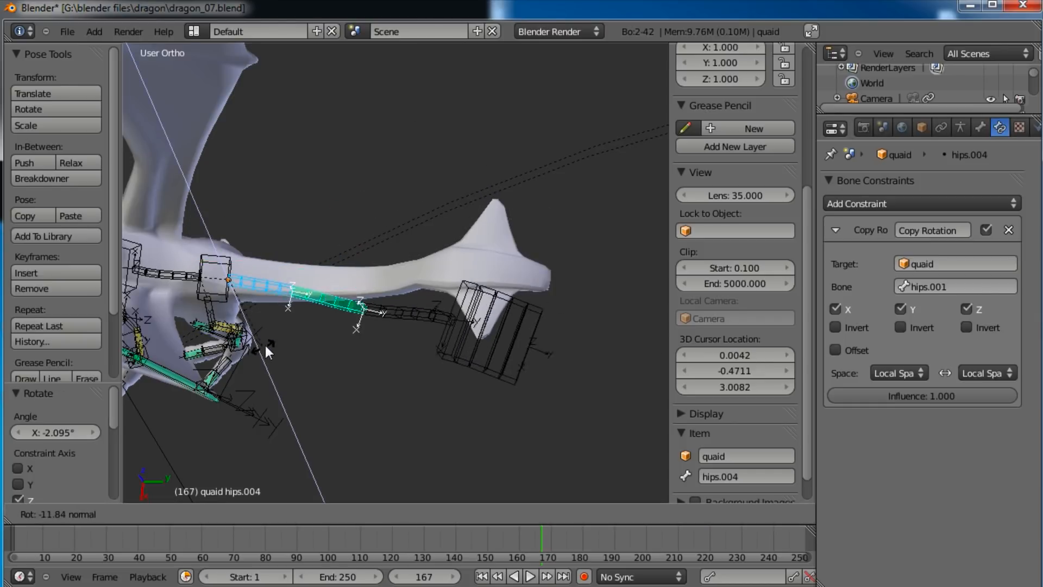
pyautogui.click(321, 314)
# Step: Give hips.003 a Copy Rotation constraint targeting hips.001, with Local Space for both target and owner
pyautogui.rightClick(272, 278)
pyautogui.rightClick(345, 245)
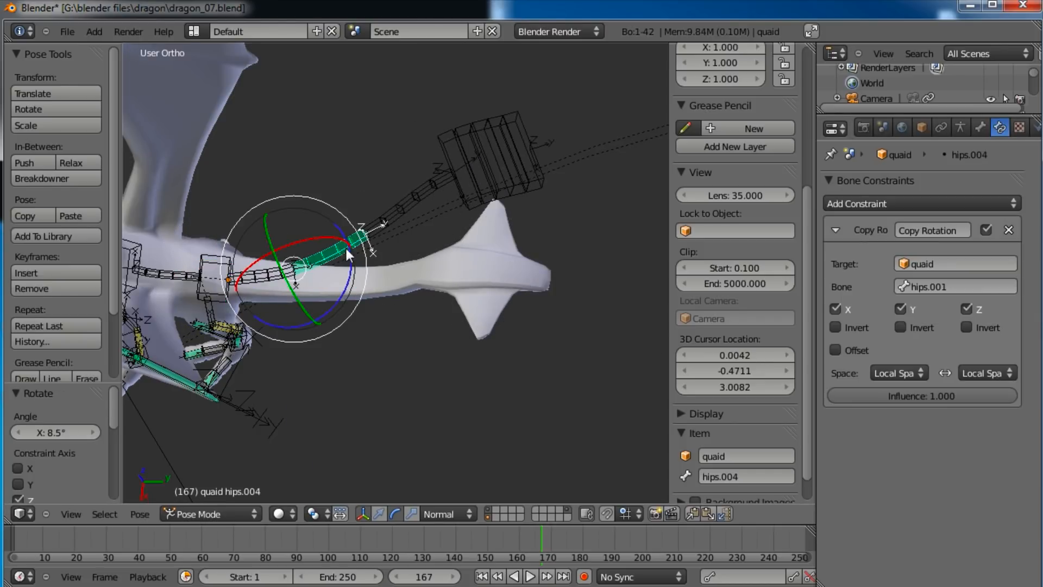
pyautogui.rightClick(348, 251)
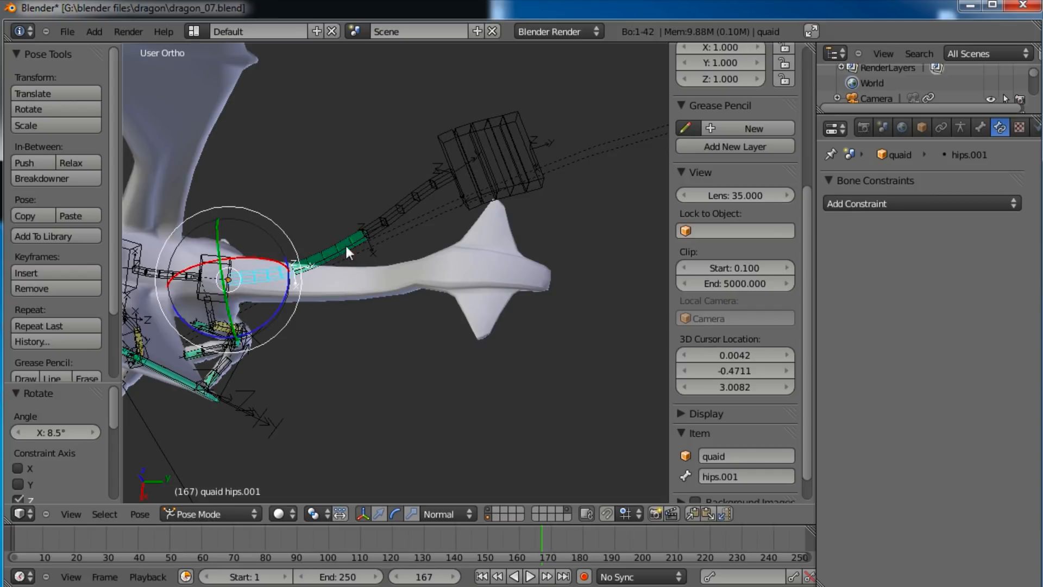
pyautogui.hotkey('shift', 'ctrl', 'c')
pyautogui.click(481, 282)
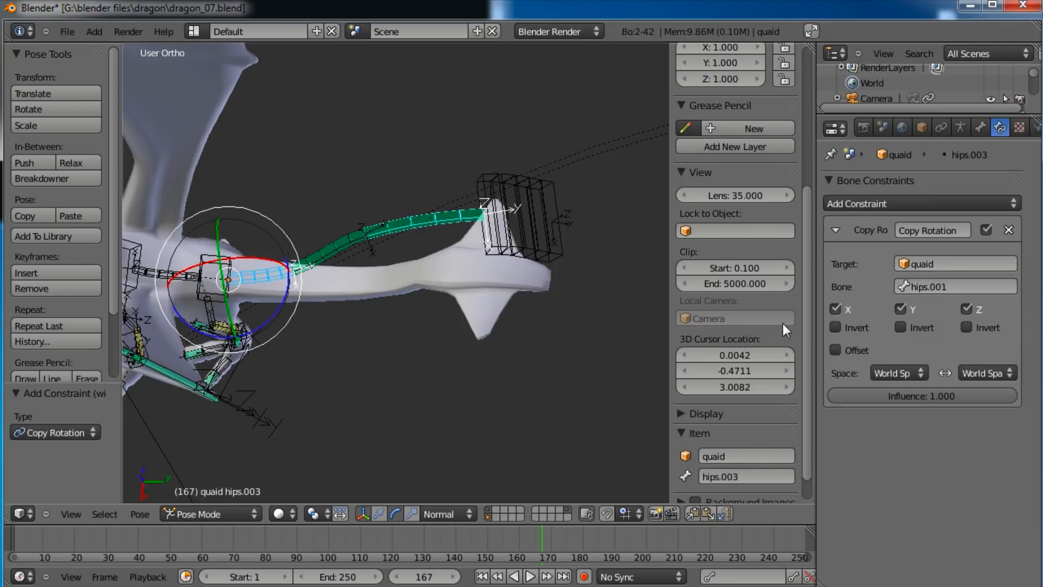
pyautogui.click(910, 376)
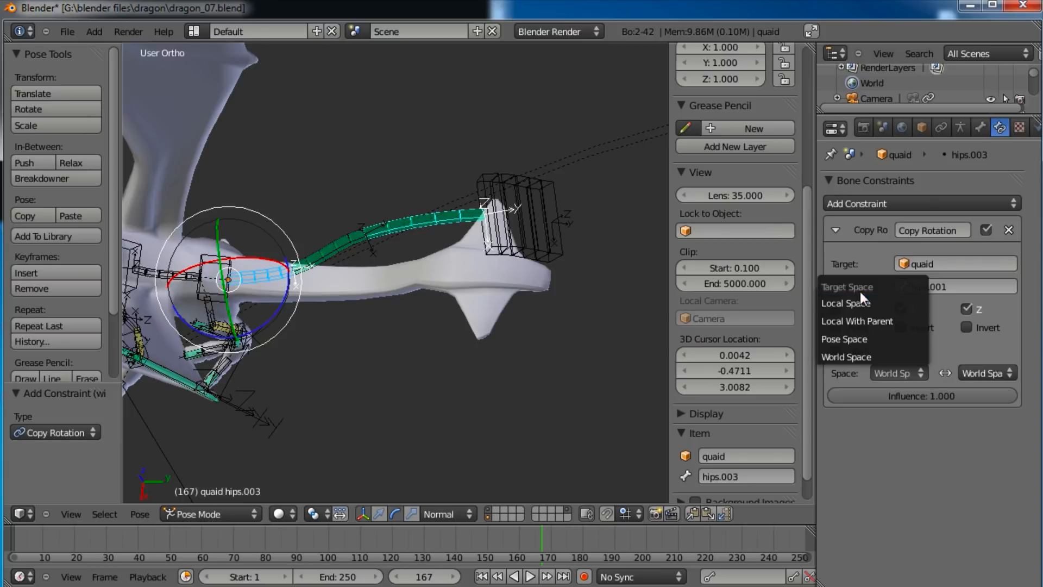
pyautogui.click(861, 298)
pyautogui.click(1002, 374)
pyautogui.click(969, 305)
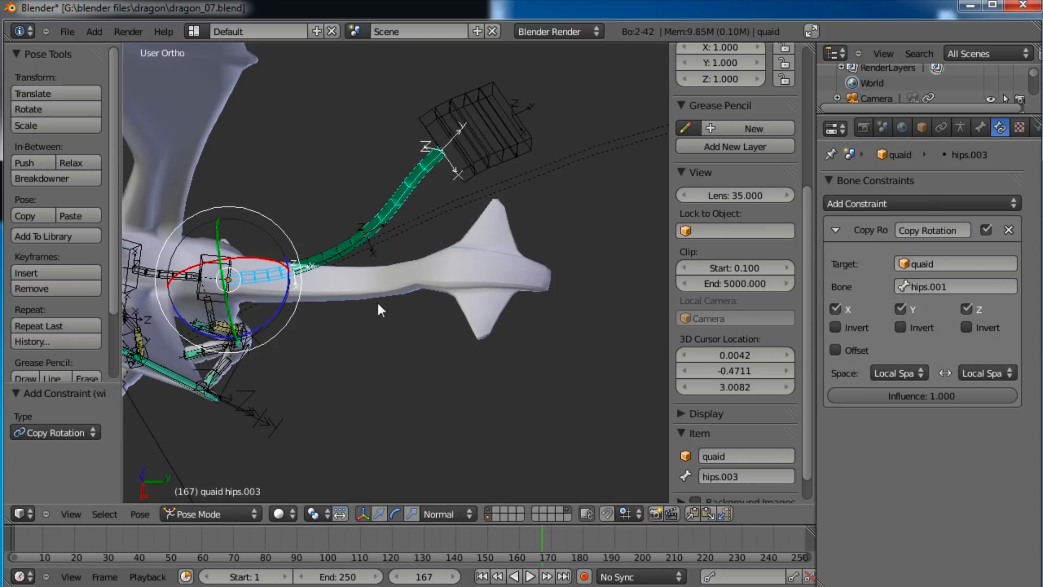
# Step: Rotate hips.001 about -7.9° around its local Z axis
pyautogui.rightClick(272, 303)
pyautogui.press('r')
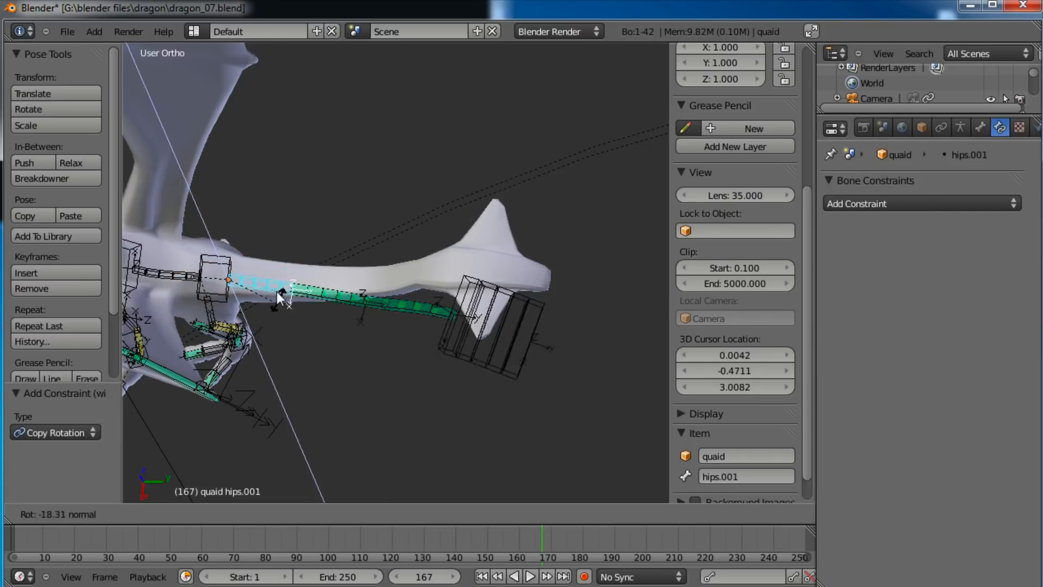
pyautogui.click(285, 308)
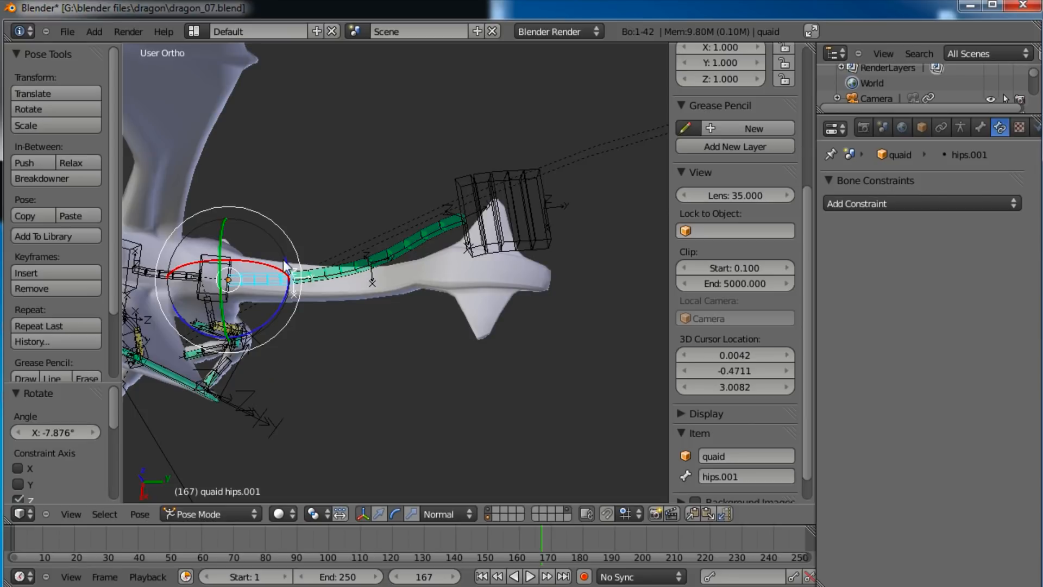
# Step: Give the tail-tip bone hips.002 a Copy Rotation constraint targeting hips.001, with Local Space for both target and owner
pyautogui.hotkey('shift', 'ctrl', 'c')
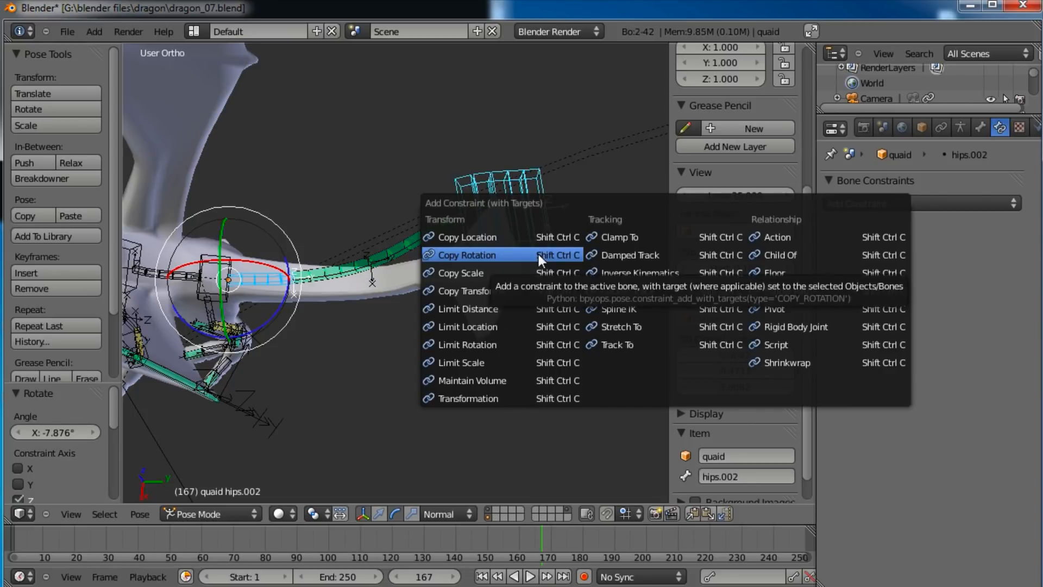
pyautogui.click(539, 254)
pyautogui.click(918, 374)
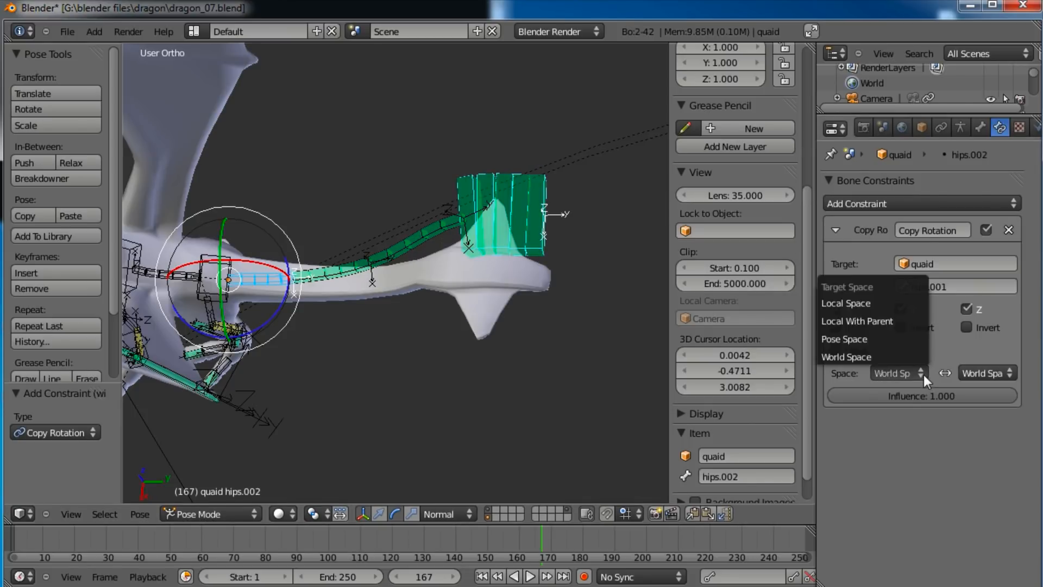
pyautogui.click(893, 302)
pyautogui.click(986, 373)
pyautogui.click(973, 305)
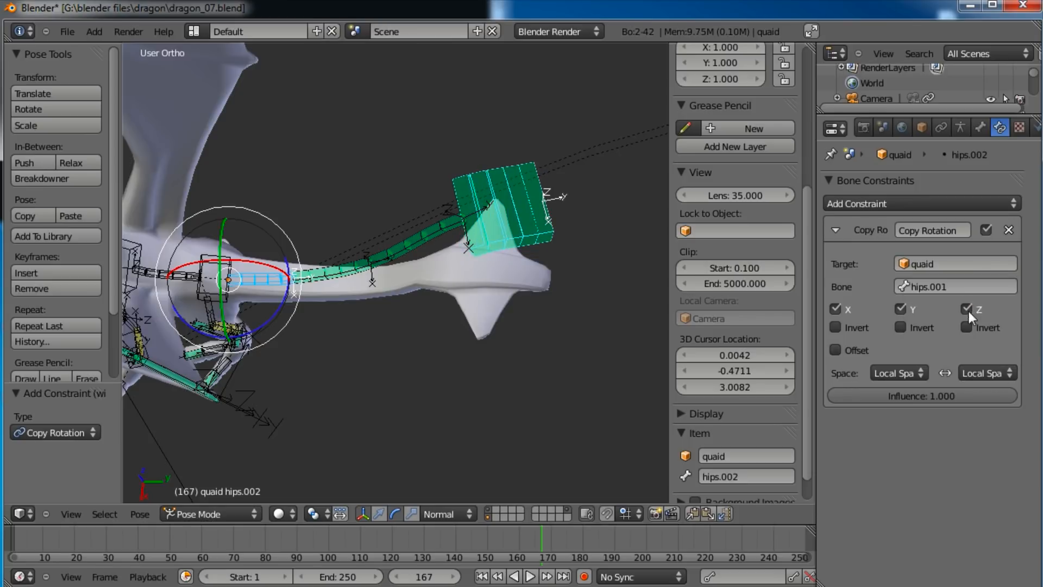
# Step: Enable Offset in the Copy Rotation constraints of the tail bones hips.004 and hips.003, and select hips.001
pyautogui.rightClick(417, 237)
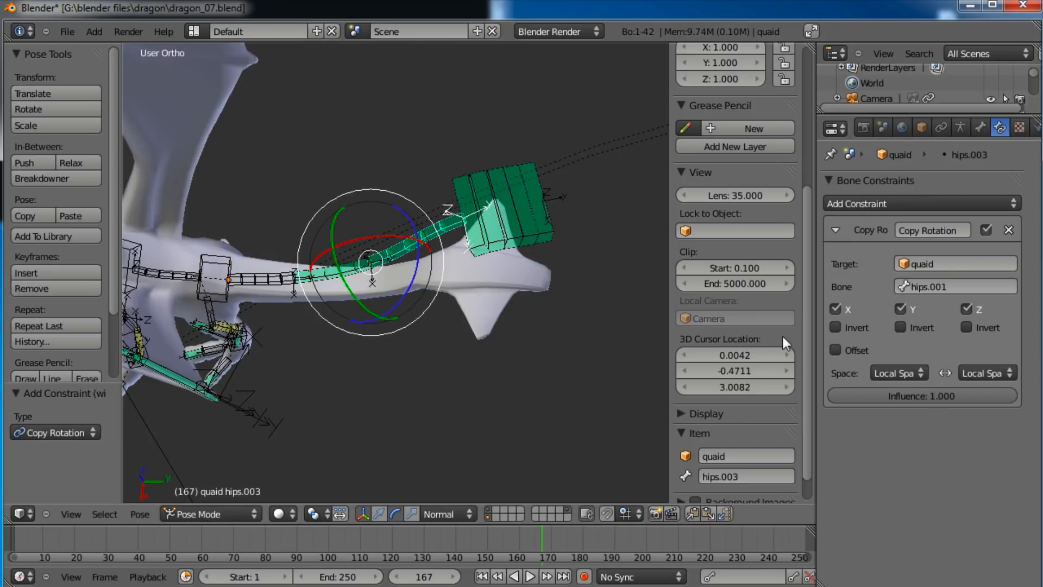
pyautogui.rightClick(273, 278)
pyautogui.rightClick(347, 271)
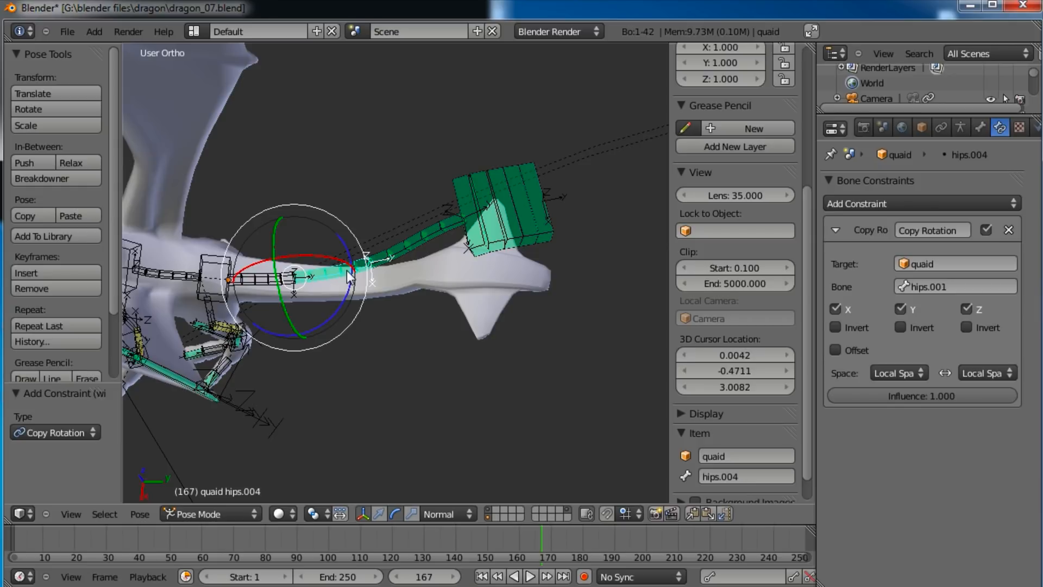
pyautogui.click(836, 351)
pyautogui.rightClick(401, 247)
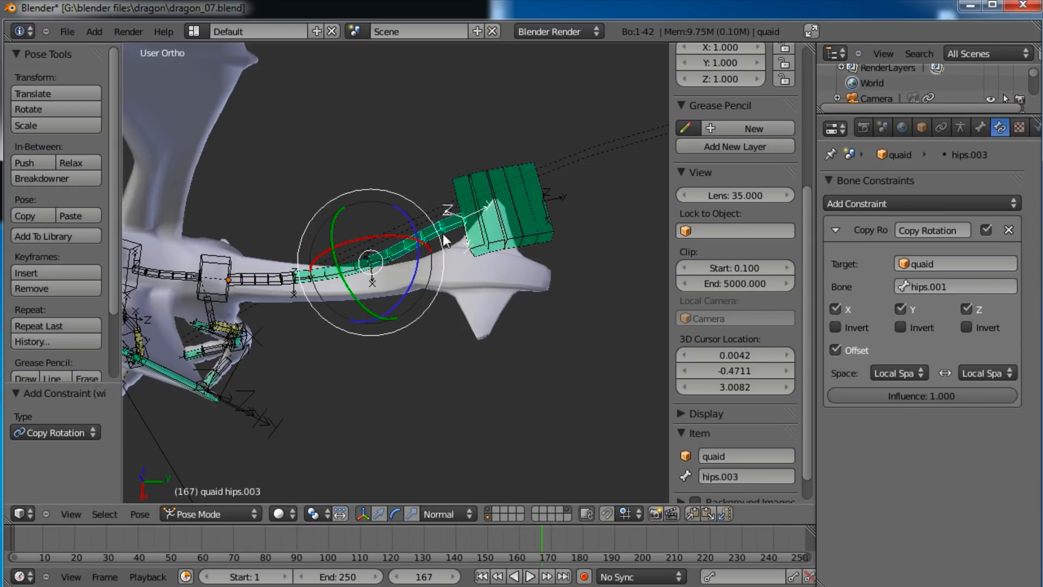
pyautogui.rightClick(506, 221)
pyautogui.rightClick(289, 282)
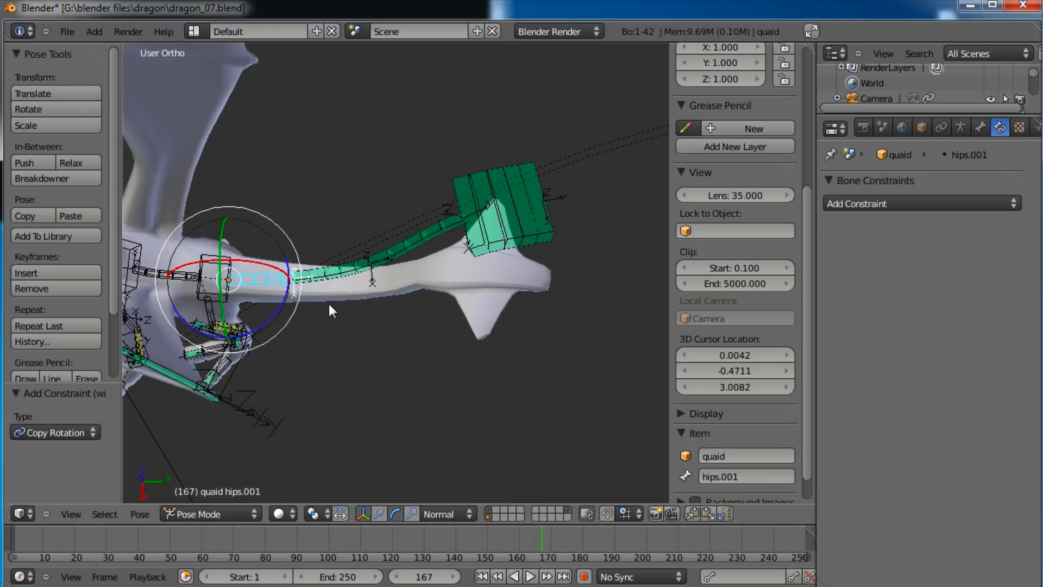
# Step: Test the tail by rotating hips.001 about -20.9° around X, and clear the rotation of all bones
pyautogui.moveTo(281, 298); pyautogui.dragTo(434, 315)
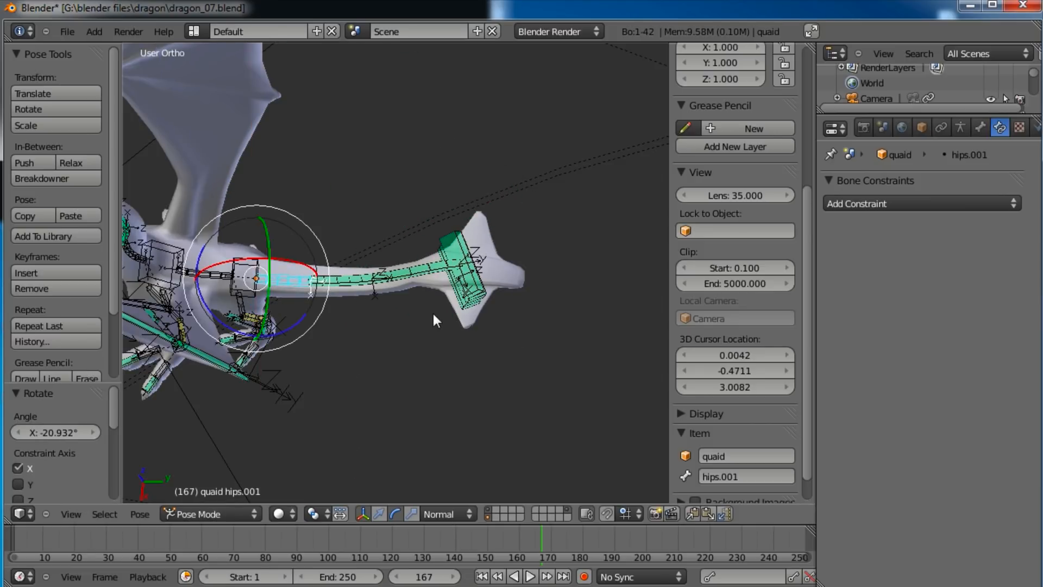
pyautogui.press('a')
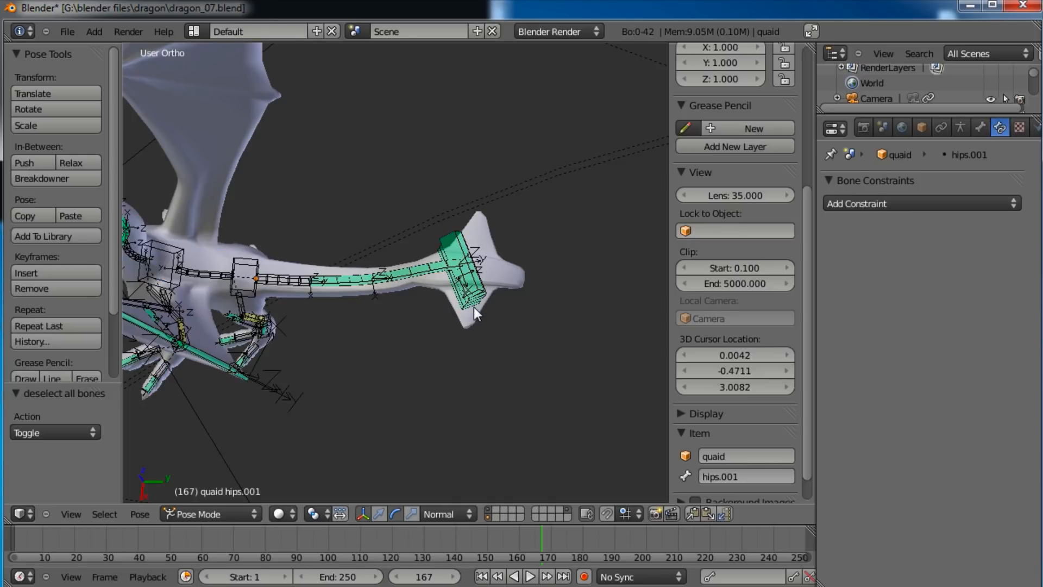
pyautogui.press('a')
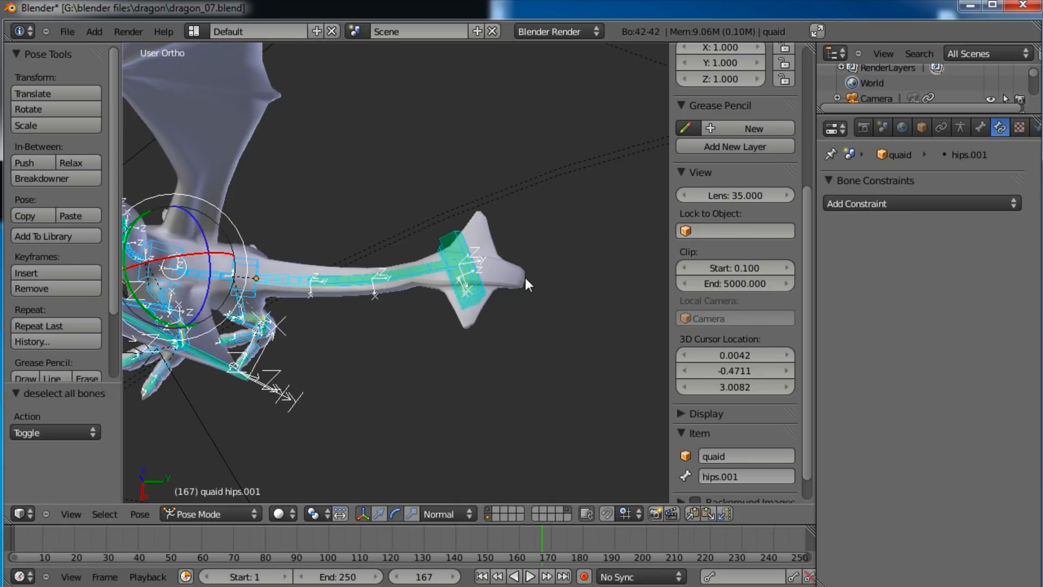
pyautogui.hotkey('alt', 'r')
pyautogui.click(525, 278)
pyautogui.moveTo(525, 278); pyautogui.dragTo(452, 327, button='middle')
pyautogui.press('a')
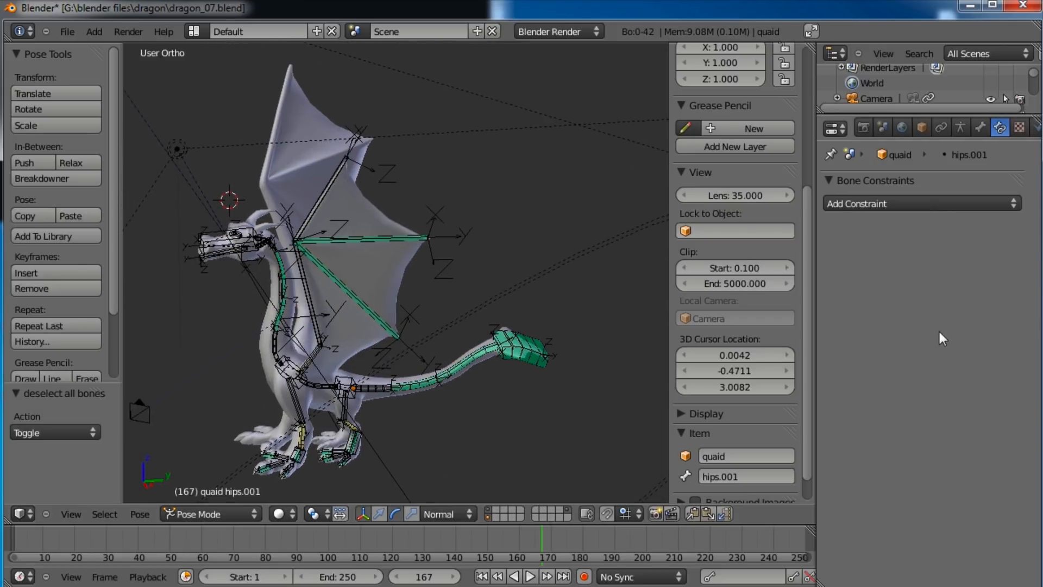
# Step: Turn off the display of bone axes for the armature and save the file
pyautogui.click(961, 127)
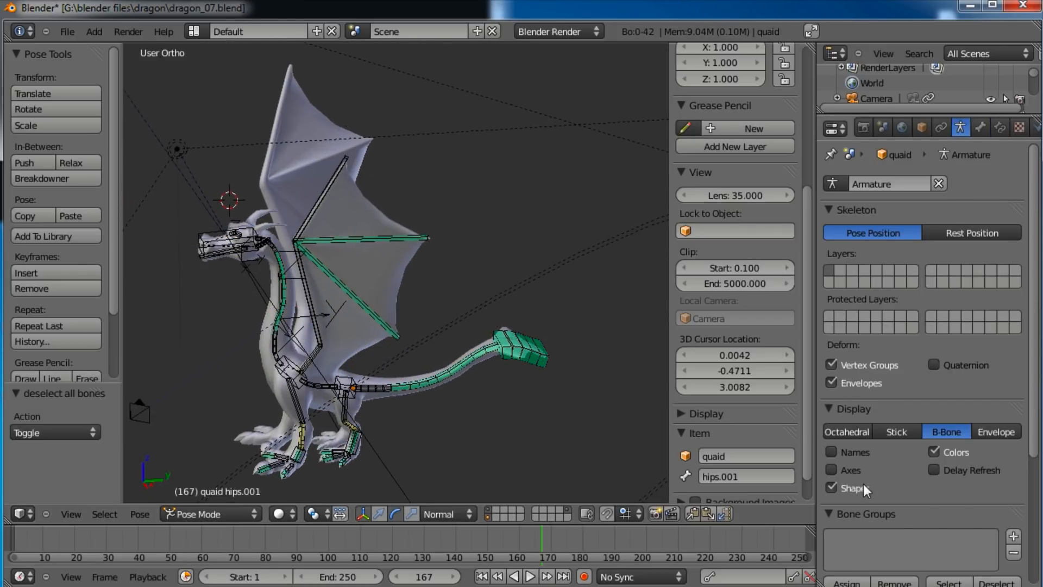
pyautogui.moveTo(409, 272); pyautogui.dragTo(399, 319, button='middle')
pyautogui.hotkey('ctrl', 's')
pyautogui.click(398, 319)
# Step: In the armature's Edit Mode, select all left wing bones from the front view, including wingbase.L
pyautogui.press('KP_1')
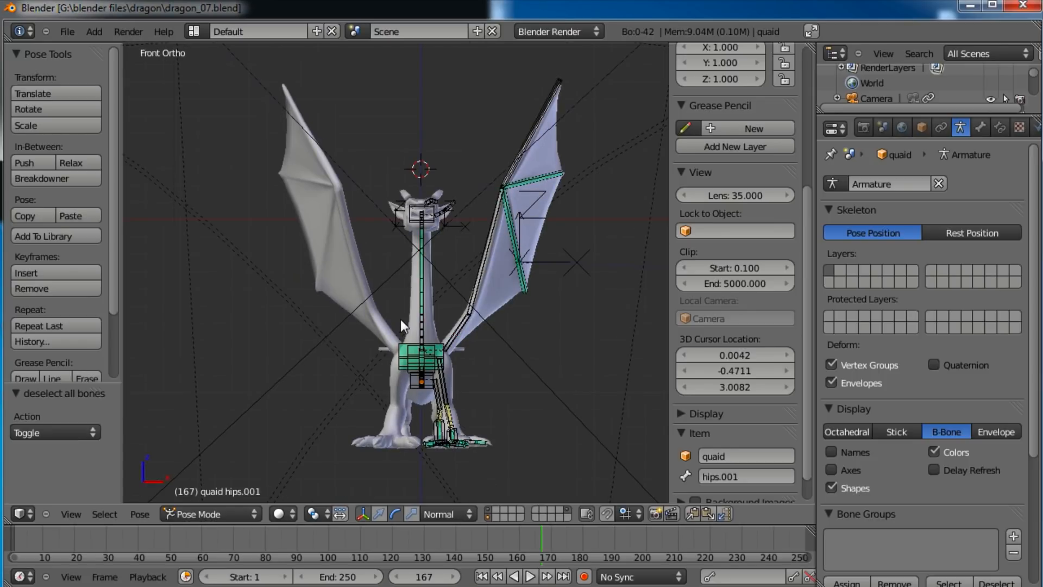
pyautogui.keyDown('shift'); pyautogui.moveTo(400, 319); pyautogui.dragTo(315, 292, button='middle'); pyautogui.keyUp('shift')
pyautogui.press('Tab')
pyautogui.keyDown('shift'); pyautogui.moveTo(500, 221); pyautogui.dragTo(503, 252, button='middle'); pyautogui.keyUp('shift')
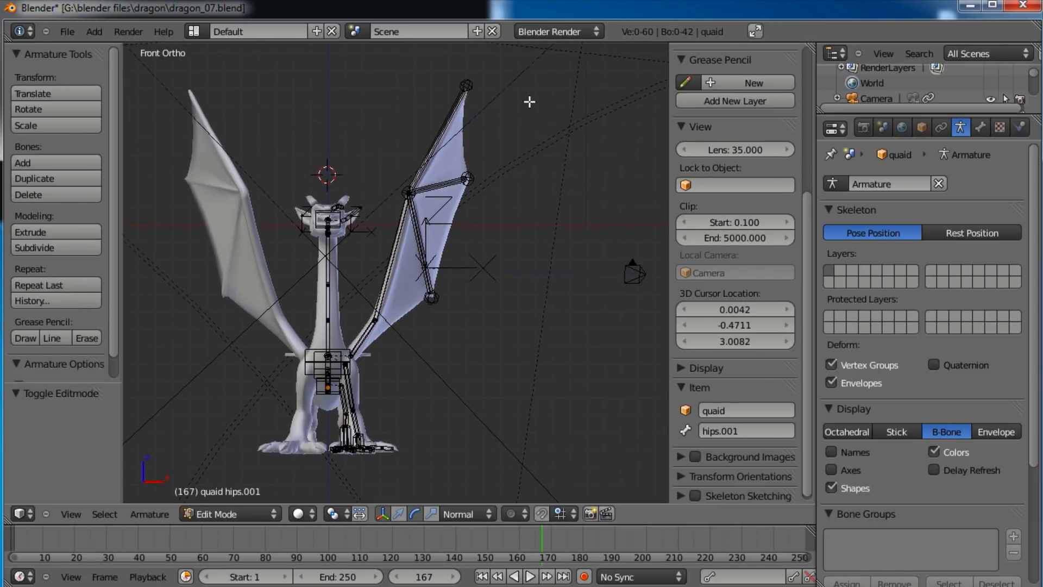
pyautogui.scroll(8, 432, 298)
pyautogui.scroll(-10, 449, 305)
pyautogui.keyDown('shift'); pyautogui.moveTo(432, 313); pyautogui.dragTo(390, 210, button='middle'); pyautogui.keyUp('shift')
pyautogui.press('b')
pyautogui.moveTo(526, 71); pyautogui.dragTo(405, 306)
pyautogui.scroll(3, 420, 310)
pyautogui.keyDown('shift'); pyautogui.rightClick(419, 311); pyautogui.keyUp('shift')
pyautogui.keyDown('shift'); pyautogui.moveTo(427, 333); pyautogui.dragTo(443, 249, button='middle'); pyautogui.keyUp('shift')
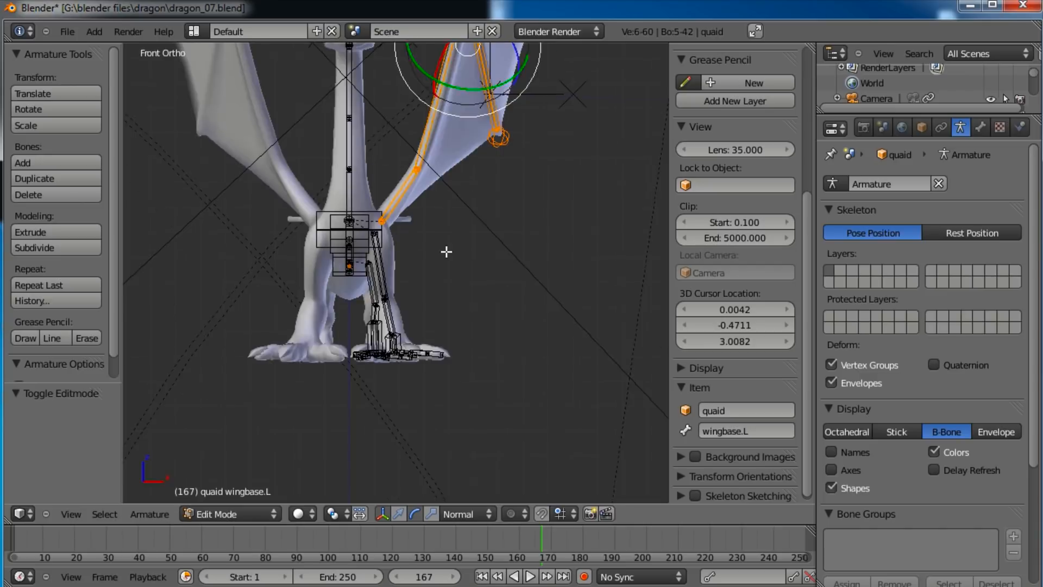
# Step: Extend the selection with the left foot and toe bones and the front and rear left leg bones up to shoulderFront.L
pyautogui.scroll(3, 443, 250)
pyautogui.moveTo(304, 344); pyautogui.dragTo(303, 344)
pyautogui.scroll(3, 326, 356)
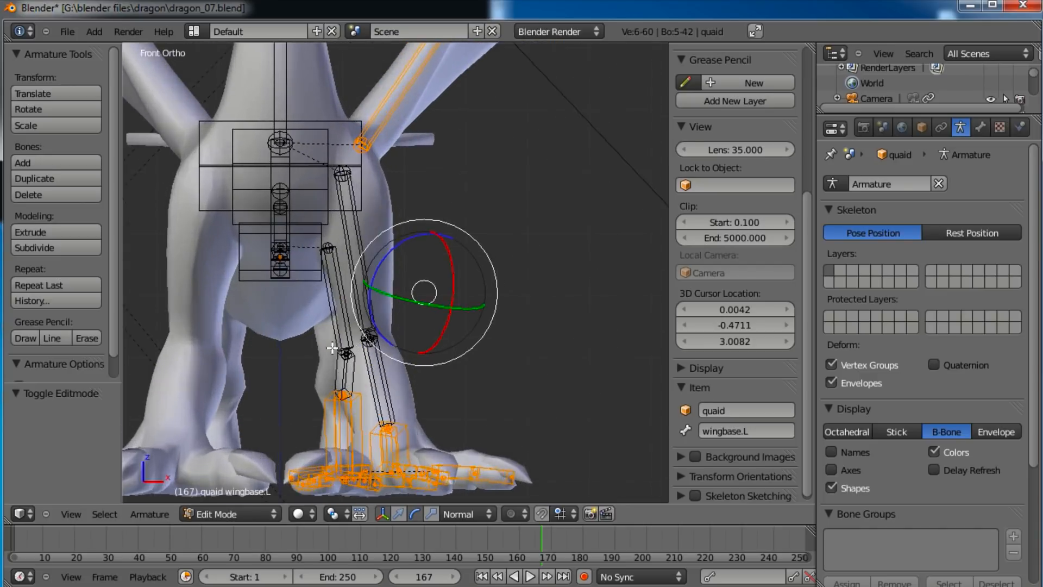
pyautogui.keyDown('shift'); pyautogui.rightClick(376, 402); pyautogui.keyUp('shift')
pyautogui.keyDown('shift'); pyautogui.rightClick(338, 394); pyautogui.keyUp('shift')
pyautogui.keyDown('shift'); pyautogui.rightClick(331, 310); pyautogui.keyUp('shift')
pyautogui.keyDown('shift'); pyautogui.rightClick(366, 274); pyautogui.keyUp('shift')
pyautogui.scroll(-3, 367, 271)
pyautogui.keyDown('shift'); pyautogui.moveTo(478, 196); pyautogui.dragTo(437, 285, button='middle'); pyautogui.keyUp('shift')
pyautogui.press('KP_1')
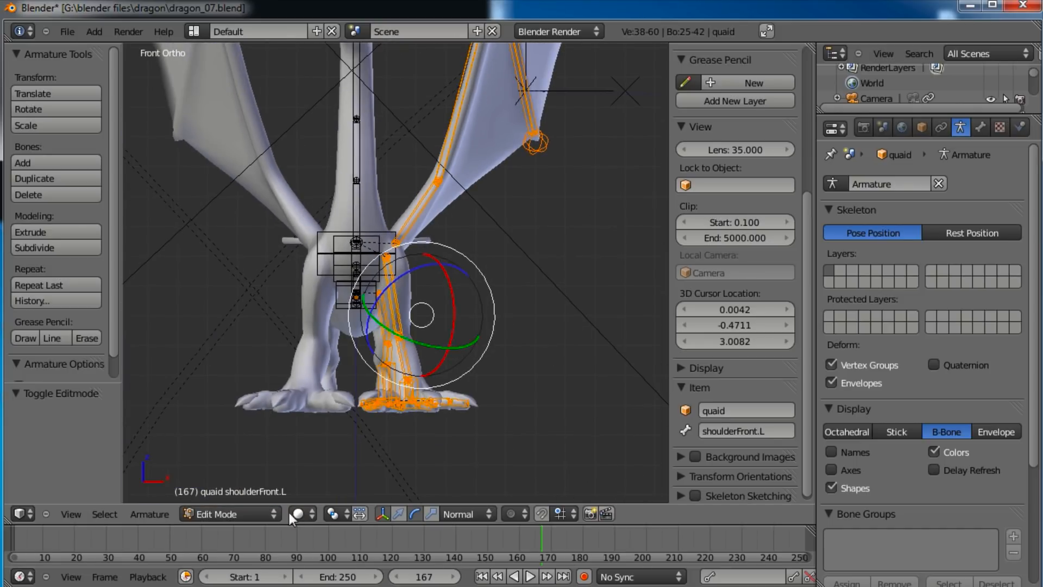
# Step: Duplicate the selected left-side bones in place and mirror the copies by scaling -1 along global X around the 3D cursor
pyautogui.click(333, 514)
pyautogui.click(338, 480)
pyautogui.scroll(-2, 451, 264)
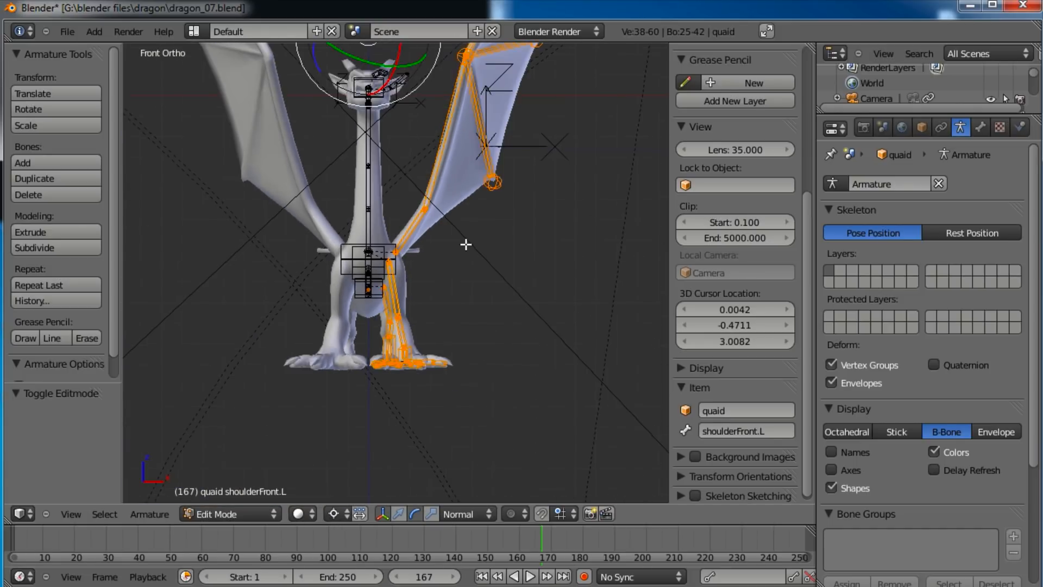
pyautogui.keyDown('shift'); pyautogui.moveTo(473, 249); pyautogui.dragTo(480, 323, button='middle'); pyautogui.keyUp('shift')
pyautogui.hotkey('shift', 'd')
pyautogui.rightClick(482, 325)
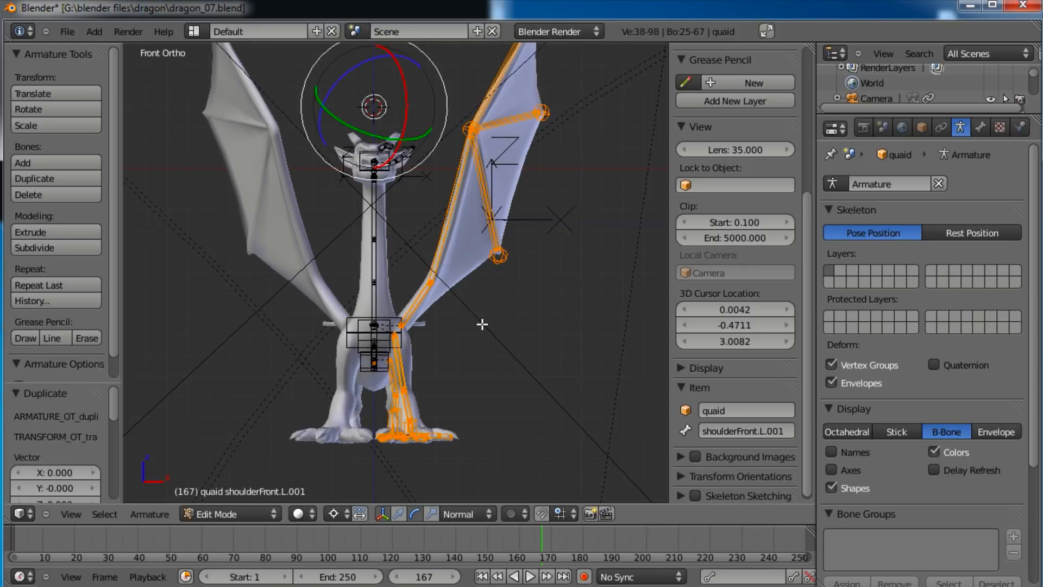
pyautogui.press('s')
pyautogui.write('x')
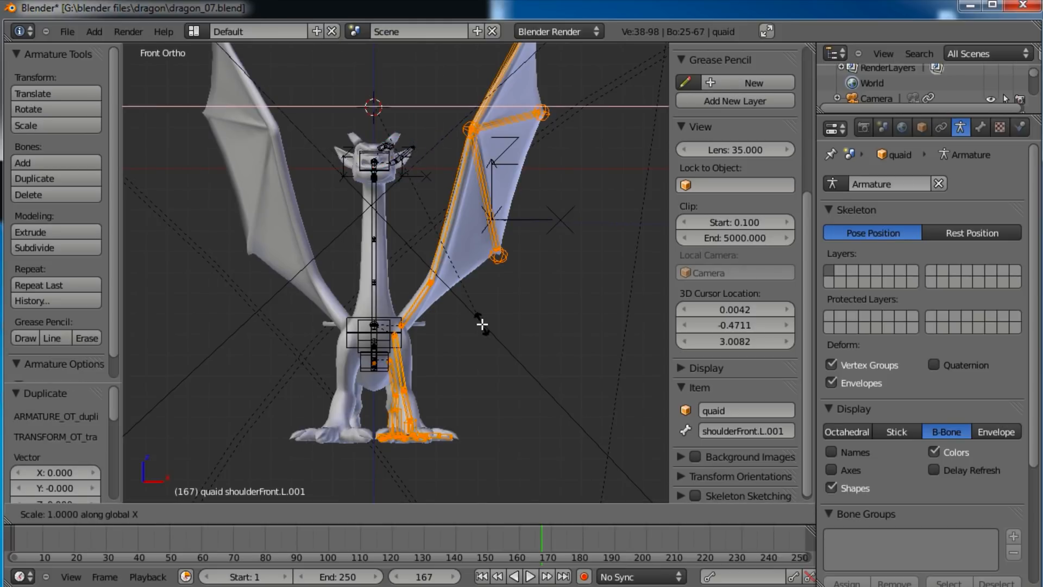
pyautogui.write('-1')
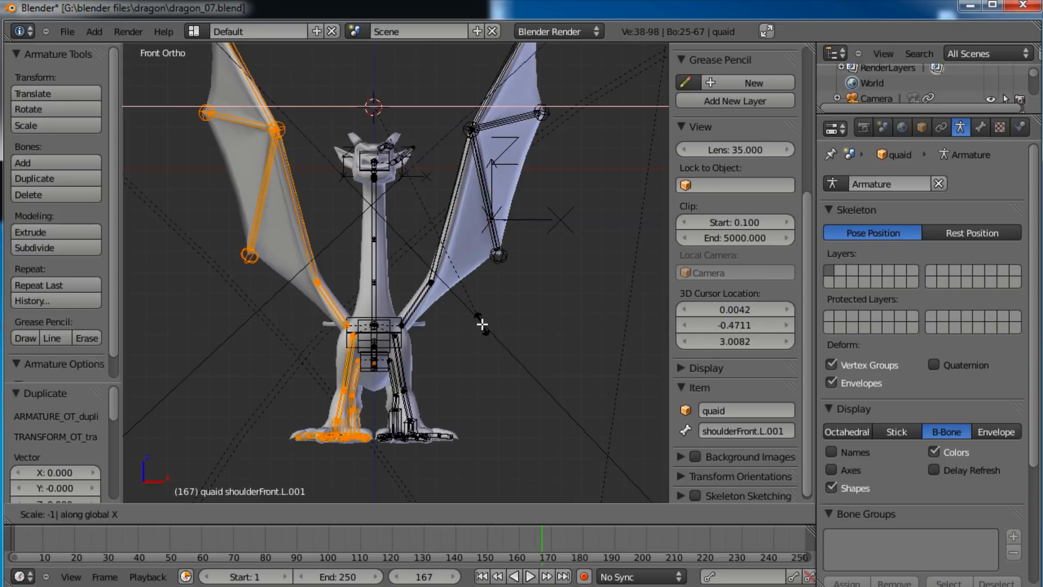
pyautogui.press('Return')
# Step: Use Flip Names on the mirrored wing and leg bones in Edit Mode
pyautogui.keyDown('shift'); pyautogui.moveTo(435, 266); pyautogui.dragTo(474, 322, button='middle'); pyautogui.keyUp('shift')
pyautogui.press('Tab')
pyautogui.keyDown('shift'); pyautogui.moveTo(487, 384); pyautogui.dragTo(413, 326, button='middle'); pyautogui.keyUp('shift')
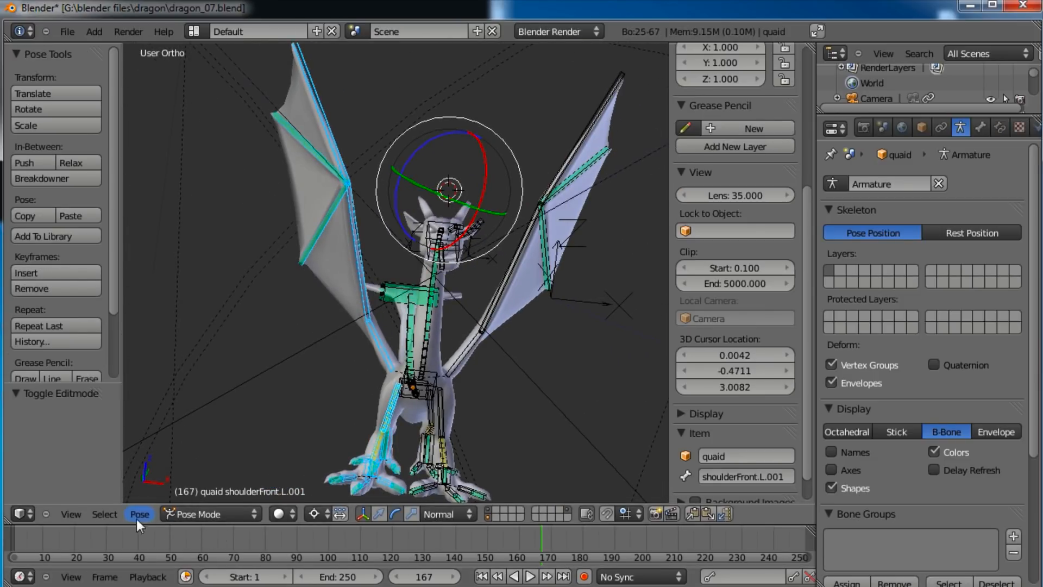
pyautogui.press('Tab')
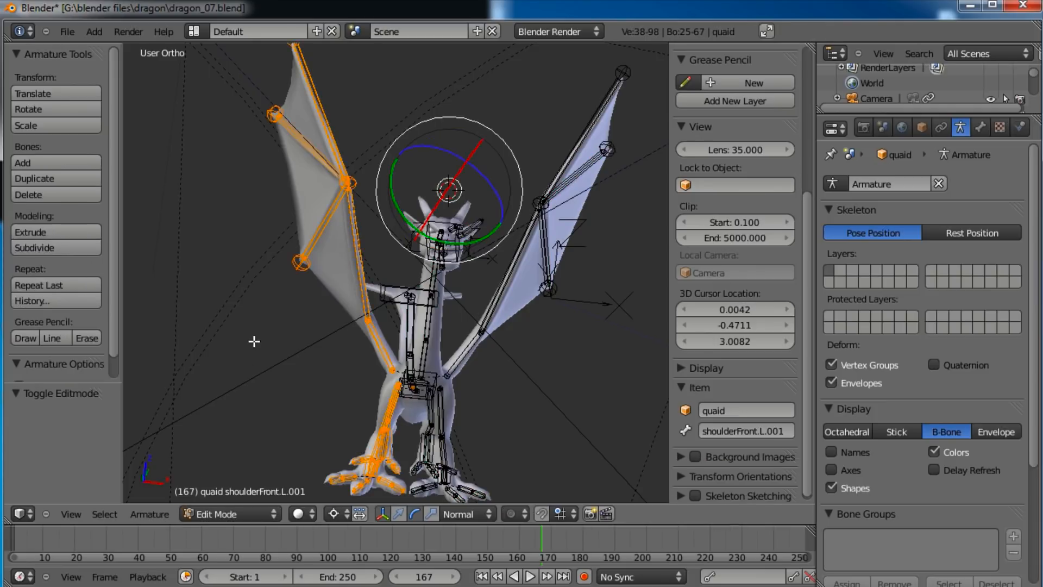
pyautogui.click(148, 514)
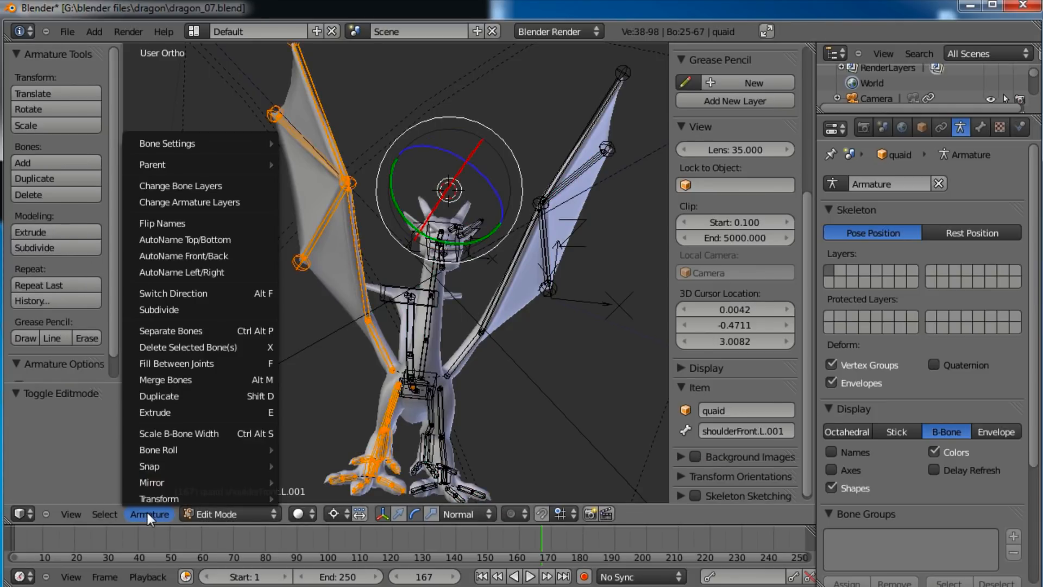
pyautogui.click(196, 227)
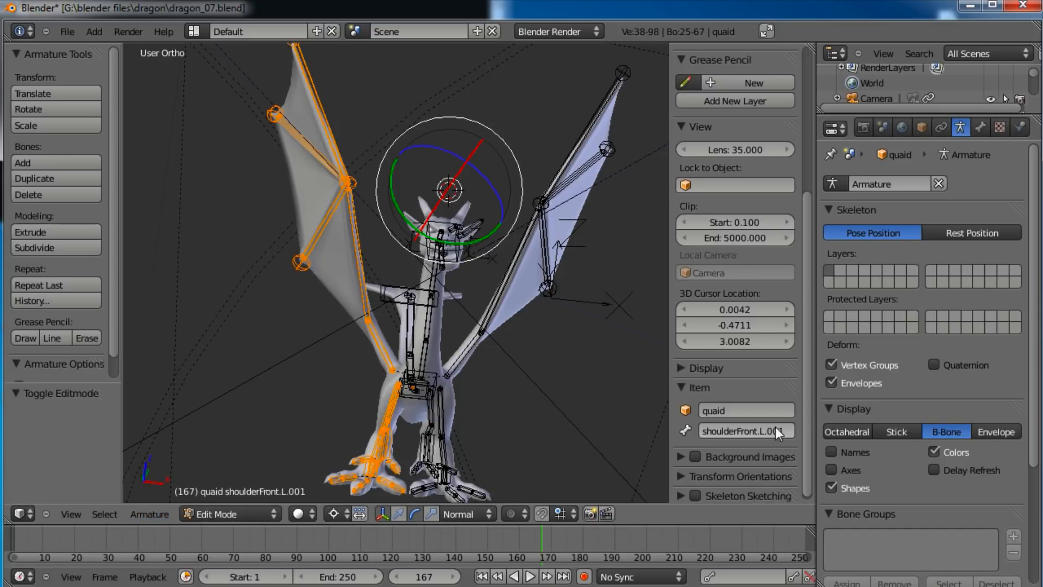
pyautogui.click(148, 513)
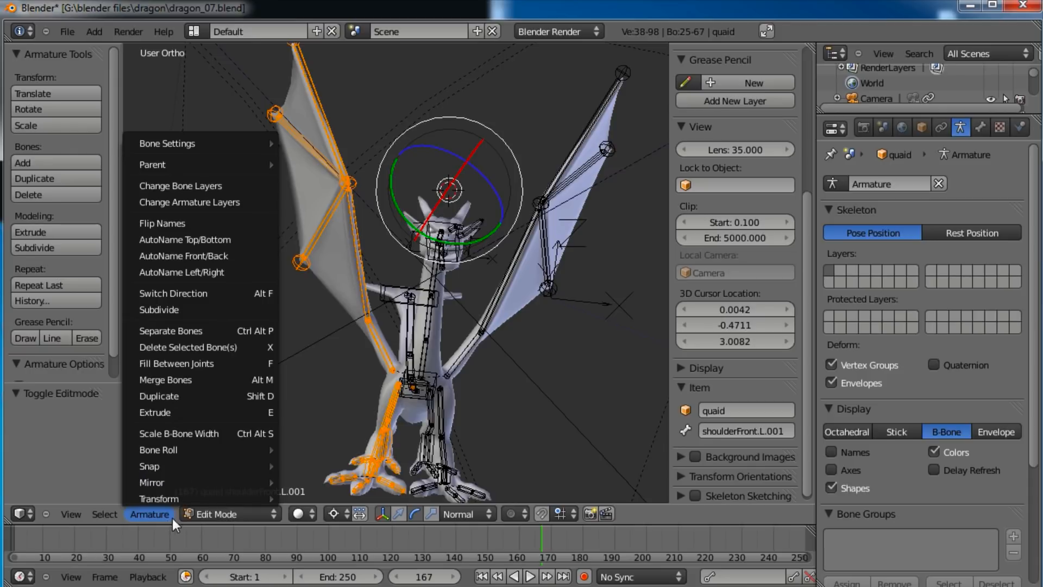
pyautogui.click(187, 223)
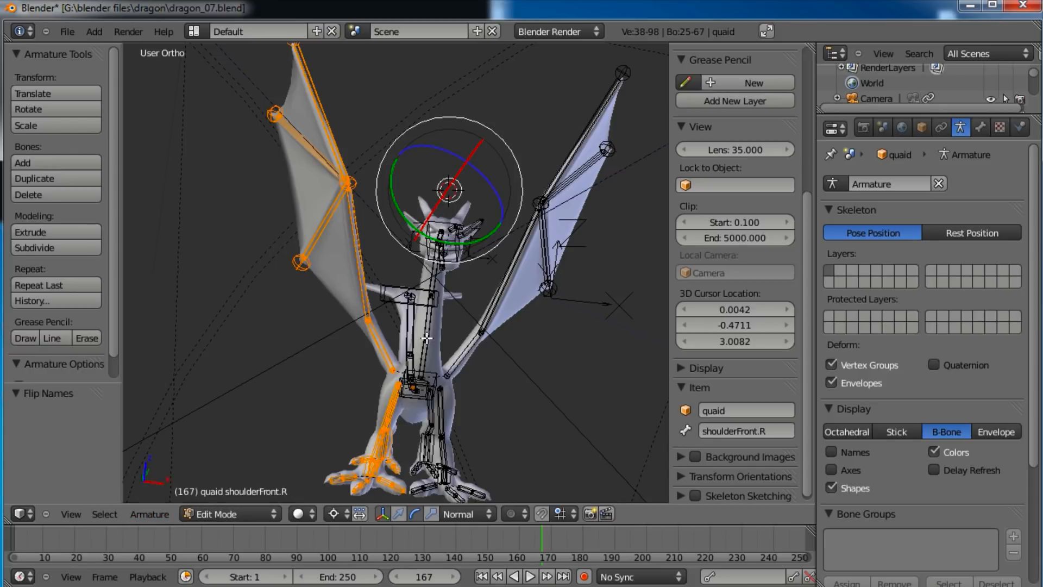
# Step: Deselect the mirrored bones and select the original left wing bones from the front view
pyautogui.moveTo(443, 245); pyautogui.dragTo(479, 348, button='middle')
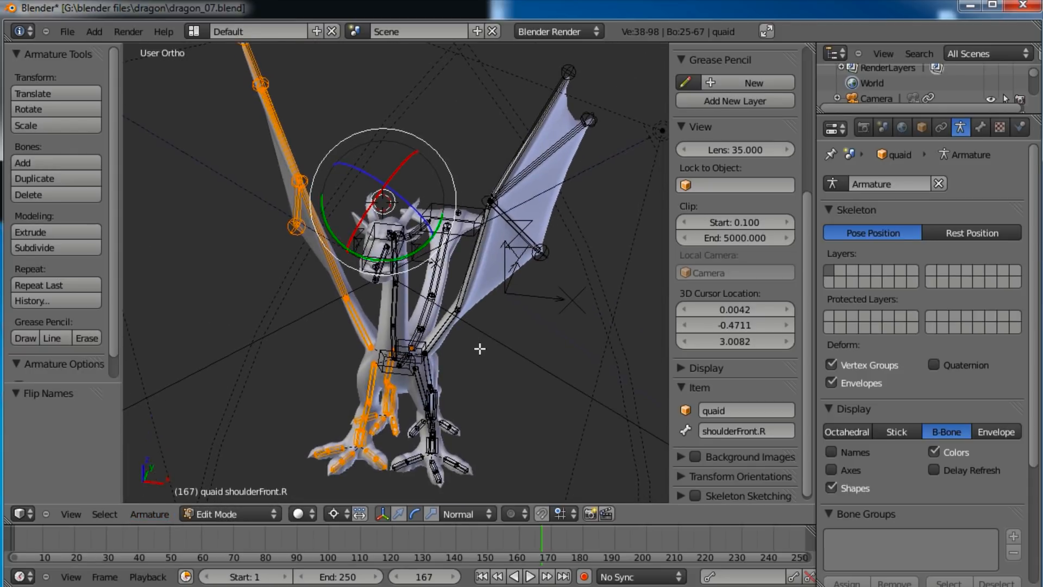
pyautogui.press('KP_1')
pyautogui.keyDown('shift'); pyautogui.scroll(-1, 472, 345); pyautogui.keyUp('shift')
pyautogui.keyDown('shift'); pyautogui.moveTo(459, 293); pyautogui.dragTo(421, 361, button='middle'); pyautogui.keyUp('shift')
pyautogui.scroll(-1, 441, 305)
pyautogui.keyDown('shift'); pyautogui.moveTo(441, 300); pyautogui.dragTo(430, 316, button='middle'); pyautogui.keyUp('shift')
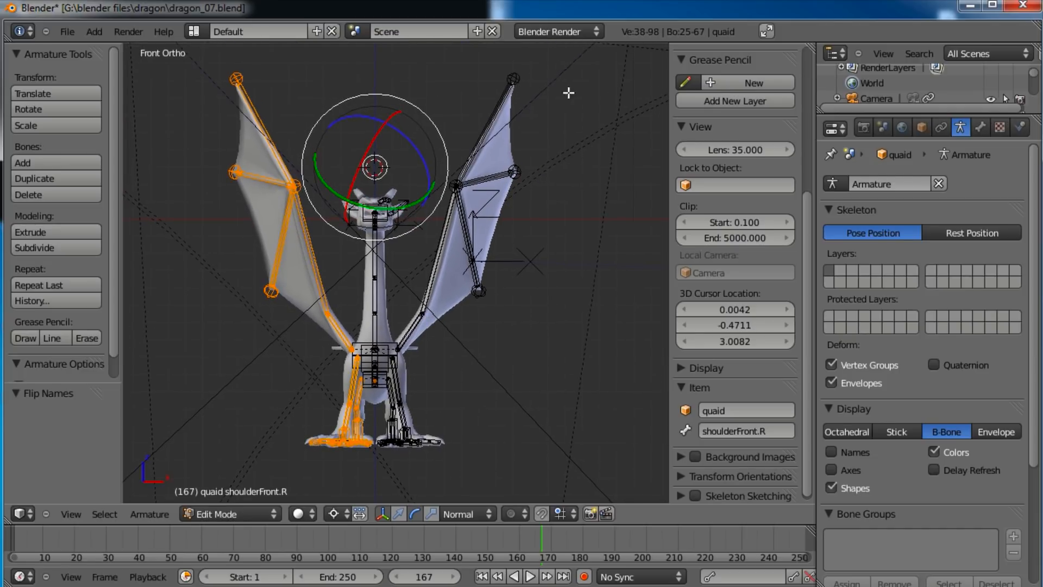
pyautogui.press('a')
pyautogui.press('b')
pyautogui.moveTo(545, 64); pyautogui.dragTo(417, 325)
pyautogui.keyDown('shift'); pyautogui.moveTo(453, 375); pyautogui.dragTo(435, 263, button='middle'); pyautogui.keyUp('shift')
# Step: Add the original left feet, toes and front and rear leg bones to the wing selection
pyautogui.scroll(4, 433, 266)
pyautogui.press('b')
pyautogui.moveTo(465, 351); pyautogui.dragTo(344, 443)
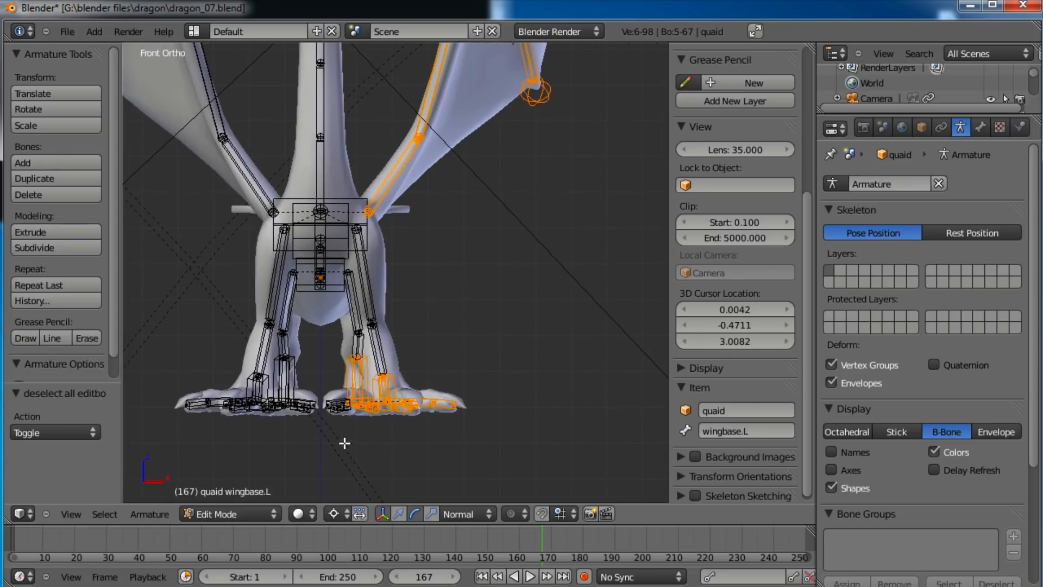
pyautogui.keyDown('shift'); pyautogui.click(376, 348); pyautogui.keyUp('shift')
pyautogui.keyDown('shift'); pyautogui.click(368, 307); pyautogui.keyUp('shift')
pyautogui.keyDown('shift'); pyautogui.click(366, 289); pyautogui.keyUp('shift')
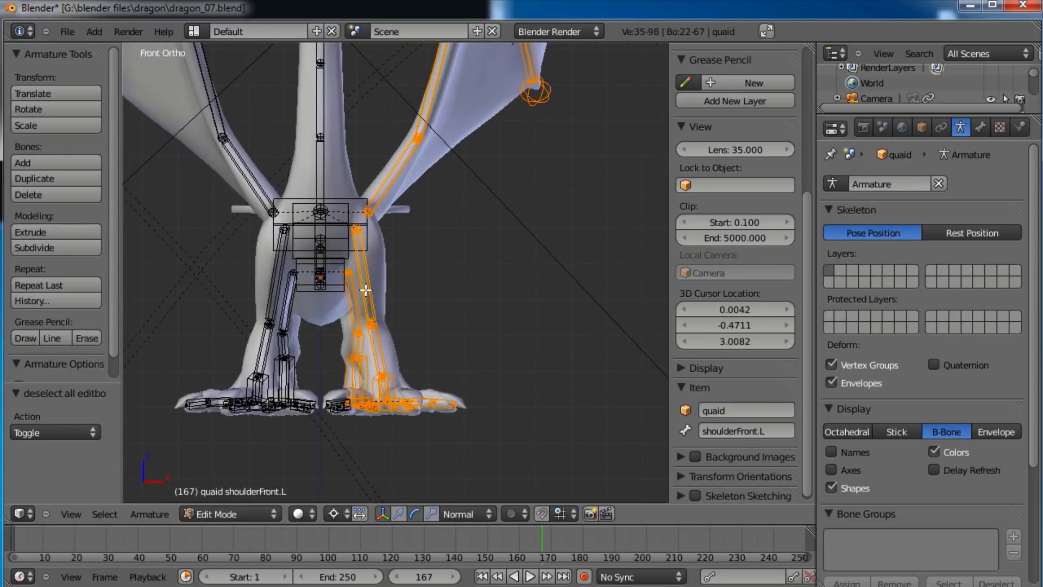
# Step: Enable X-Axis Mirror, apply a zero bone roll to the selected left-side bones, and return to Pose Mode
pyautogui.scroll(-4, 370, 294)
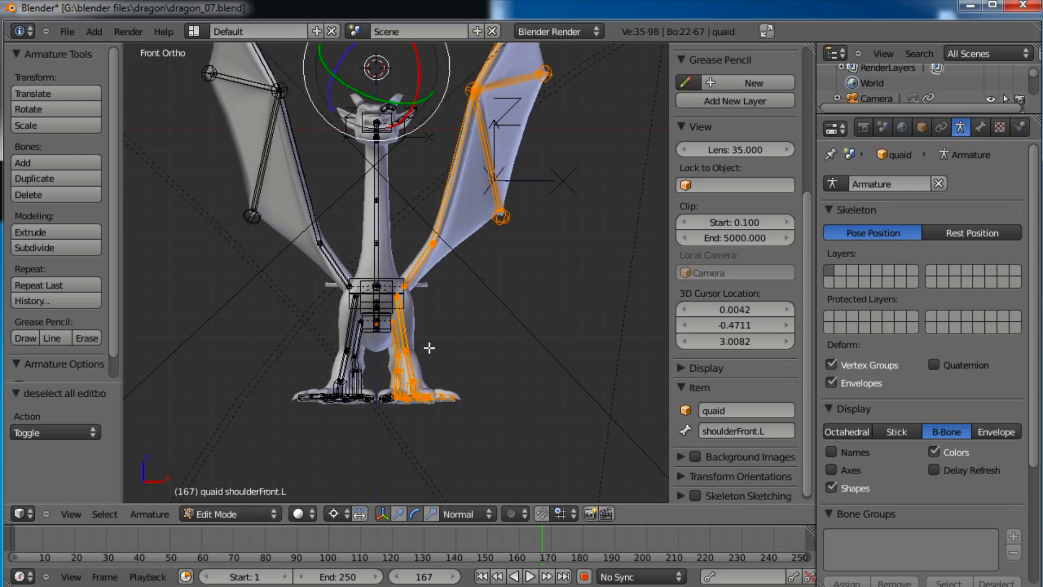
pyautogui.keyDown('shift'); pyautogui.moveTo(447, 266); pyautogui.dragTo(435, 326, button='middle'); pyautogui.keyUp('shift')
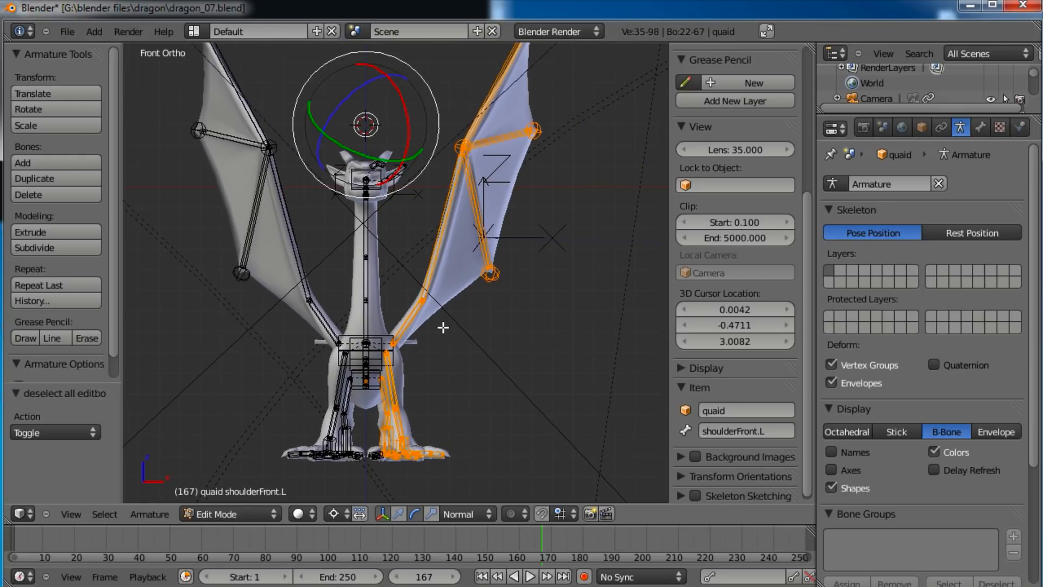
pyautogui.scroll(-1, 112, 342)
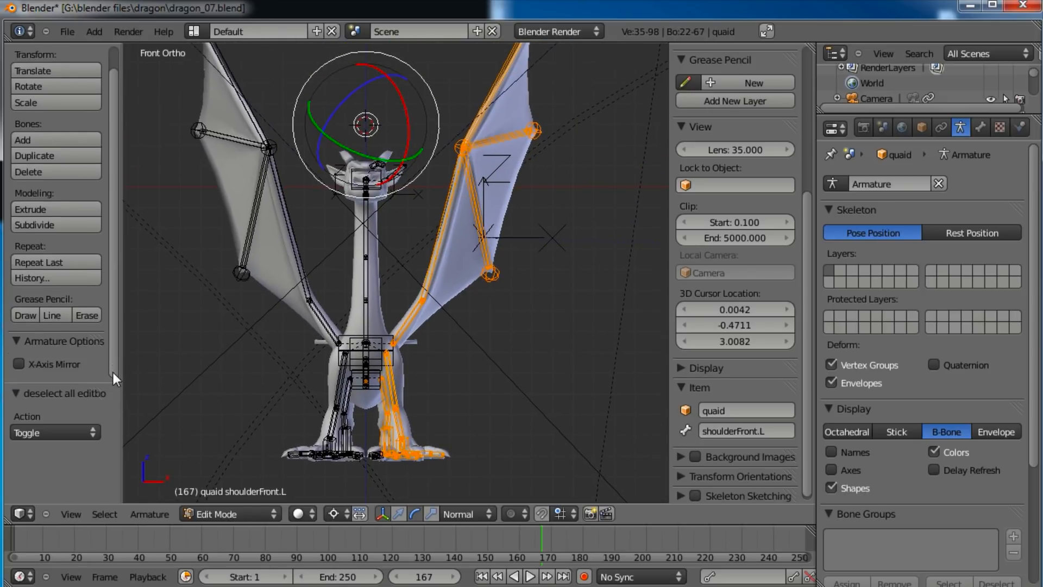
pyautogui.click(17, 367)
pyautogui.hotkey('ctrl', 'r')
pyautogui.click(471, 392)
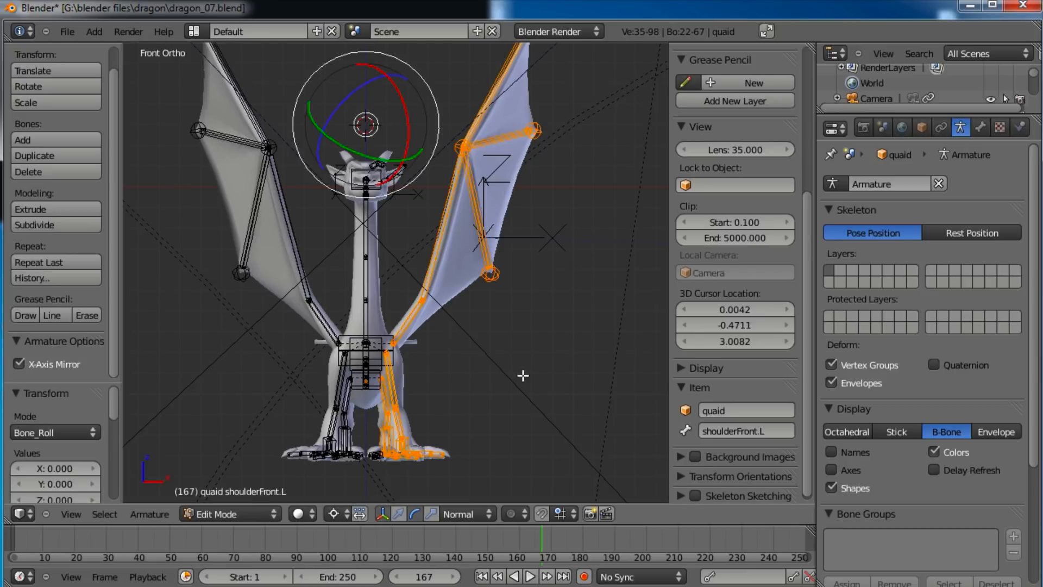
pyautogui.hotkey('ctrl', 'Tab')
pyautogui.press('a')
# Step: Raise the left front foot by moving IKhand.L about X 1.117, Y 0.070, Z 1.848
pyautogui.moveTo(488, 356); pyautogui.dragTo(461, 301, button='middle')
pyautogui.scroll(-2, 478, 361)
pyautogui.scroll(3, 459, 350)
pyautogui.rightClick(431, 359)
pyautogui.press('g')
pyautogui.click(473, 346)
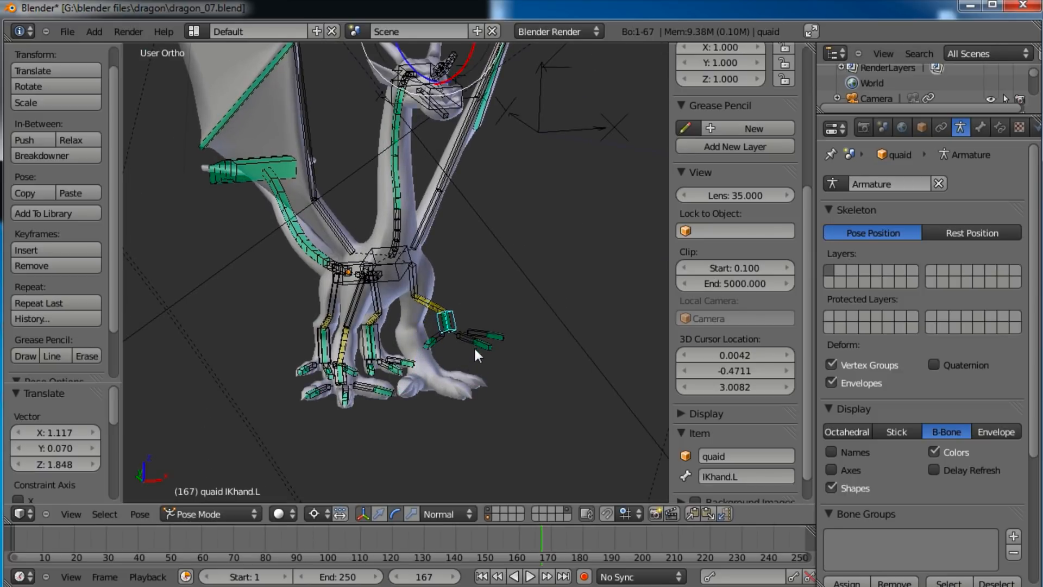
pyautogui.scroll(3, 474, 369)
pyautogui.press('g')
pyautogui.rightClick(530, 397)
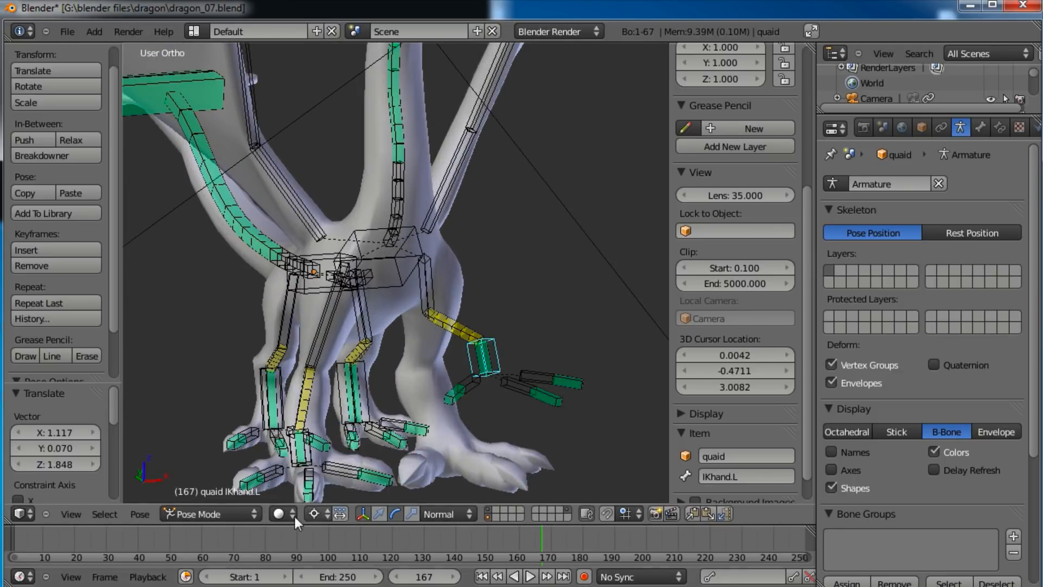
# Step: Set the pivot point to Median Point and freely rotate IKhand.L
pyautogui.click(322, 514)
pyautogui.click(337, 444)
pyautogui.press('r')
pyautogui.press('r')
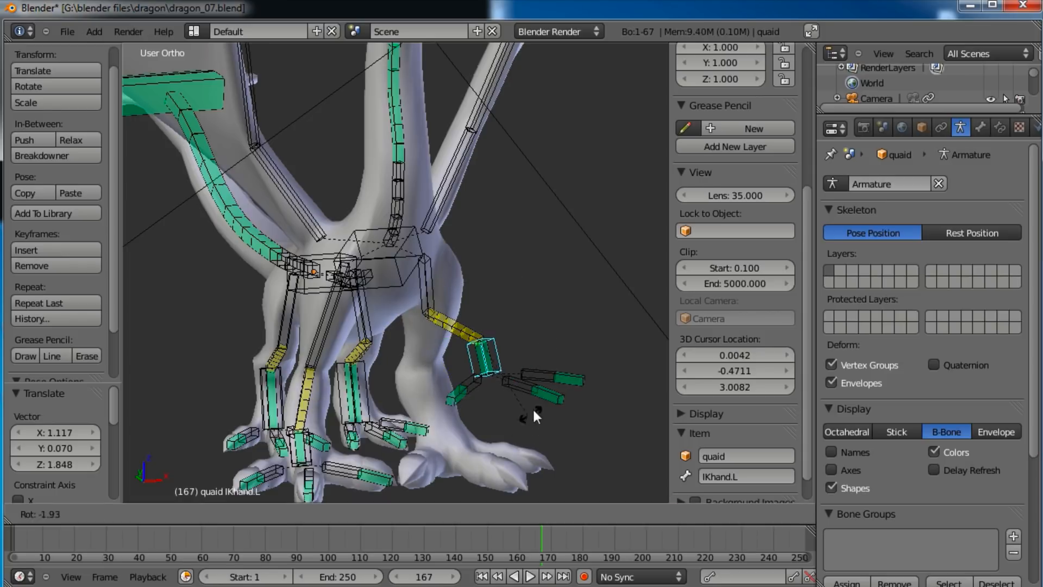
pyautogui.click(580, 327)
# Step: Rotate the toe bones of the raised left front foot to curl the toes
pyautogui.rightClick(506, 337)
pyautogui.moveTo(489, 324); pyautogui.dragTo(486, 333)
pyautogui.rightClick(543, 357)
pyautogui.click(551, 364)
pyautogui.moveTo(553, 372); pyautogui.dragTo(475, 412)
pyautogui.rightClick(534, 389)
# Step: Select the raised left front foot's bones, copy their pose and paste it flipped onto the right side
pyautogui.press('a')
pyautogui.press('b')
pyautogui.moveTo(548, 302); pyautogui.dragTo(477, 410)
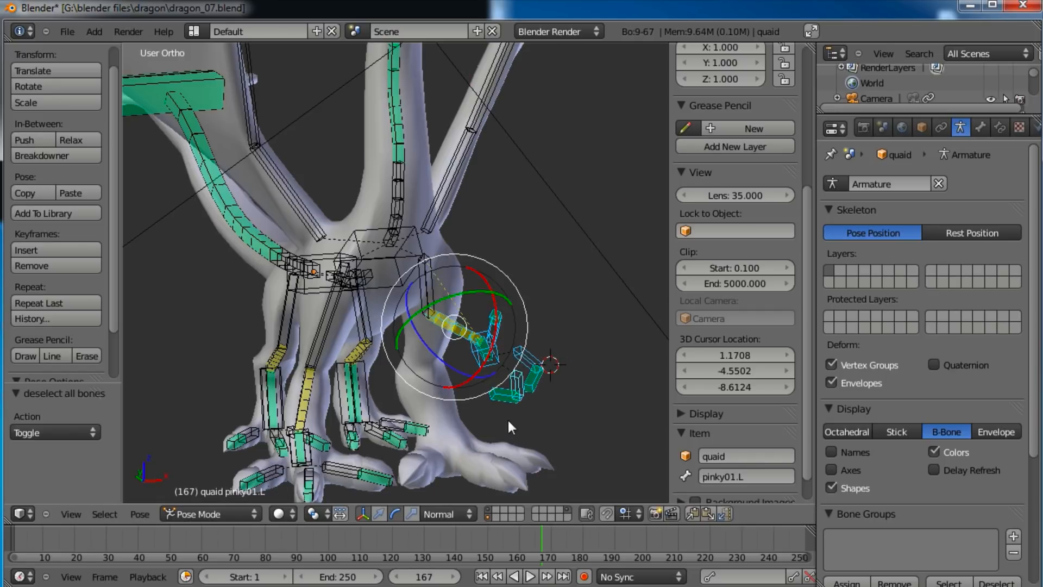
pyautogui.click(692, 514)
pyautogui.click(728, 511)
pyautogui.moveTo(388, 313); pyautogui.dragTo(305, 262, button='middle')
# Step: Clear the rotation of all bones in the rig
pyautogui.press('a')
pyautogui.press('a')
pyautogui.hotkey('alt', 'r')
pyautogui.click(479, 319)
pyautogui.scroll(-2, 478, 320)
pyautogui.press('a')
pyautogui.moveTo(399, 236); pyautogui.dragTo(544, 229, button='middle')
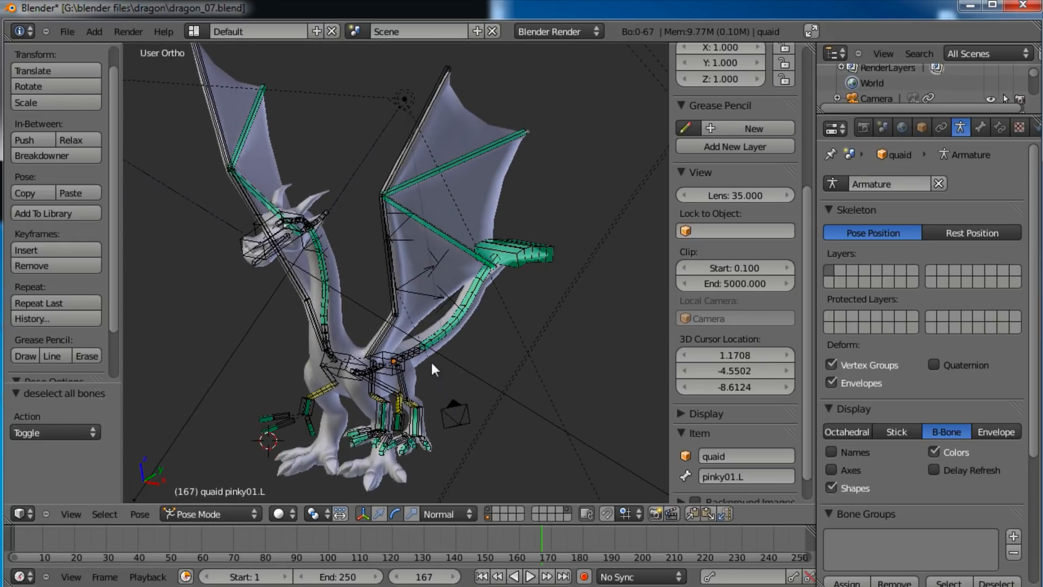
# Step: Clear the location of all bones in the rig and save the file
pyautogui.press('a')
pyautogui.press('a')
pyautogui.press('a')
pyautogui.hotkey('alt', 'g')
pyautogui.click(402, 354)
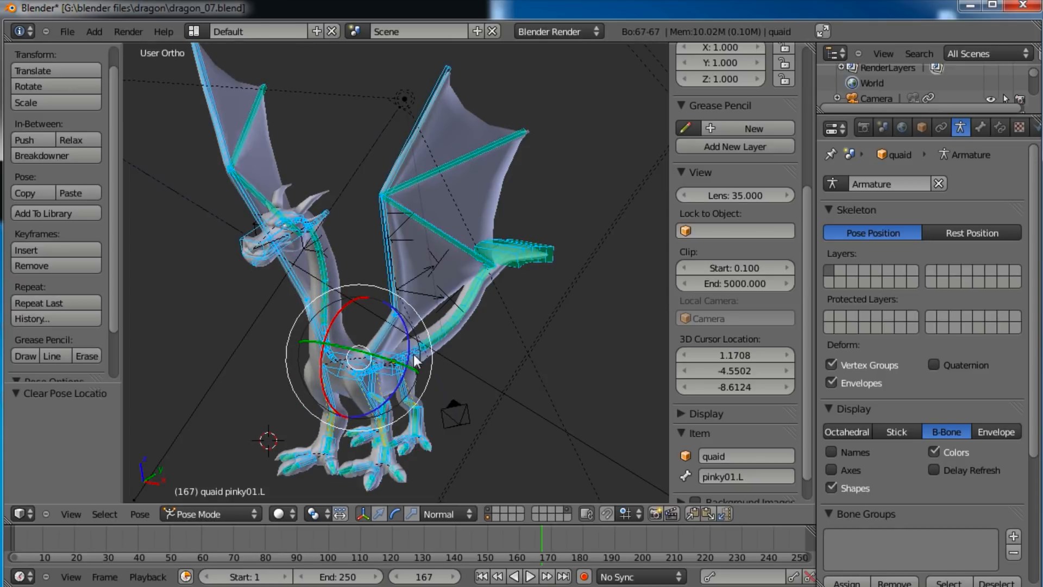
pyautogui.press('a')
pyautogui.hotkey('ctrl', 's')
pyautogui.click(457, 353)
pyautogui.moveTo(457, 352); pyautogui.dragTo(468, 342, button='middle')
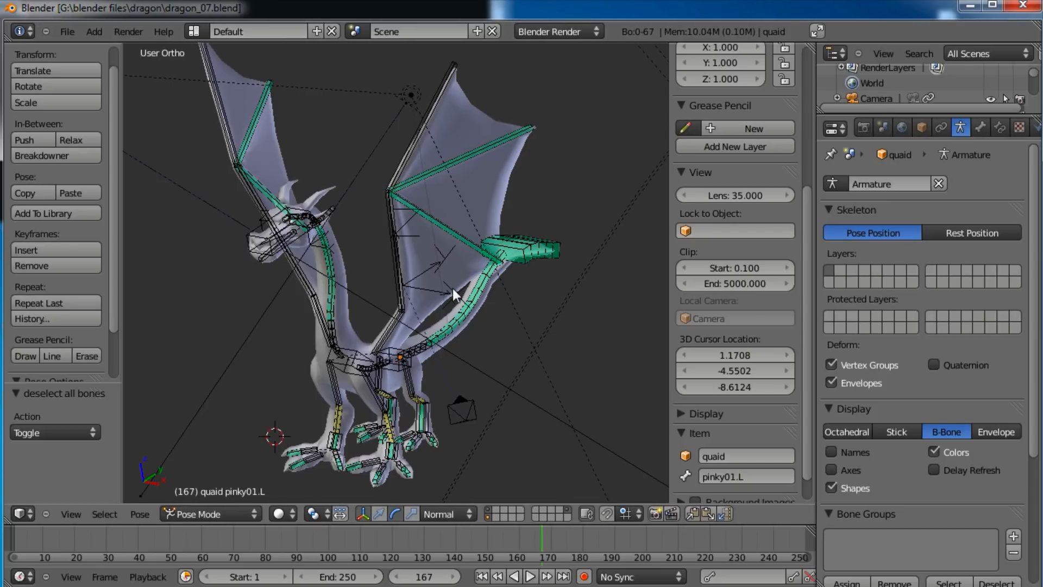
# Step: Examine the dragon's rig and mesh from both sides, including the wings, legs and tail
pyautogui.moveTo(316, 346); pyautogui.dragTo(456, 341, button='middle')
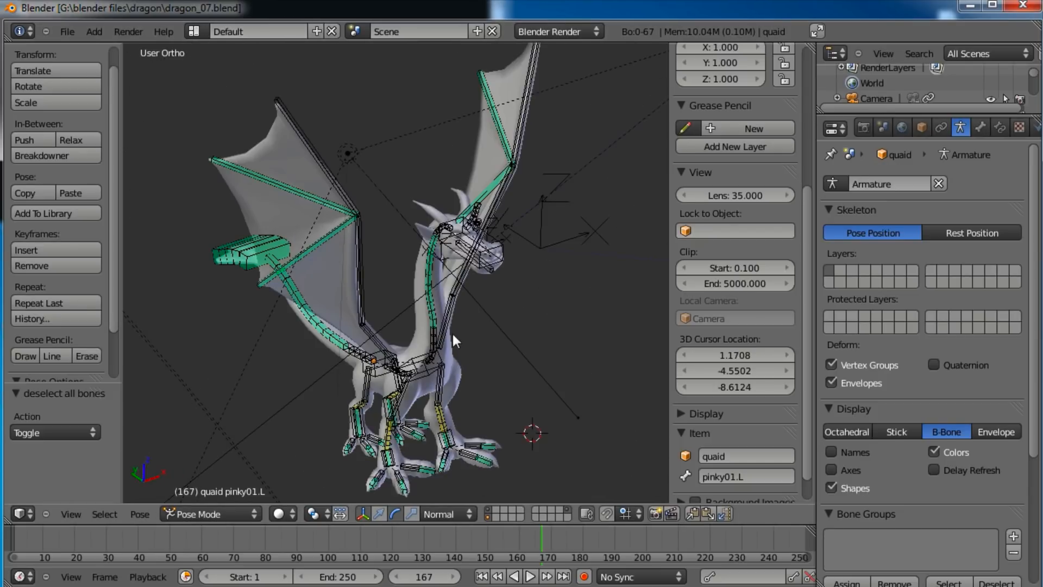
pyautogui.moveTo(395, 273); pyautogui.dragTo(433, 263, button='middle')
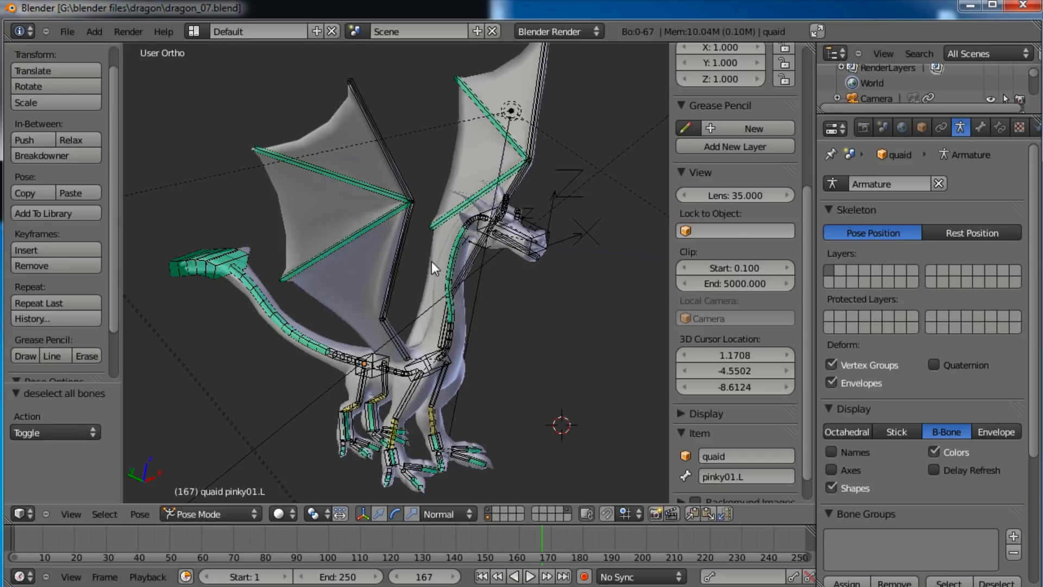
pyautogui.moveTo(518, 297); pyautogui.dragTo(464, 276, button='middle')
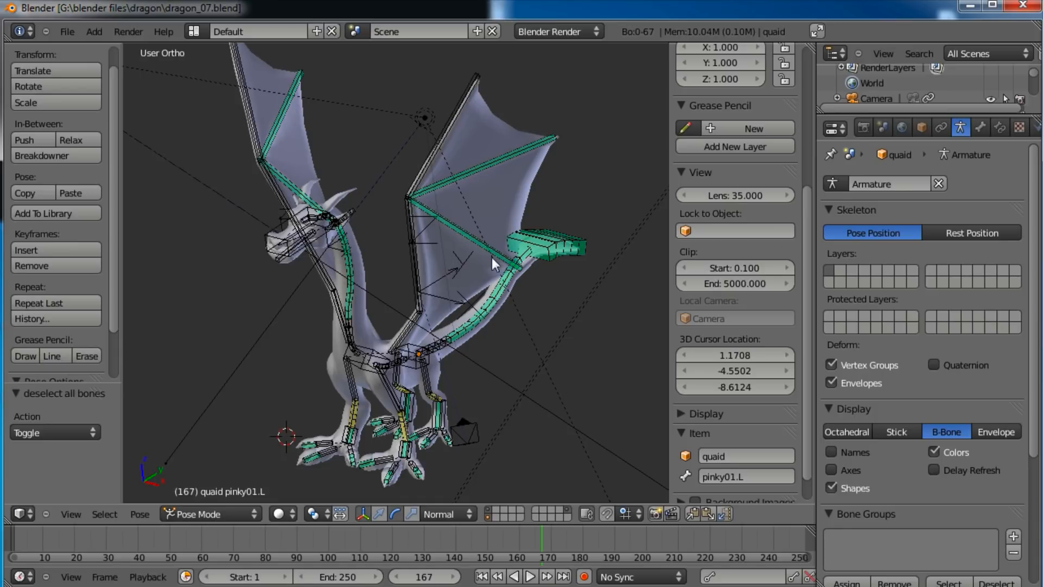
pyautogui.scroll(1, 479, 300)
pyautogui.moveTo(409, 338); pyautogui.dragTo(393, 320, button='middle')
pyautogui.moveTo(537, 213); pyautogui.dragTo(542, 224, button='middle')
pyautogui.scroll(-1, 538, 227)
pyautogui.moveTo(484, 274); pyautogui.dragTo(468, 260, button='middle')
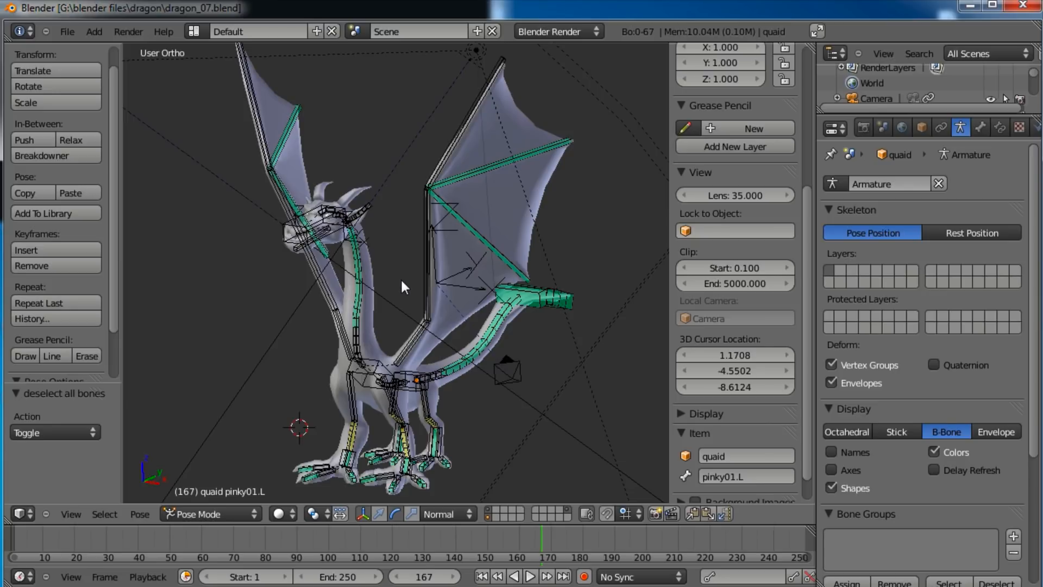
pyautogui.moveTo(396, 282); pyautogui.dragTo(480, 367, button='middle')
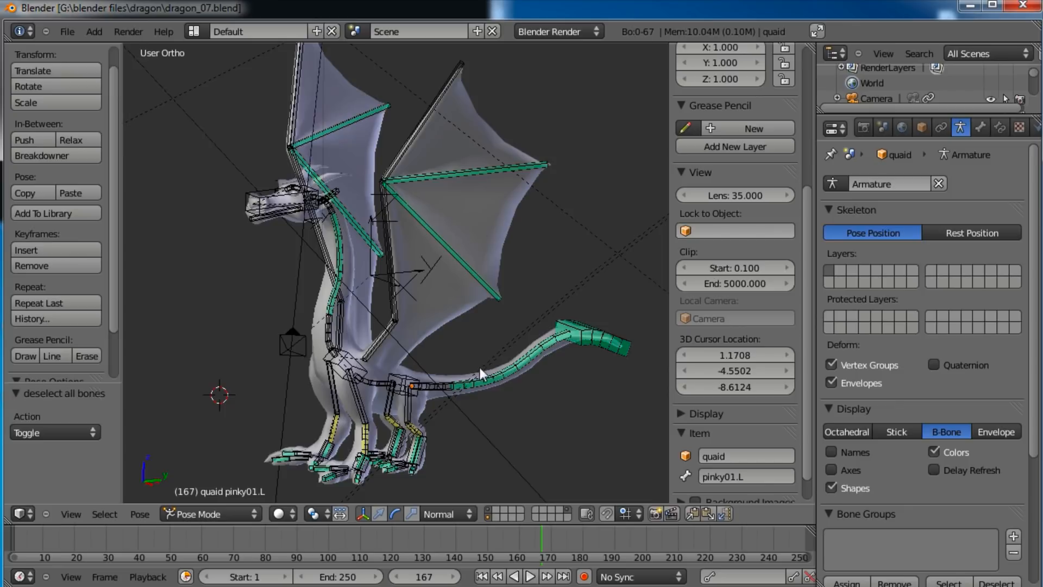
# Step: Try moving the left front foot's IK bone to test the leg, and cancel the move
pyautogui.scroll(4, 480, 367)
pyautogui.rightClick(399, 384)
pyautogui.press('g')
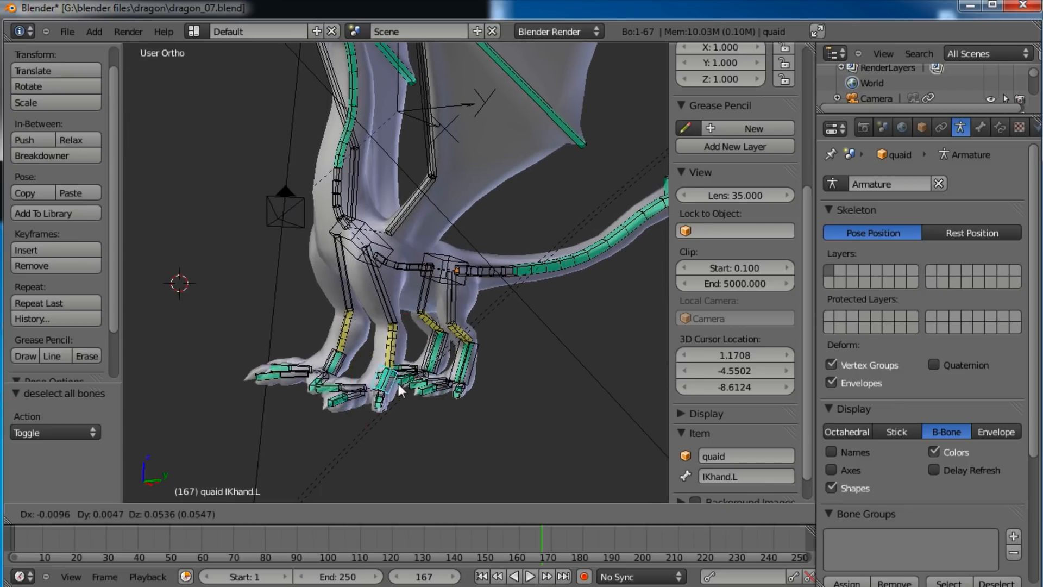
pyautogui.rightClick(397, 360)
# Step: Try moving the left hind foot's IK bone to test how the leg bends, cancel each move and deselect all bones
pyautogui.rightClick(474, 387)
pyautogui.press('g')
pyautogui.rightClick(482, 363)
pyautogui.rightClick(468, 389)
pyautogui.press('g')
pyautogui.rightClick(468, 386)
pyautogui.rightClick(469, 387)
pyautogui.press('g')
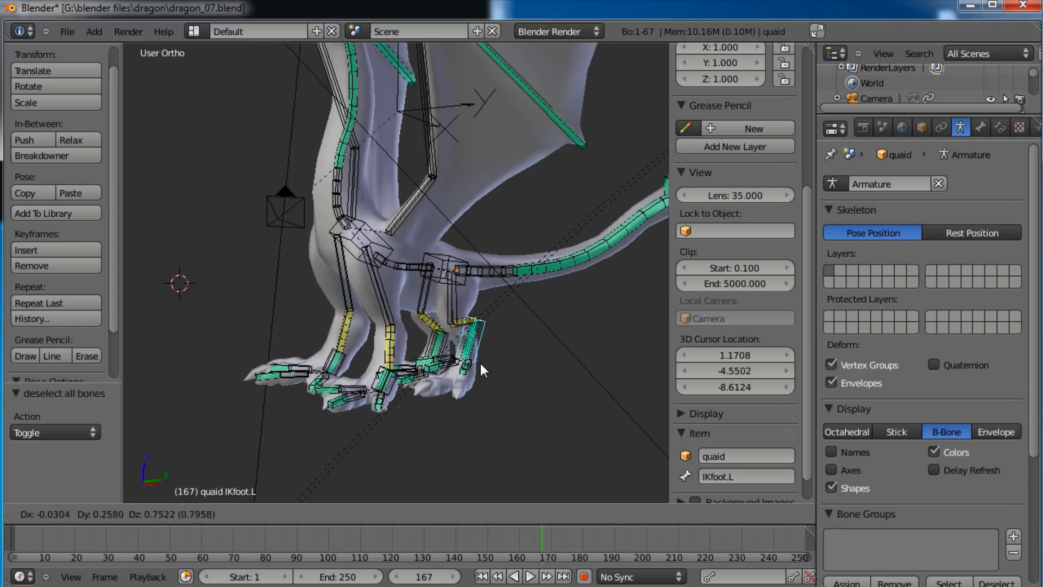
pyautogui.rightClick(480, 363)
pyautogui.press('a')
pyautogui.scroll(-2, 454, 336)
pyautogui.moveTo(326, 321); pyautogui.dragTo(438, 391, button='middle')
pyautogui.moveTo(504, 272); pyautogui.dragTo(445, 263, button='middle')
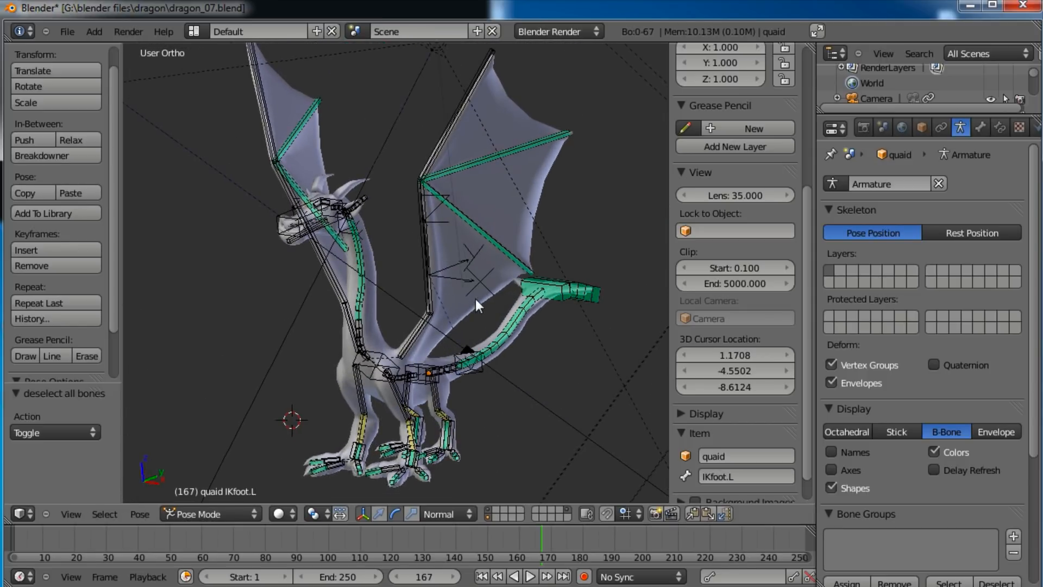